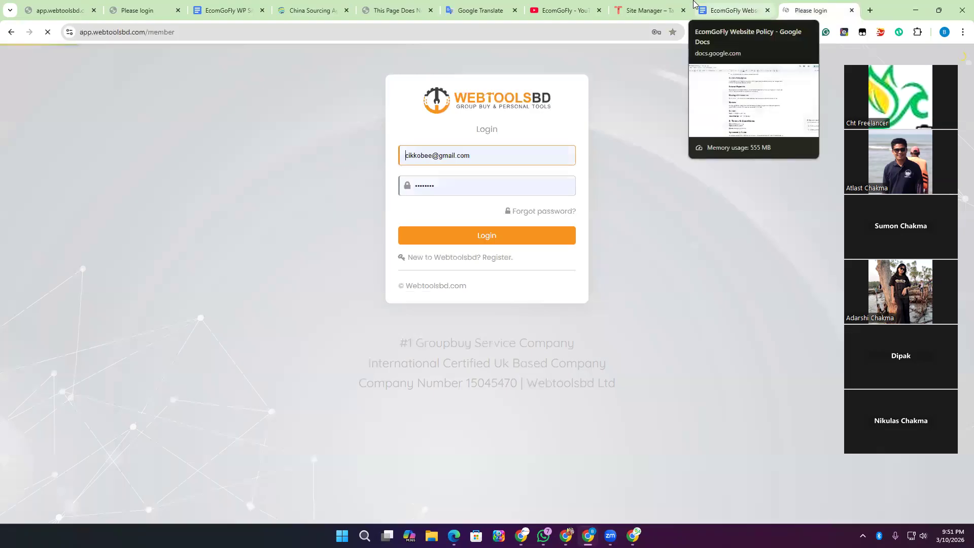
# - Switch to the Shopify Store design document, mark its Homepage Section Names heading, and bring up the EcomGoFly homepage
pyautogui.hotkey('alt', 'Tab')
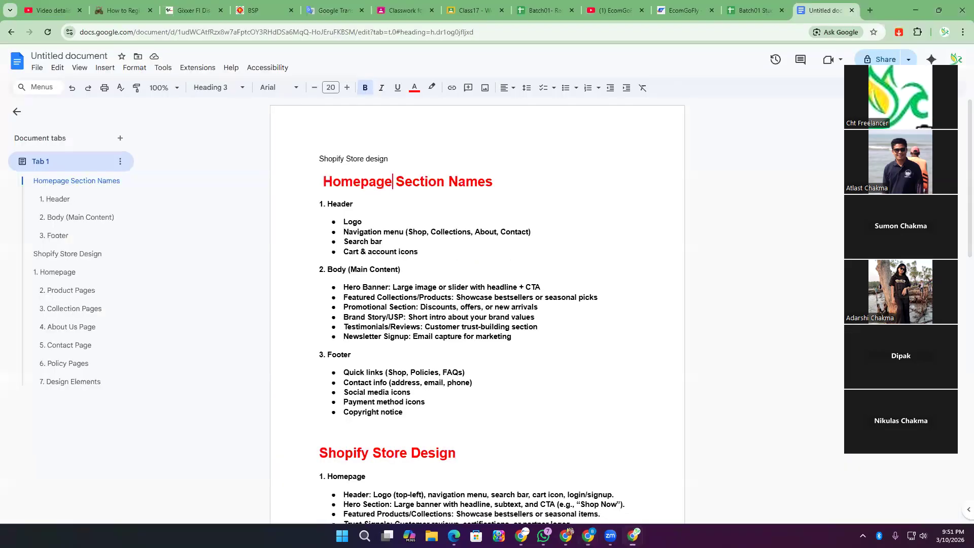
pyautogui.click(402, 206)
pyautogui.click(504, 181)
pyautogui.click(675, 5)
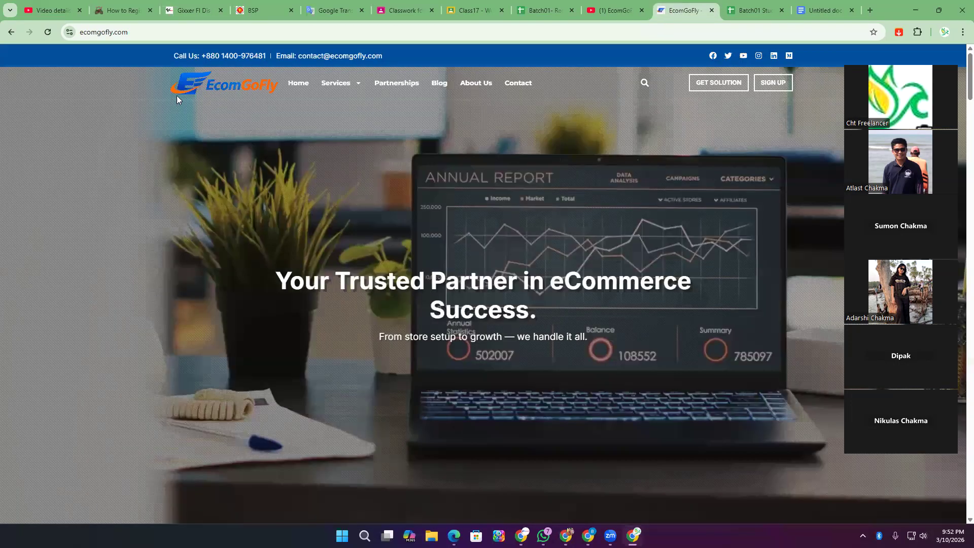
pyautogui.click(239, 82)
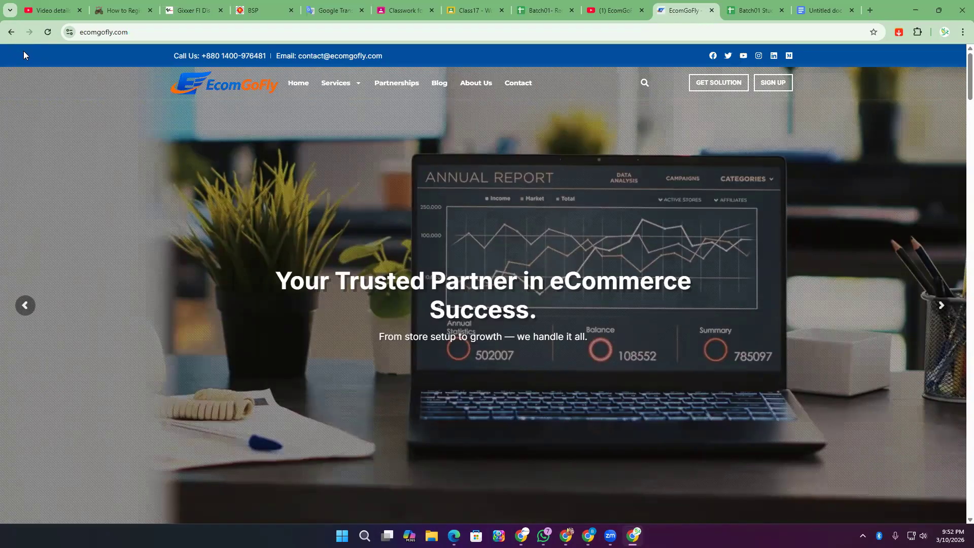
# - Frame the EcomGoFly homepage's header area with a screen-capture selection, then dismiss the capture
pyautogui.click(862, 535)
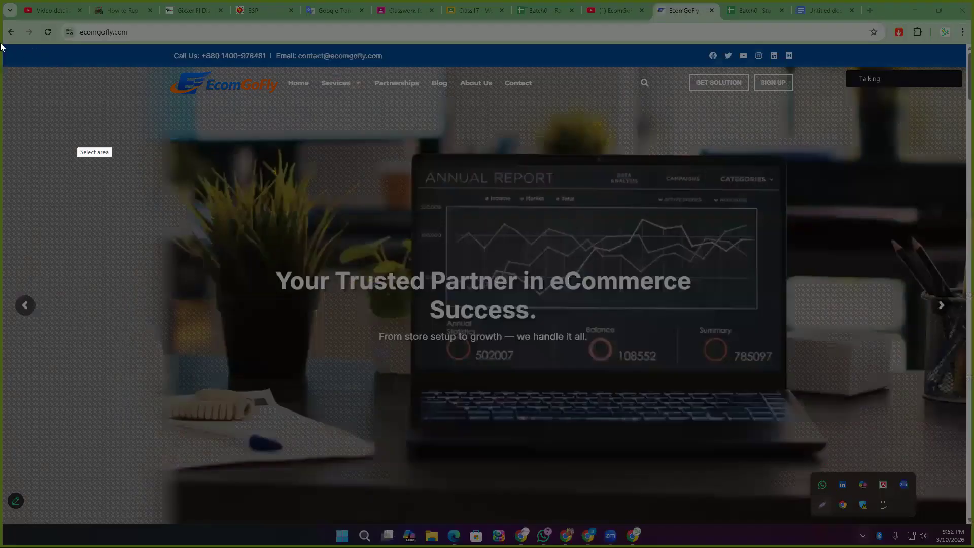
pyautogui.moveTo(2, 45); pyautogui.dragTo(968, 119)
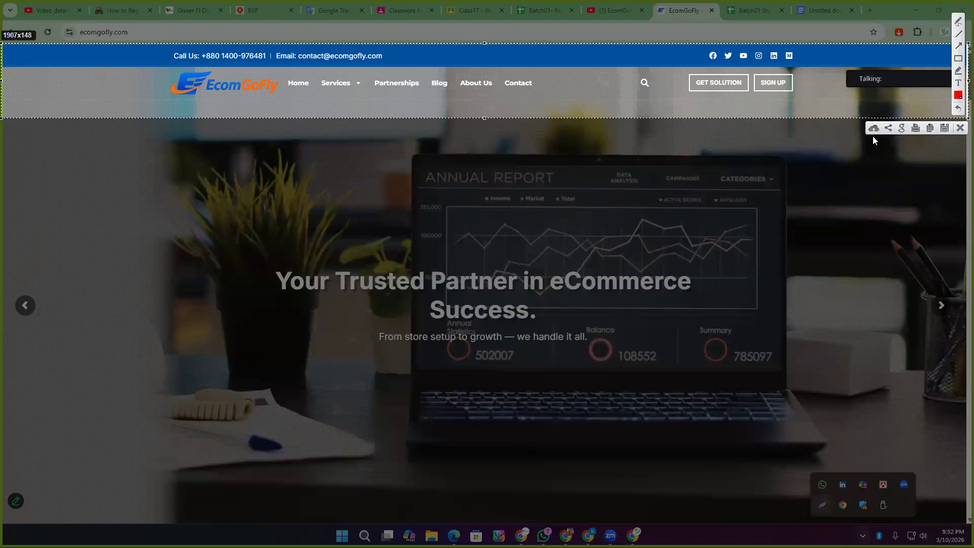
pyautogui.press('Escape')
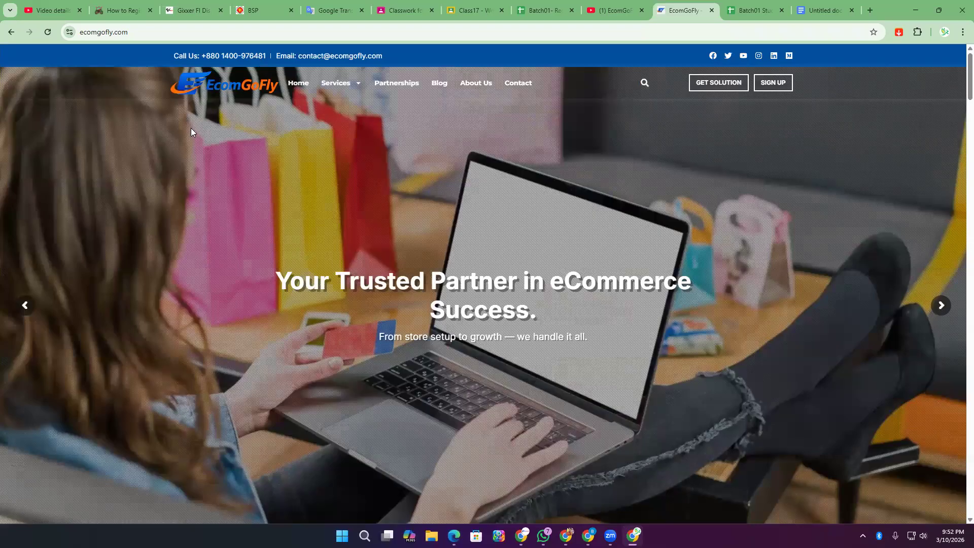
pyautogui.press('Print')
pyautogui.press('Escape')
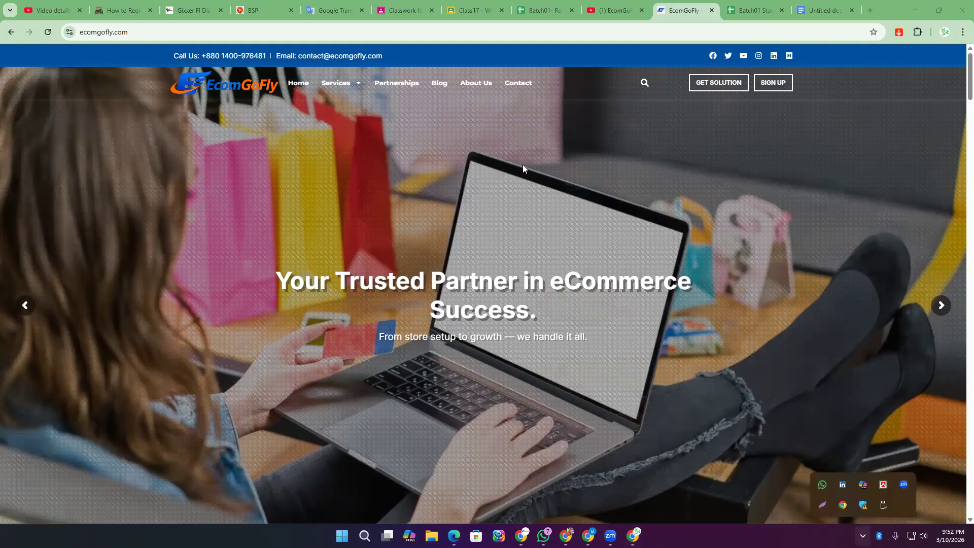
# - Frame the homepage's body content just above the footer with a screen-capture selection, then dismiss the capture
pyautogui.scroll(-8, 499, 223)
pyautogui.scroll(-15, 491, 226)
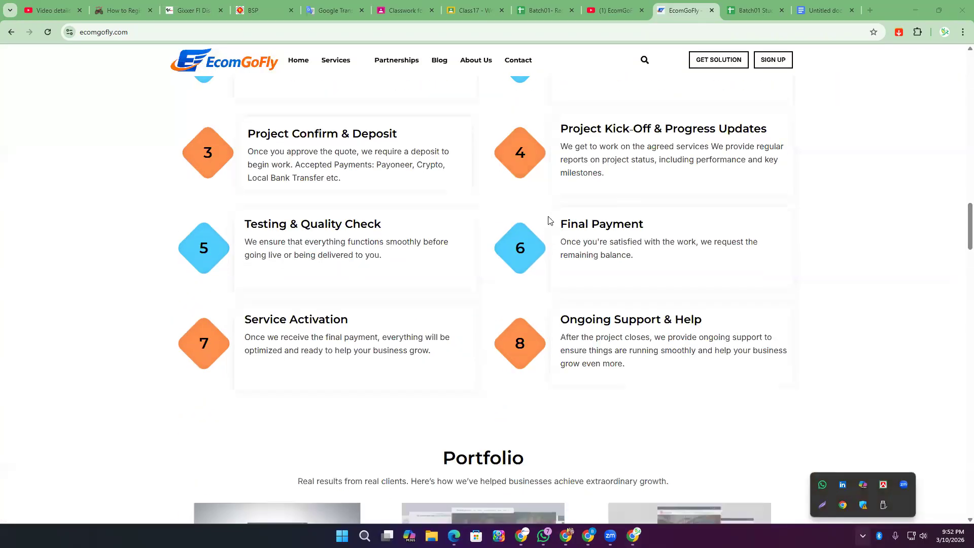
pyautogui.scroll(-20, 548, 219)
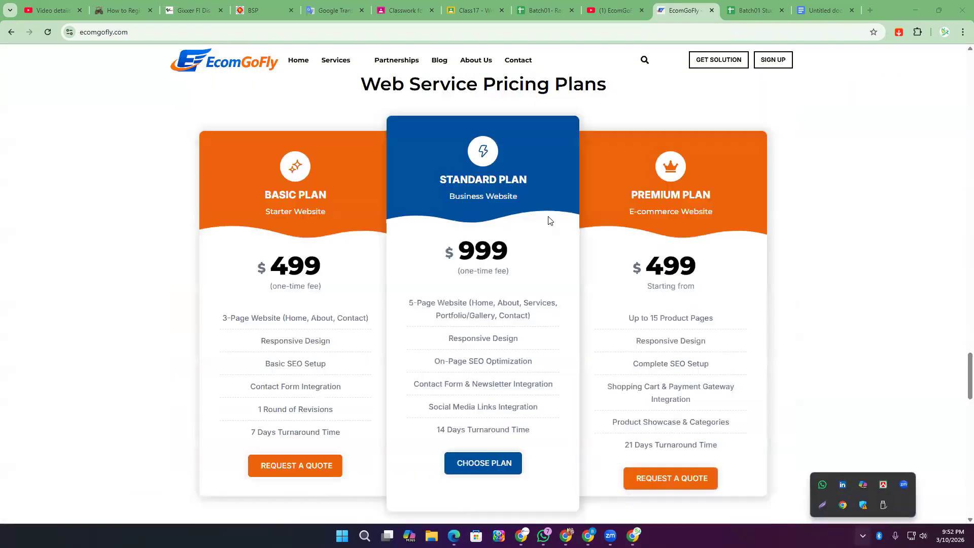
pyautogui.scroll(-7, 548, 219)
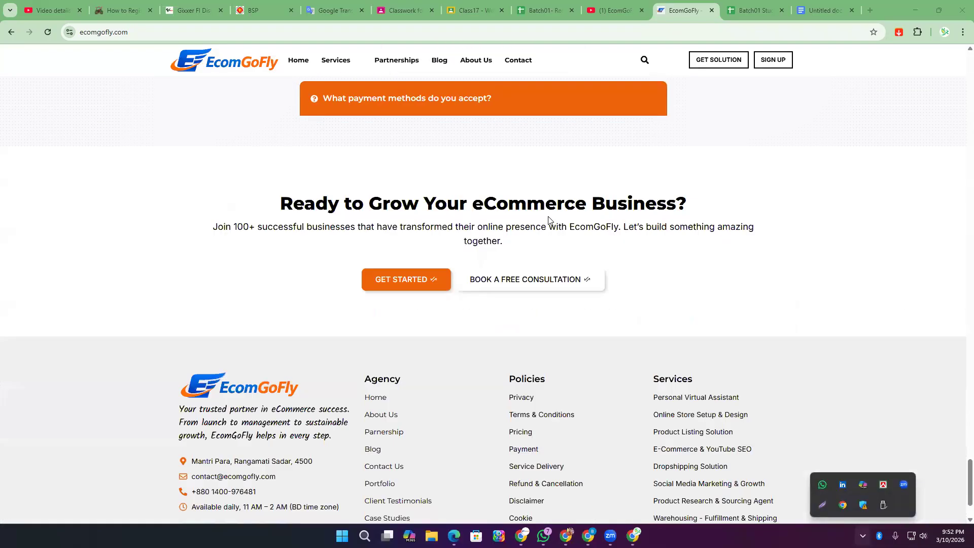
pyautogui.click(653, 339)
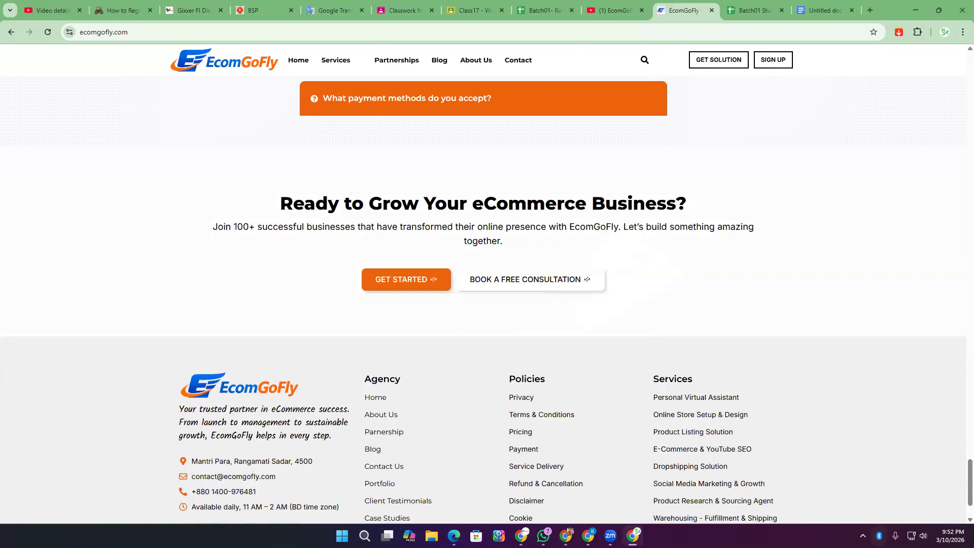
pyautogui.click(862, 536)
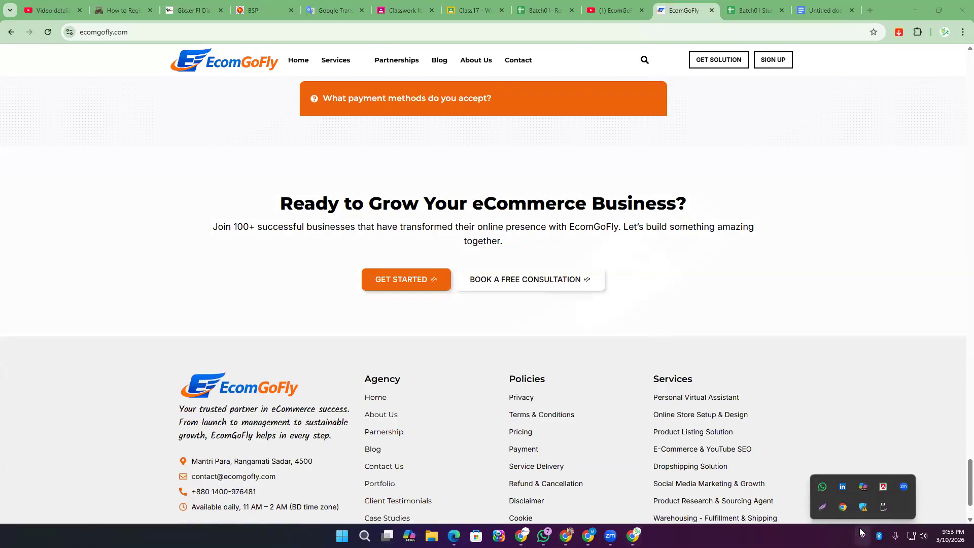
pyautogui.click(821, 505)
pyautogui.moveTo(963, 329); pyautogui.dragTo(4, 75)
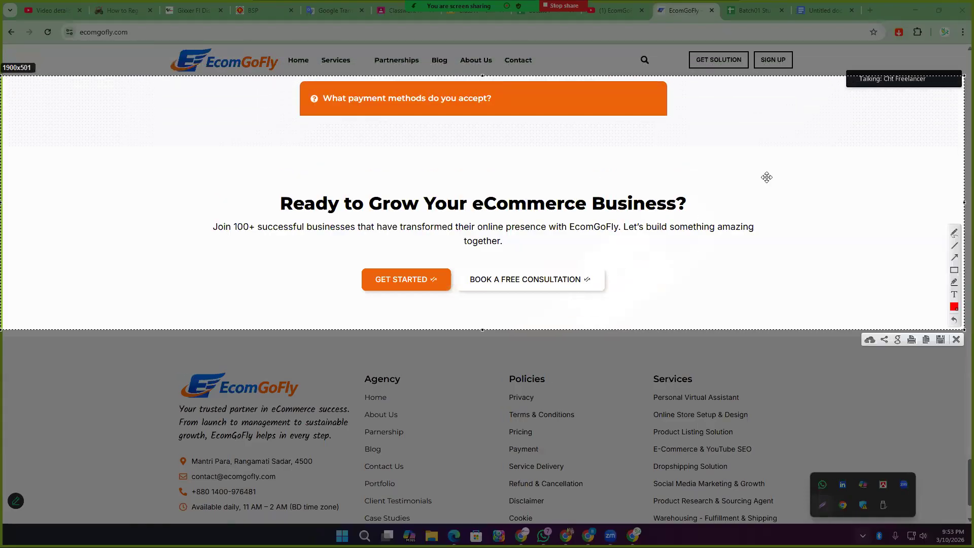
pyautogui.click(956, 340)
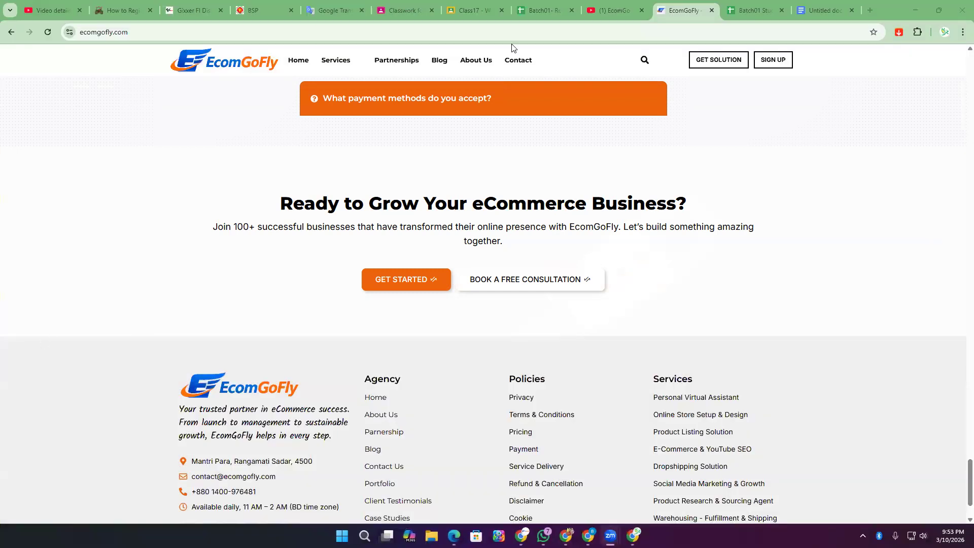
# - Frame the homepage's footer area across the full page width with a screen-capture selection
pyautogui.click(862, 535)
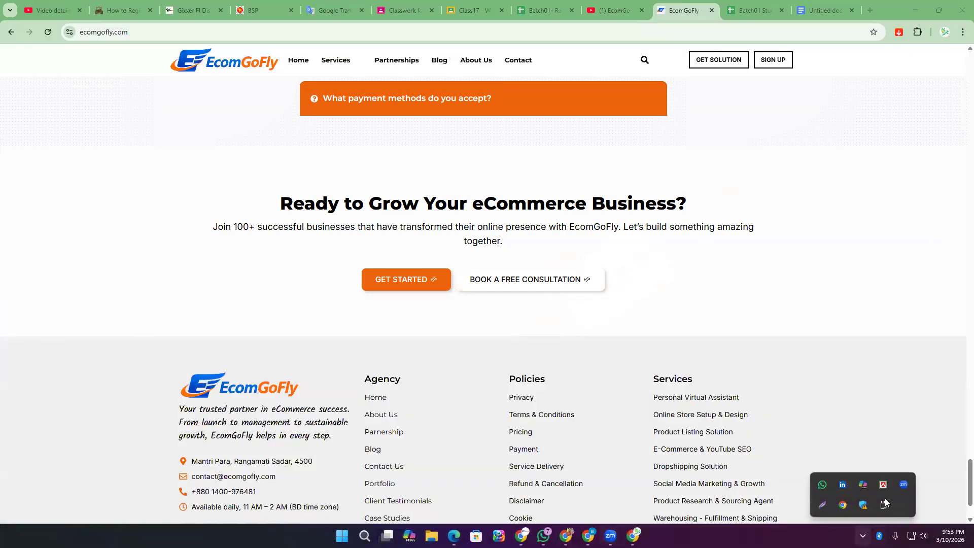
pyautogui.click(821, 504)
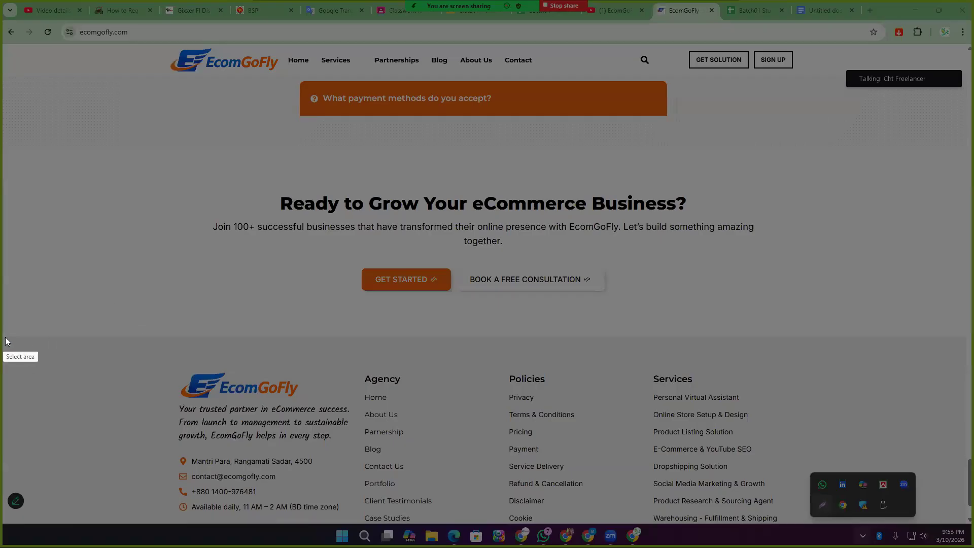
pyautogui.moveTo(5, 335)
pyautogui.mouseDown()
pyautogui.moveTo(834, 473)
pyautogui.moveTo(962, 524)
pyautogui.mouseUp()
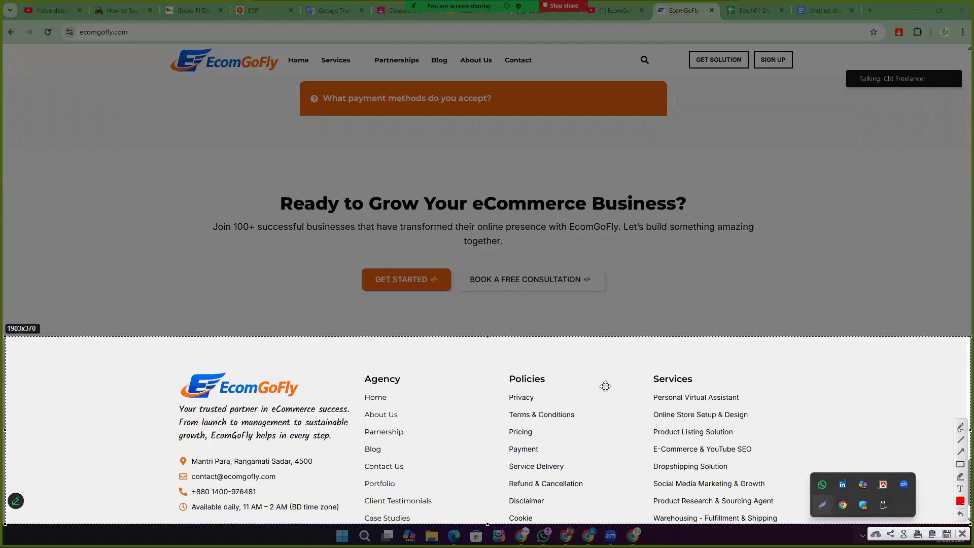
pyautogui.hotkey('ctrl', 'c')
# - Return to the design document and point out the Header, Body and Footer headings and the Logo bullet
pyautogui.scroll(20, 524, 336)
pyautogui.click(800, 5)
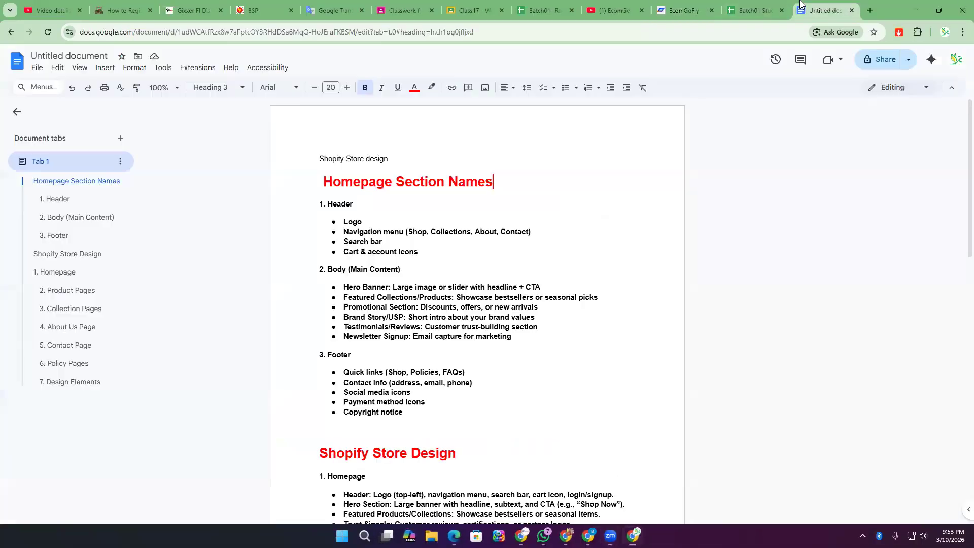
pyautogui.tripleClick(330, 204)
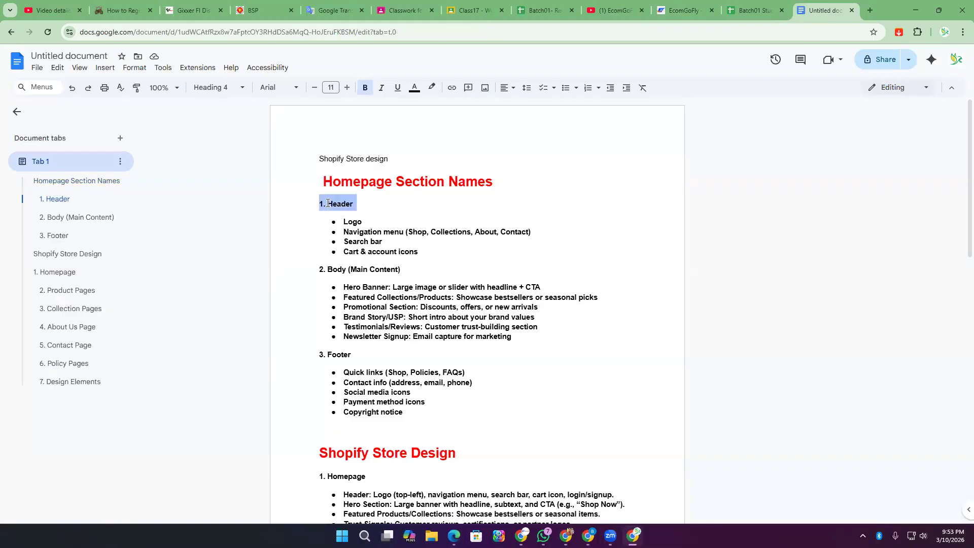
pyautogui.click(344, 204)
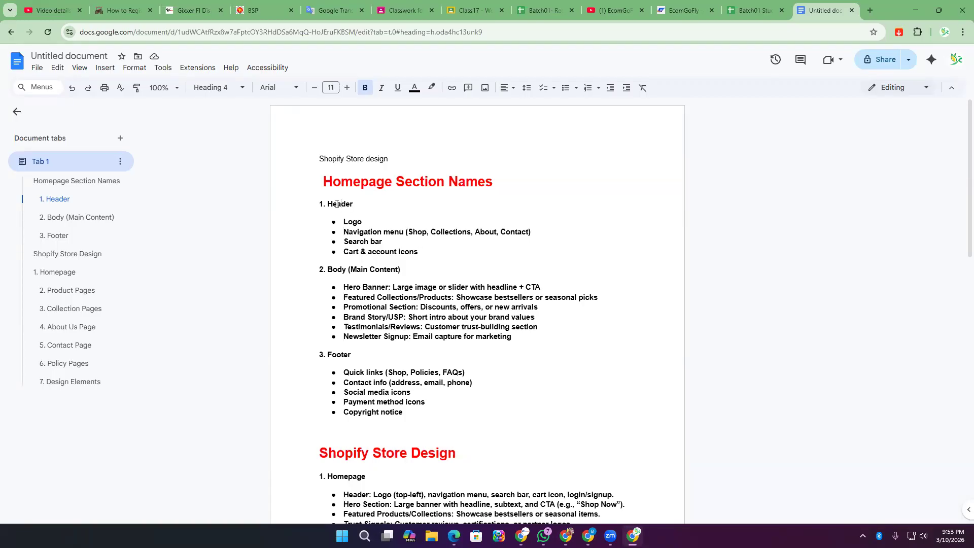
pyautogui.doubleClick(337, 270)
pyautogui.doubleClick(339, 355)
pyautogui.doubleClick(353, 221)
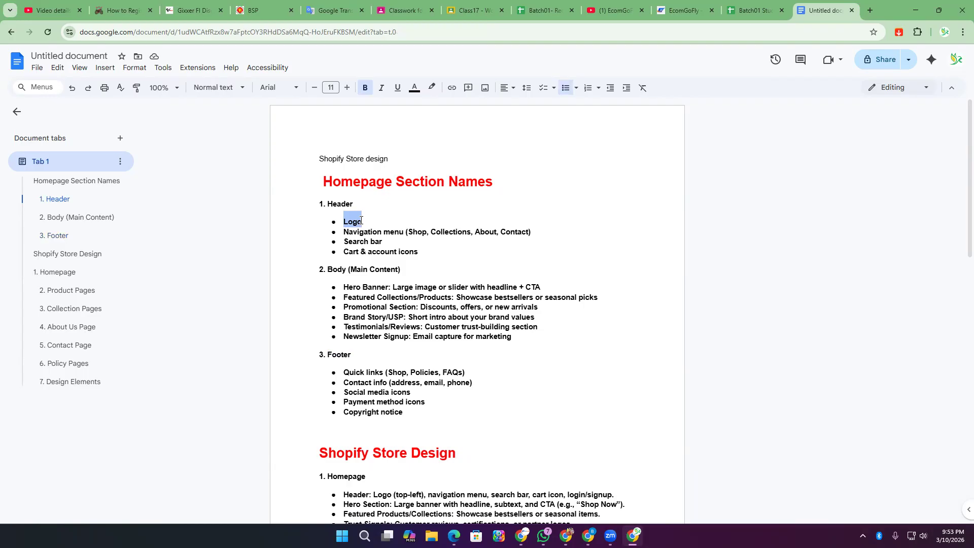
pyautogui.click(386, 217)
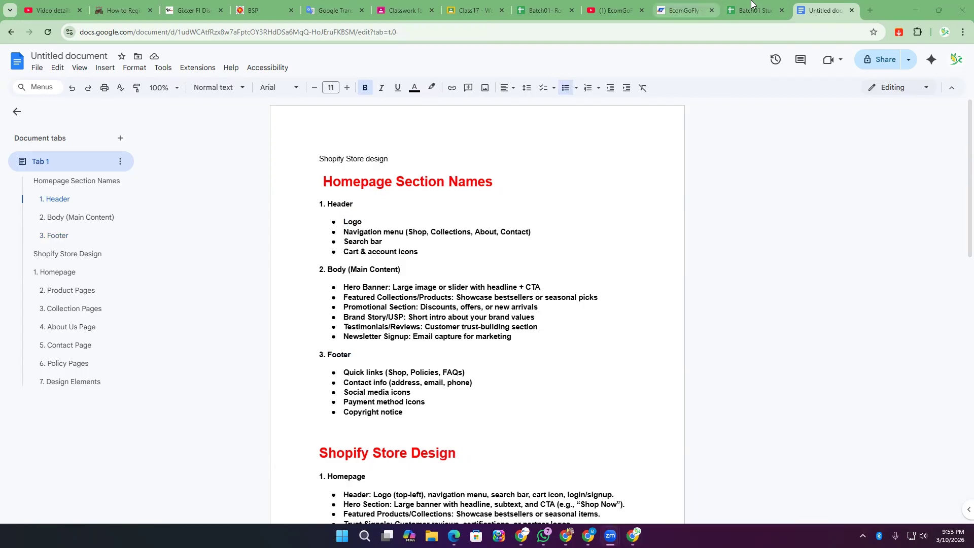
# - Highlight the EcomGoFly footer content, from the logo and contact details to the Agency, Policies and Services links
pyautogui.click(682, 10)
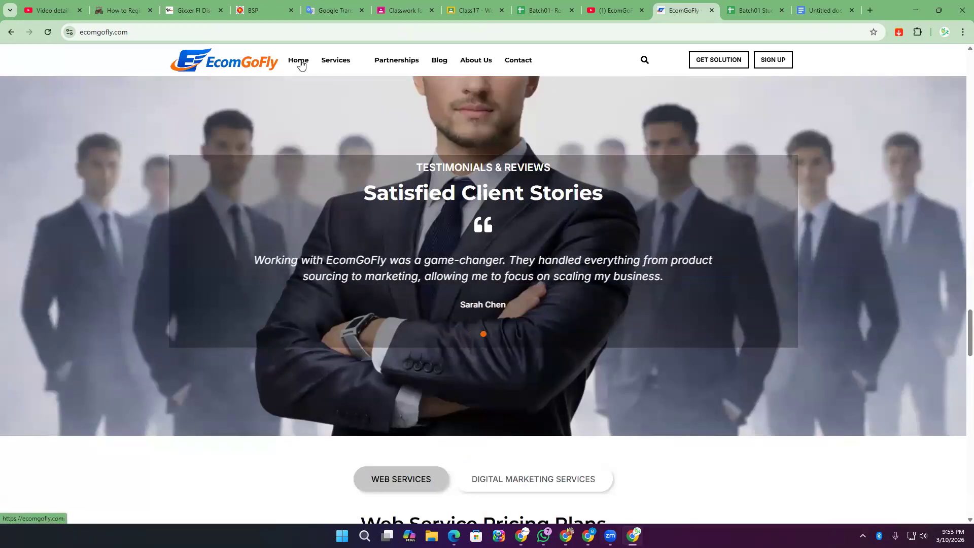
pyautogui.scroll(-15, 406, 203)
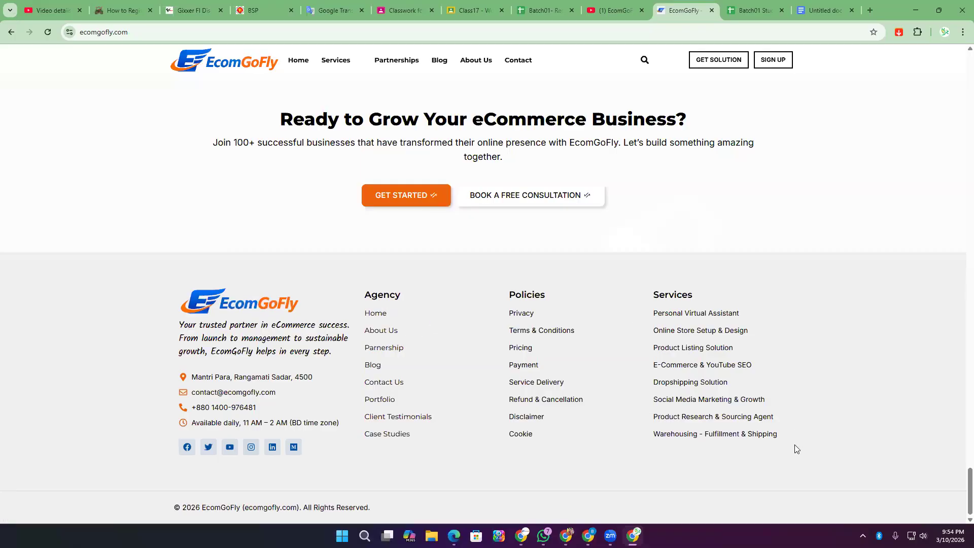
pyautogui.moveTo(794, 444); pyautogui.dragTo(333, 312)
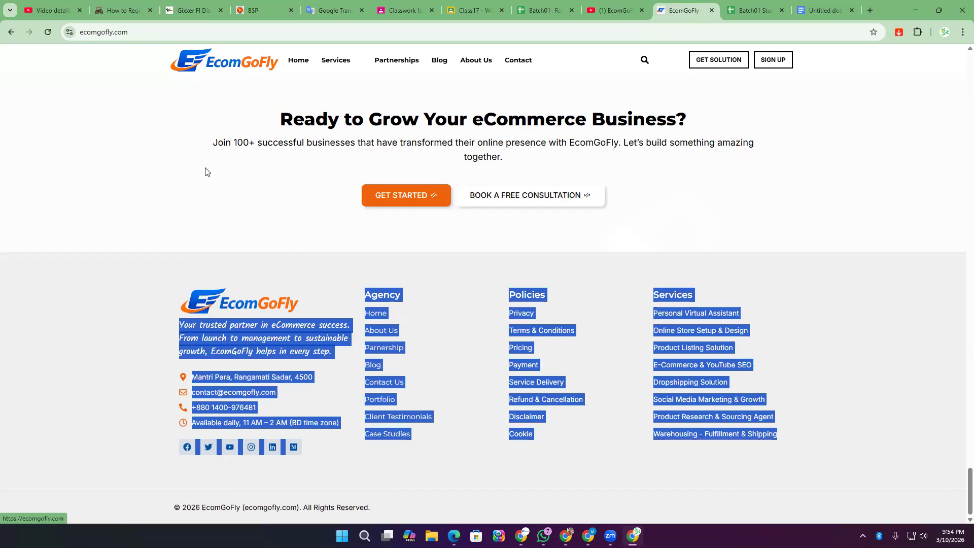
pyautogui.moveTo(801, 441); pyautogui.dragTo(119, 265)
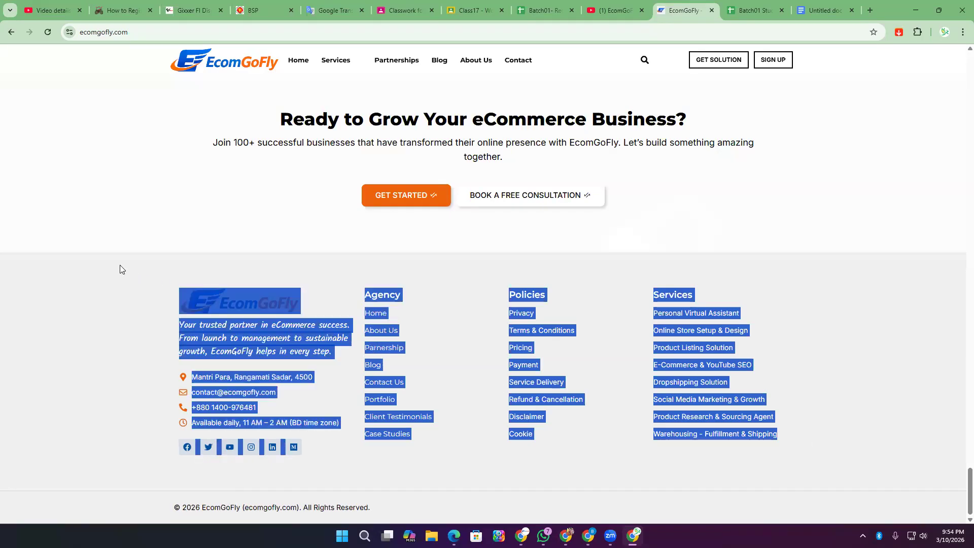
pyautogui.scroll(20, 511, 303)
pyautogui.scroll(20, 510, 306)
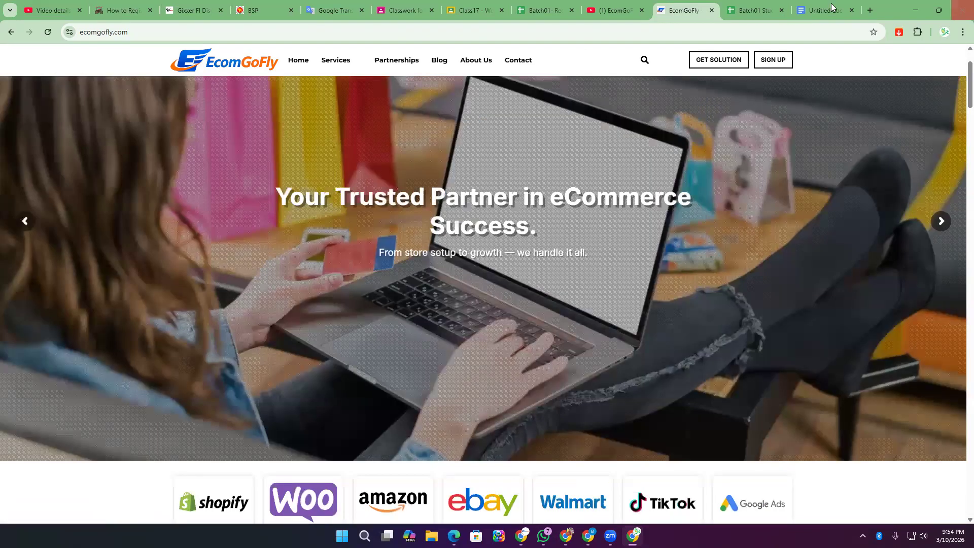
# - Check the document's header list, then highlight the navigation menu links from Home to Contact on the EcomGoFly site
pyautogui.click(825, 10)
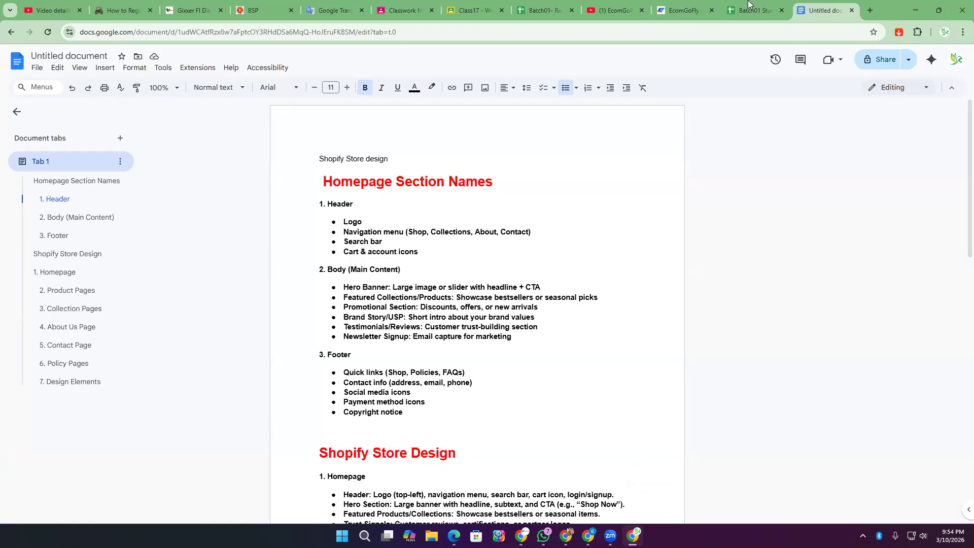
pyautogui.click(687, 10)
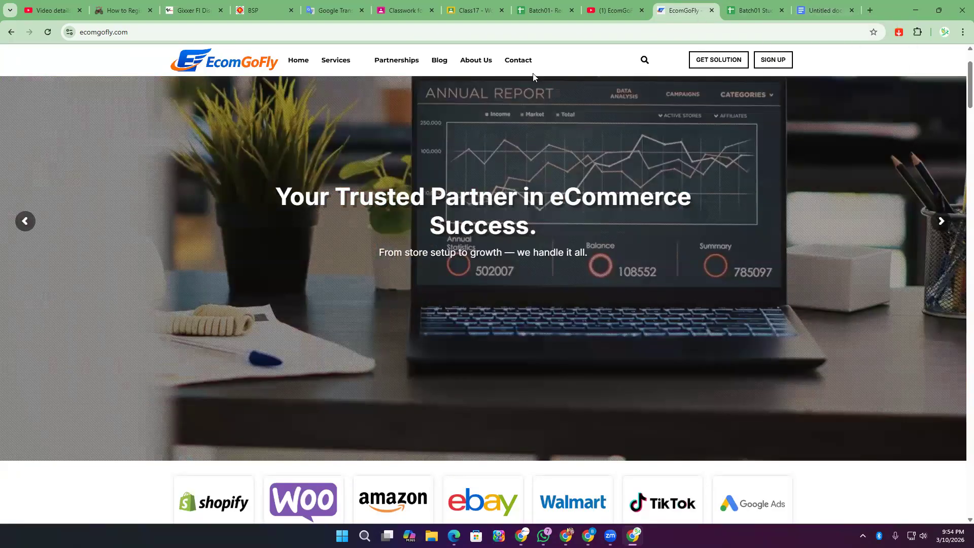
pyautogui.moveTo(543, 62); pyautogui.dragTo(295, 62)
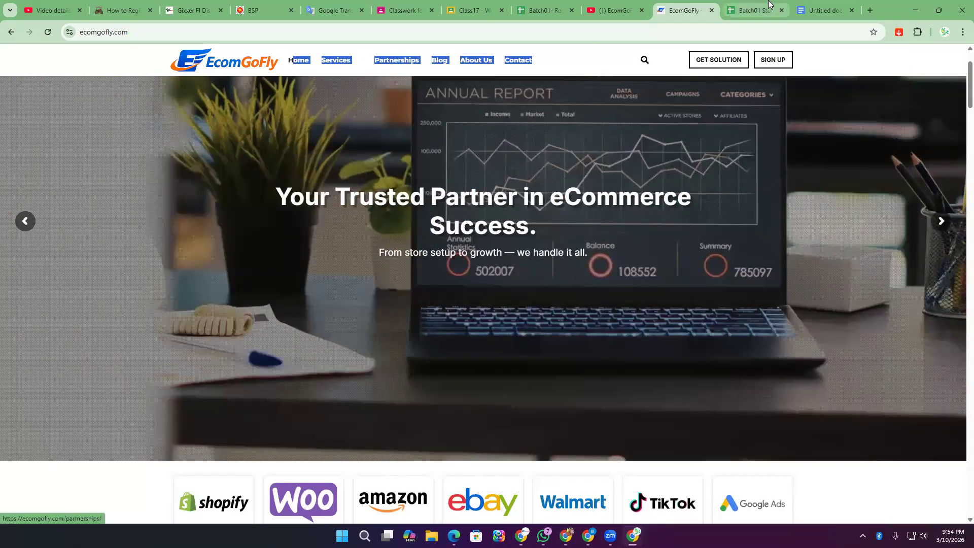
# - Highlight the Search bar and Cart & account icons bullets under Header in the design document
pyautogui.click(816, 10)
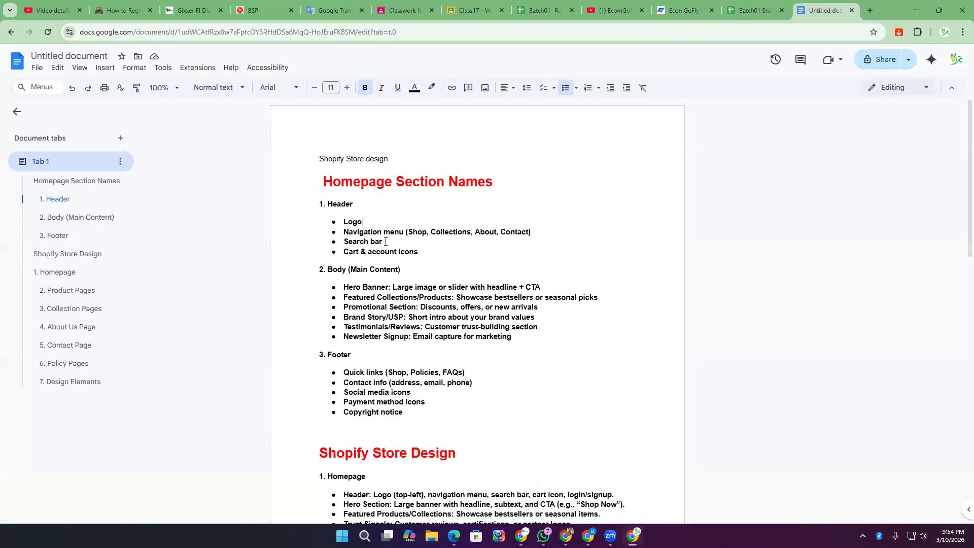
pyautogui.tripleClick(369, 245)
pyautogui.moveTo(421, 252); pyautogui.dragTo(335, 243)
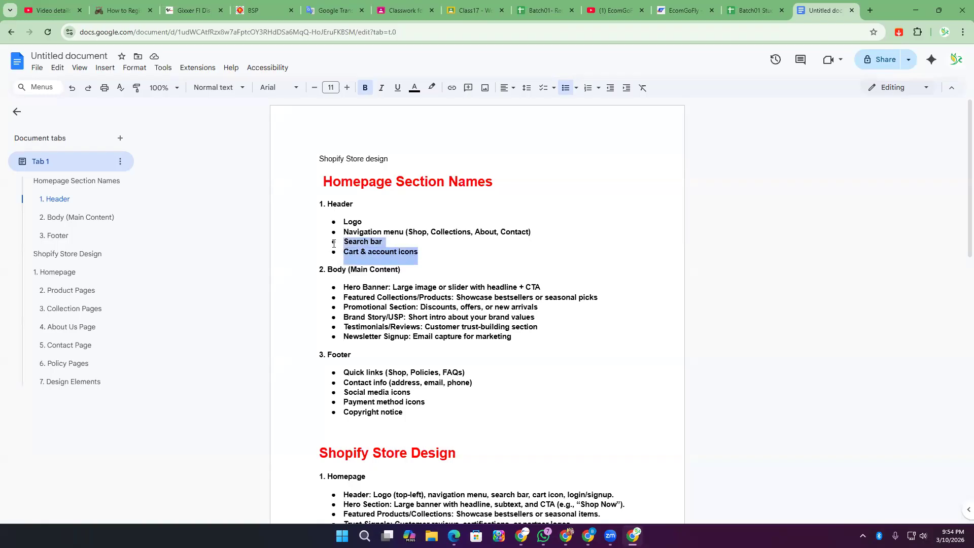
# - Go back to the EcomGoFly homepage and examine the header's Get Solution and Sign Up buttons
pyautogui.click(666, 16)
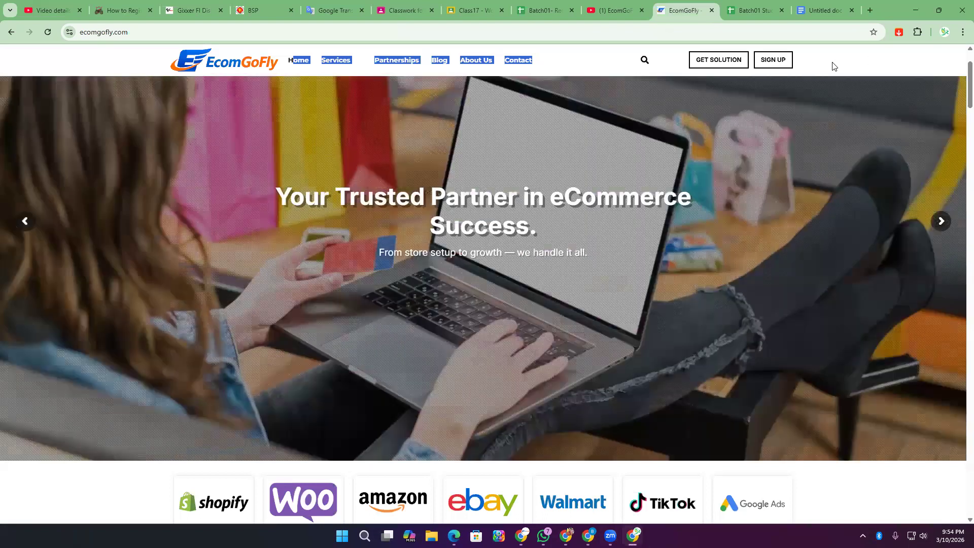
pyautogui.click(158, 61)
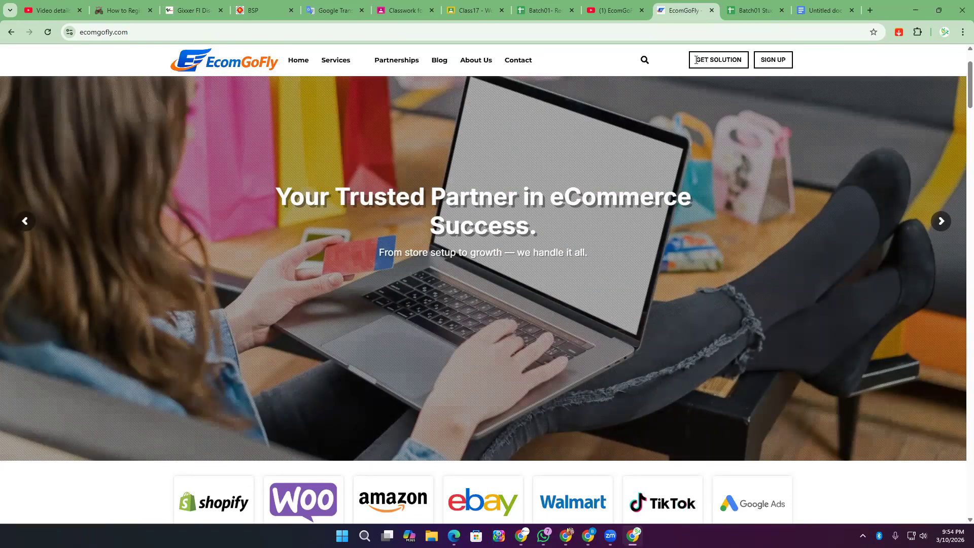
pyautogui.moveTo(805, 61); pyautogui.dragTo(732, 60)
pyautogui.click(805, 61)
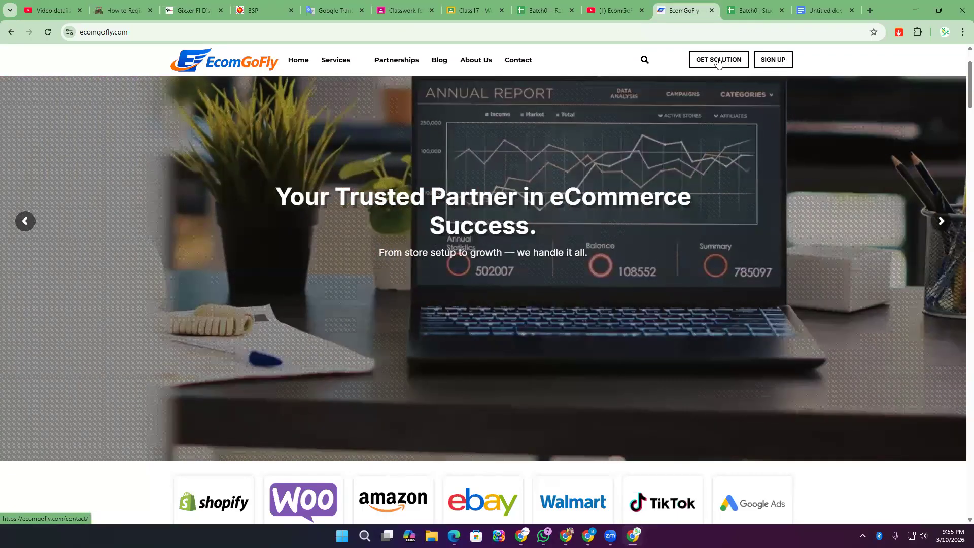
# - Highlight the Cart & account icons bullet in the design document, then compare its Body (Main Content) list with EcomGoFly's hero banner
pyautogui.click(362, 251)
pyautogui.moveTo(343, 253); pyautogui.dragTo(425, 249)
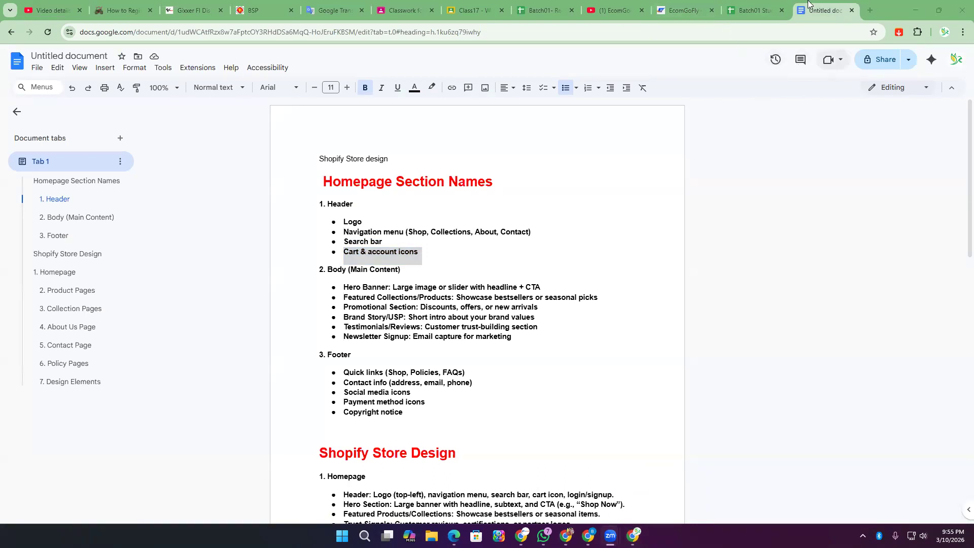
pyautogui.click(343, 270)
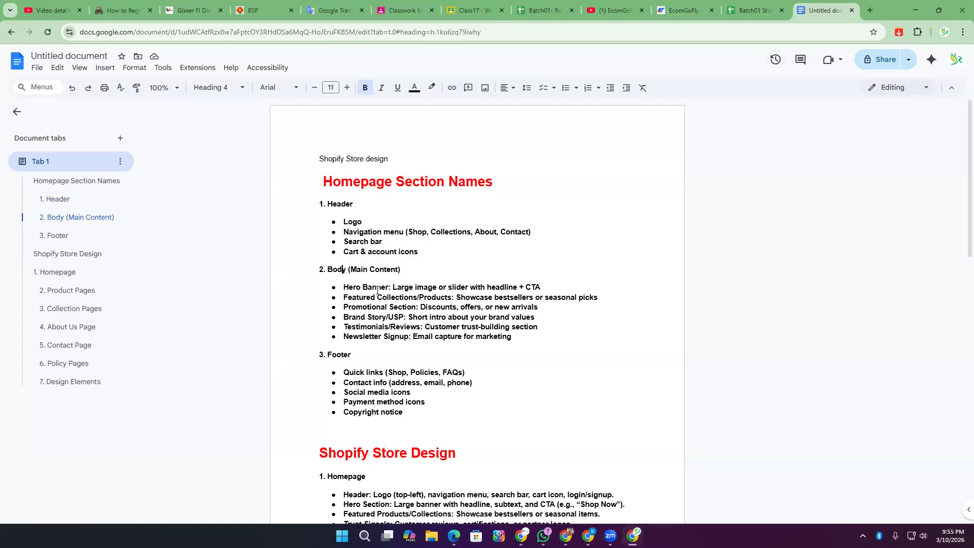
pyautogui.click(682, 10)
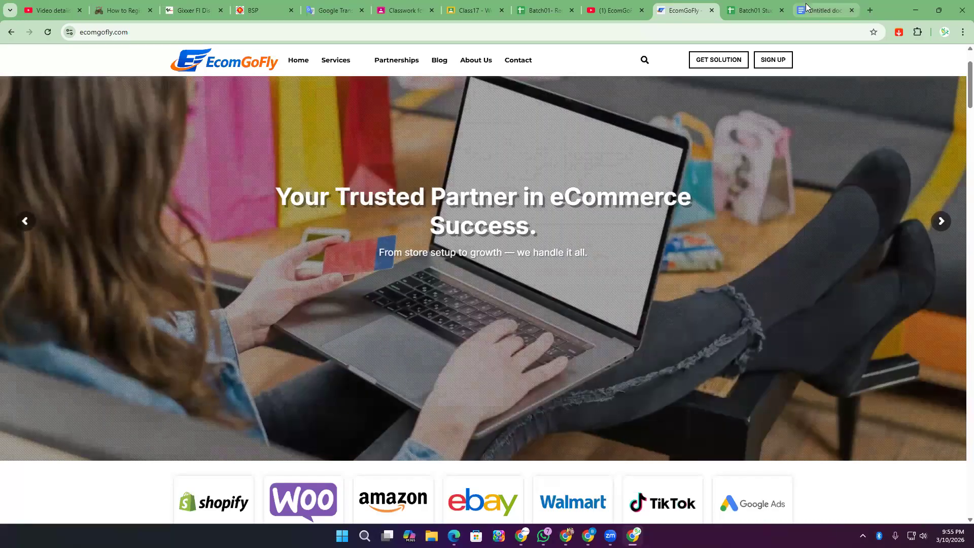
pyautogui.click(808, 8)
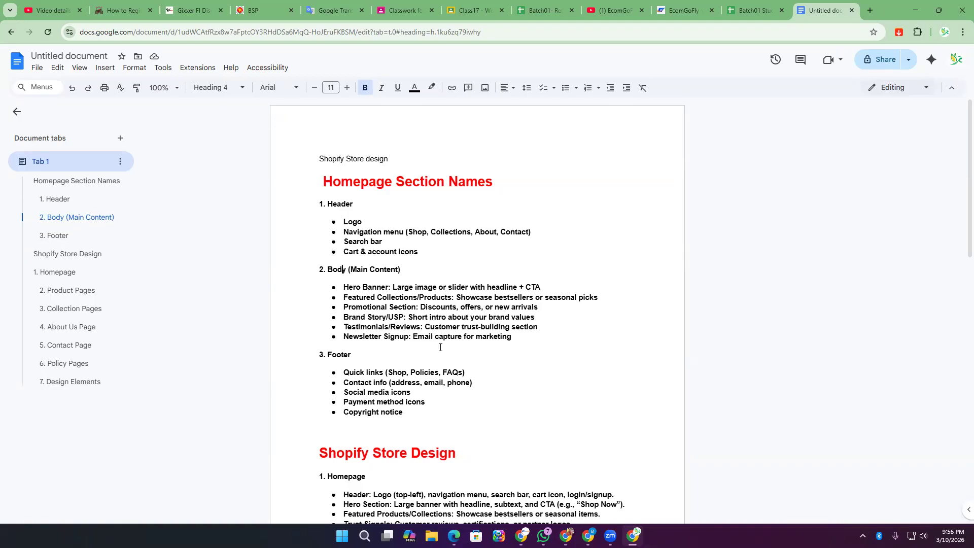
# - Highlight the "Ready to Grow Your eCommerce Business?" section above the EcomGoFly footer, including its Get Started and Book a Free Consultation buttons
pyautogui.click(682, 10)
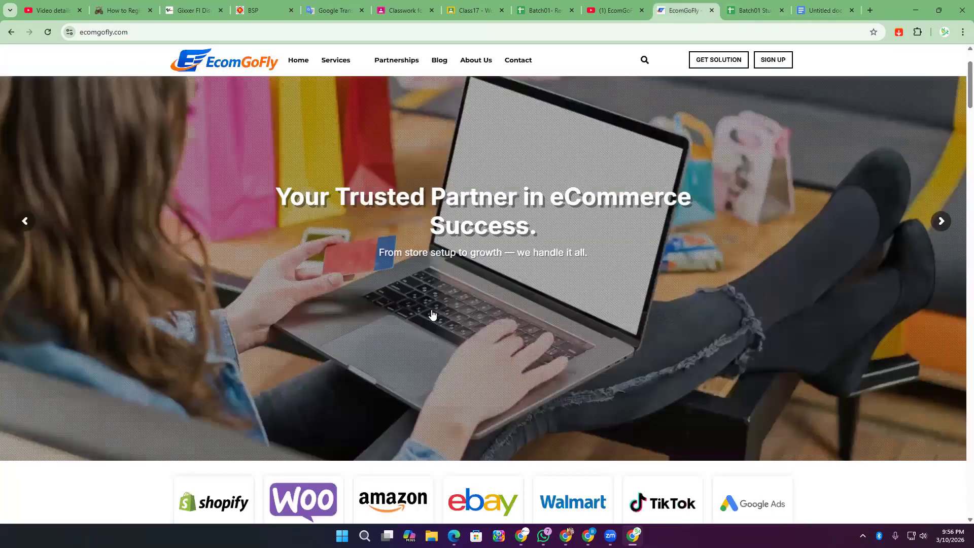
pyautogui.scroll(-20, 433, 314)
pyautogui.scroll(4, 455, 318)
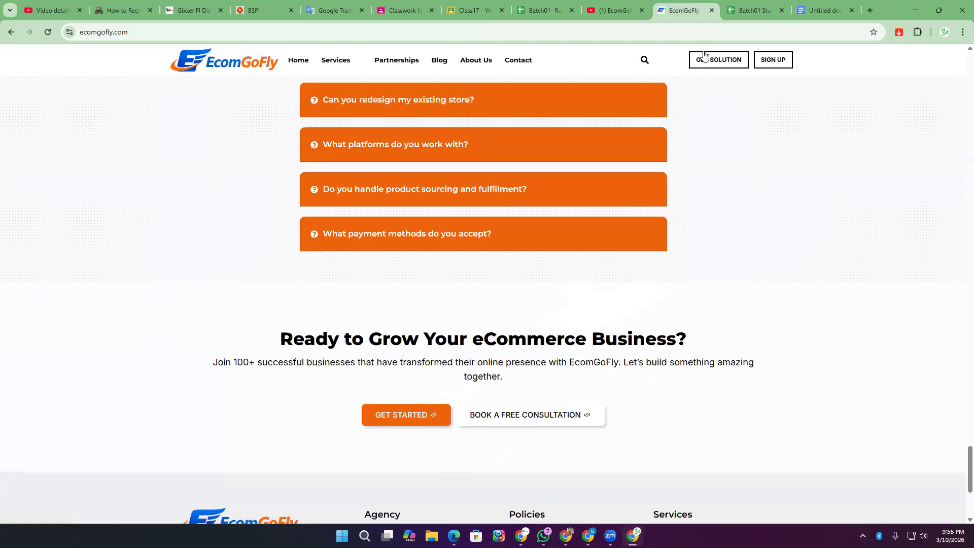
pyautogui.moveTo(282, 339); pyautogui.dragTo(628, 415)
pyautogui.scroll(-4, 654, 368)
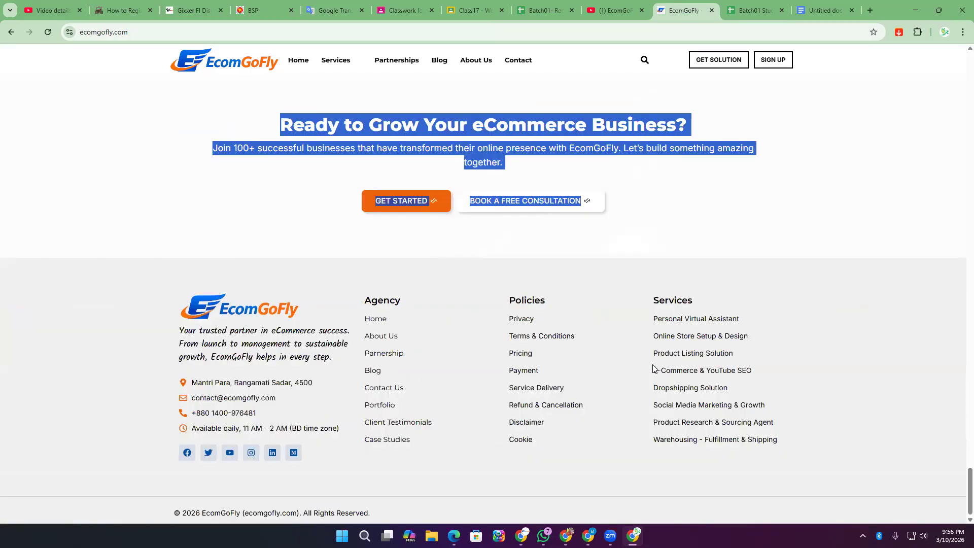
pyautogui.click(405, 299)
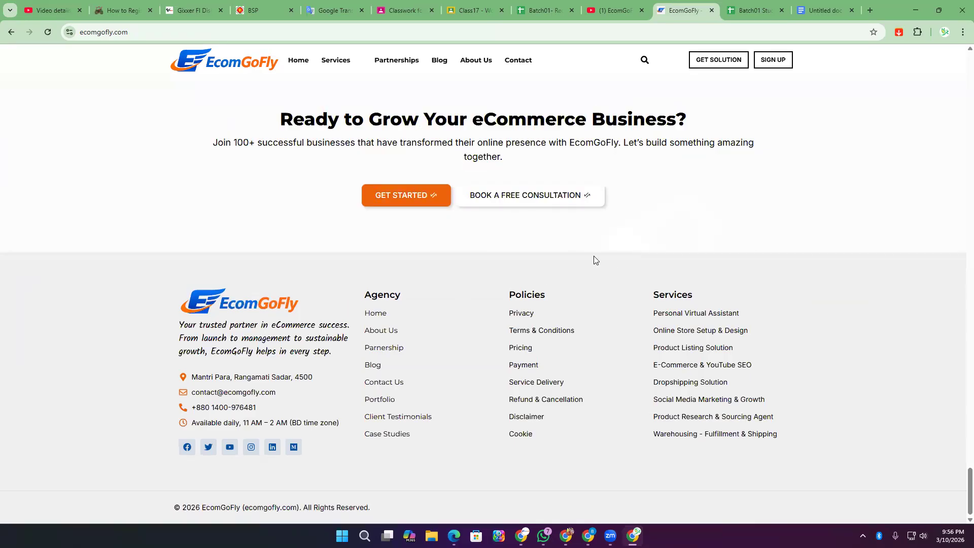
pyautogui.moveTo(680, 190); pyautogui.dragTo(203, 100)
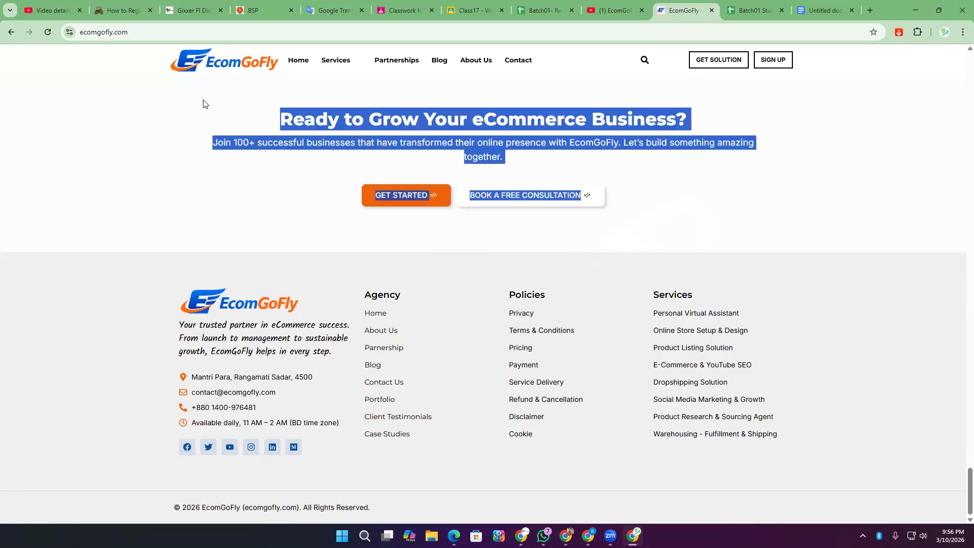
pyautogui.click(396, 134)
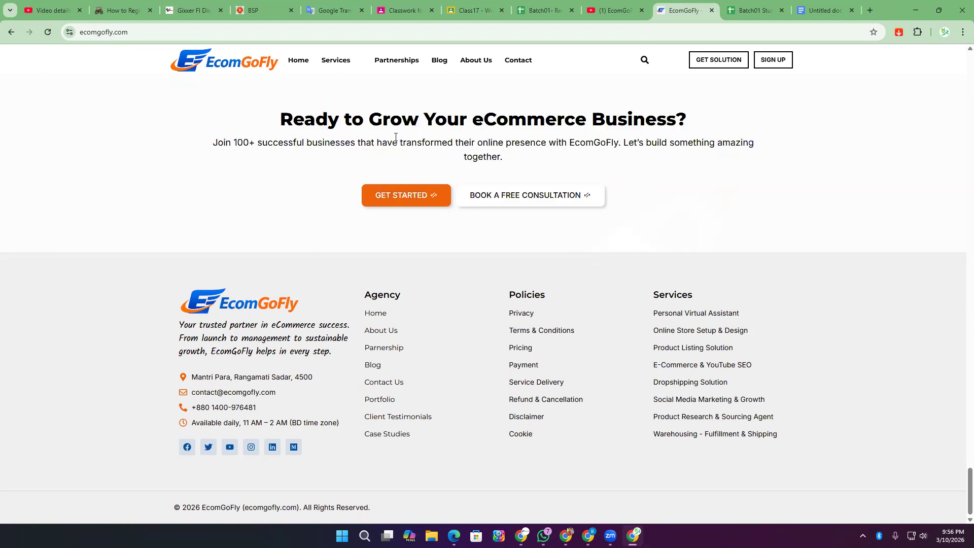
# - Search Google for "i phone charger in usinted state" in a new browser tab
pyautogui.click(869, 10)
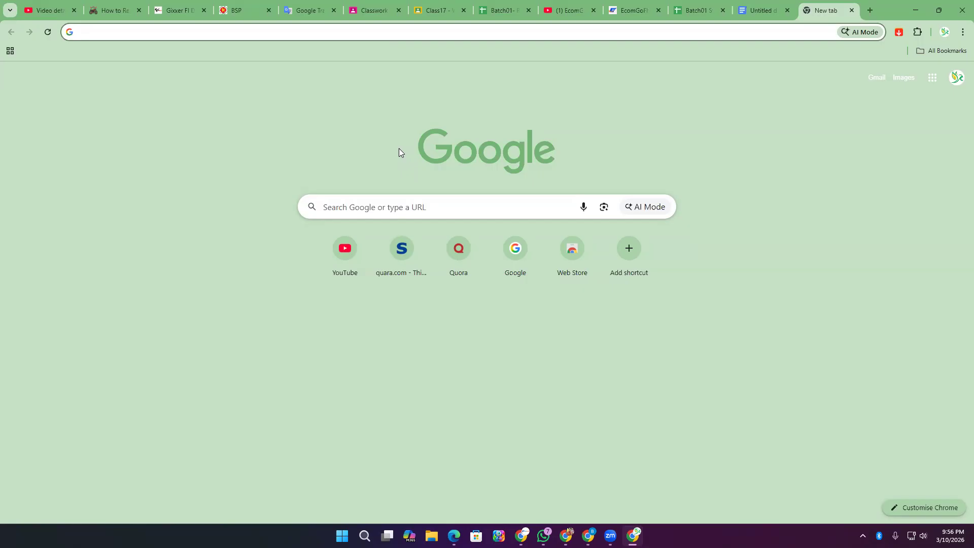
pyautogui.write('i phon')
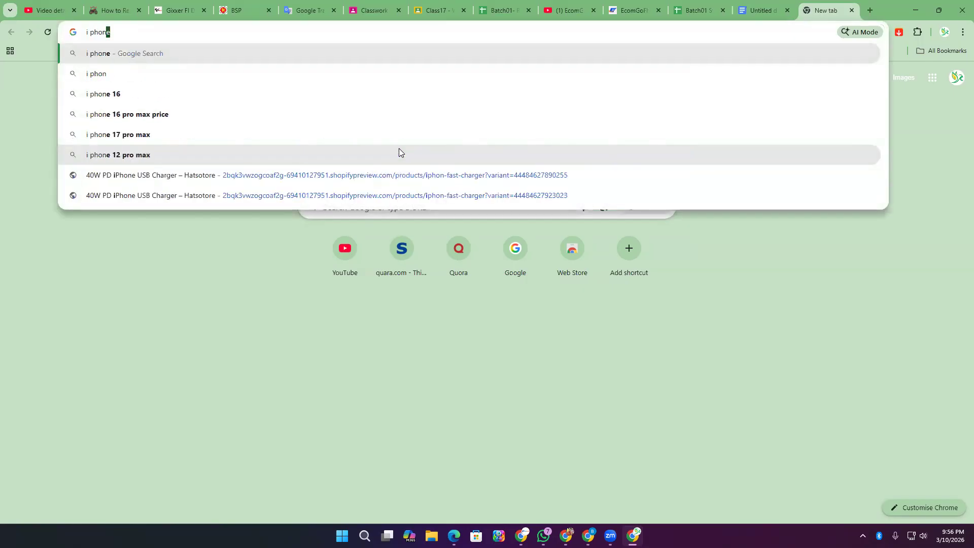
pyautogui.write('e charger i')
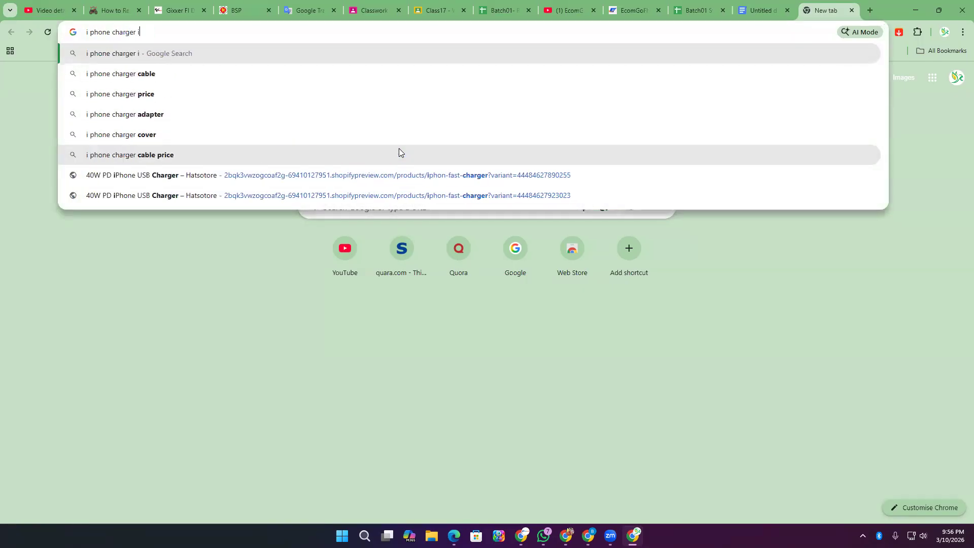
pyautogui.write('n usinted ')
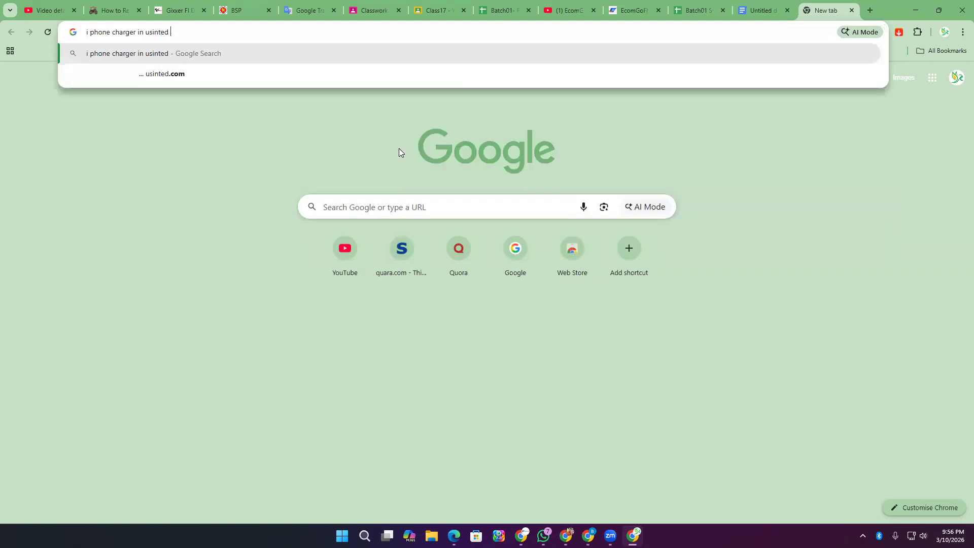
pyautogui.write('state')
pyautogui.press('Return')
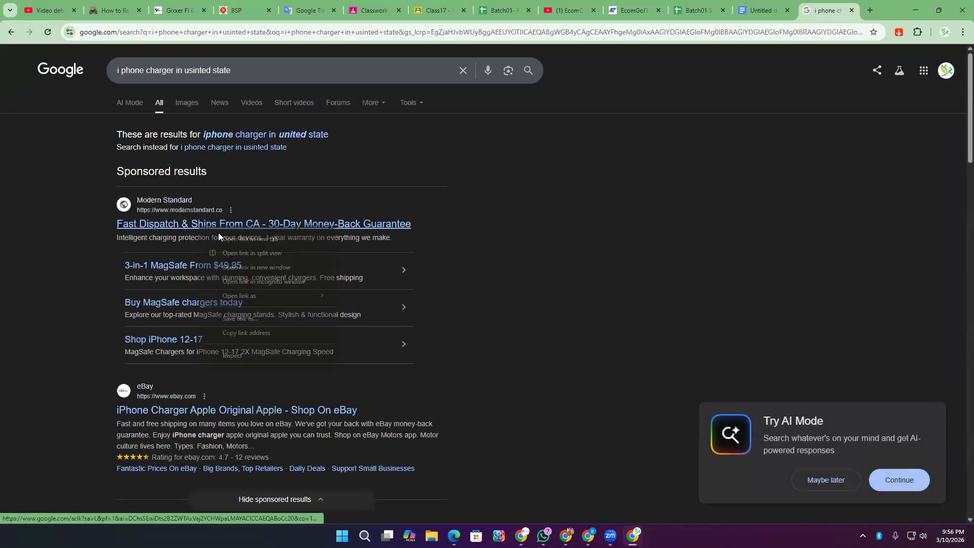
# - Open the Modern Standard, Belkin and Anker charger results from the Google search in separate new tabs
pyautogui.middleClick(222, 241)
pyautogui.scroll(-10, 222, 241)
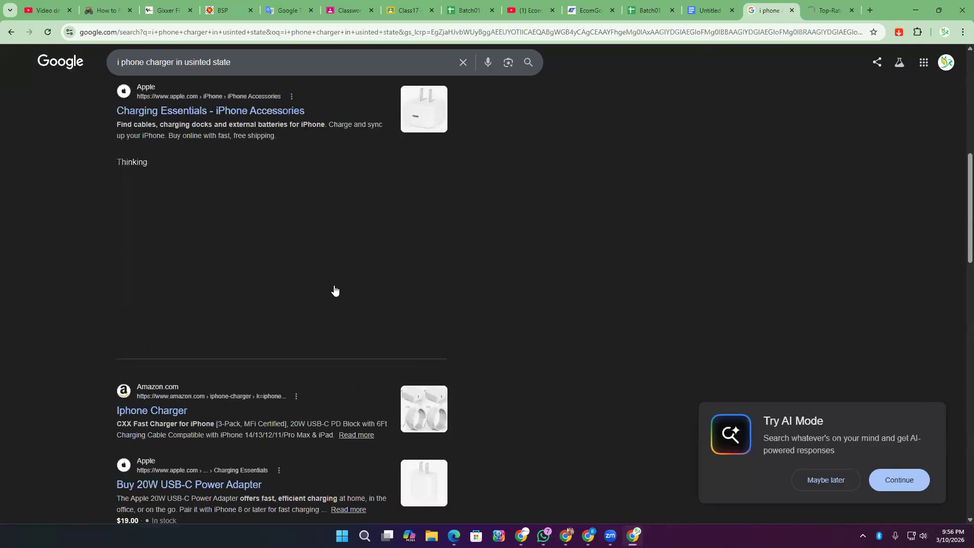
pyautogui.scroll(-7, 334, 290)
pyautogui.scroll(-15, 238, 240)
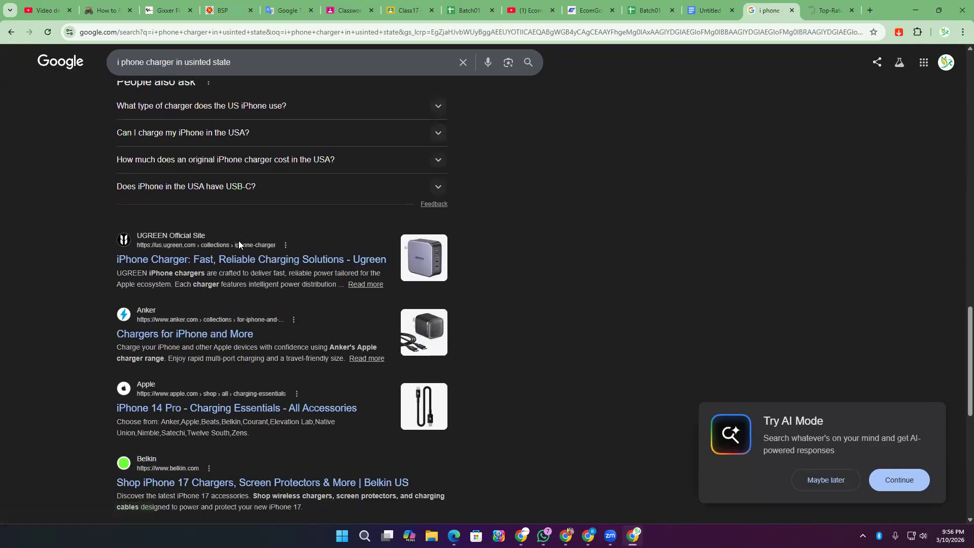
pyautogui.scroll(4, 239, 243)
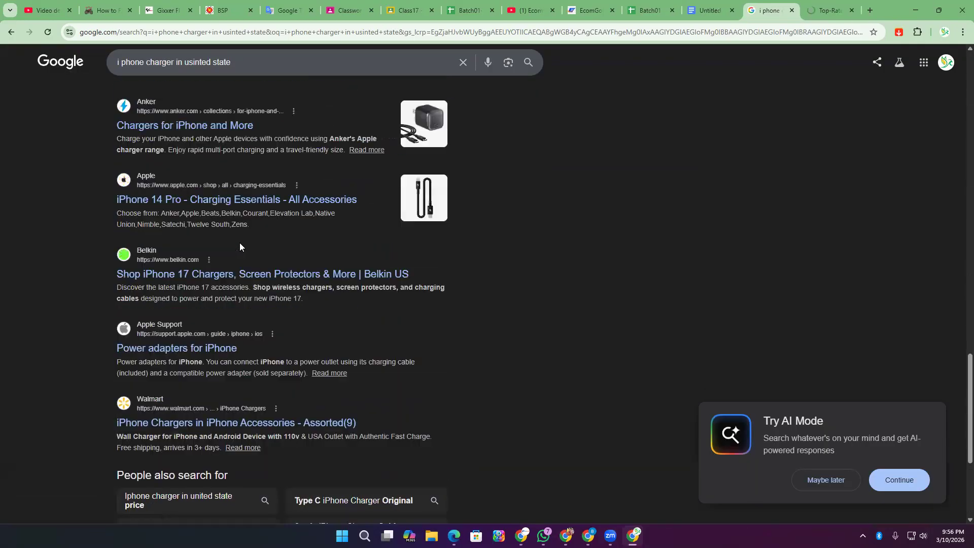
pyautogui.rightClick(198, 278)
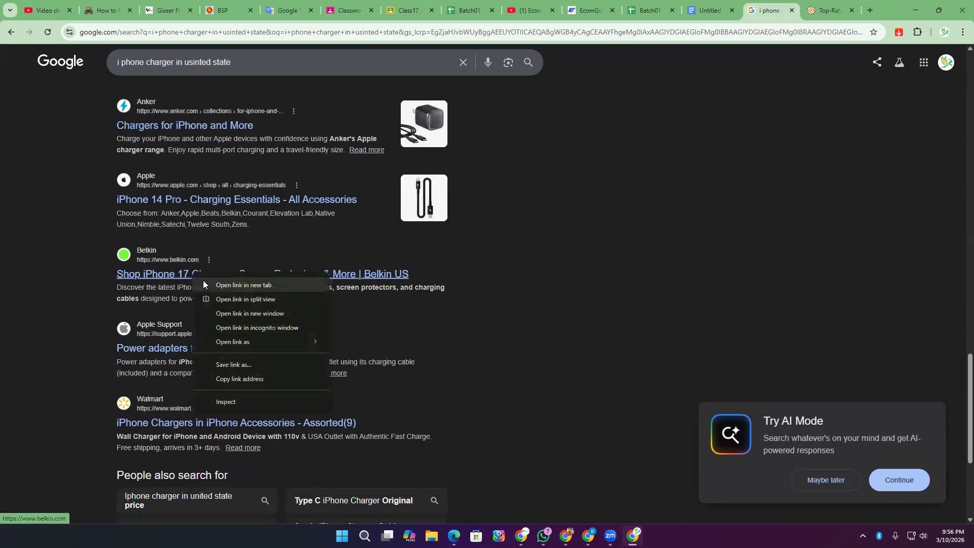
pyautogui.click(225, 284)
pyautogui.rightClick(225, 133)
pyautogui.click(242, 140)
pyautogui.scroll(4, 183, 278)
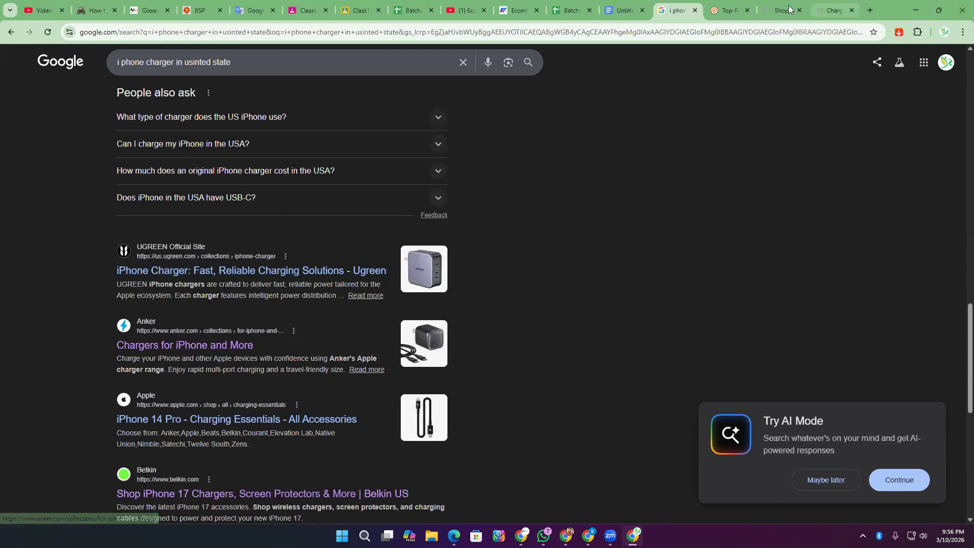
# - Dismiss the Modern Standard free-shipping popup and examine the store's header menu and the footer's email signup field
pyautogui.click(738, 10)
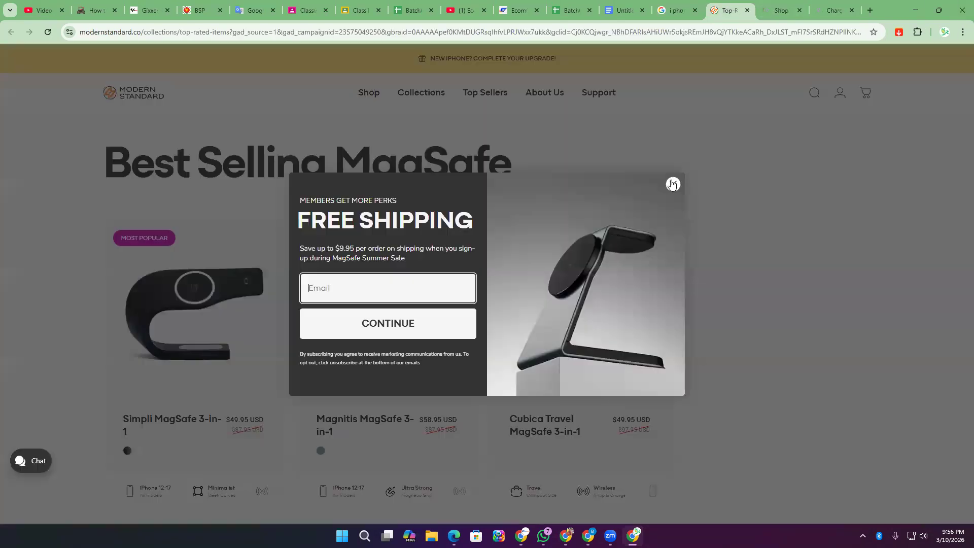
pyautogui.click(672, 183)
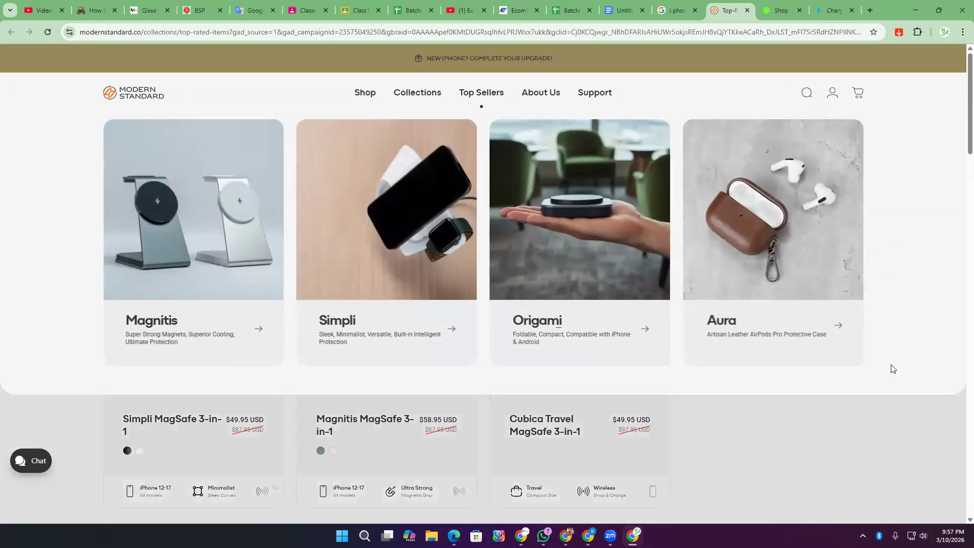
pyautogui.scroll(-20, 542, 298)
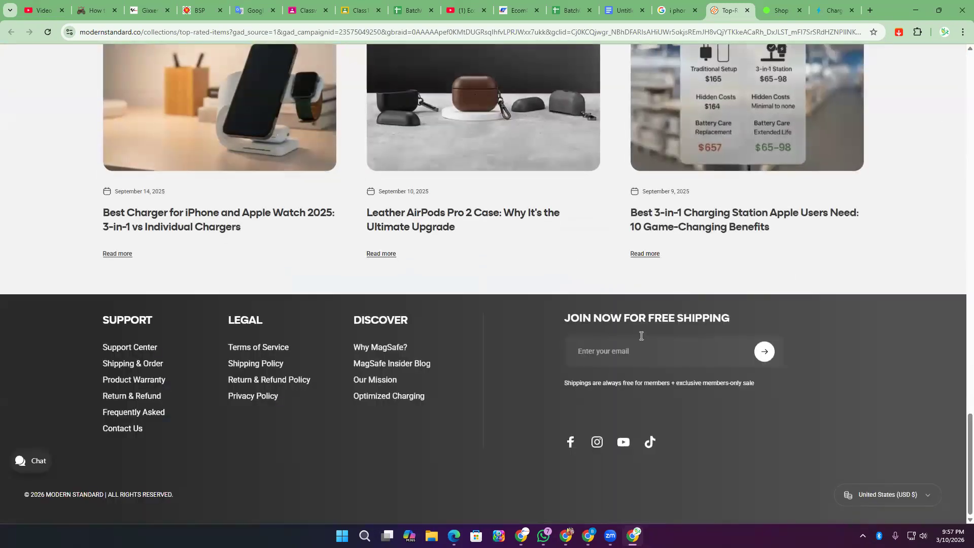
pyautogui.click(625, 350)
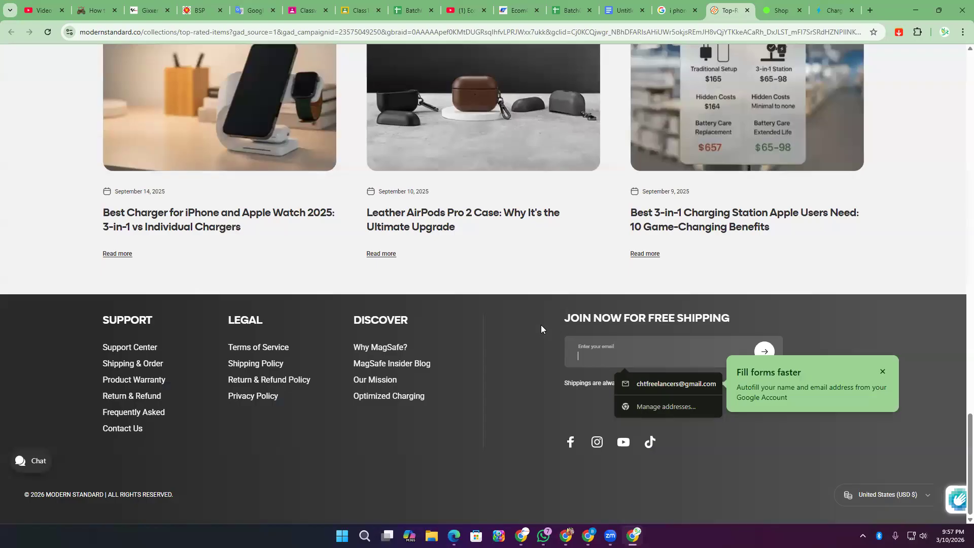
pyautogui.click(579, 282)
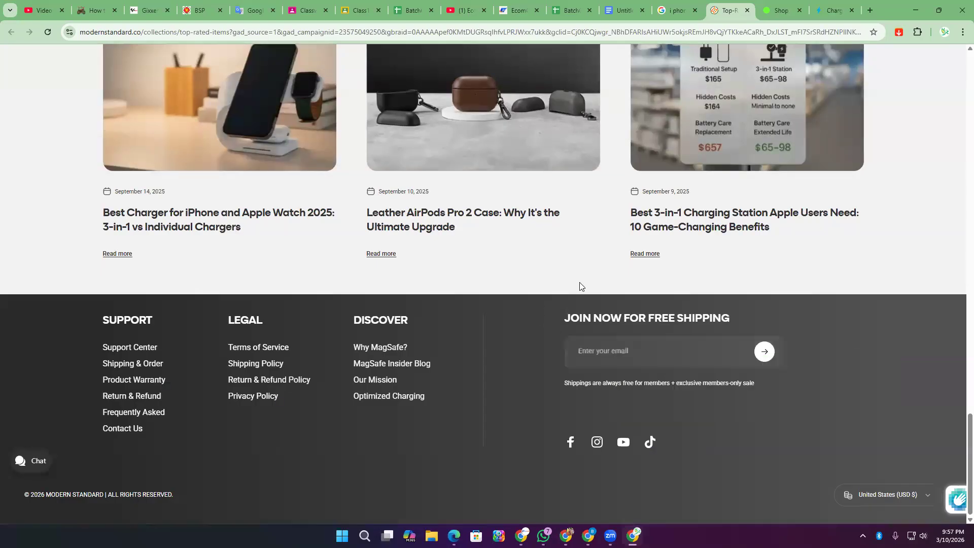
pyautogui.click(637, 351)
# - Switch to the Belkin store and examine the "Connect with Belkin" email subscription area in its footer
pyautogui.click(781, 10)
pyautogui.scroll(-3, 576, 233)
pyautogui.scroll(-15, 576, 233)
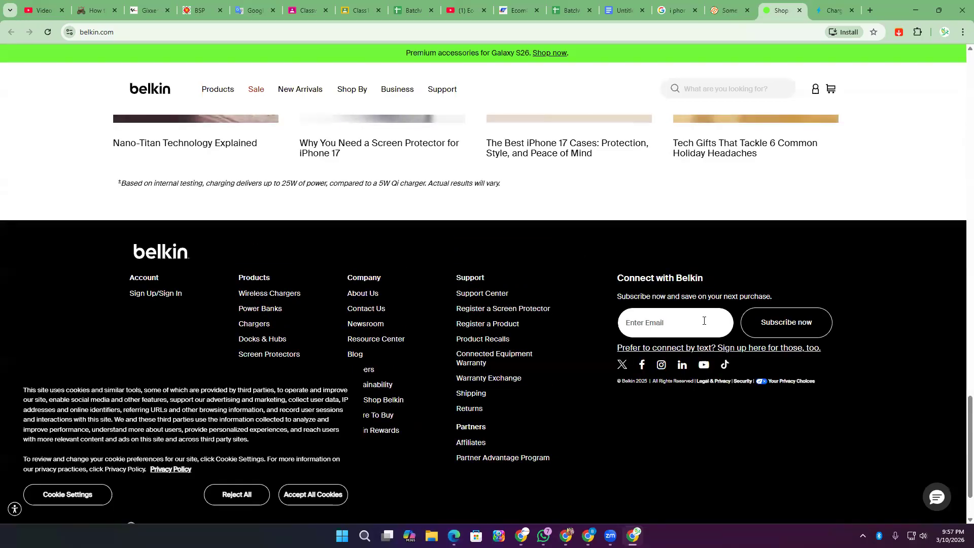
# - Switch to the Anker store and examine the email signup form offering 15% off the first purchase
pyautogui.click(832, 6)
pyautogui.scroll(-20, 609, 257)
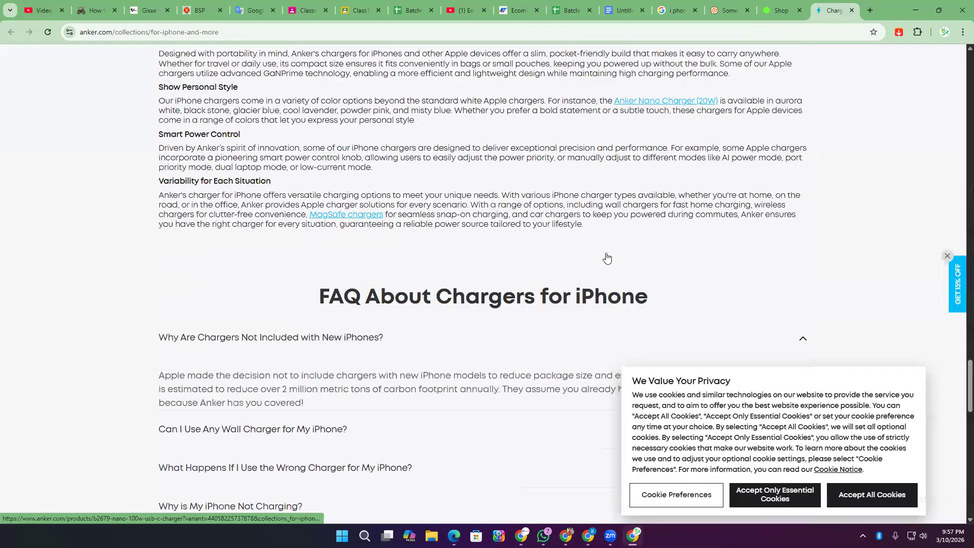
pyautogui.scroll(9, 525, 321)
pyautogui.scroll(-4, 212, 264)
pyautogui.click(197, 263)
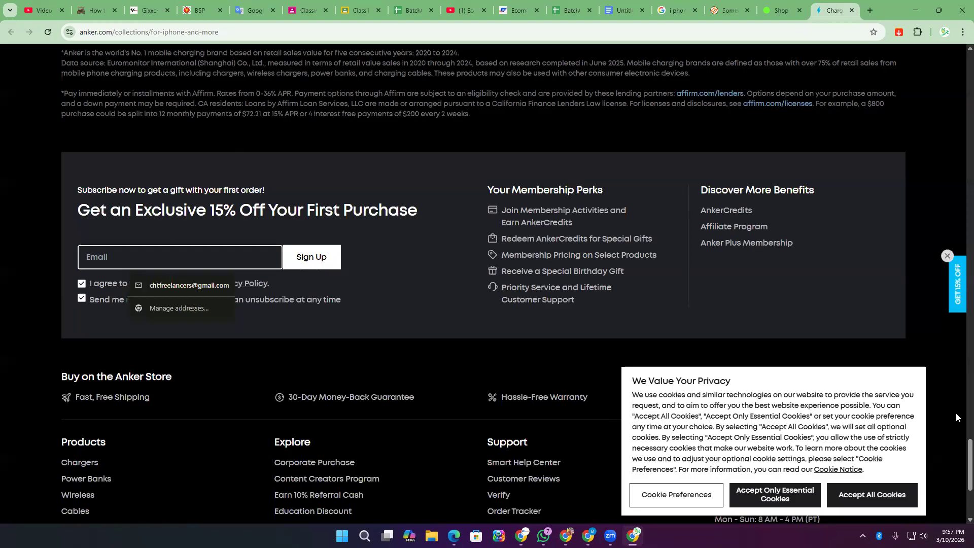
pyautogui.click(799, 144)
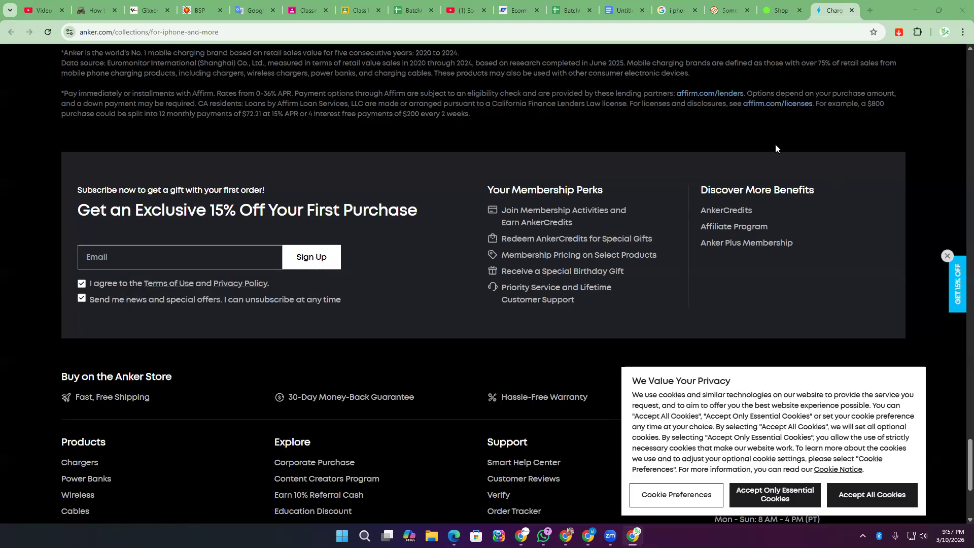
pyautogui.click(791, 378)
pyautogui.click(191, 257)
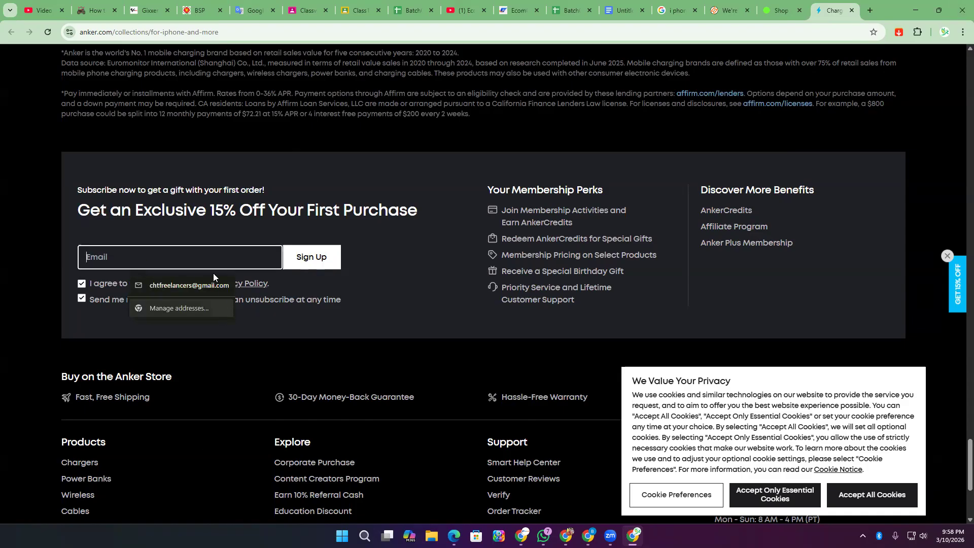
pyautogui.click(374, 225)
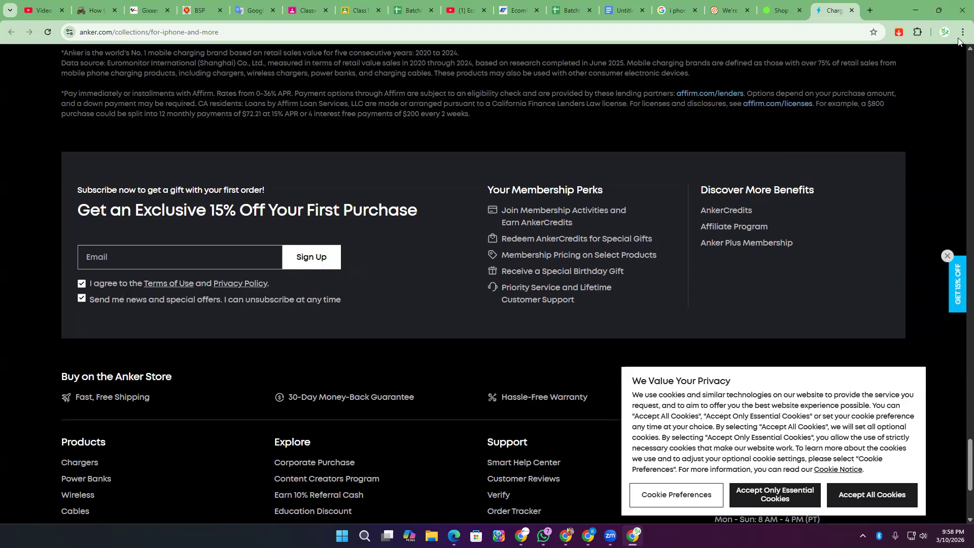
# - Review the link columns in Anker's footer, then highlight the Footer heading under Homepage Section Names in the design document
pyautogui.scroll(4, 602, 284)
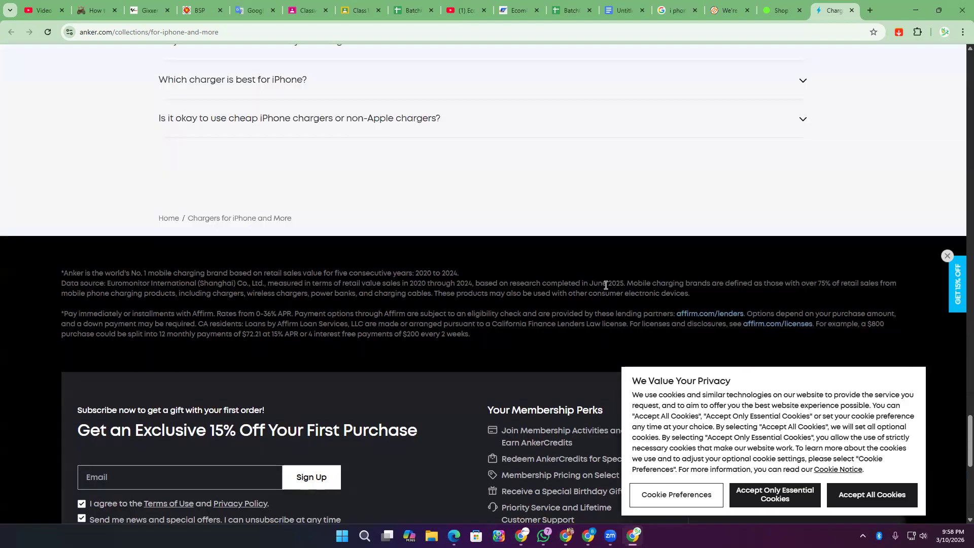
pyautogui.scroll(-9, 606, 288)
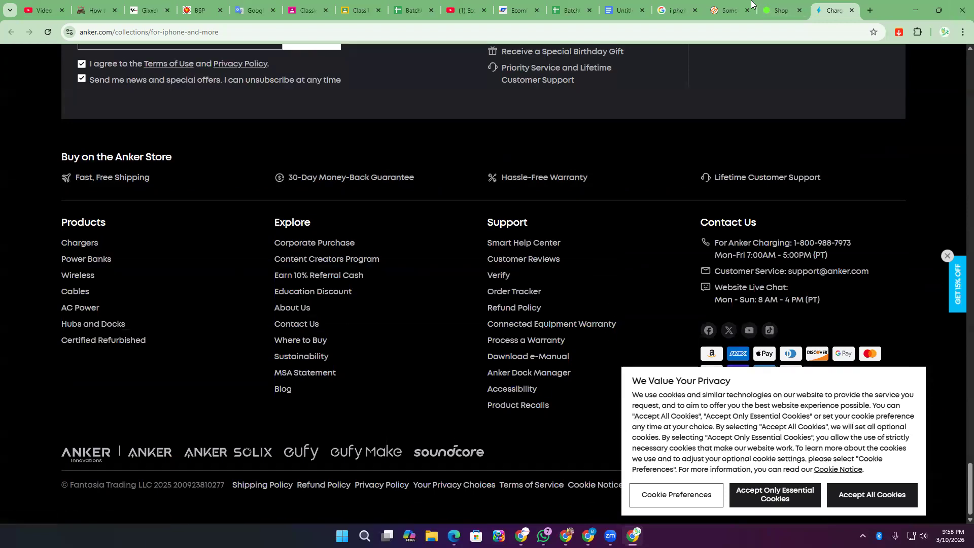
pyautogui.click(623, 10)
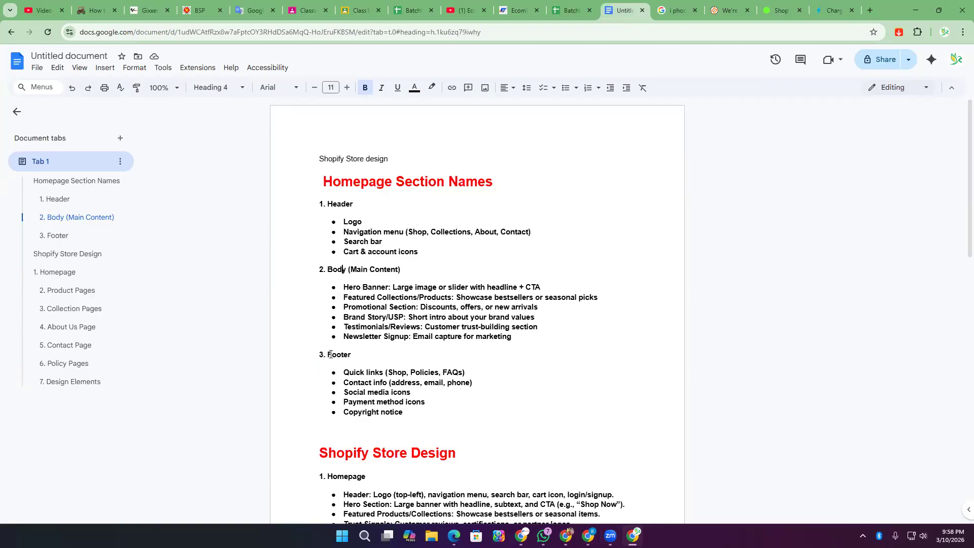
pyautogui.moveTo(328, 354); pyautogui.dragTo(352, 352)
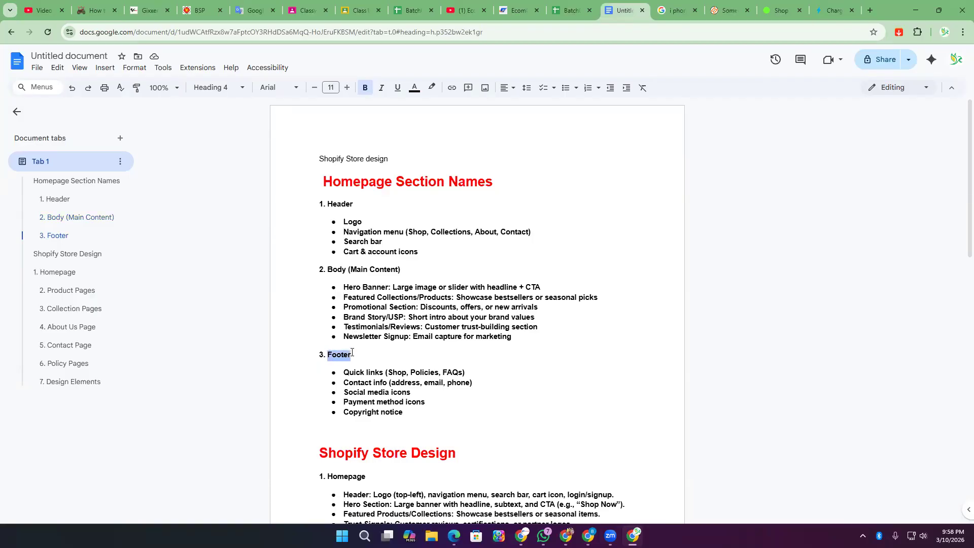
# - Switch to the EcomGoFly site and highlight the Agency, Policies and Services link columns in its footer one by one
pyautogui.click(388, 351)
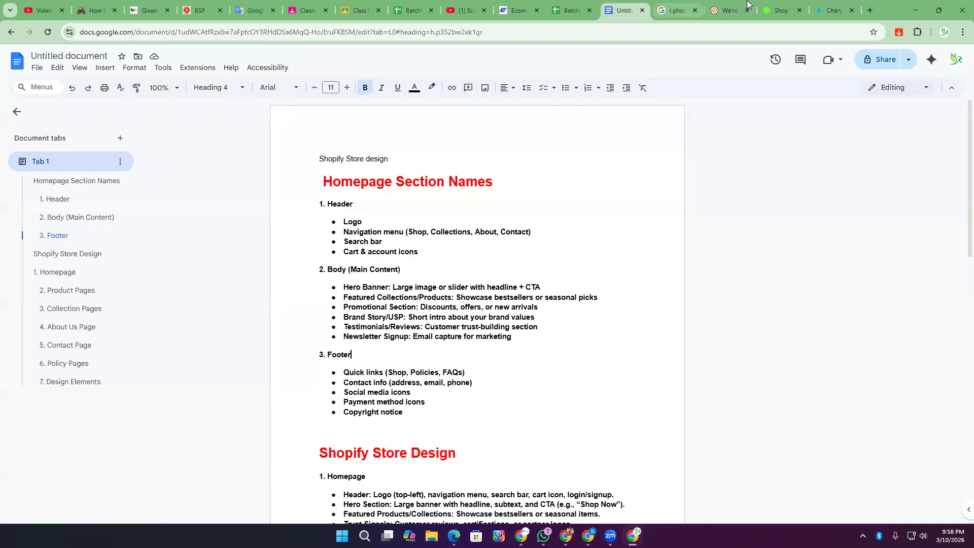
pyautogui.click(521, 7)
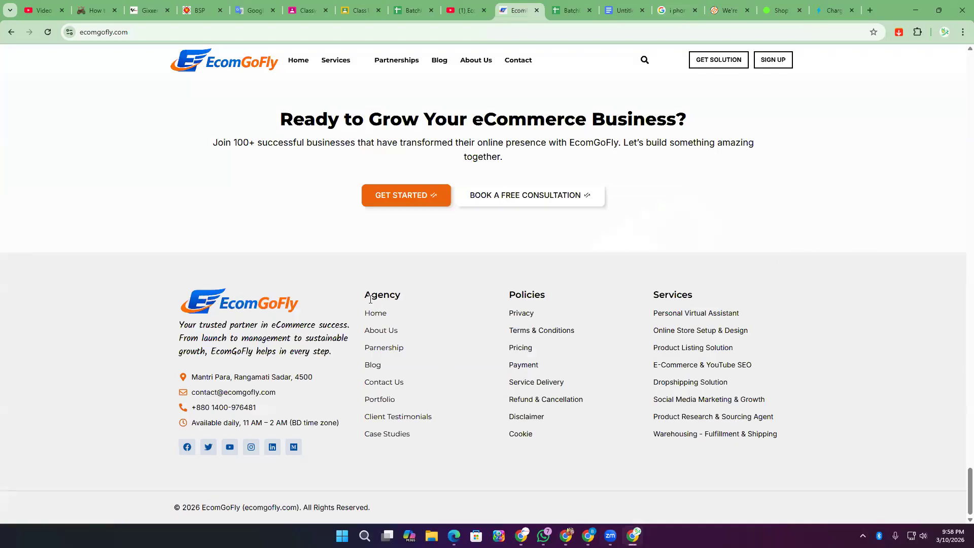
pyautogui.moveTo(364, 294); pyautogui.dragTo(415, 437)
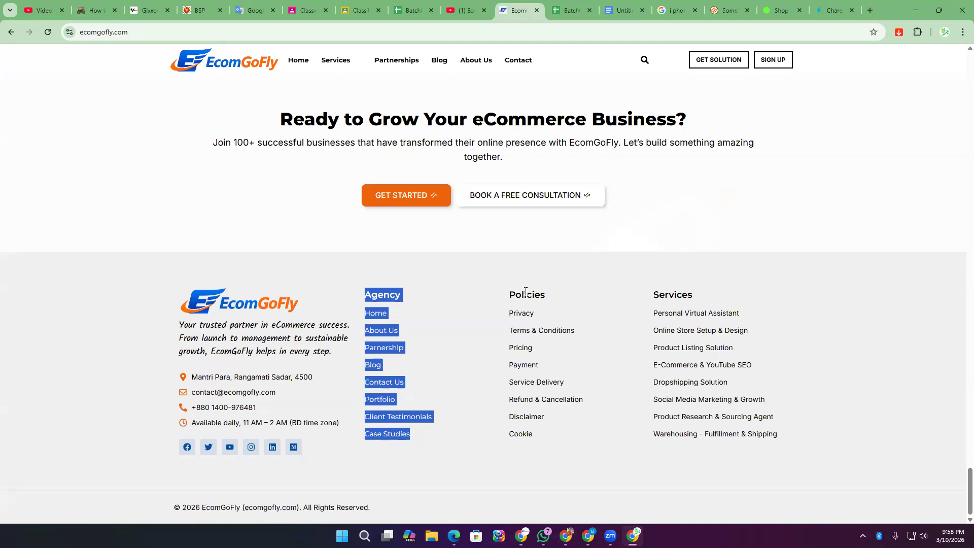
pyautogui.moveTo(512, 290); pyautogui.dragTo(539, 434)
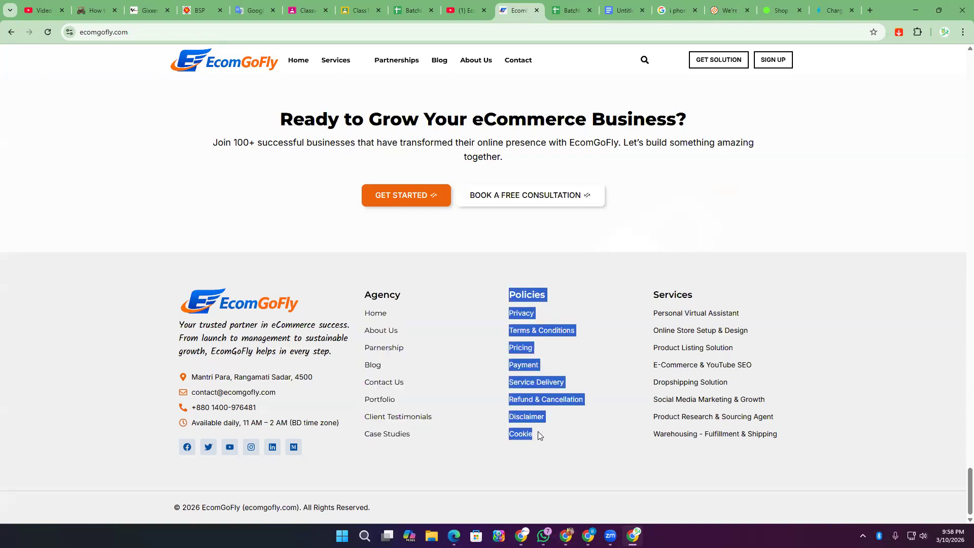
pyautogui.click(655, 295)
pyautogui.moveTo(655, 295); pyautogui.dragTo(766, 441)
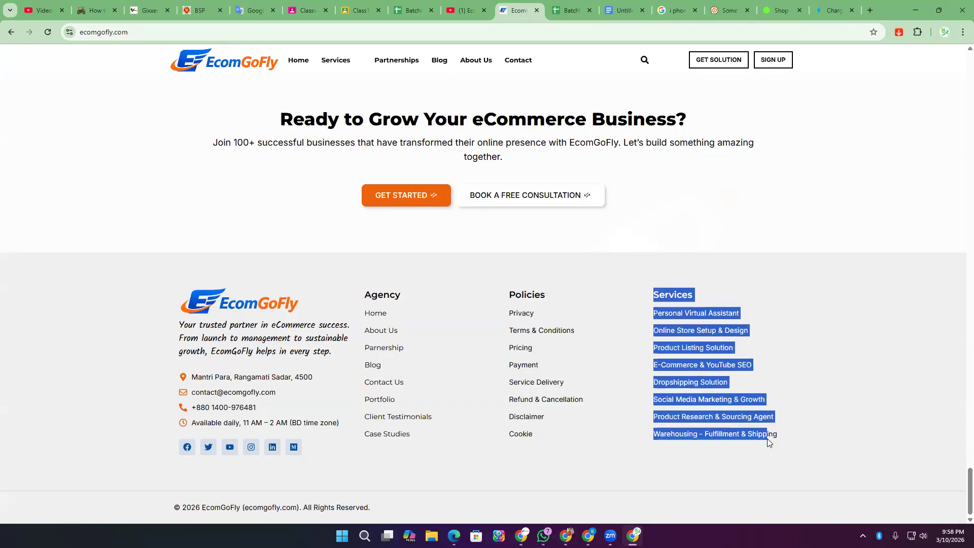
pyautogui.click(757, 350)
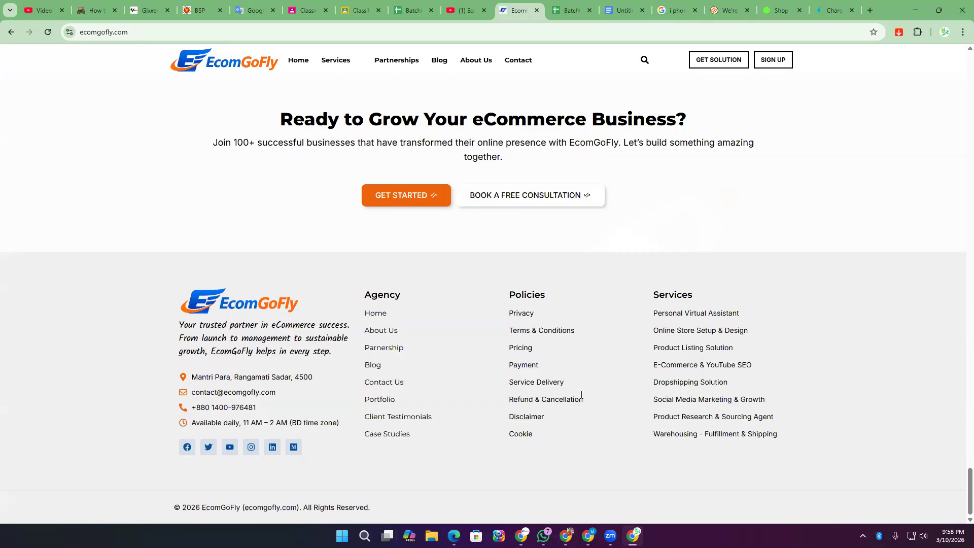
# - Highlight EcomGoFly's Agency and Policies footer columns together, then the Services column again, and clear the selection
pyautogui.moveTo(536, 435); pyautogui.dragTo(360, 289)
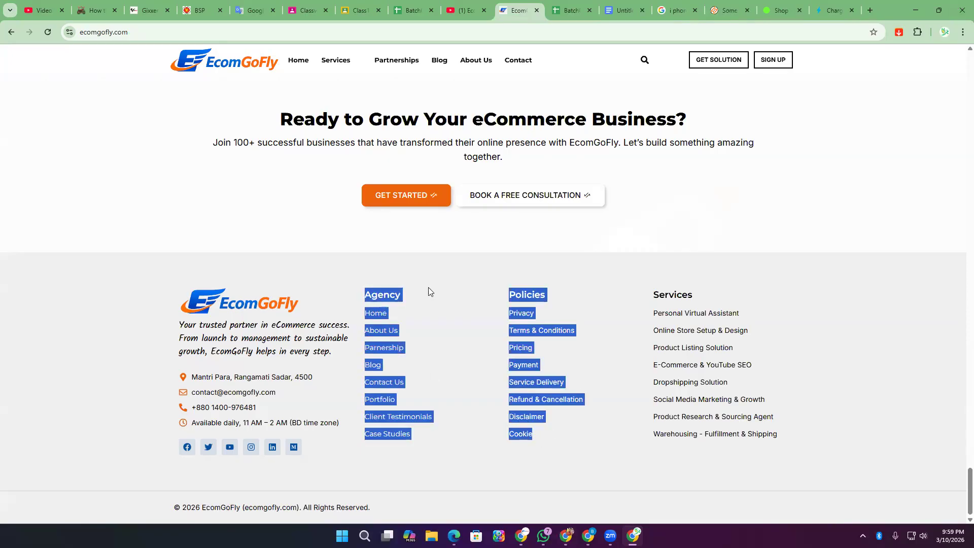
pyautogui.click(567, 304)
pyautogui.moveTo(651, 295); pyautogui.dragTo(781, 438)
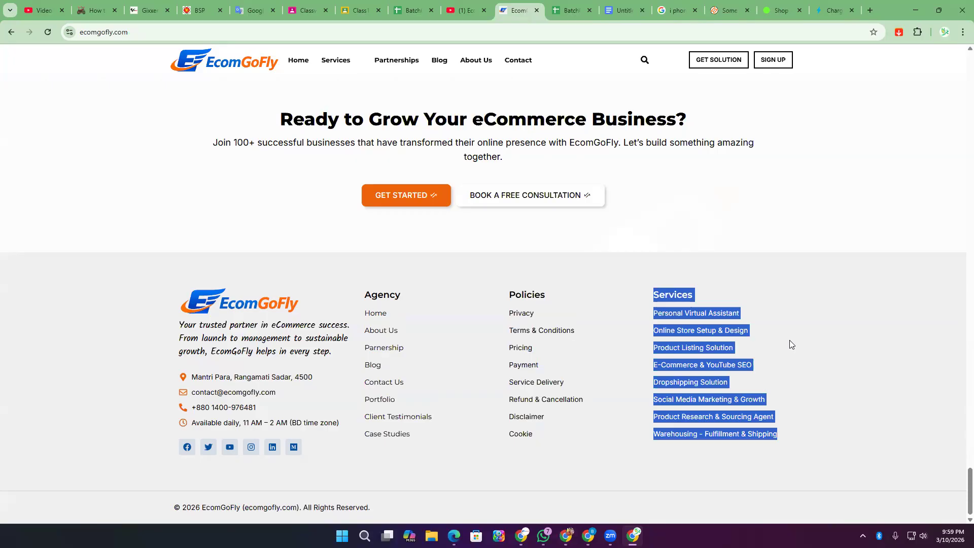
pyautogui.moveTo(350, 333); pyautogui.dragTo(332, 345)
pyautogui.click(324, 358)
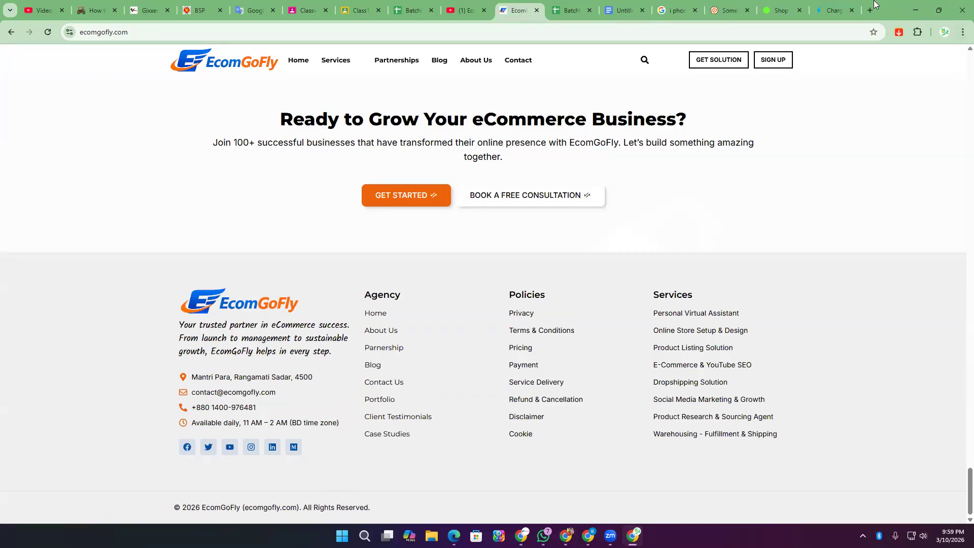
# - Return to the design document and highlight the Footer section's quick links examples, contact info and payment method icons items
pyautogui.click(614, 10)
pyautogui.click(525, 276)
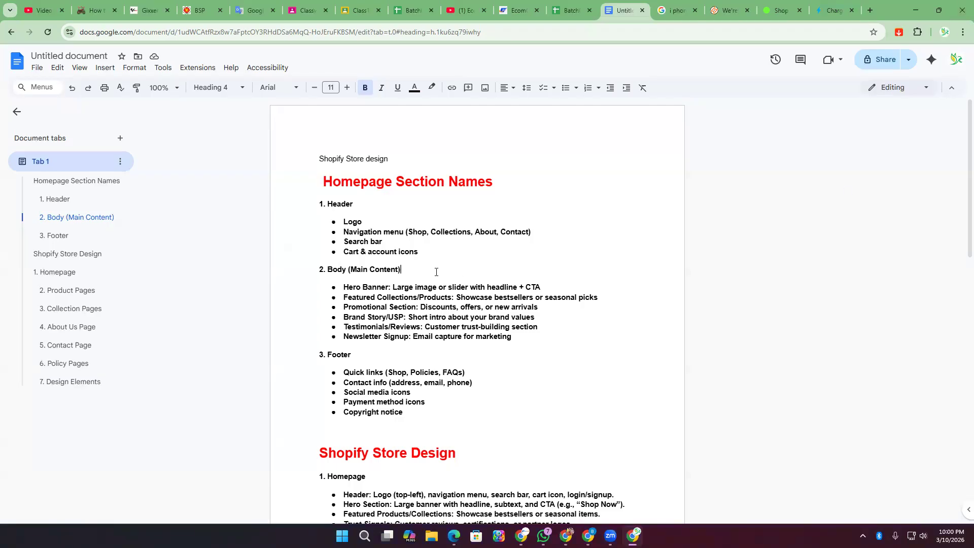
pyautogui.click(432, 404)
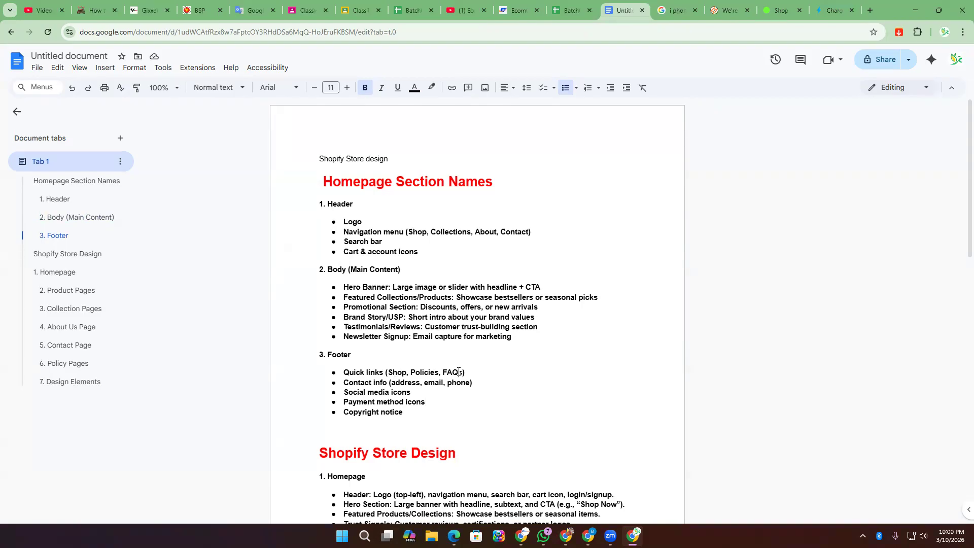
pyautogui.moveTo(465, 373); pyautogui.dragTo(388, 372)
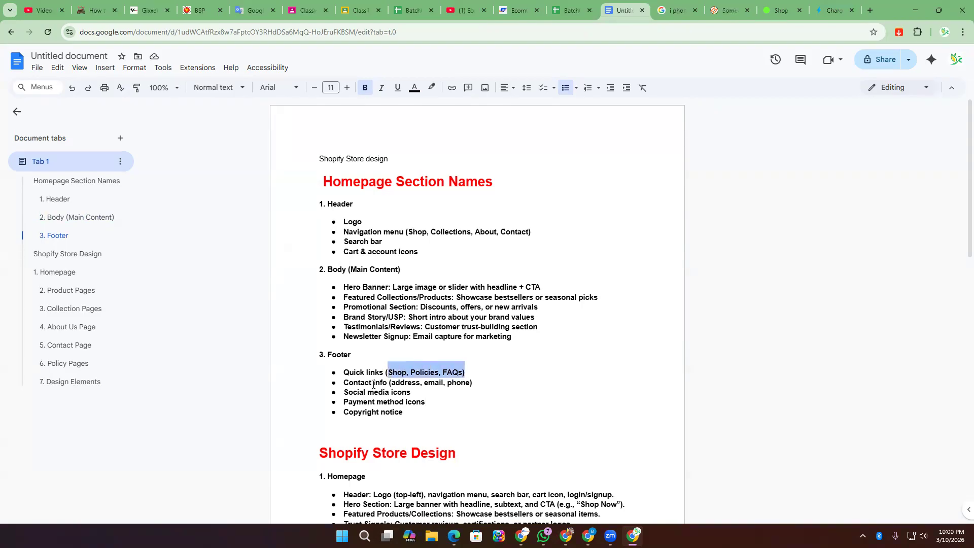
pyautogui.moveTo(497, 382); pyautogui.dragTo(342, 381)
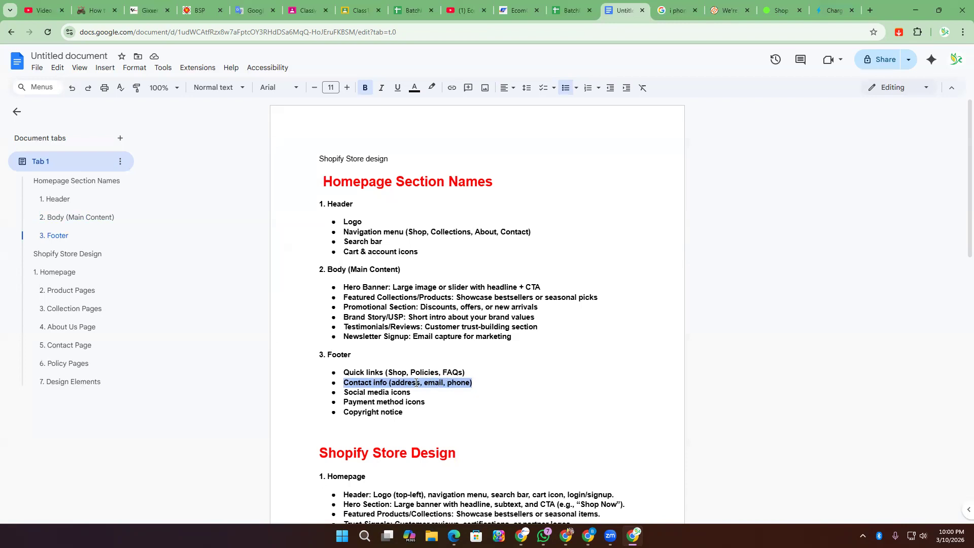
pyautogui.tripleClick(373, 403)
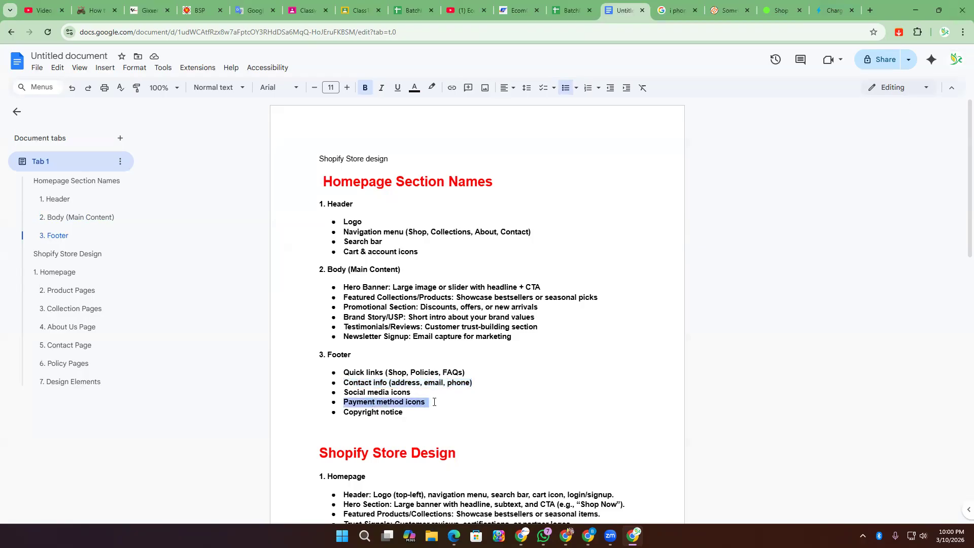
# - Switch to the Anker store, accept all cookies and highlight the payment method icons in its footer
pyautogui.click(827, 10)
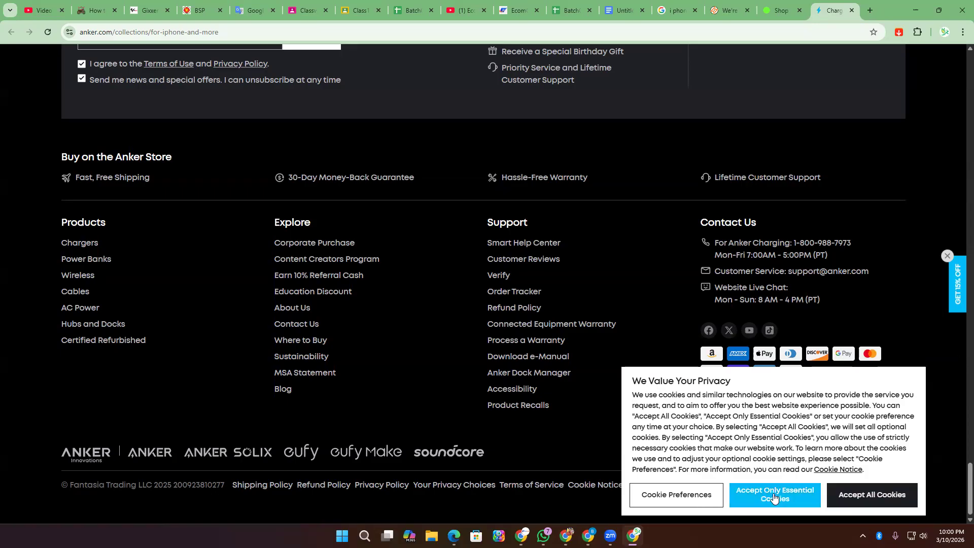
pyautogui.click(871, 488)
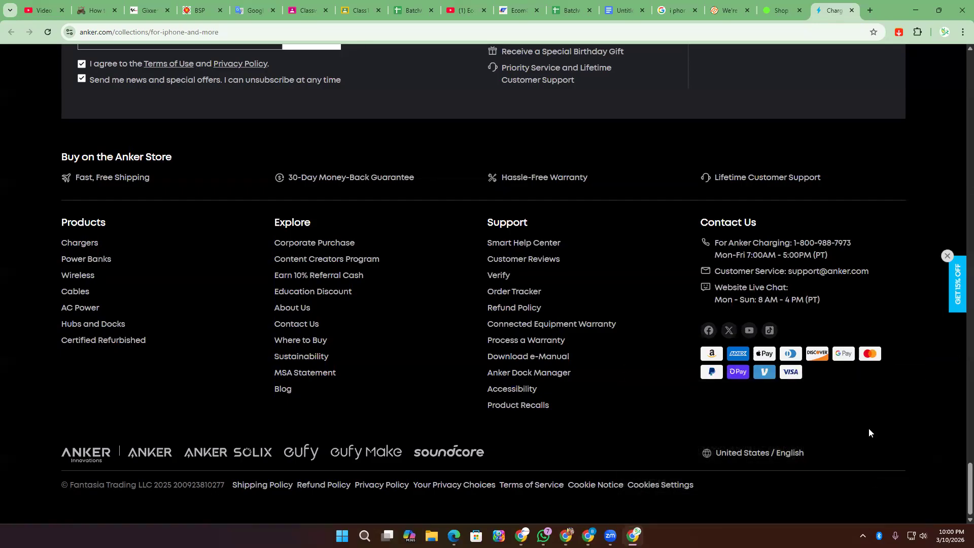
pyautogui.moveTo(682, 355); pyautogui.dragTo(826, 408)
pyautogui.moveTo(811, 376); pyautogui.dragTo(709, 344)
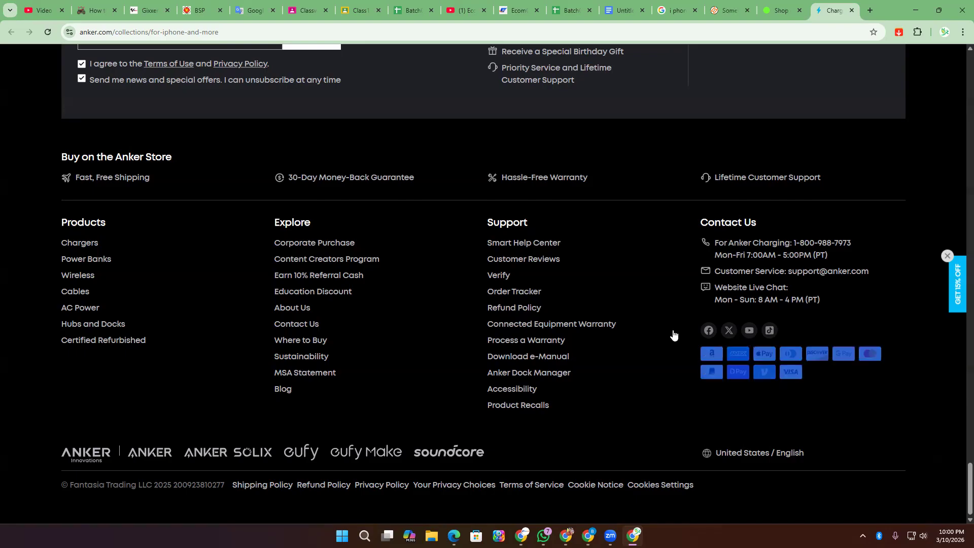
pyautogui.click(755, 405)
# - Switch to the Belkin store, look through its footer and lower homepage sections, and highlight the "Featured in" logo row
pyautogui.click(774, 4)
pyautogui.scroll(-1, 659, 256)
pyautogui.click(238, 497)
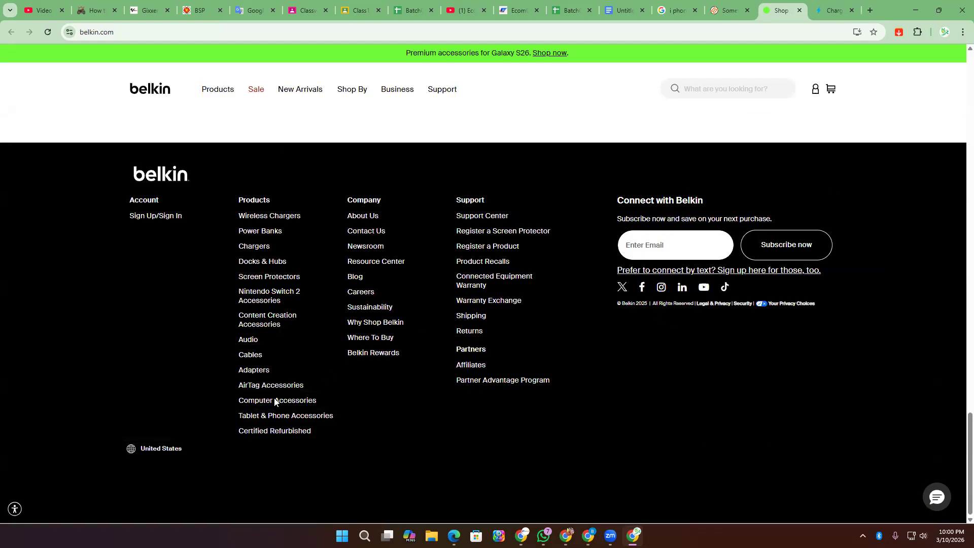
pyautogui.scroll(4, 392, 389)
pyautogui.scroll(4, 588, 243)
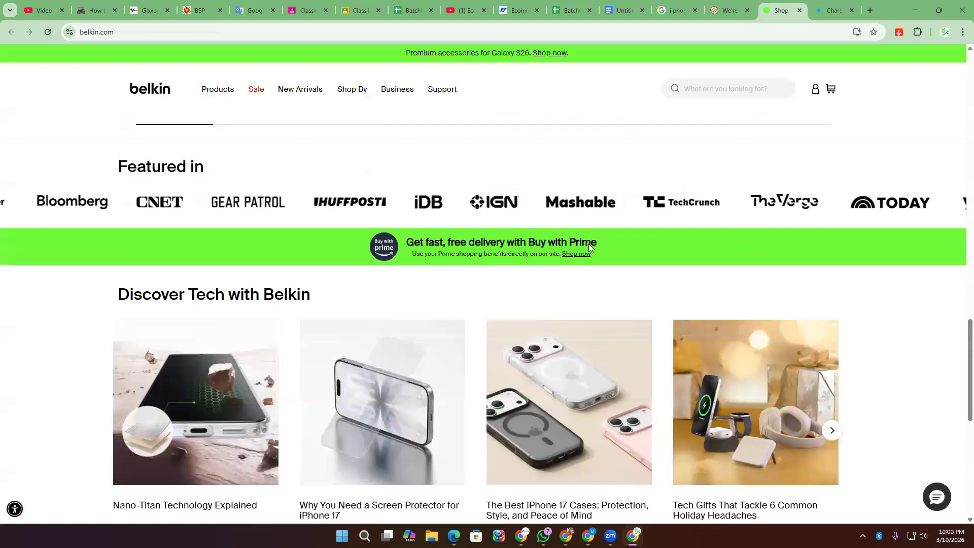
pyautogui.scroll(-4, 492, 285)
pyautogui.scroll(5, 530, 357)
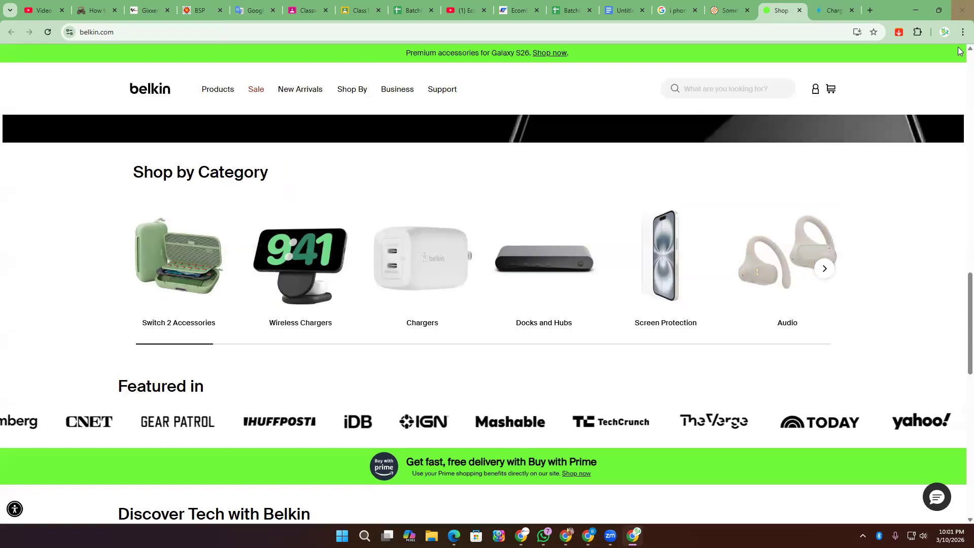
pyautogui.scroll(-4, 269, 398)
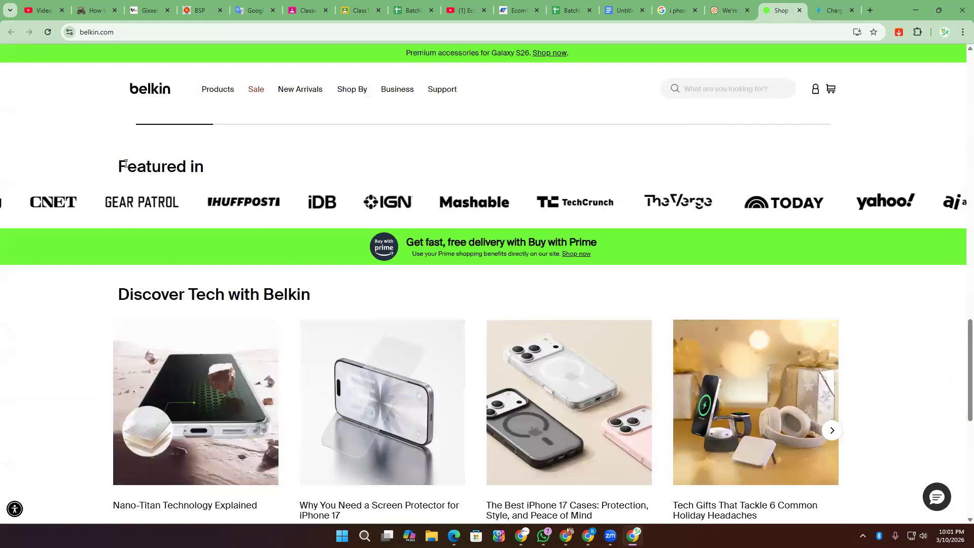
pyautogui.moveTo(115, 167); pyautogui.dragTo(938, 205)
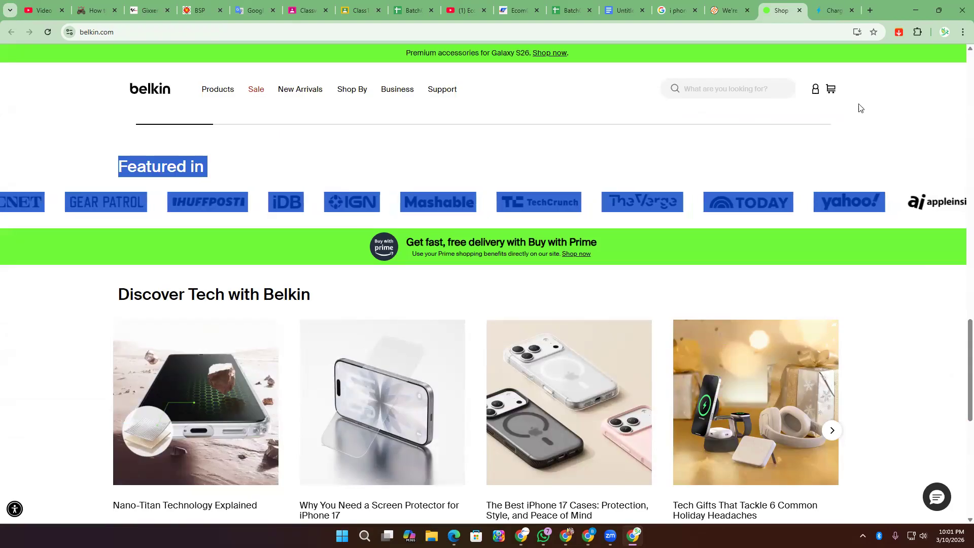
# - Check the Modern Standard store's footer, then return to the design document and highlight the "Copyright notice" item under Footer
pyautogui.click(729, 10)
pyautogui.click(593, 348)
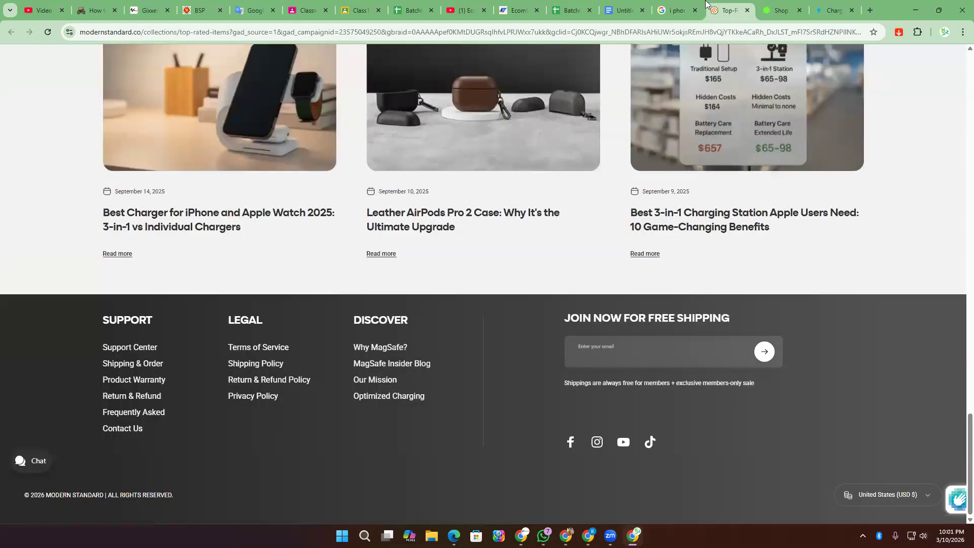
pyautogui.click(688, 4)
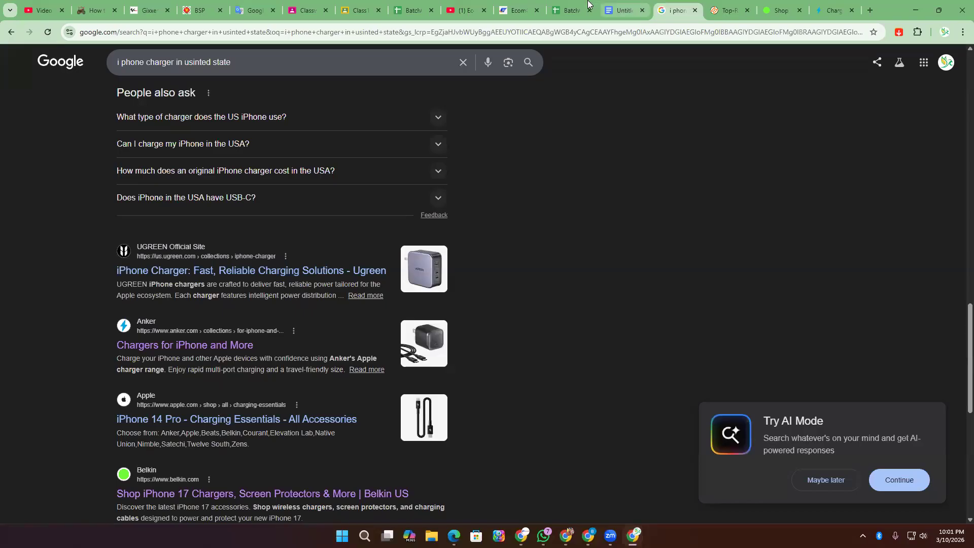
pyautogui.click(517, 8)
pyautogui.click(596, 4)
pyautogui.click(623, 8)
pyautogui.click(422, 411)
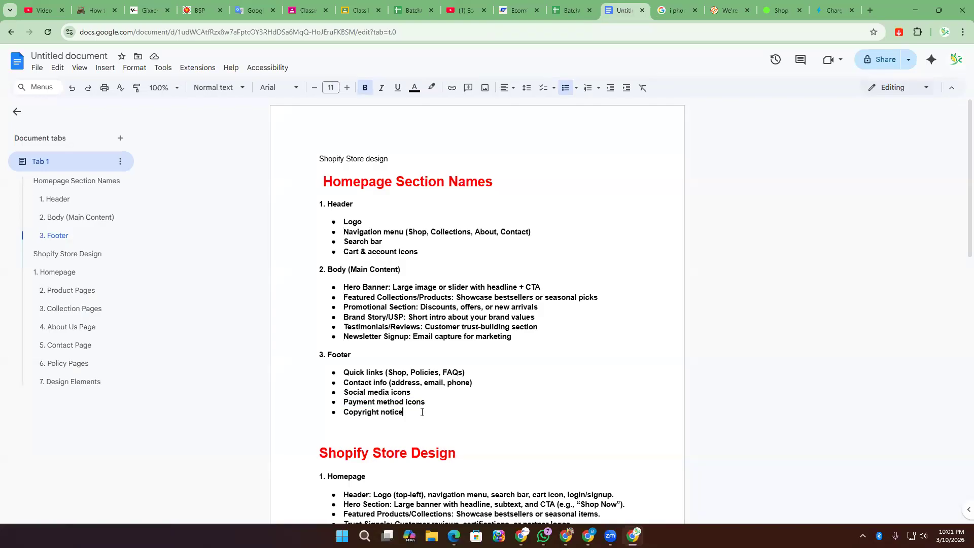
pyautogui.moveTo(398, 412); pyautogui.dragTo(344, 412)
# - Highlight the copyright line in the footers of the Anker, Belkin and Modern Standard stores, then return to the design document
pyautogui.click(834, 10)
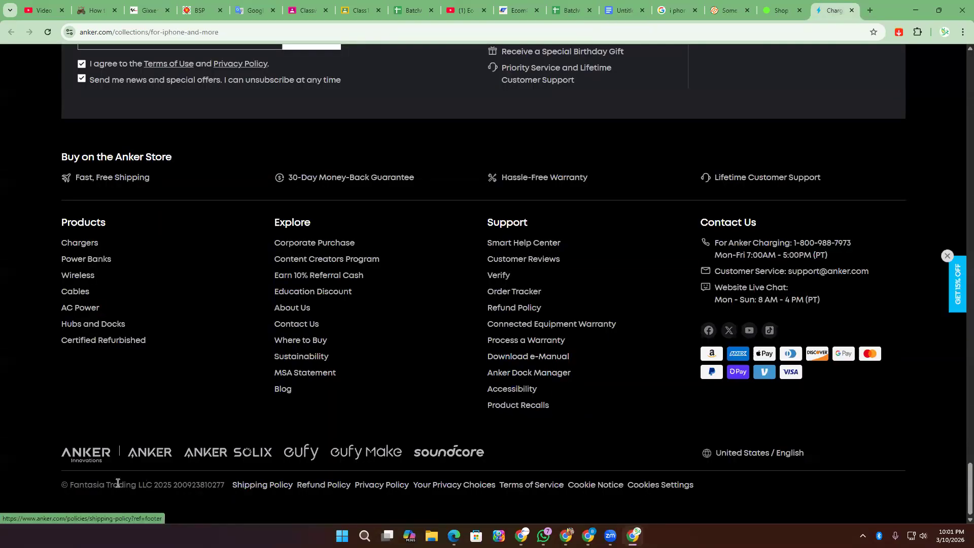
pyautogui.tripleClick(79, 485)
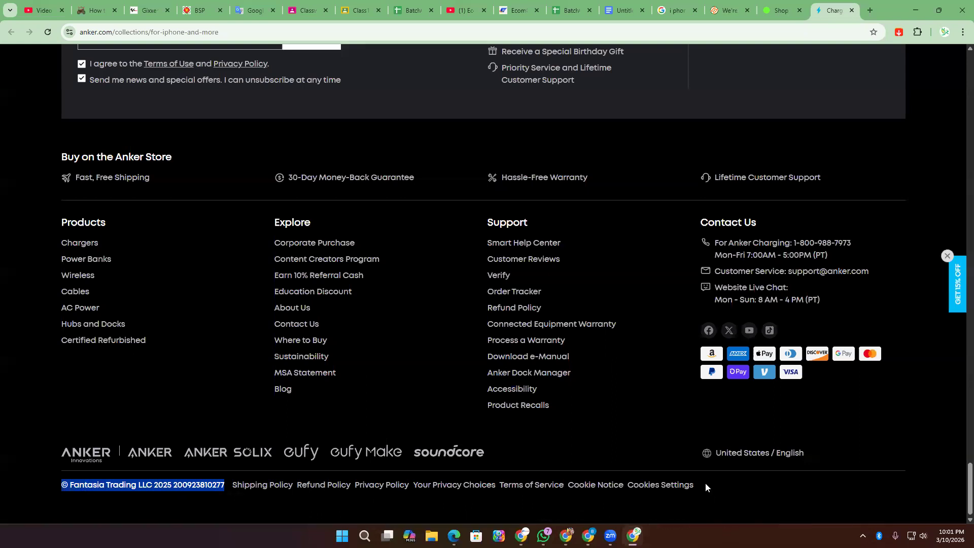
pyautogui.click(781, 10)
pyautogui.press('End')
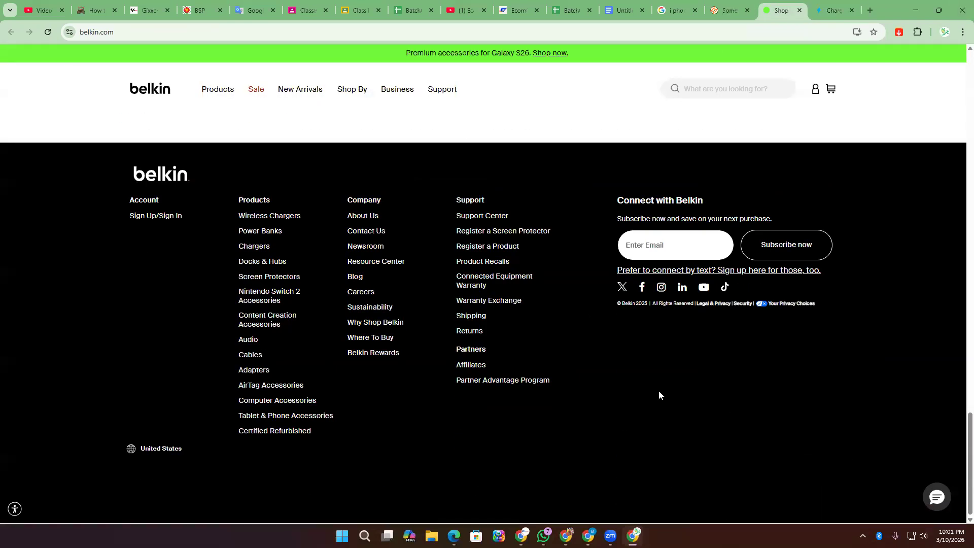
pyautogui.moveTo(622, 306); pyautogui.dragTo(817, 305)
pyautogui.click(730, 10)
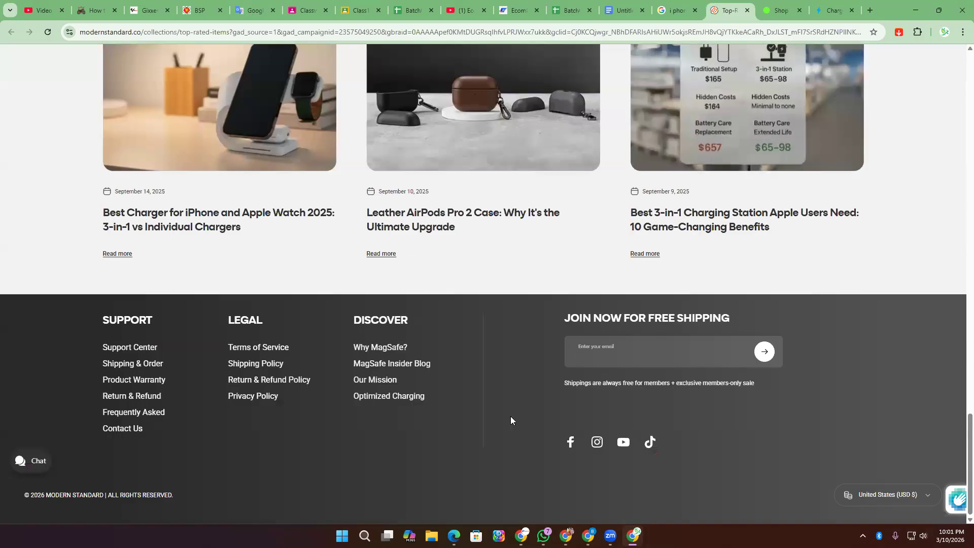
pyautogui.moveTo(179, 495); pyautogui.dragTo(24, 494)
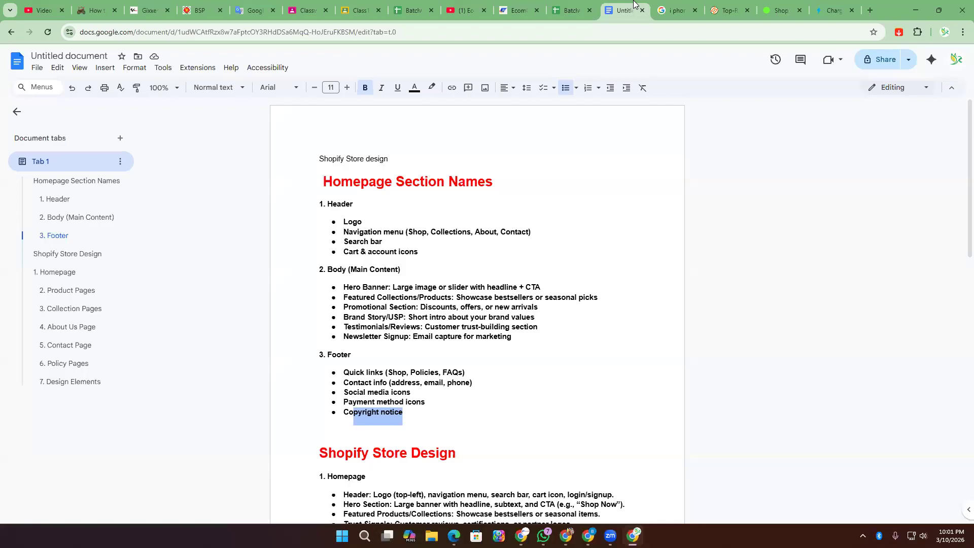
pyautogui.click(624, 10)
# - Search the web in a new browser tab for "shopify partner account login" and open the Shopify Partners site
pyautogui.click(870, 9)
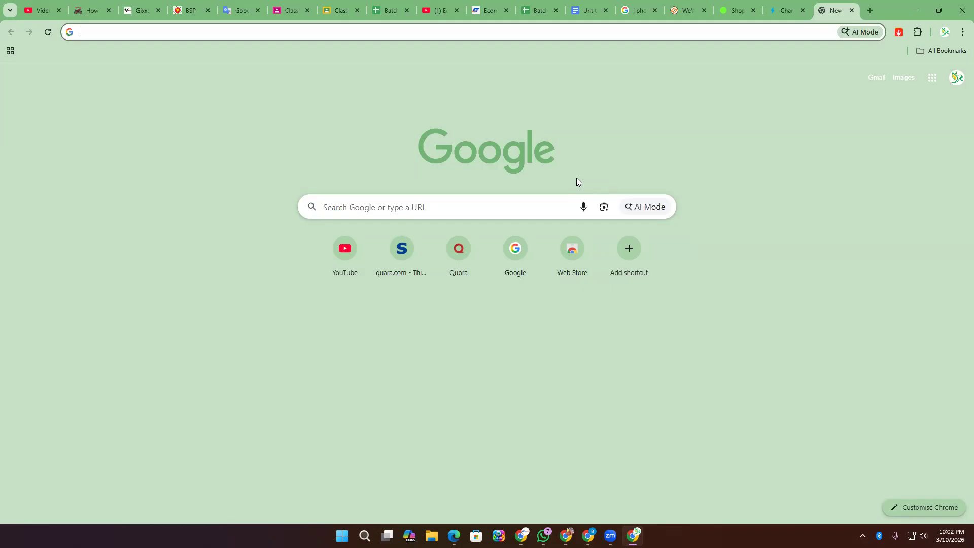
pyautogui.write('s')
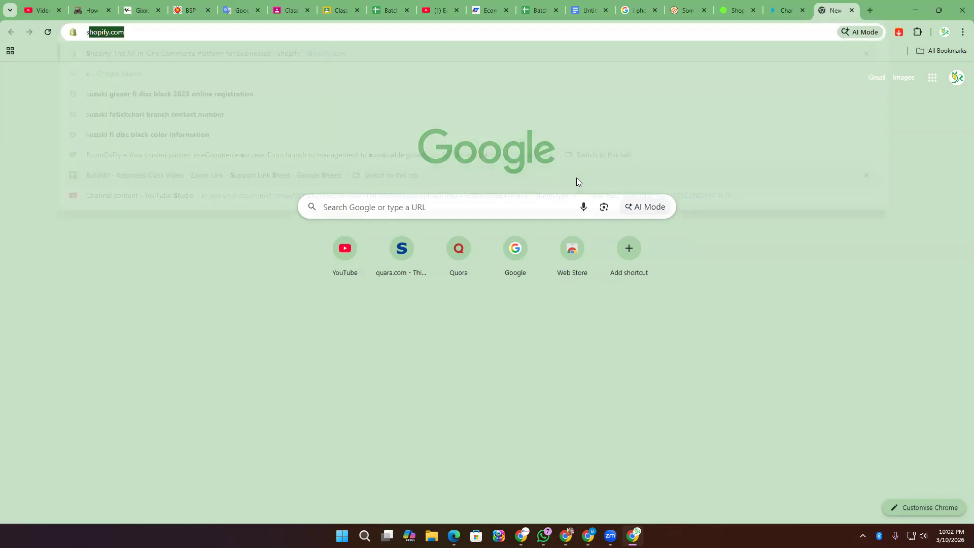
pyautogui.write('hopify jpartner')
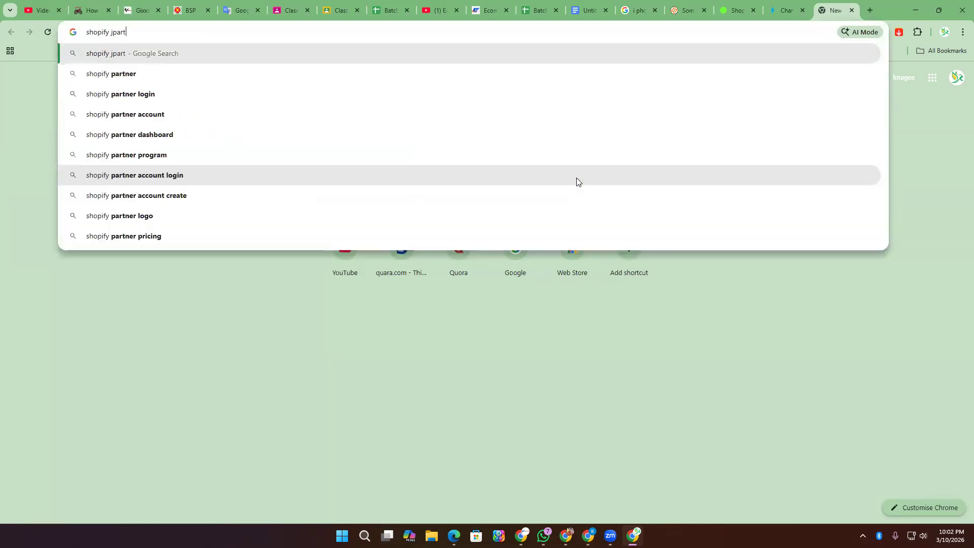
pyautogui.press('BackSpace')
pyautogui.press('BackSpace')
pyautogui.press('BackSpace')
pyautogui.press('BackSpace')
pyautogui.press('BackSpace')
pyautogui.press('BackSpace')
pyautogui.press('BackSpace')
pyautogui.press('BackSpace')
pyautogui.press('BackSpace')
pyautogui.write('part')
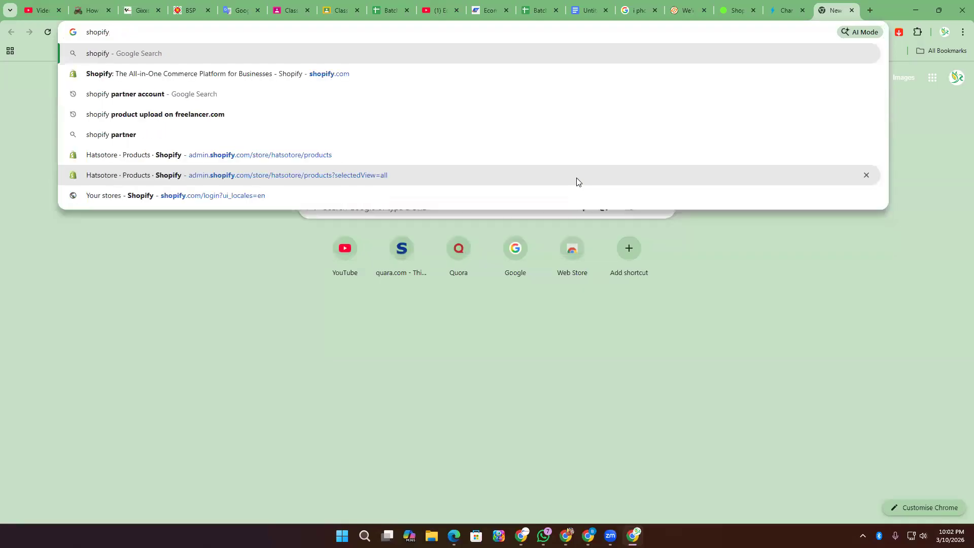
pyautogui.write('n')
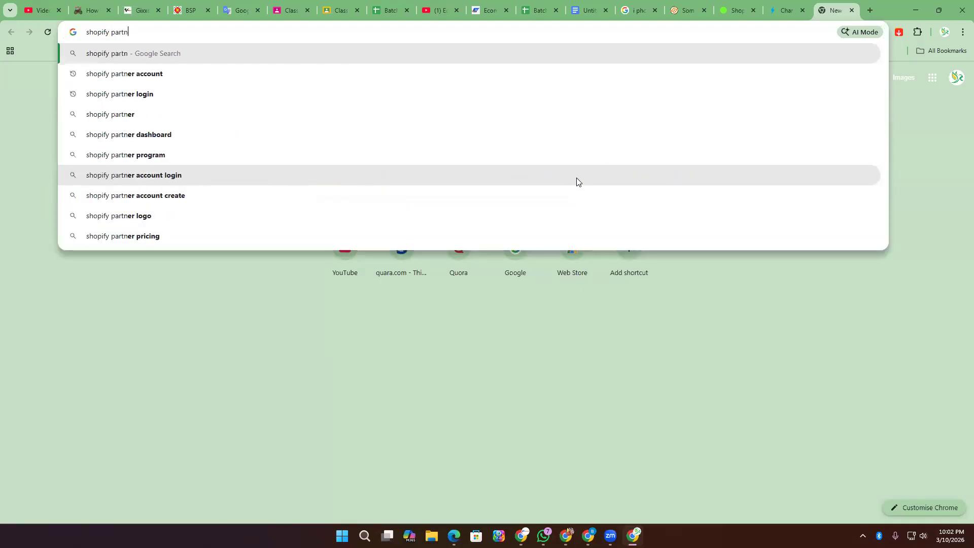
pyautogui.write('er account')
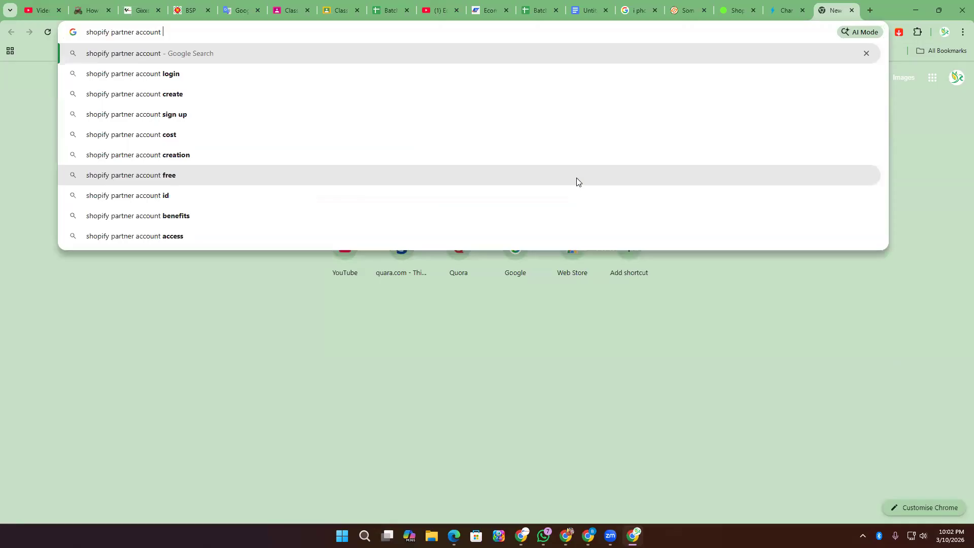
pyautogui.click(218, 73)
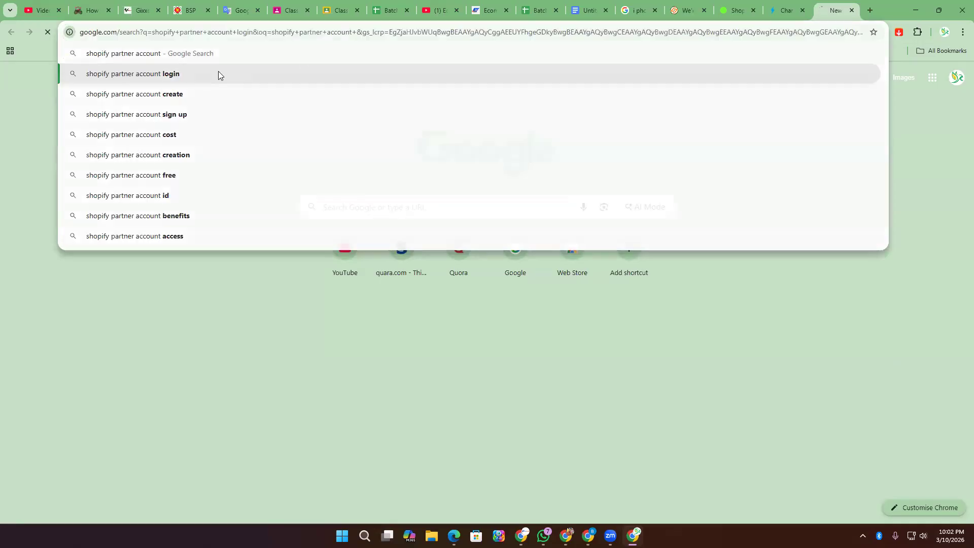
pyautogui.click(281, 157)
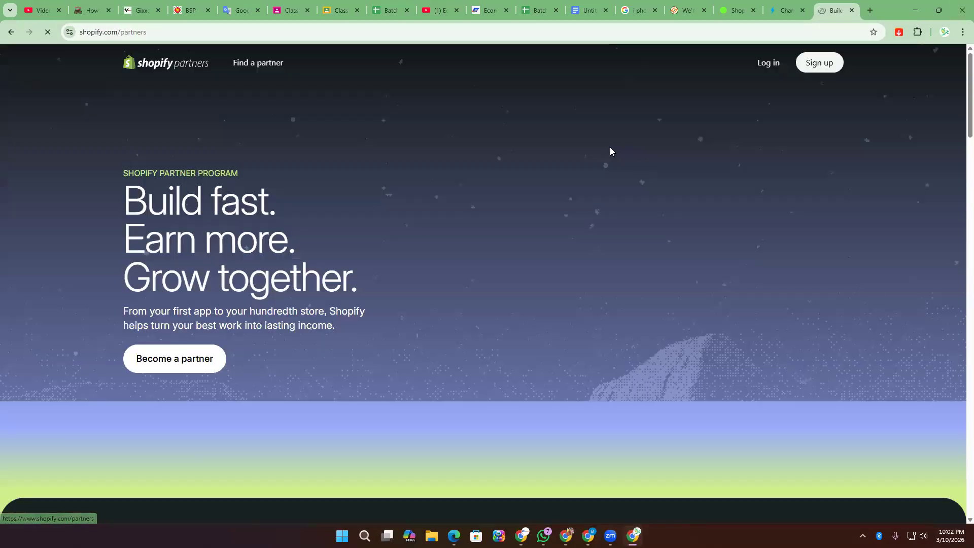
# - Log in to Shopify Partners with the saved account email and password, postponing the security settings review
pyautogui.click(769, 67)
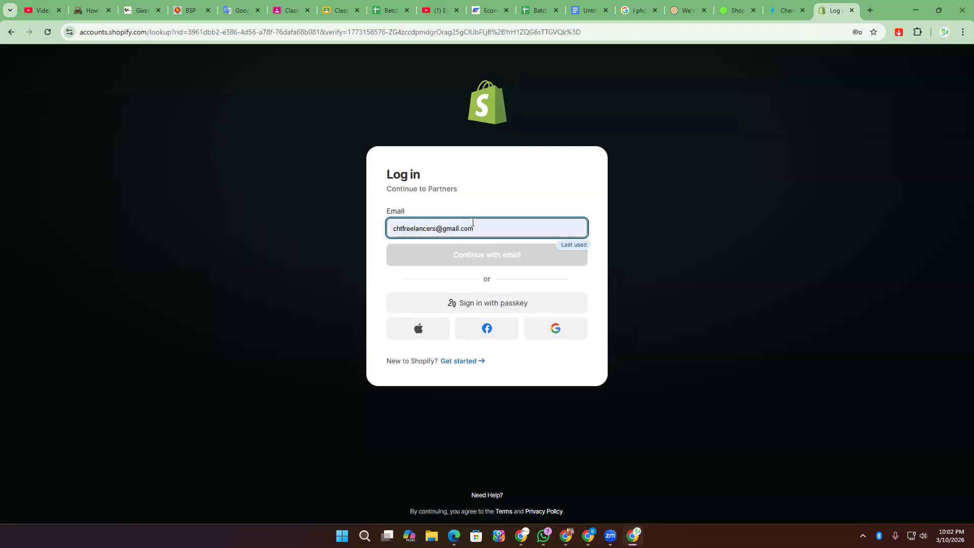
pyautogui.click(468, 228)
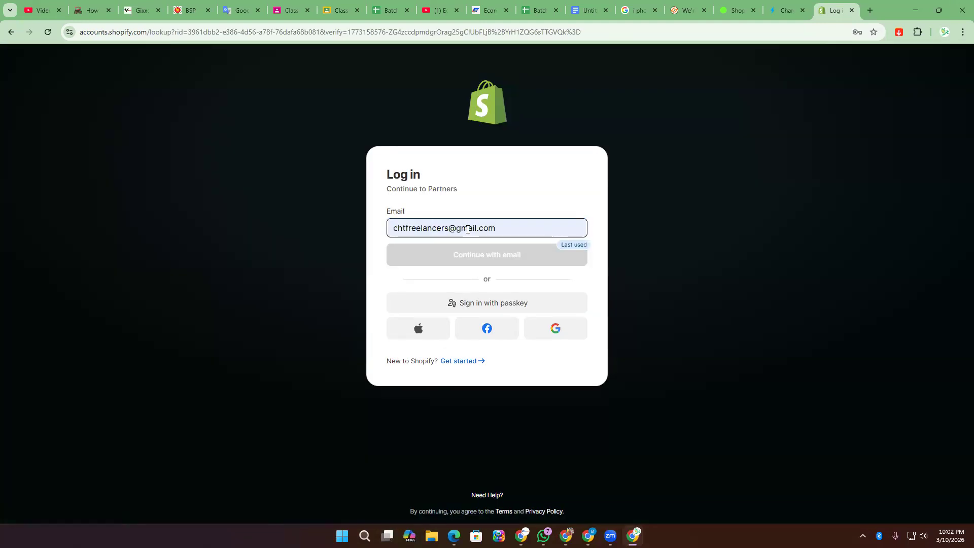
pyautogui.click(491, 260)
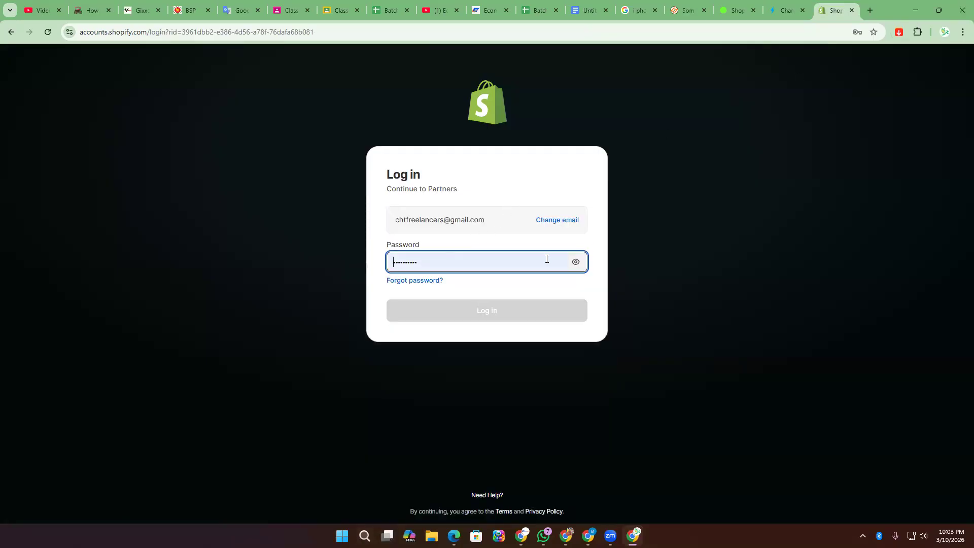
pyautogui.click(496, 311)
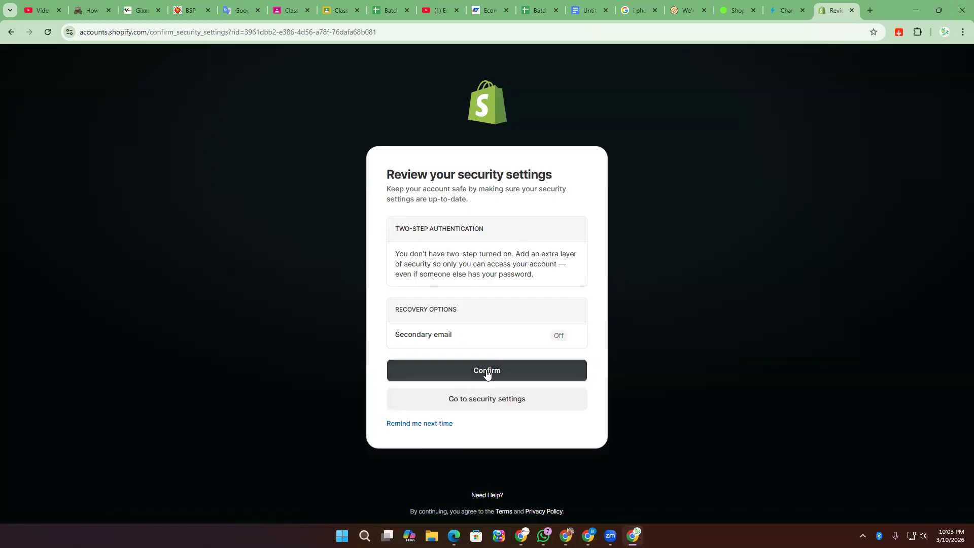
pyautogui.click(438, 424)
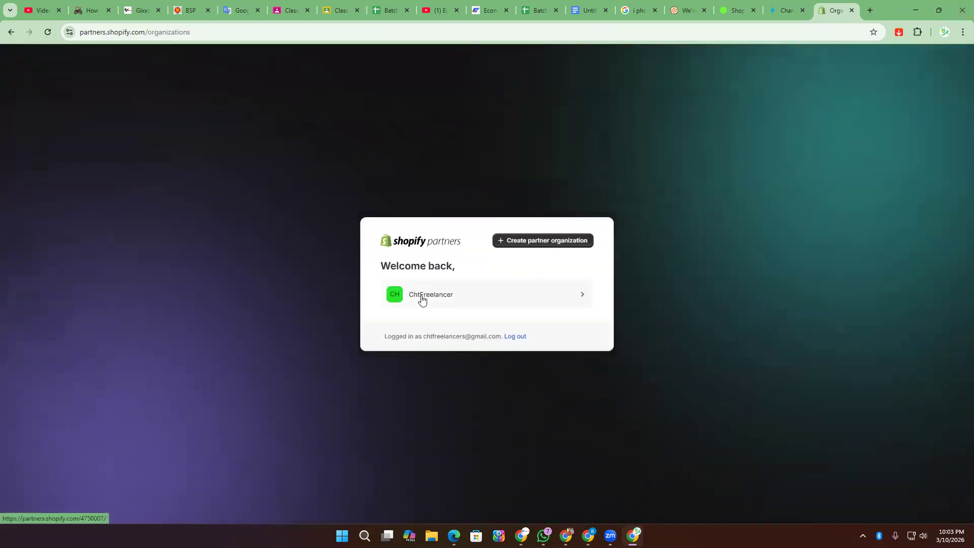
# - Open the existing partner organization's store list and start adding a client transfer store
pyautogui.click(570, 294)
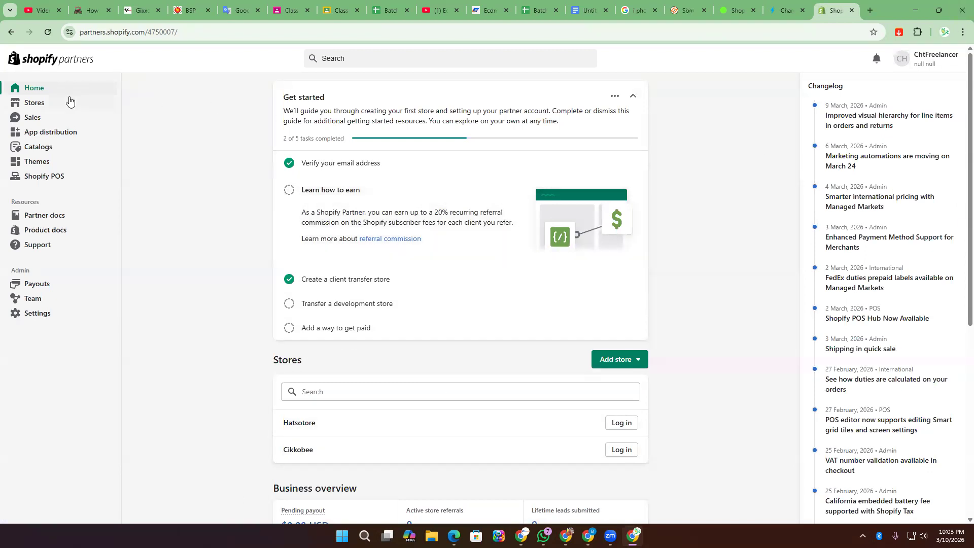
pyautogui.click(30, 105)
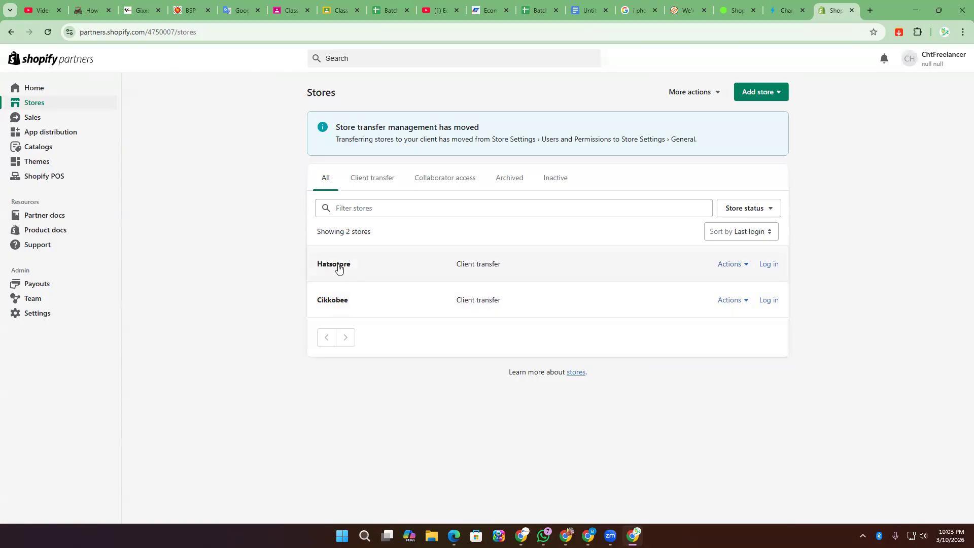
pyautogui.click(757, 100)
pyautogui.click(710, 120)
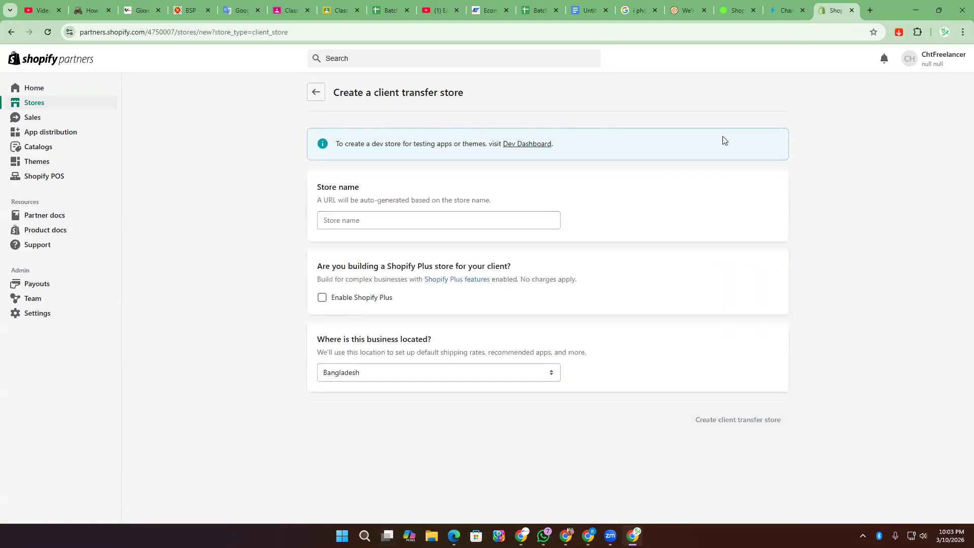
# - Try Bestdeal and Bestdeal360 as the name of the client transfer store
pyautogui.click(400, 226)
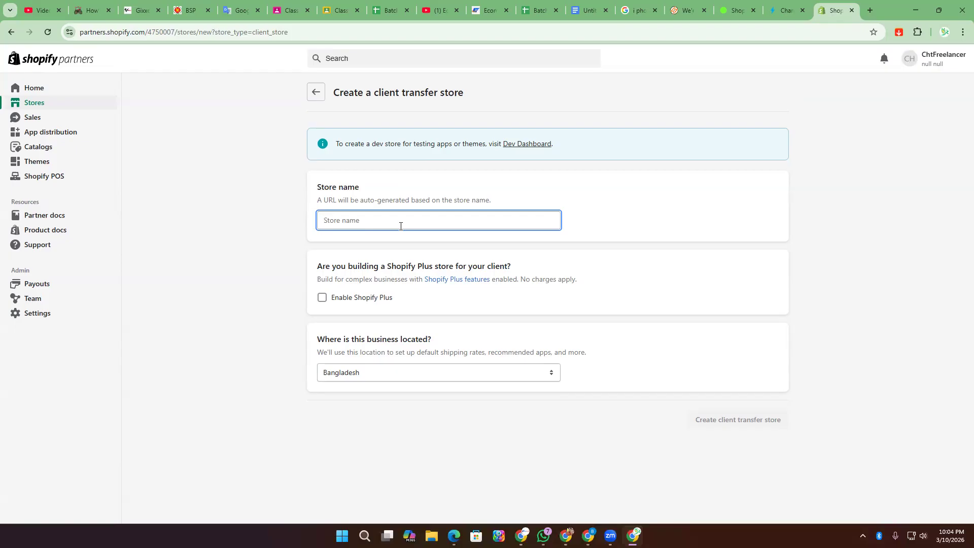
pyautogui.write('Best')
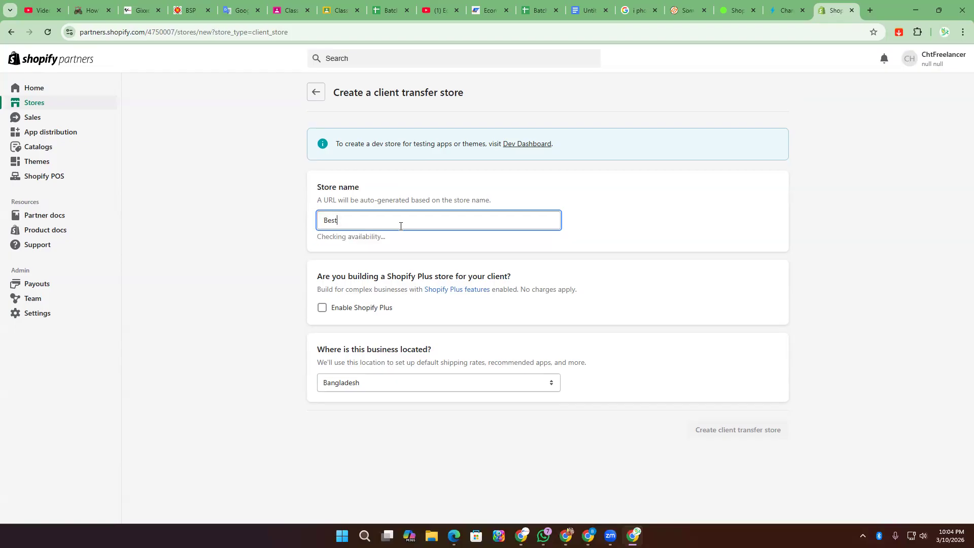
pyautogui.write('deal')
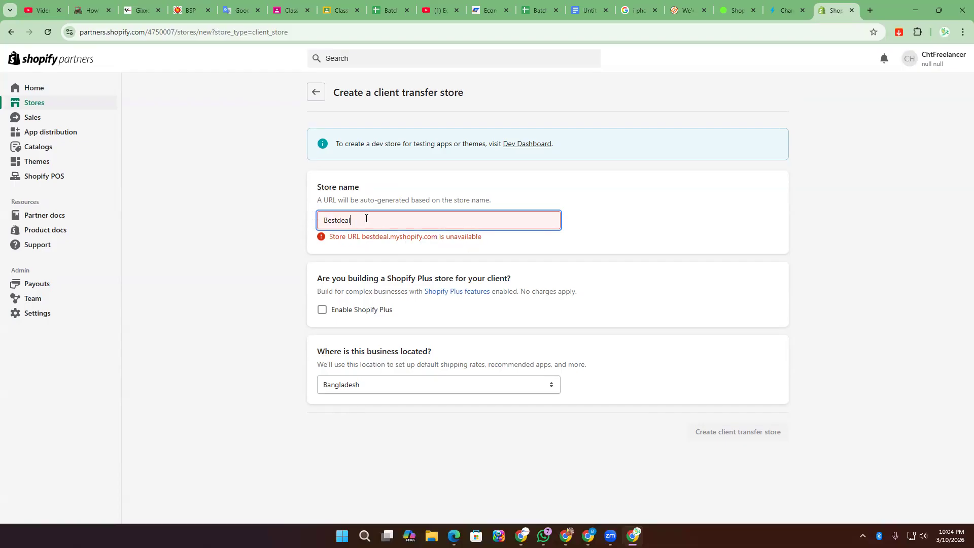
pyautogui.write('360')
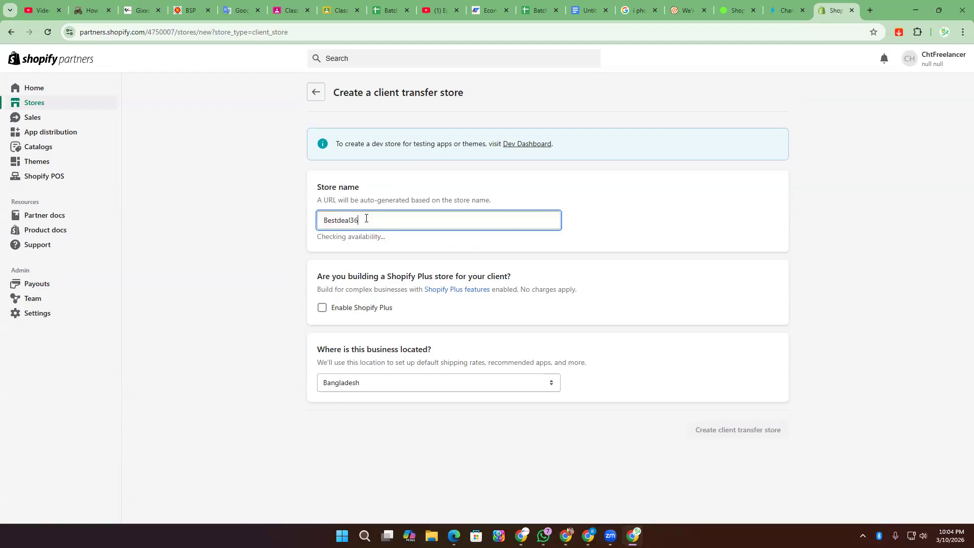
pyautogui.hotkey('shift', 'Left')
pyautogui.hotkey('shift', 'Left')
pyautogui.hotkey('shift', 'Left')
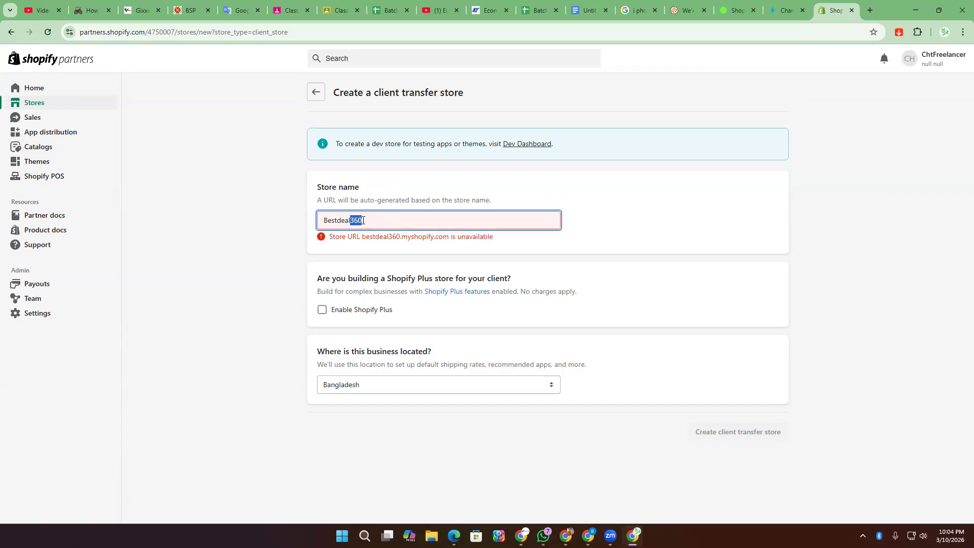
# - Set the client transfer store's name to Globalshopping123
pyautogui.doubleClick(362, 220)
pyautogui.write('Globalshopping')
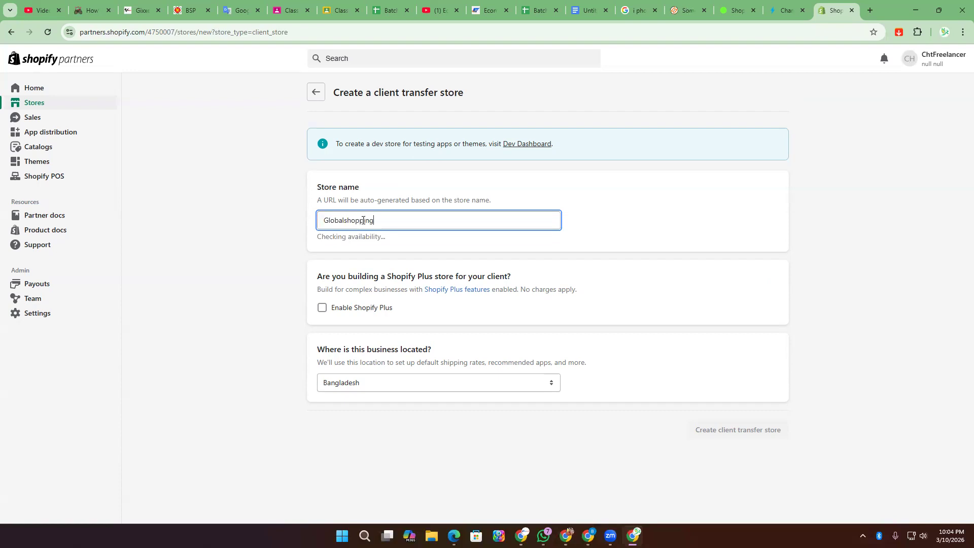
pyautogui.write('123')
pyautogui.click(33, 476)
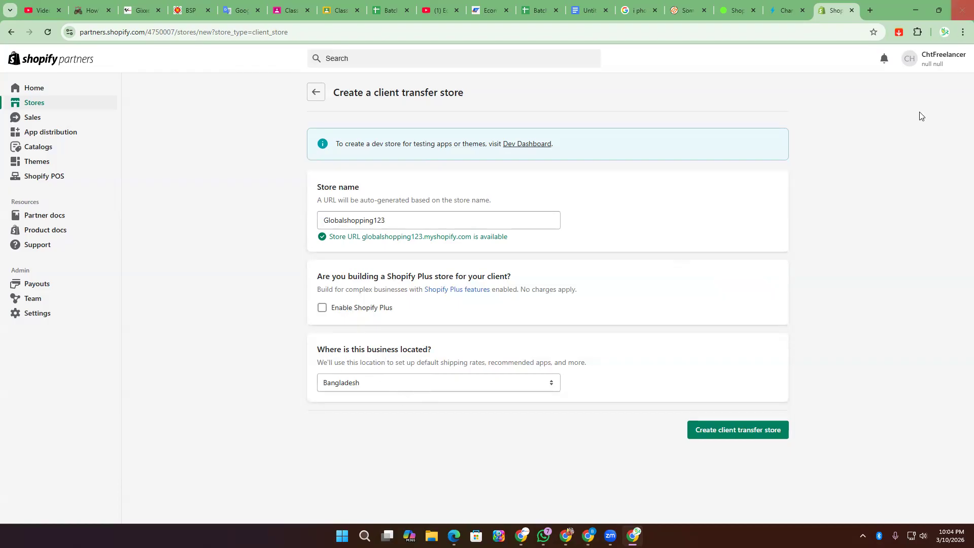
# - Set the business location to United States and create the client transfer store, continuing with the existing Shopify account
pyautogui.click(439, 384)
pyautogui.scroll(-15, 386, 284)
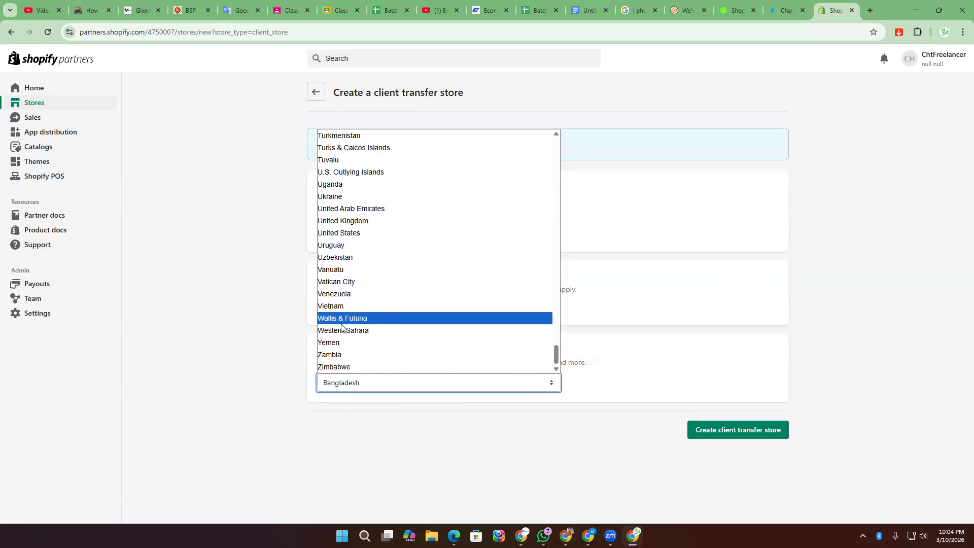
pyautogui.click(355, 234)
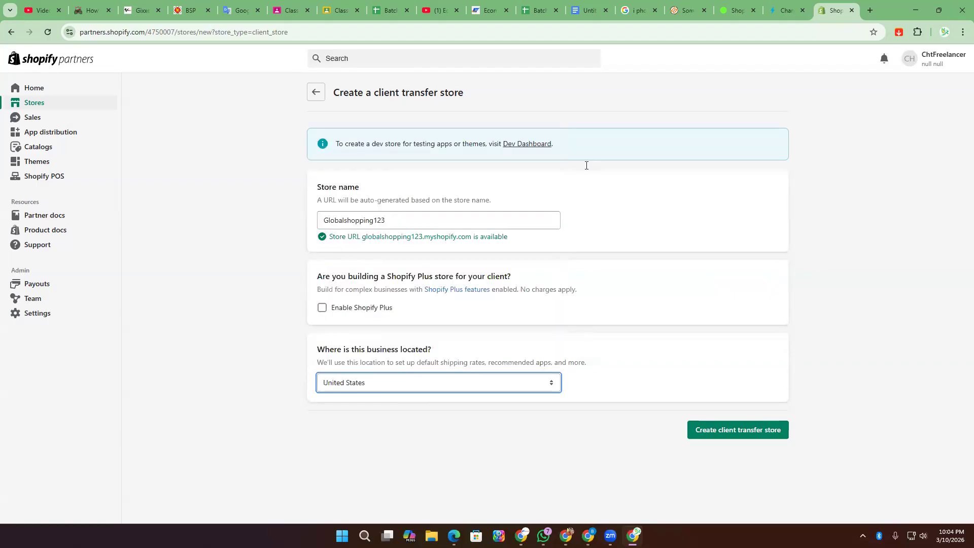
pyautogui.click(717, 429)
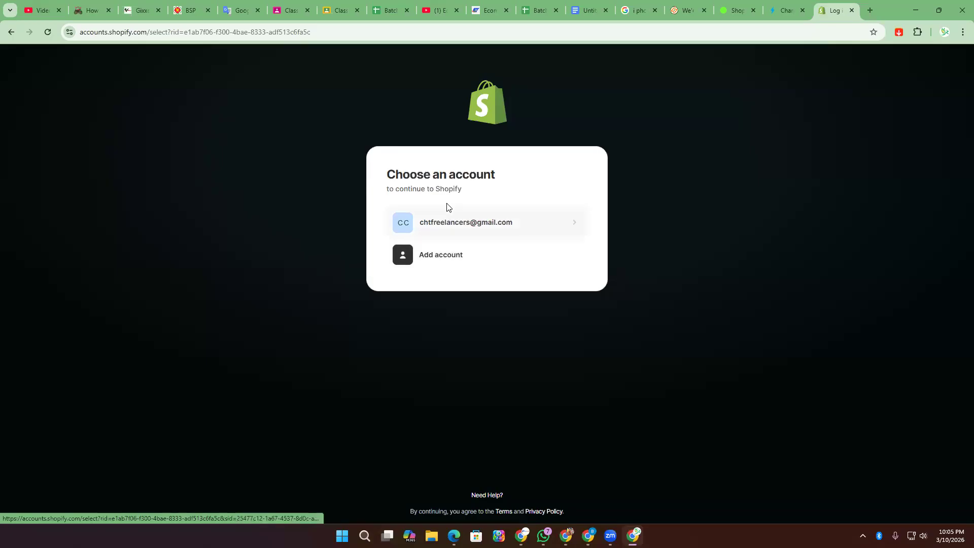
pyautogui.click(448, 220)
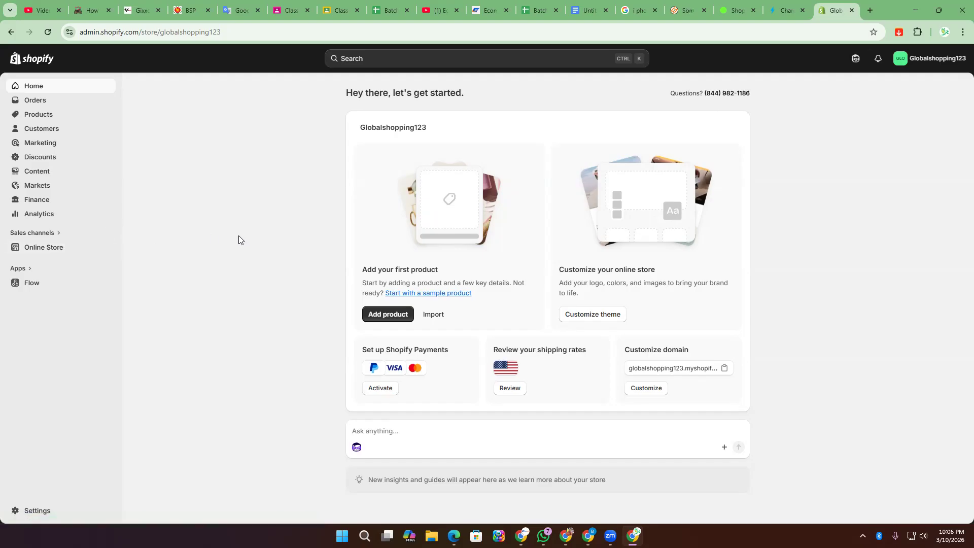
# - Open the online store's themes and examine the current Horizon theme and the popular free themes
pyautogui.click(34, 248)
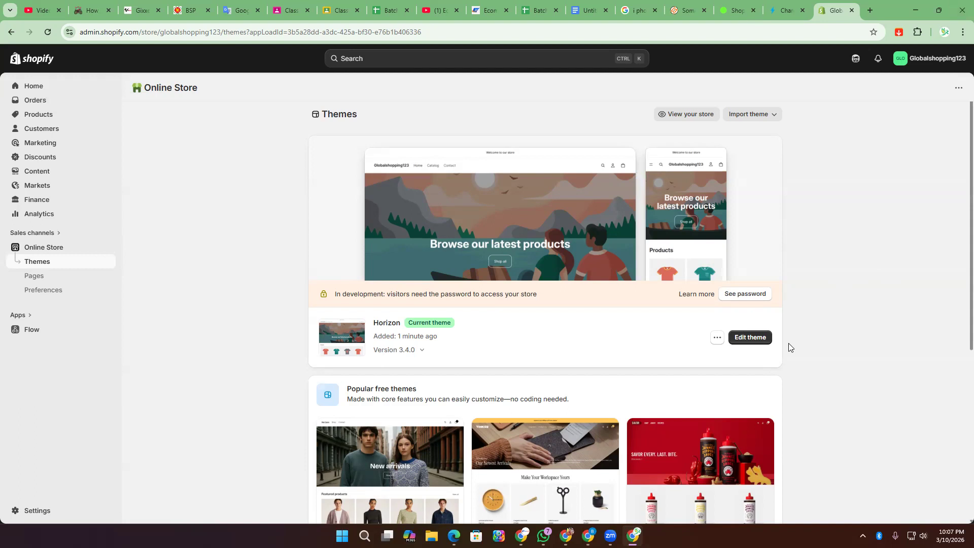
pyautogui.scroll(-5, 791, 343)
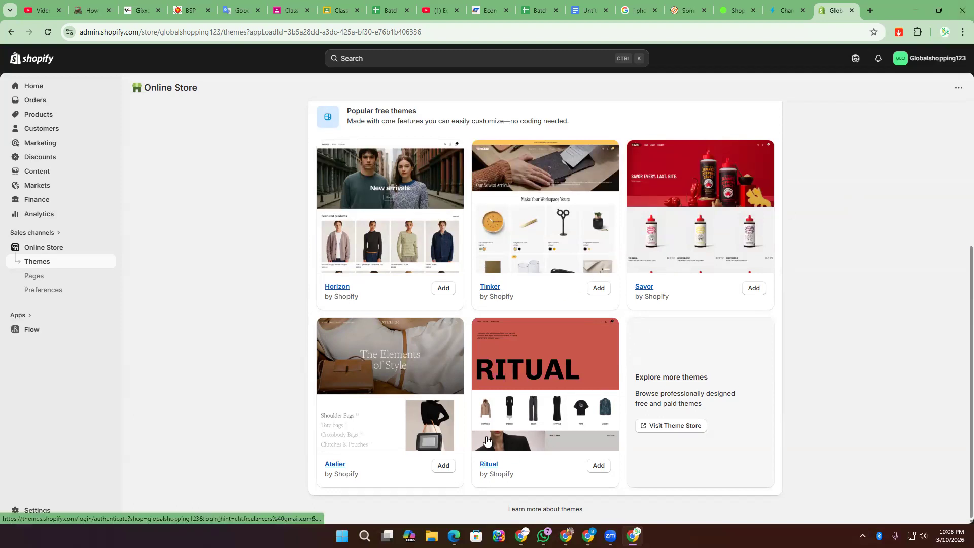
pyautogui.scroll(4, 536, 366)
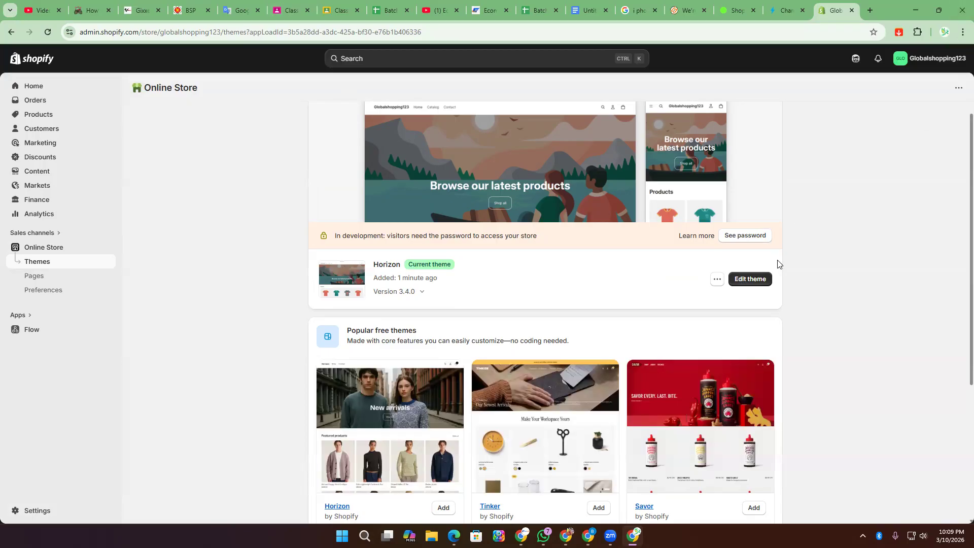
pyautogui.doubleClick(377, 264)
pyautogui.scroll(-1, 617, 293)
pyautogui.scroll(-4, 617, 293)
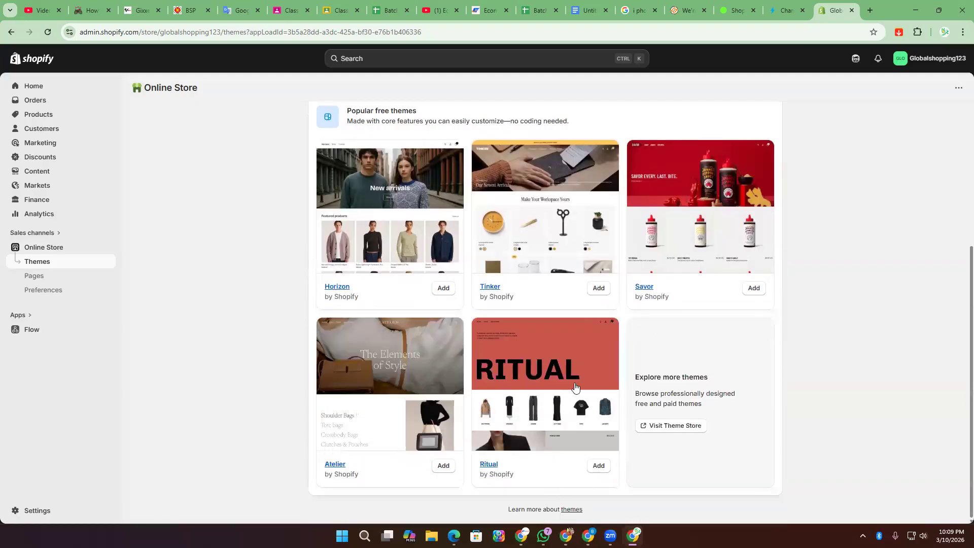
pyautogui.scroll(6, 662, 365)
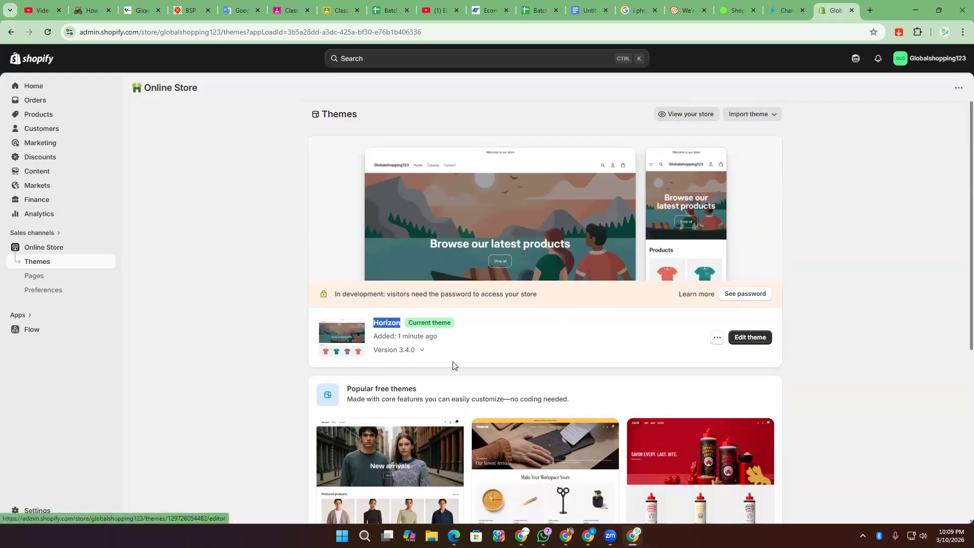
# - Check the additional actions offered for the current Horizon theme, and open the Shopify Theme Store
pyautogui.click(717, 338)
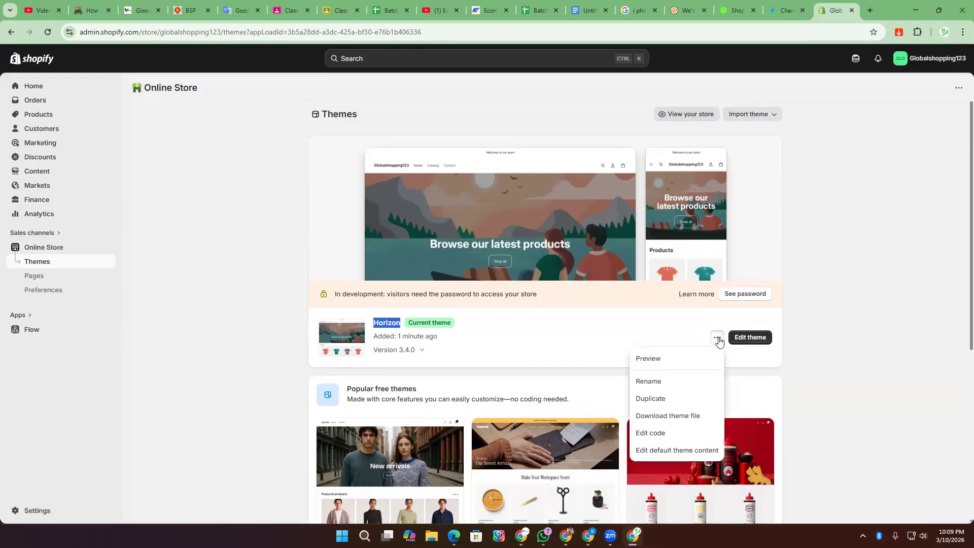
pyautogui.click(611, 333)
pyautogui.scroll(-5, 593, 334)
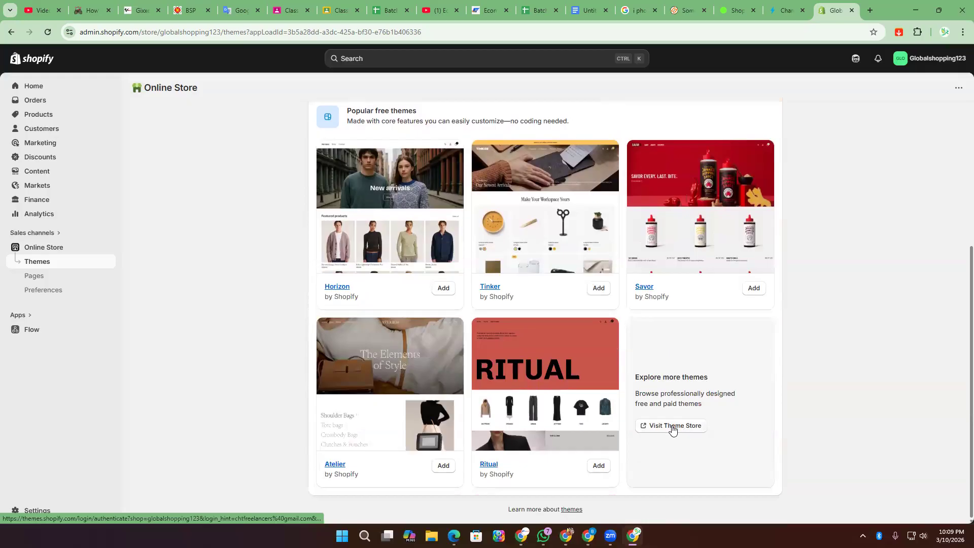
pyautogui.click(677, 426)
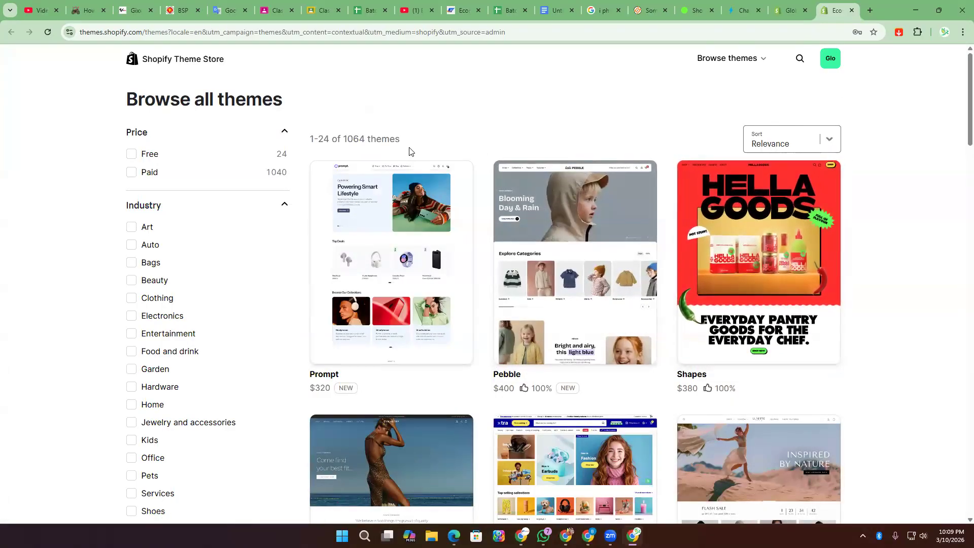
# - Filter the Theme Store to free themes and open the Dawn theme's page
pyautogui.click(132, 154)
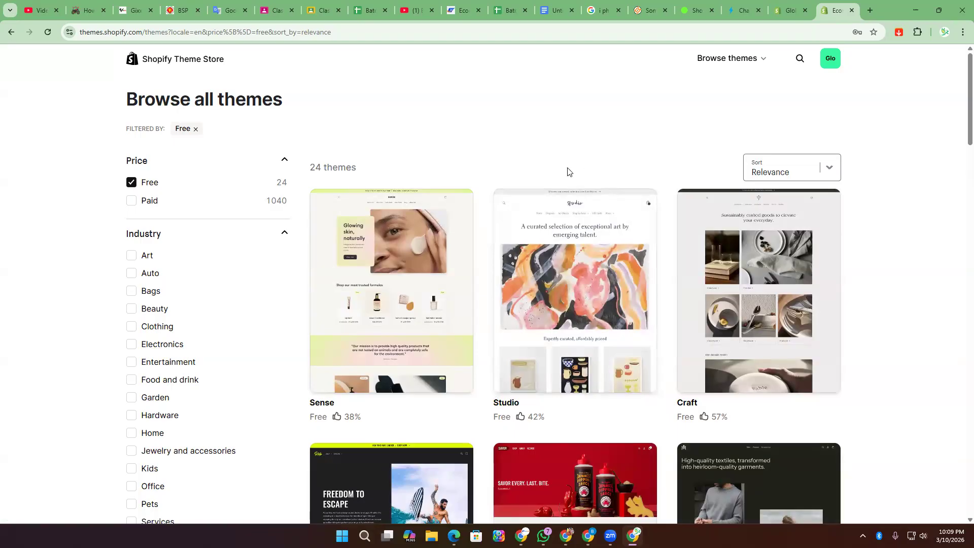
pyautogui.click(787, 170)
pyautogui.click(787, 171)
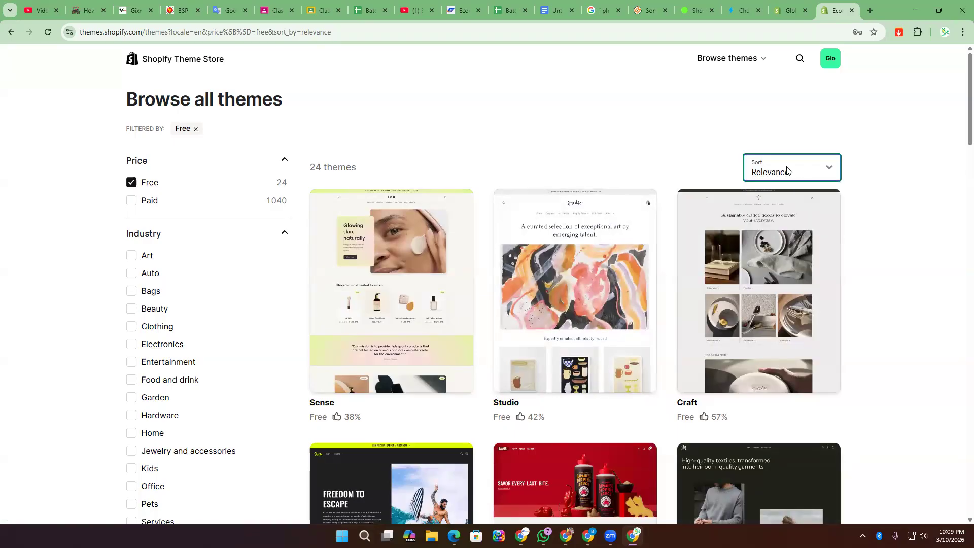
pyautogui.scroll(-4, 716, 176)
pyautogui.scroll(-8, 714, 176)
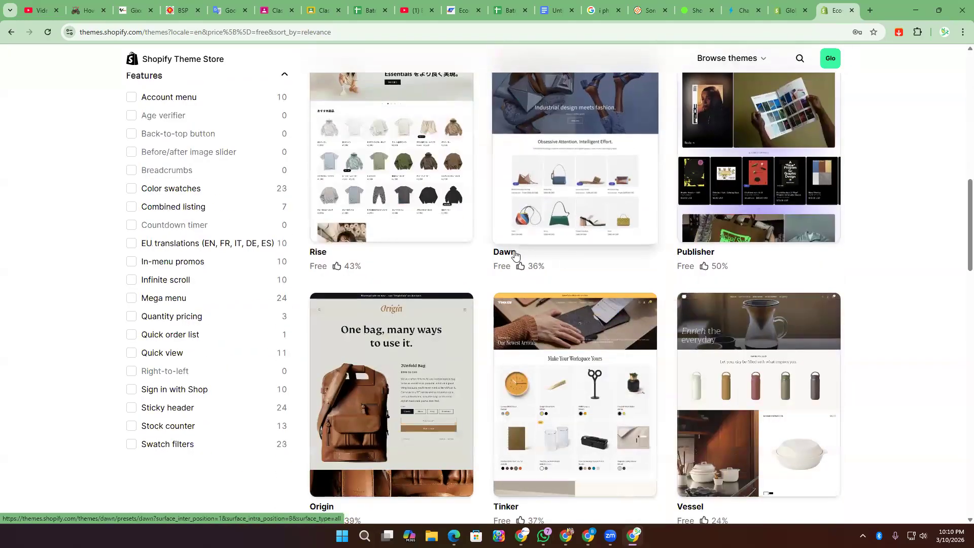
pyautogui.scroll(4, 580, 239)
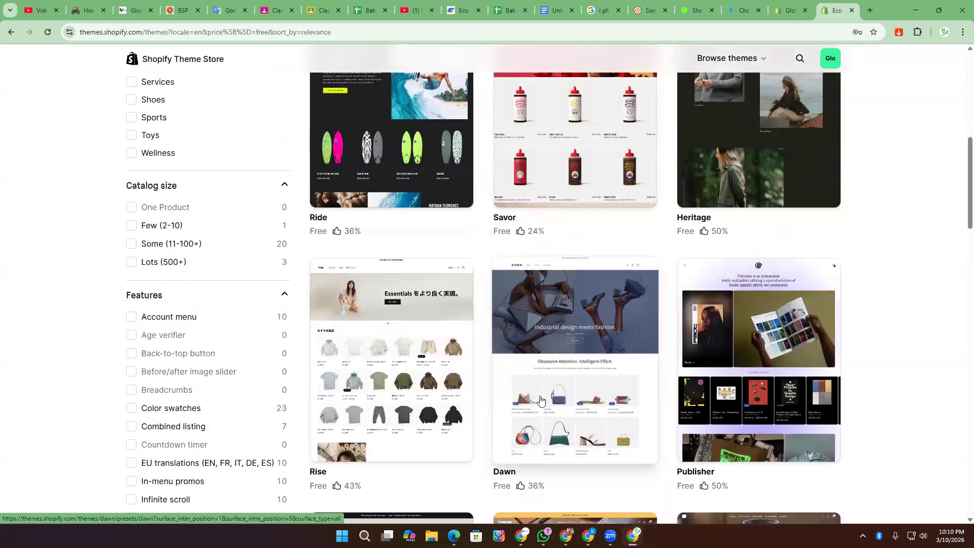
pyautogui.click(583, 386)
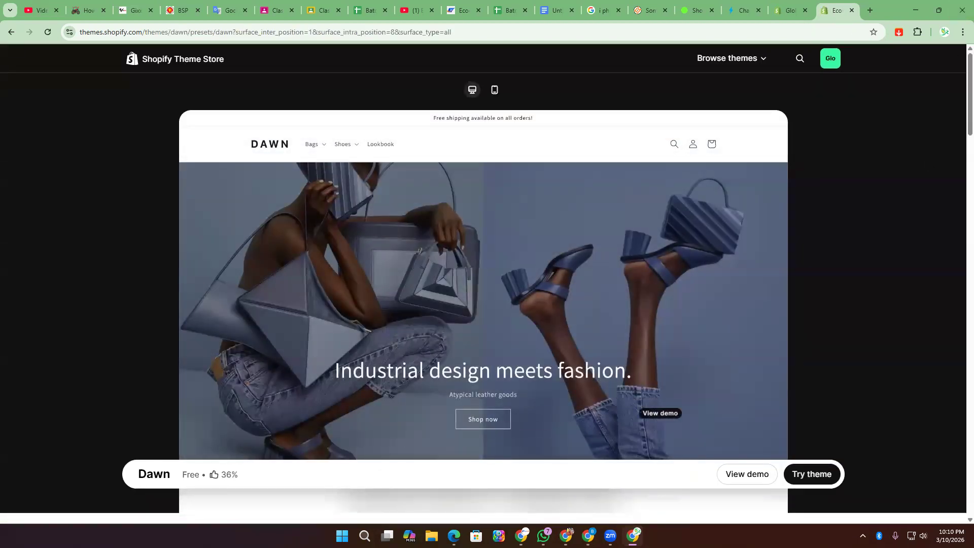
# - View the Dawn theme's demo and examine its homepage layout from the banner to the footer
pyautogui.click(743, 474)
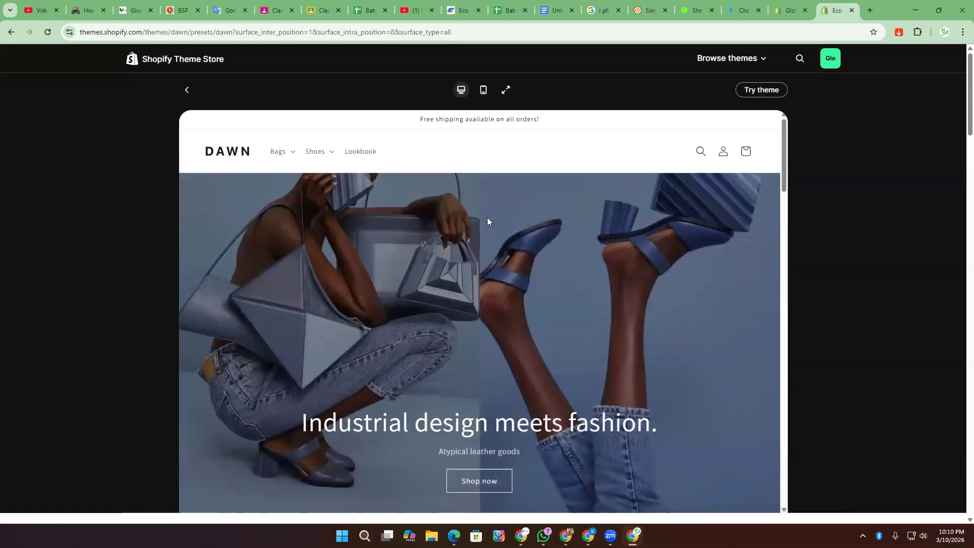
pyautogui.scroll(-12, 487, 220)
pyautogui.scroll(-15, 534, 230)
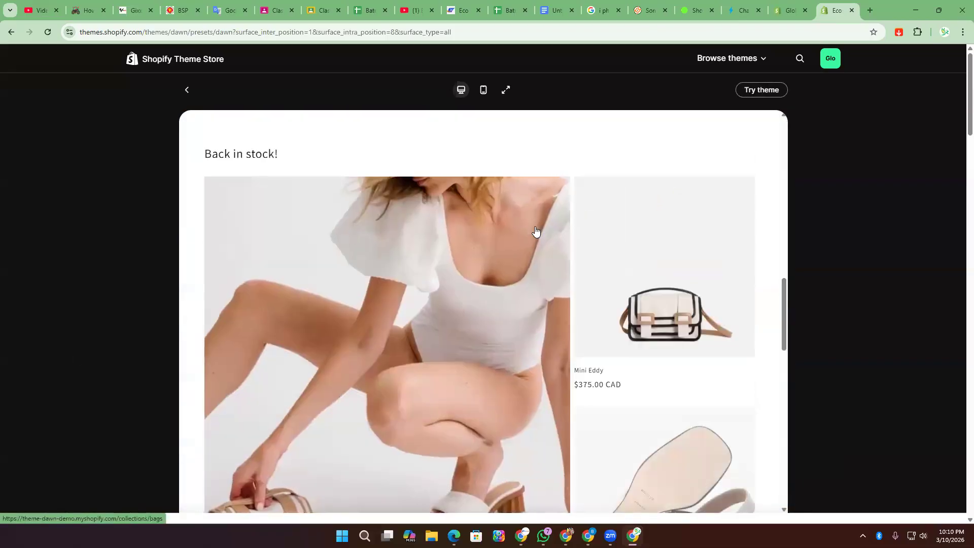
pyautogui.scroll(-9, 535, 226)
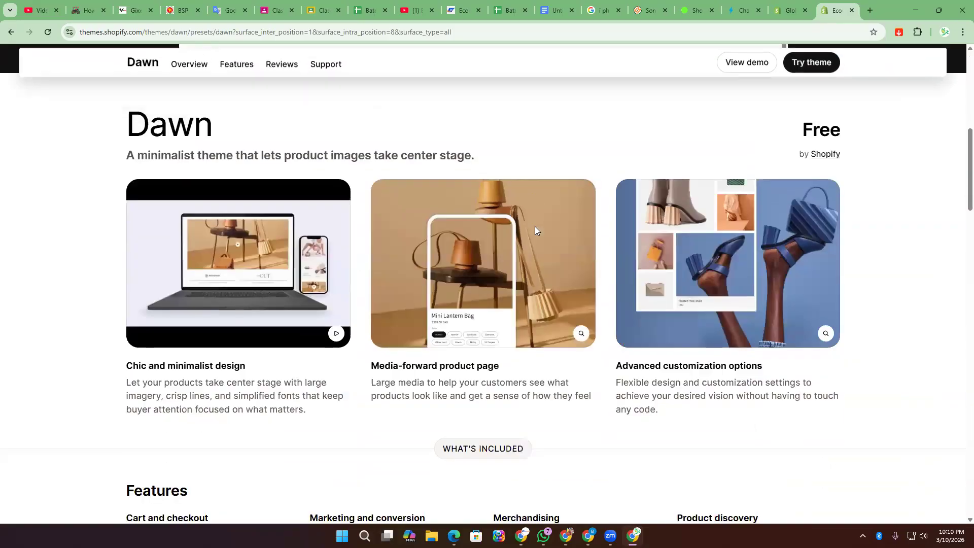
pyautogui.scroll(11, 576, 301)
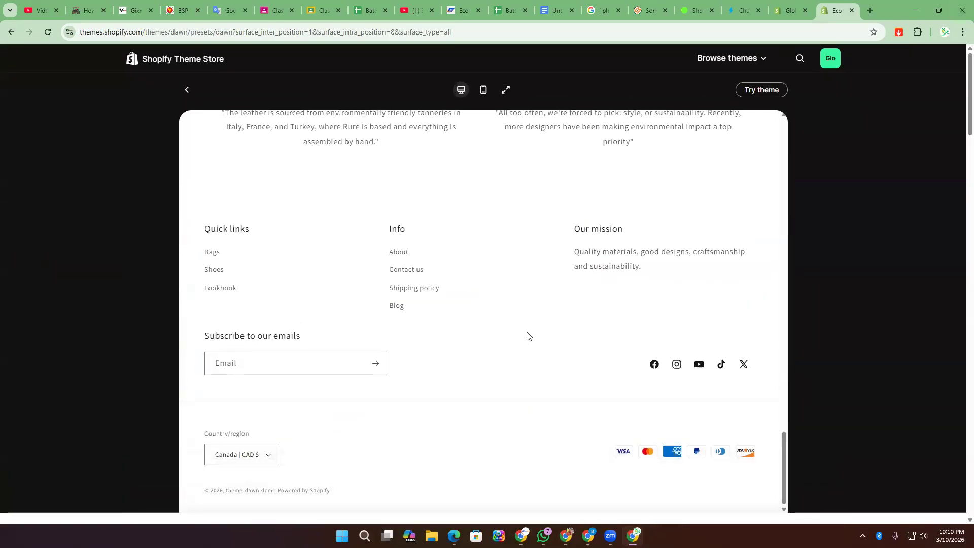
pyautogui.scroll(-4, 528, 340)
pyautogui.scroll(-4, 677, 304)
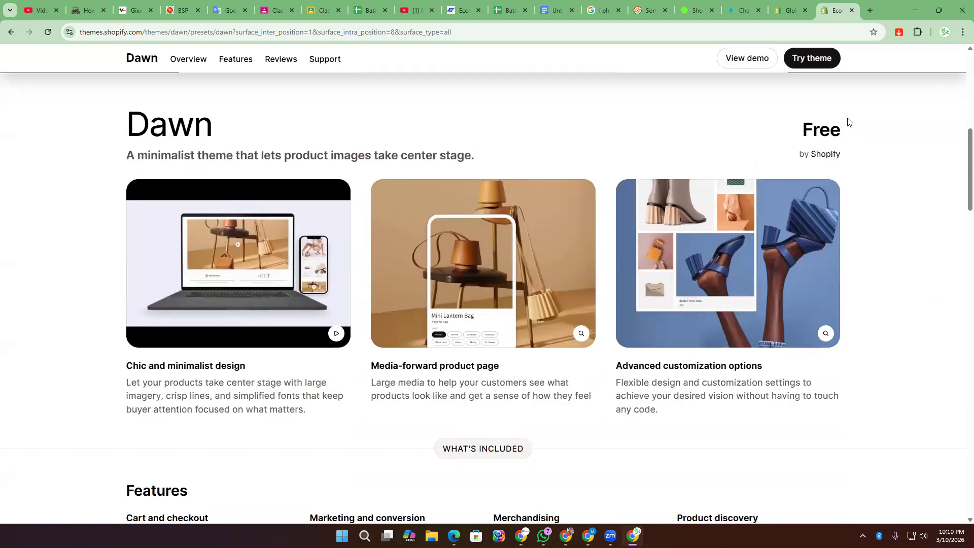
# - Try the Dawn theme to add it to the store, and compare it with the current Horizon theme
pyautogui.click(815, 61)
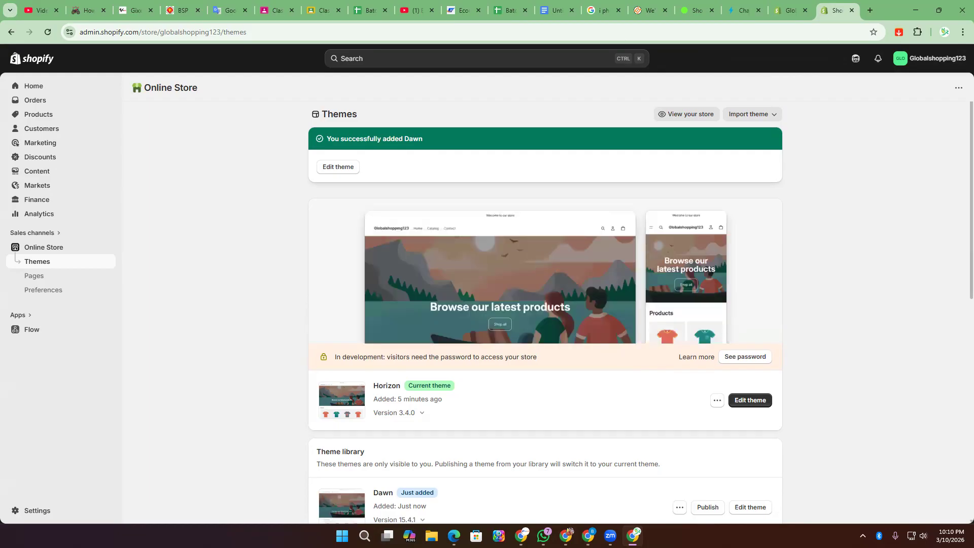
pyautogui.scroll(-1, 468, 404)
pyautogui.scroll(-4, 468, 405)
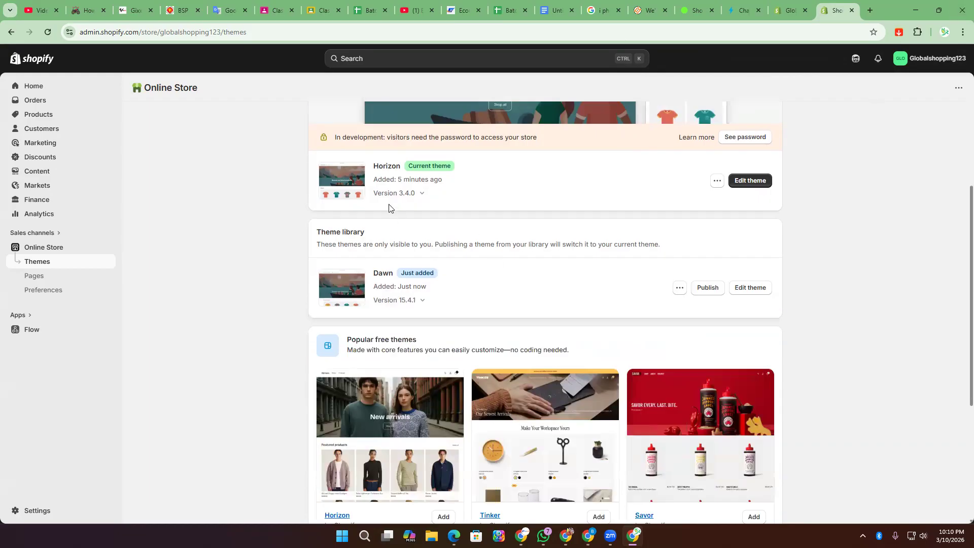
pyautogui.doubleClick(384, 166)
pyautogui.doubleClick(384, 273)
pyautogui.scroll(4, 561, 382)
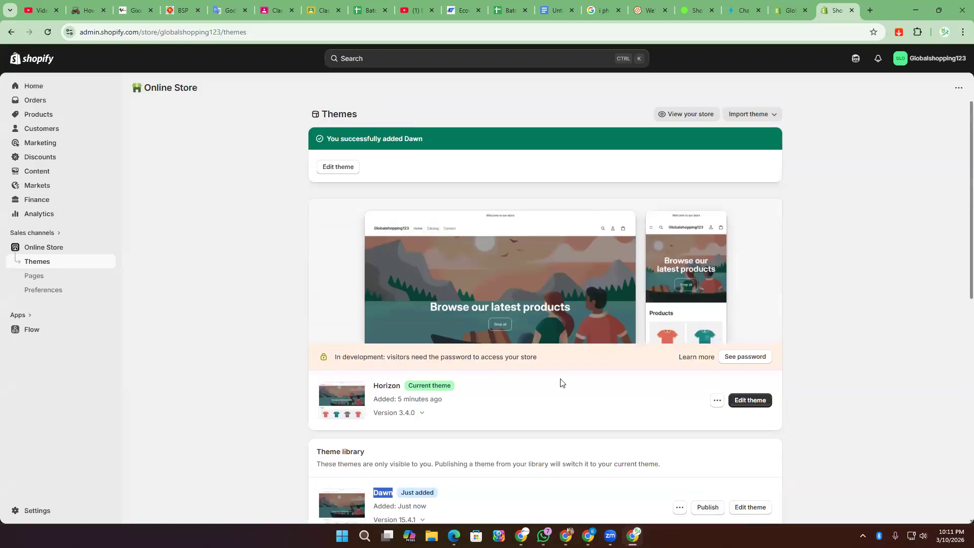
pyautogui.doubleClick(397, 386)
pyautogui.scroll(-4, 639, 373)
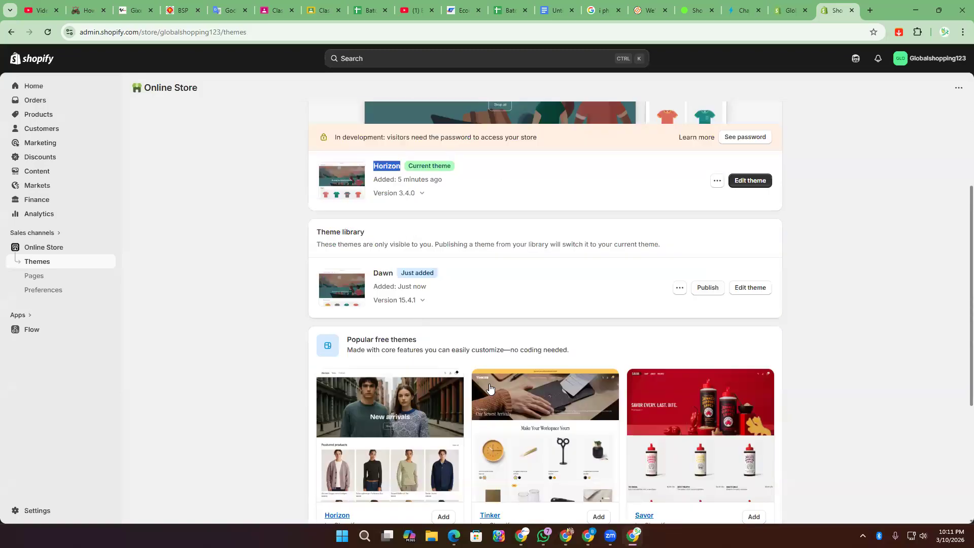
# - Publish Dawn from the theme library as the store's current theme in place of Horizon
pyautogui.click(382, 270)
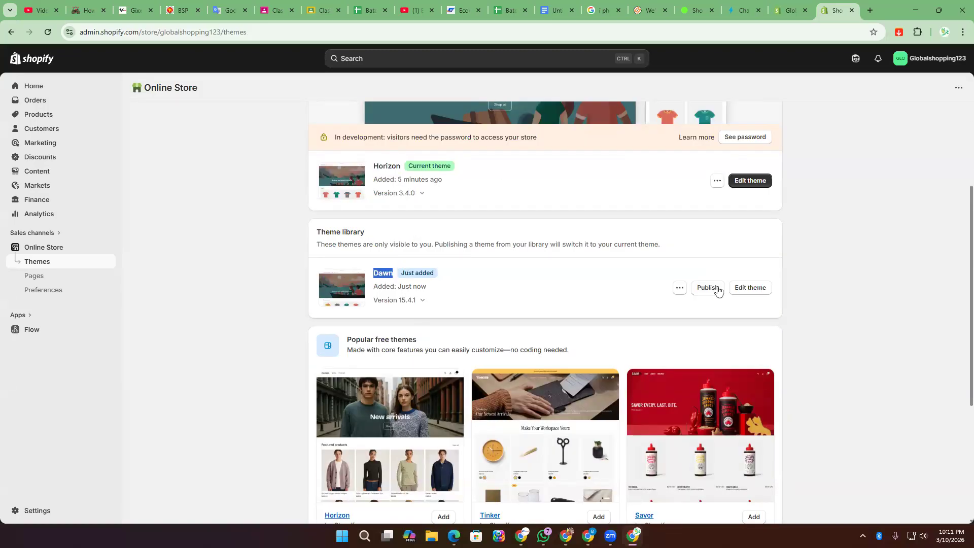
pyautogui.click(707, 288)
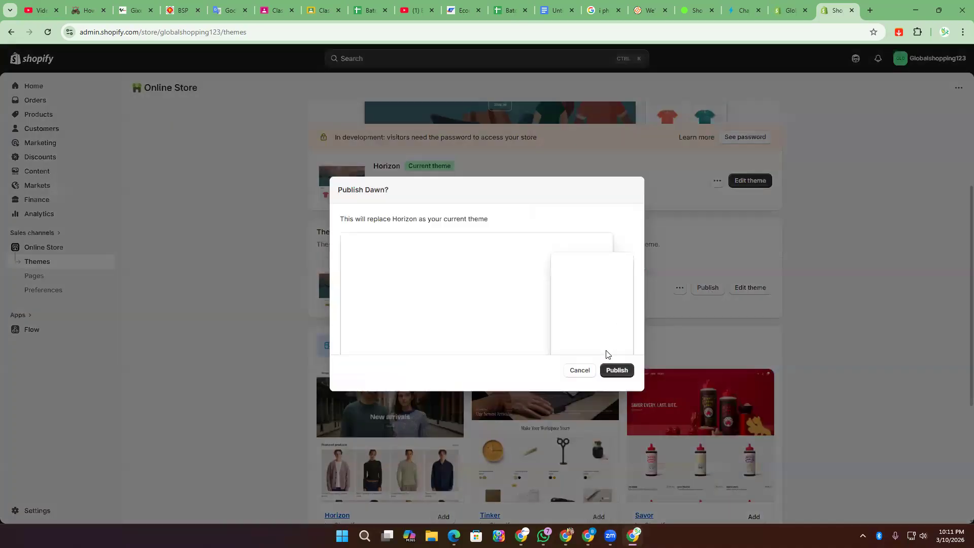
pyautogui.click(621, 372)
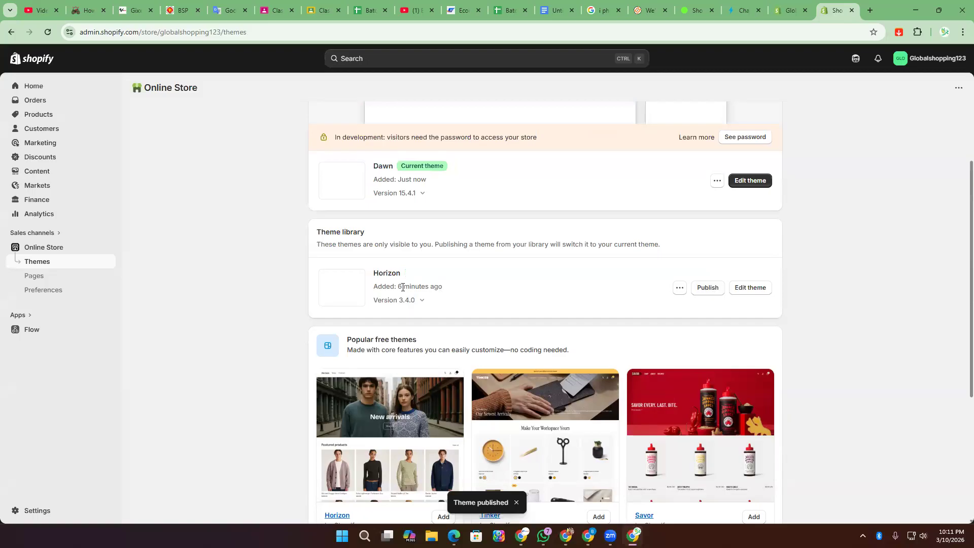
pyautogui.scroll(3, 463, 306)
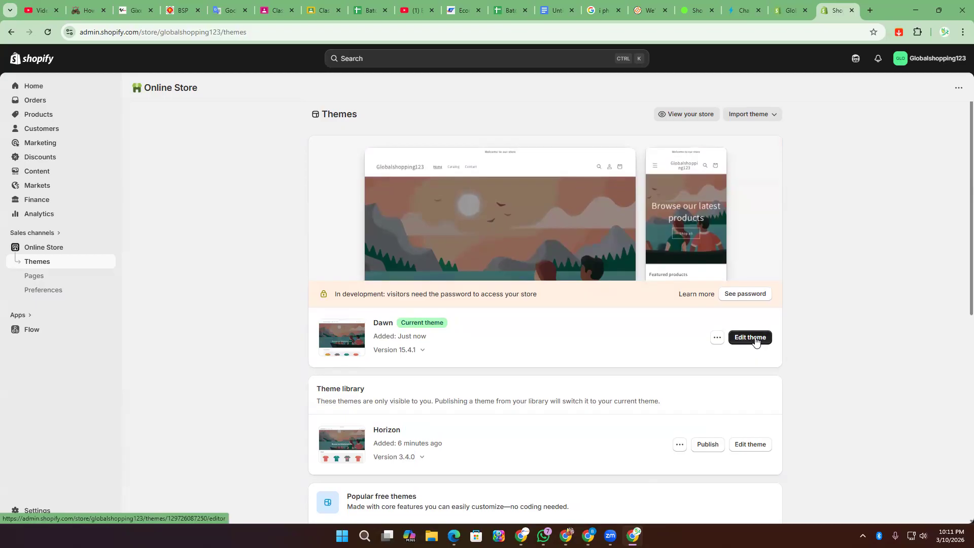
# - Check the additional actions offered for the Dawn theme, and open the theme for editing
pyautogui.click(717, 337)
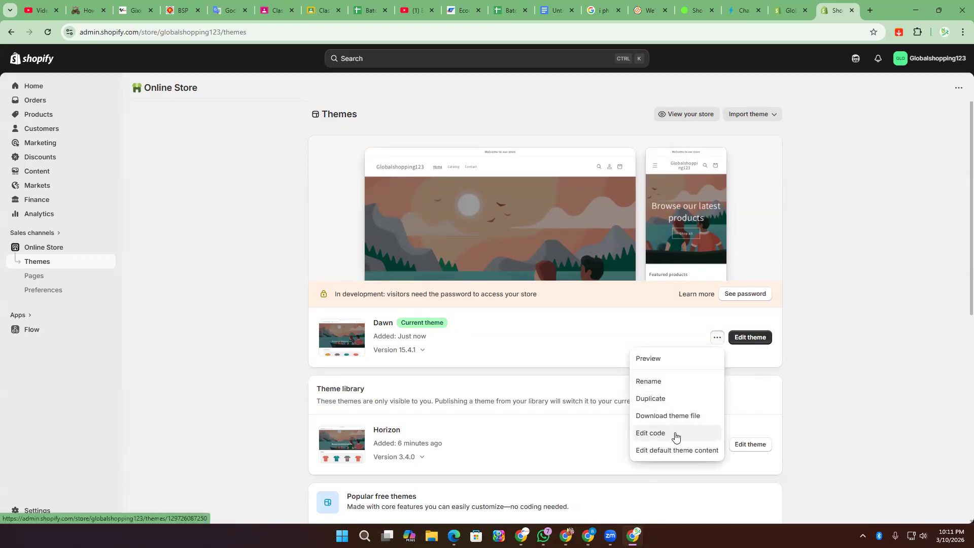
pyautogui.click(773, 323)
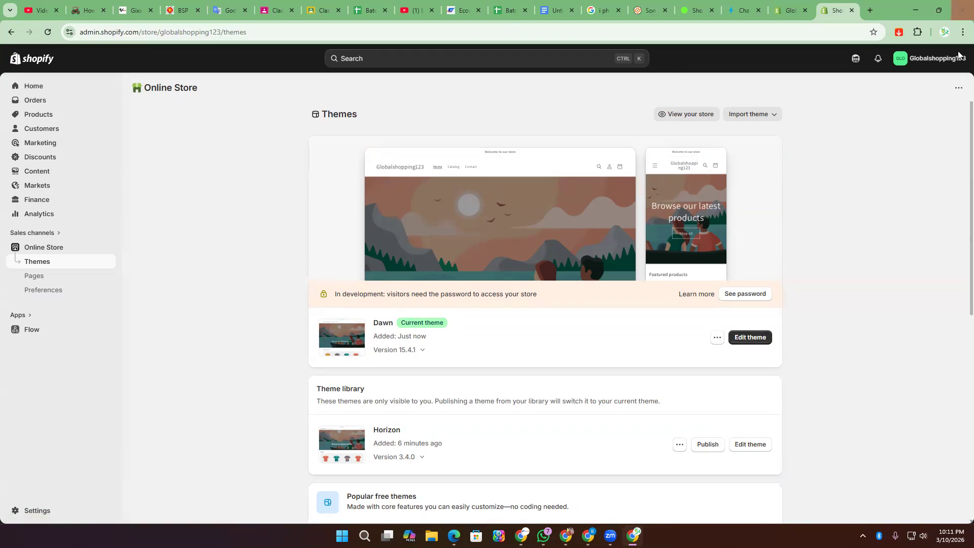
pyautogui.click(750, 337)
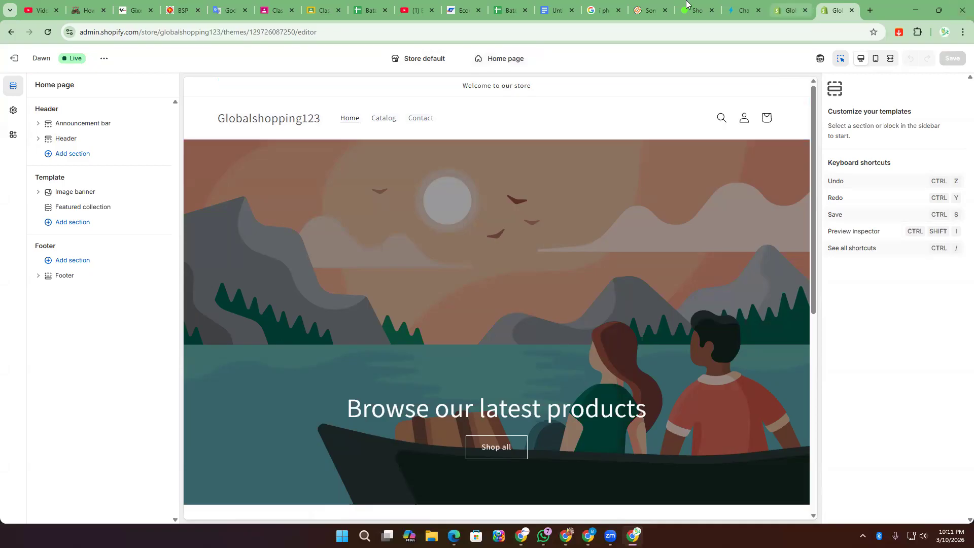
# - Switch to the Google Docs outline and review the Shopify Store Design sections from Homepage through Design Elements
pyautogui.click(556, 6)
pyautogui.scroll(-4, 511, 269)
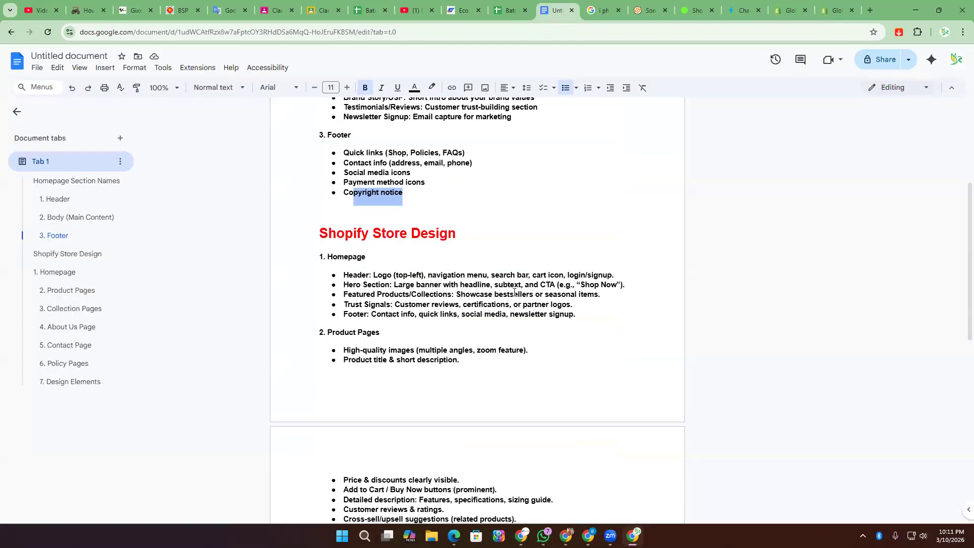
pyautogui.tripleClick(341, 259)
pyautogui.tripleClick(348, 331)
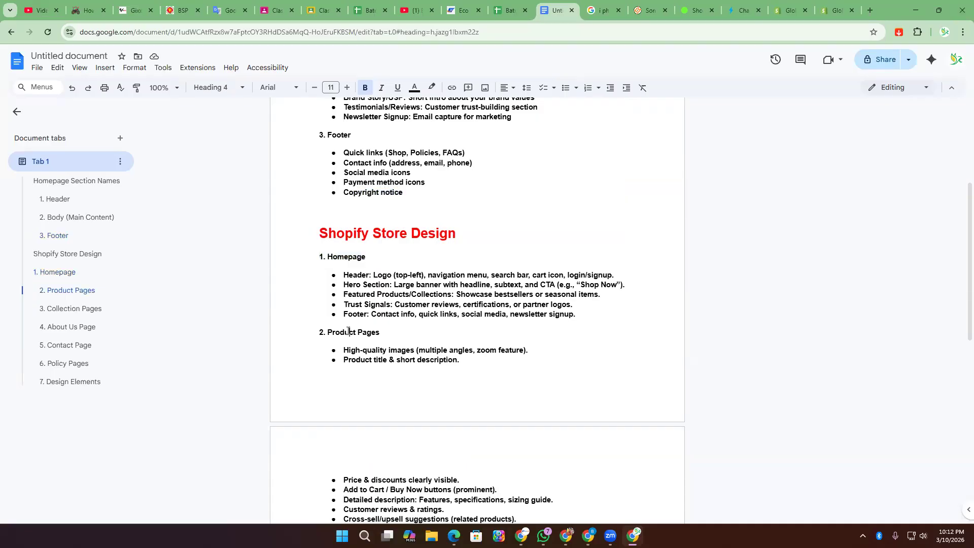
pyautogui.scroll(-4, 435, 321)
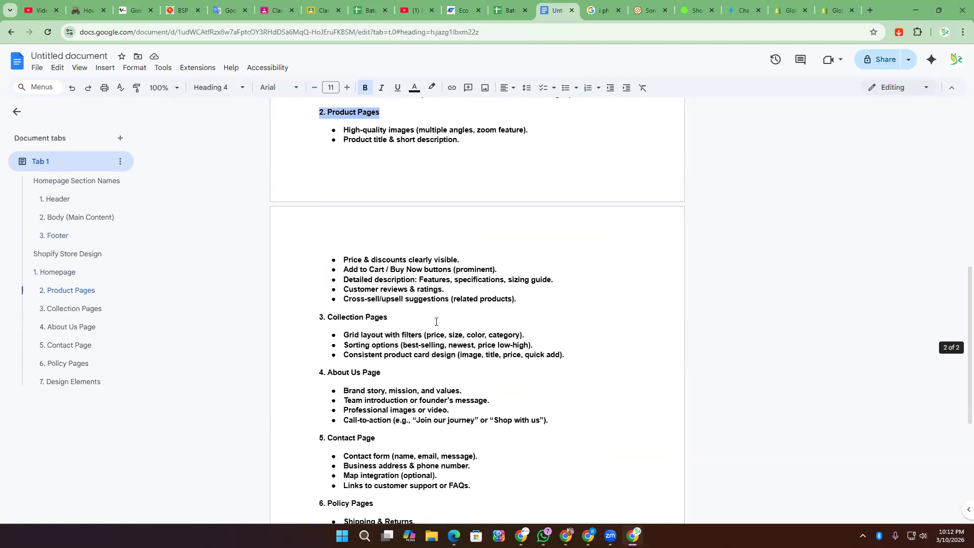
pyautogui.tripleClick(343, 319)
pyautogui.tripleClick(354, 375)
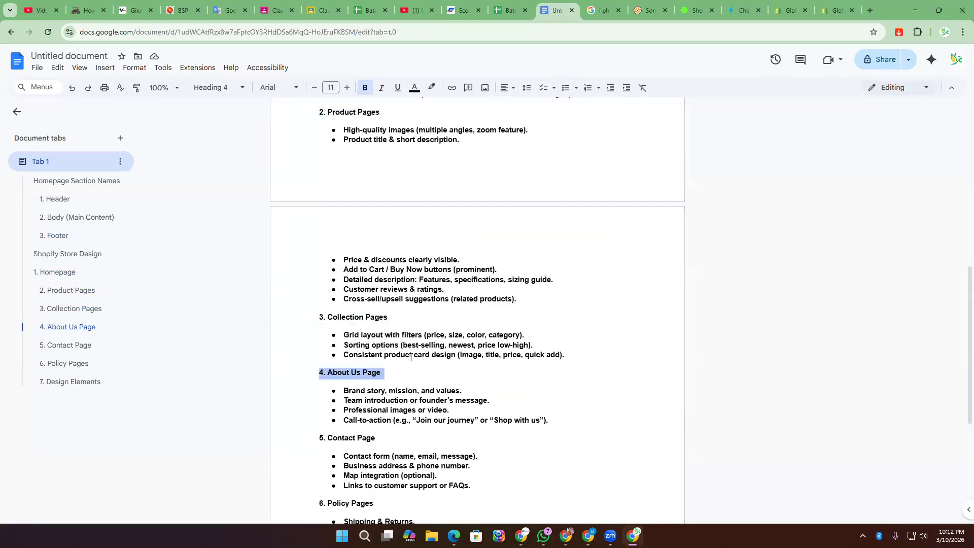
pyautogui.scroll(-4, 351, 247)
pyautogui.tripleClick(349, 220)
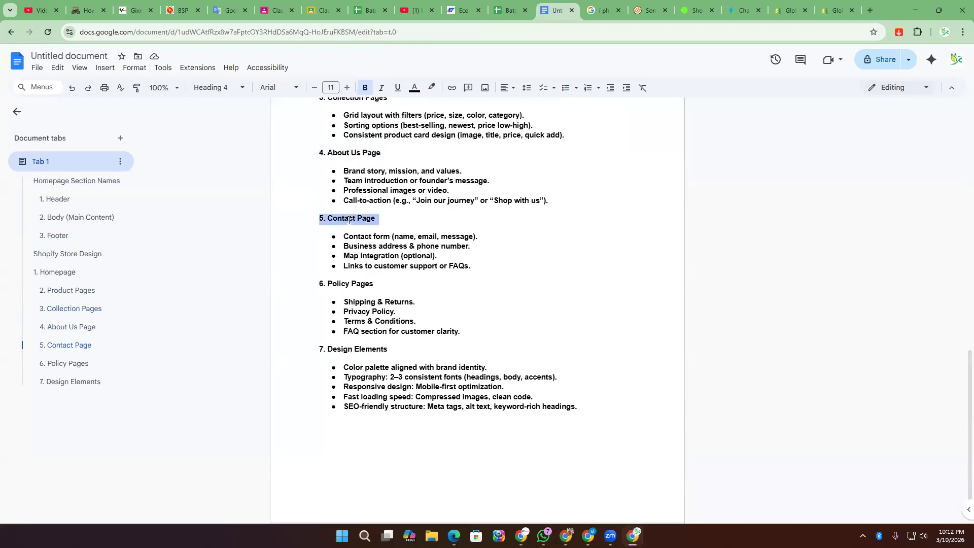
pyautogui.tripleClick(343, 283)
pyautogui.tripleClick(342, 351)
pyautogui.scroll(-1, 420, 343)
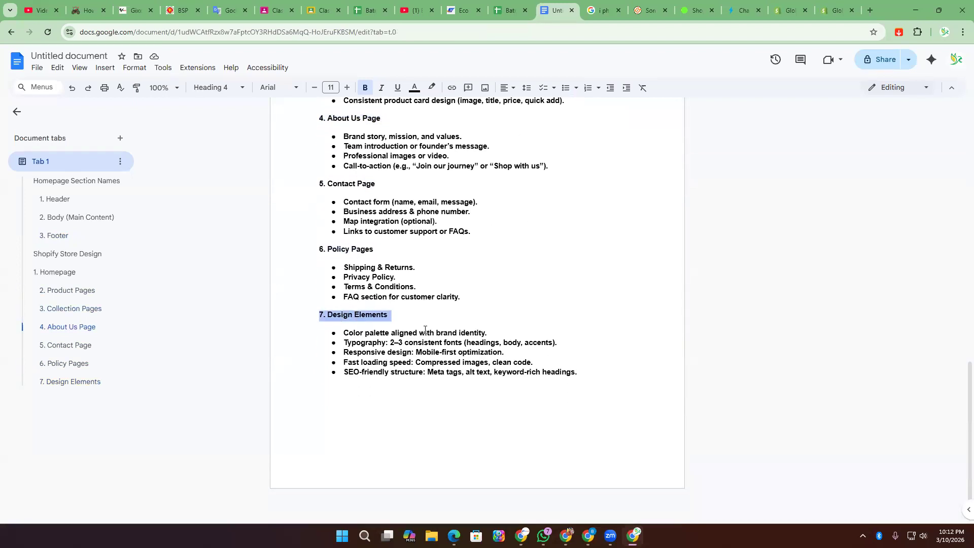
pyautogui.click(409, 303)
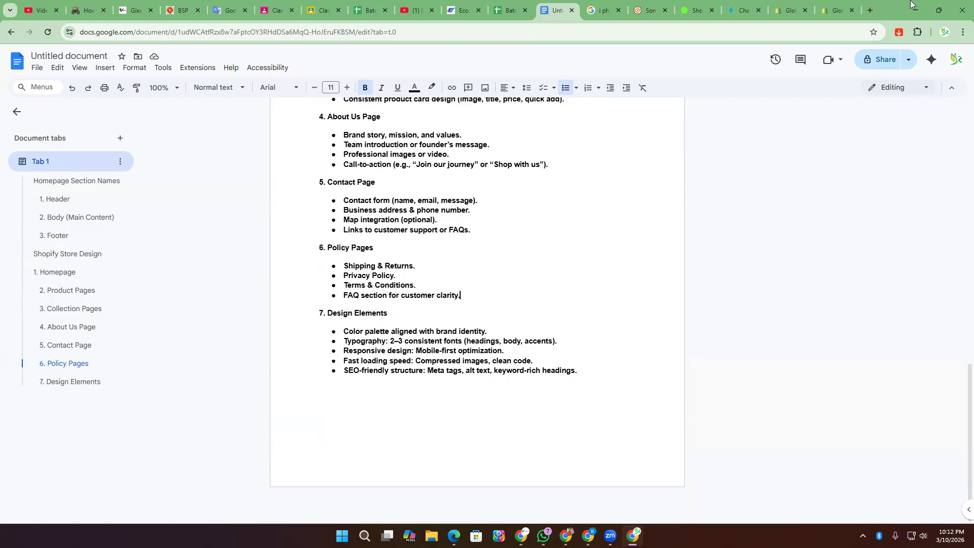
# - Return to the Homepage section under Shopify Store Design and review its Header requirements
pyautogui.scroll(4, 445, 300)
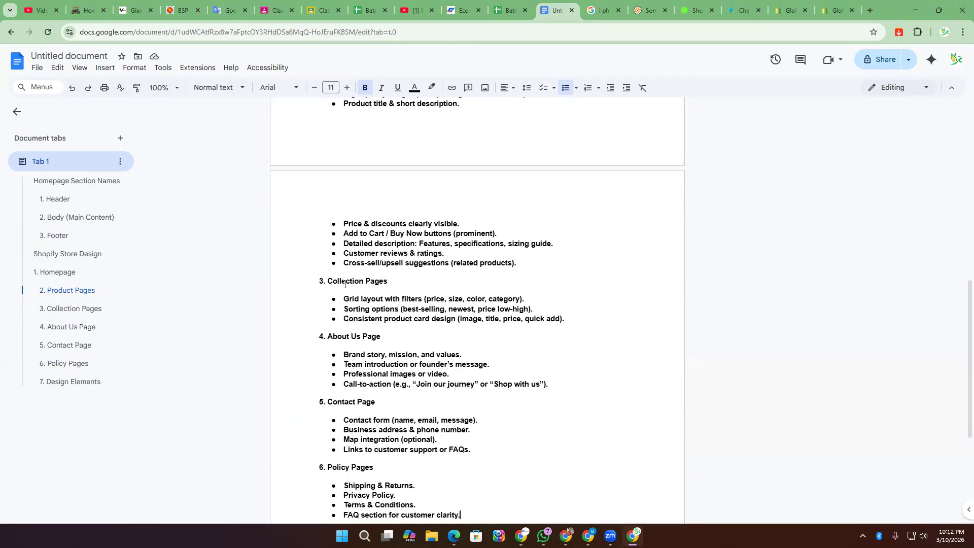
pyautogui.scroll(4, 437, 378)
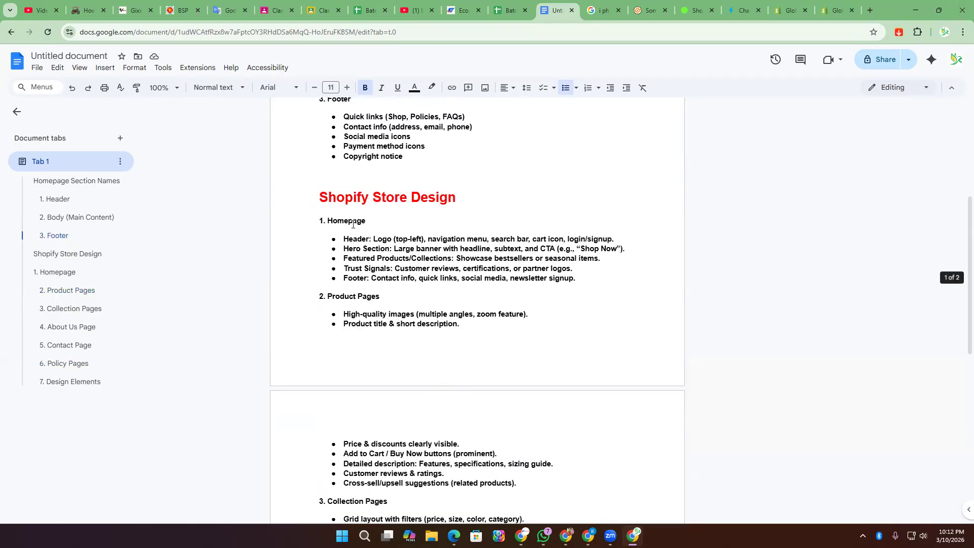
pyautogui.tripleClick(353, 224)
pyautogui.click(369, 238)
# - Return to the Dawn theme editor to view the home page, and open a new browser tab
pyautogui.click(837, 10)
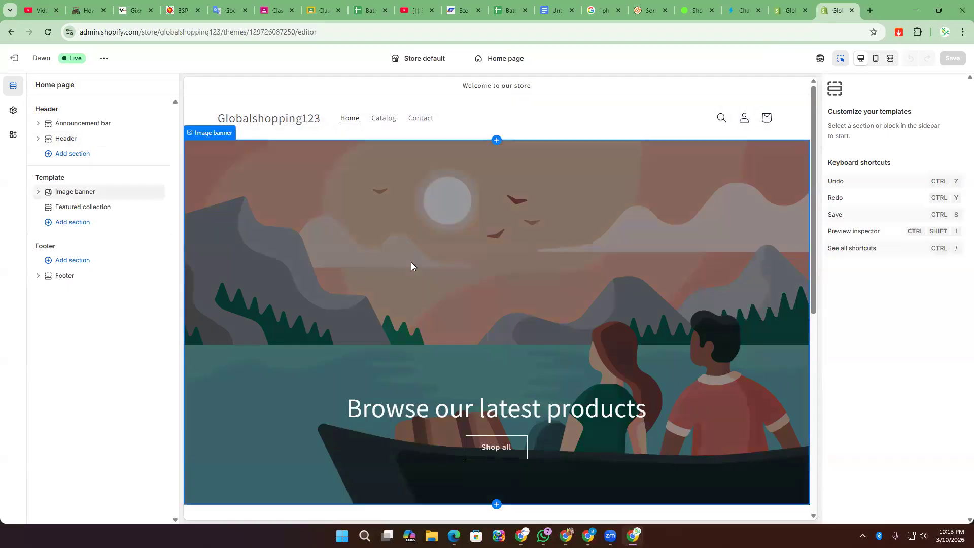
pyautogui.scroll(-4, 433, 259)
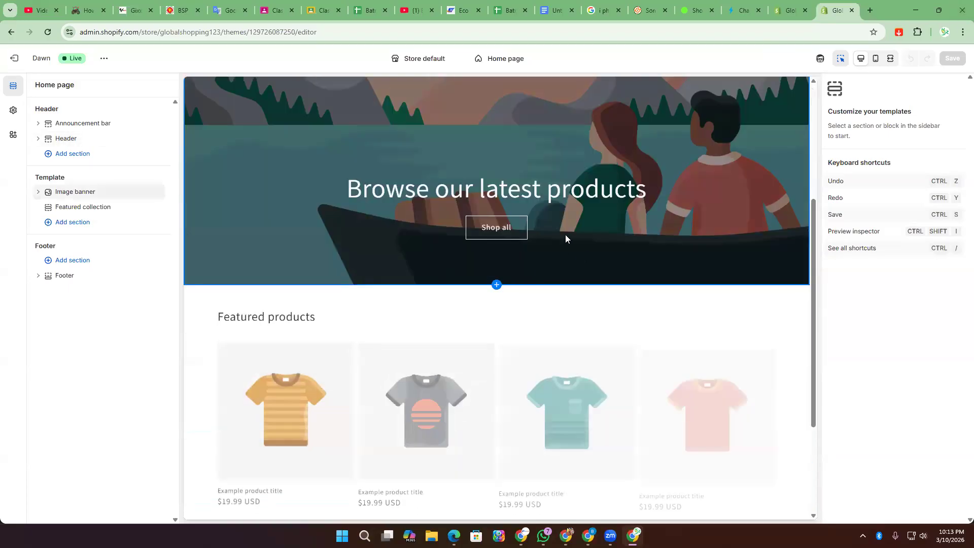
pyautogui.click(866, 9)
pyautogui.write('al')
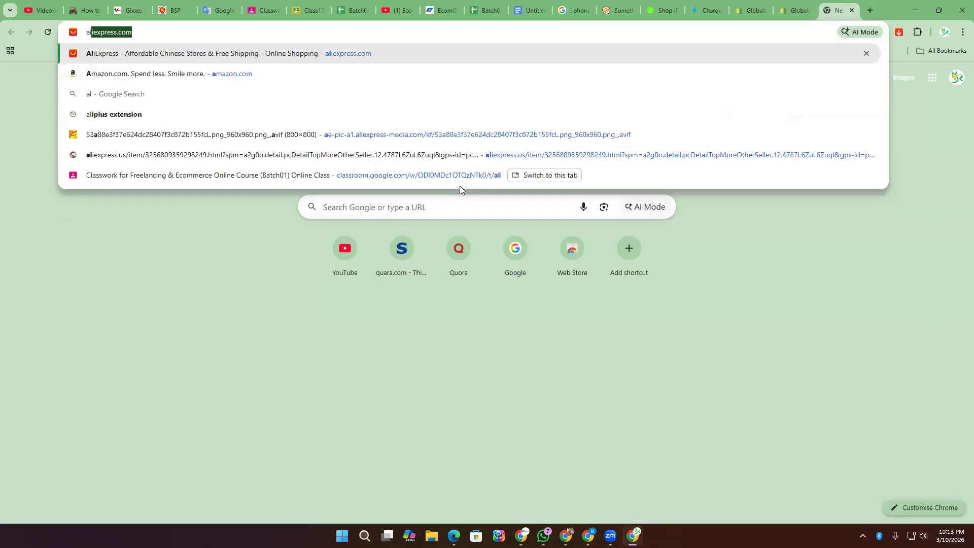
pyautogui.write('ibaba')
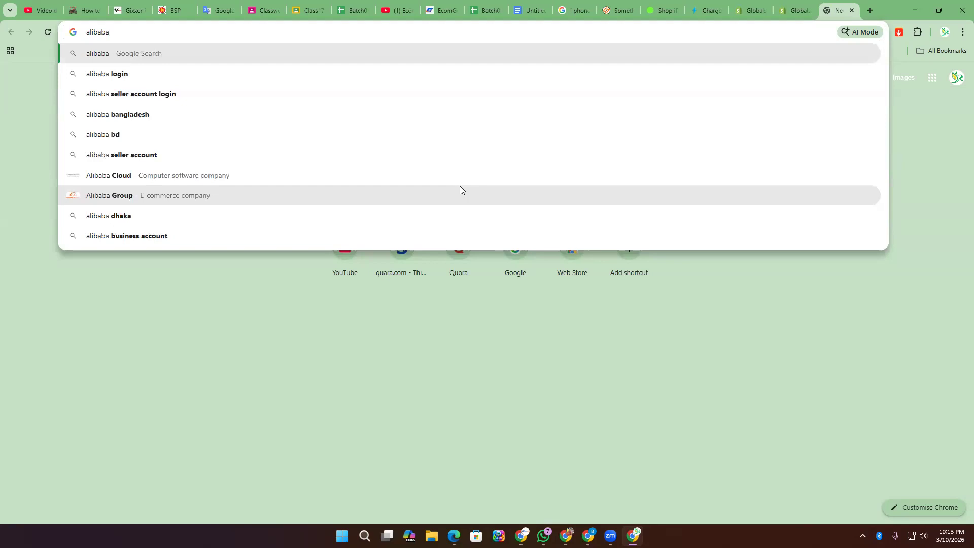
pyautogui.hotkey('ctrl', 'a')
pyautogui.press('BackSpace')
# - Search Google for "men shoes on alibaba"
pyautogui.write('men show')
pyautogui.press('BackSpace')
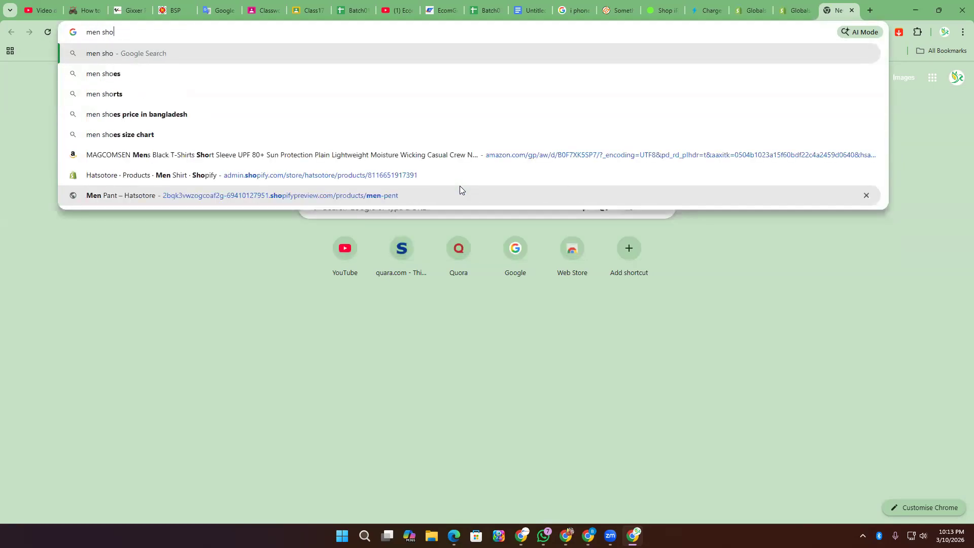
pyautogui.write('es')
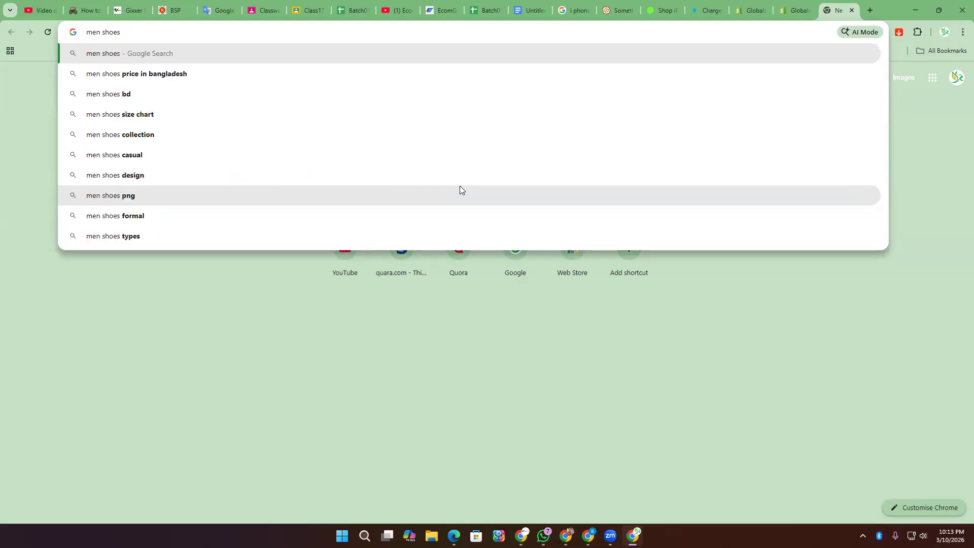
pyautogui.write(' on alibaba')
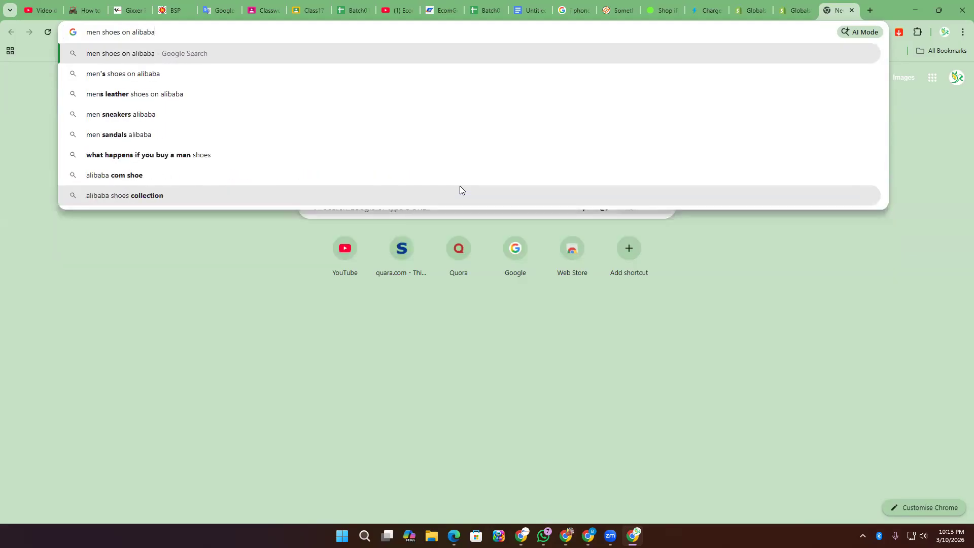
pyautogui.press('Return')
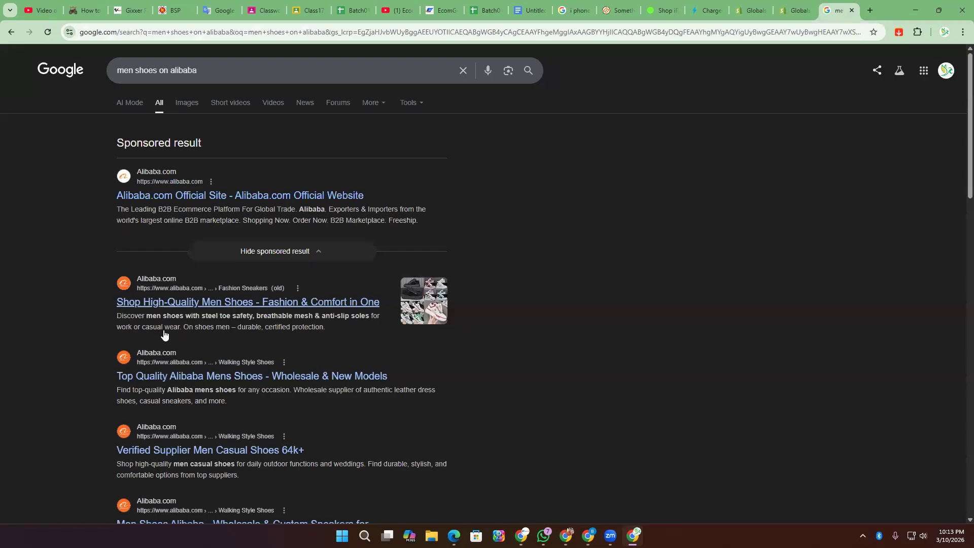
# - Open Alibaba's "Shop High-Quality Men Shoes" result in a new tab and its "Top Quality Alibaba Mens Shoes" result in the current tab
pyautogui.rightClick(187, 303)
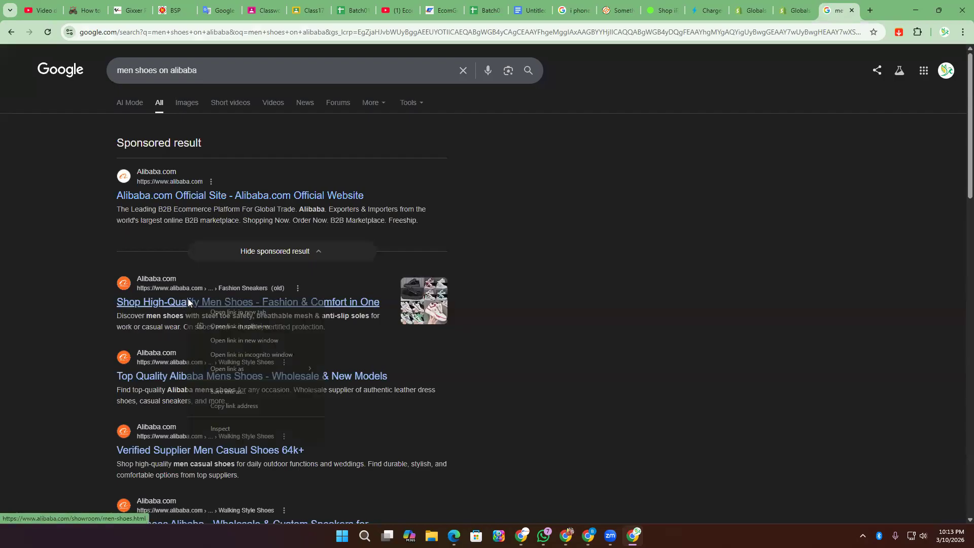
pyautogui.click(218, 309)
pyautogui.scroll(-4, 218, 309)
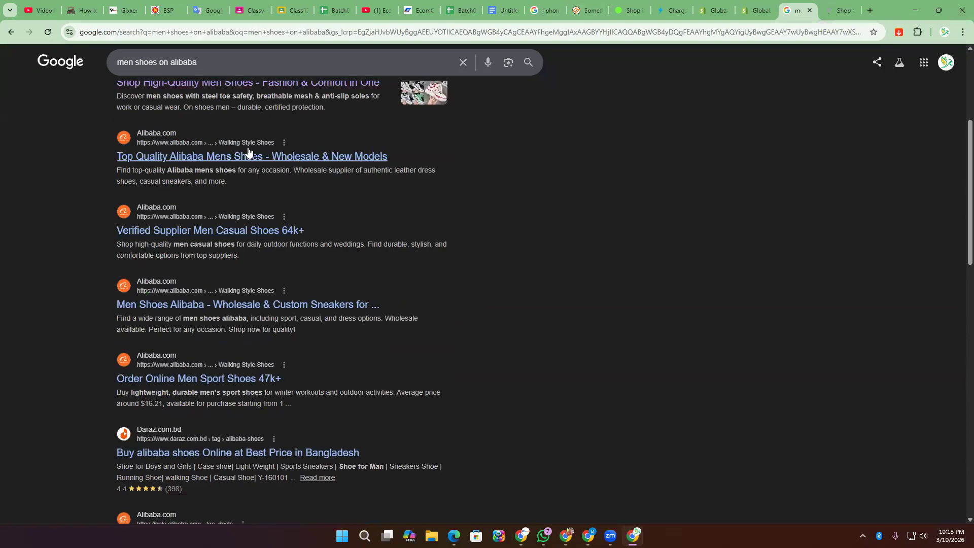
pyautogui.click(225, 156)
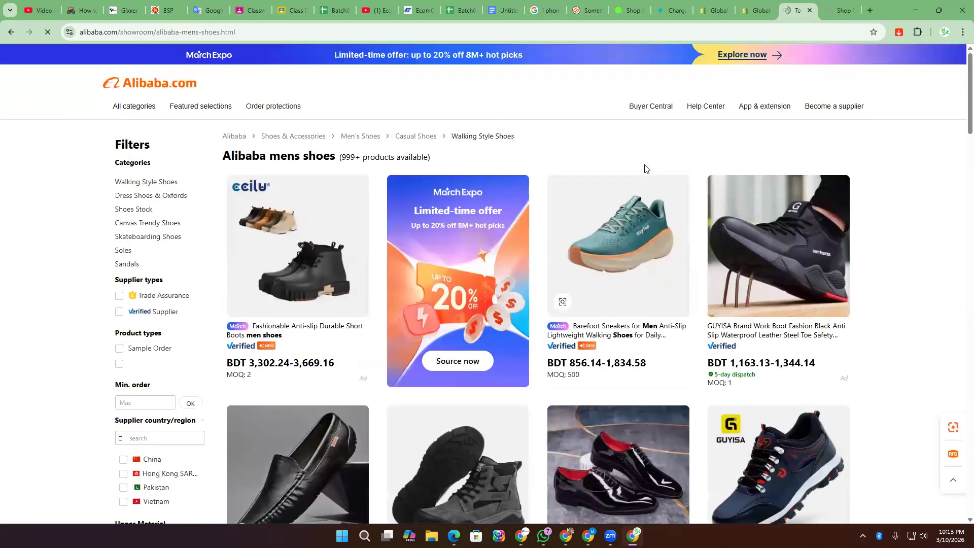
# - Browse the Alibaba mens shoes listing and open the black GUYISA Brand Work Boot product
pyautogui.scroll(-8, 279, 497)
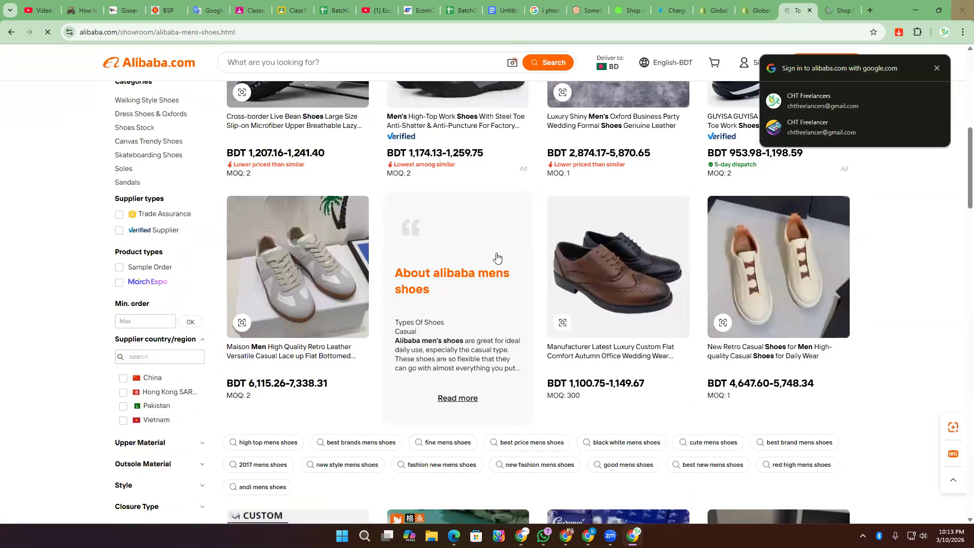
pyautogui.scroll(-8, 495, 256)
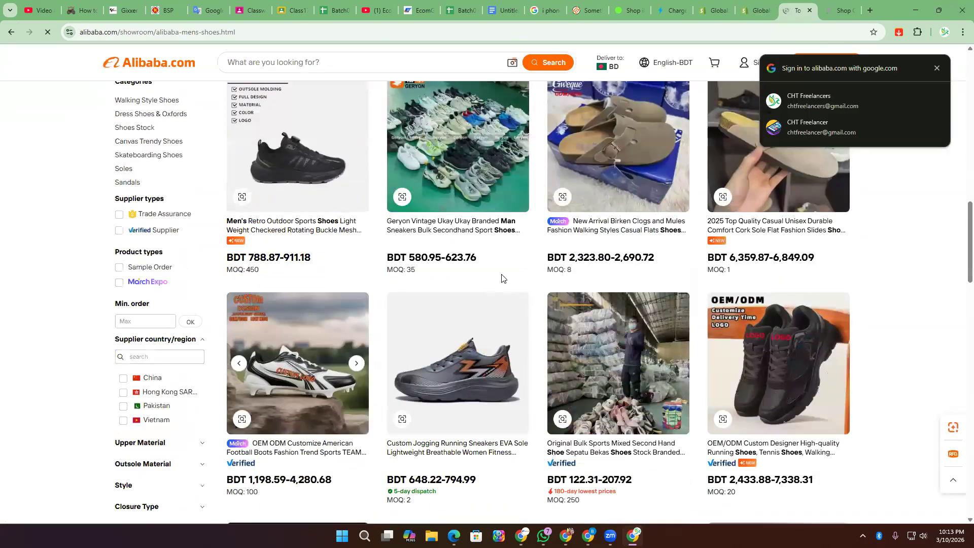
pyautogui.scroll(-15, 501, 278)
pyautogui.scroll(-10, 501, 278)
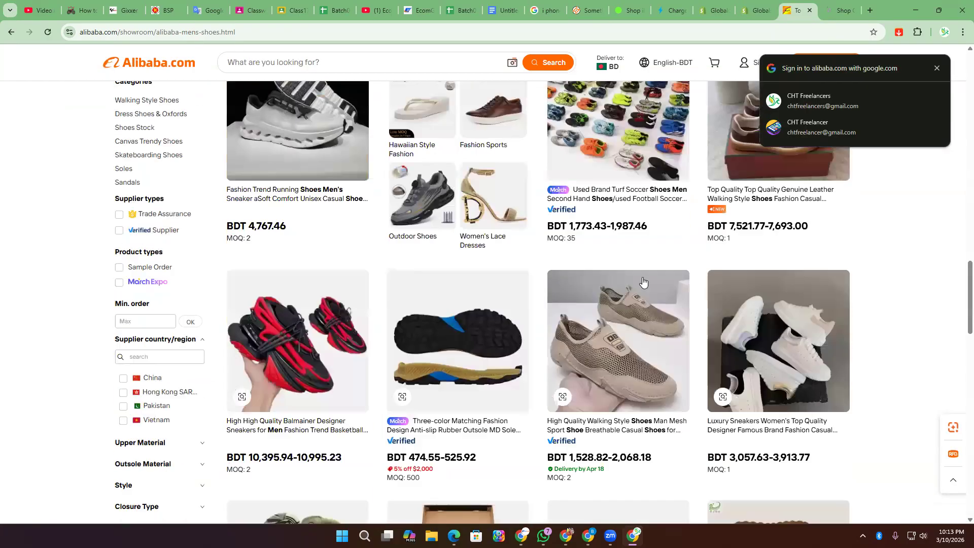
pyautogui.scroll(20, 643, 282)
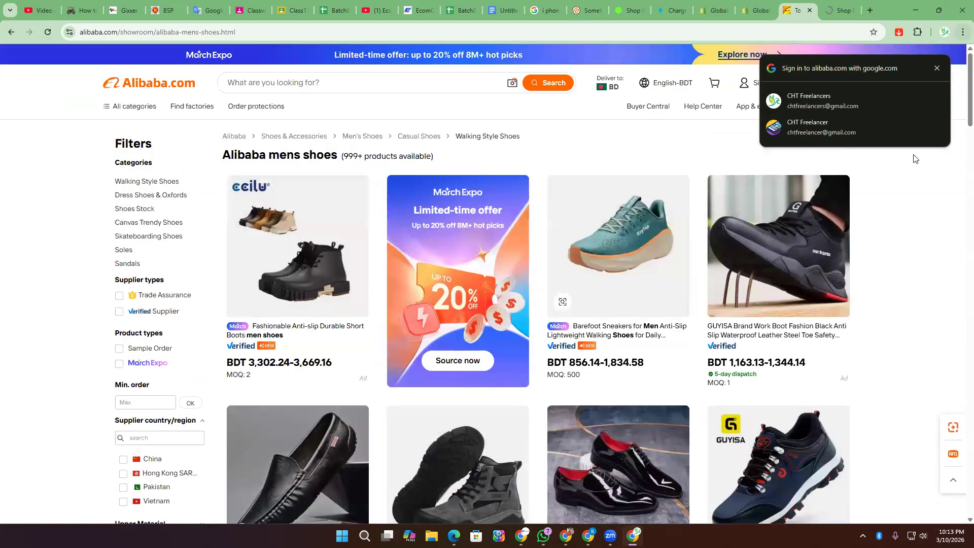
pyautogui.scroll(-5, 660, 263)
pyautogui.scroll(5, 725, 319)
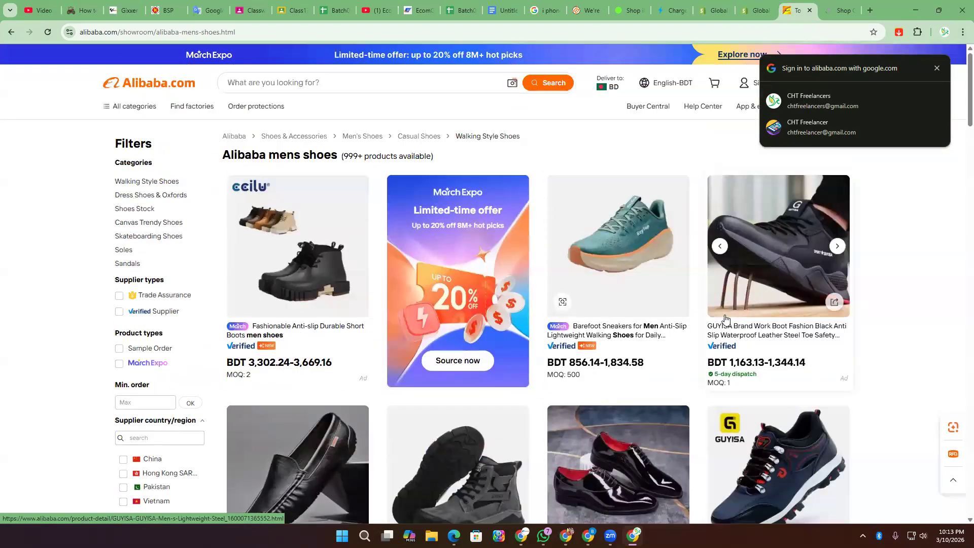
pyautogui.click(761, 246)
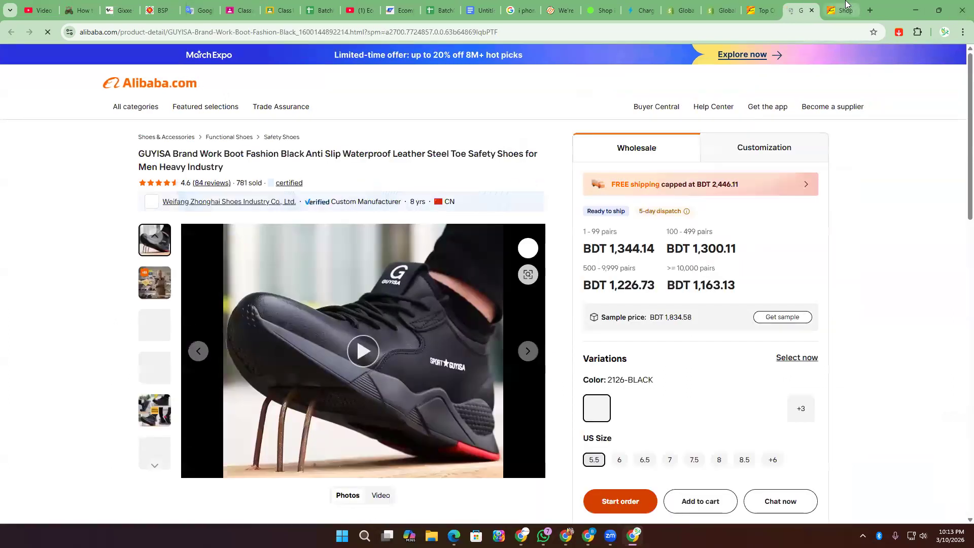
# - Switch to the other Alibaba tab and examine the products in the Men shoes listing
pyautogui.click(845, 4)
pyautogui.scroll(-8, 482, 278)
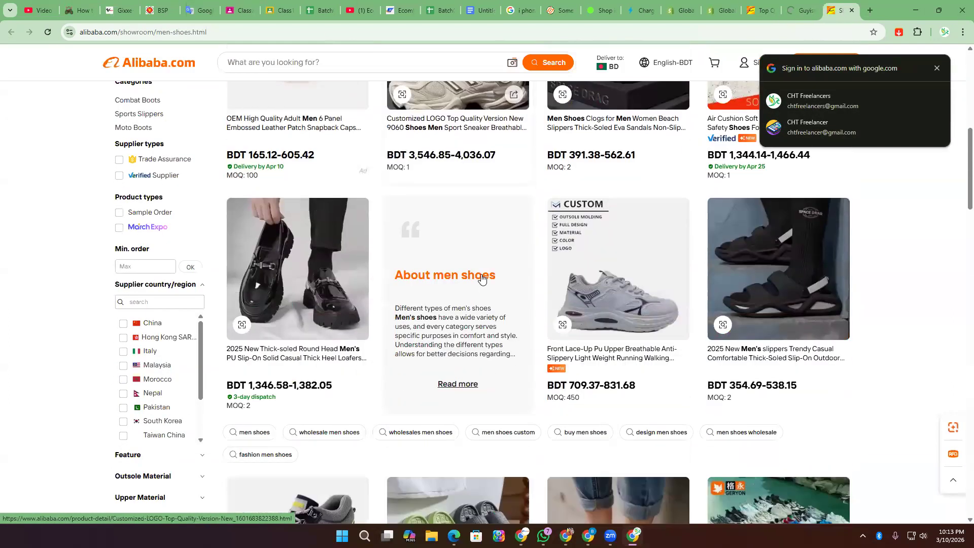
pyautogui.scroll(-12, 482, 277)
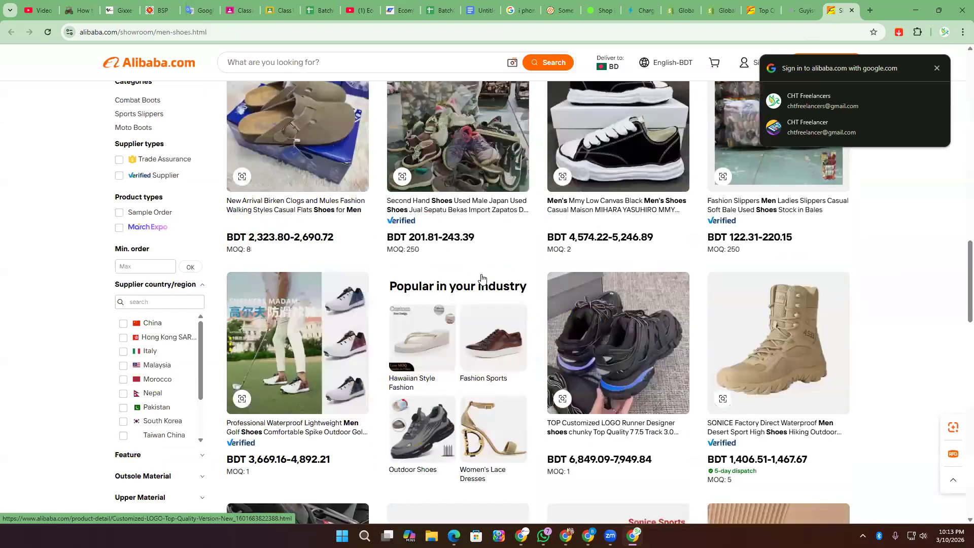
pyautogui.scroll(-13, 481, 278)
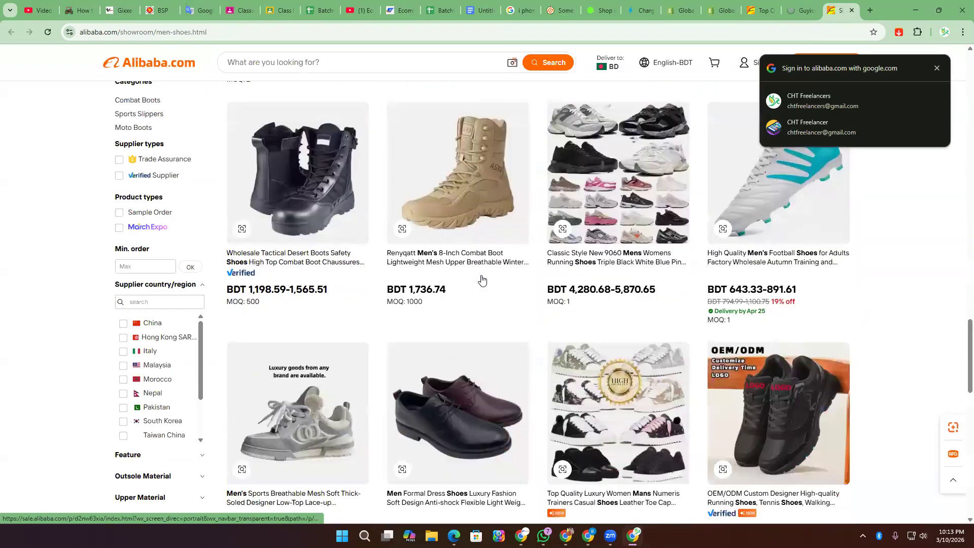
pyautogui.scroll(-10, 482, 278)
pyautogui.scroll(20, 482, 278)
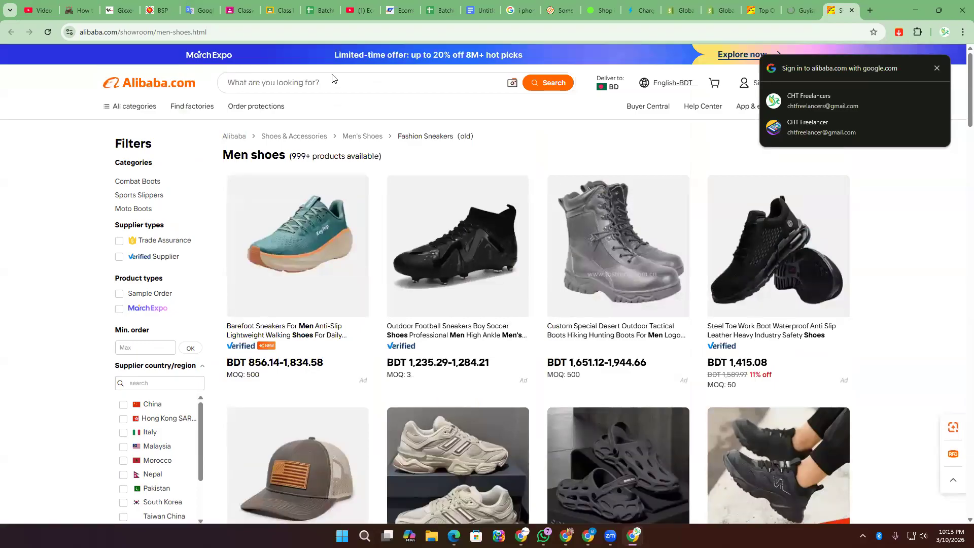
# - Search Alibaba for "young men shoes"
pyautogui.click(331, 87)
pyautogui.write('you')
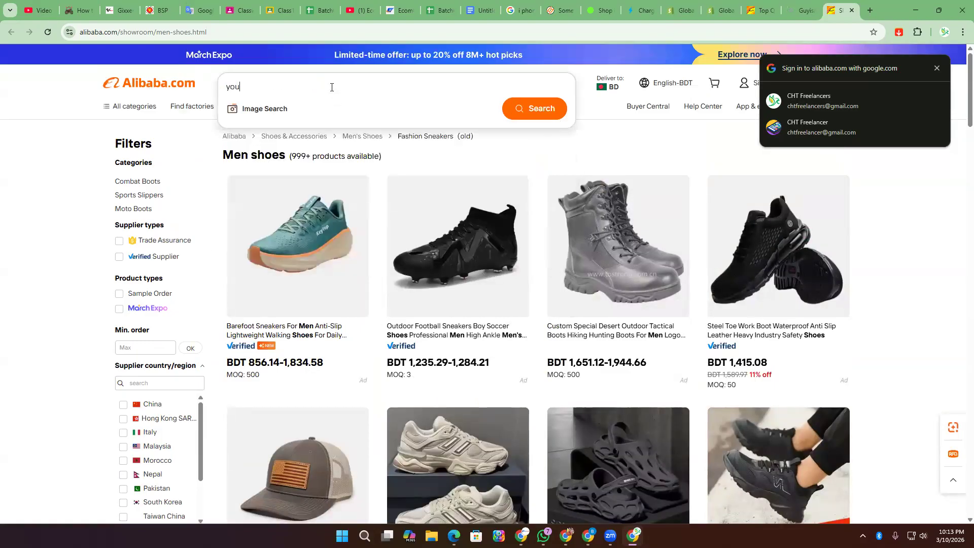
pyautogui.write('nge ')
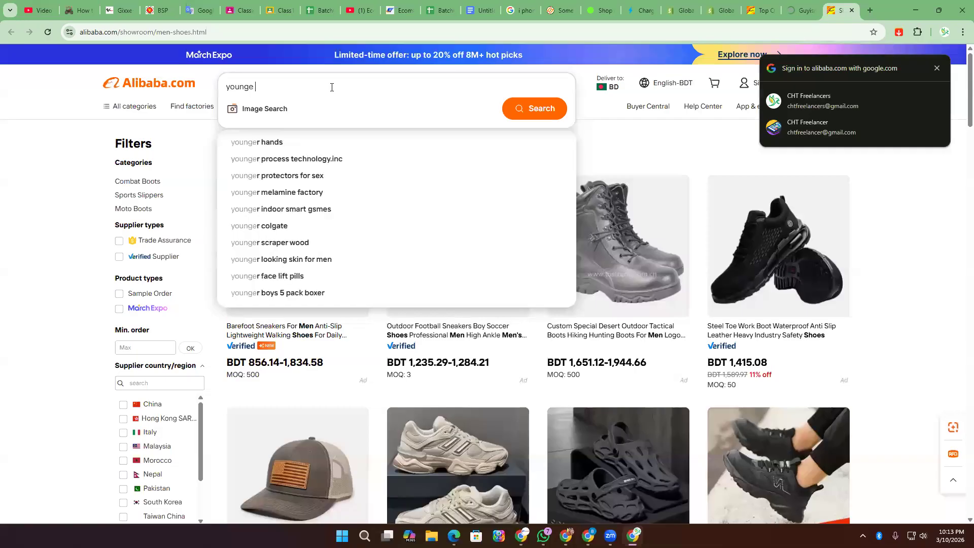
pyautogui.write('m men shoes')
pyautogui.press('Return')
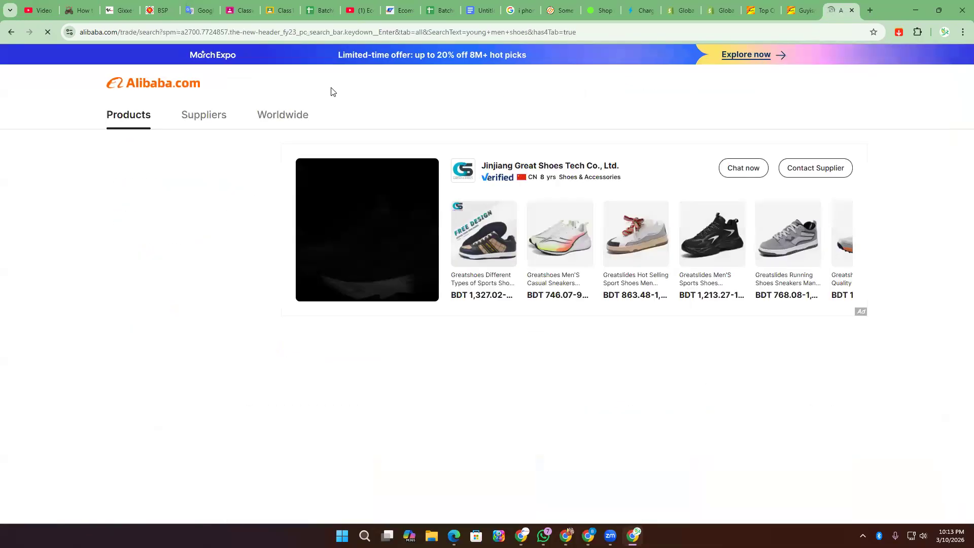
# - Examine the young men shoes results for a suitable product, and dismiss the Google sign-in prompt
pyautogui.scroll(-4, 567, 328)
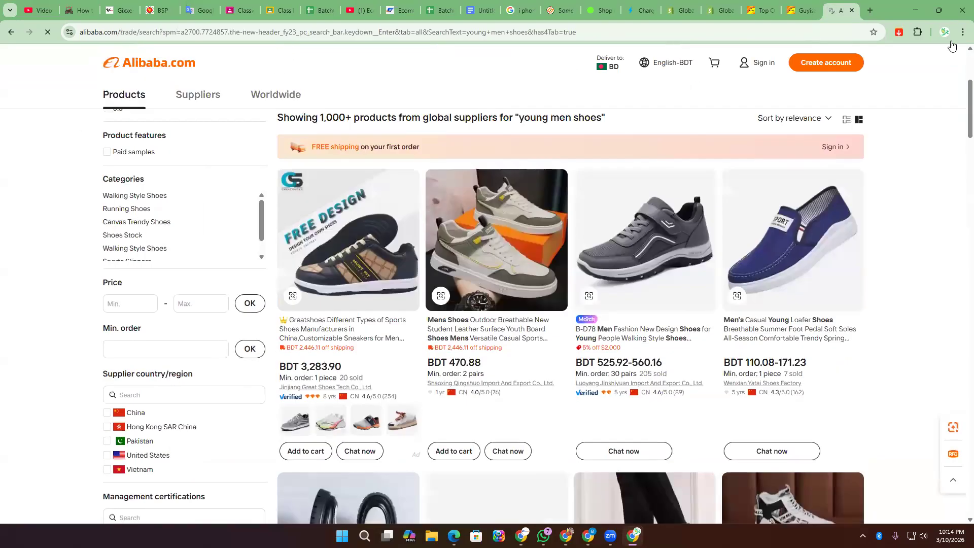
pyautogui.scroll(-5, 567, 329)
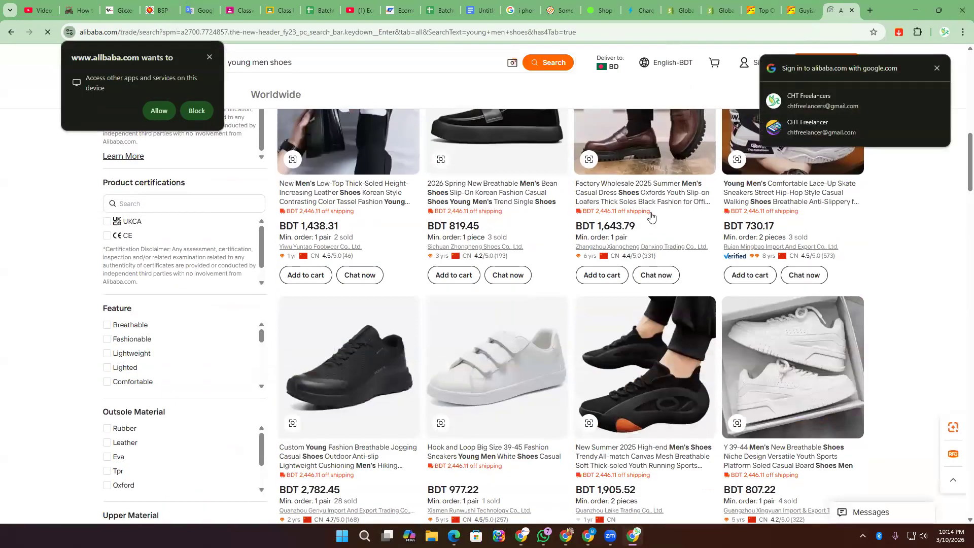
pyautogui.scroll(-5, 648, 224)
pyautogui.scroll(-13, 648, 224)
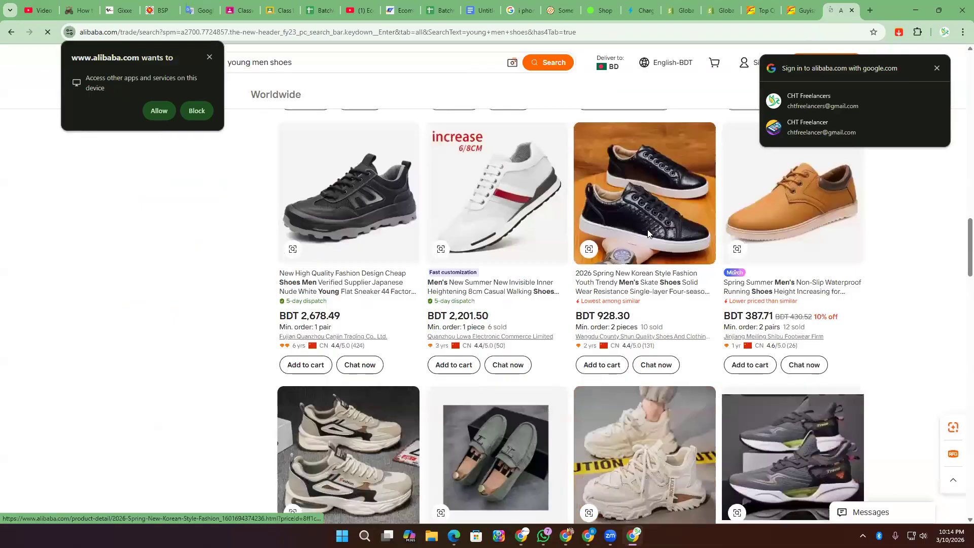
pyautogui.scroll(4, 660, 270)
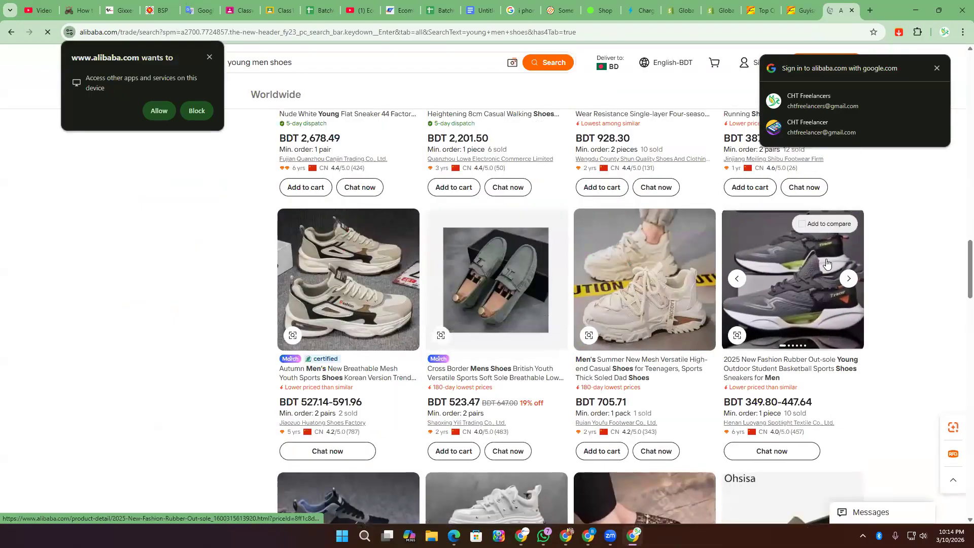
pyautogui.scroll(-12, 506, 190)
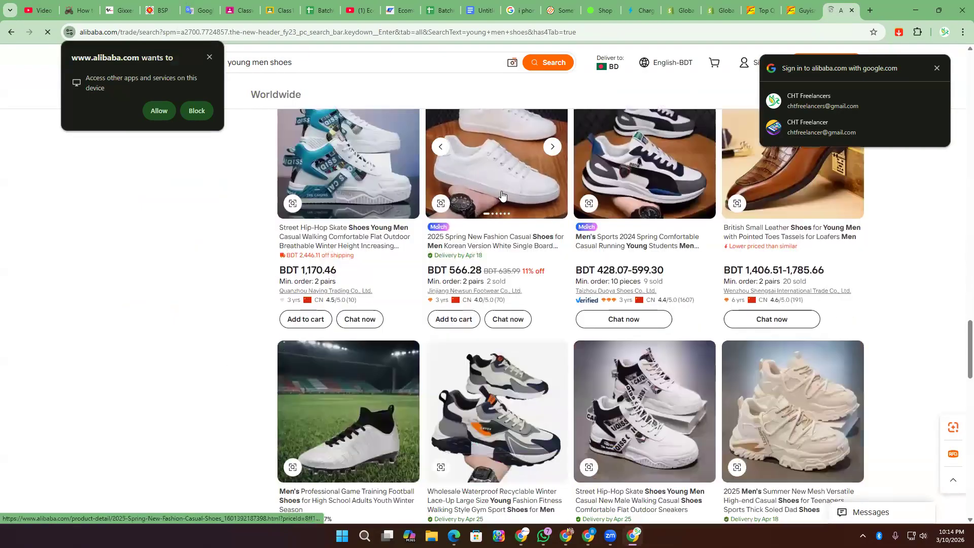
pyautogui.scroll(-9, 499, 201)
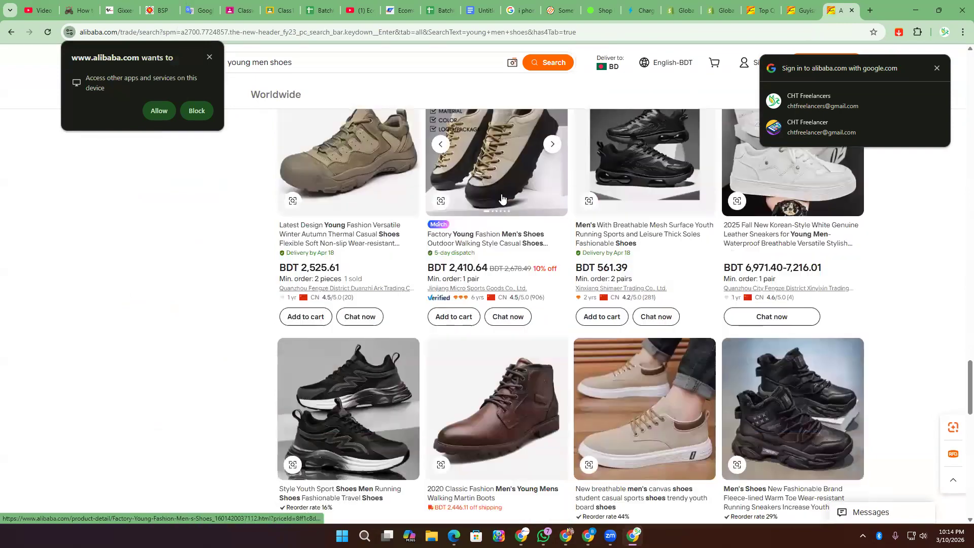
pyautogui.scroll(-4, 497, 213)
pyautogui.scroll(-2, 549, 283)
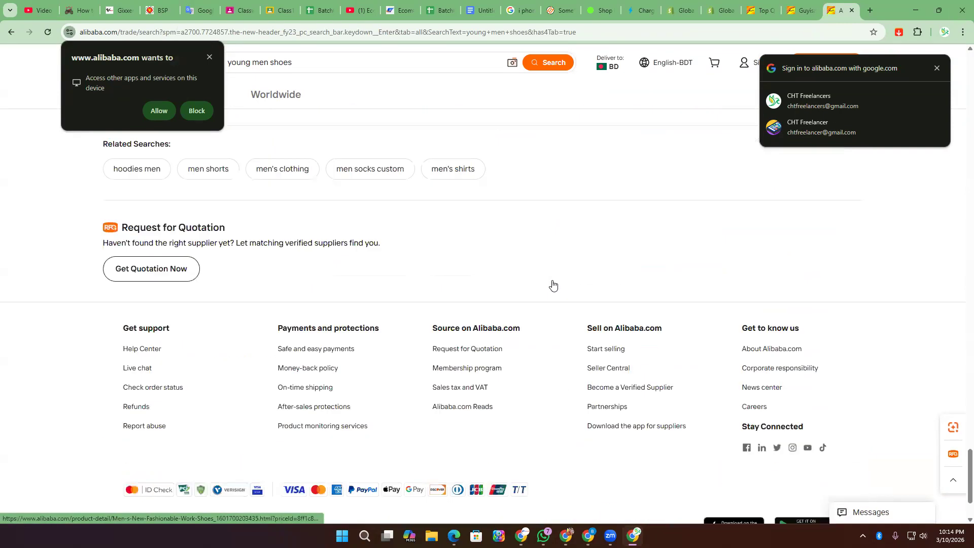
pyautogui.click(938, 69)
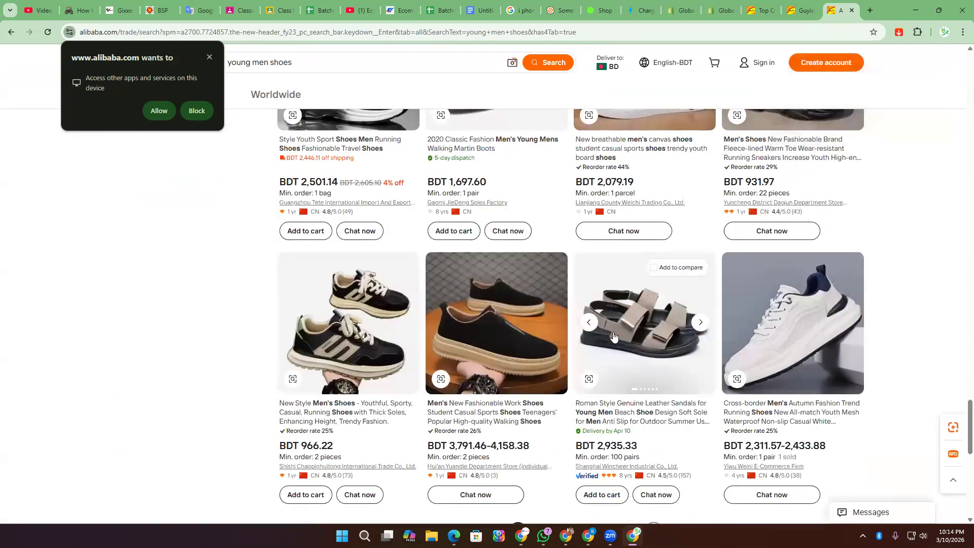
pyautogui.scroll(5, 621, 345)
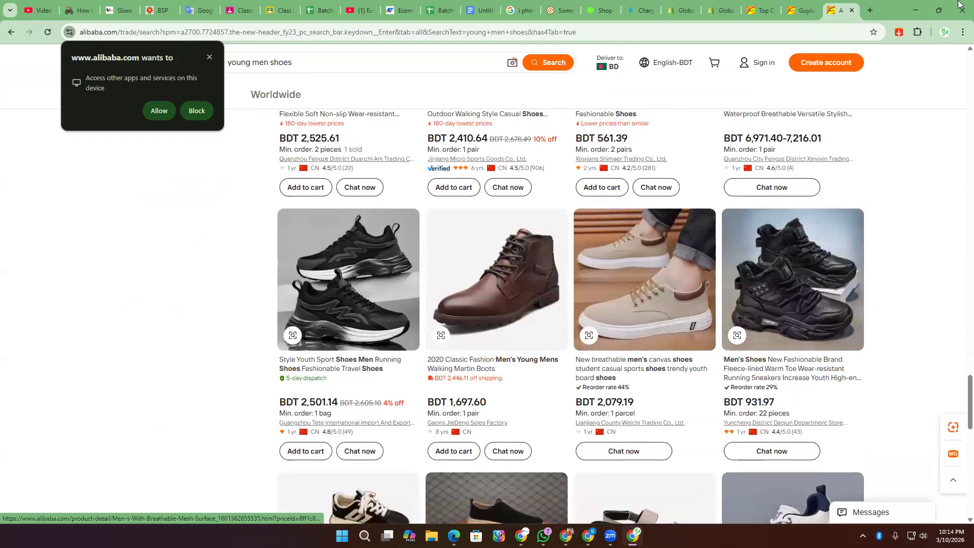
pyautogui.scroll(4, 596, 343)
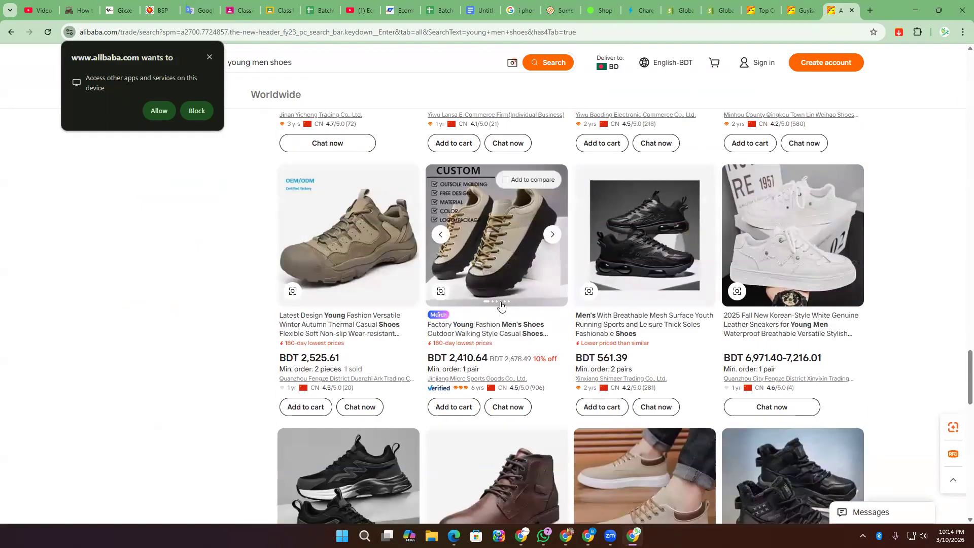
pyautogui.scroll(4, 477, 322)
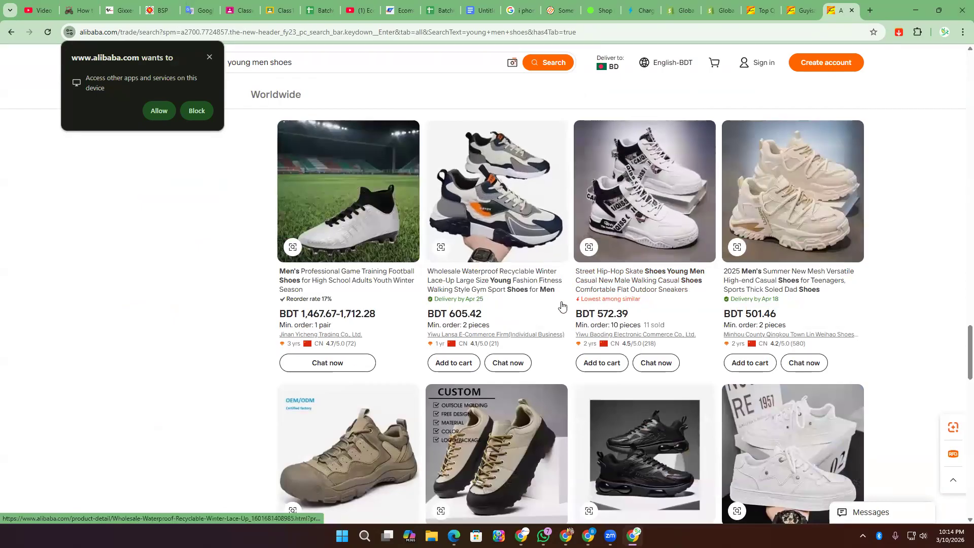
pyautogui.scroll(-5, 561, 304)
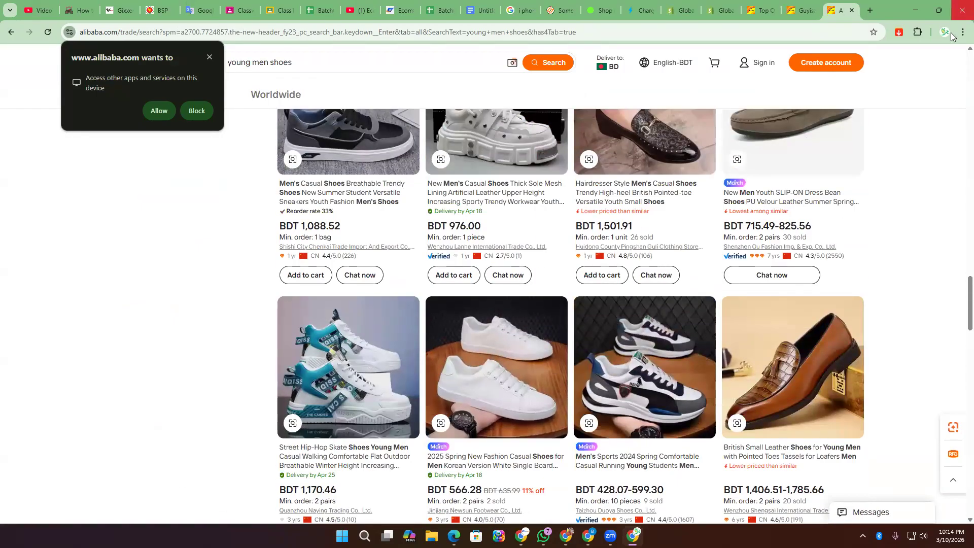
# - Open the white and blue Street Hip-Hop Skate Shoes product and view its gallery images enlarged
pyautogui.click(320, 359)
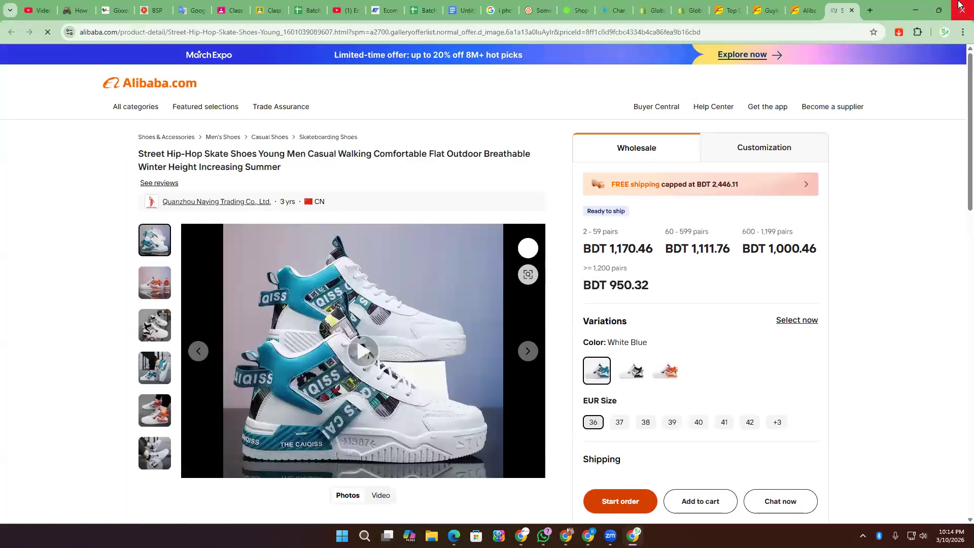
pyautogui.click(152, 278)
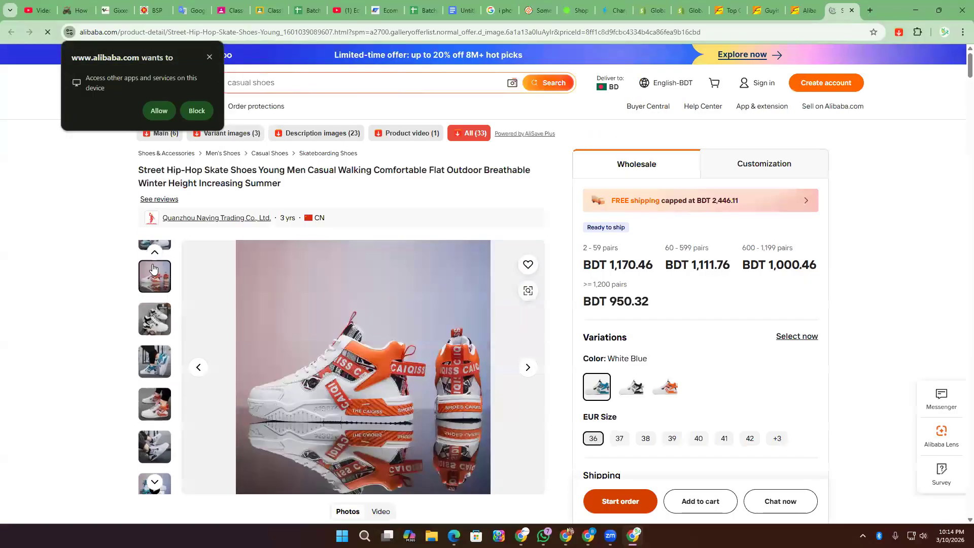
pyautogui.click(318, 339)
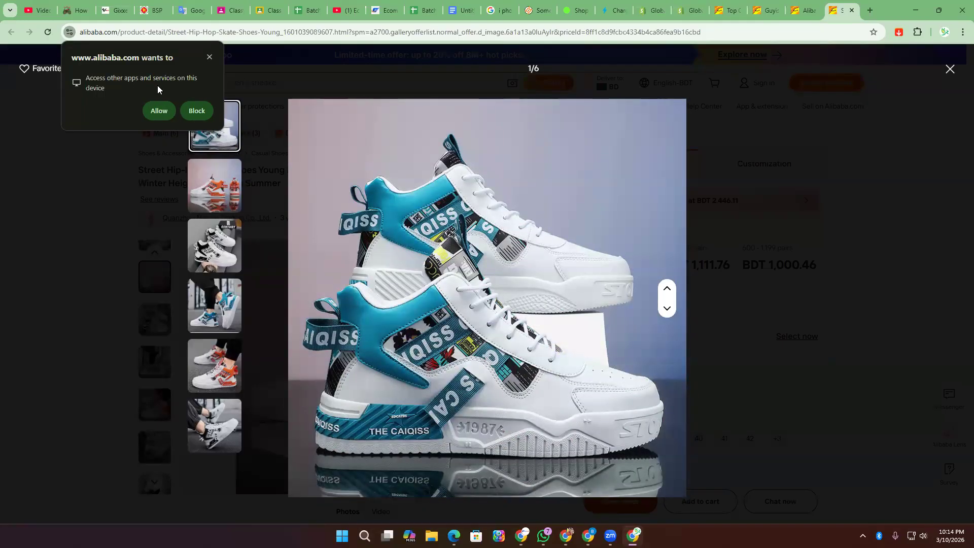
# - Block the site's device access request and save the white and blue skate shoe image as a JPEG in Downloads
pyautogui.click(197, 110)
pyautogui.rightClick(454, 195)
pyautogui.click(483, 227)
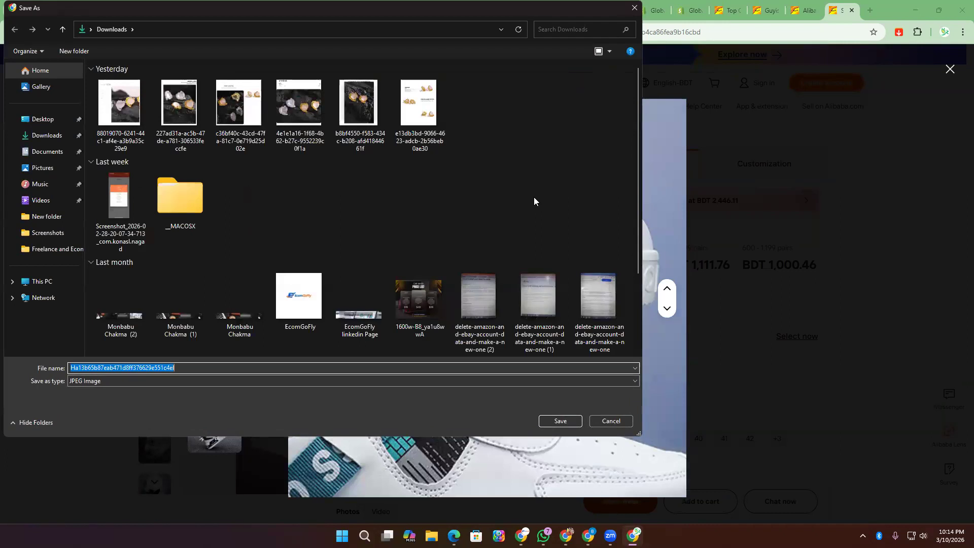
pyautogui.click(560, 421)
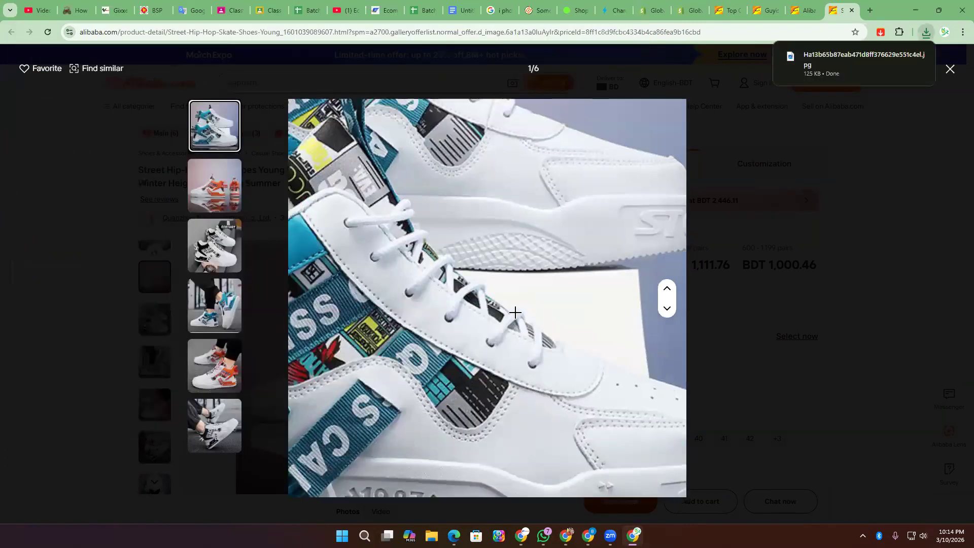
# - Save the gallery's second image, showing the white and orange skate shoes, to Downloads
pyautogui.click(223, 191)
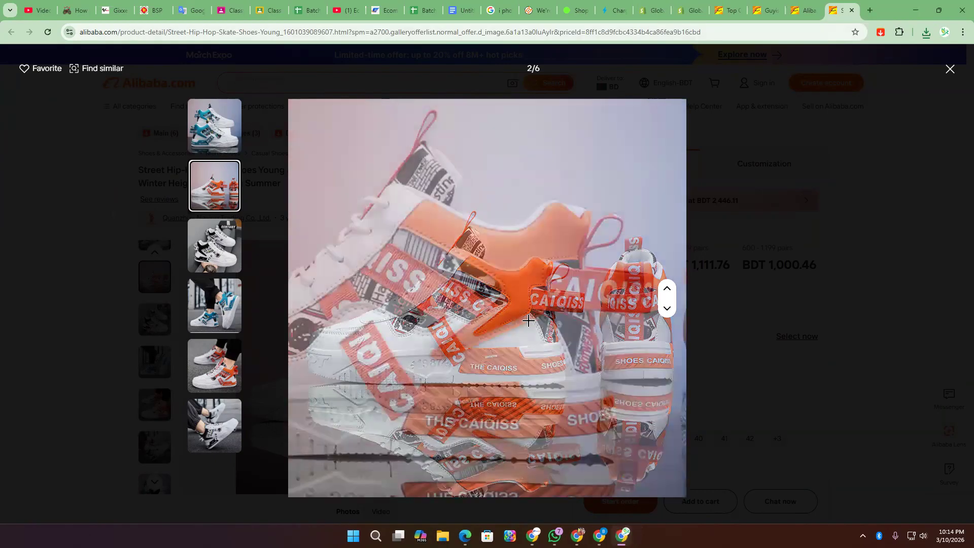
pyautogui.rightClick(490, 289)
pyautogui.click(521, 314)
pyautogui.press('Return')
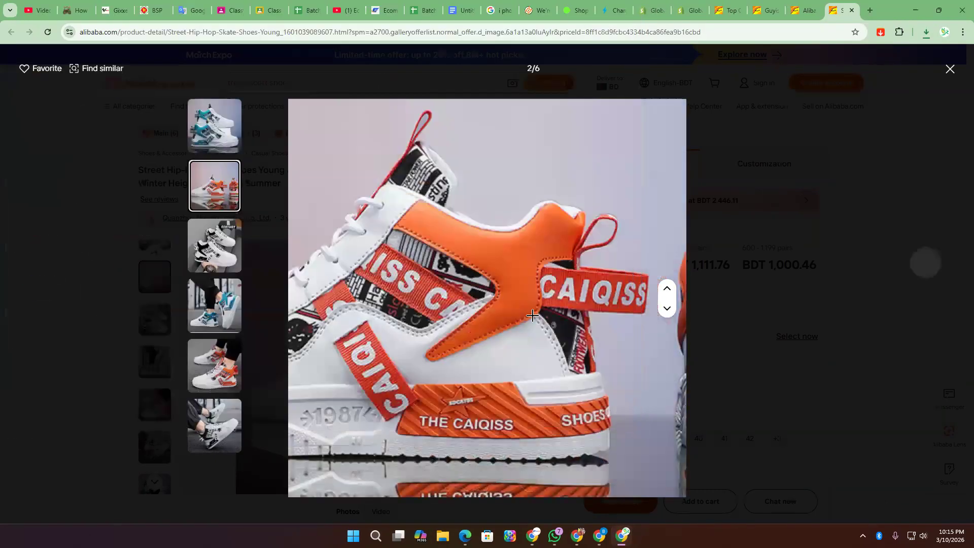
# - Look through the other gallery images of the skate shoes and exit the enlarged view
pyautogui.click(226, 374)
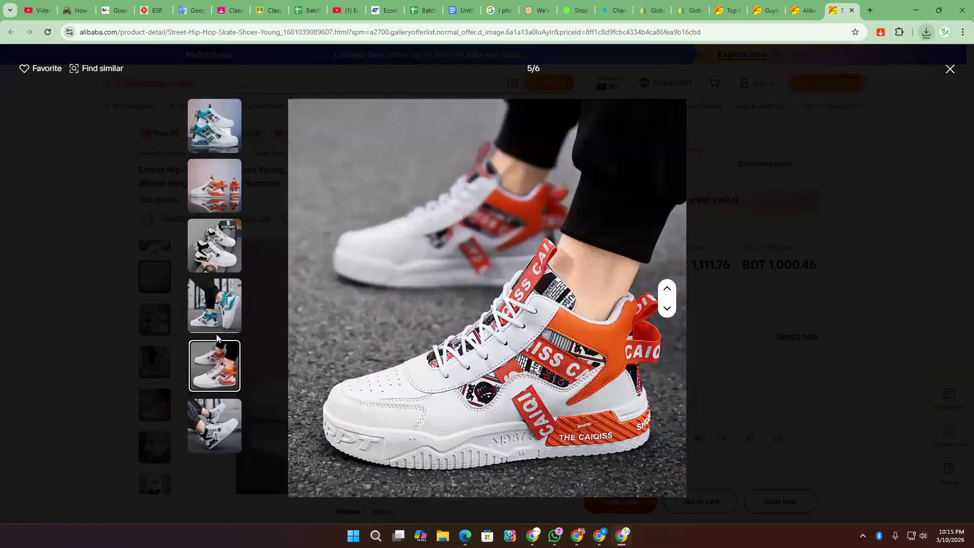
pyautogui.click(230, 329)
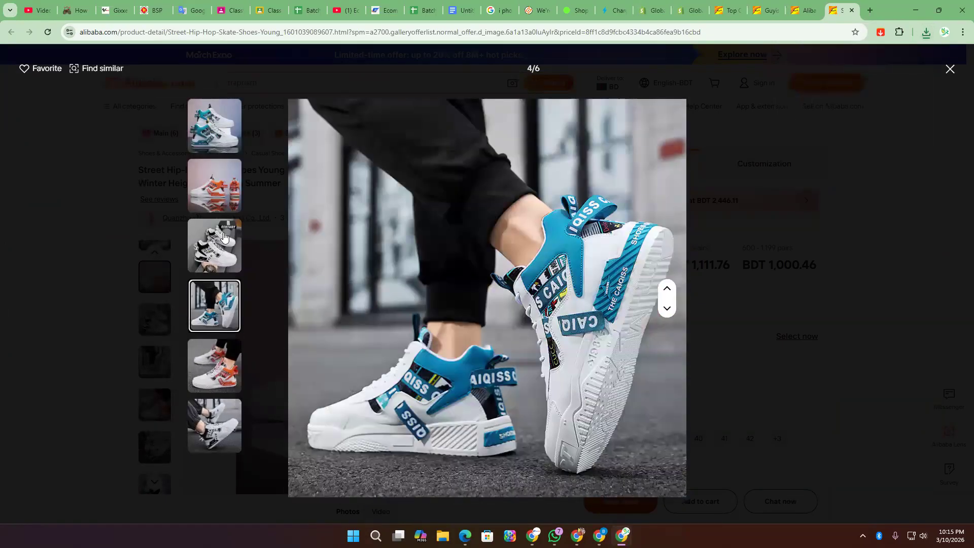
pyautogui.click(214, 189)
pyautogui.click(215, 127)
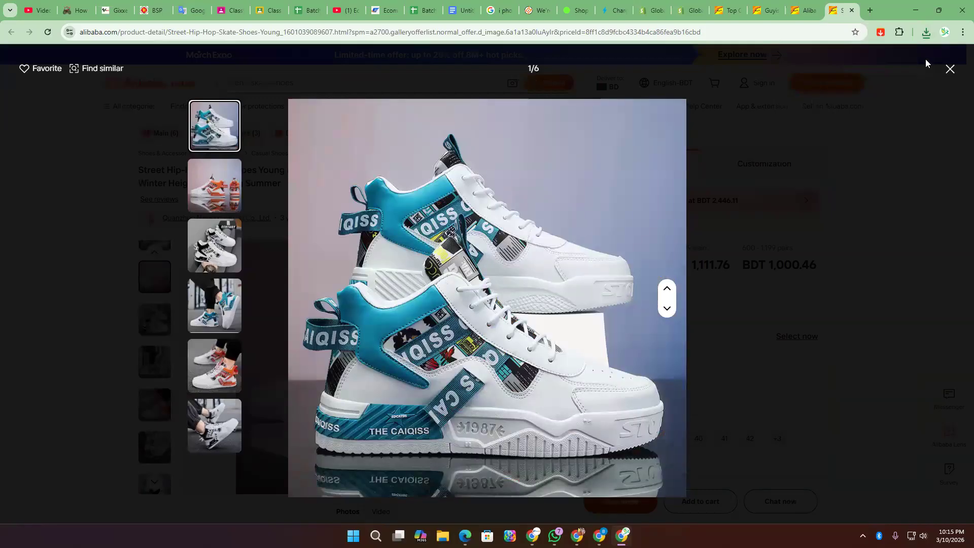
pyautogui.click(950, 69)
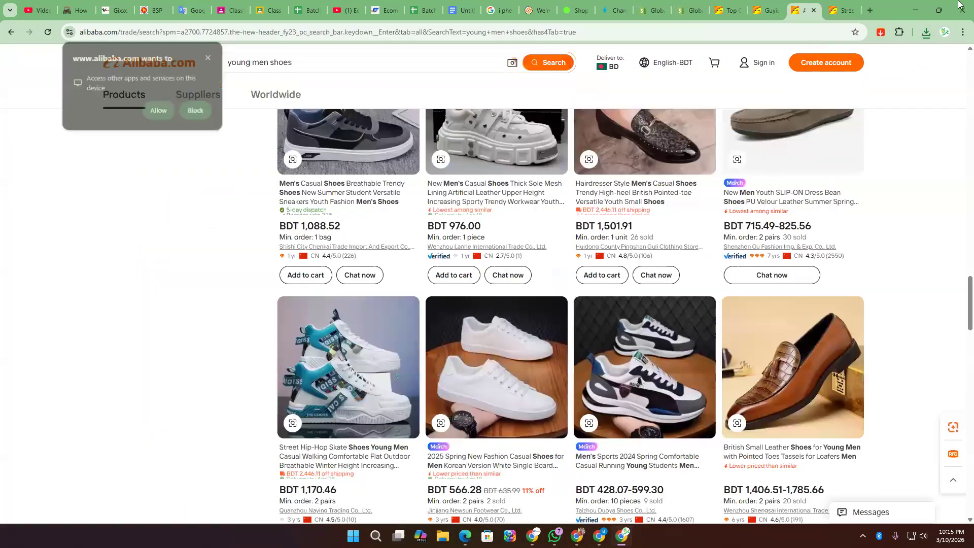
# - Close the young men shoes results tab and view the GUYISA work boot's gallery images enlarged in its tab
pyautogui.click(813, 10)
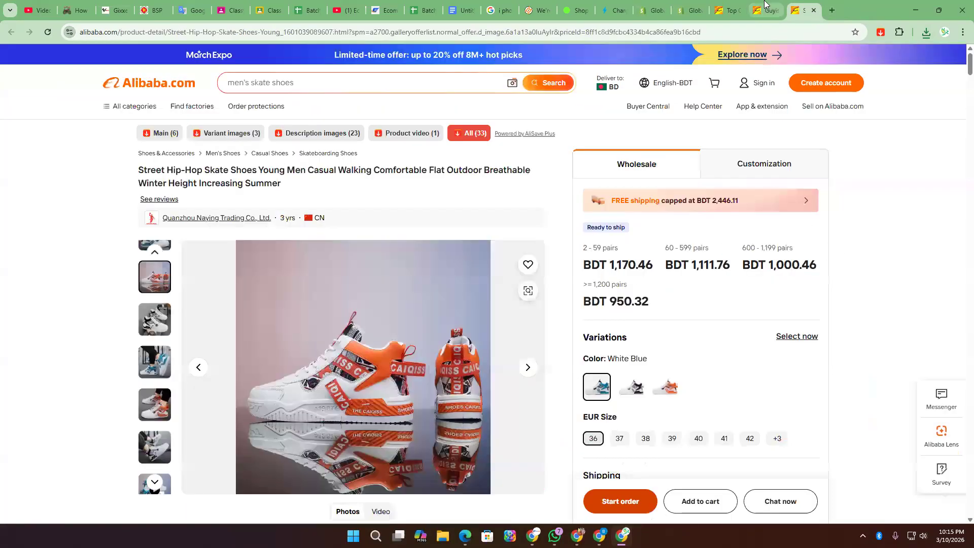
pyautogui.click(764, 4)
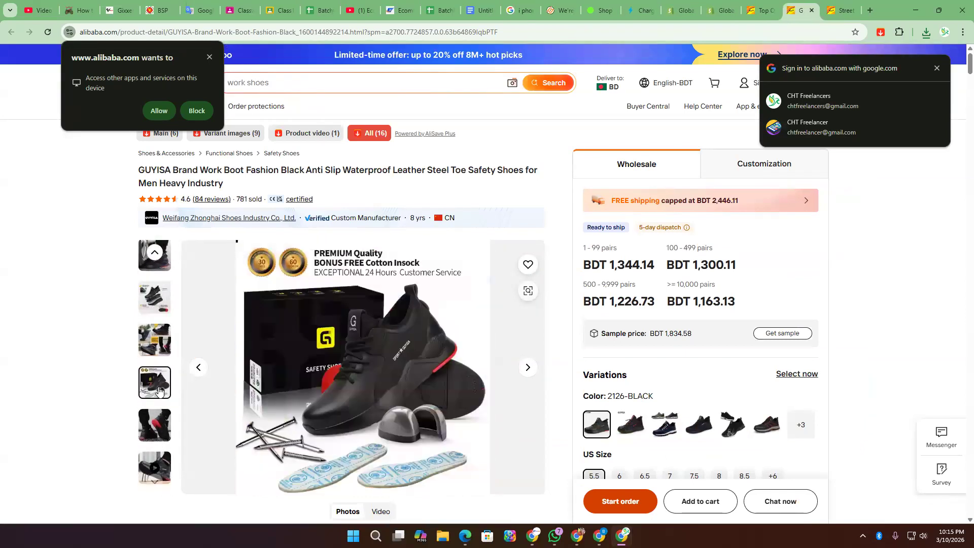
pyautogui.click(372, 381)
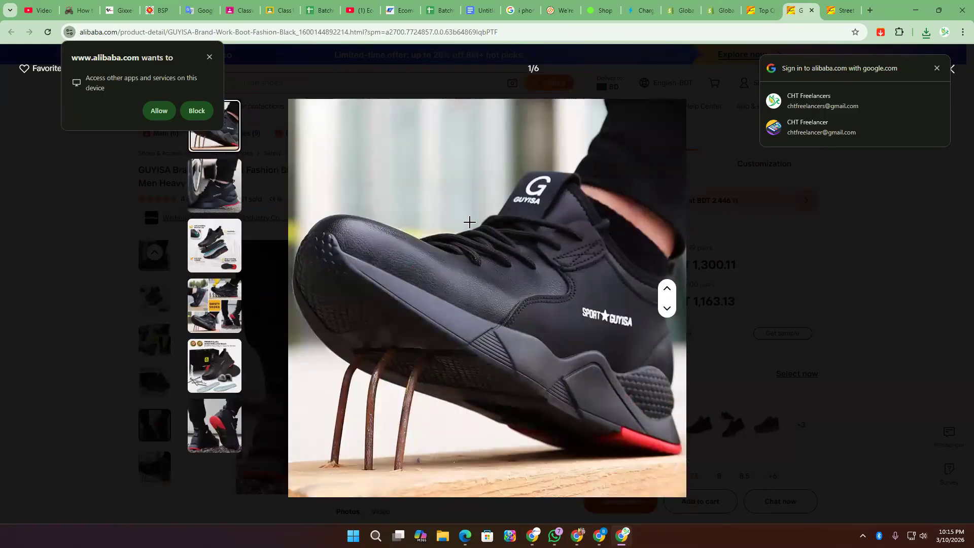
pyautogui.rightClick(511, 235)
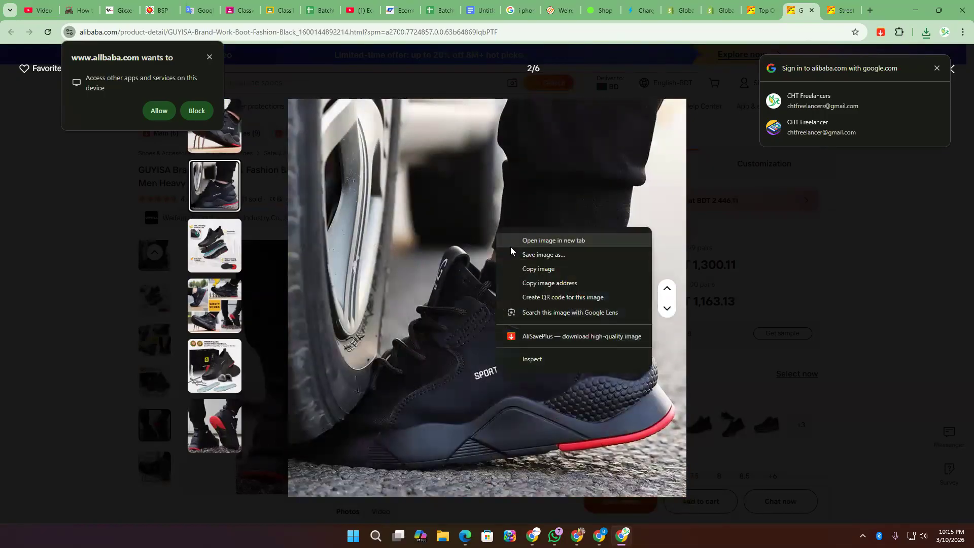
pyautogui.click(513, 251)
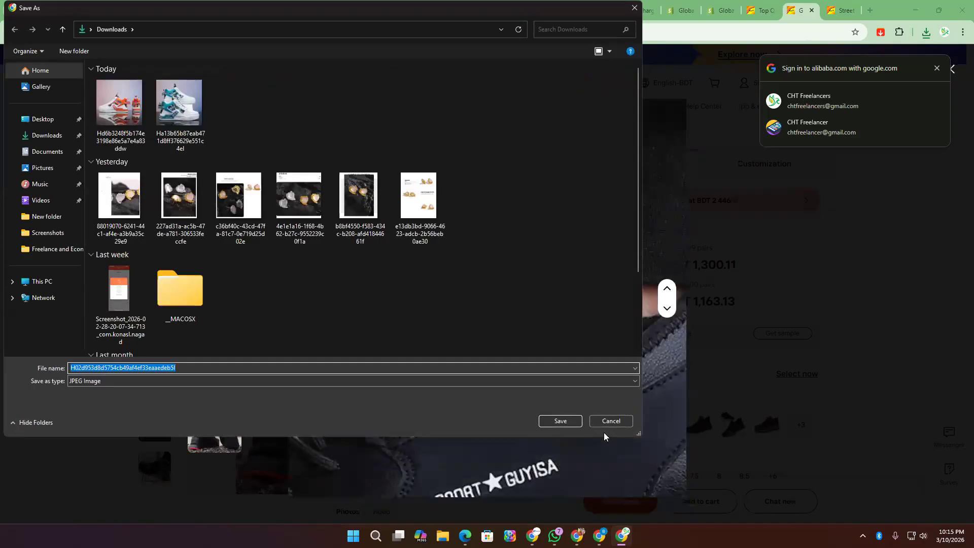
pyautogui.click(610, 422)
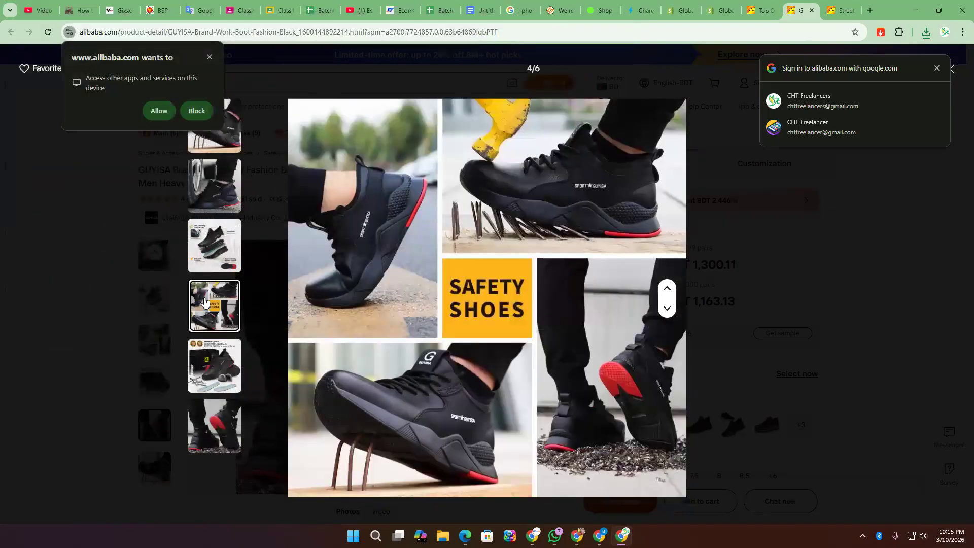
# - Save the GUYISA boot's sixth gallery image, showing the red sole, to Downloads
pyautogui.click(212, 403)
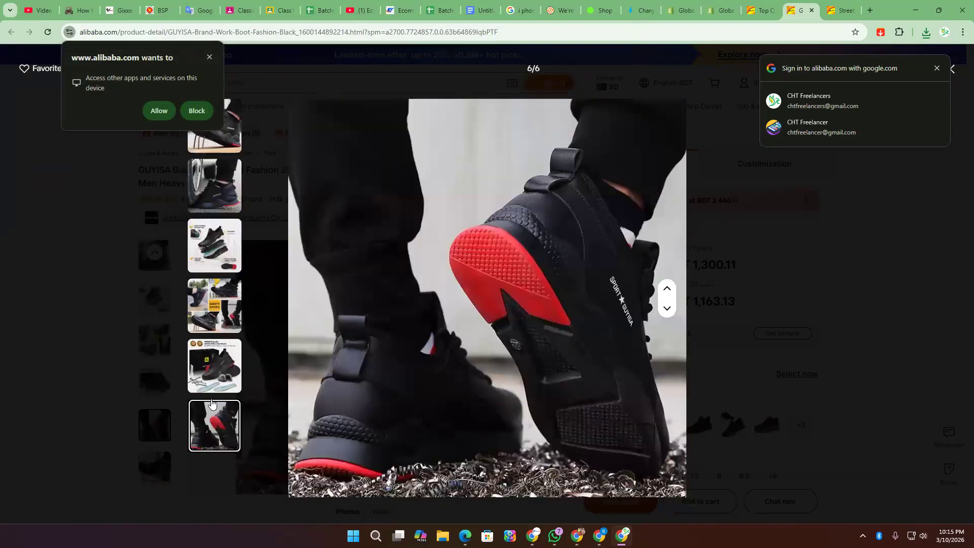
pyautogui.click(214, 376)
pyautogui.rightClick(503, 250)
pyautogui.click(220, 435)
pyautogui.rightClick(530, 260)
pyautogui.click(537, 289)
pyautogui.press('Return')
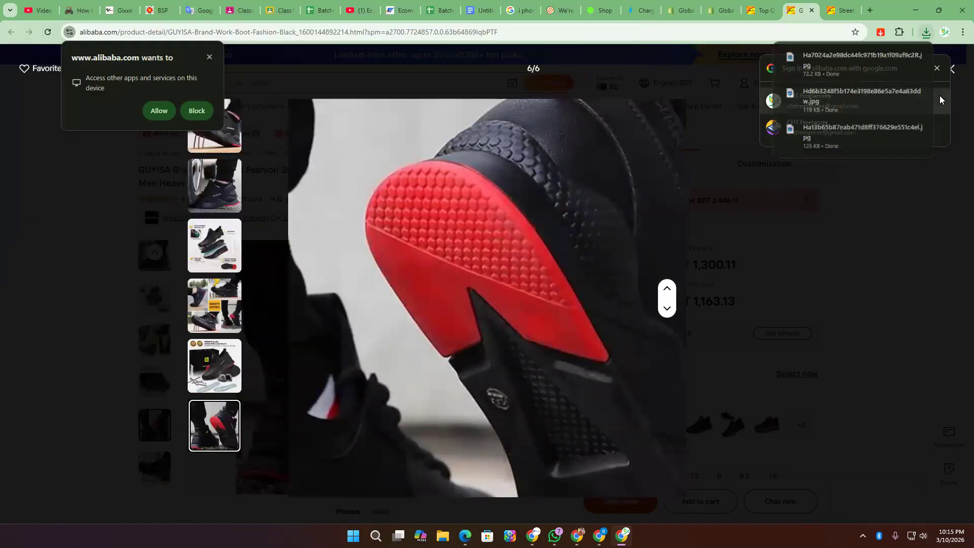
# - Close the GUYISA product tab and check the Barefoot Sneakers for Men product from the Alibaba mens shoes listing
pyautogui.hotkey('ctrl', 'Tab')
pyautogui.click(762, 7)
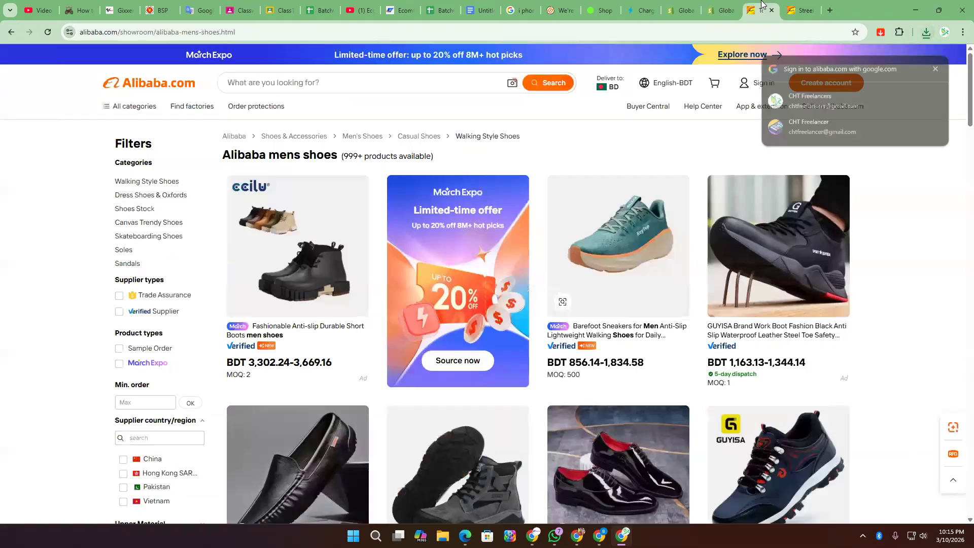
pyautogui.scroll(-4, 541, 371)
pyautogui.scroll(4, 541, 370)
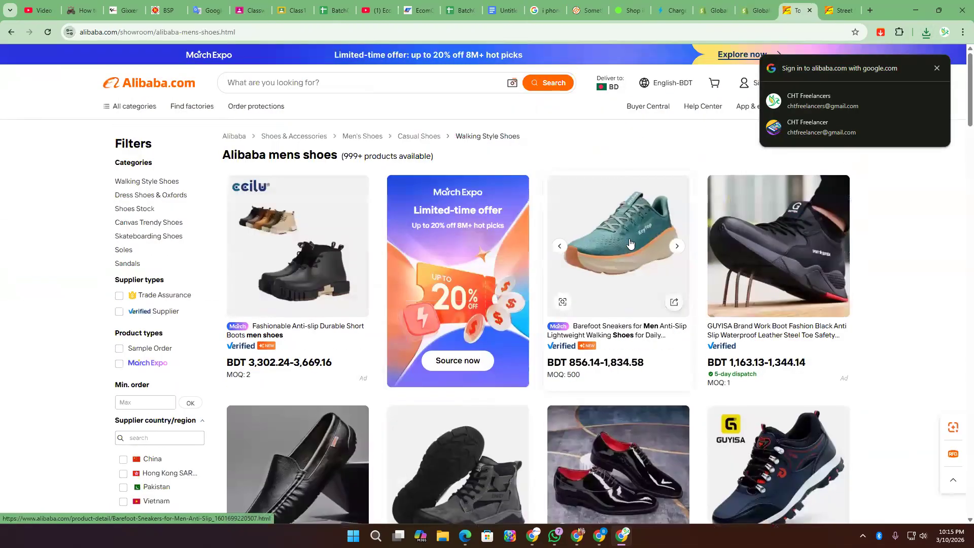
pyautogui.scroll(-4, 624, 245)
pyautogui.scroll(4, 624, 245)
pyautogui.click(624, 245)
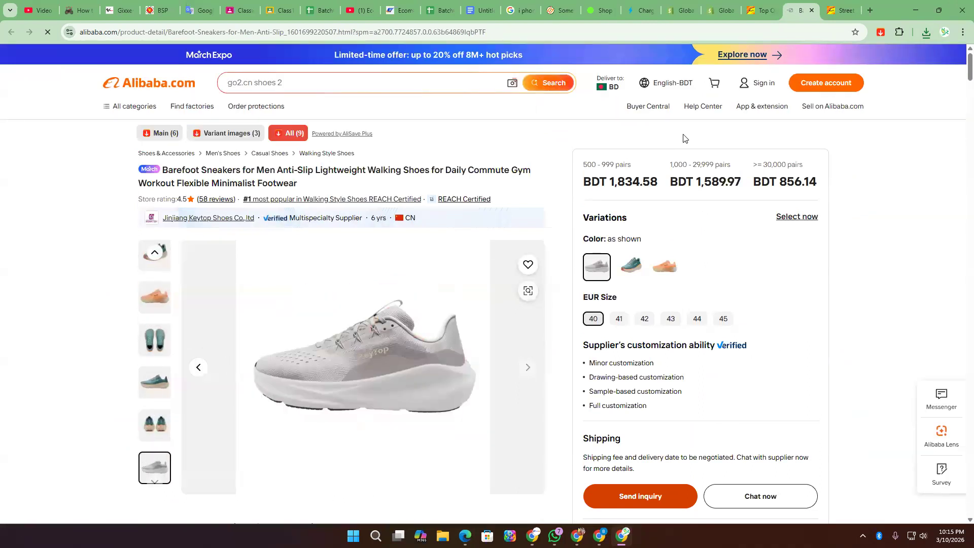
pyautogui.hotkey('ctrl', 'w')
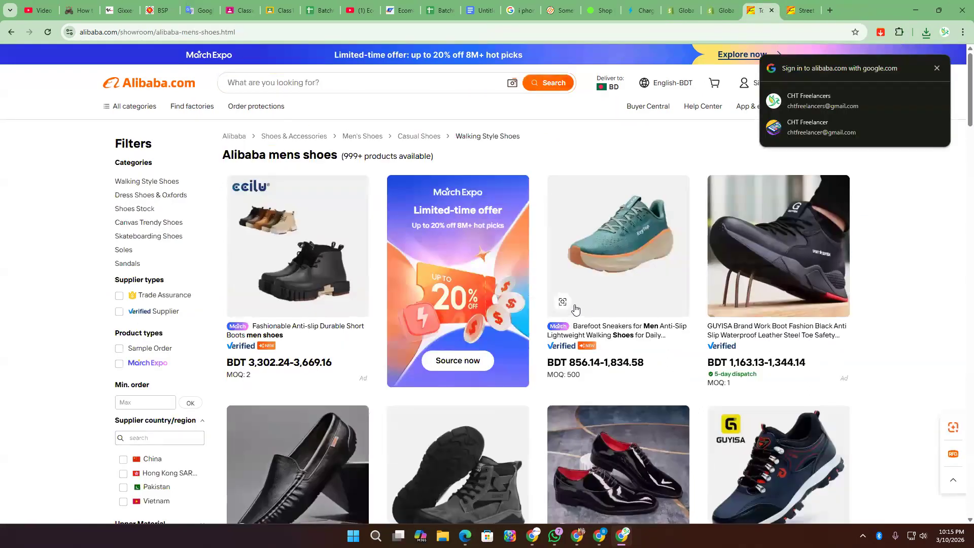
# - Go to page 3 of the Alibaba mens shoes listing and examine its products for a suitable shoe
pyautogui.scroll(-20, 575, 308)
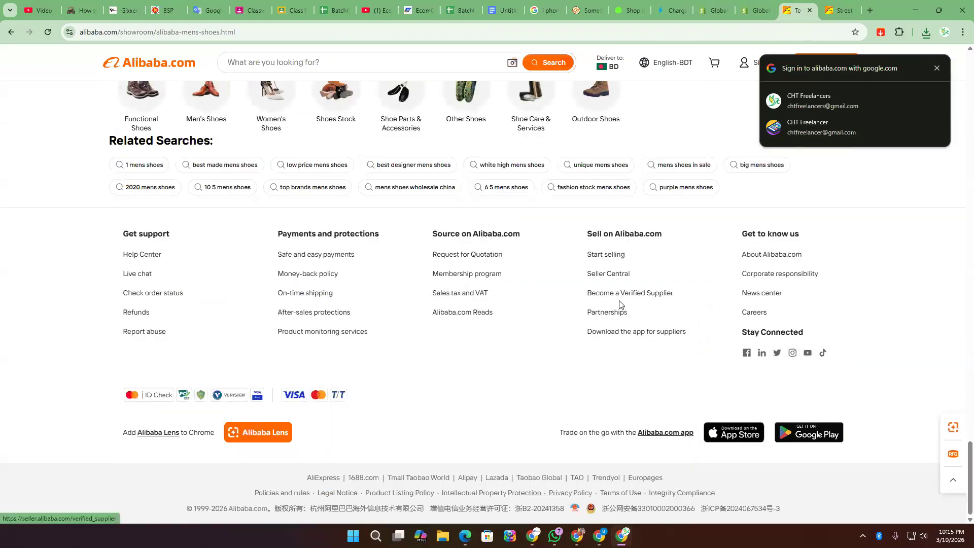
pyautogui.scroll(4, 620, 304)
pyautogui.click(518, 238)
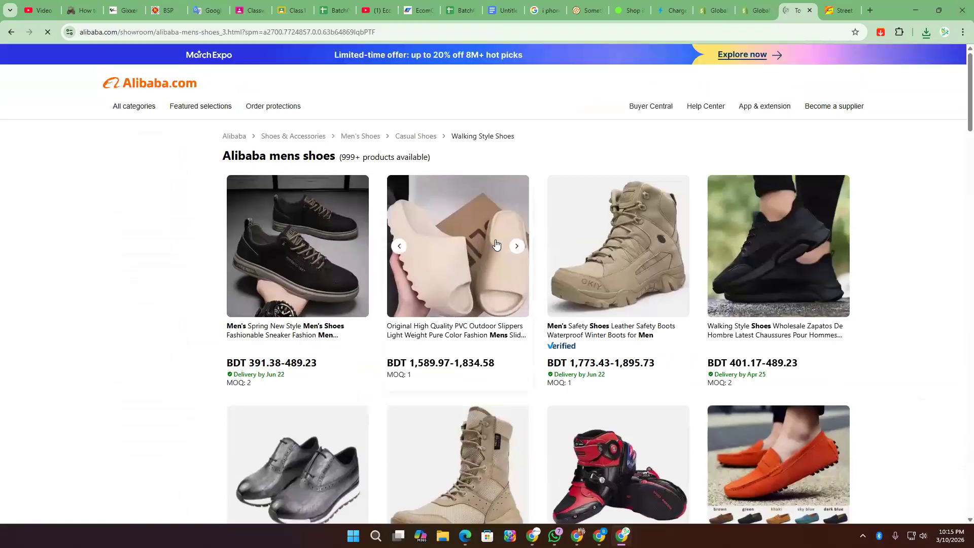
pyautogui.scroll(-8, 498, 246)
pyautogui.scroll(-5, 498, 246)
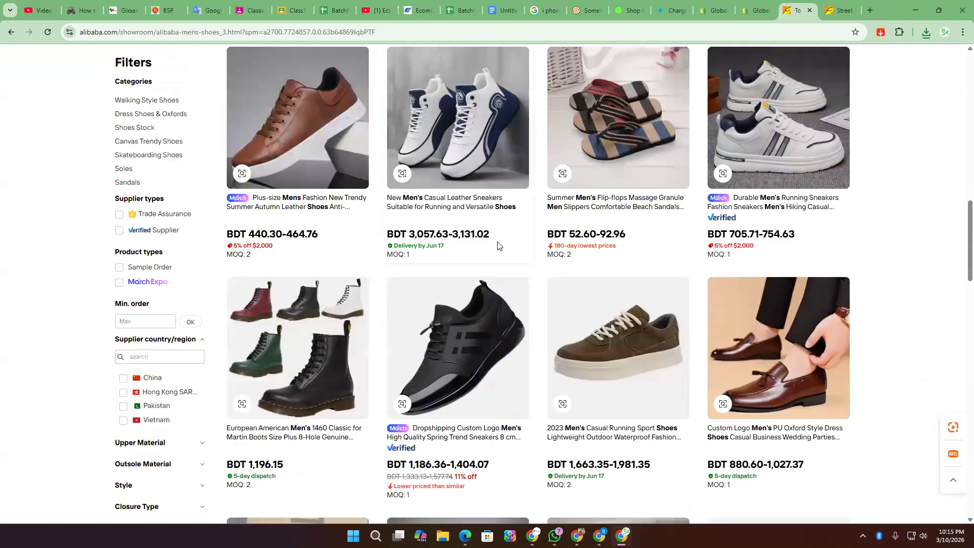
pyautogui.scroll(-8, 497, 246)
pyautogui.scroll(-4, 498, 246)
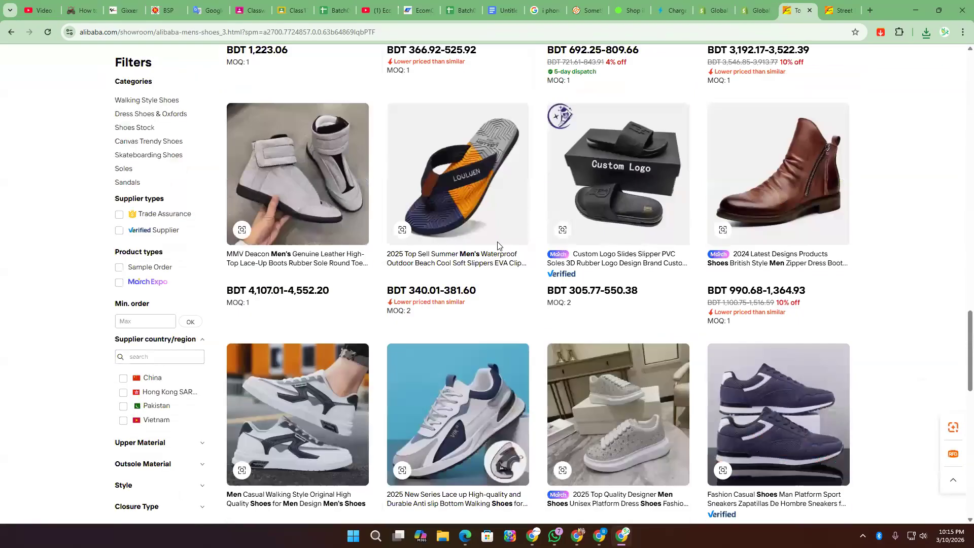
pyautogui.scroll(20, 440, 181)
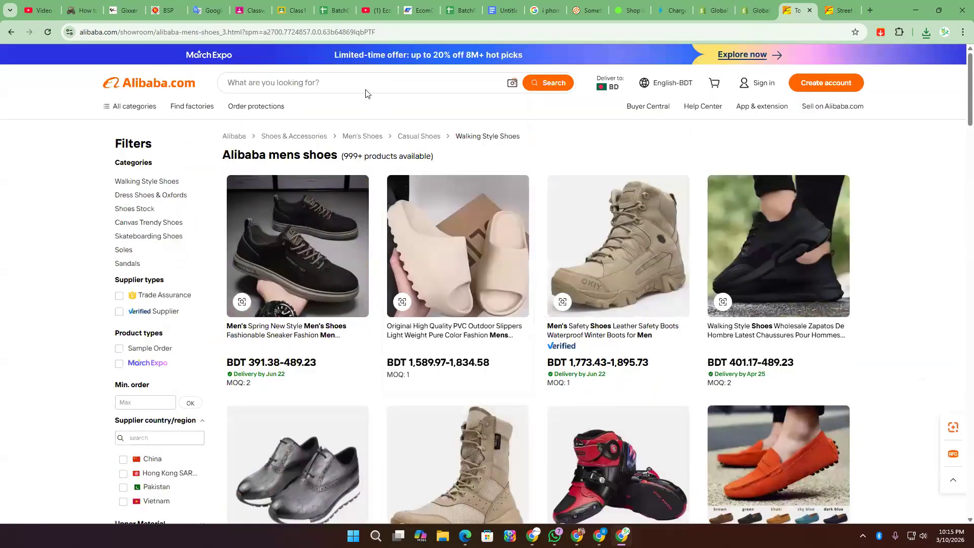
# - Search Alibaba for the suggested term "jorda retro 4"
pyautogui.doubleClick(195, 92)
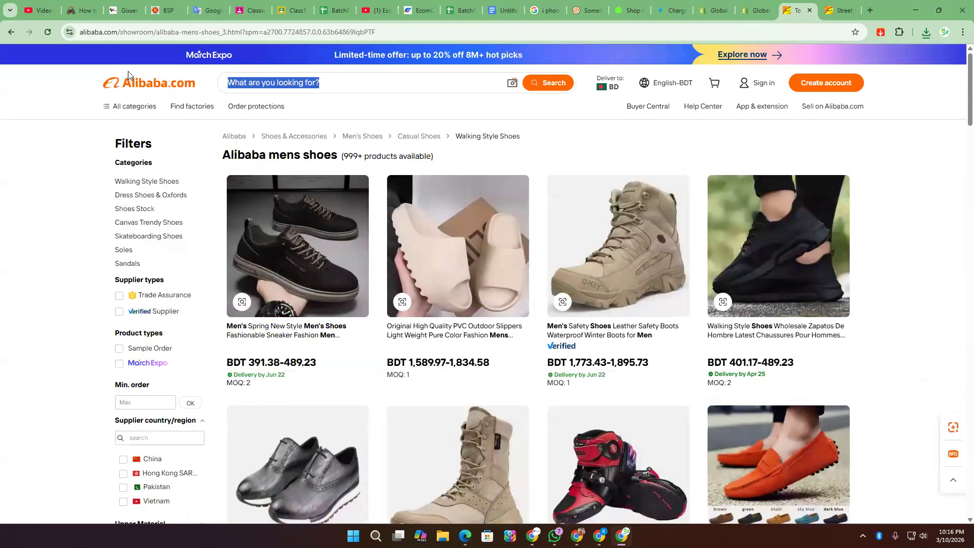
pyautogui.click(330, 85)
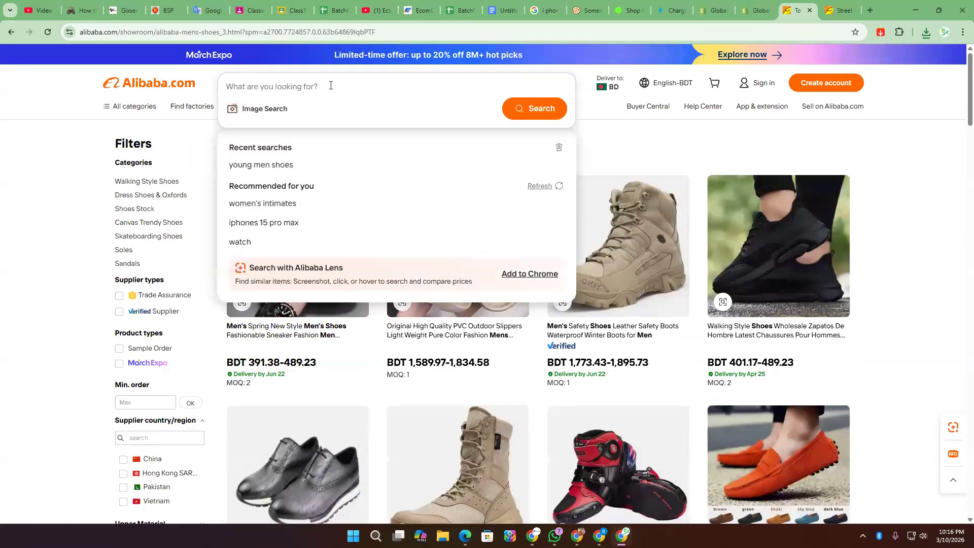
pyautogui.write('jordan')
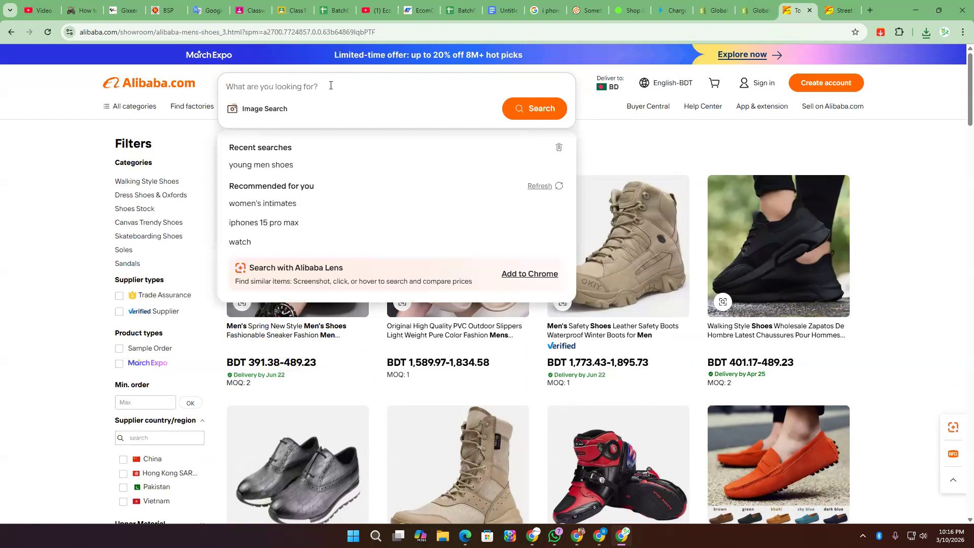
pyautogui.write('jo')
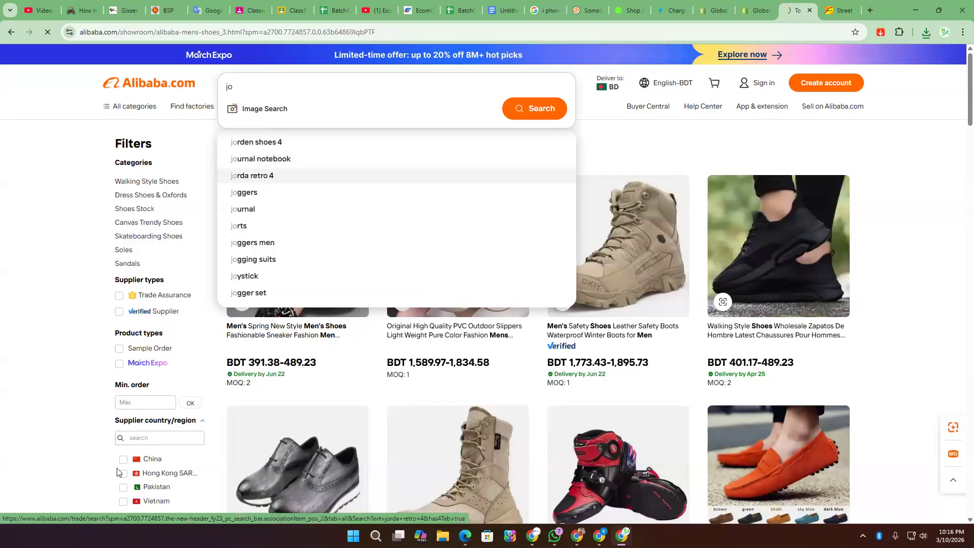
pyautogui.click(269, 179)
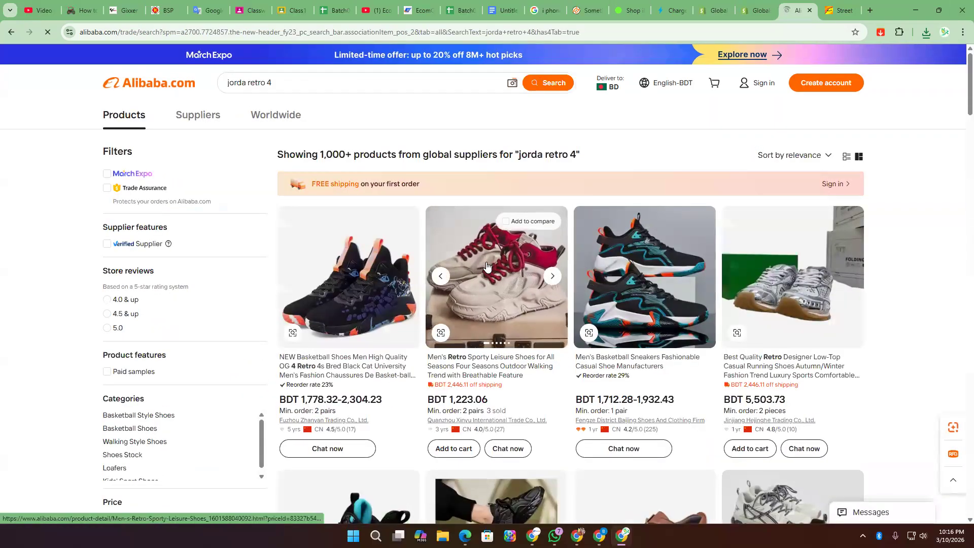
# - Open the beige and red Men's Retro Sporty Leisure Shoes product in a new tab
pyautogui.scroll(-5, 484, 253)
pyautogui.scroll(5, 487, 238)
pyautogui.rightClick(490, 235)
pyautogui.click(528, 245)
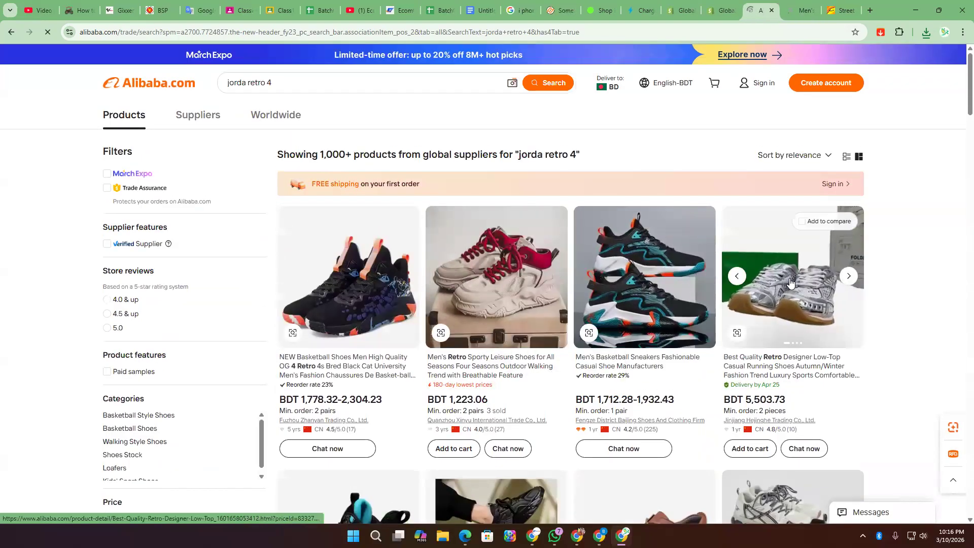
# - Find the red and white Men's Retro Sports Mesh Breathable shoes further down the results and open the product
pyautogui.scroll(-15, 759, 284)
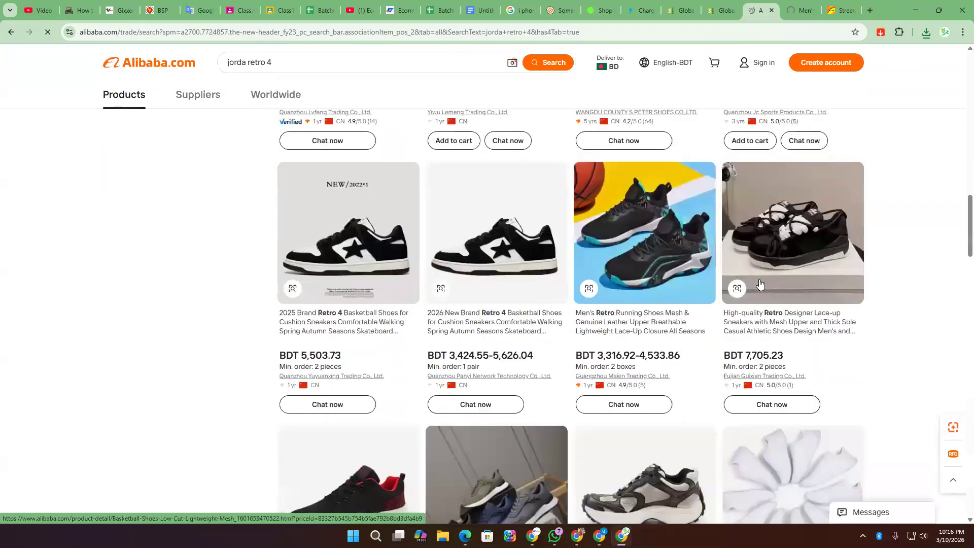
pyautogui.scroll(-5, 759, 284)
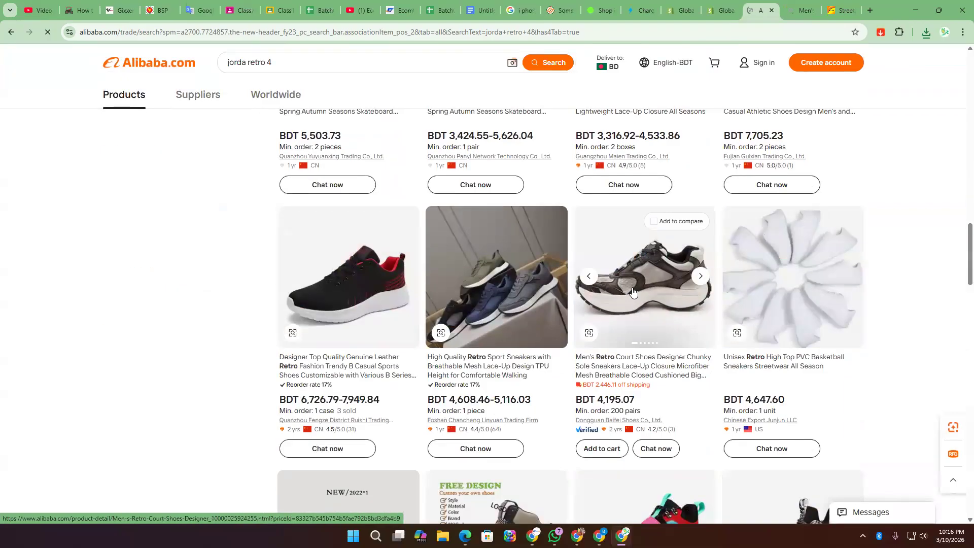
pyautogui.scroll(-4, 633, 292)
pyautogui.scroll(-8, 633, 292)
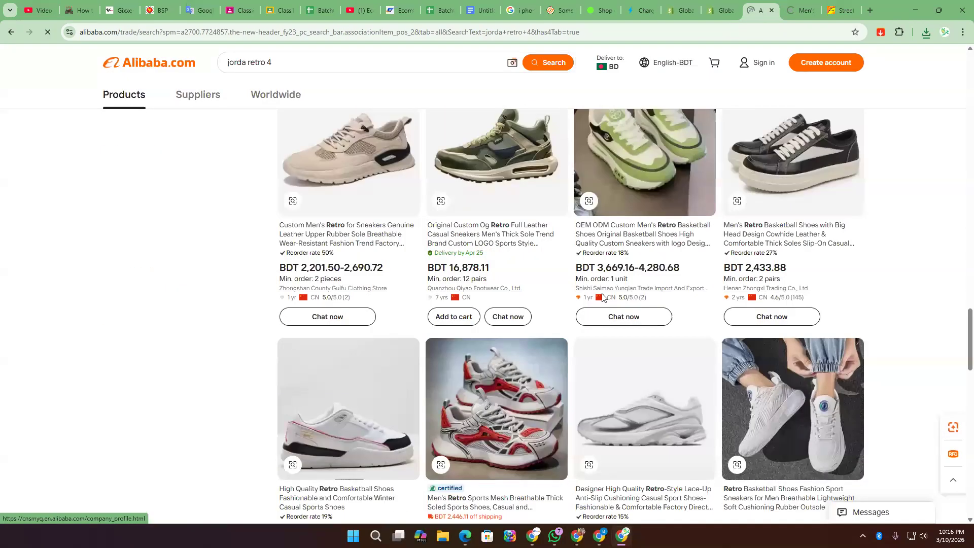
pyautogui.click(488, 426)
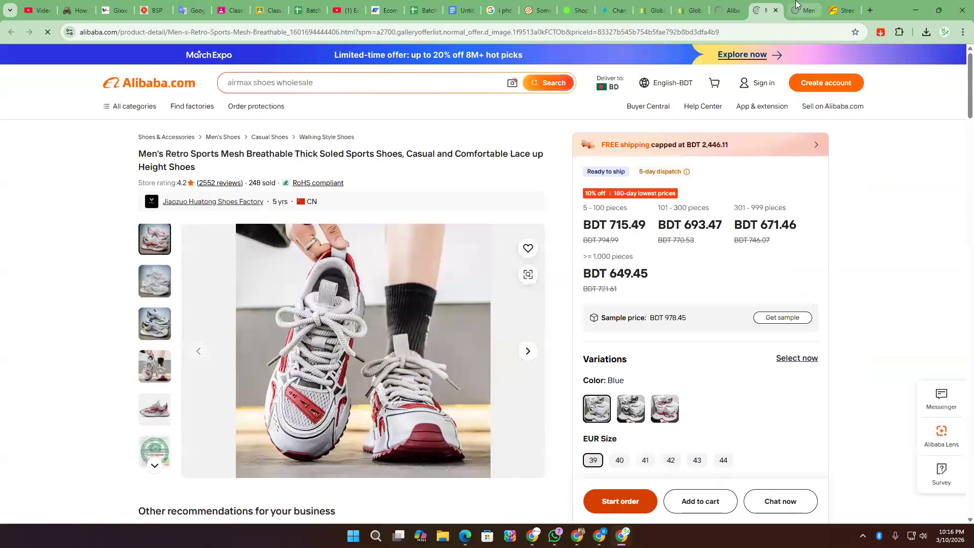
# - Save the image of the beige and red Sporty Leisure shoes standing on logs as a JPEG in Downloads
pyautogui.hotkey('ctrl', 'Tab')
pyautogui.click(421, 350)
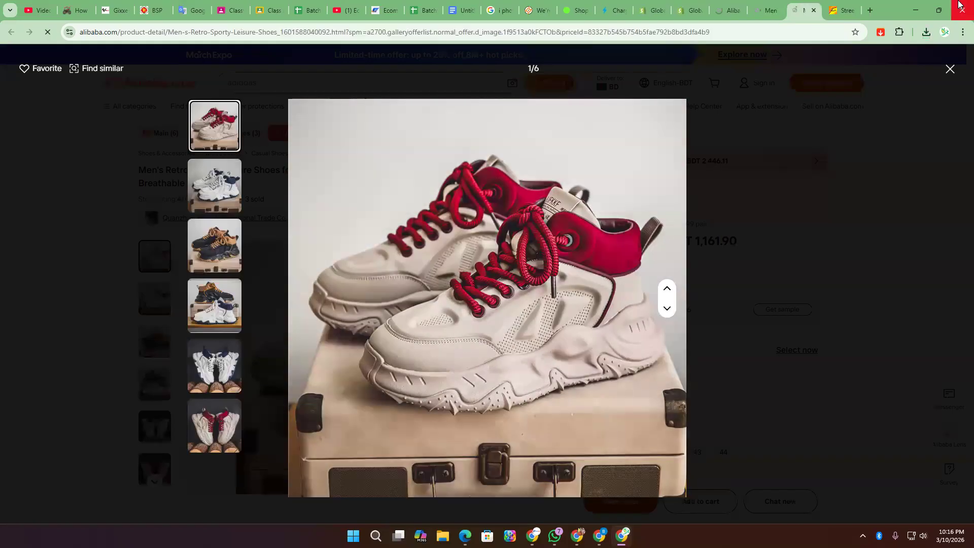
pyautogui.moveTo(224, 256)
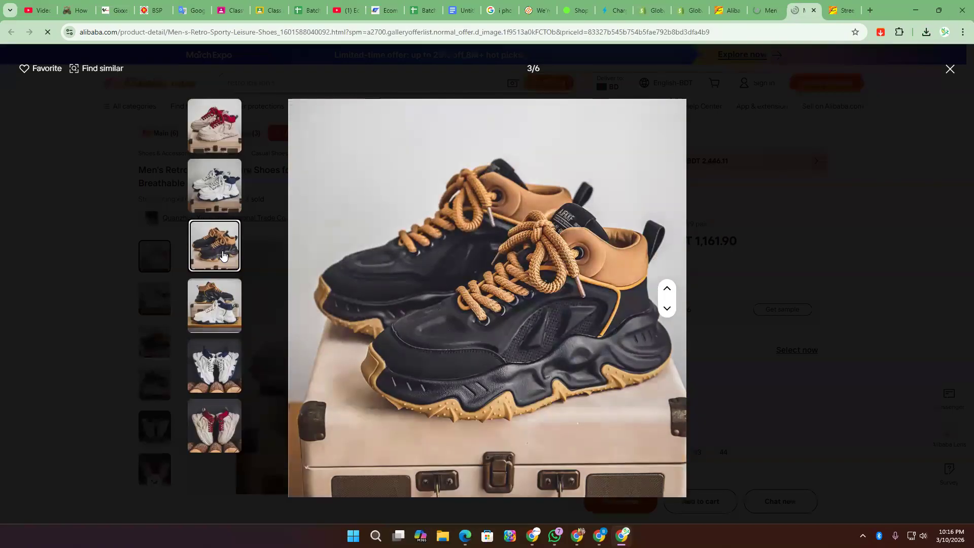
pyautogui.moveTo(218, 422)
pyautogui.rightClick(474, 293)
pyautogui.click(483, 312)
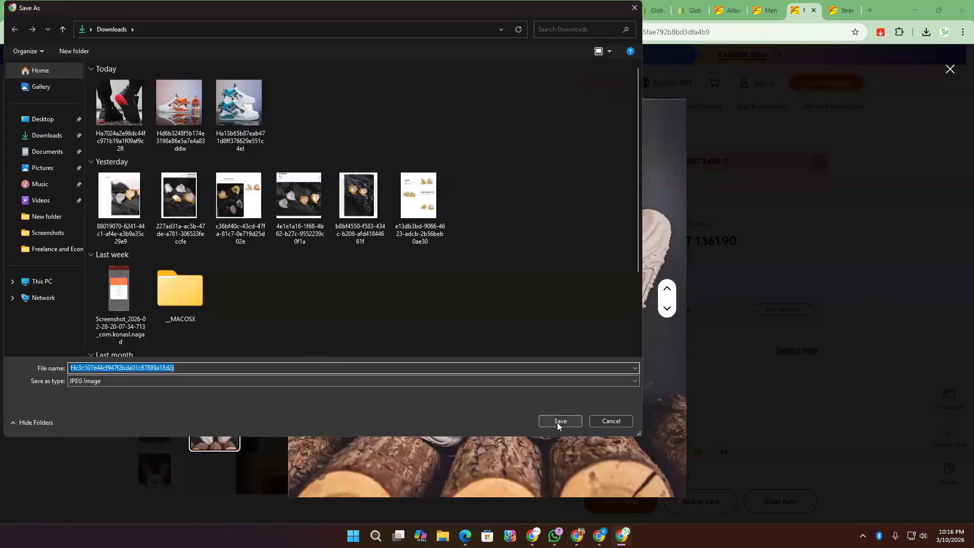
pyautogui.click(560, 420)
# - Save the Sporty Leisure product's fourth image, showing the black and white pairs together, to Downloads
pyautogui.moveTo(214, 365)
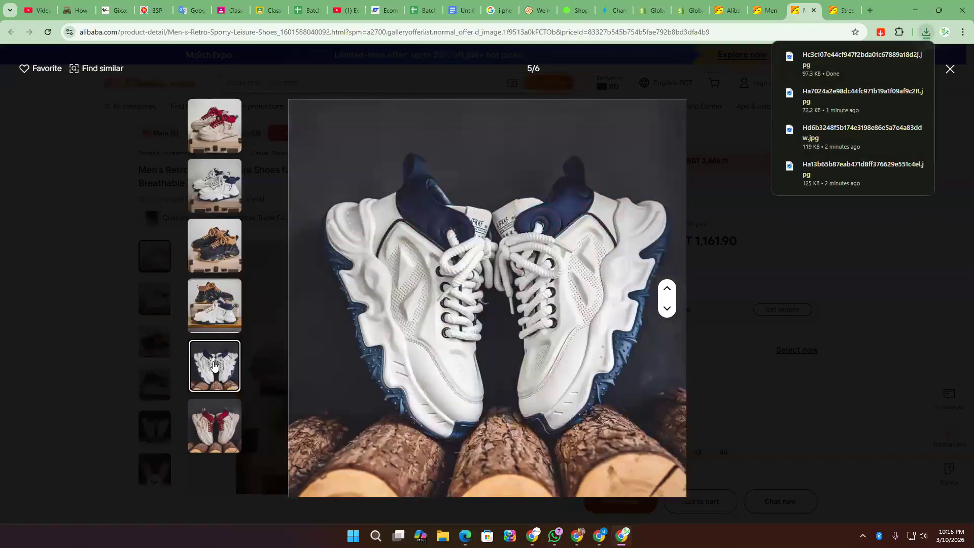
pyautogui.moveTo(214, 304)
pyautogui.rightClick(499, 242)
pyautogui.click(506, 261)
pyautogui.press('Return')
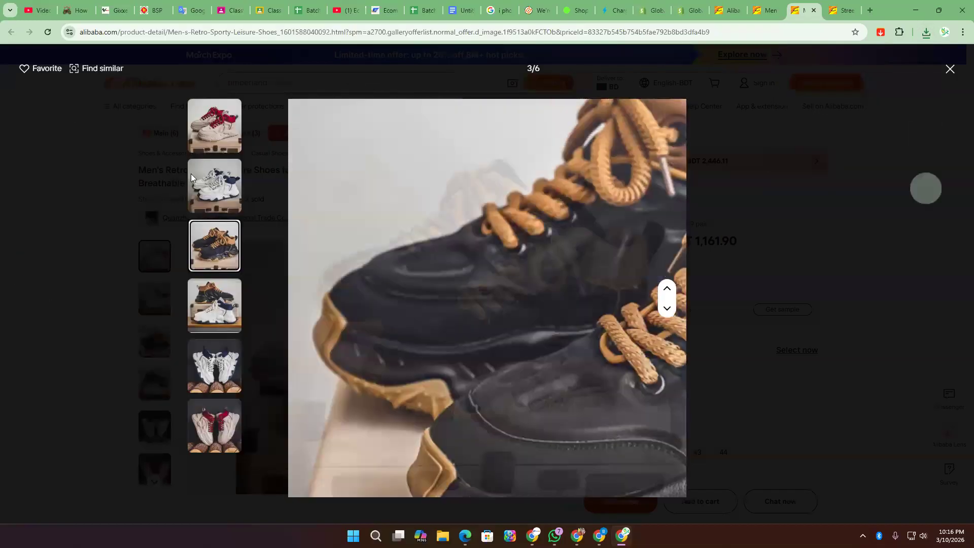
# - Save the product's image of the white and navy shoes on the suitcase to Downloads
pyautogui.moveTo(222, 141)
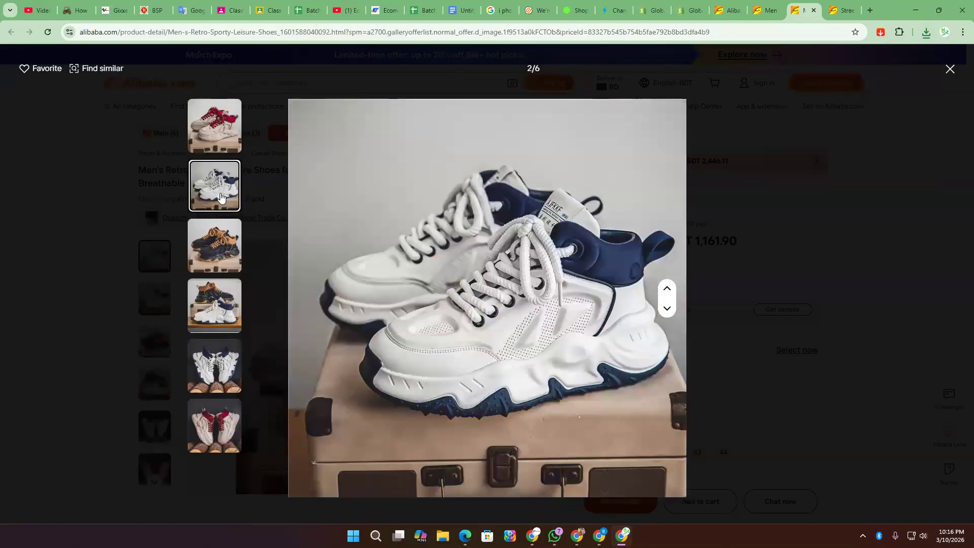
pyautogui.moveTo(217, 245)
pyautogui.moveTo(217, 187)
pyautogui.rightClick(503, 216)
pyautogui.click(509, 239)
pyautogui.press('Return')
# - Save the worn red and white shoes image from the Men's Retro Sports Mesh Breathable product to Downloads
pyautogui.click(767, 10)
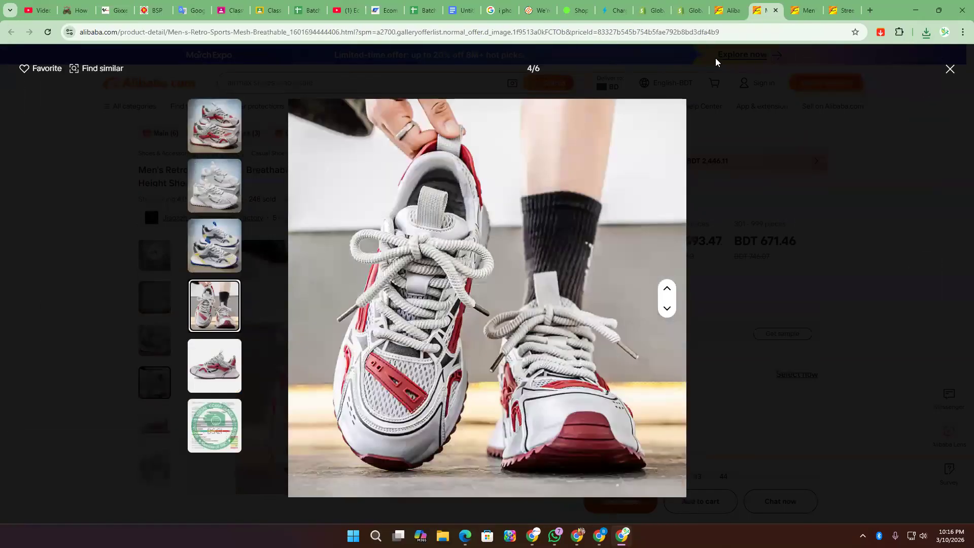
pyautogui.rightClick(429, 243)
pyautogui.click(450, 265)
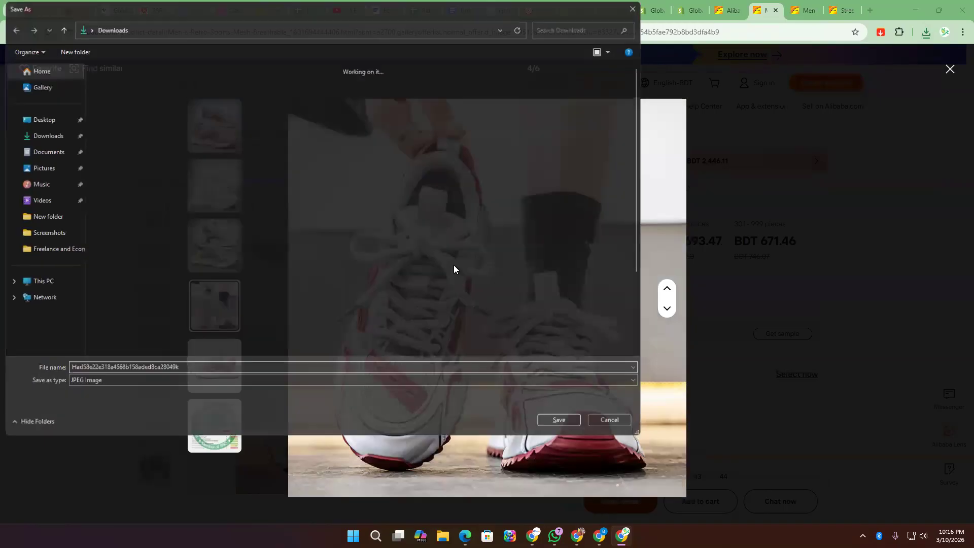
pyautogui.press('Return')
# - Save the mesh product's first image, showing the red and white pair, and close the image viewer
pyautogui.moveTo(215, 368)
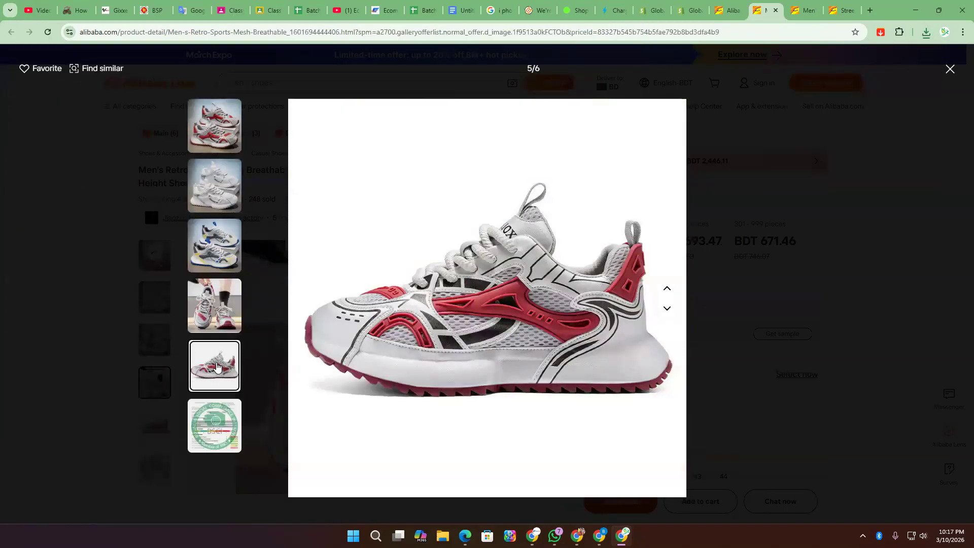
pyautogui.moveTo(205, 129)
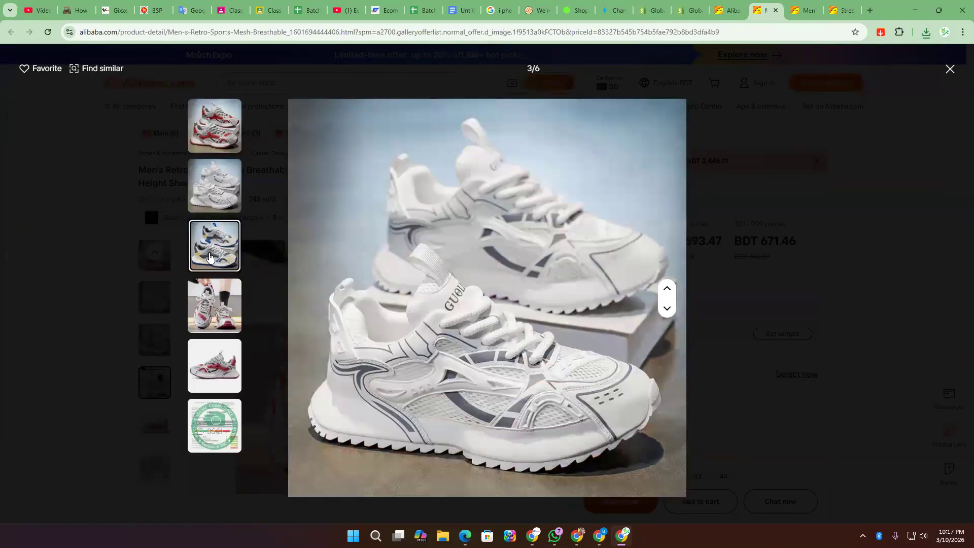
pyautogui.moveTo(211, 257)
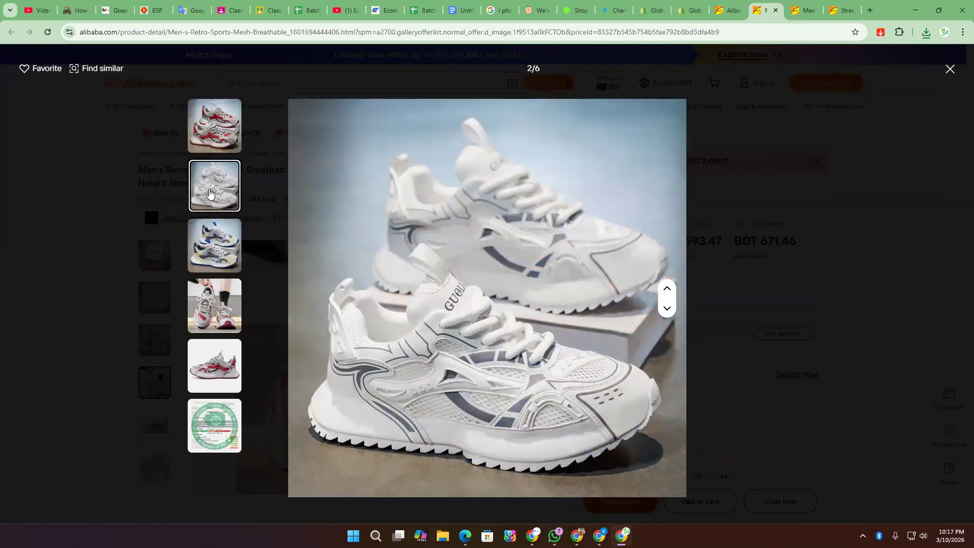
pyautogui.rightClick(484, 255)
pyautogui.click(507, 299)
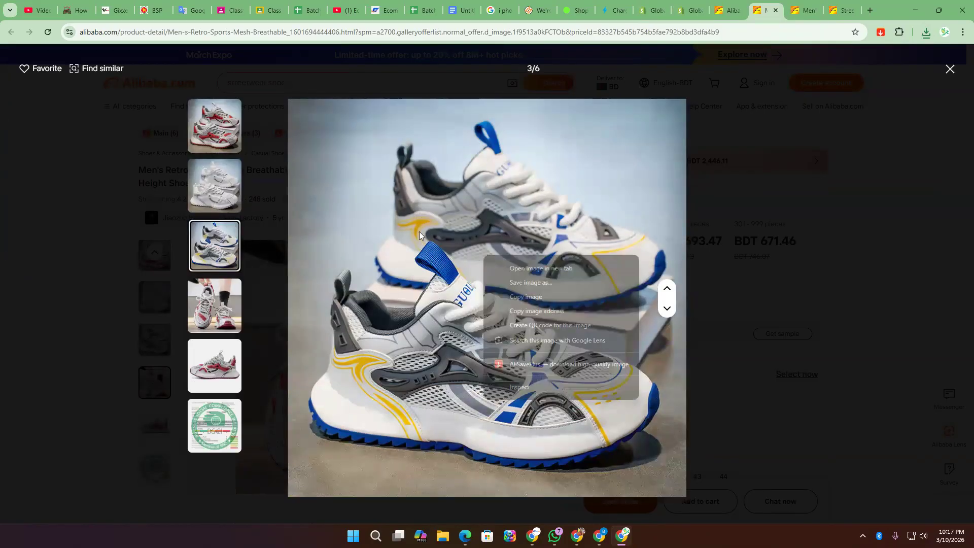
pyautogui.moveTo(223, 135)
pyautogui.rightClick(490, 256)
pyautogui.click(512, 281)
pyautogui.press('Return')
pyautogui.click(950, 69)
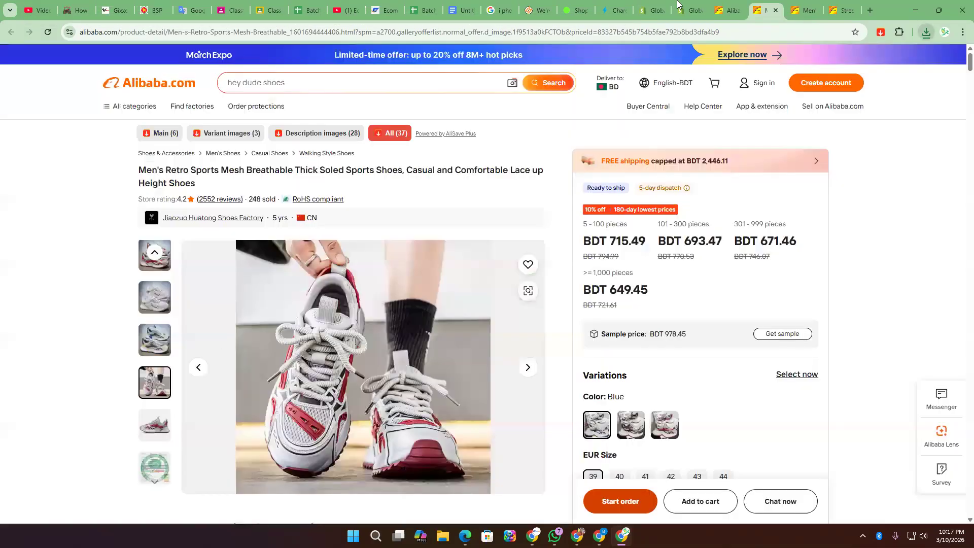
# - Switch to the Shopify theme editor and examine the home page's image banner section and its blocks
pyautogui.click(690, 10)
pyautogui.scroll(5, 507, 304)
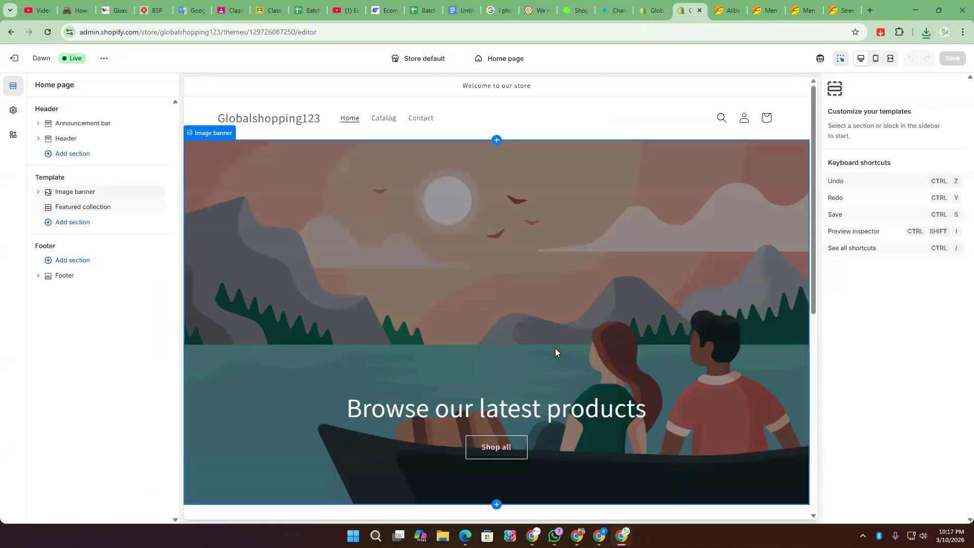
pyautogui.click(473, 255)
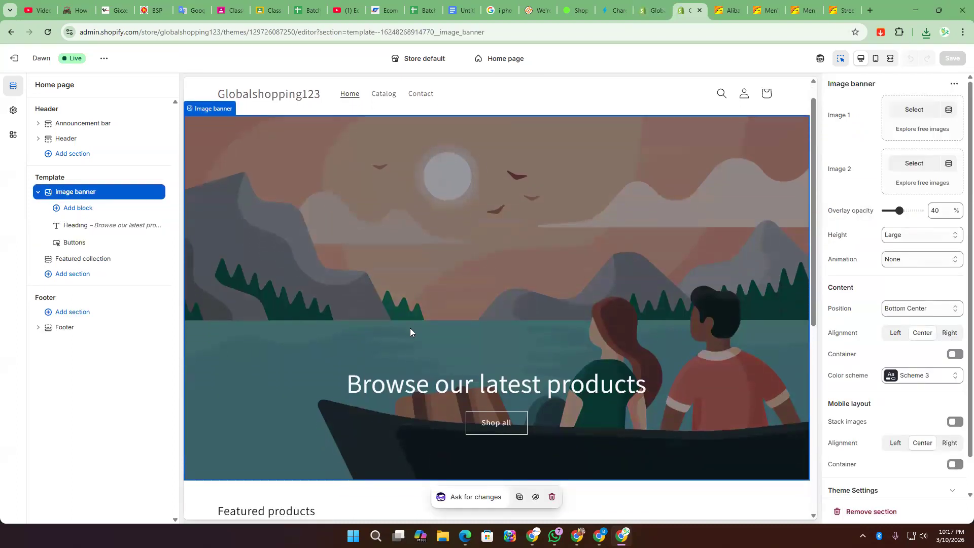
pyautogui.scroll(1, 445, 224)
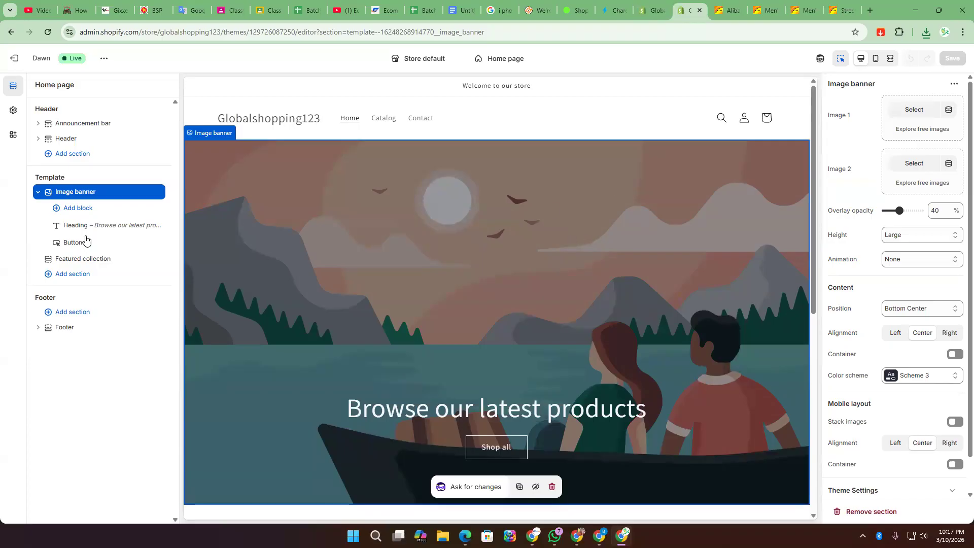
pyautogui.click(66, 194)
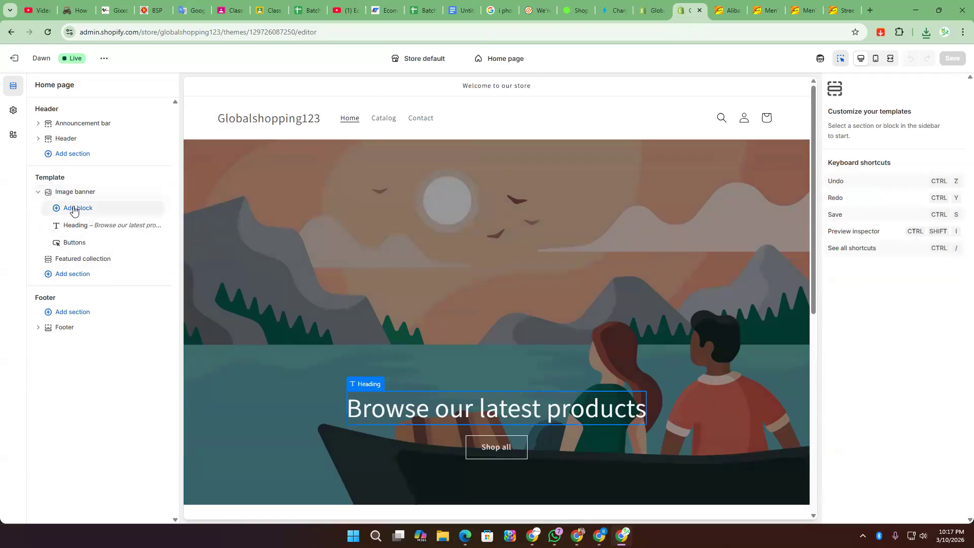
pyautogui.click(50, 196)
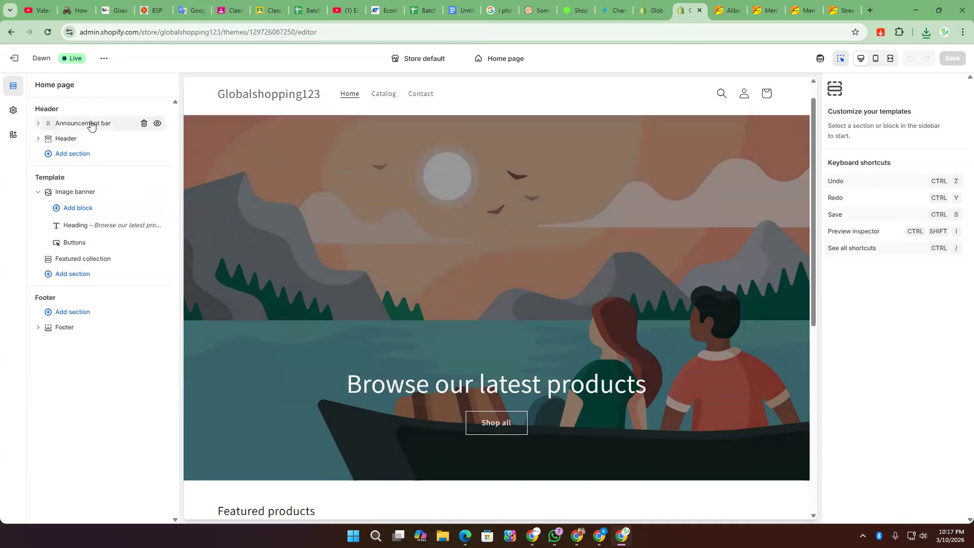
pyautogui.scroll(1, 443, 194)
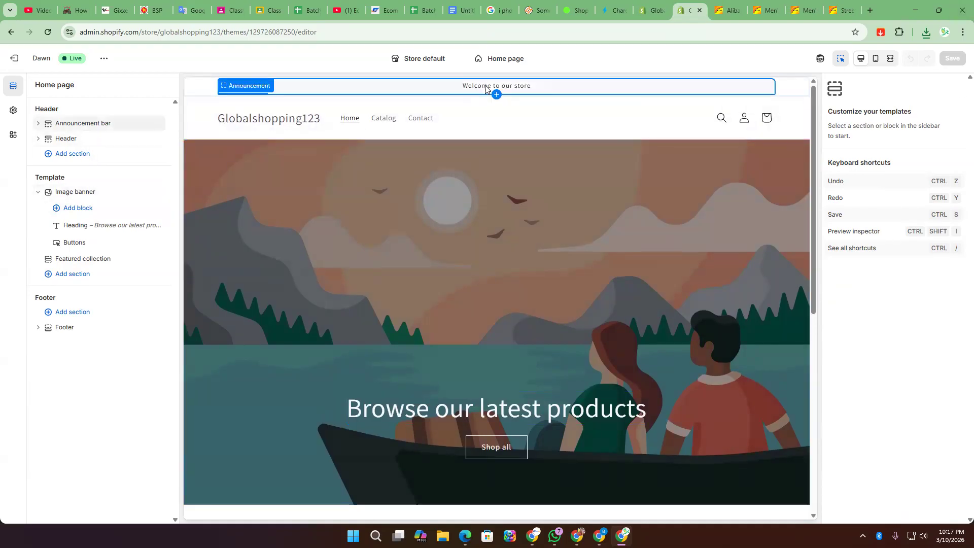
# - Hide the announcement bar on the home page and show it again
pyautogui.click(64, 124)
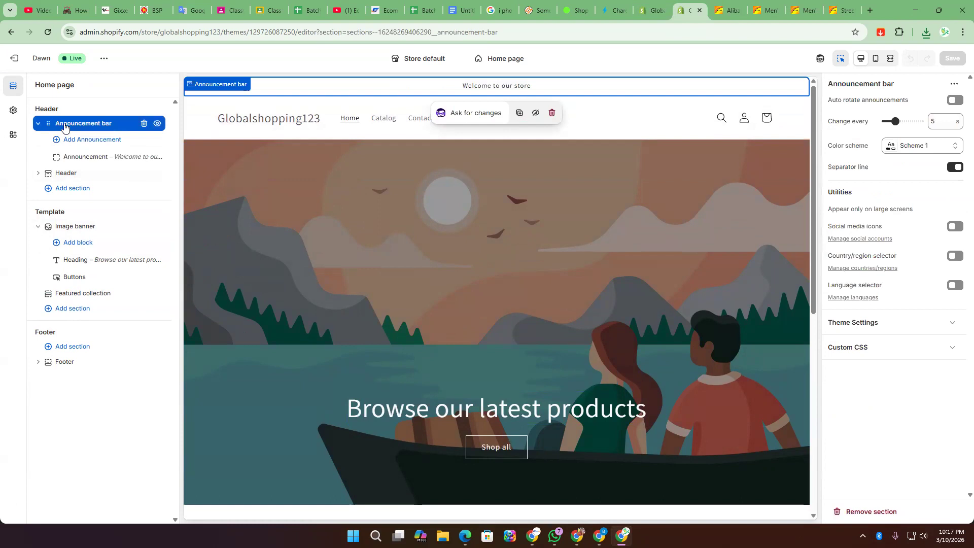
pyautogui.click(84, 158)
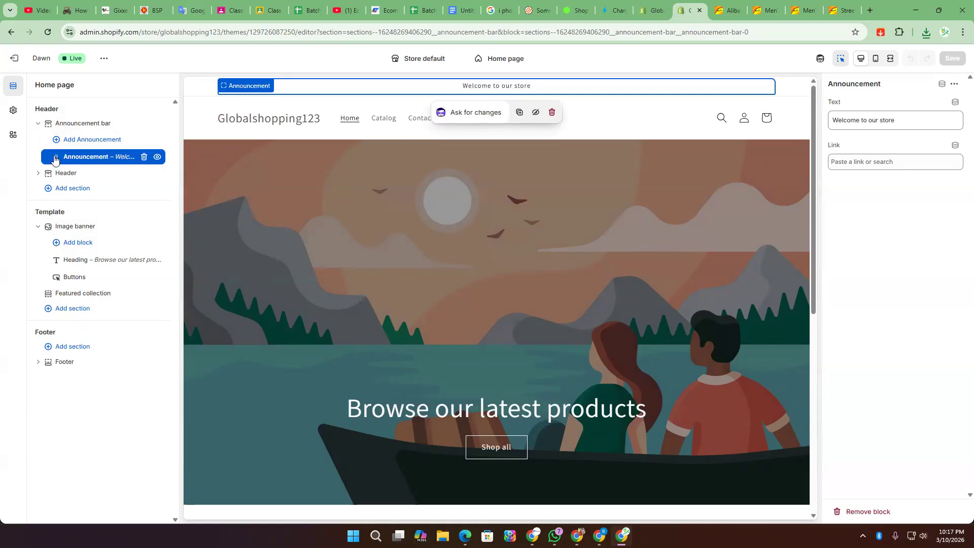
pyautogui.click(79, 125)
pyautogui.click(157, 124)
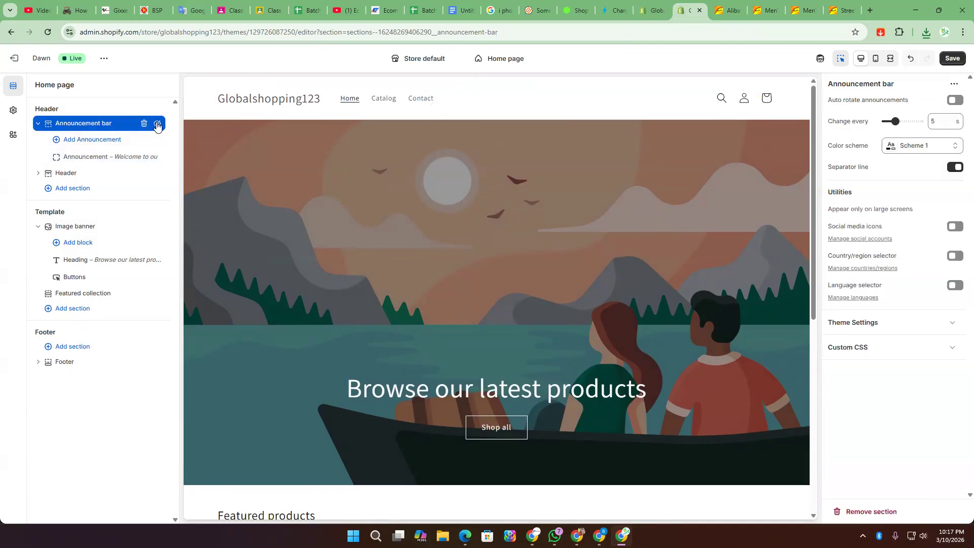
pyautogui.click(157, 125)
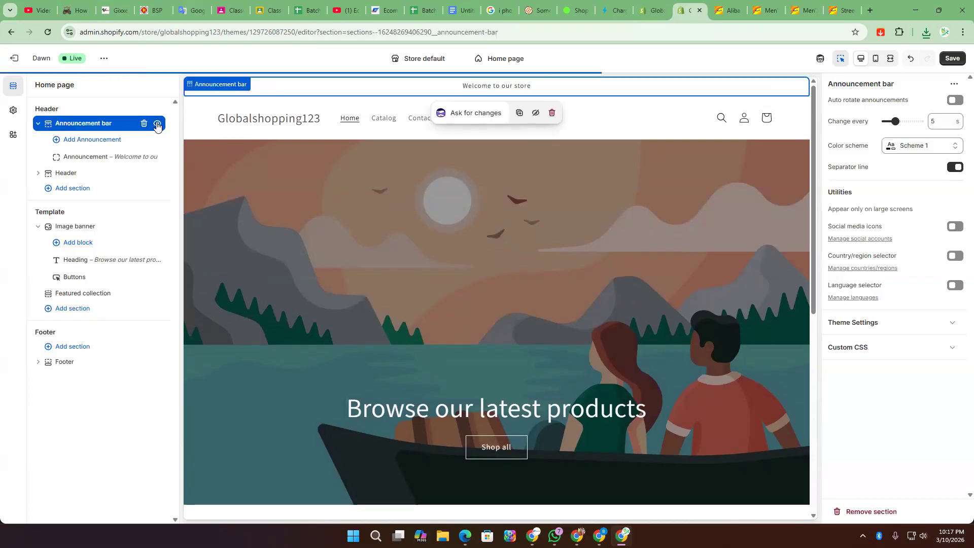
pyautogui.click(38, 124)
pyautogui.click(39, 123)
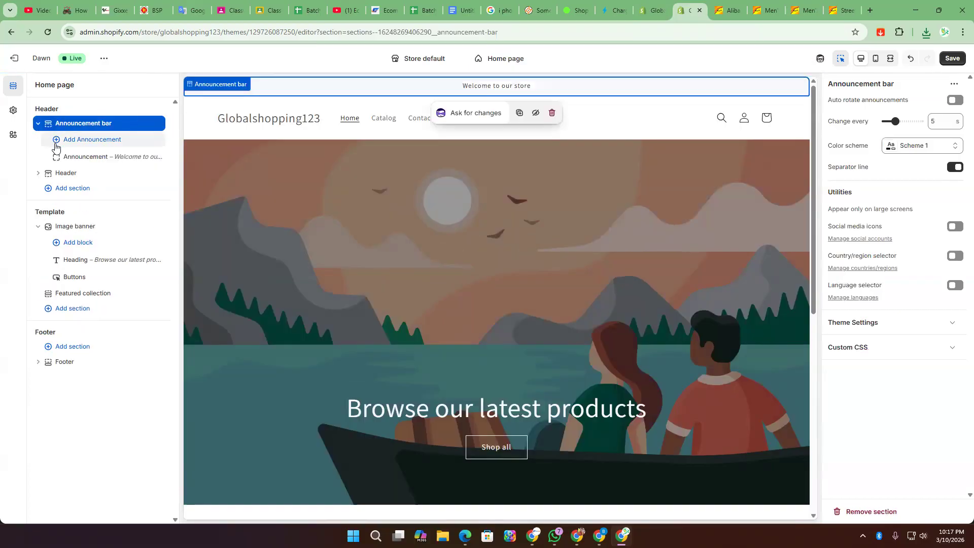
# - View the welcome announcement's settings and the theme-wide settings, and return to the home page sections
pyautogui.click(92, 158)
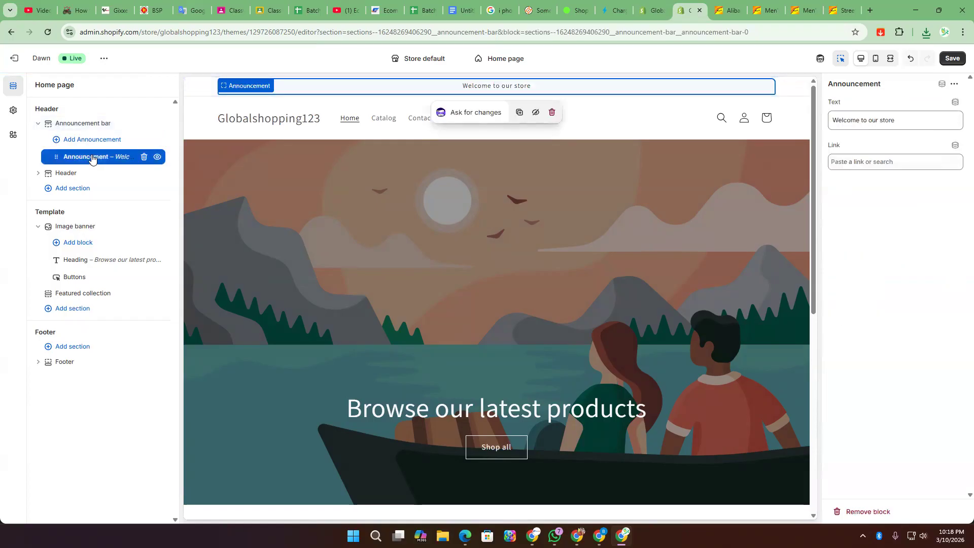
pyautogui.click(16, 108)
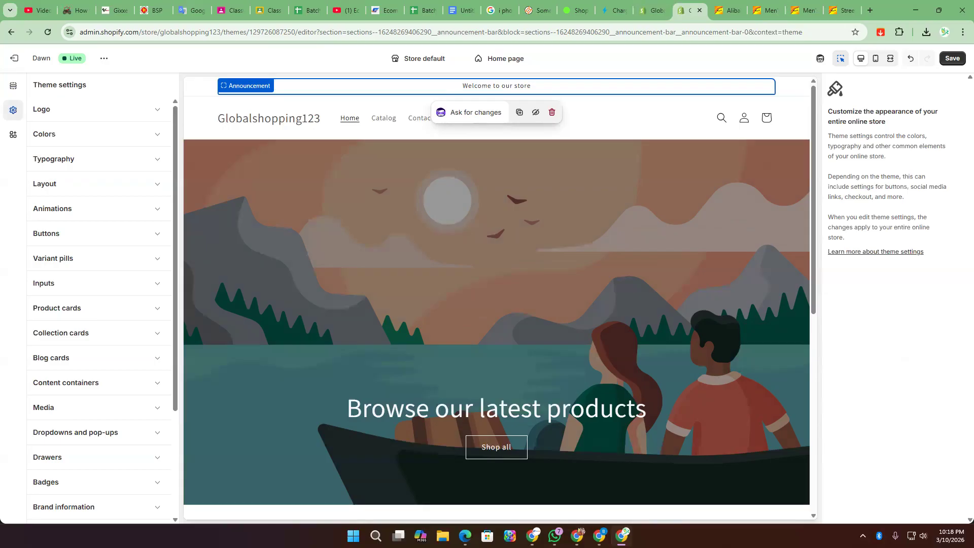
pyautogui.click(14, 85)
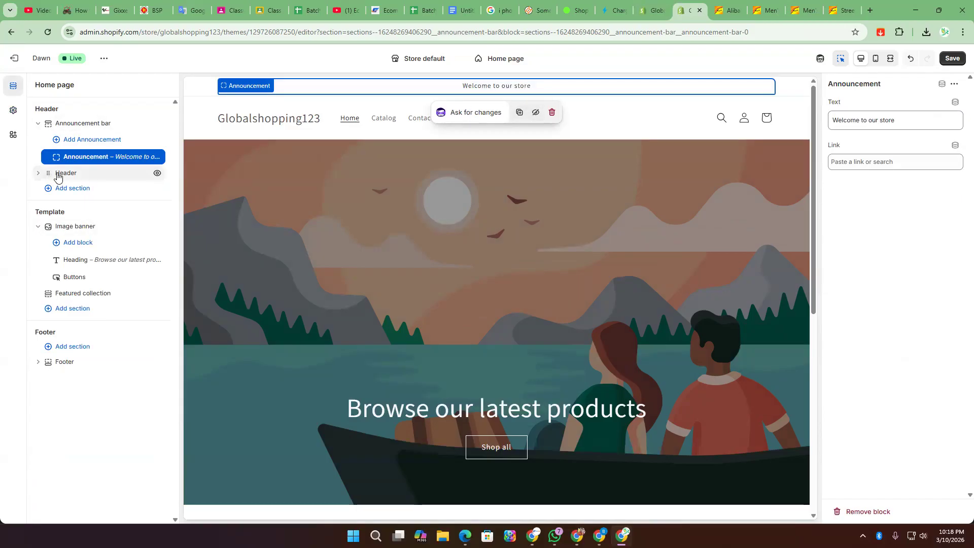
# - Add another announcement to the announcement bar and delete the duplicate one below it
pyautogui.click(71, 140)
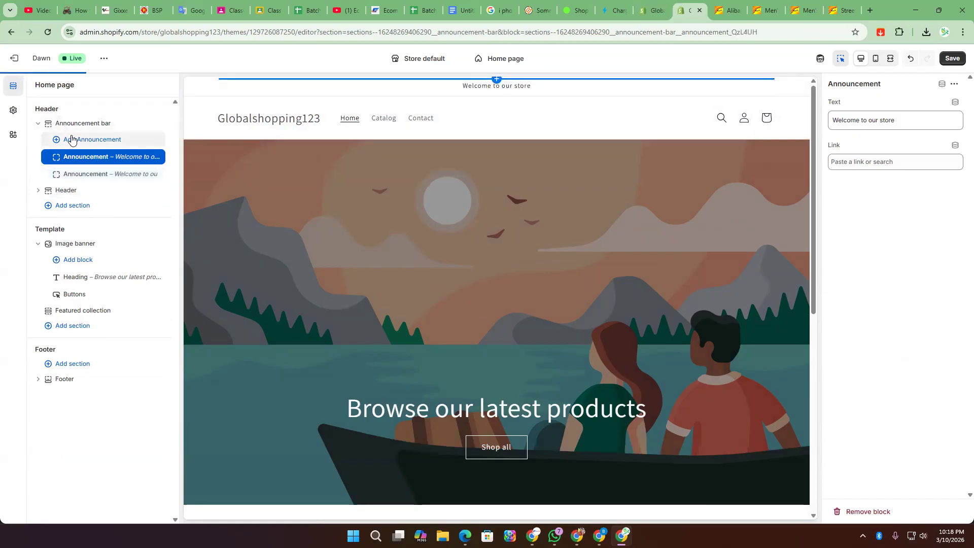
pyautogui.click(86, 174)
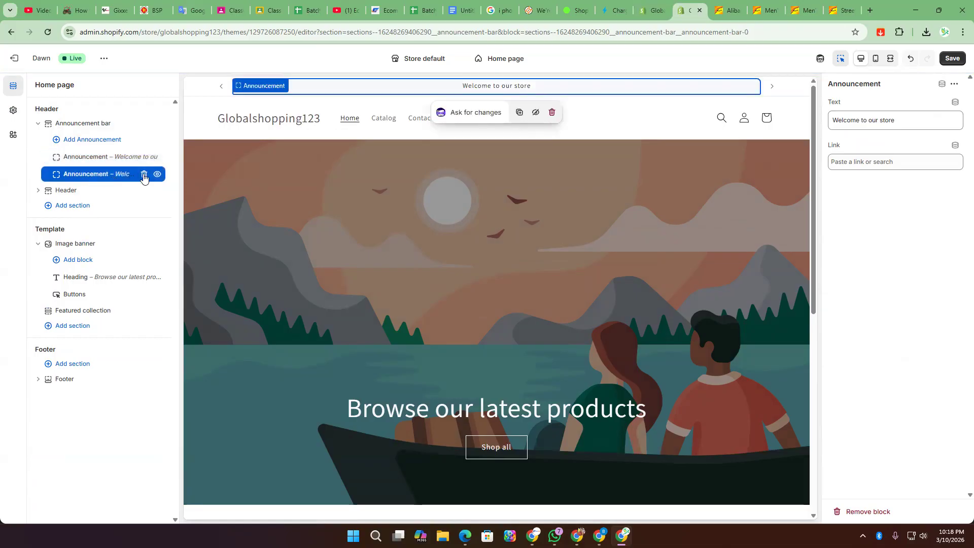
pyautogui.click(144, 174)
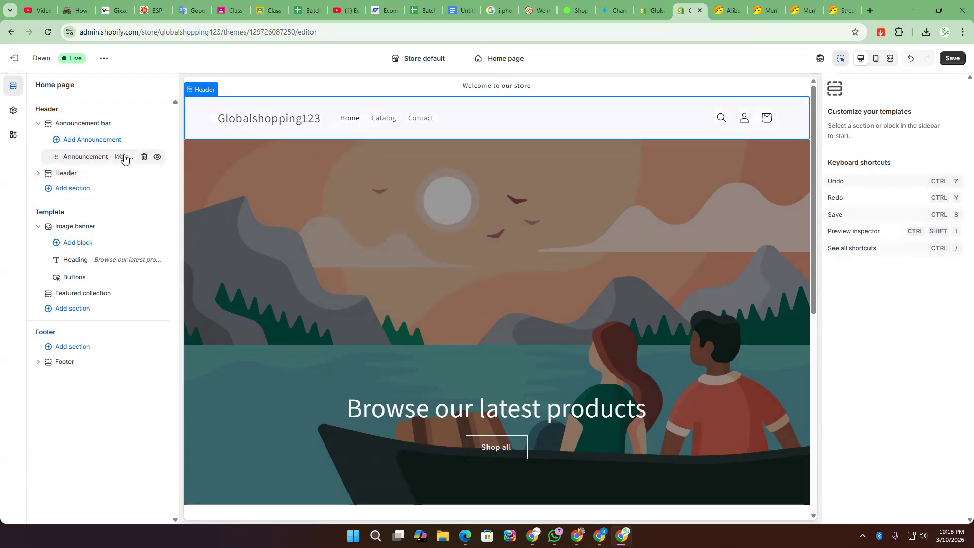
# - Set the remaining announcement's text to "Buy 2items to get free shipping"
pyautogui.click(125, 158)
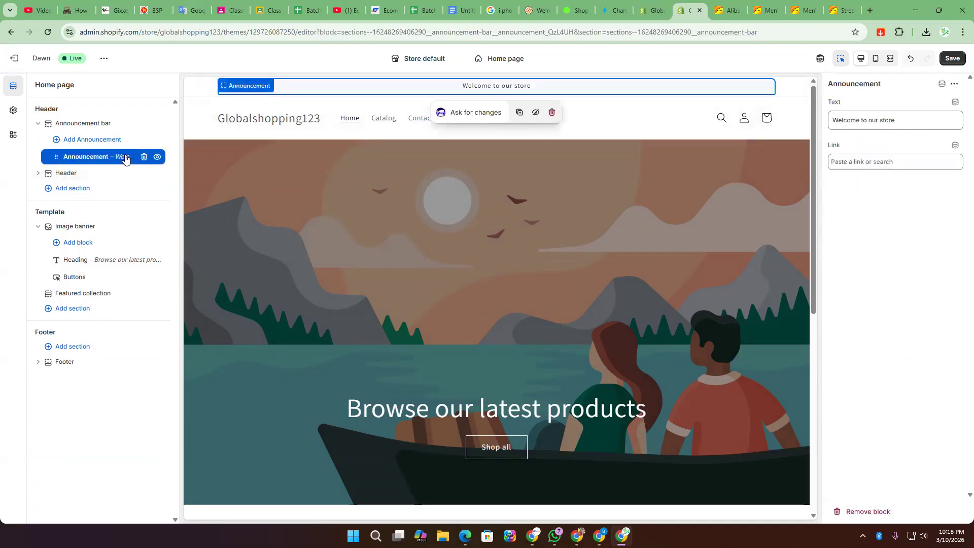
pyautogui.click(91, 158)
pyautogui.click(504, 91)
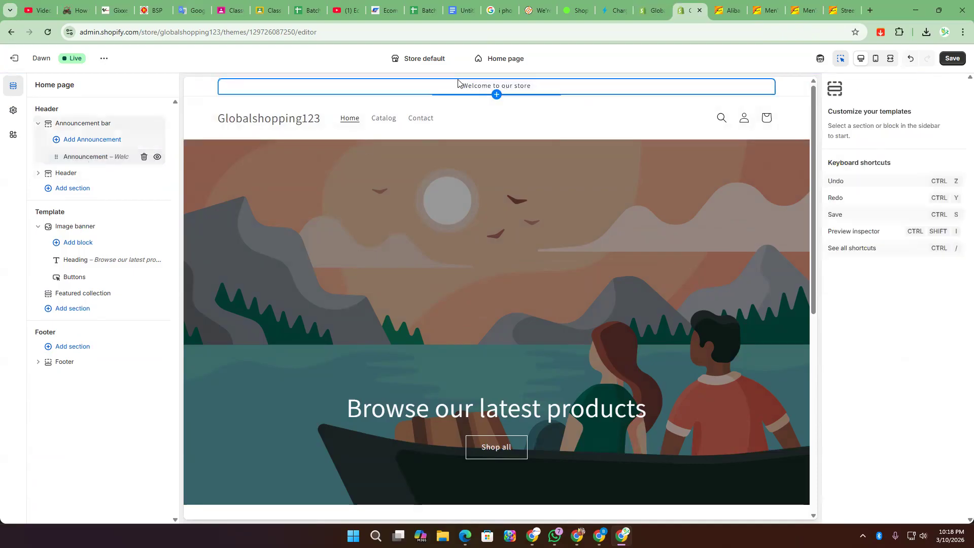
pyautogui.moveTo(899, 123); pyautogui.dragTo(829, 122)
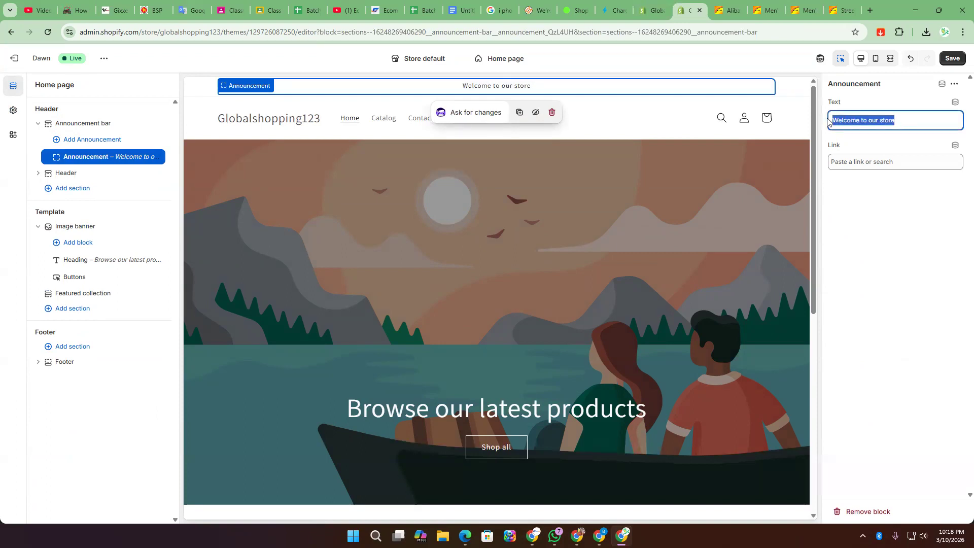
pyautogui.write('But')
pyautogui.press('BackSpace')
pyautogui.write('y 2')
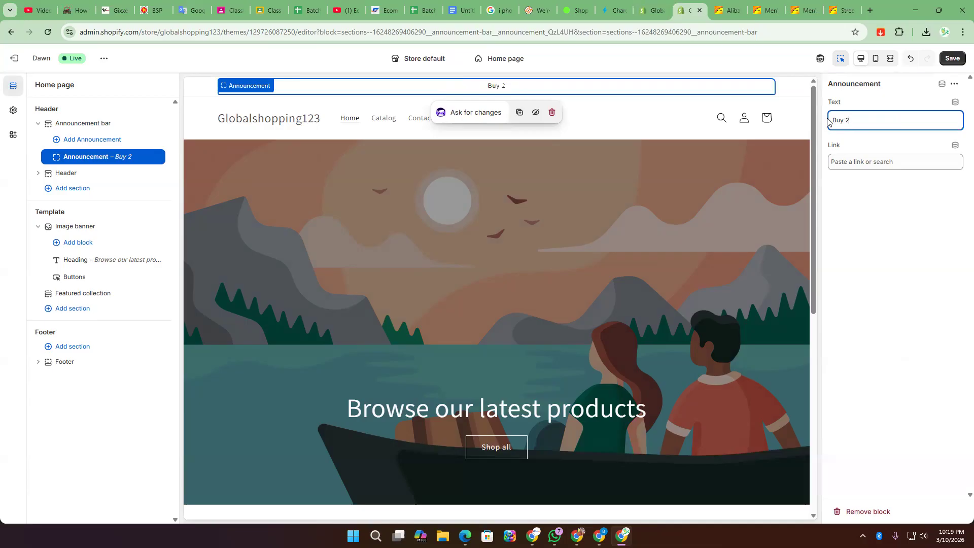
pyautogui.write('ems to get free shipping')
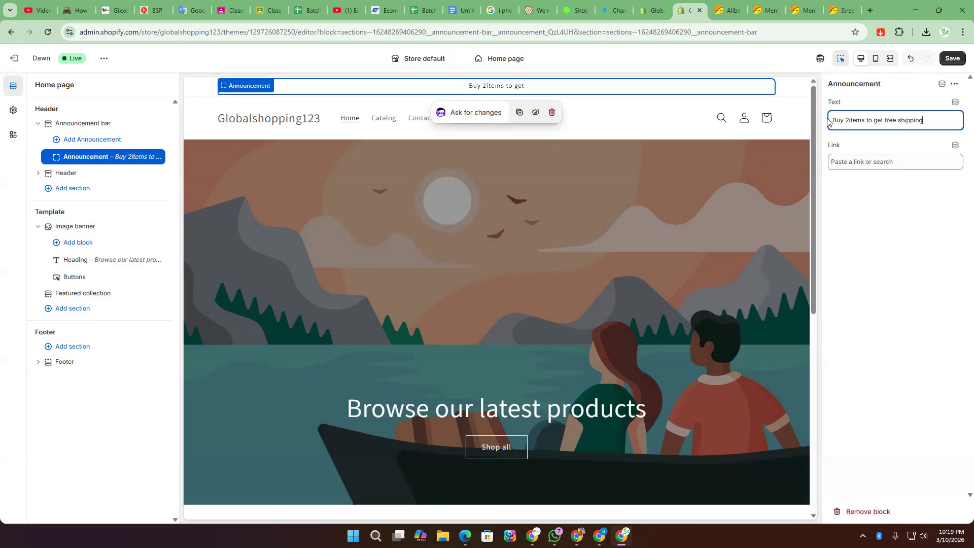
# - Correct the announcement text to "Buy 2 items to get free shipping" and open the Header section's settings
pyautogui.click(867, 190)
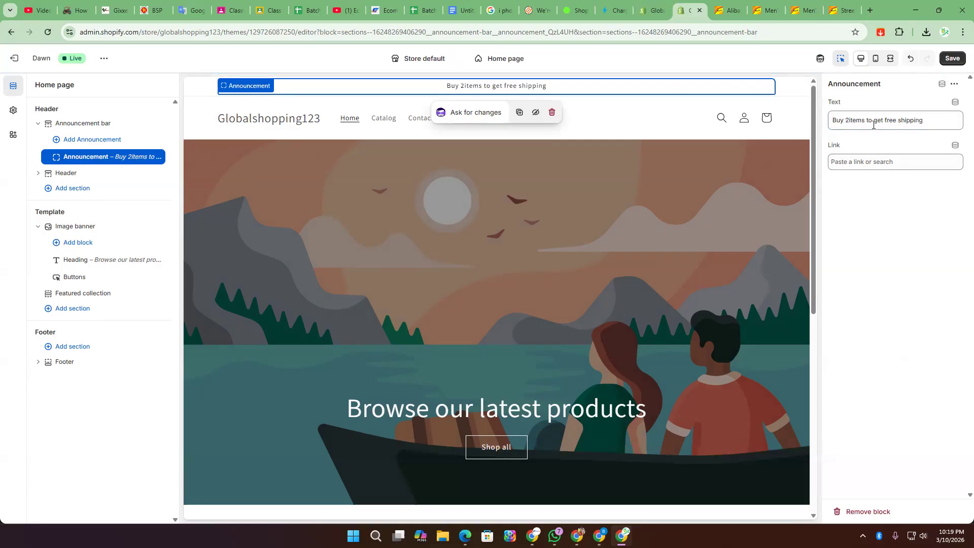
pyautogui.click(850, 122)
pyautogui.click(933, 251)
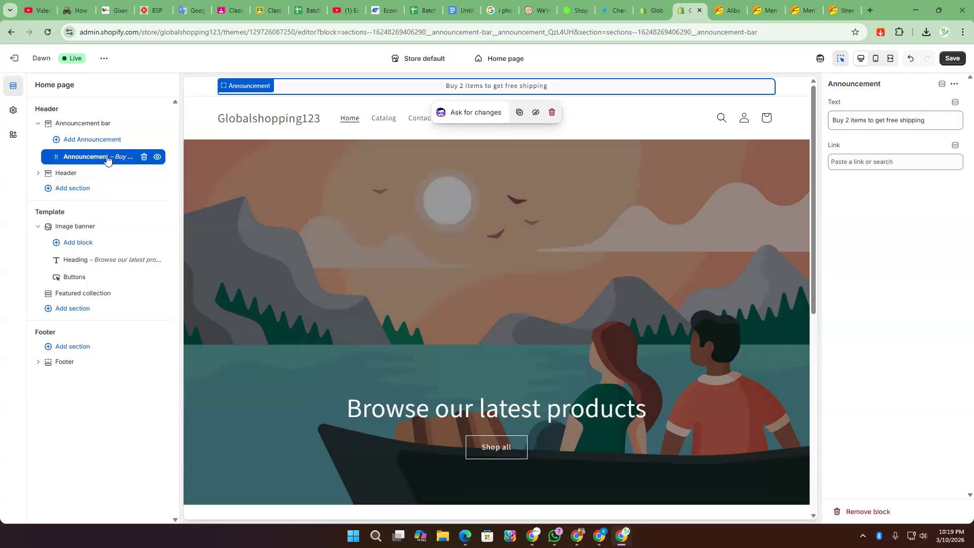
pyautogui.click(56, 176)
pyautogui.click(38, 174)
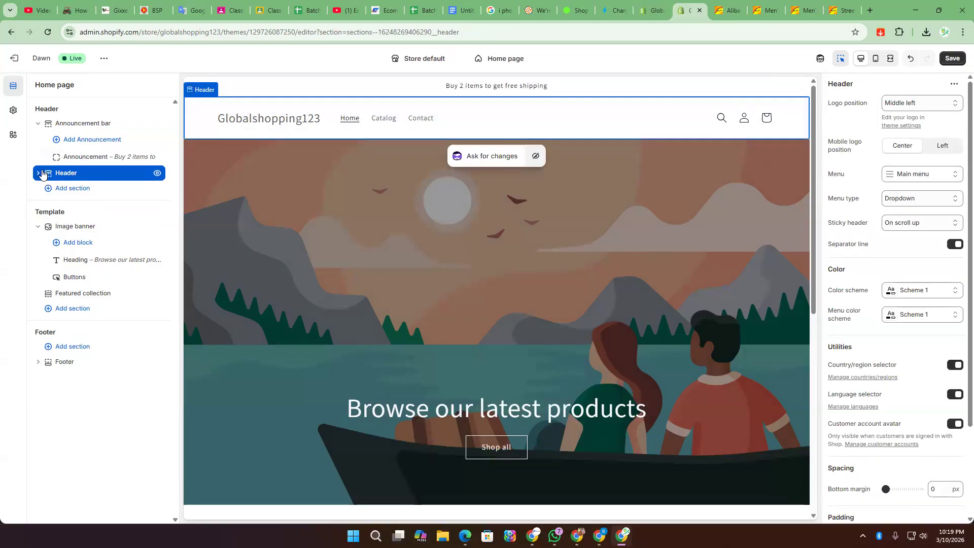
# - Upload the orange-and-white shoe photo from the Downloads folder and set it as the image banner's Image 1
pyautogui.click(75, 225)
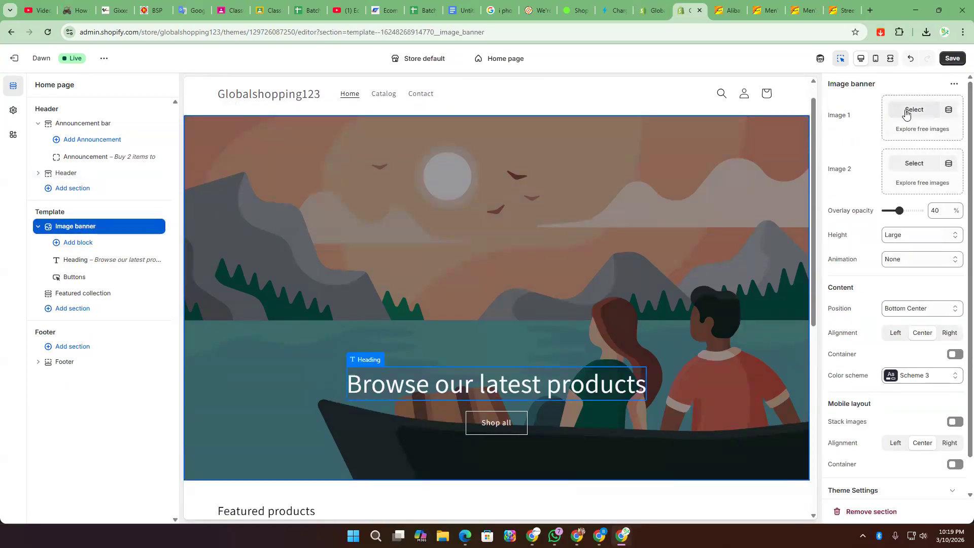
pyautogui.click(908, 110)
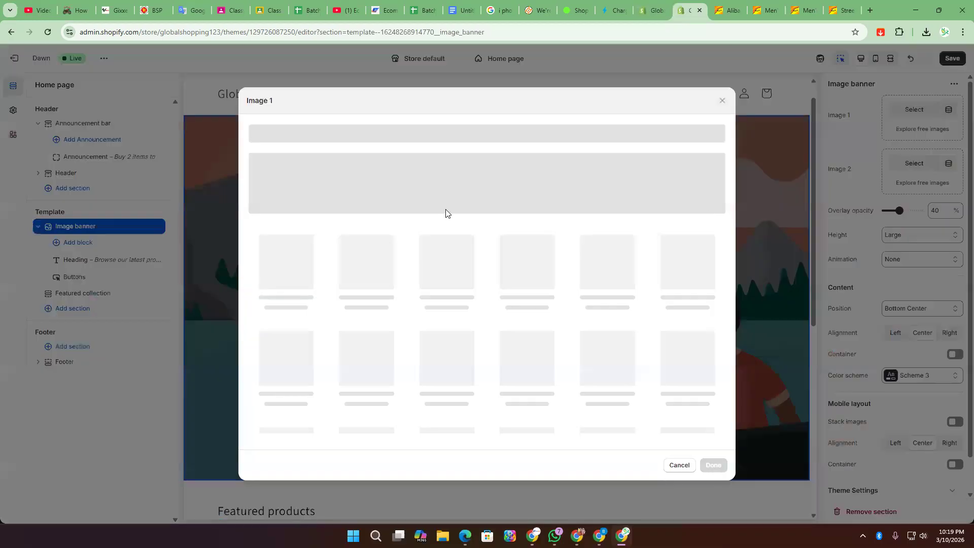
pyautogui.click(450, 344)
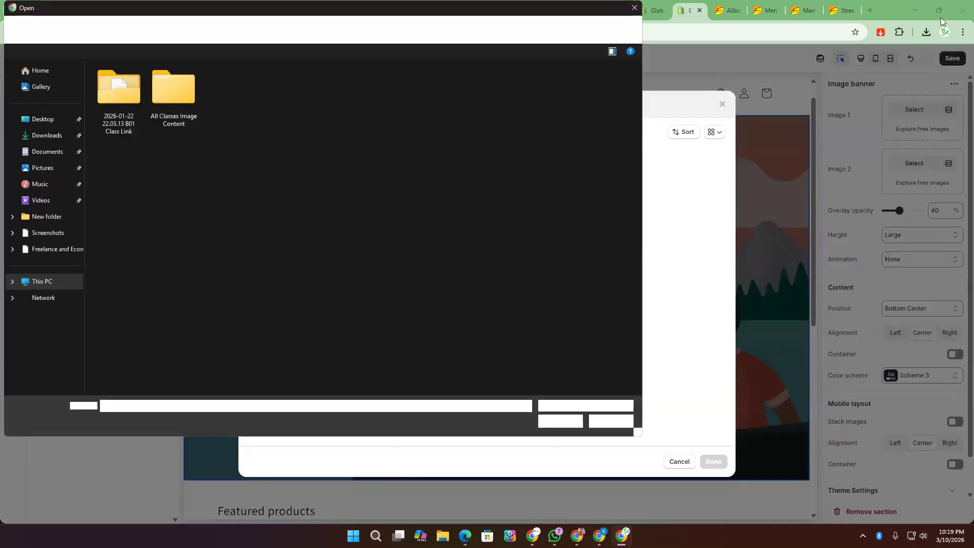
pyautogui.click(47, 135)
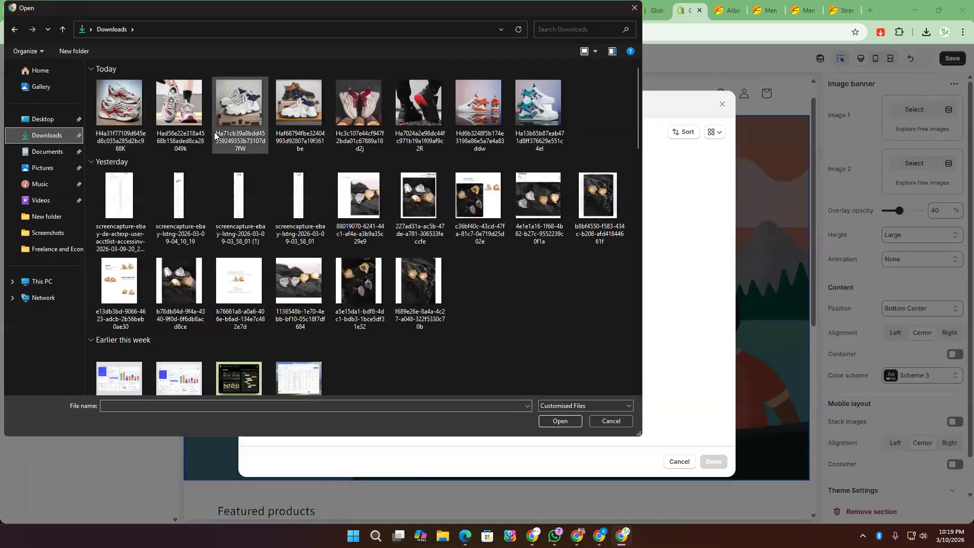
pyautogui.click(491, 111)
pyautogui.doubleClick(491, 111)
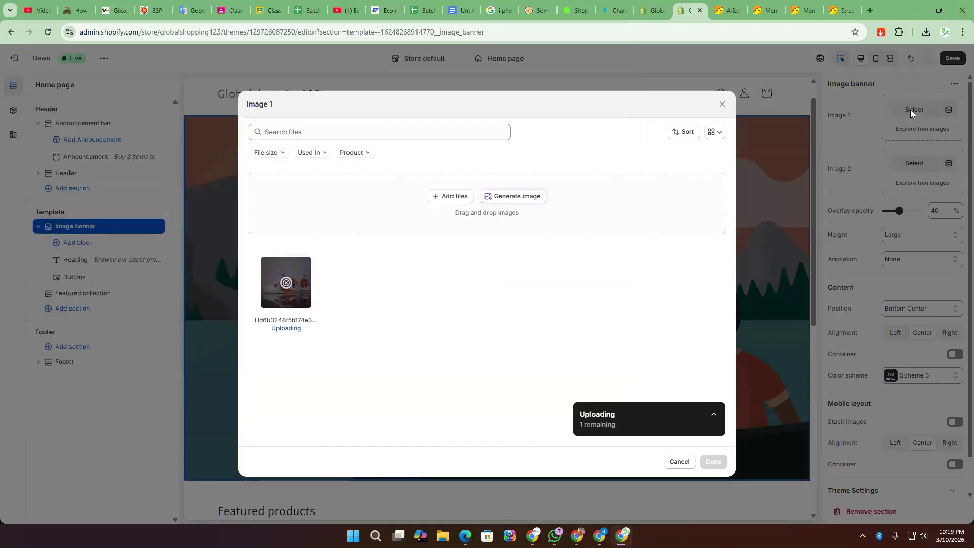
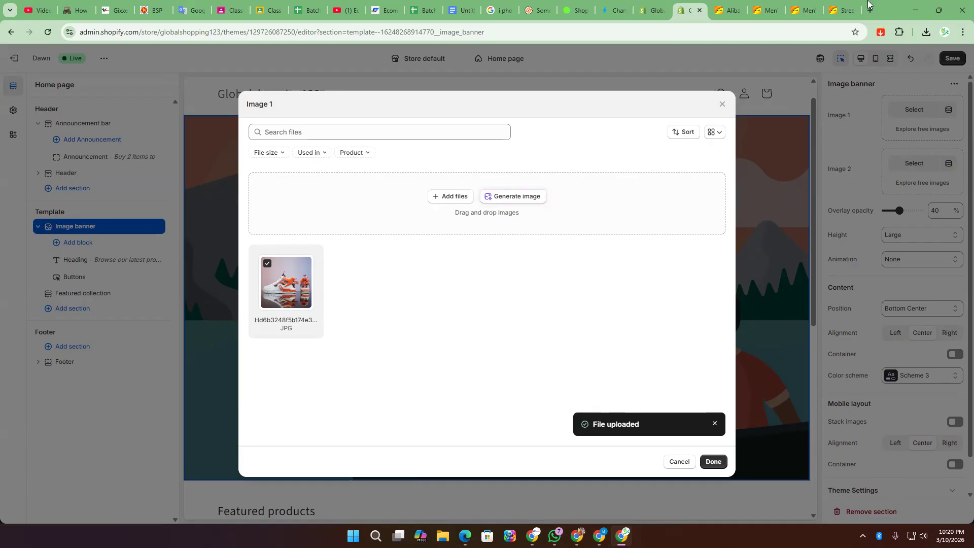
pyautogui.click(713, 461)
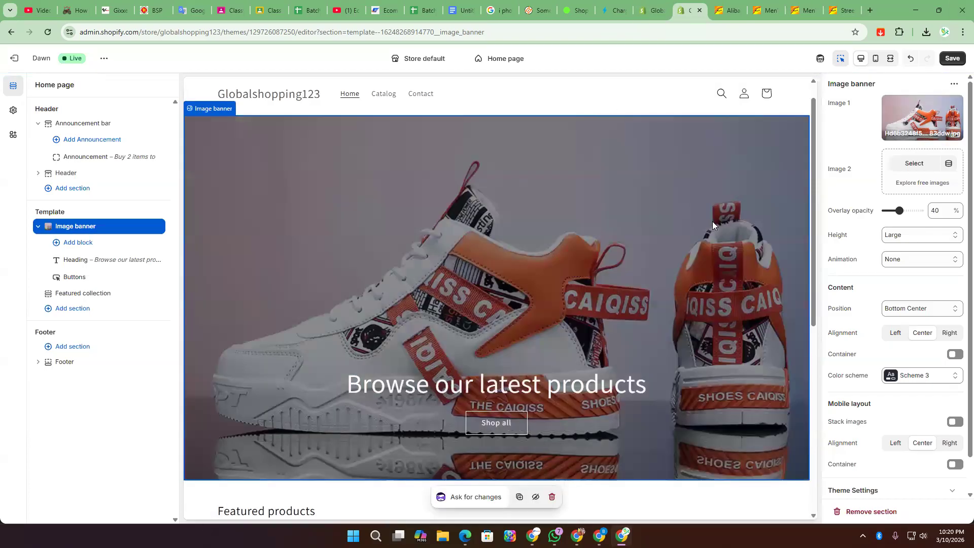
# - Upload the teal-and-white shoe photo from the Downloads folder and set it as the image banner's Image 2
pyautogui.click(912, 163)
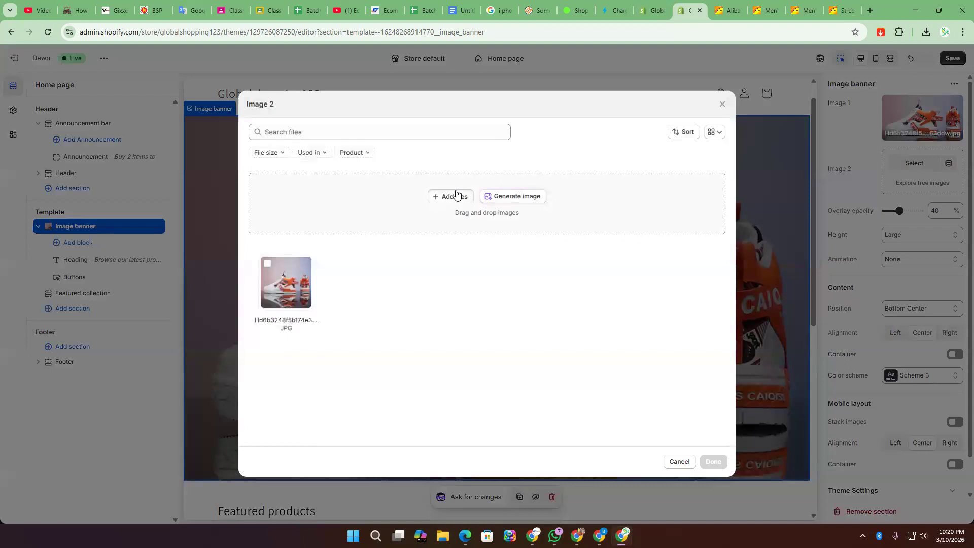
pyautogui.click(454, 197)
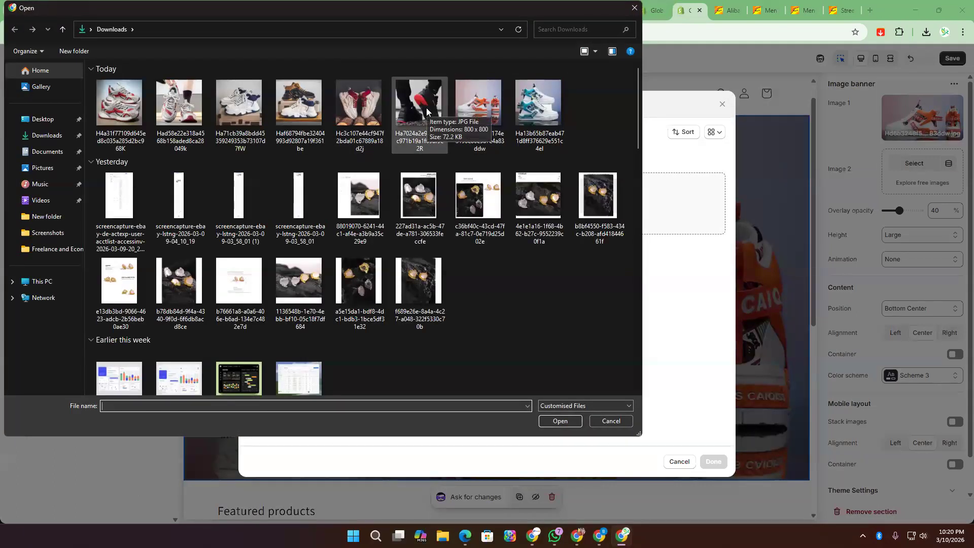
pyautogui.doubleClick(545, 109)
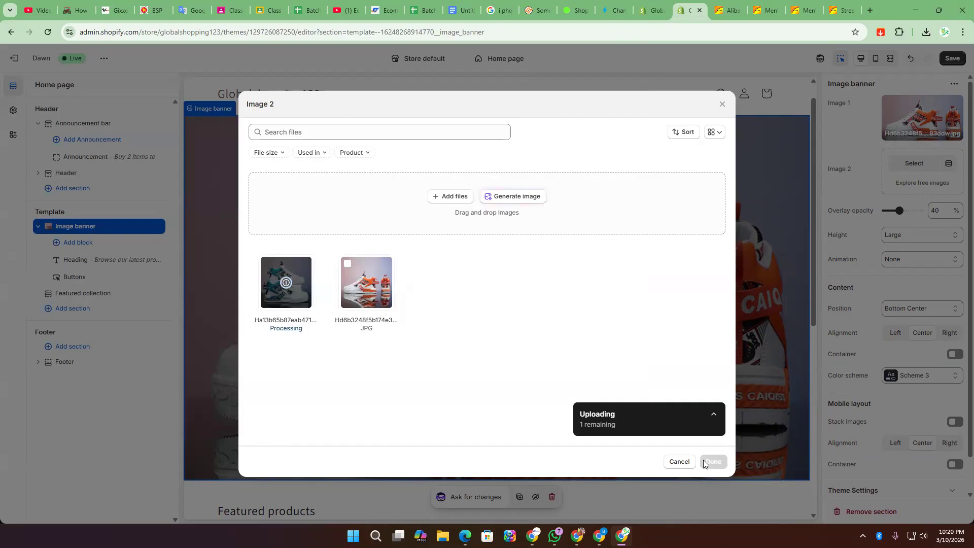
pyautogui.click(359, 271)
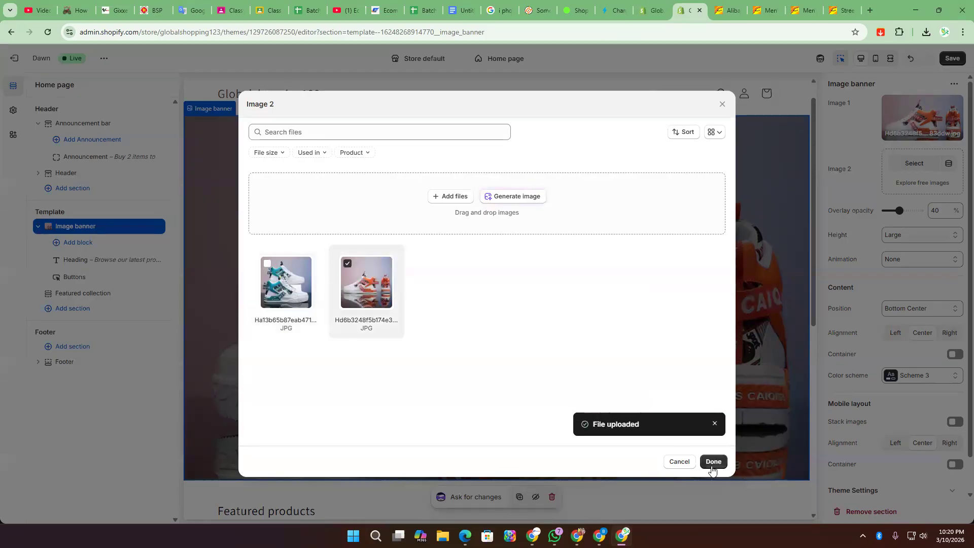
pyautogui.click(267, 264)
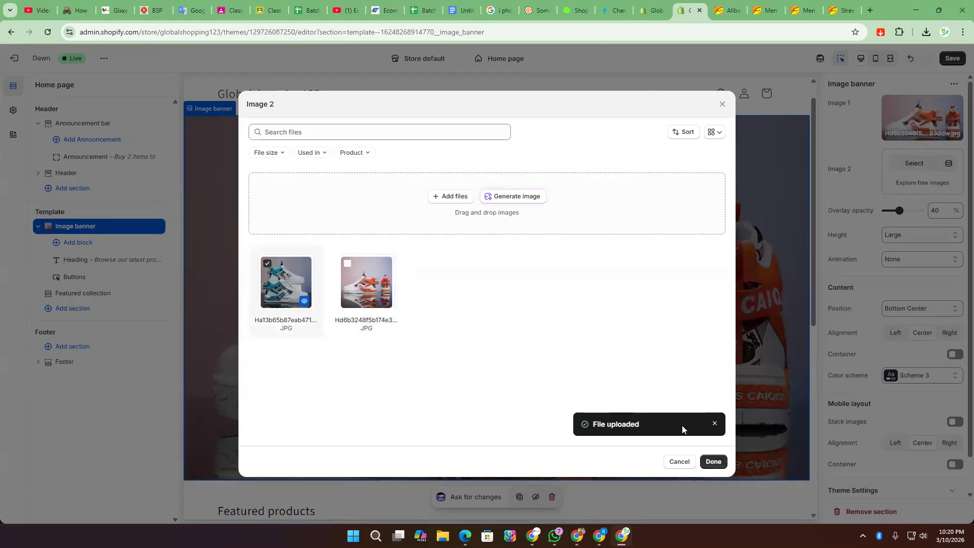
pyautogui.click(713, 462)
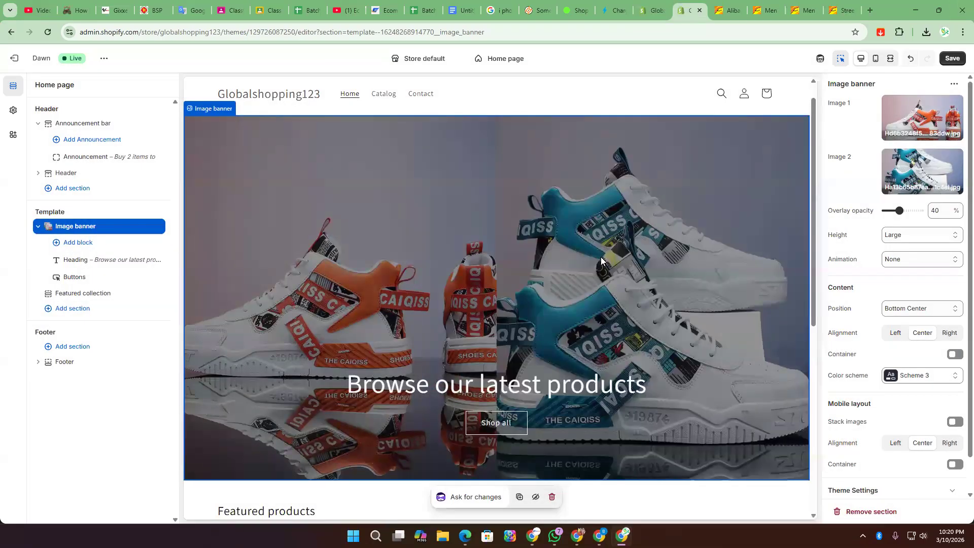
pyautogui.scroll(-4, 316, 449)
pyautogui.scroll(4, 576, 299)
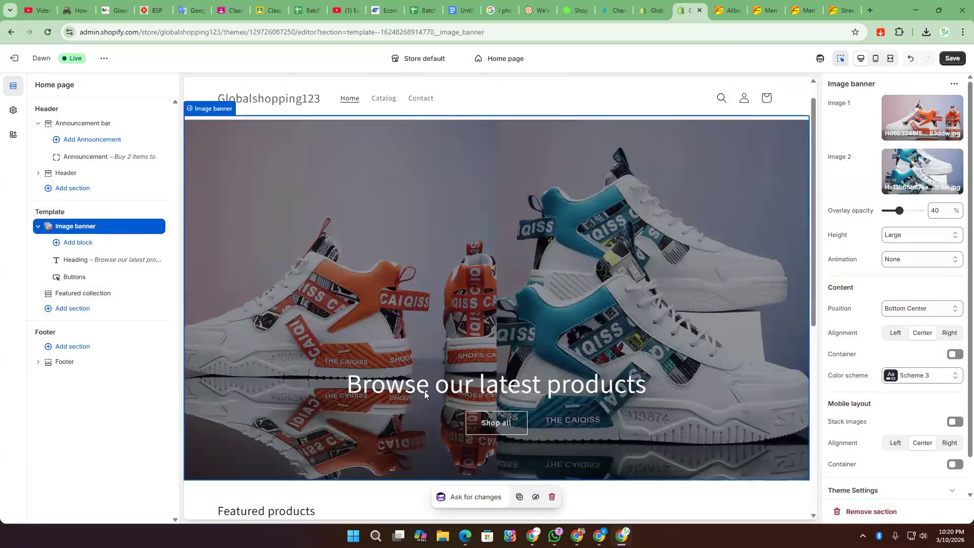
# - Change the image banner's heading to "Browse our latest Jordan Shoes"
pyautogui.click(559, 387)
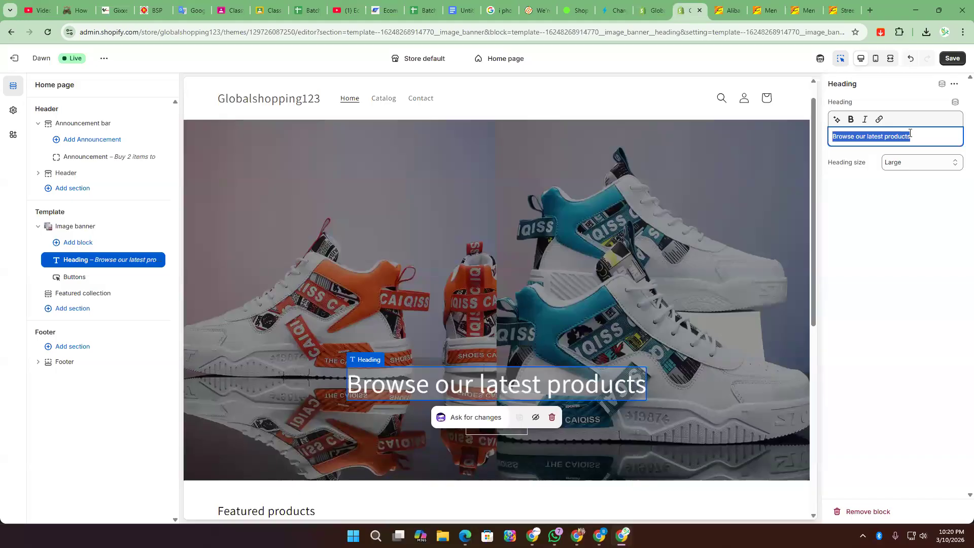
pyautogui.doubleClick(890, 137)
pyautogui.write('Jor')
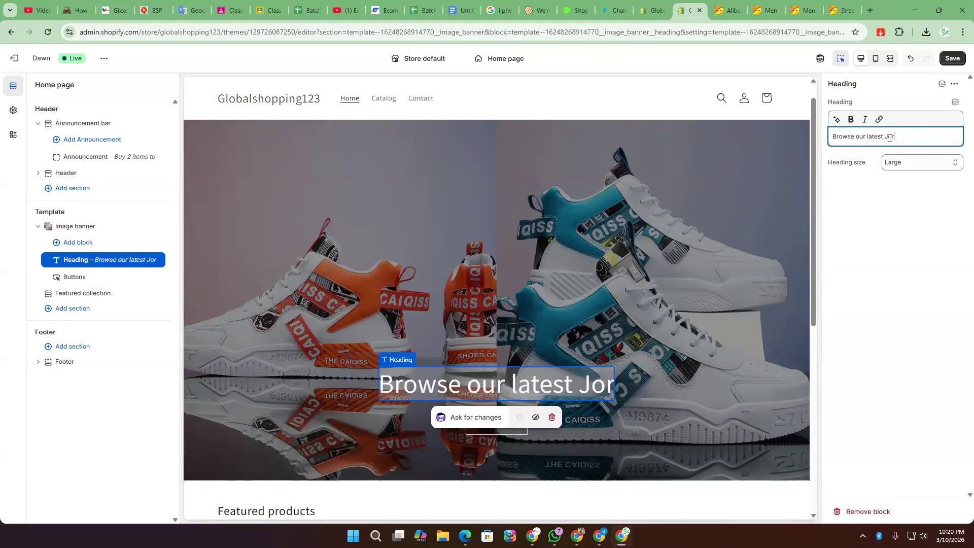
pyautogui.write('dan')
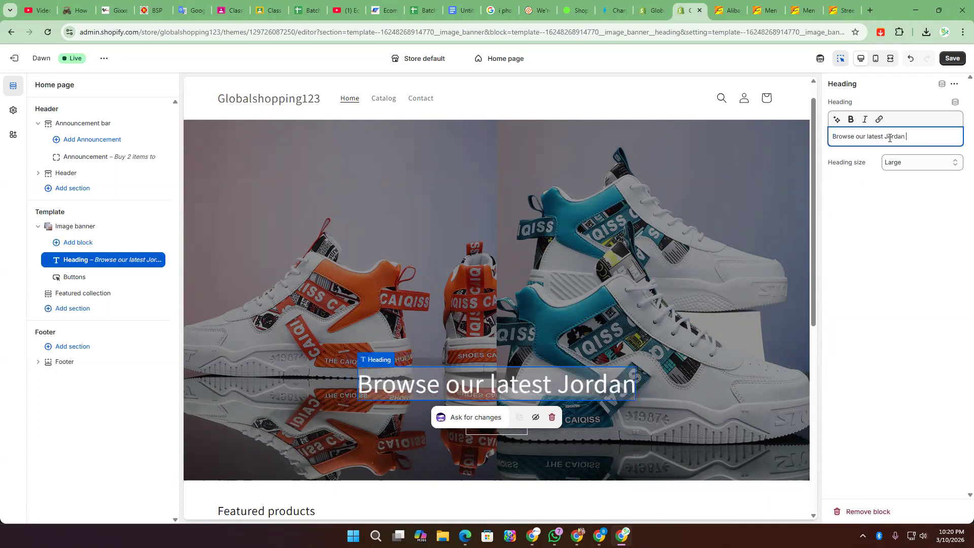
pyautogui.write(' Shoes')
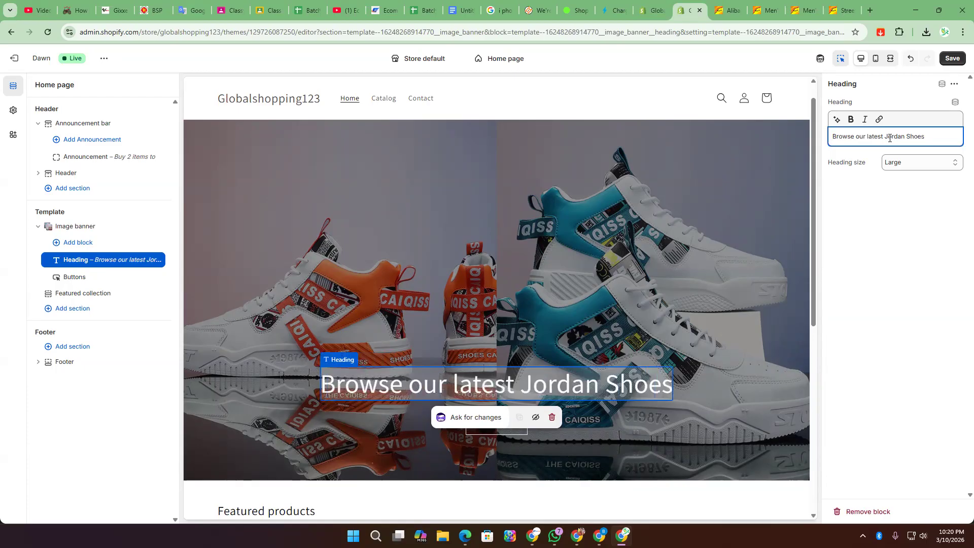
pyautogui.click(866, 211)
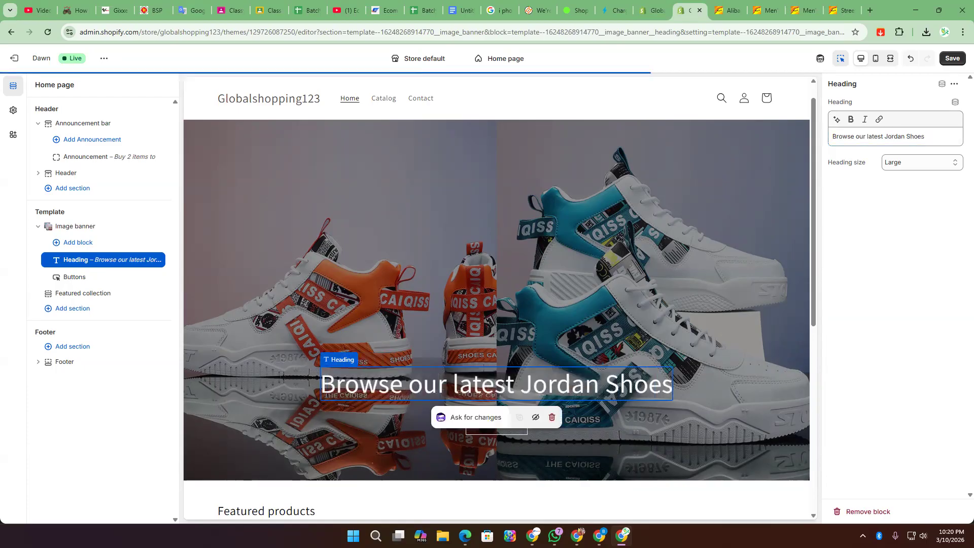
# - Compare the banner heading at Medium, Extra large and Extra extra large, and set its size to Extra large
pyautogui.click(918, 165)
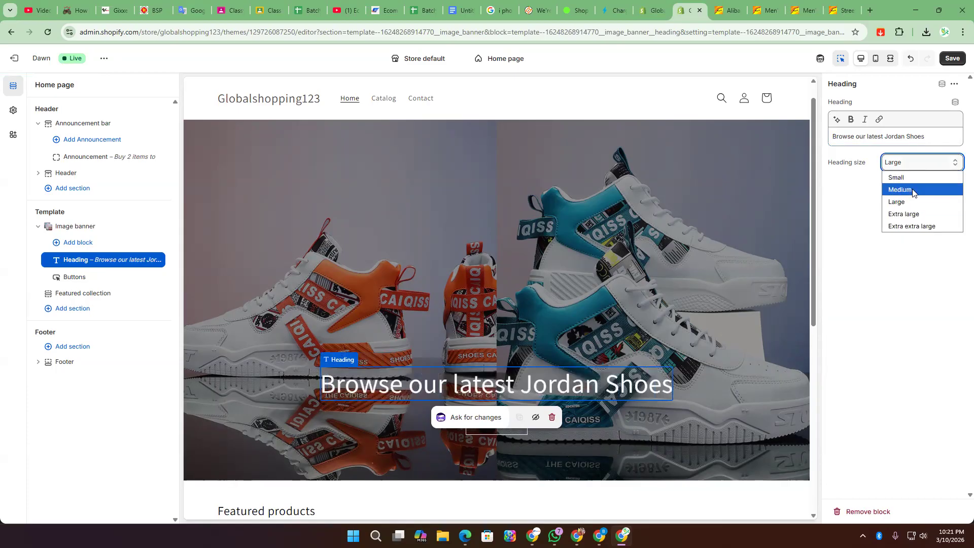
pyautogui.click(912, 190)
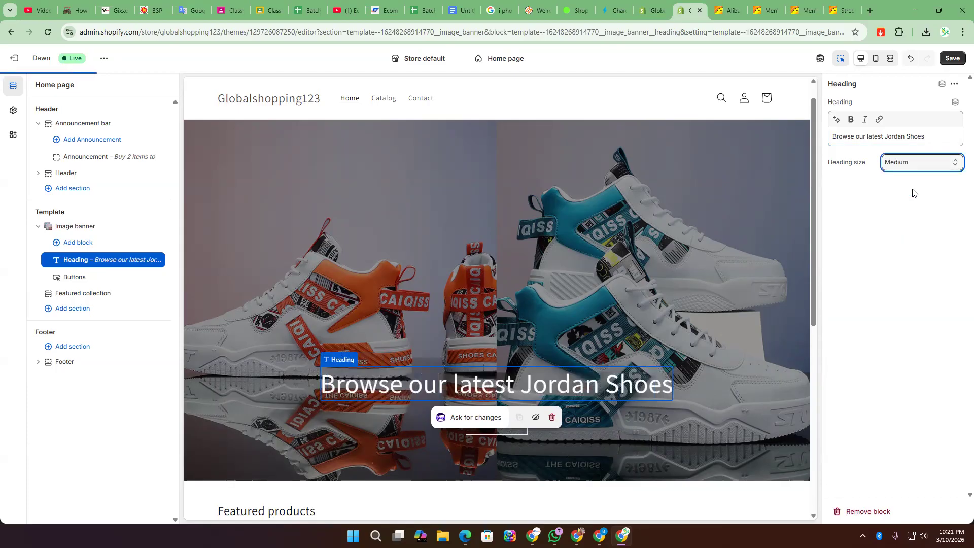
pyautogui.click(906, 167)
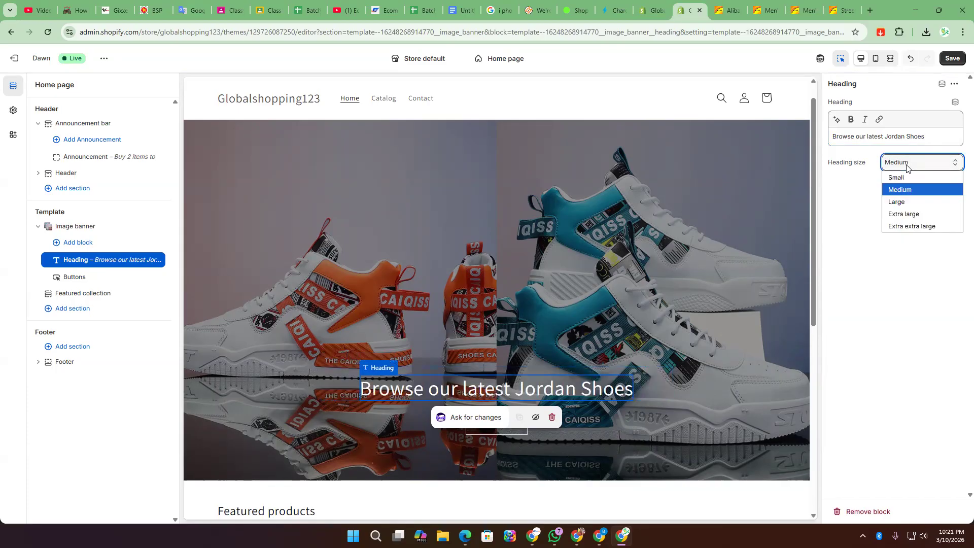
pyautogui.click(905, 214)
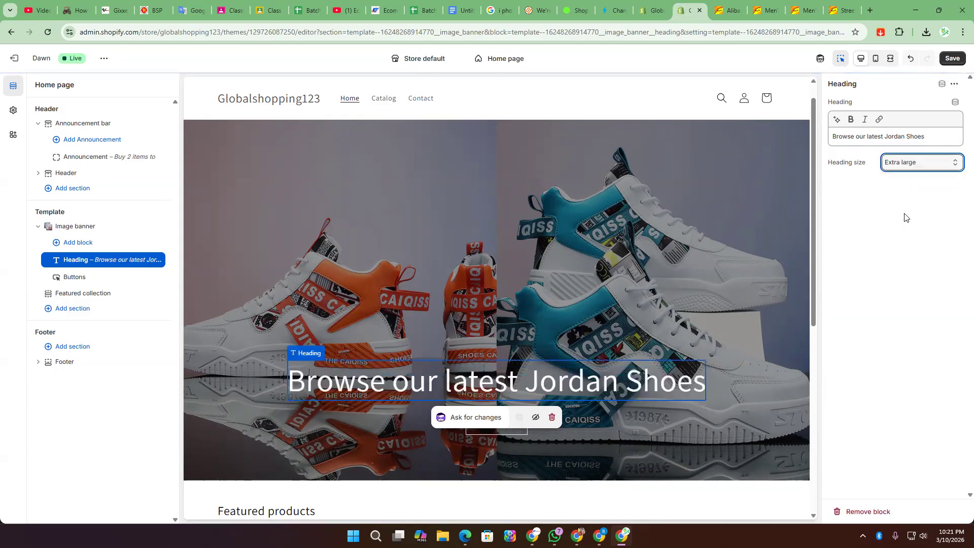
pyautogui.click(892, 168)
pyautogui.click(904, 224)
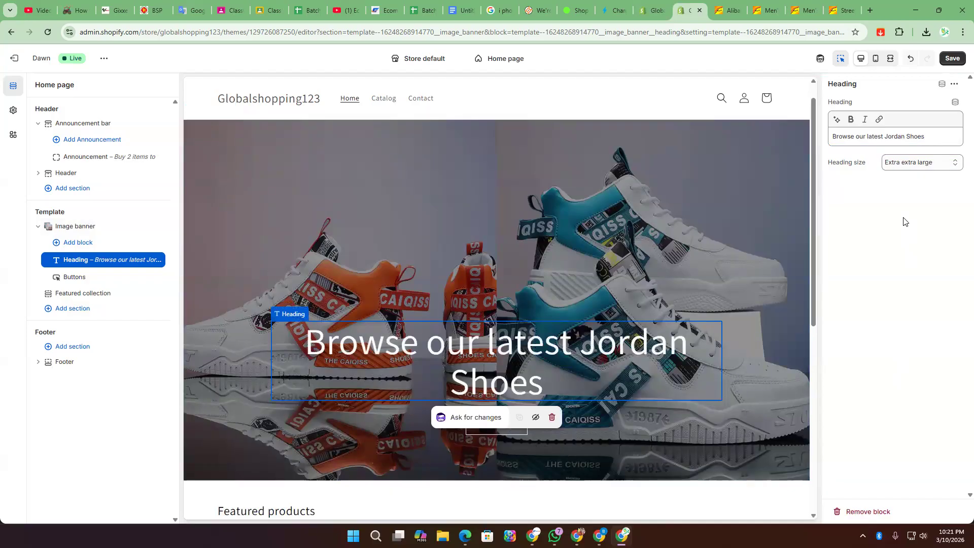
pyautogui.click(909, 162)
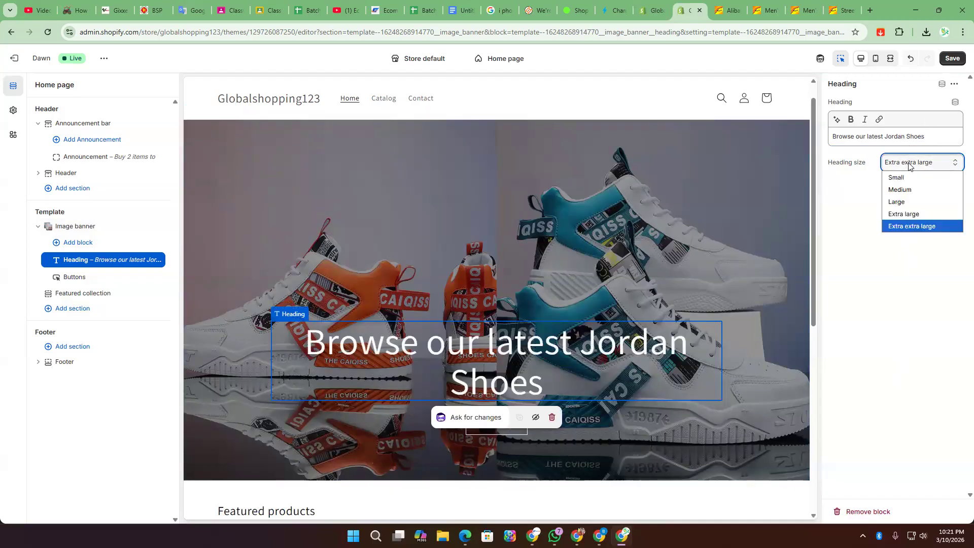
pyautogui.click(893, 214)
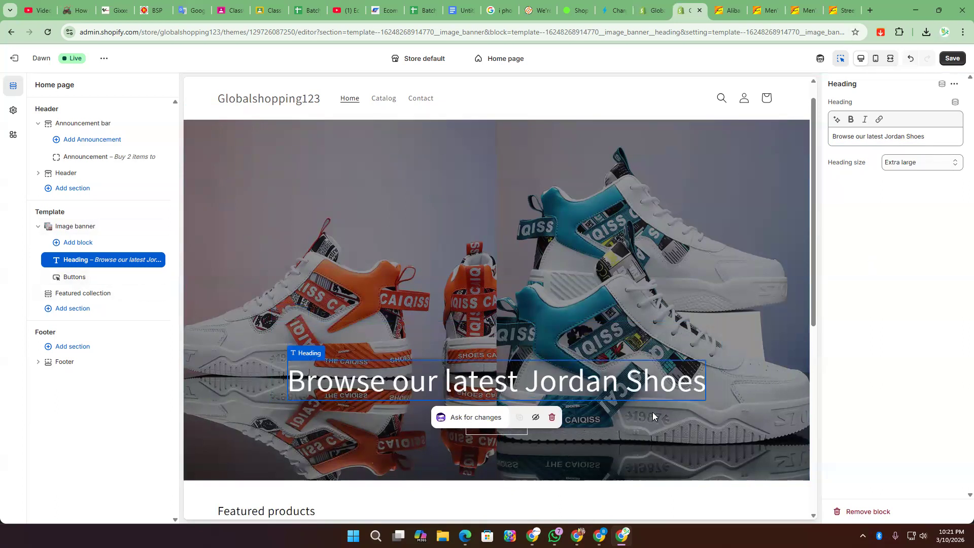
pyautogui.click(684, 413)
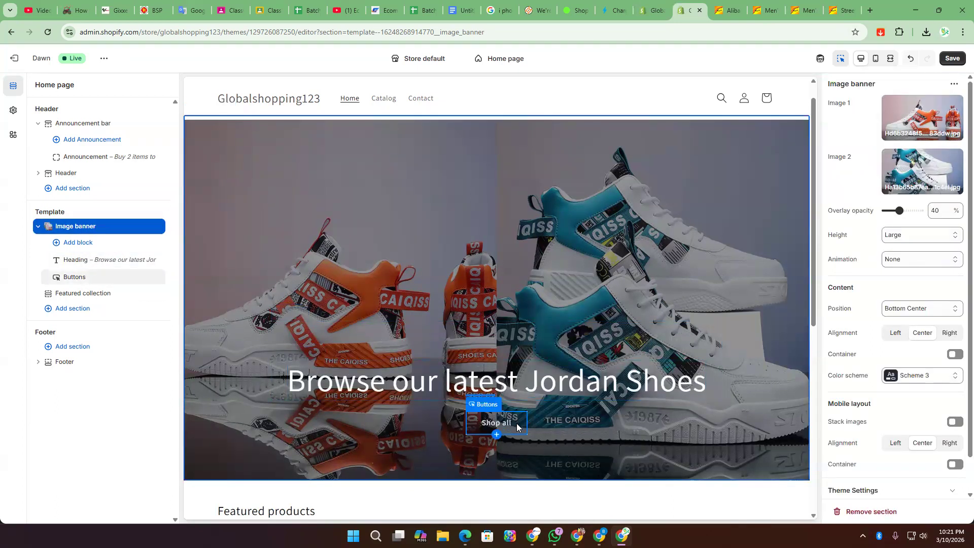
# - Label the image banner's first button "Brows All" and link it to the Home page collection
pyautogui.click(74, 277)
pyautogui.tripleClick(931, 145)
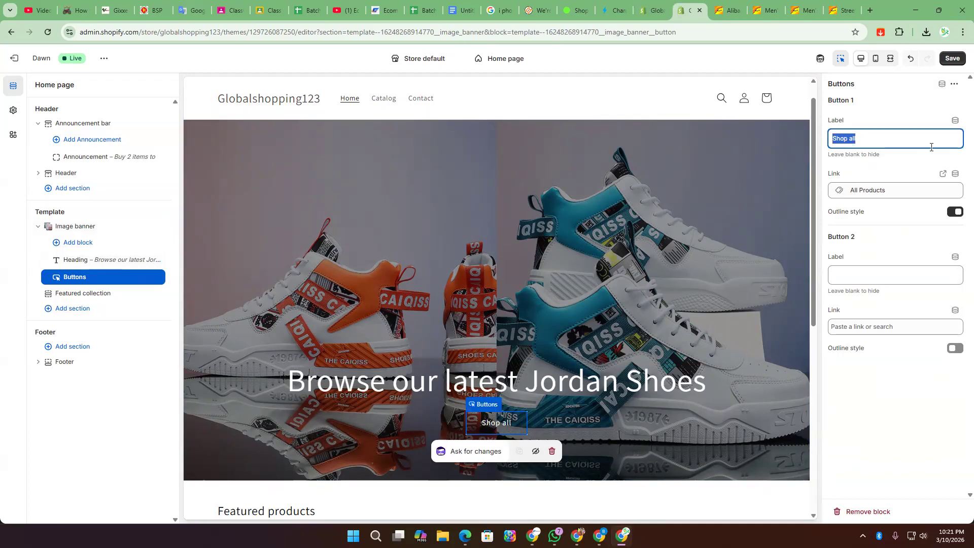
pyautogui.write('Brows All')
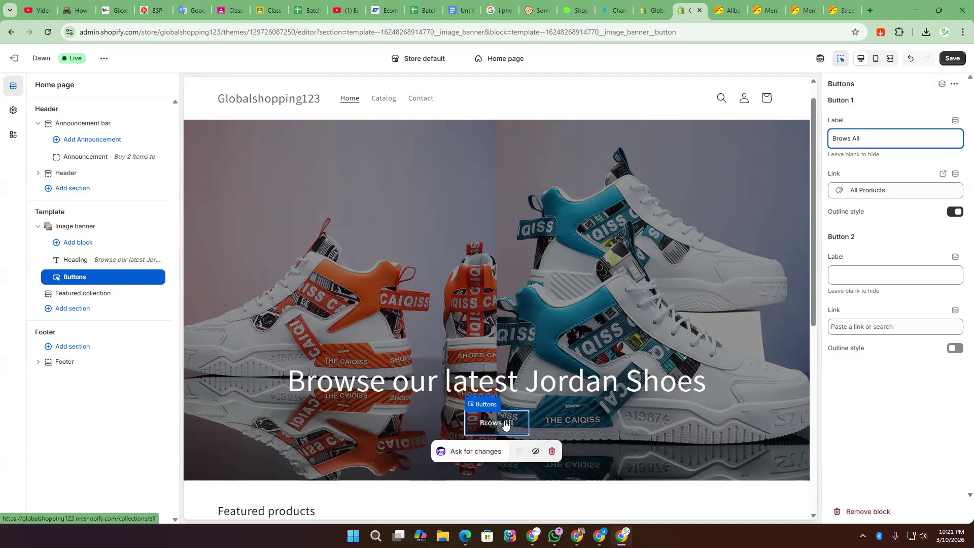
pyautogui.click(871, 189)
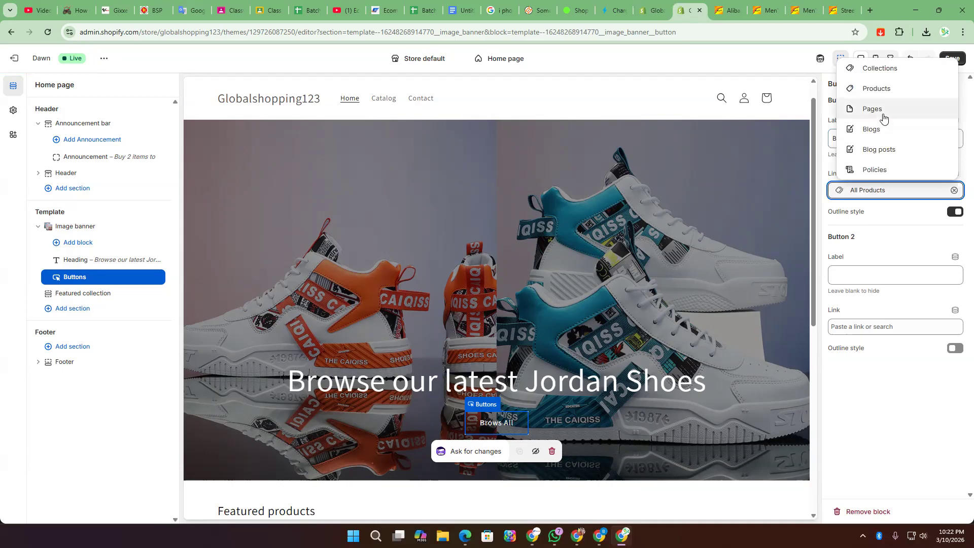
pyautogui.click(877, 74)
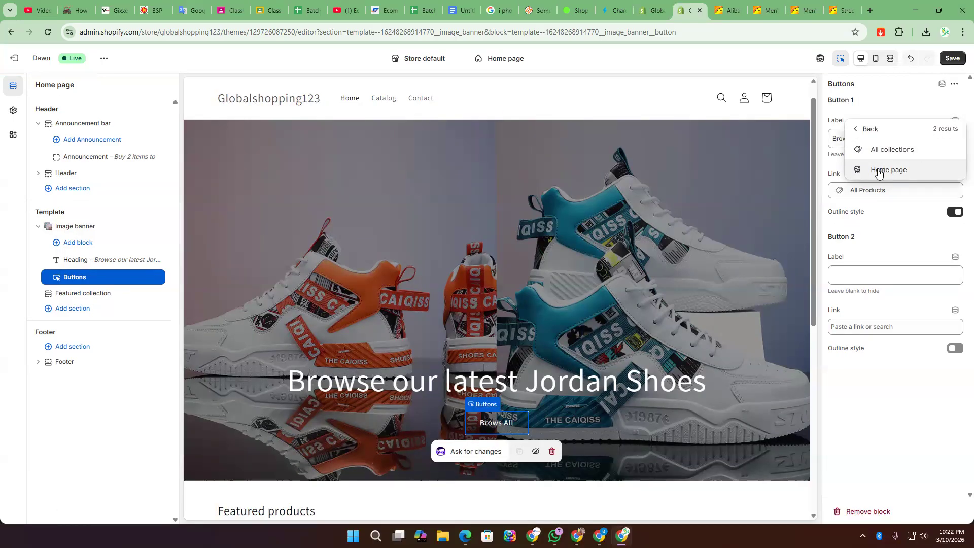
pyautogui.click(885, 173)
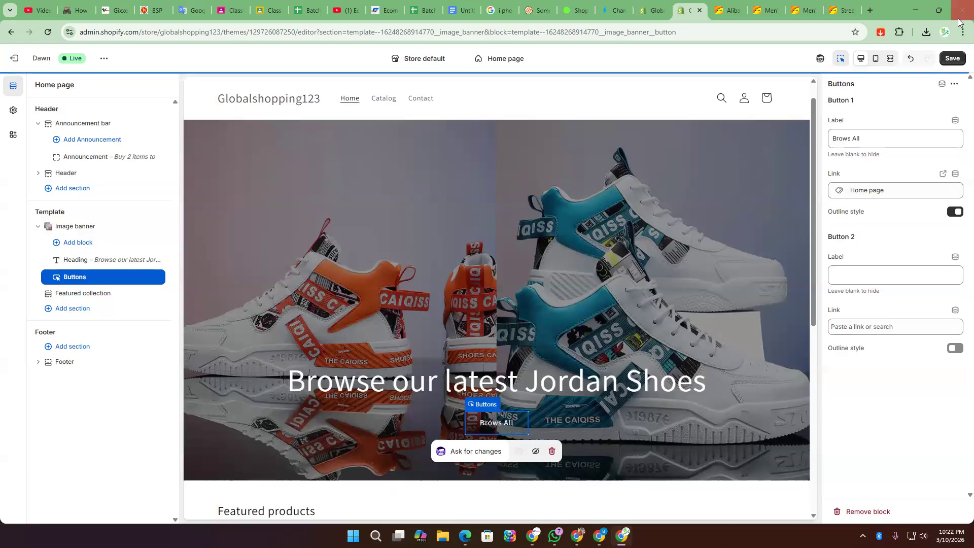
# - Change the image banner's first button link to All products and save the theme changes
pyautogui.click(856, 140)
pyautogui.click(878, 191)
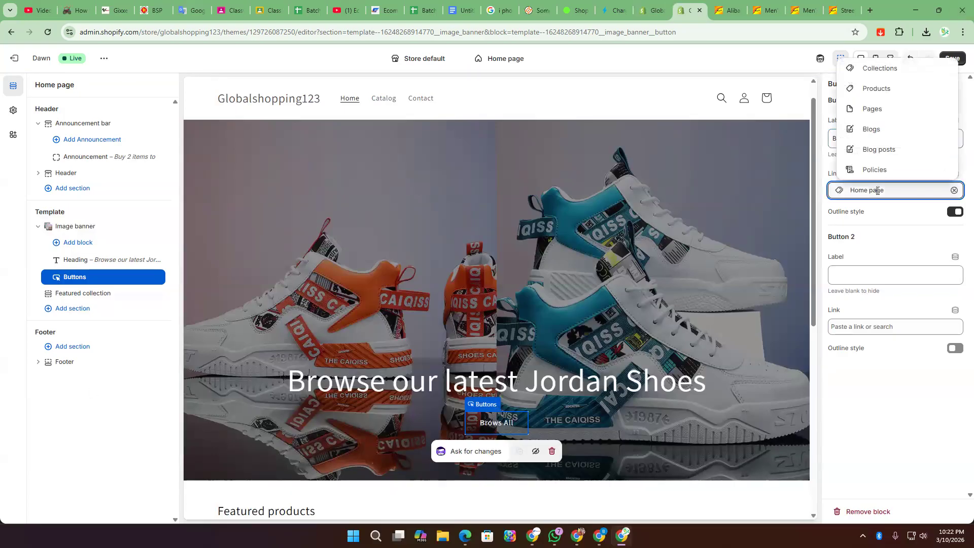
pyautogui.click(871, 89)
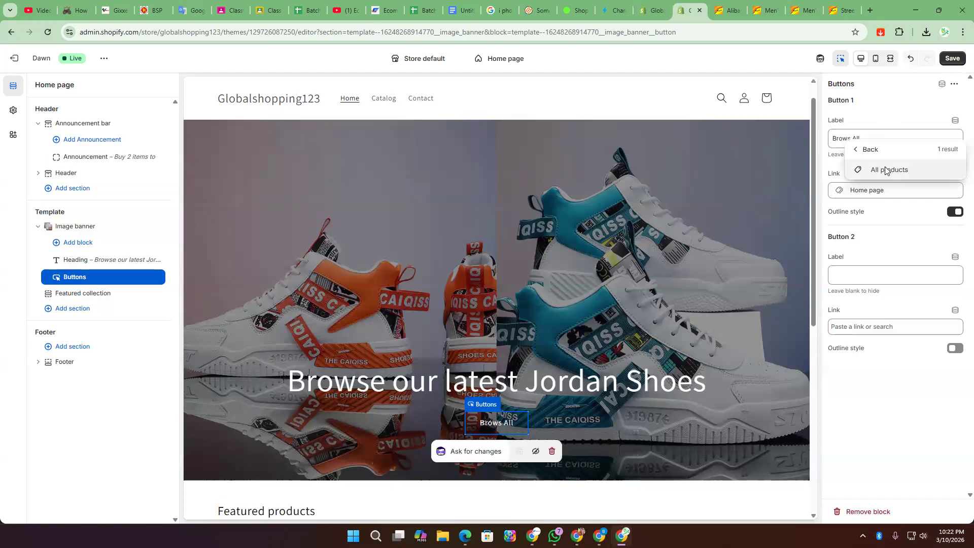
pyautogui.click(886, 171)
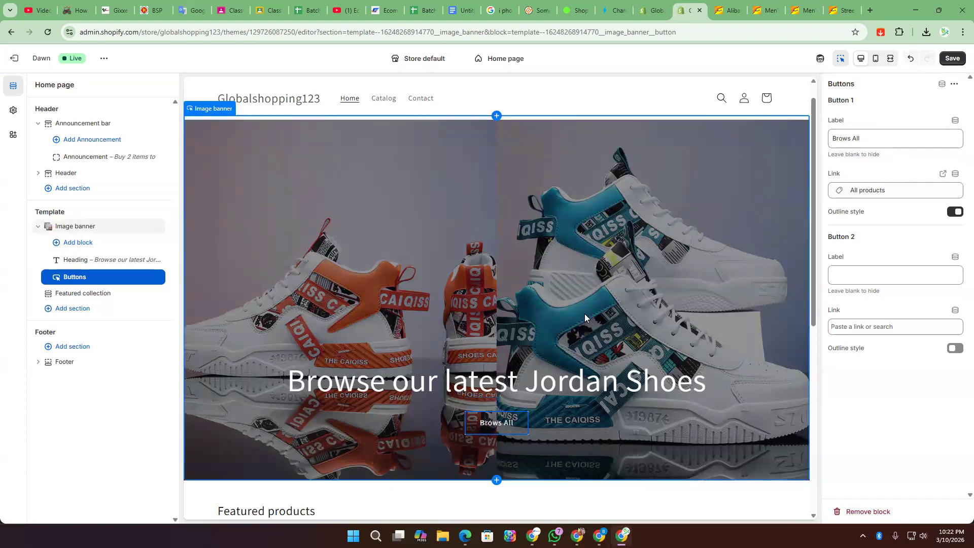
pyautogui.scroll(-4, 585, 313)
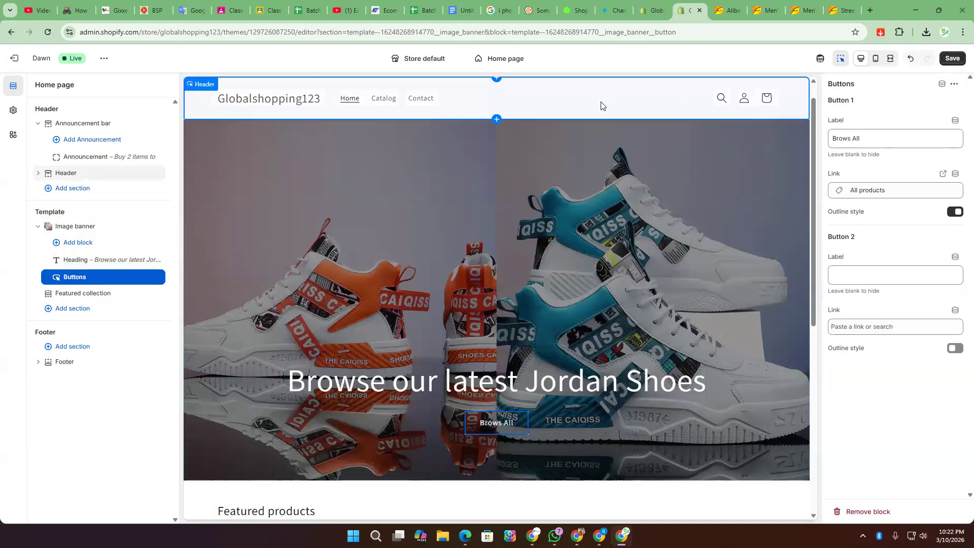
pyautogui.click(954, 59)
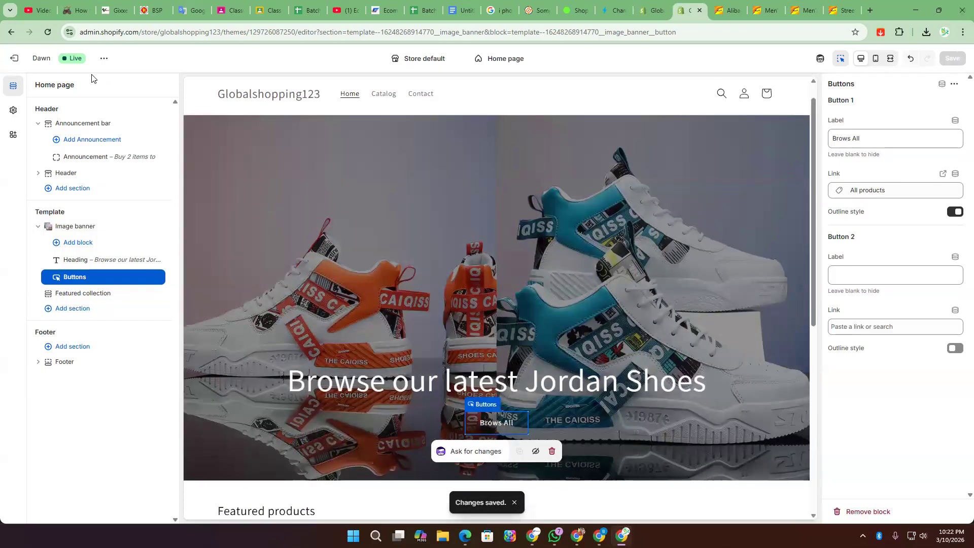
# - Check how the homepage looks in the mobile preview, and return to the desktop preview
pyautogui.click(104, 58)
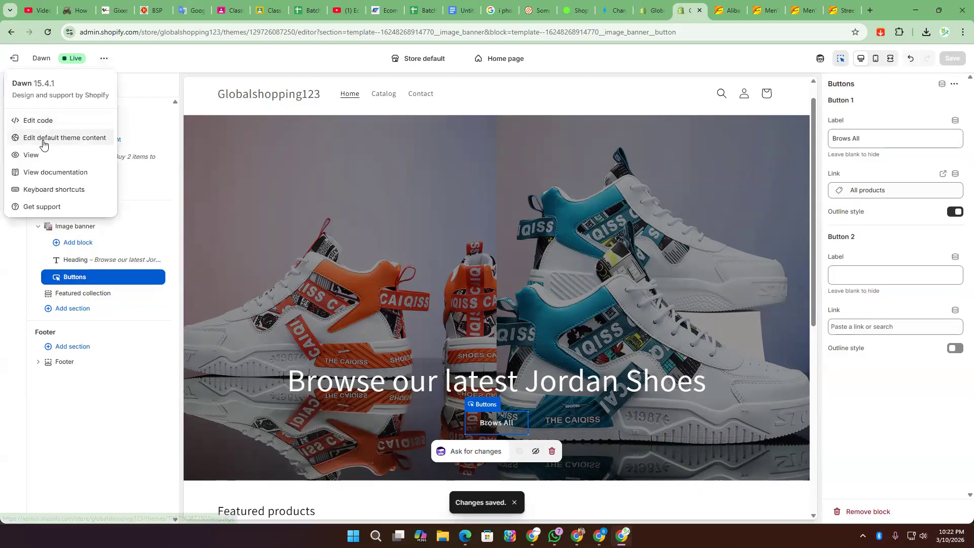
pyautogui.click(234, 59)
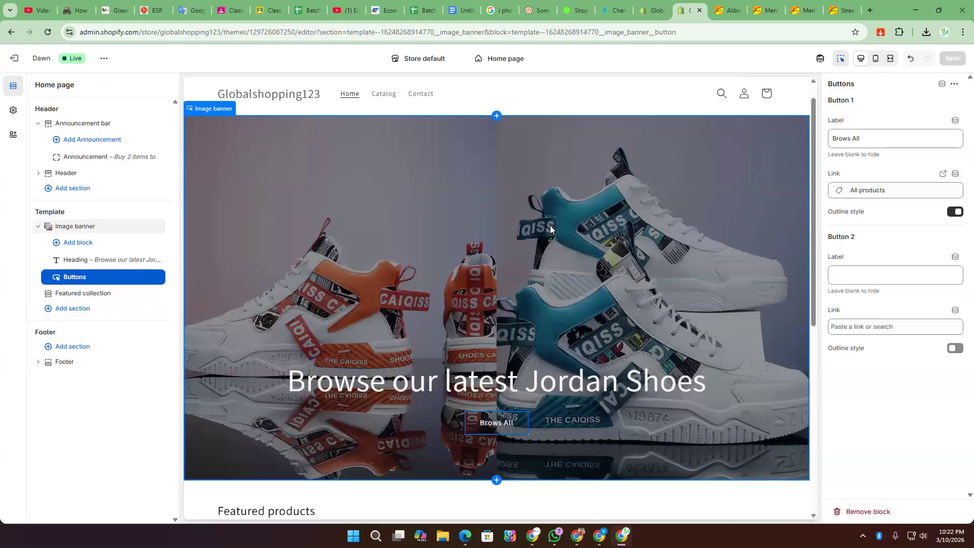
pyautogui.click(876, 62)
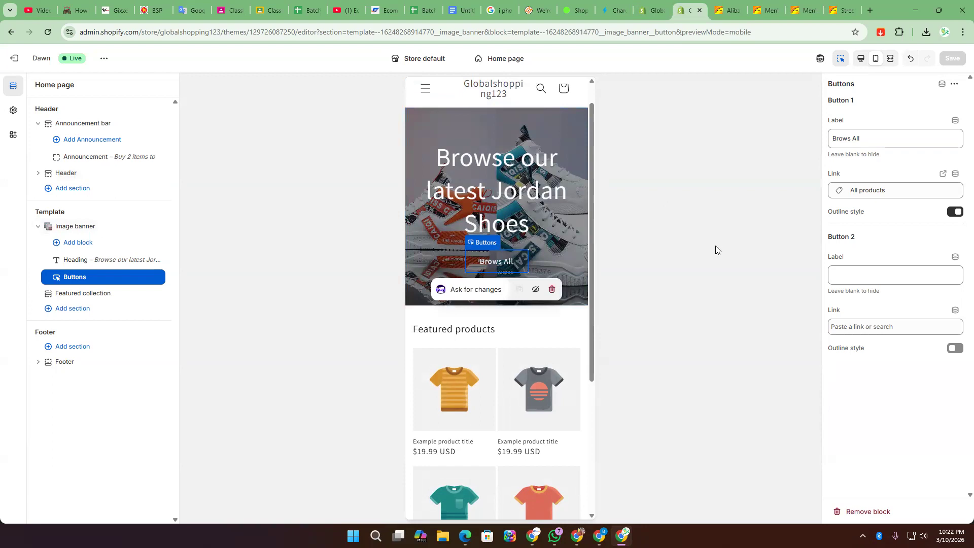
pyautogui.click(861, 61)
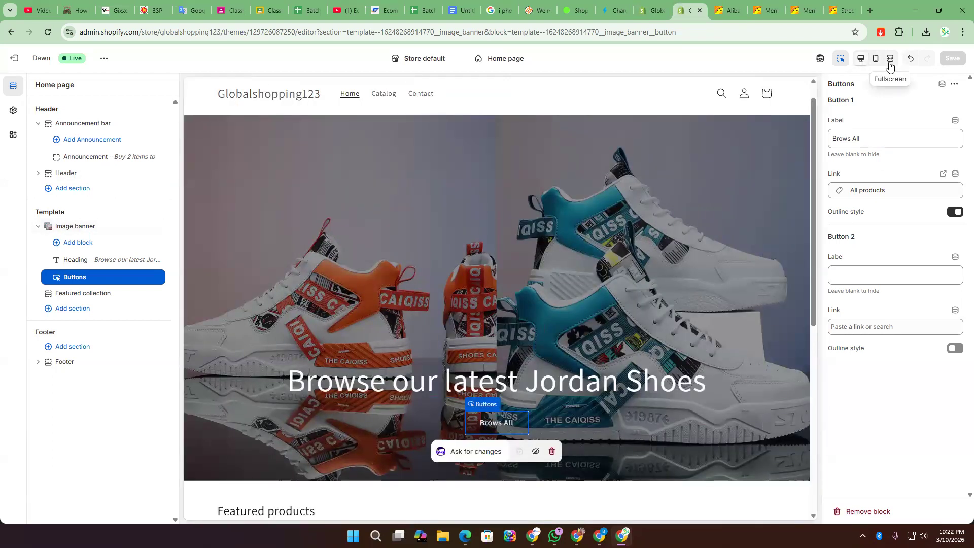
# - Change the featured collection section's heading to "Jordan 4"
pyautogui.scroll(-4, 649, 320)
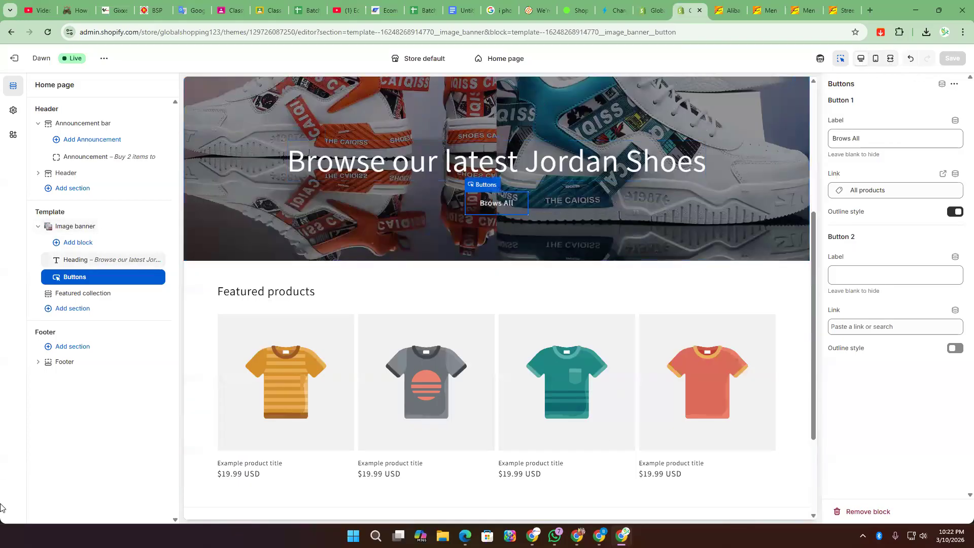
pyautogui.click(300, 293)
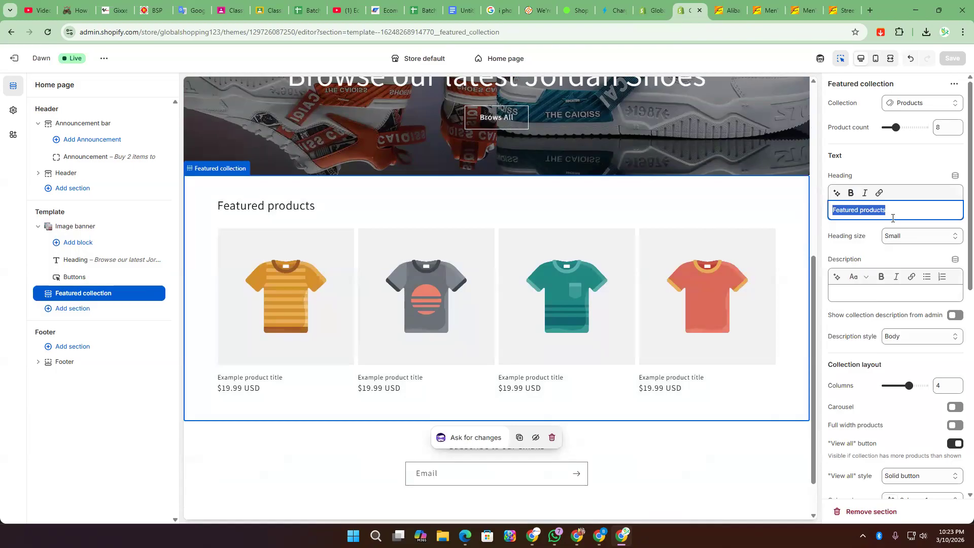
pyautogui.write('Jor')
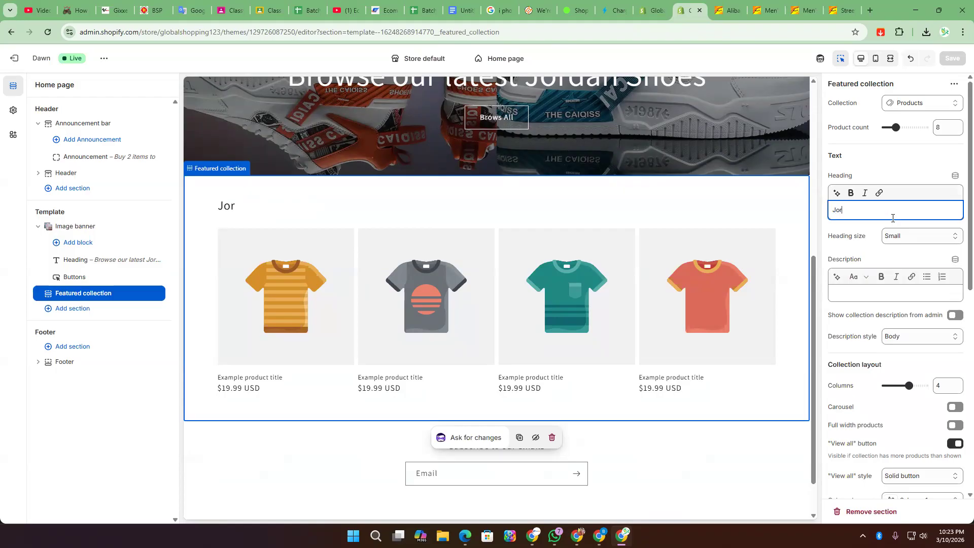
pyautogui.write('dan 4')
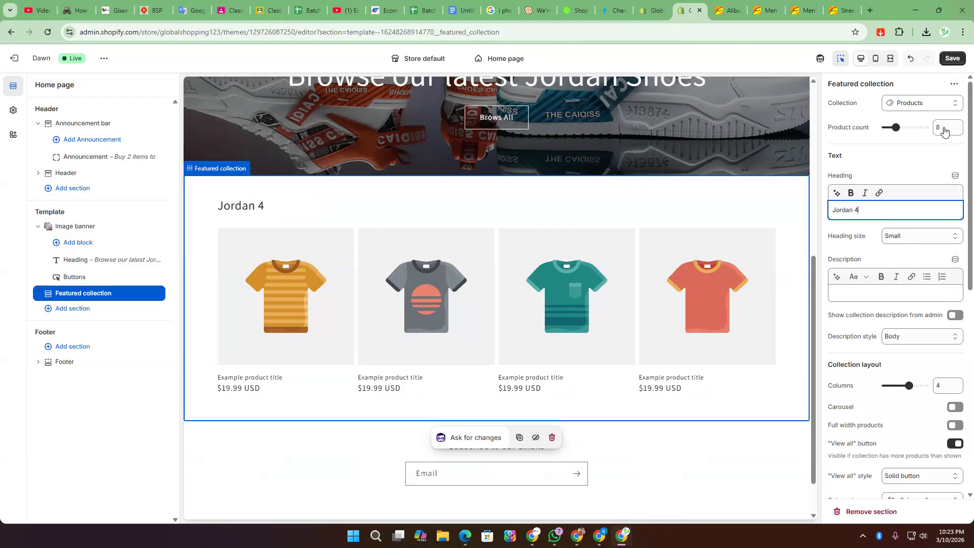
# - Set the "Jordan 4" heading's size to Extra large and make its text bold
pyautogui.click(910, 237)
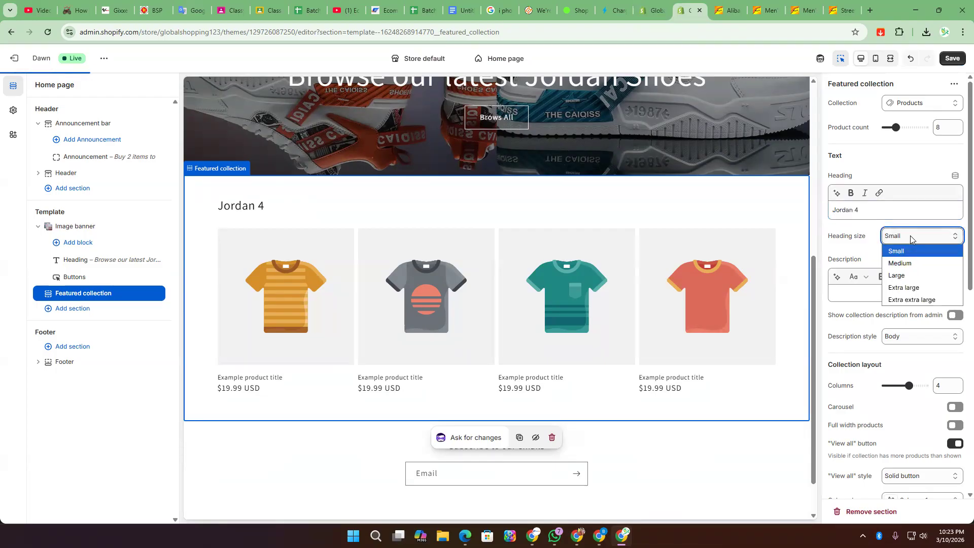
pyautogui.click(913, 285)
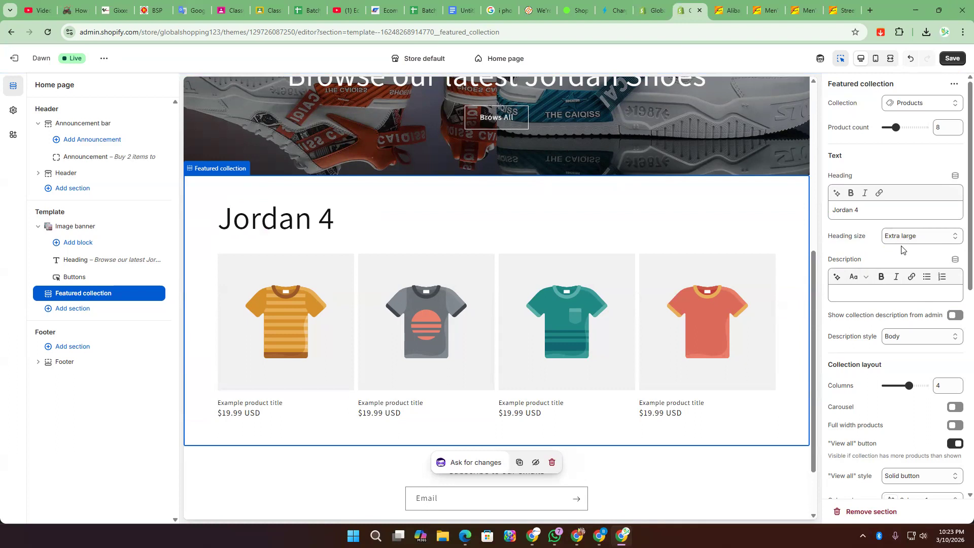
pyautogui.tripleClick(867, 211)
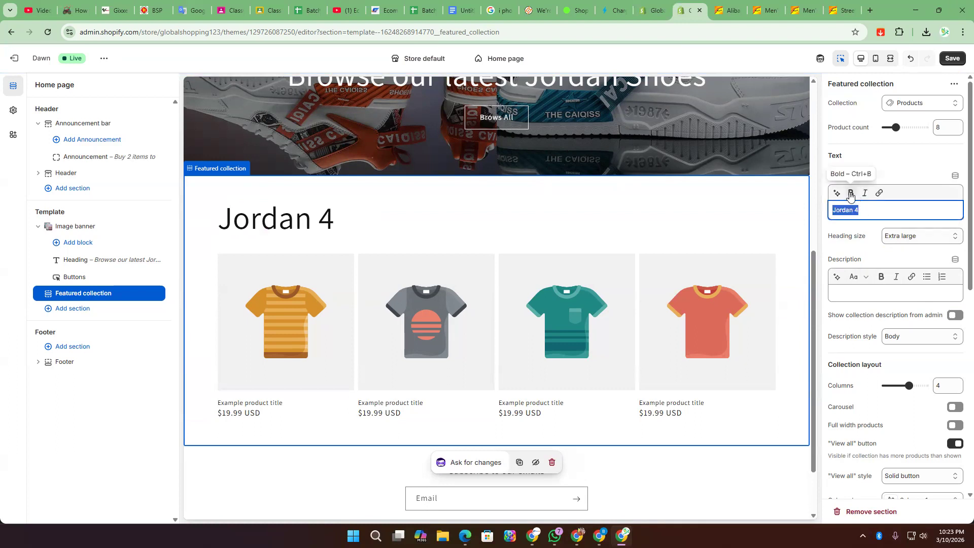
pyautogui.click(850, 194)
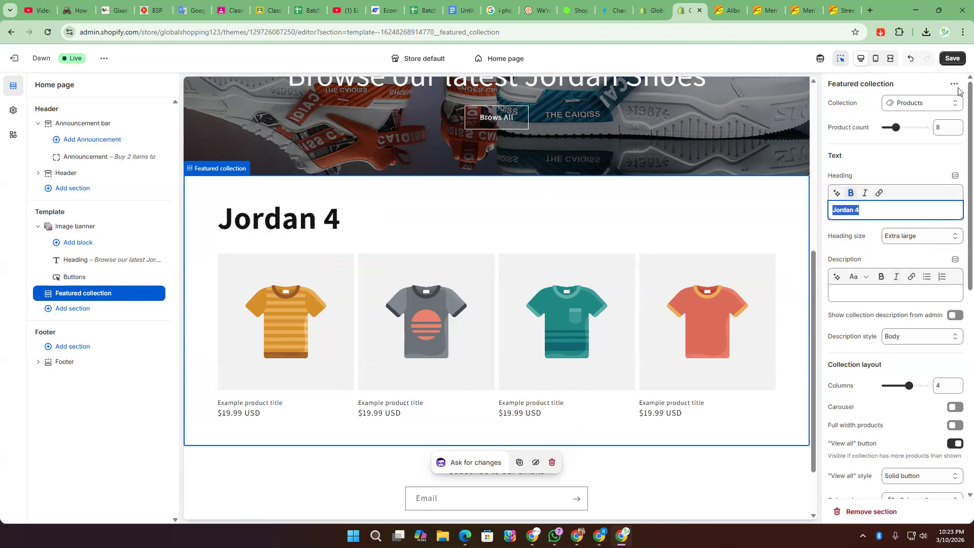
# - Switch to the Webtoolsbd browser window, log in with the saved credentials and open ChatGPT through its ChatGPT-4 access page
pyautogui.click(890, 293)
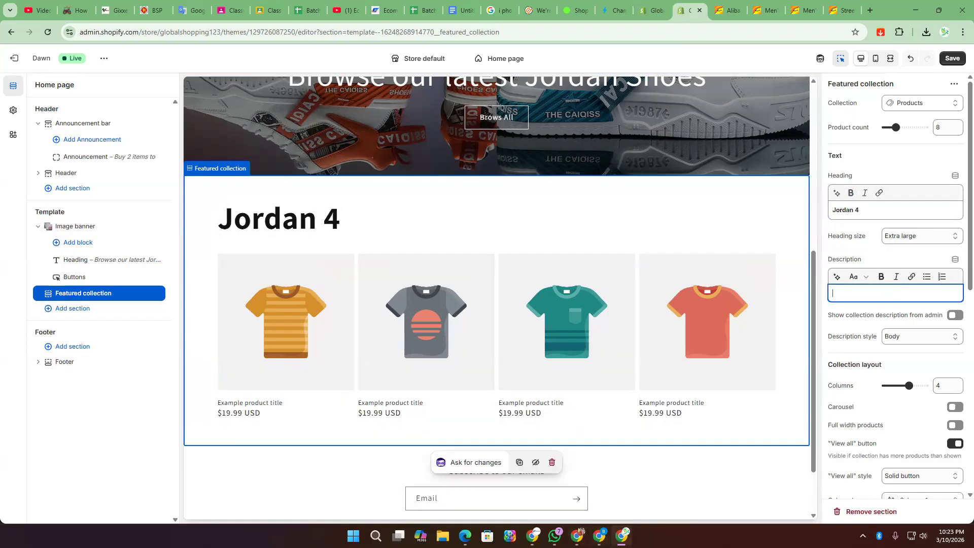
pyautogui.click(599, 536)
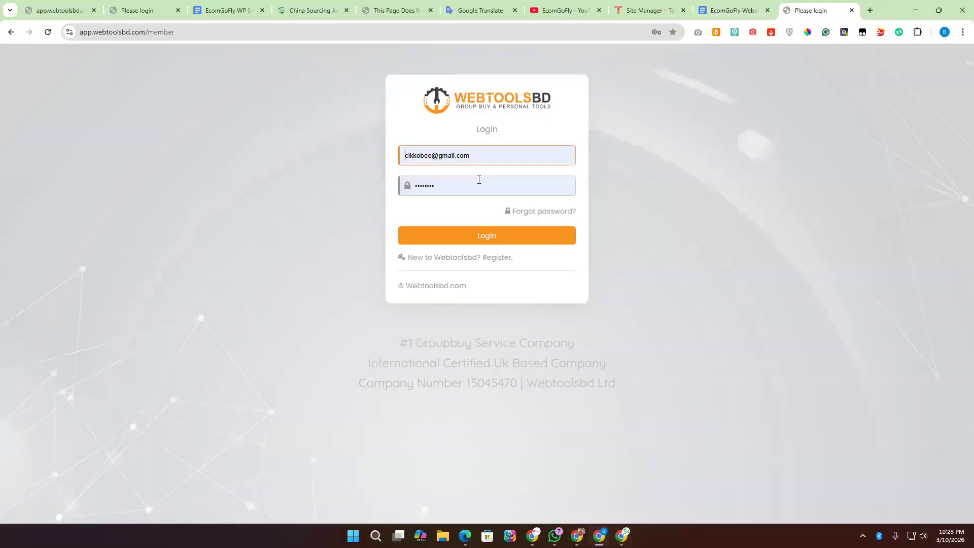
pyautogui.click(473, 238)
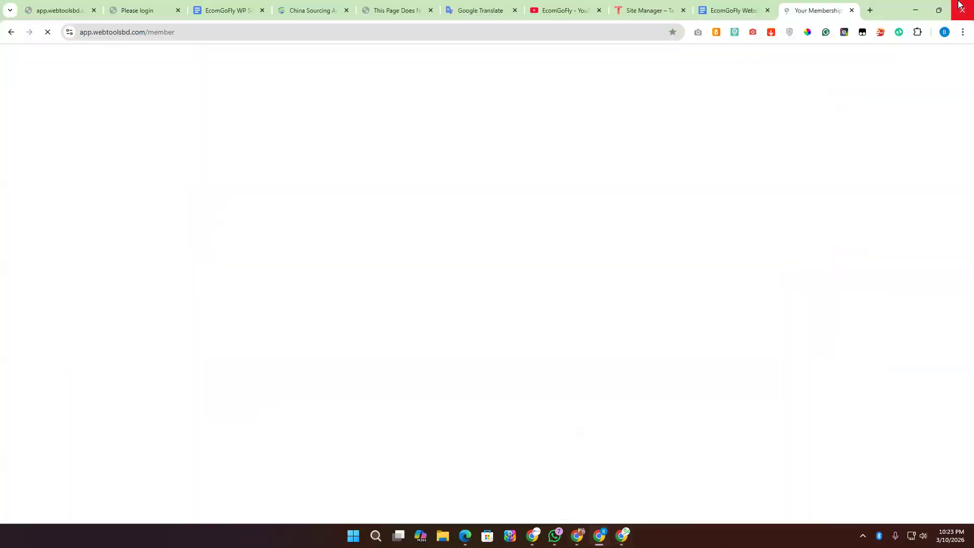
pyautogui.click(264, 446)
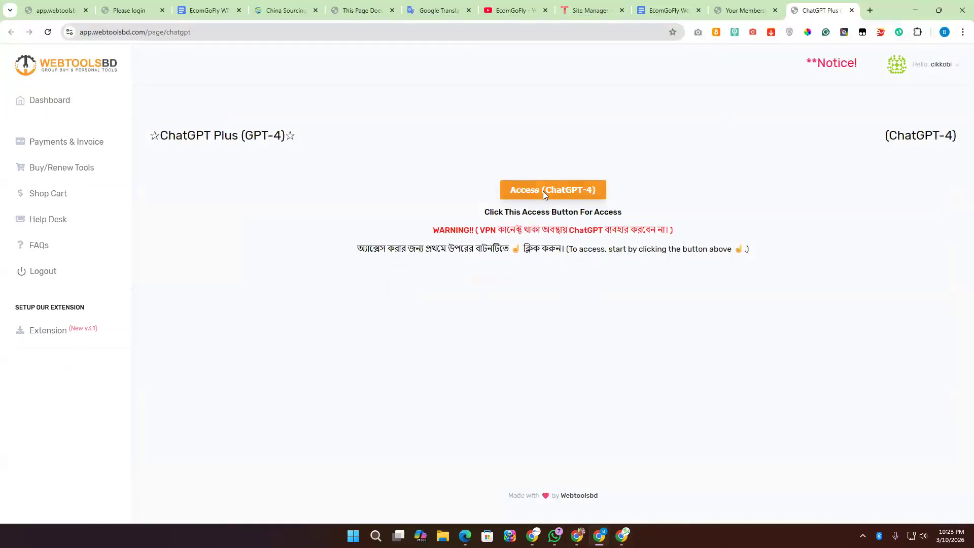
pyautogui.click(542, 191)
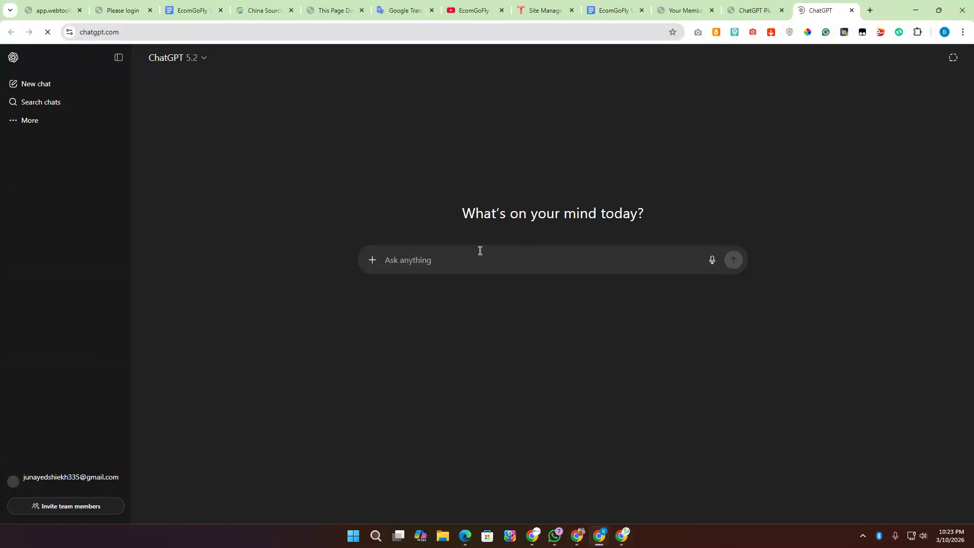
# - Ask ChatGPT to "write jordan 4 category desciption"
pyautogui.write('write ')
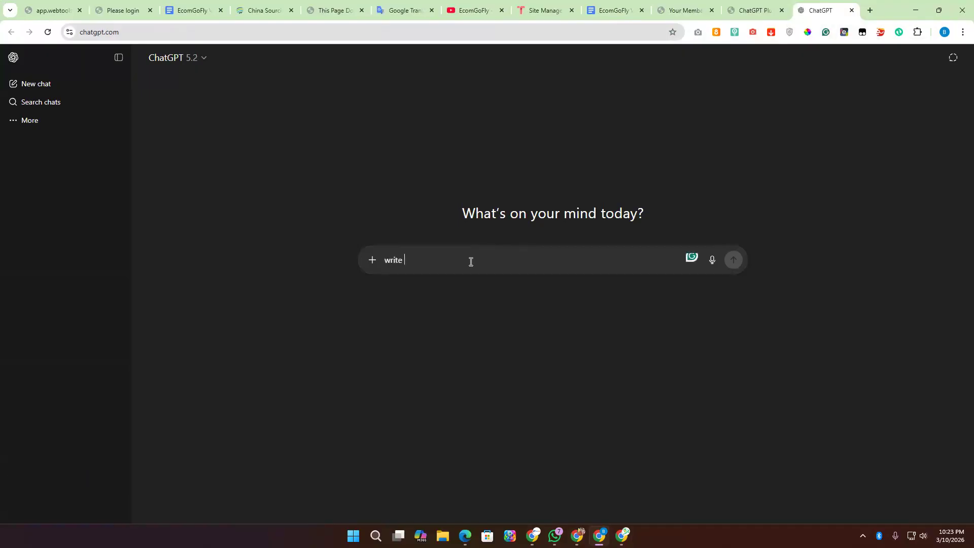
pyautogui.write('desc')
pyautogui.press('BackSpace')
pyautogui.press('BackSpace')
pyautogui.press('BackSpace')
pyautogui.press('BackSpace')
pyautogui.write('write ')
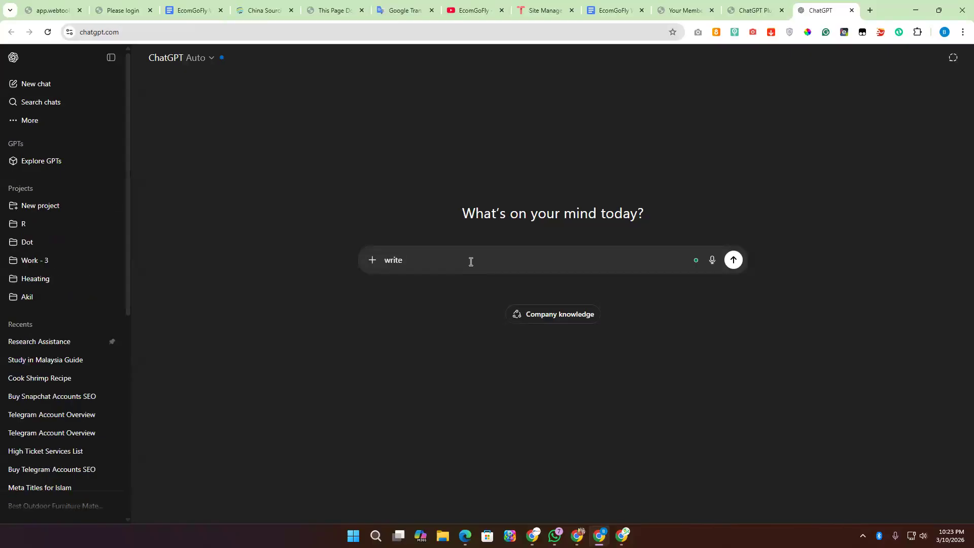
pyautogui.write('jordan 4 category descipr')
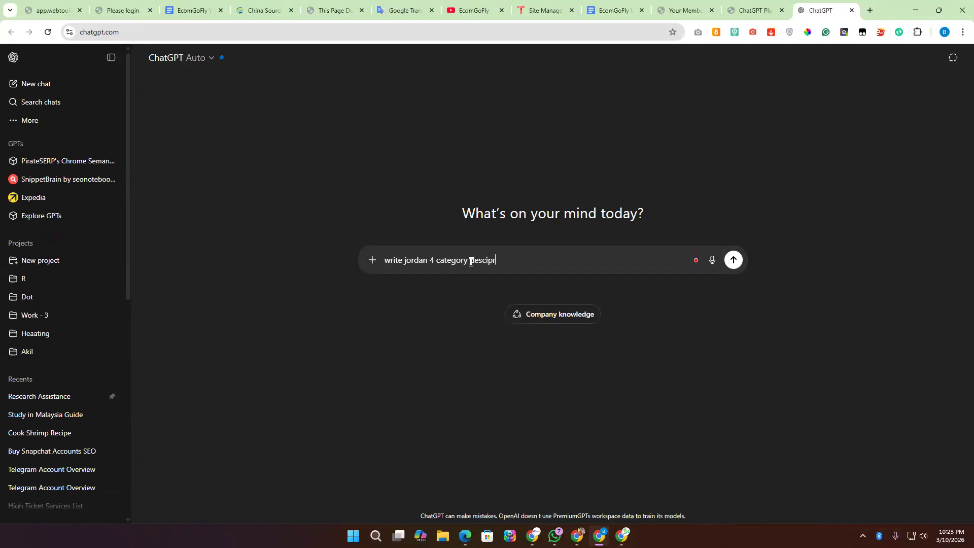
pyautogui.press('BackSpace')
pyautogui.write('t')
pyautogui.press('Return')
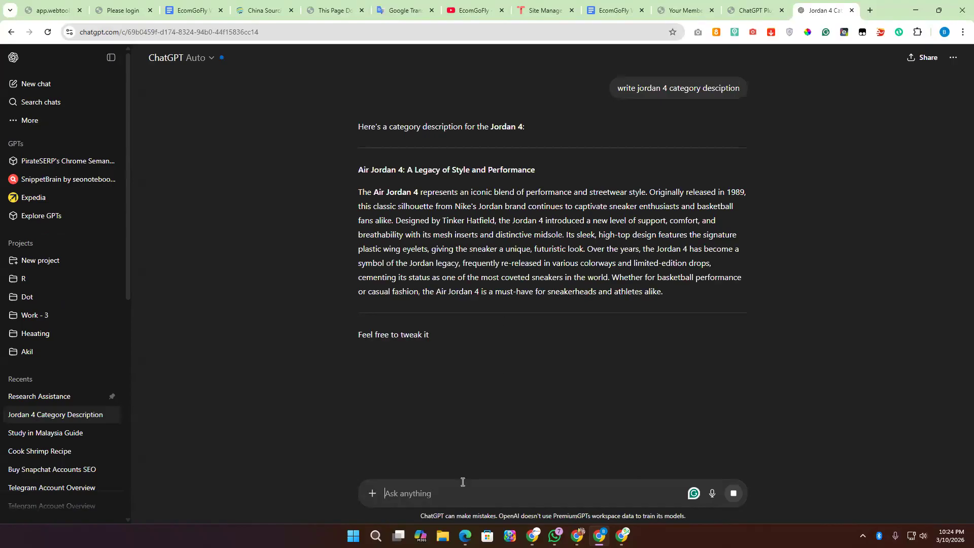
# - Ask ChatGPT to shorten the description with the prompt "Please write in 200 charecters"
pyautogui.write('Please write in 200 char')
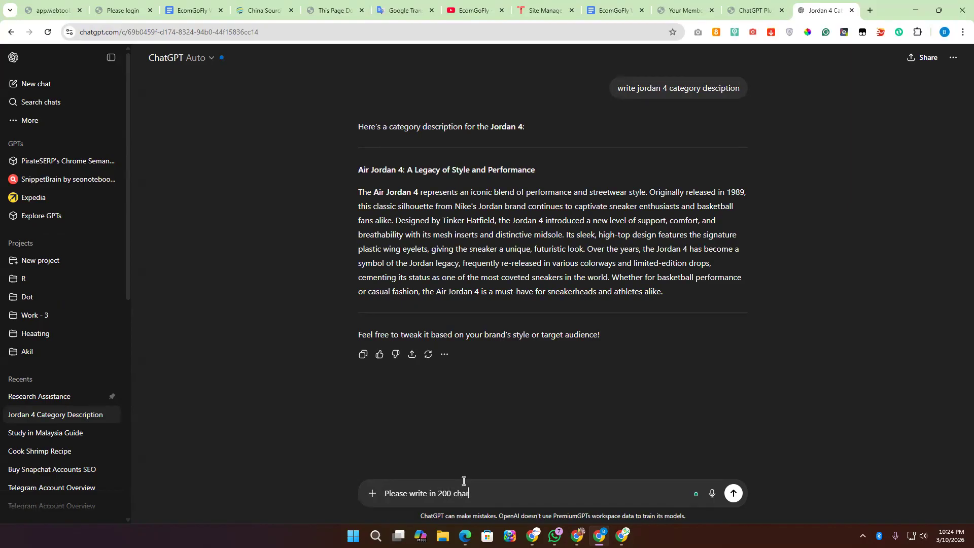
pyautogui.write('ecters')
pyautogui.press('Return')
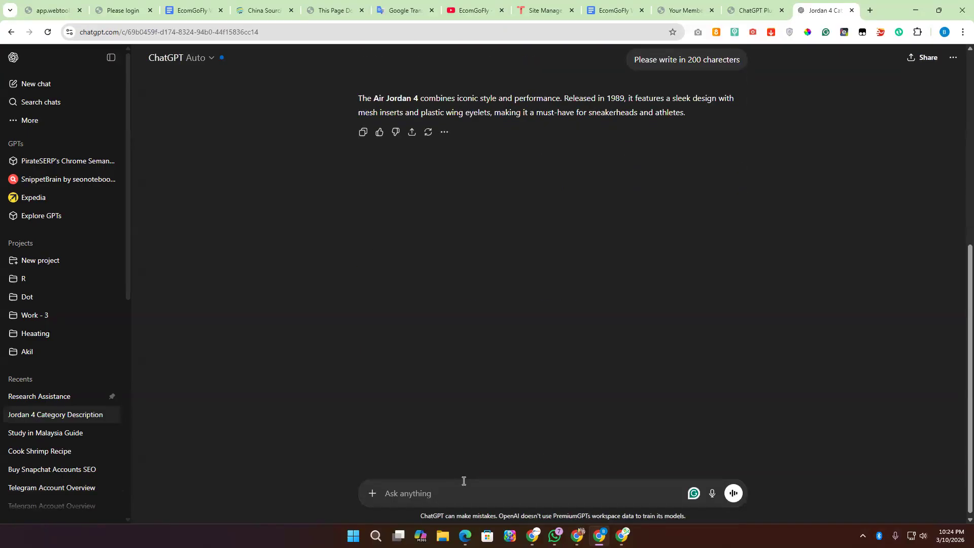
# - Copy ChatGPT's shortened Air Jordan 4 text into the featured collection's description in the Shopify theme editor
pyautogui.tripleClick(502, 102)
pyautogui.hotkey('ctrl', 'c')
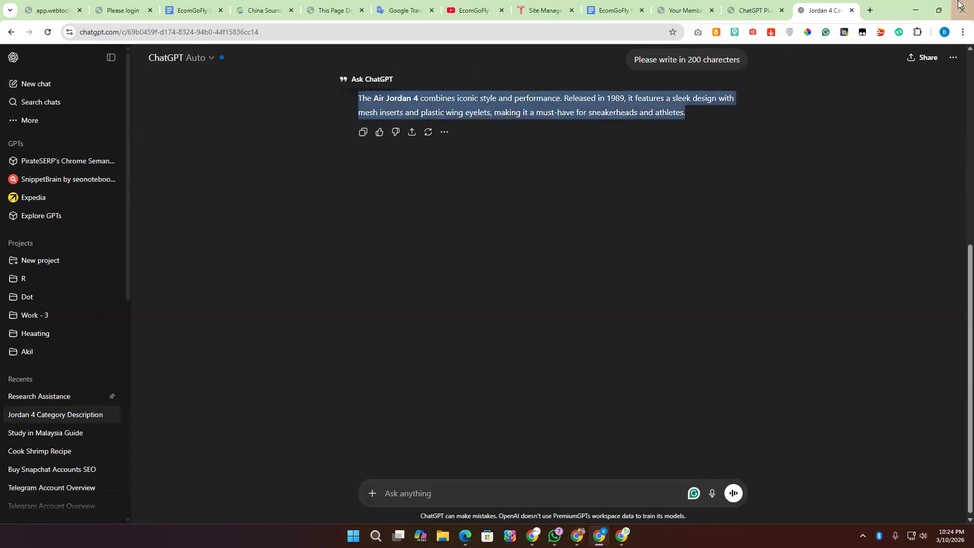
pyautogui.click(622, 535)
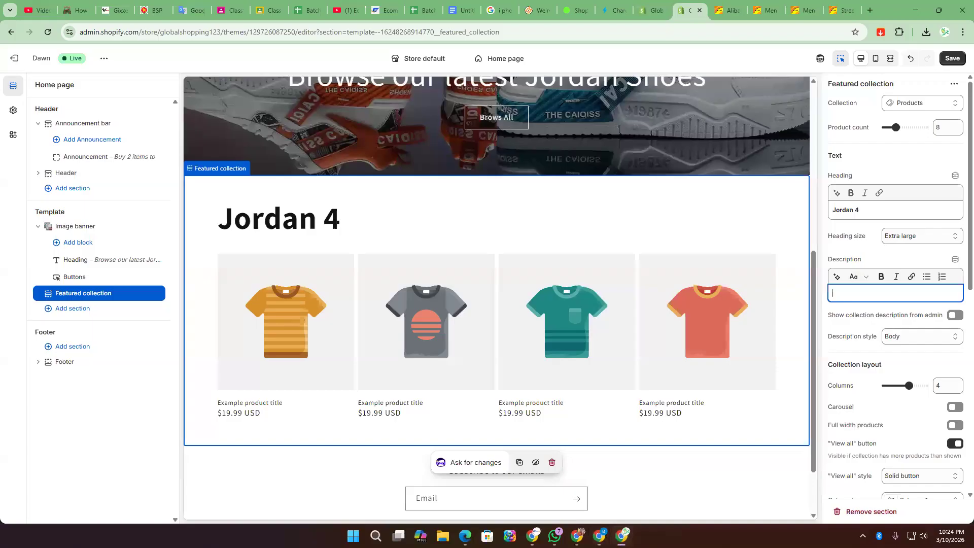
pyautogui.hotkey('ctrl', 'v')
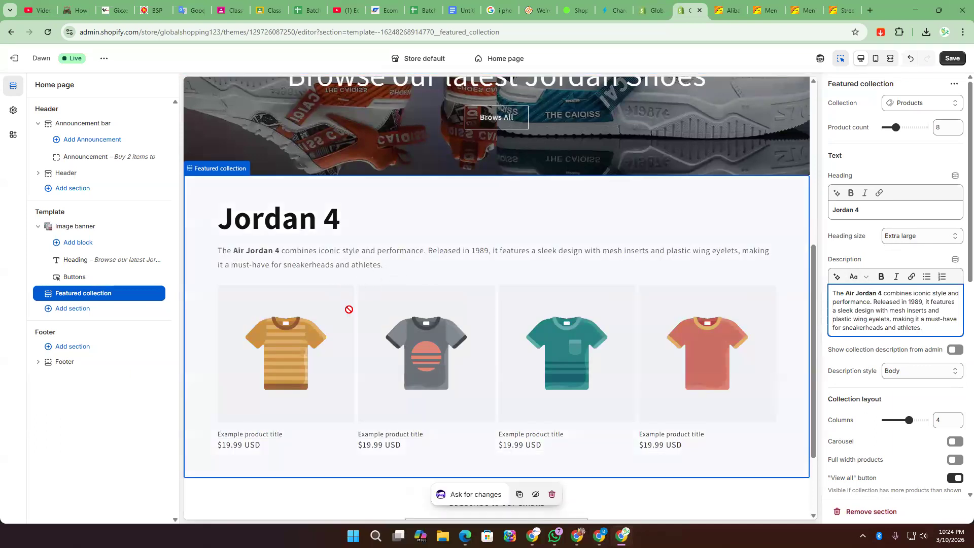
# - Compare the Subtitle and Body styles for the featured collection's description, and set it to Subtitle
pyautogui.click(898, 373)
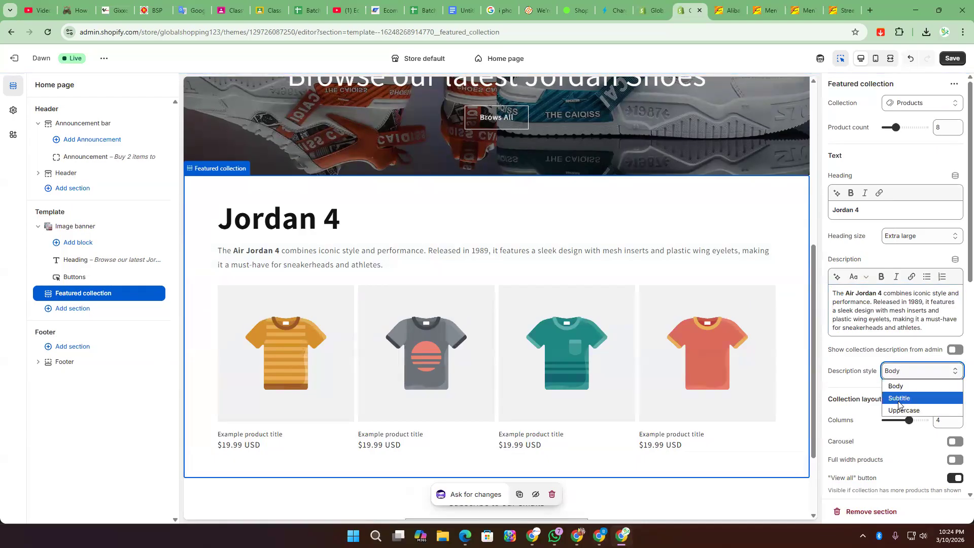
pyautogui.click(898, 399)
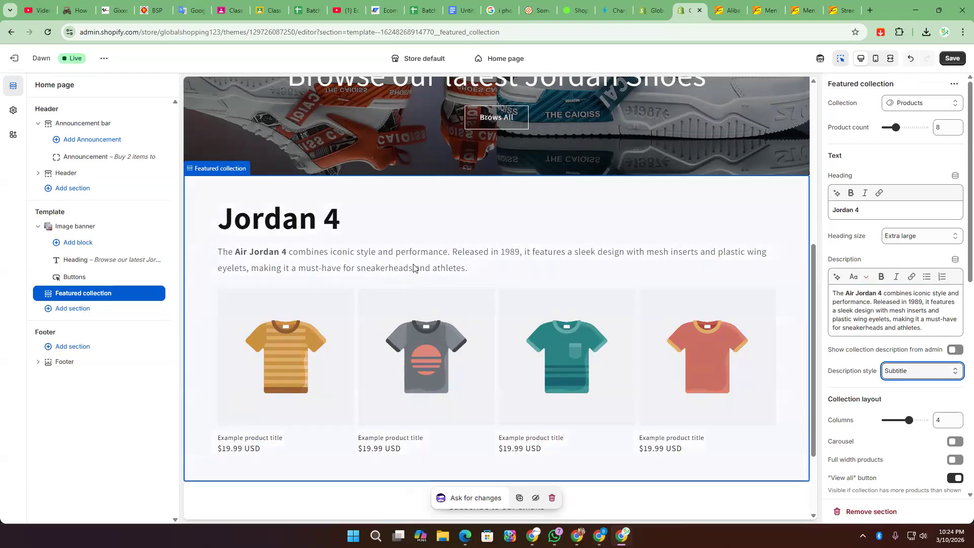
pyautogui.click(913, 371)
pyautogui.click(897, 386)
pyautogui.click(899, 371)
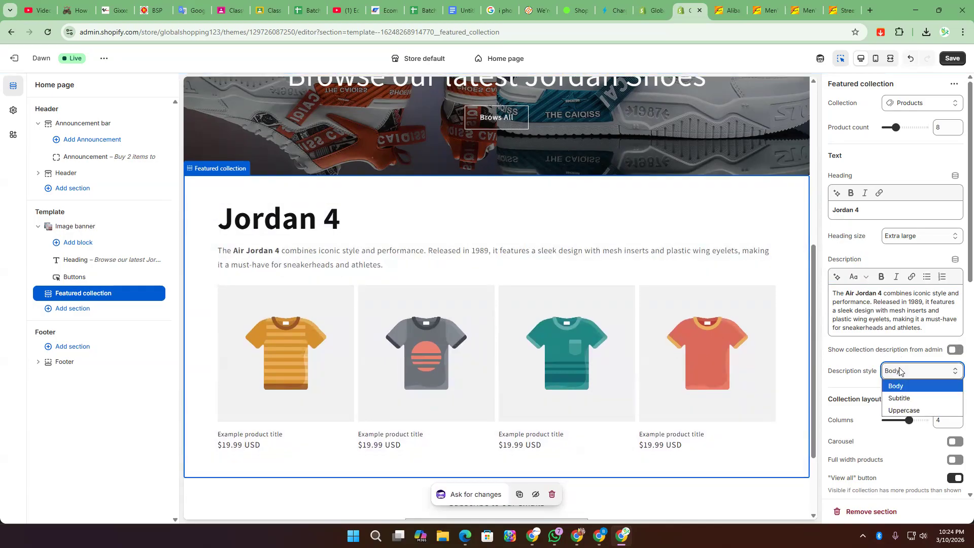
pyautogui.click(900, 397)
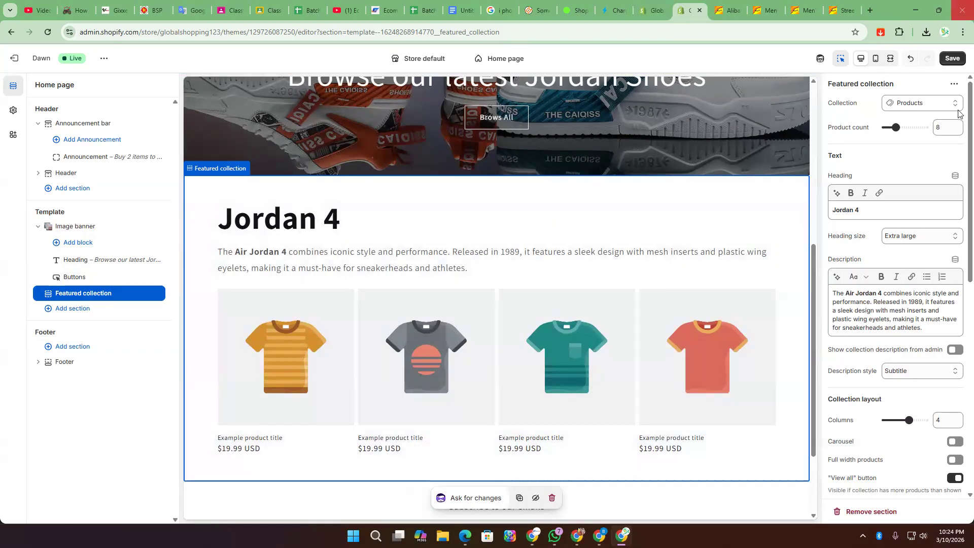
# - Try 6 columns in the featured collection's layout, and set the column count to 2
pyautogui.scroll(-4, 850, 364)
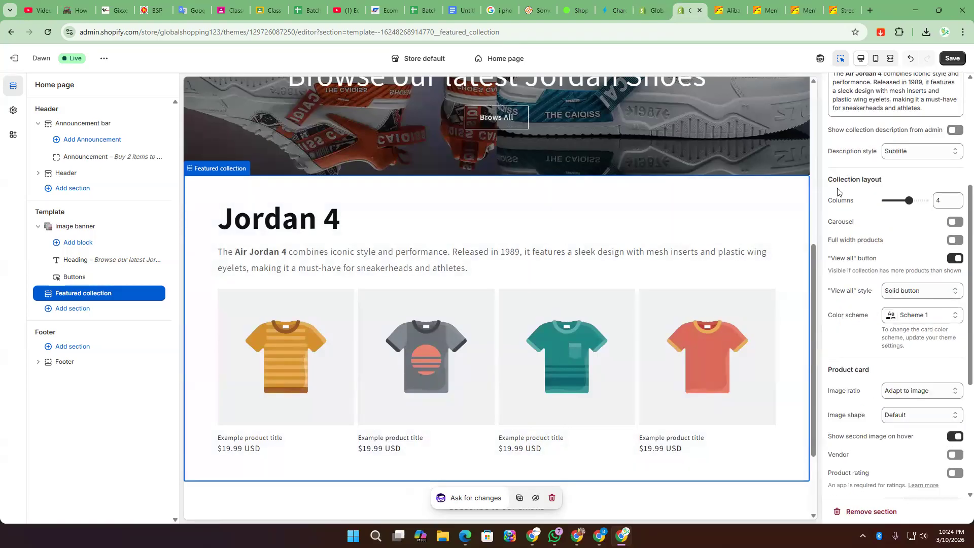
pyautogui.moveTo(830, 179); pyautogui.dragTo(899, 180)
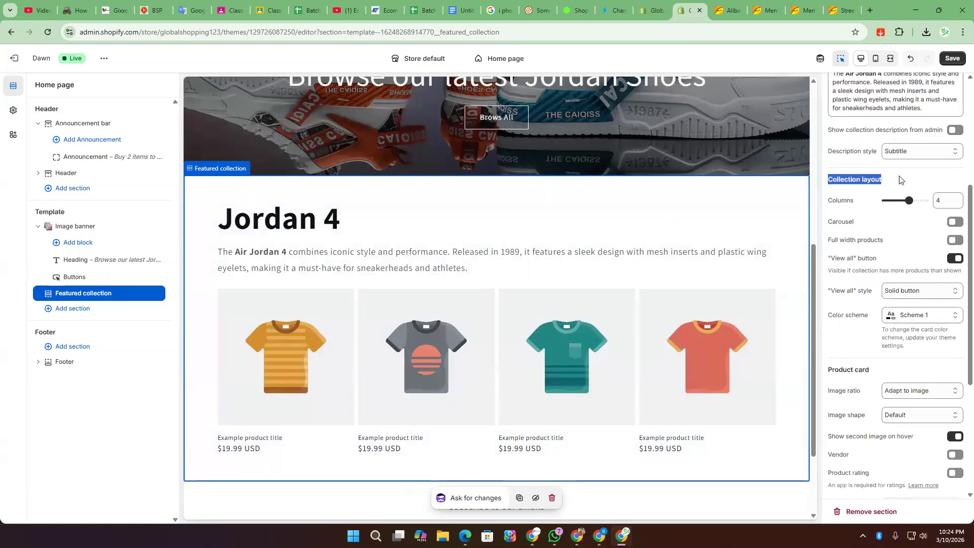
pyautogui.click(867, 179)
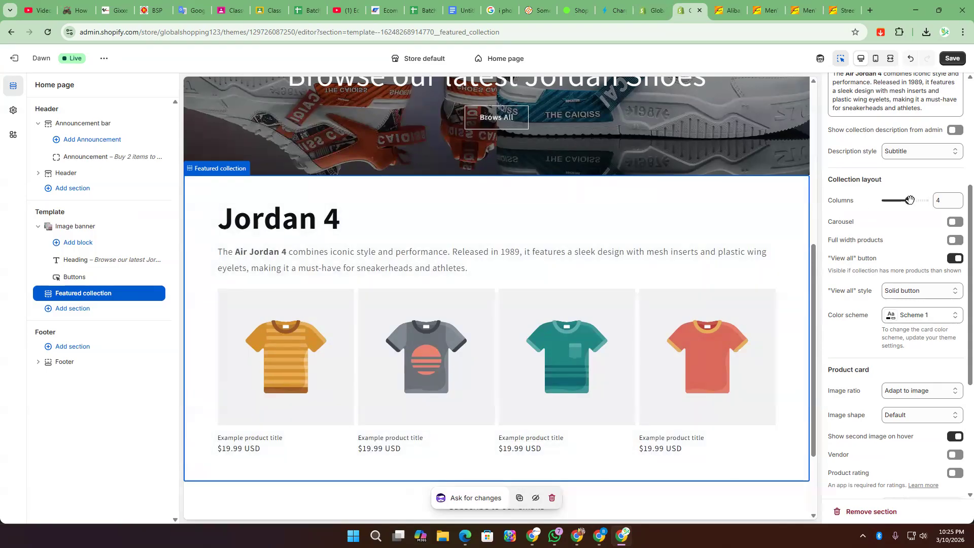
pyautogui.moveTo(909, 200); pyautogui.dragTo(924, 199)
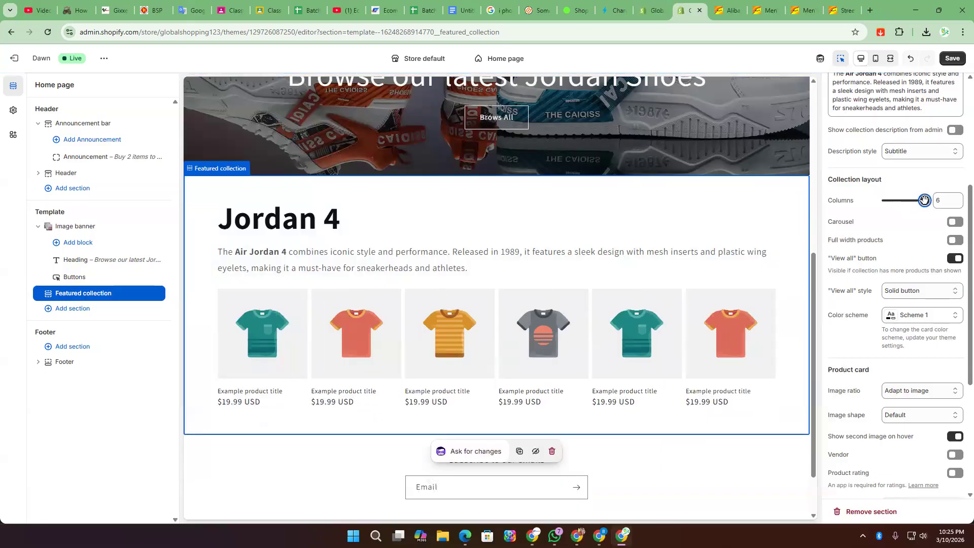
pyautogui.moveTo(924, 199); pyautogui.dragTo(892, 200)
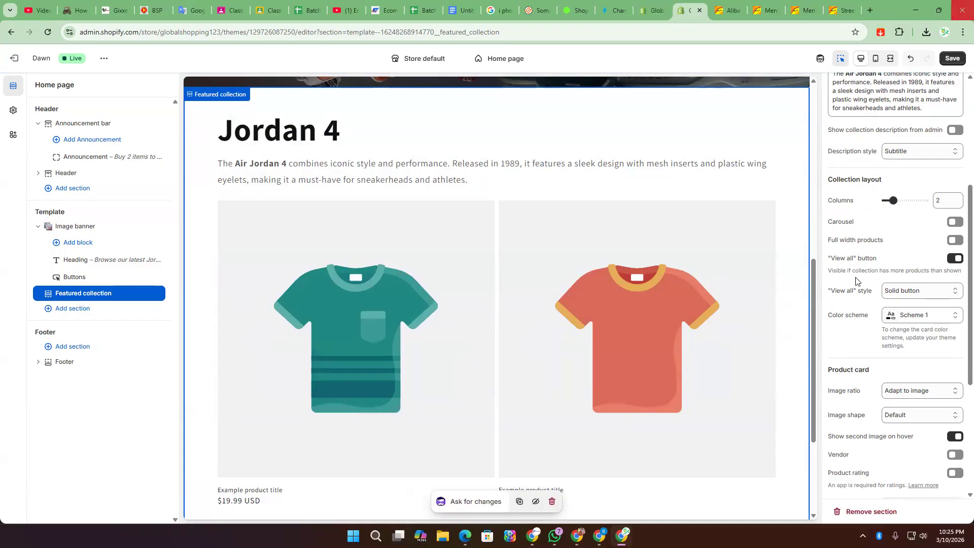
# - Review the product card's image shape options, try the Portrait image ratio, and set the ratio to Square
pyautogui.scroll(-4, 927, 276)
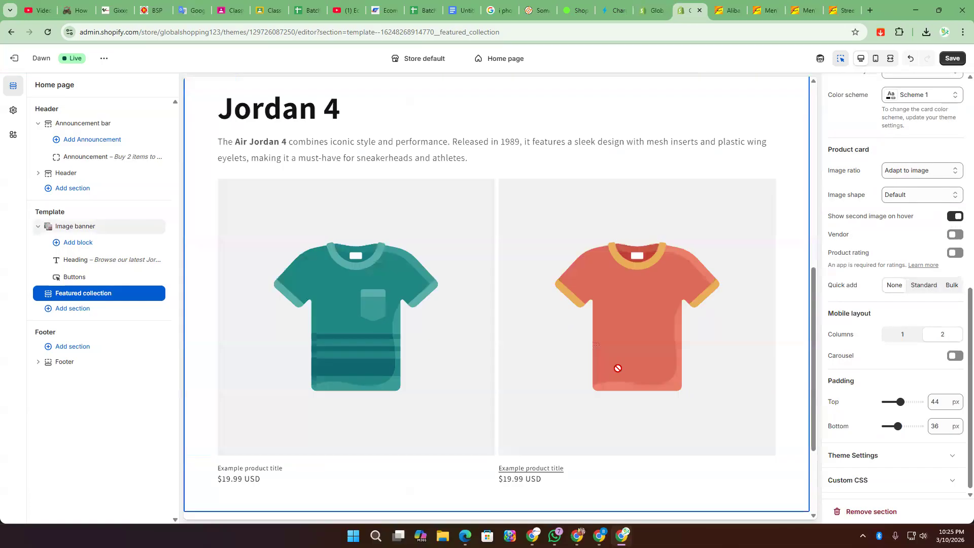
pyautogui.click(894, 196)
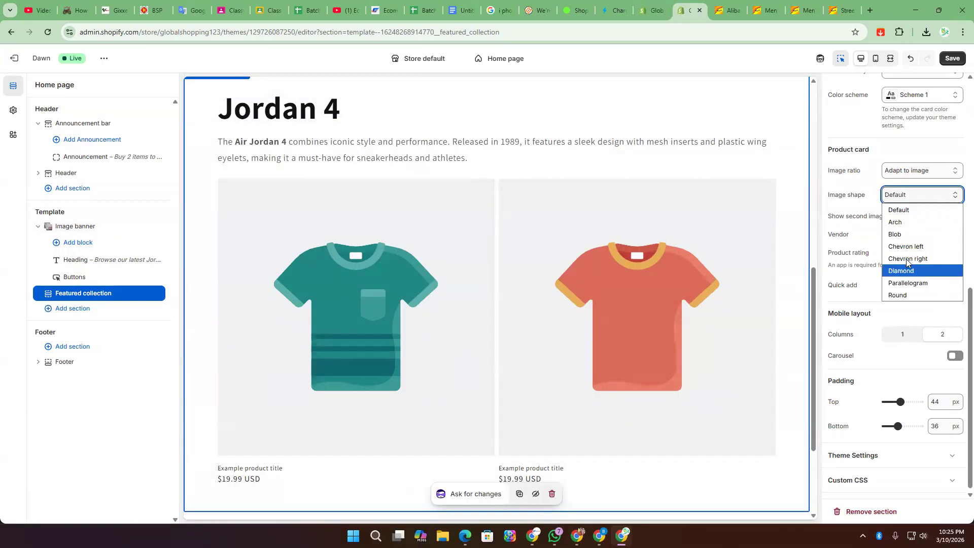
pyautogui.click(846, 184)
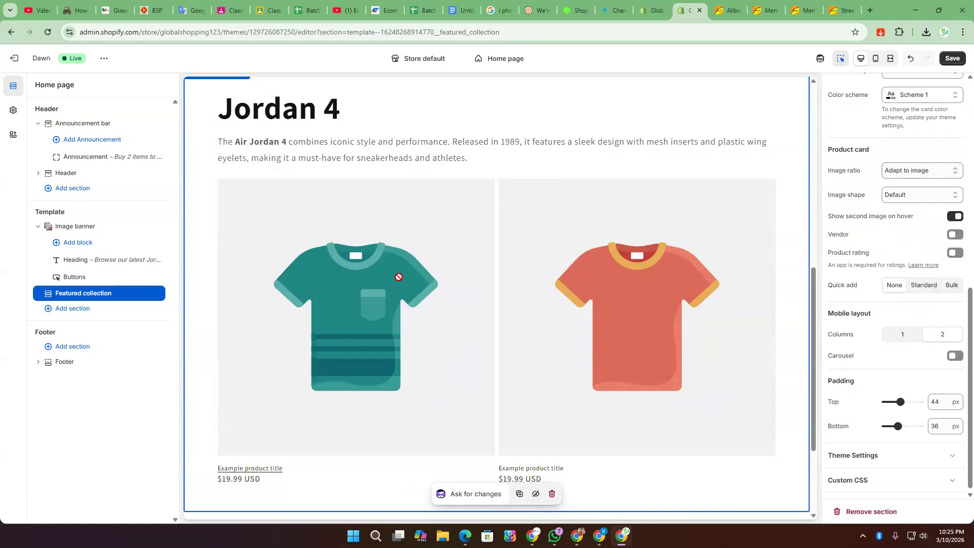
pyautogui.click(908, 171)
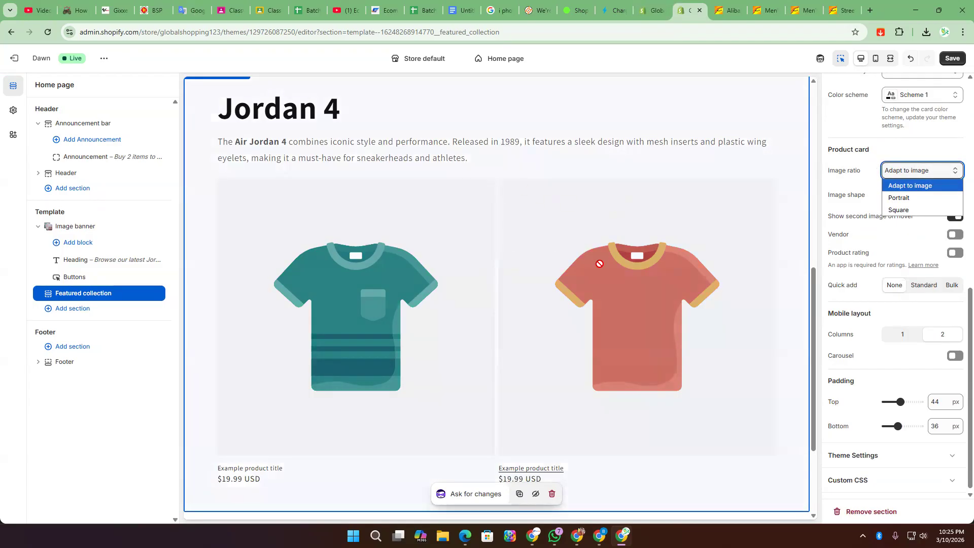
pyautogui.click(907, 200)
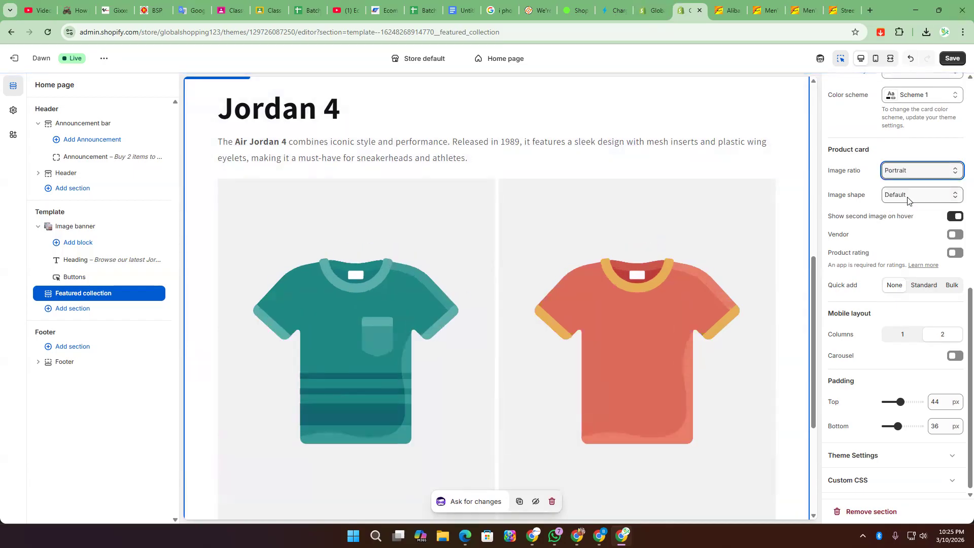
pyautogui.click(903, 169)
pyautogui.click(901, 211)
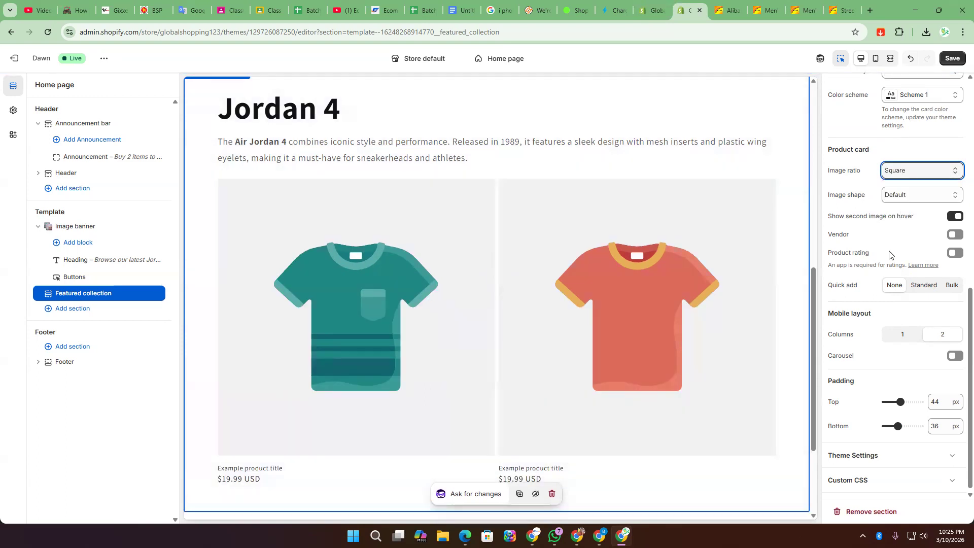
pyautogui.scroll(4, 889, 249)
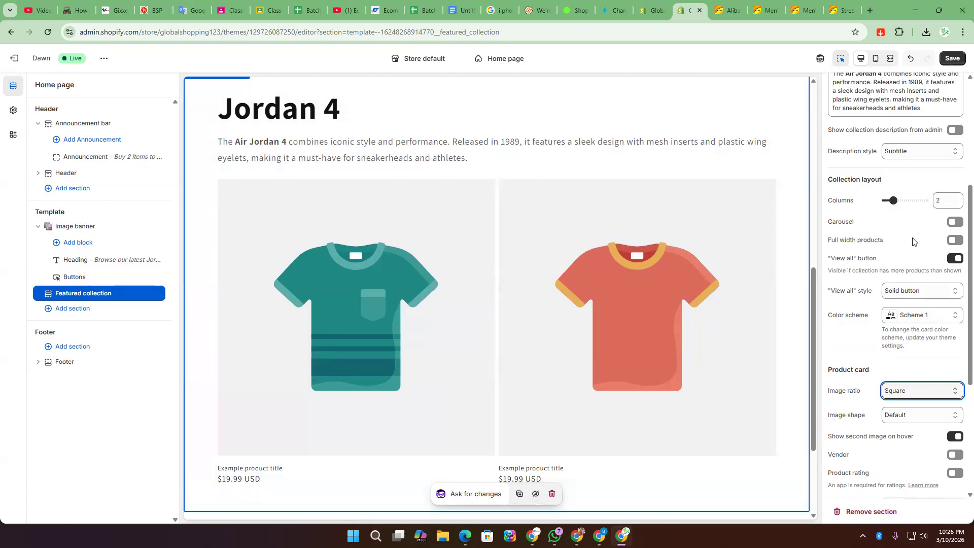
# - Start a new collection in the Shopify admin titled "Jordan 4", with the shortened Air Jordan 4 text as its description
pyautogui.click(658, 3)
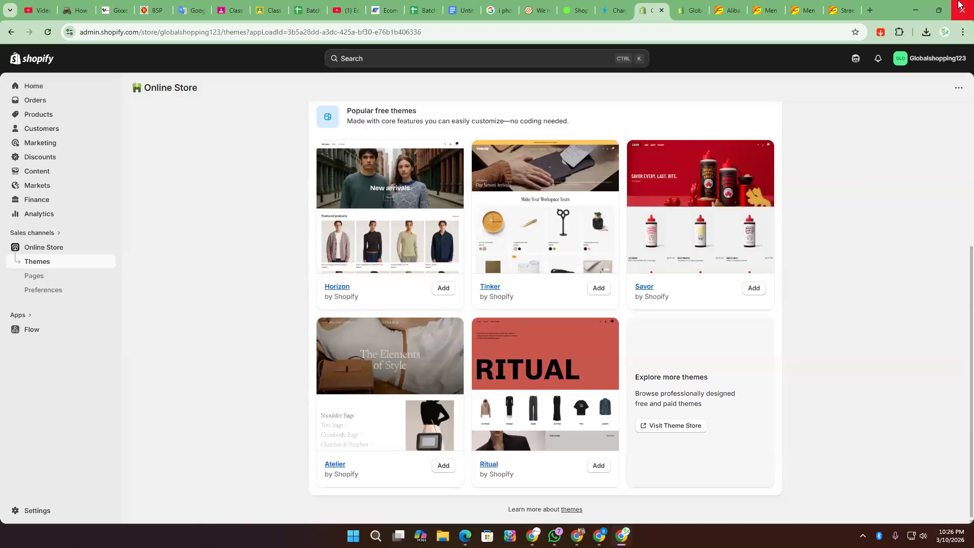
pyautogui.click(48, 32)
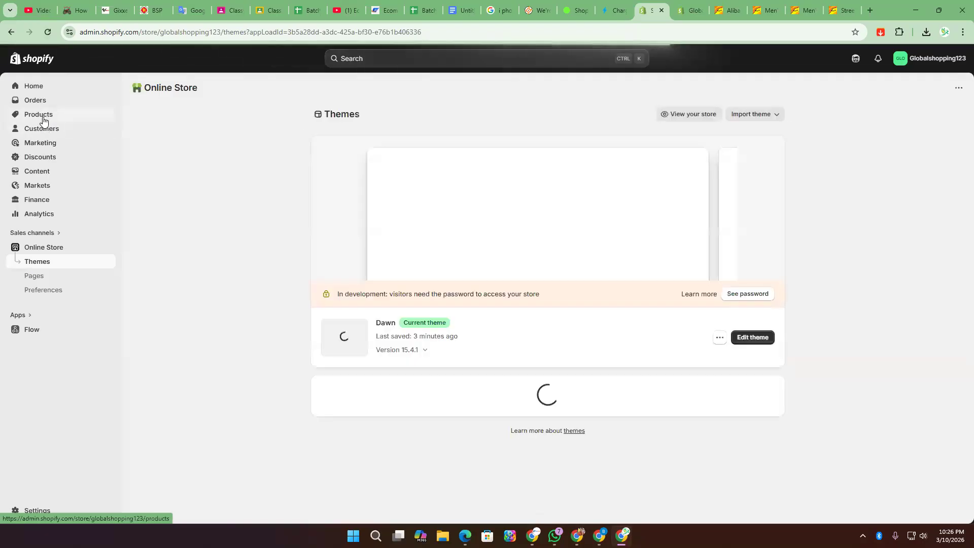
pyautogui.click(44, 116)
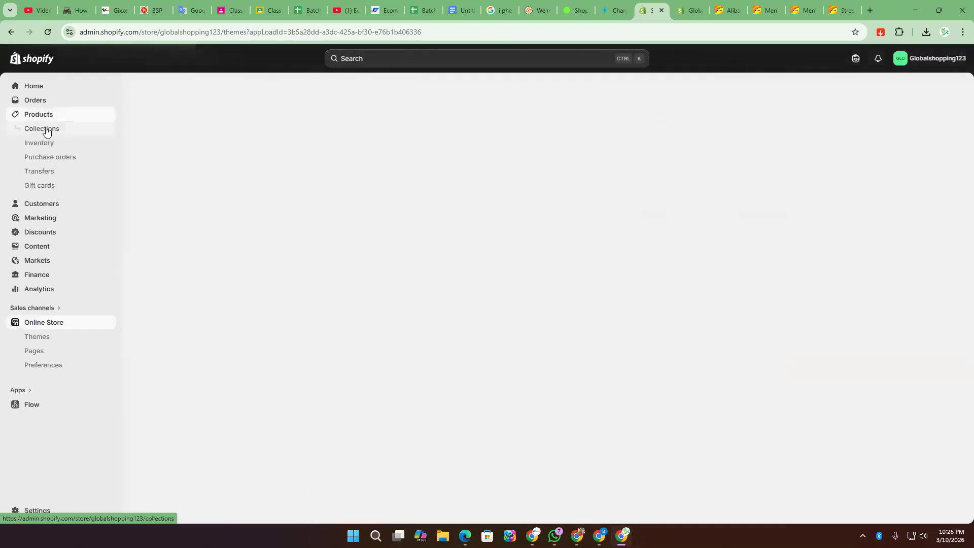
pyautogui.click(46, 130)
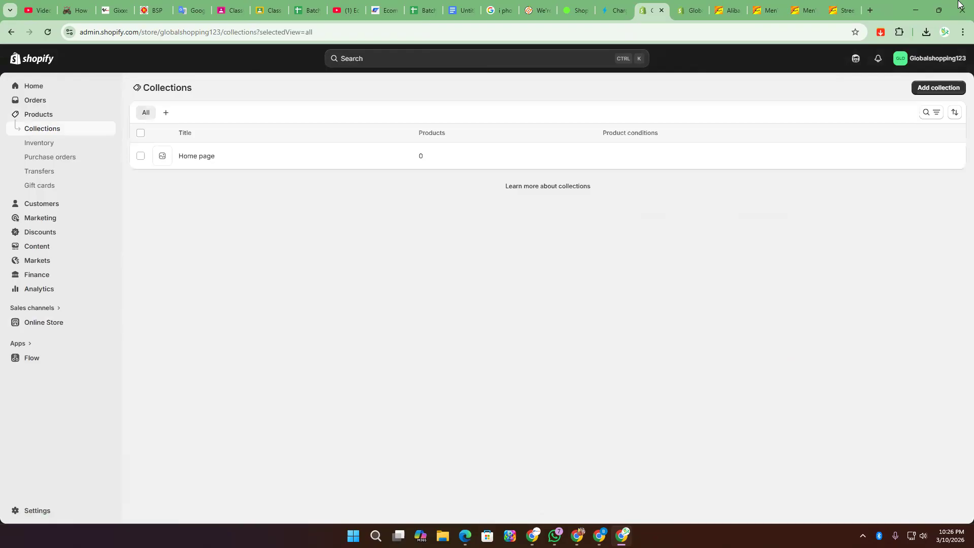
pyautogui.click(923, 87)
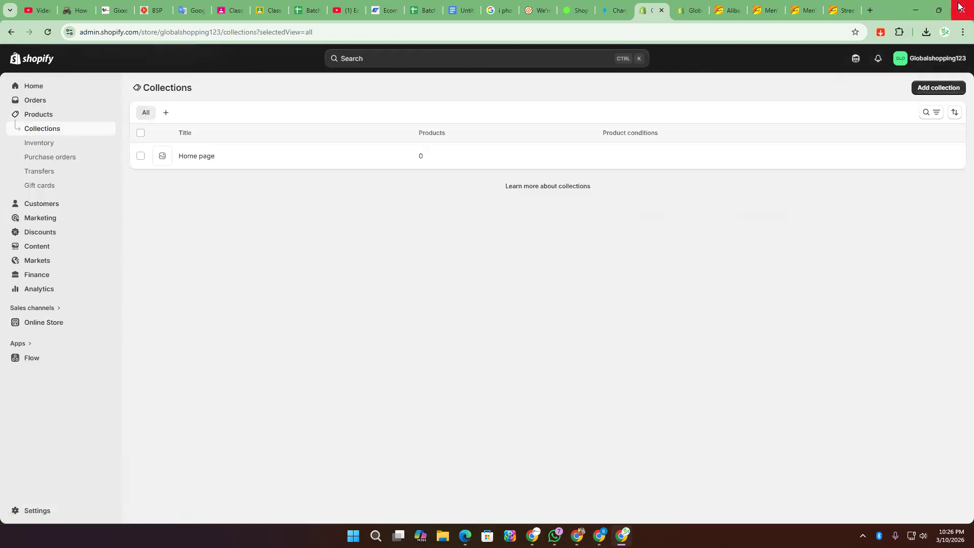
pyautogui.click(370, 128)
pyautogui.write('Jordan 4')
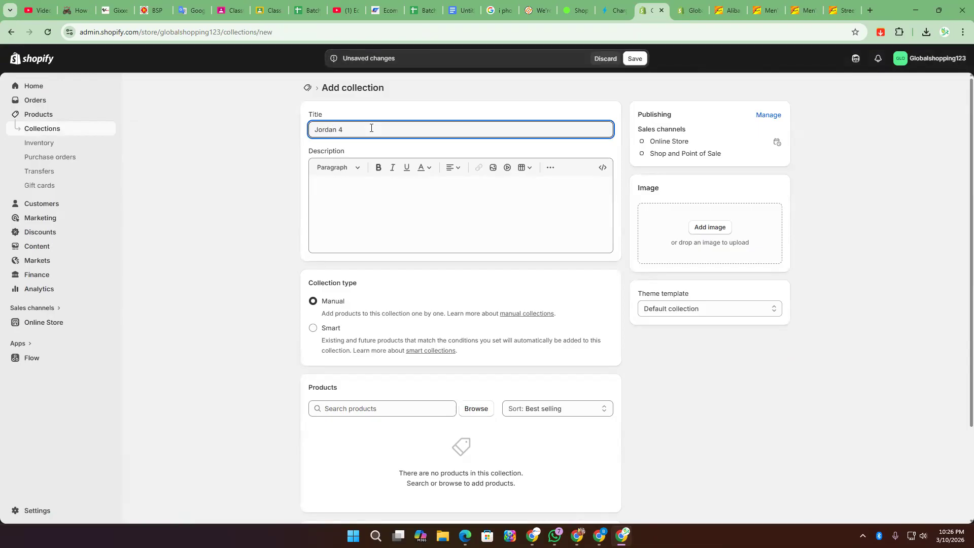
pyautogui.click(406, 216)
pyautogui.write('The Air Jordan 4 combines iconic style and performance. Released in 1989, it features a sleek design with mesh inserts and plastic wing eyelets, making it a must-have for sneakerheads and athletes.')
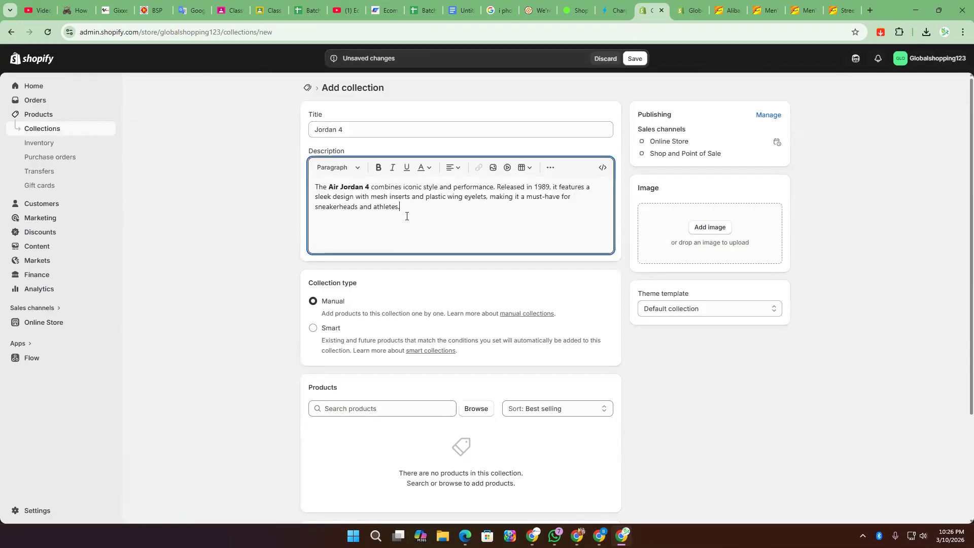
# - Make the collection a smart one with the condition that the product tag is equal to "Jordan 4"
pyautogui.click(332, 330)
pyautogui.scroll(-2, 504, 322)
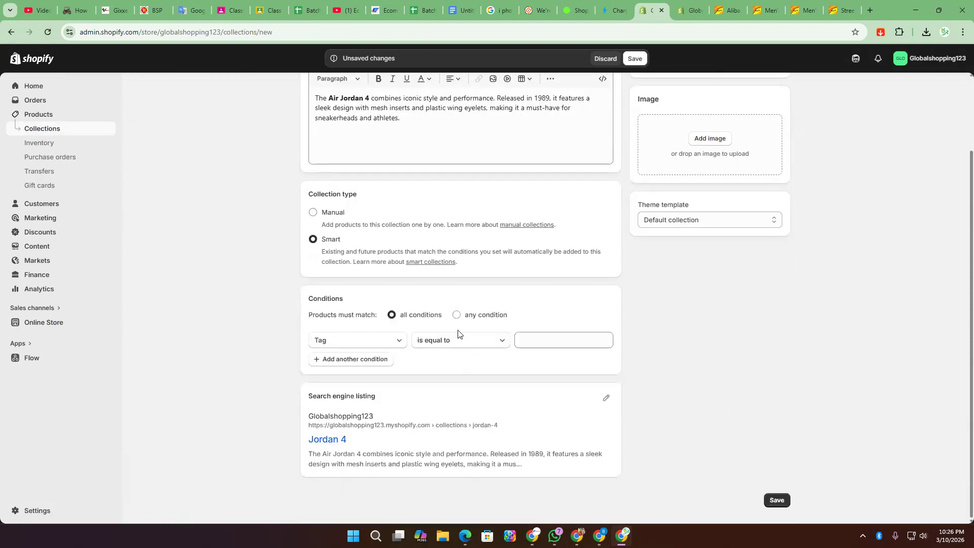
pyautogui.click(552, 339)
pyautogui.write('sneakerheads and athletes')
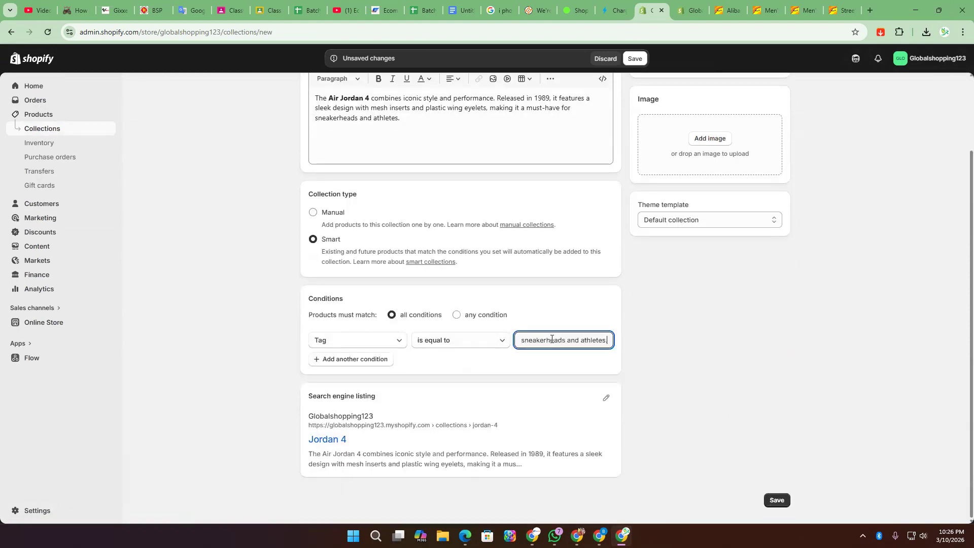
pyautogui.hotkey('ctrl', 'a')
pyautogui.press('BackSpace')
pyautogui.scroll(2, 710, 331)
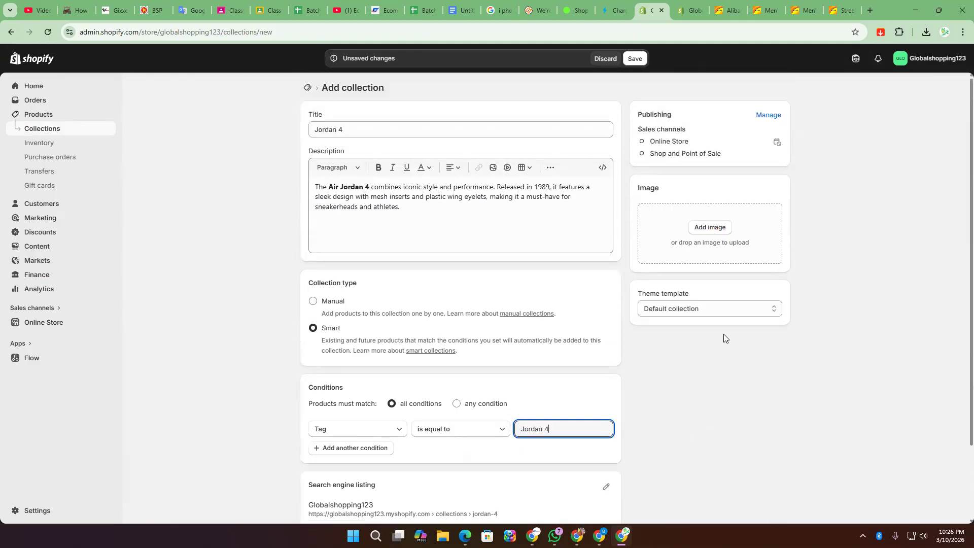
# - Look at the stored images for the collection without choosing one, and save the Jordan 4 collection
pyautogui.click(704, 233)
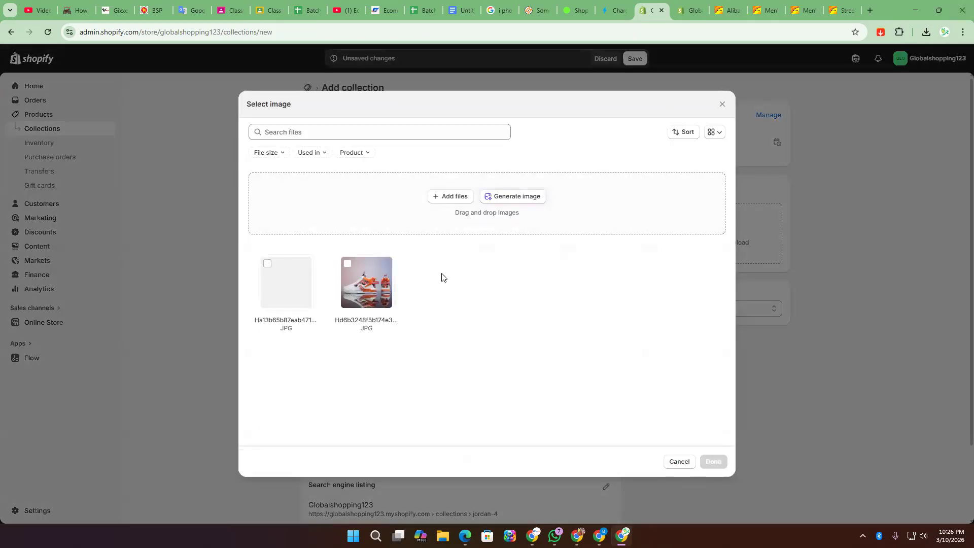
pyautogui.click(722, 104)
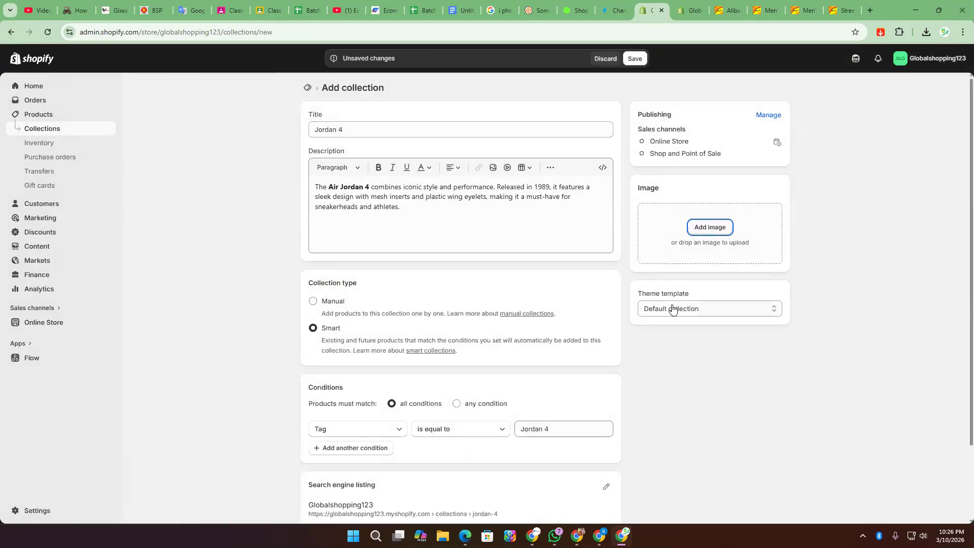
pyautogui.click(640, 58)
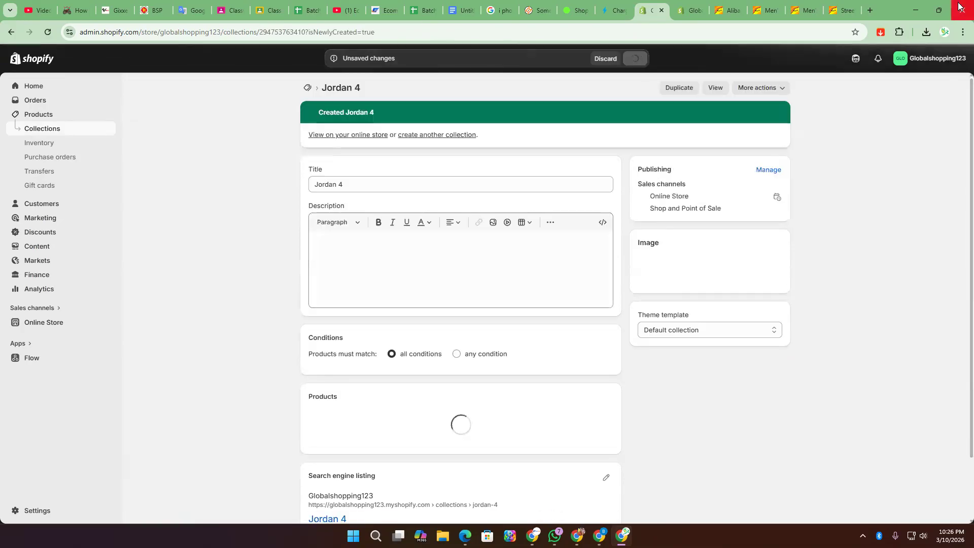
# - Start a new product titled "Jordan 4 shoes for men", with the shortened Air Jordan 4 text as its description
pyautogui.click(51, 117)
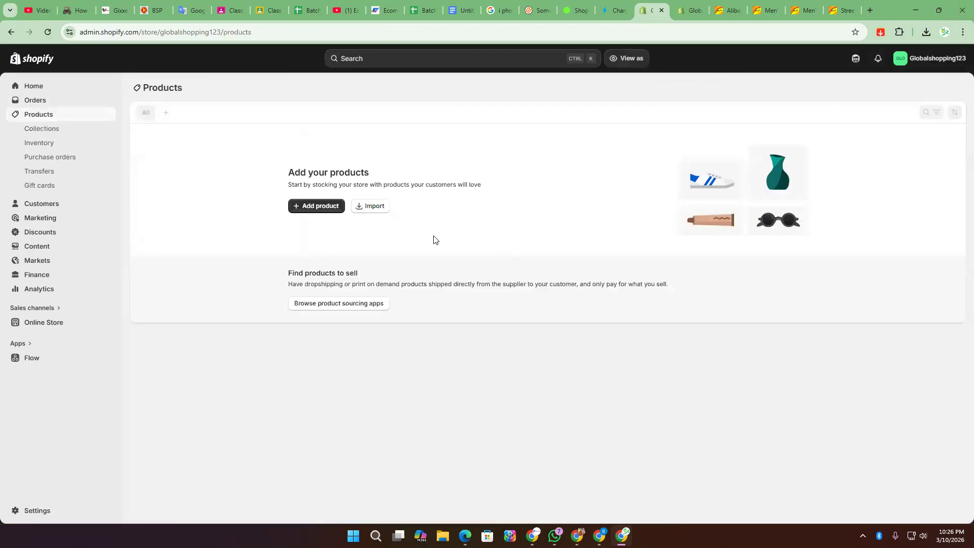
pyautogui.click(307, 207)
pyautogui.click(389, 128)
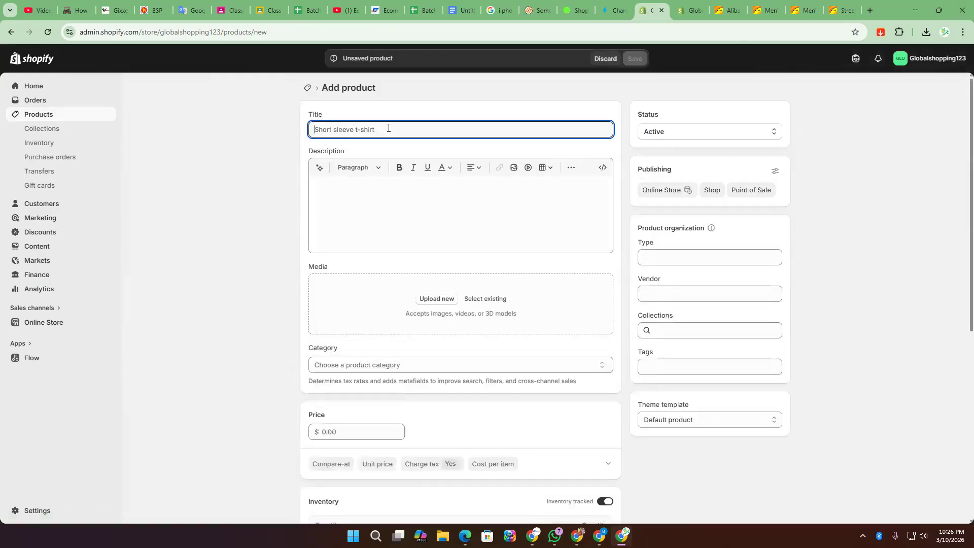
pyautogui.write('Jordan 4 shoes for men')
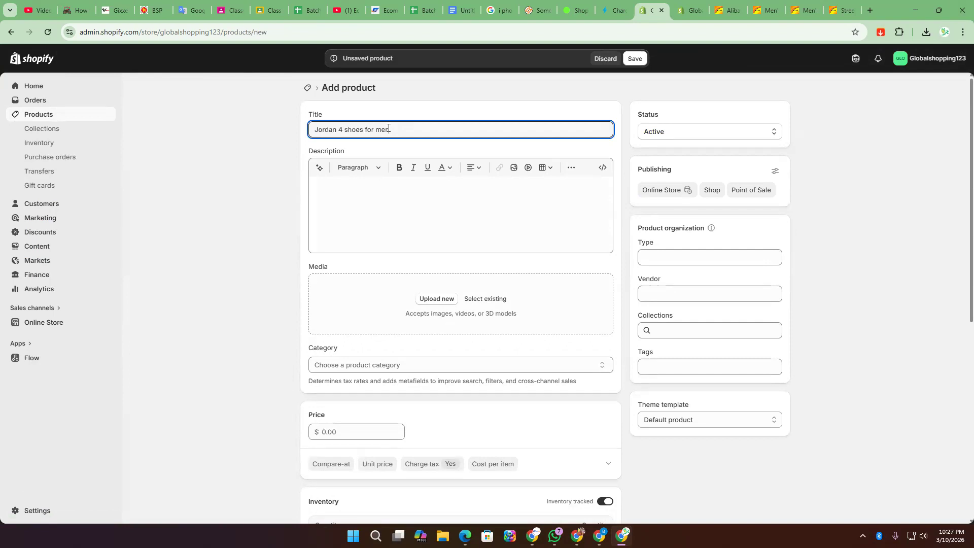
pyautogui.click(381, 204)
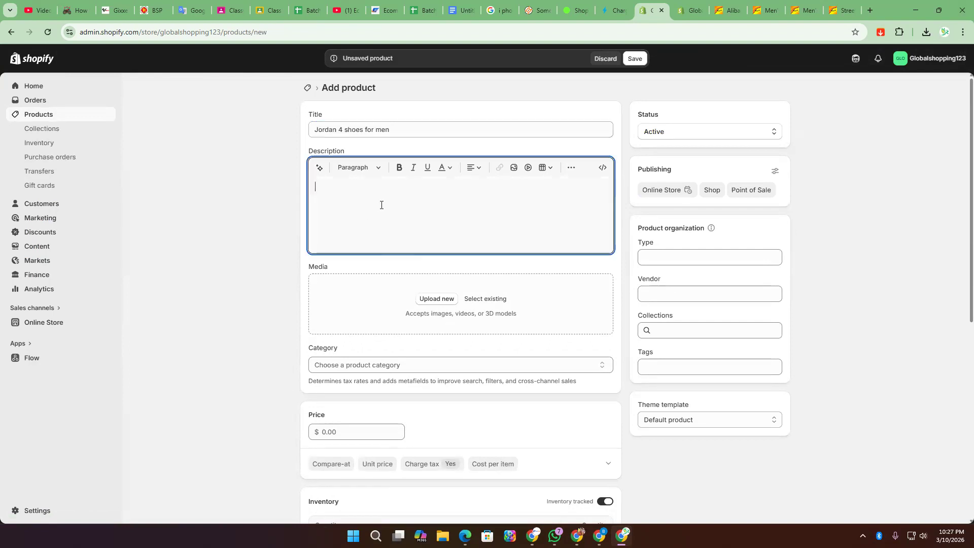
pyautogui.write('The Air Jordan 4 combines iconic style and performance. Released in 1989, it features a sleek design with mesh inserts and plastic wing eyelets, making it a must-have for sneakerheads and athletes.')
# - Upload the red-and-grey sneaker image and the white sneakers-on-a-box image from Downloads as the product's media
pyautogui.click(425, 298)
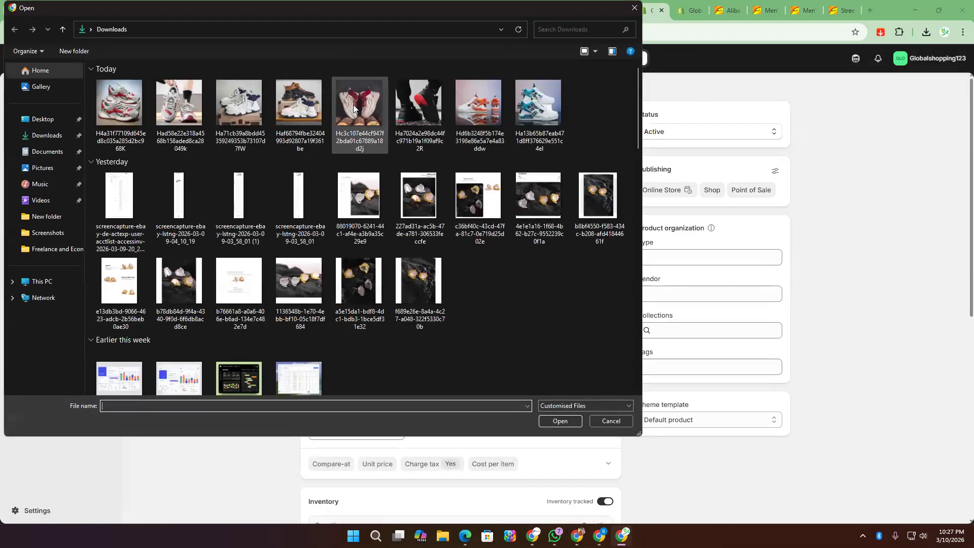
pyautogui.click(124, 97)
pyautogui.keyDown('ctrl'); pyautogui.click(238, 102); pyautogui.keyUp('ctrl')
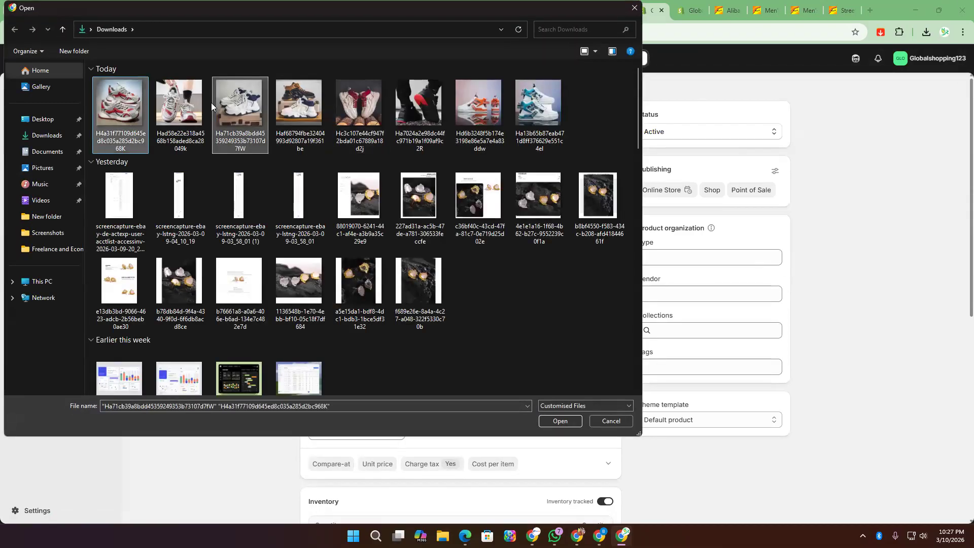
pyautogui.click(561, 422)
# - Set the product's price to $150 and its inventory quantity at the shop location to 100
pyautogui.scroll(-4, 522, 348)
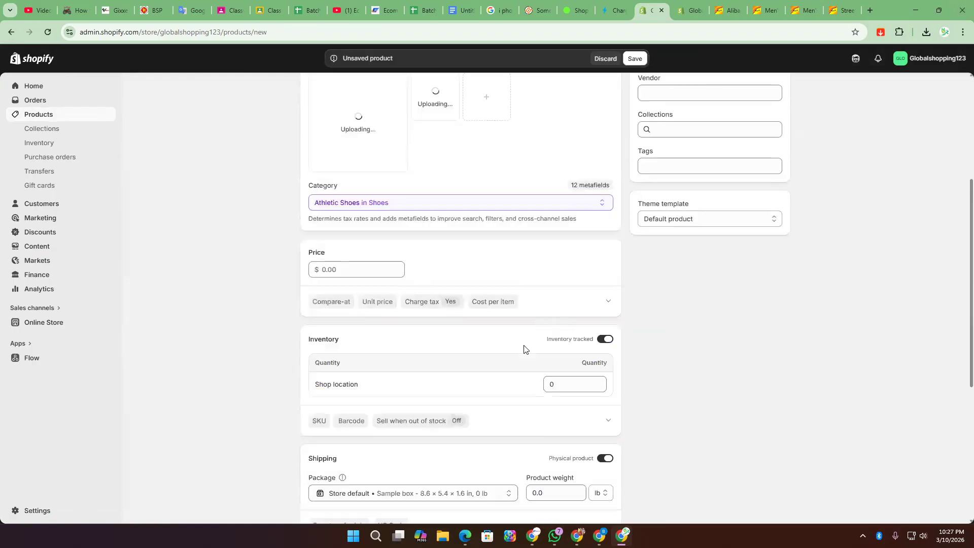
pyautogui.click(359, 245)
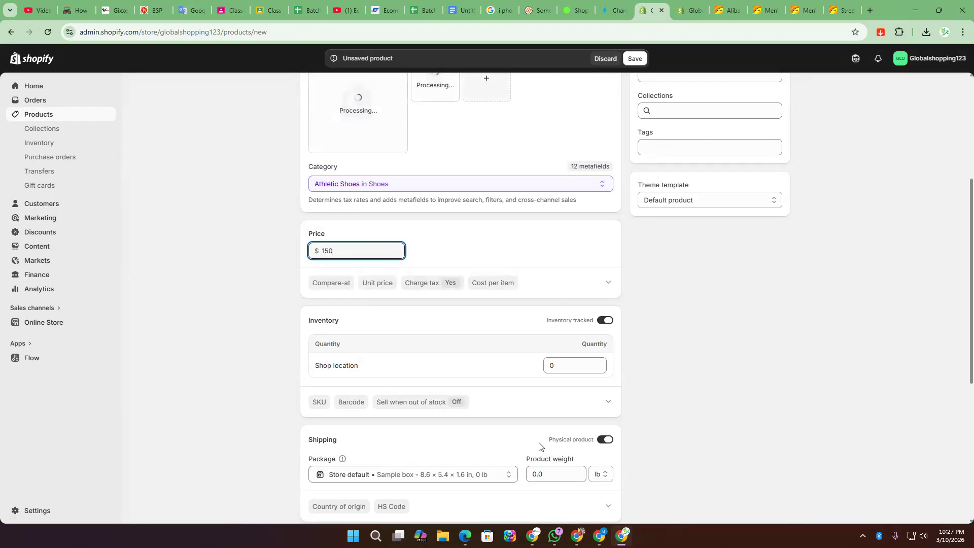
pyautogui.scroll(4, 703, 220)
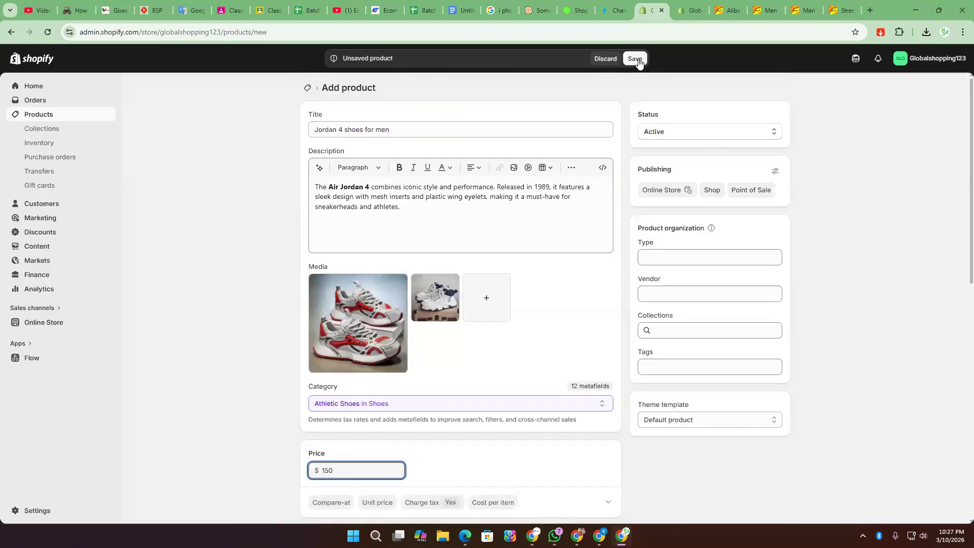
pyautogui.scroll(-10, 507, 304)
pyautogui.click(561, 184)
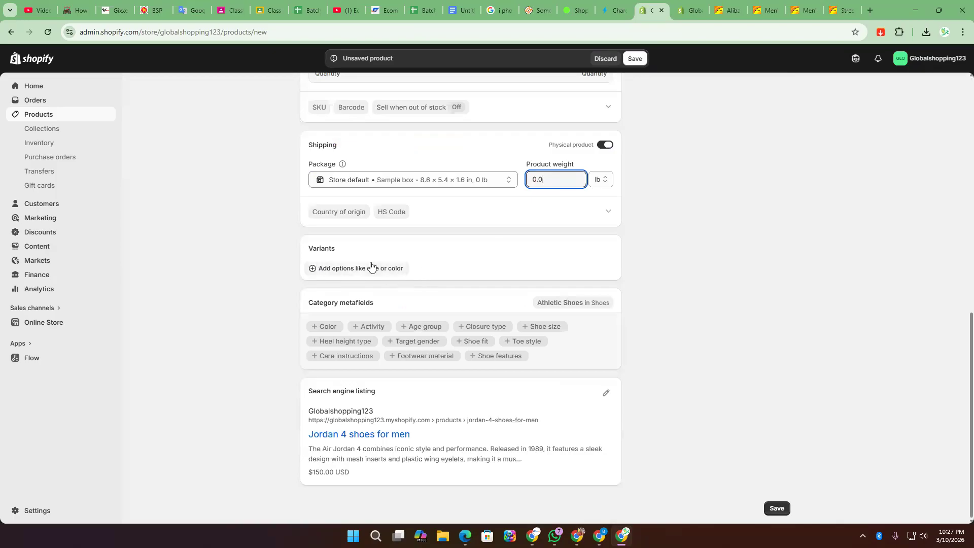
pyautogui.scroll(4, 486, 402)
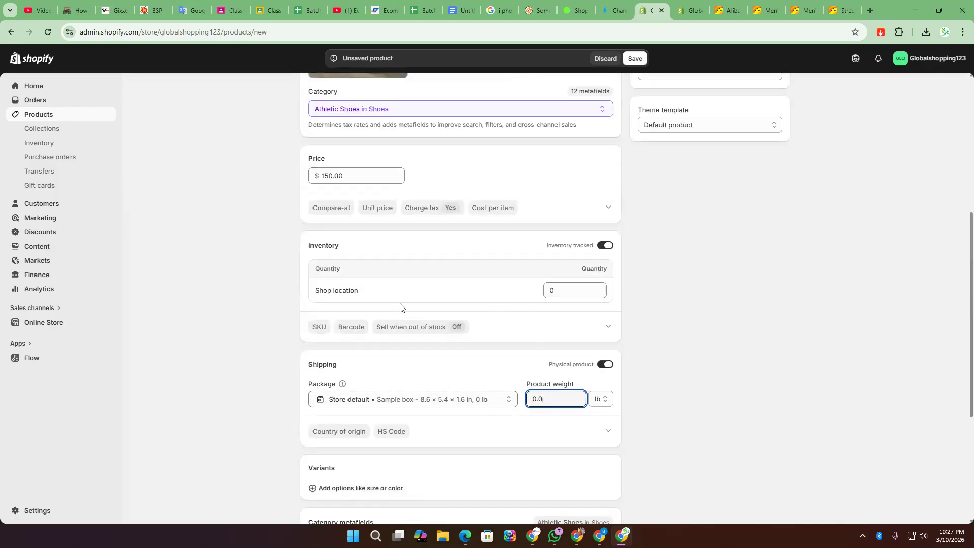
pyautogui.moveTo(564, 289); pyautogui.dragTo(544, 292)
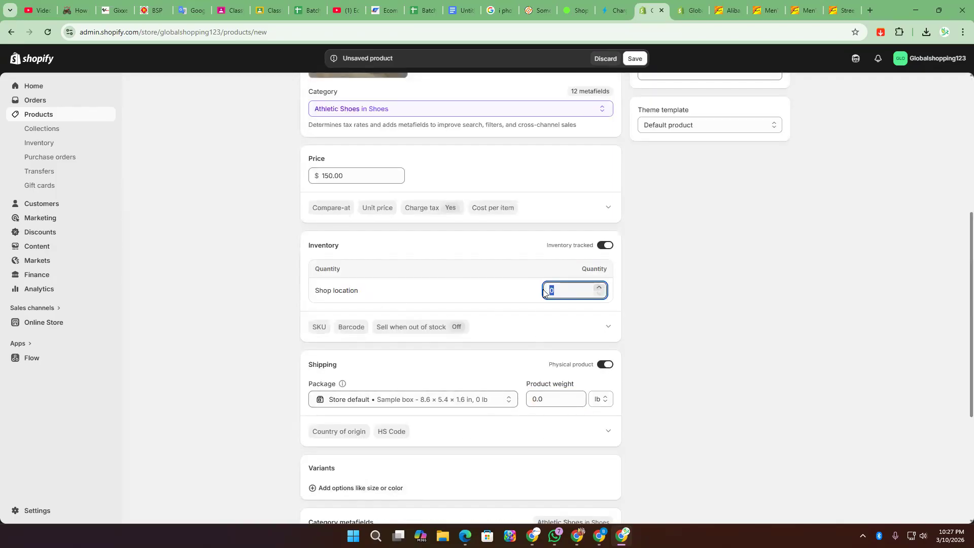
# - Dismiss the Google Lens overlay and save the new Jordan 4 product
pyautogui.click(633, 38)
pyautogui.click(639, 59)
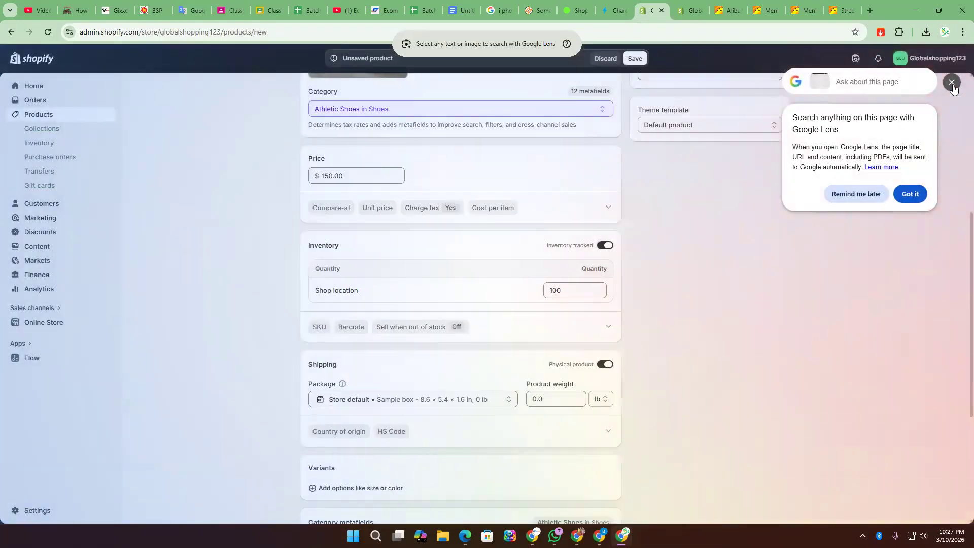
pyautogui.press('Escape')
pyautogui.click(635, 59)
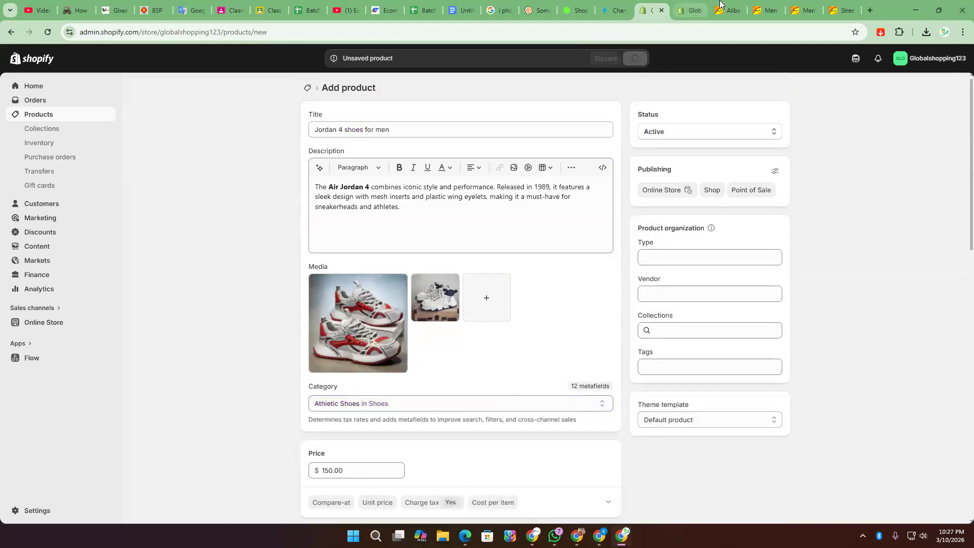
# - Switch to the Alibaba product page and search for "jorda retro 4" using the suggested term
pyautogui.click(765, 10)
pyautogui.click(293, 84)
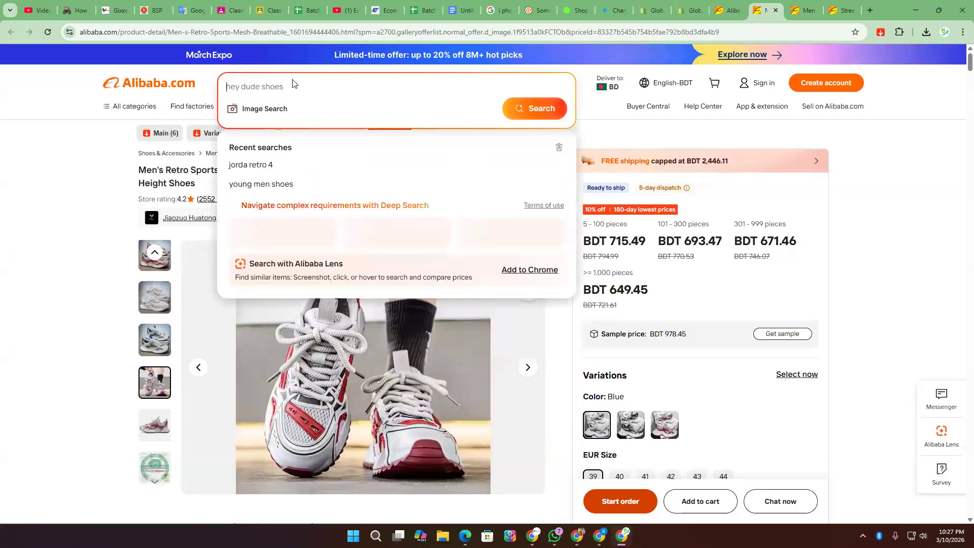
pyautogui.write('j')
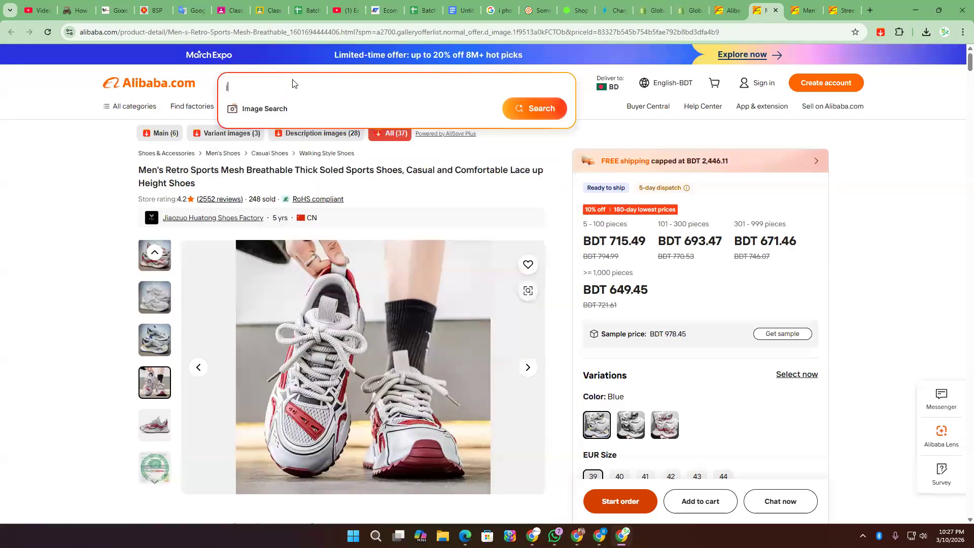
pyautogui.write('ordan')
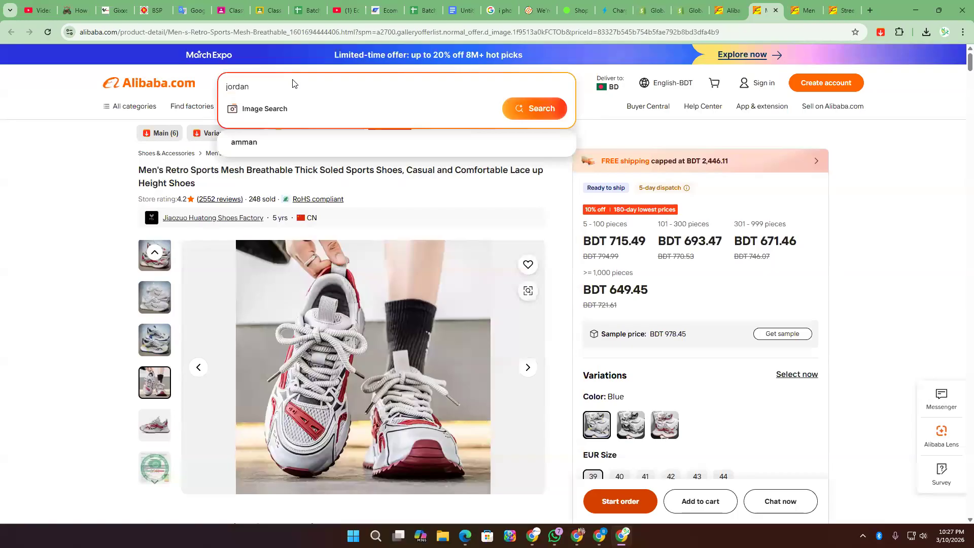
pyautogui.press('BackSpace')
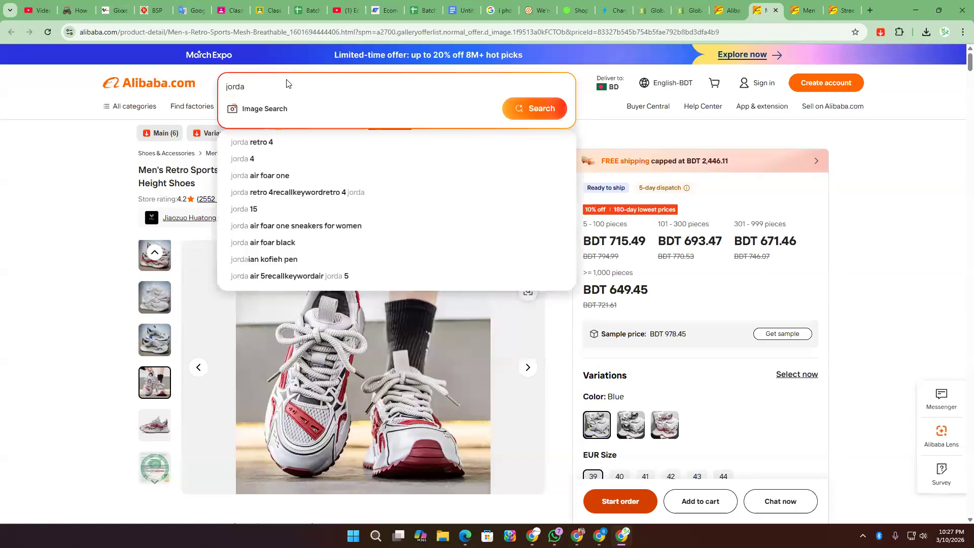
pyautogui.click(283, 148)
# - Switch back to the Shopify admin and start a new product titled "Jorda Retro 4"
pyautogui.click(695, 9)
pyautogui.click(640, 8)
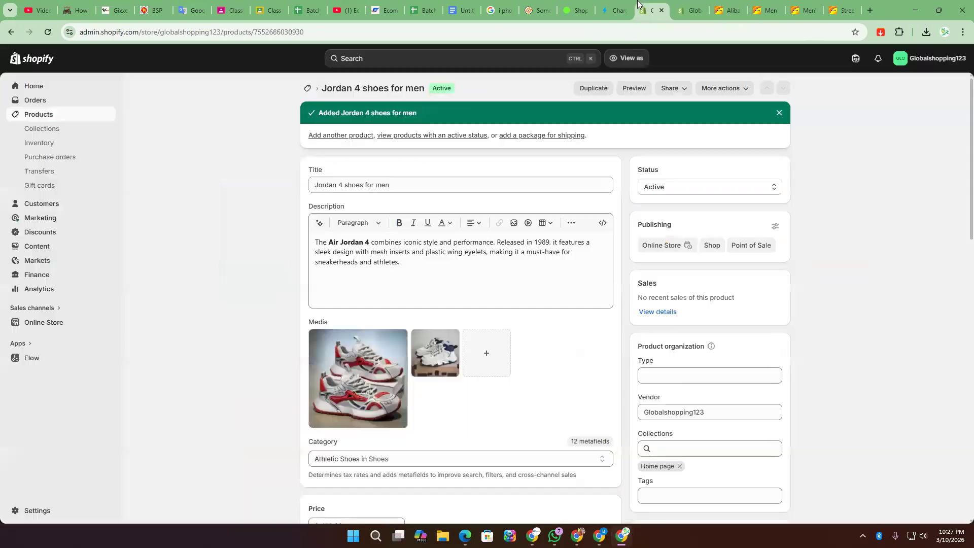
pyautogui.click(36, 114)
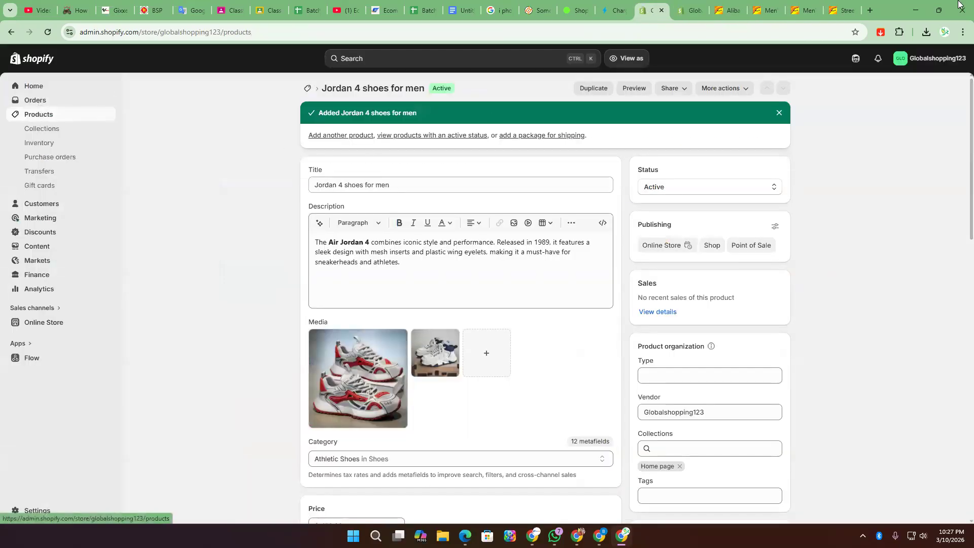
pyautogui.click(947, 89)
pyautogui.click(415, 129)
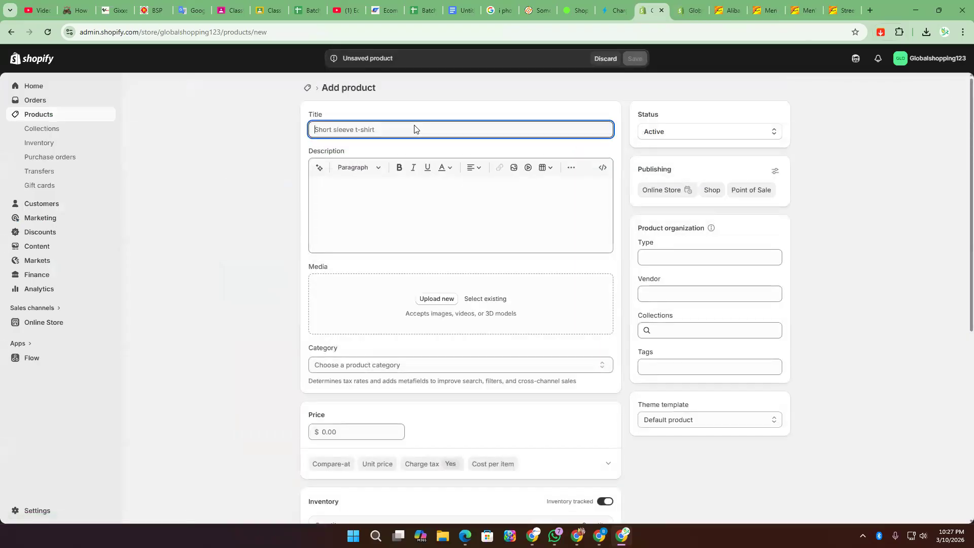
pyautogui.write('Jorda Retro 4')
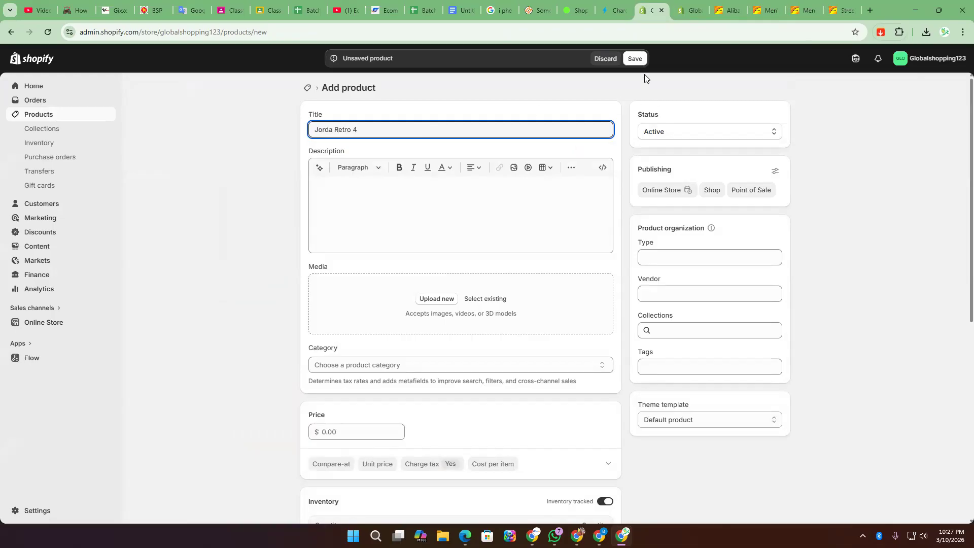
# - Fill the product description with the Air Jordan 4 paragraph and change its bold name to "Air Jorda Retro 4"
pyautogui.click(458, 198)
pyautogui.write('The Air Jordan 4 combines iconic style and performance. Released in 1989, it features a sleek design with mesh inserts and plastic wing eyelets, making it a must-have for sneakerheads and athletes.')
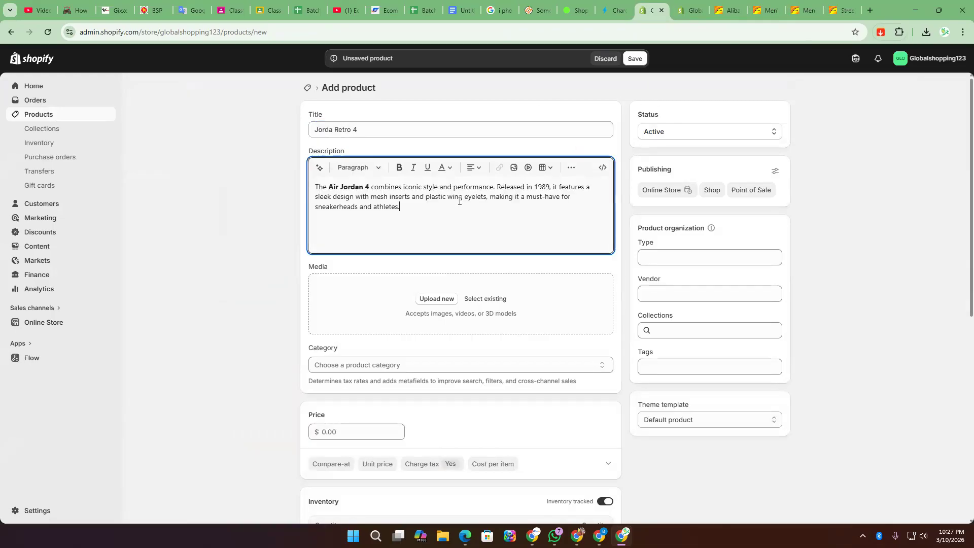
pyautogui.doubleClick(350, 188)
pyautogui.write('Jorda ')
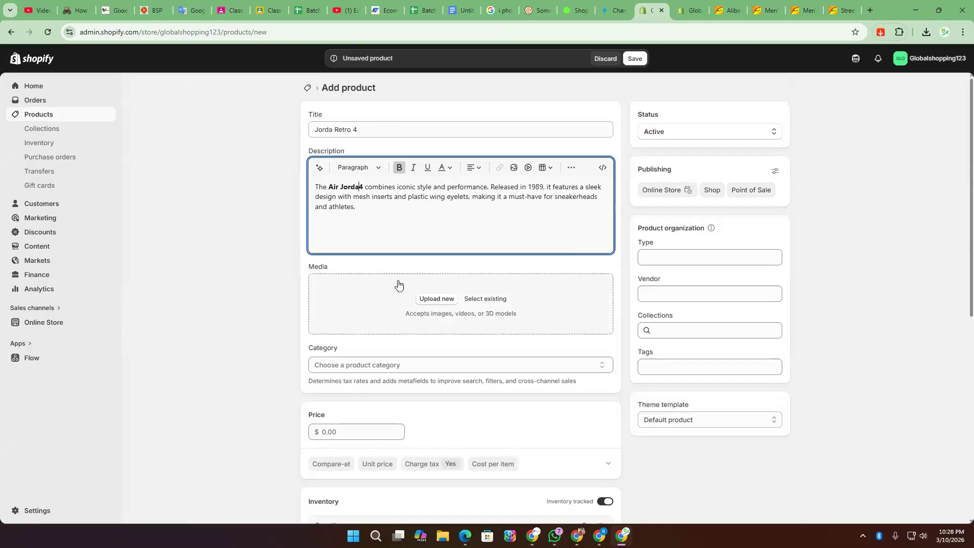
pyautogui.write('Retr')
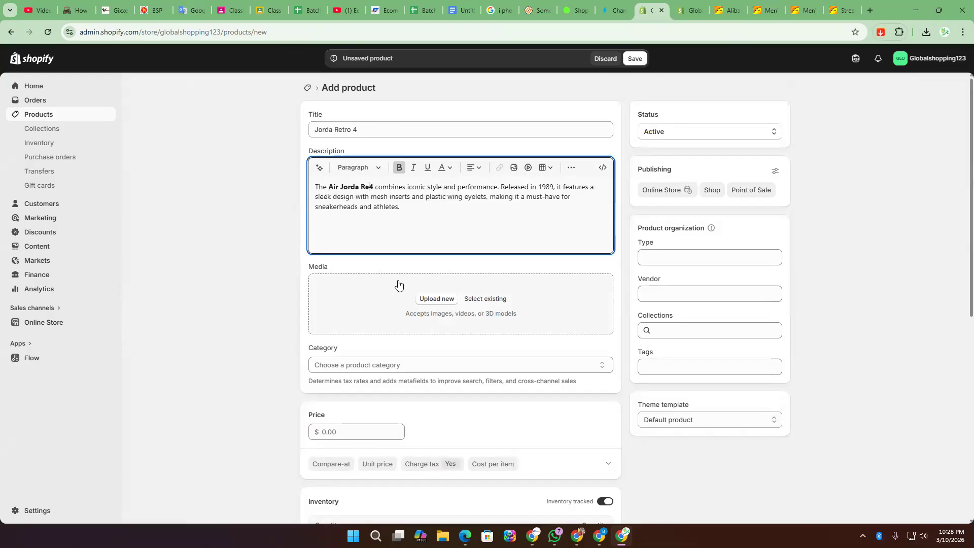
pyautogui.write('o')
# - Upload two product images from Downloads: the brown and white sneakers and the white and teal sneakers
pyautogui.click(436, 299)
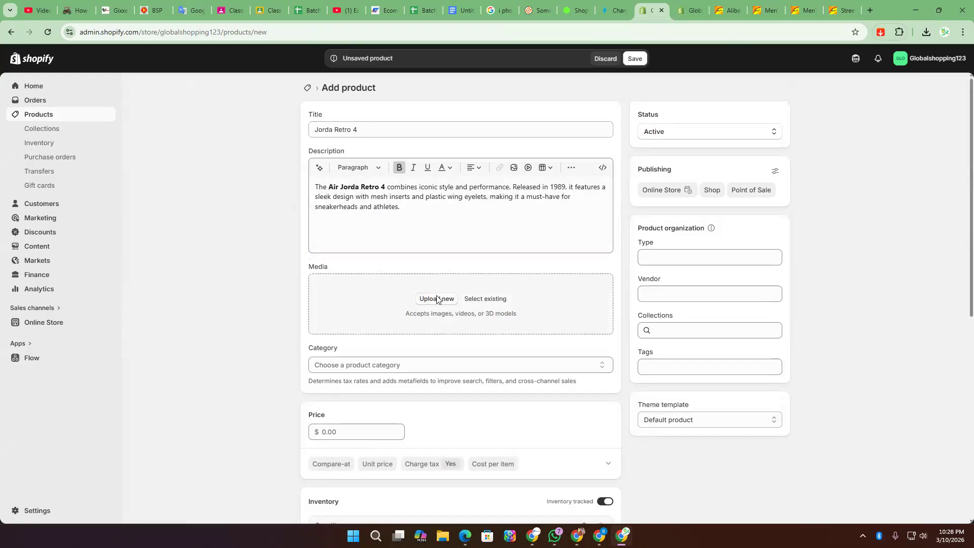
pyautogui.click(299, 107)
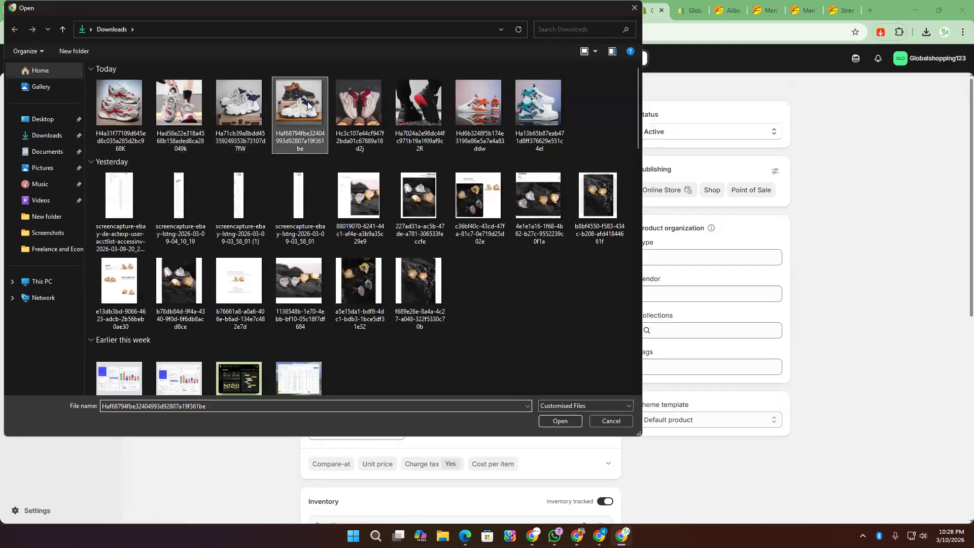
pyautogui.keyDown('ctrl'); pyautogui.click(248, 112); pyautogui.keyUp('ctrl')
pyautogui.keyDown('ctrl'); pyautogui.click(254, 116); pyautogui.keyUp('ctrl')
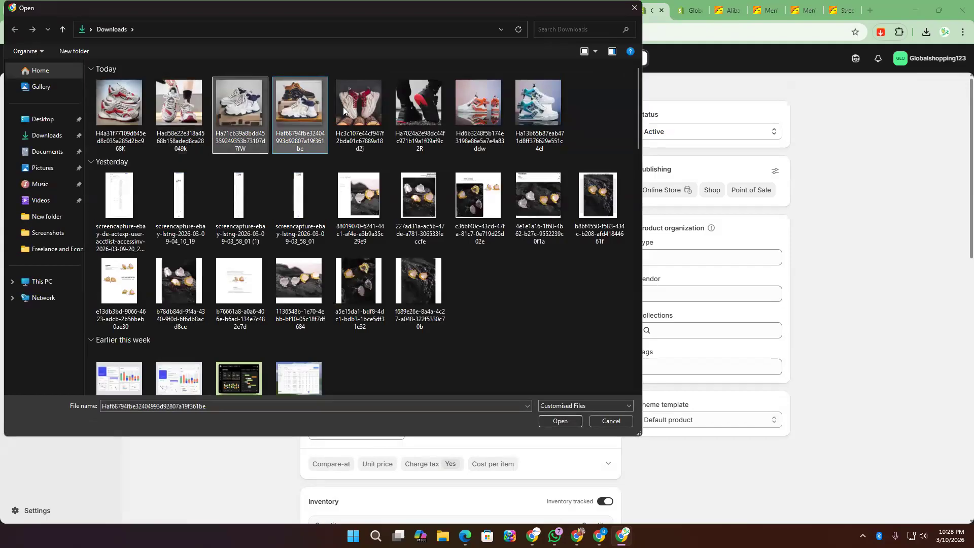
pyautogui.keyDown('ctrl'); pyautogui.click(539, 106); pyautogui.keyUp('ctrl')
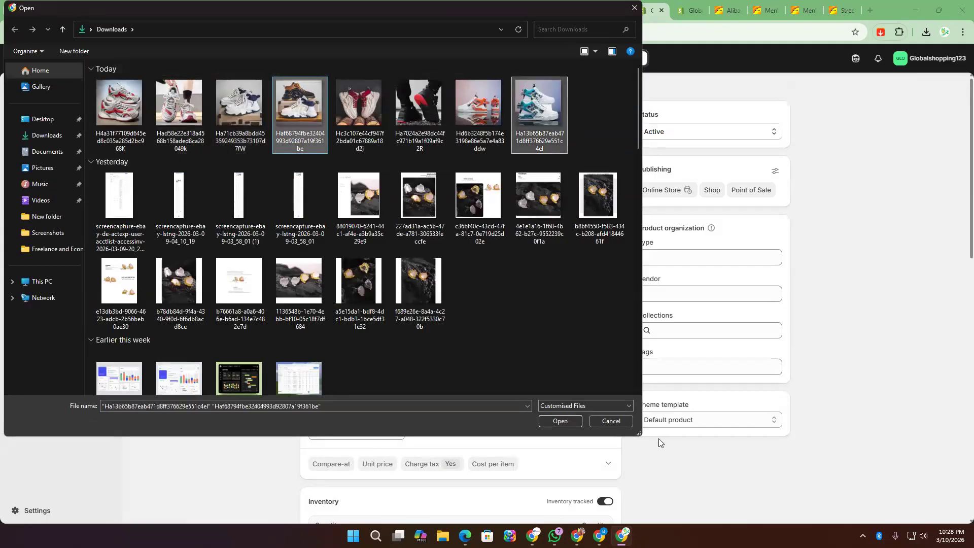
pyautogui.click(568, 423)
# - Set the price to $200 and the shop location's quantity to 50, and save the product
pyautogui.scroll(-3, 343, 294)
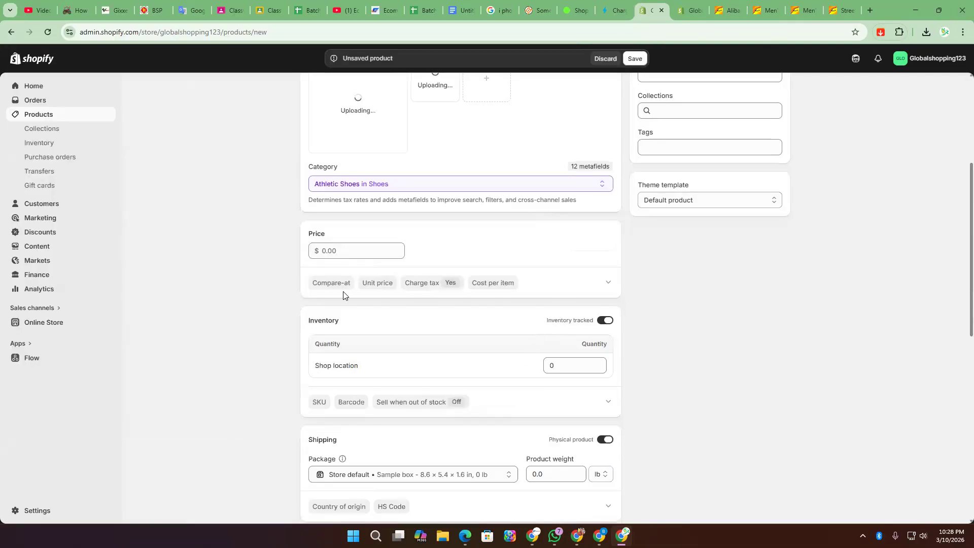
pyautogui.click(345, 247)
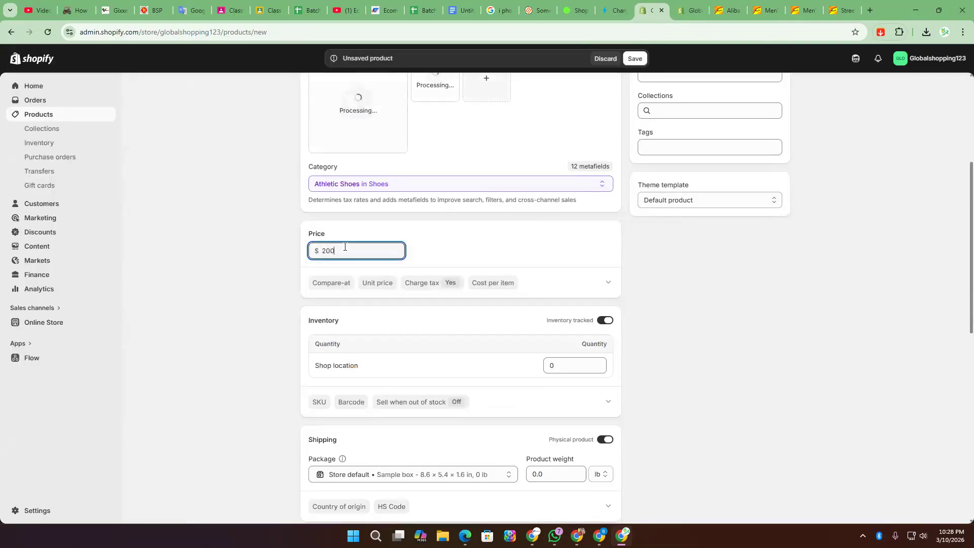
pyautogui.click(561, 362)
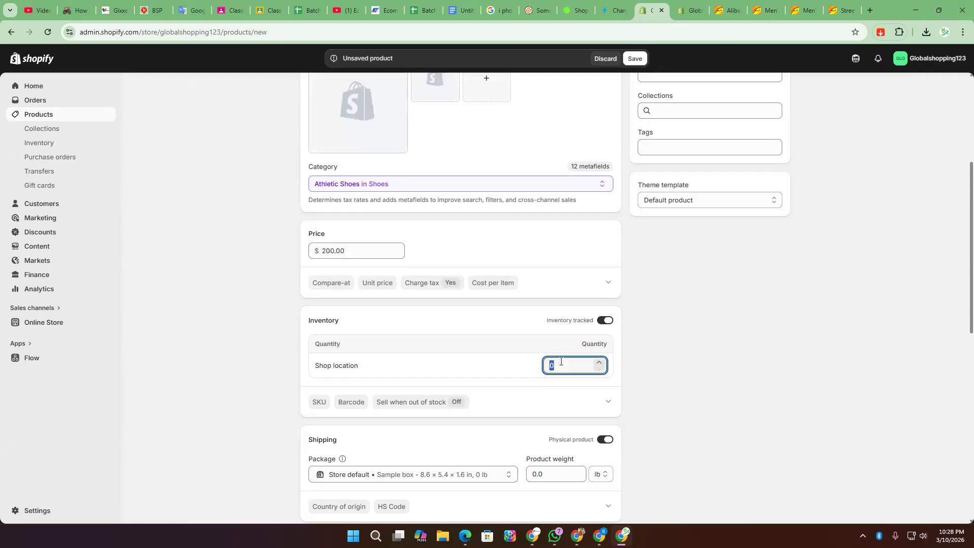
pyautogui.write('50')
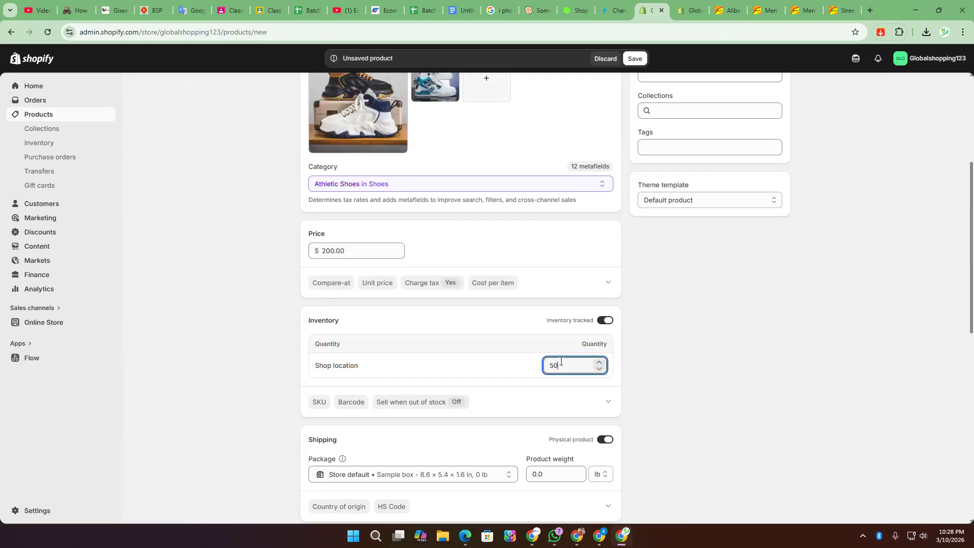
pyautogui.click(641, 59)
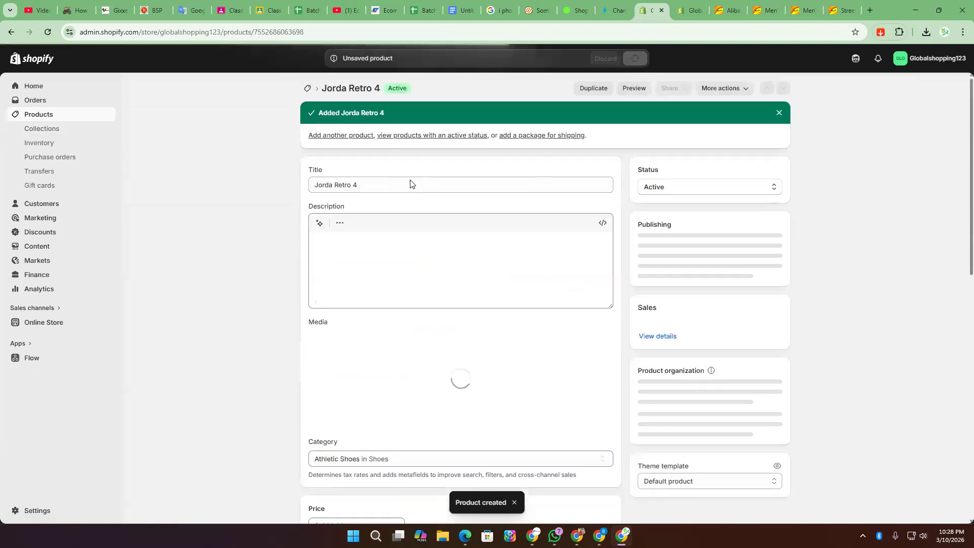
# - Start a new collection titled "Jorda Retro 4"
pyautogui.click(45, 131)
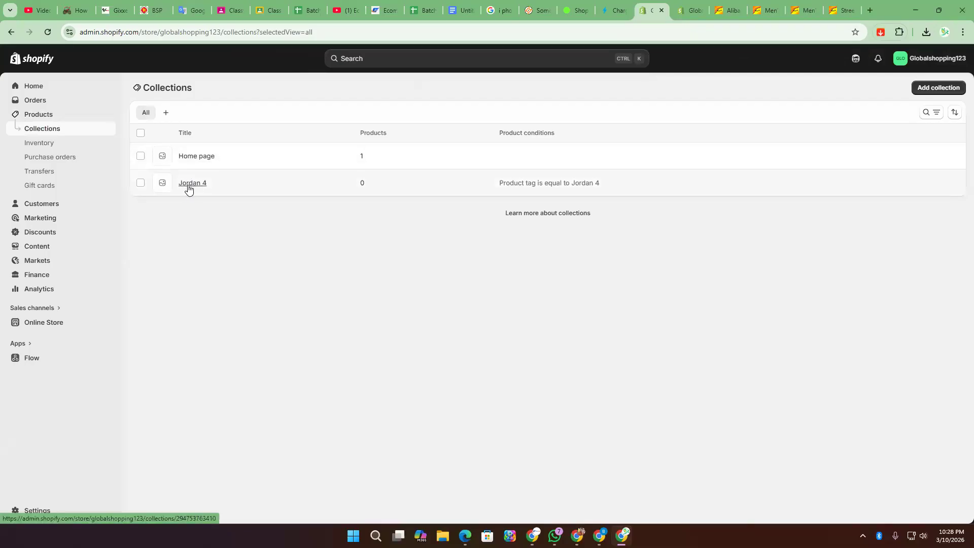
pyautogui.click(931, 89)
pyautogui.click(413, 130)
pyautogui.write('Jorda Retro 4')
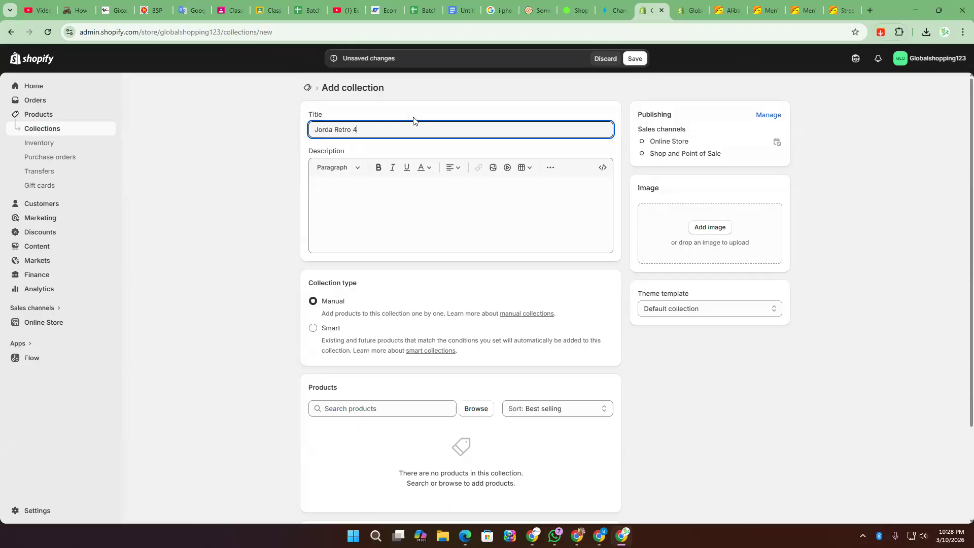
# - Fill the collection description with the Air Jordan 4 paragraph and reword its bold name as "Air Jorda Retro 4"
pyautogui.click(401, 204)
pyautogui.write('The Air Jordan 4 combines iconic style and performance. Released in 1989, it features a sleek design with mesh inserts and plastic wing eyelets, making it a must-have for sneakerheads and athletes.')
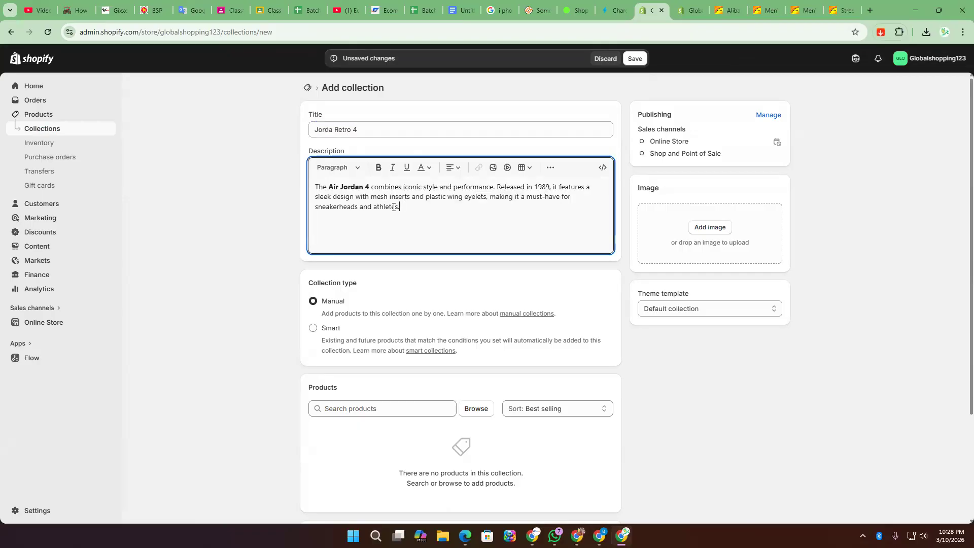
pyautogui.doubleClick(351, 188)
pyautogui.write('Jordaret')
pyautogui.press('BackSpace')
pyautogui.press('BackSpace')
pyautogui.press('BackSpace')
pyautogui.write('Retro')
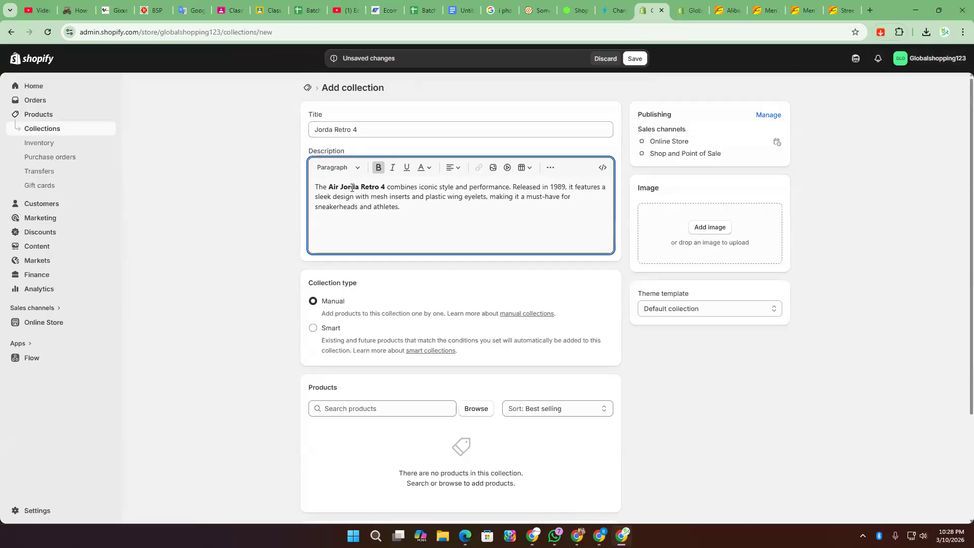
# - Make the collection smart with the condition that the tag is equal to "Jorda Retro 4", and save it
pyautogui.click(326, 329)
pyautogui.scroll(-1, 507, 304)
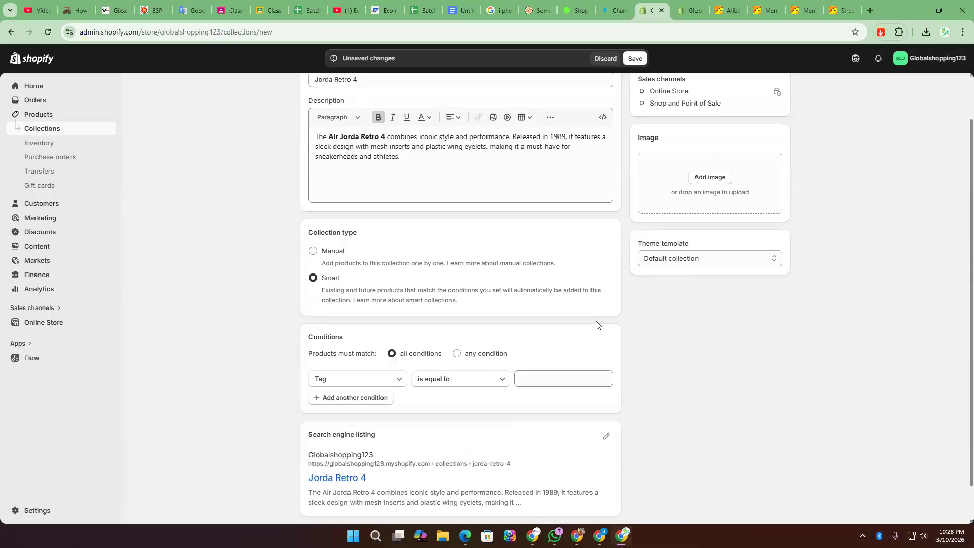
pyautogui.click(538, 379)
pyautogui.write('Jorda Retro 4')
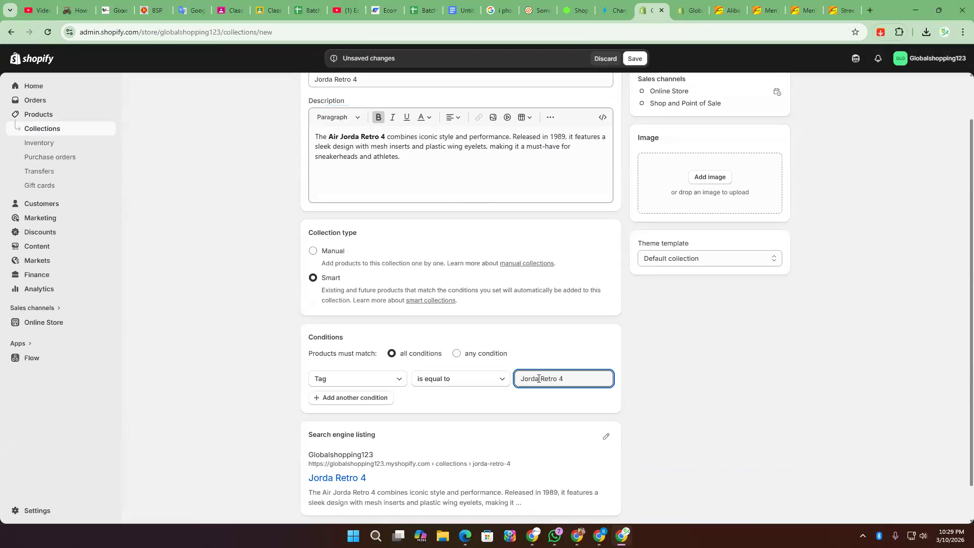
pyautogui.click(635, 58)
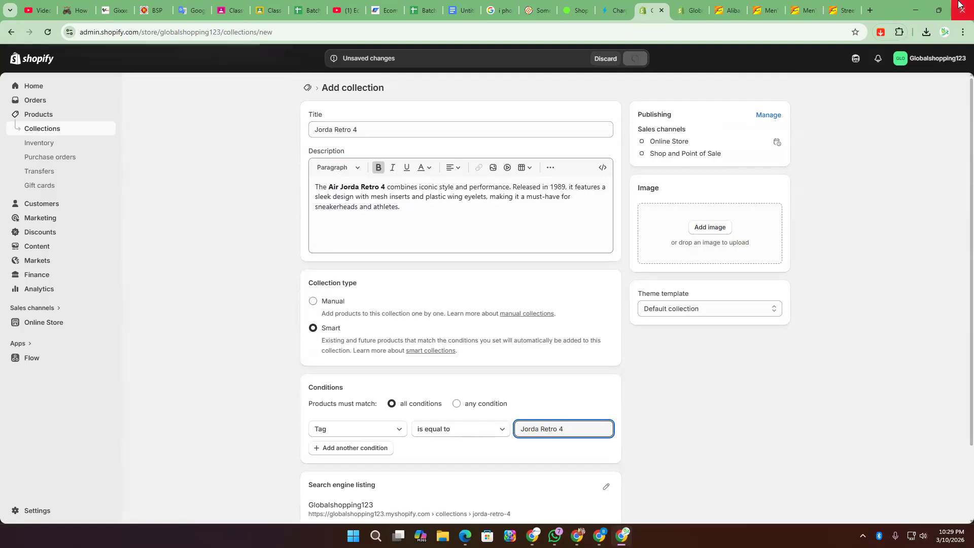
# - Duplicate the product "Jordan 4 shoes for men" under the title "Jordan 4 shoes for Women"
pyautogui.click(41, 118)
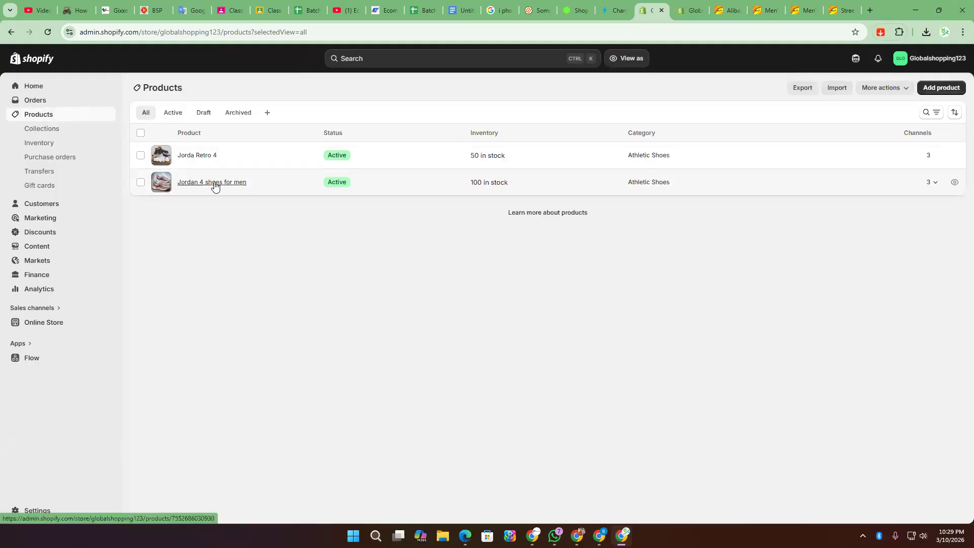
pyautogui.click(214, 185)
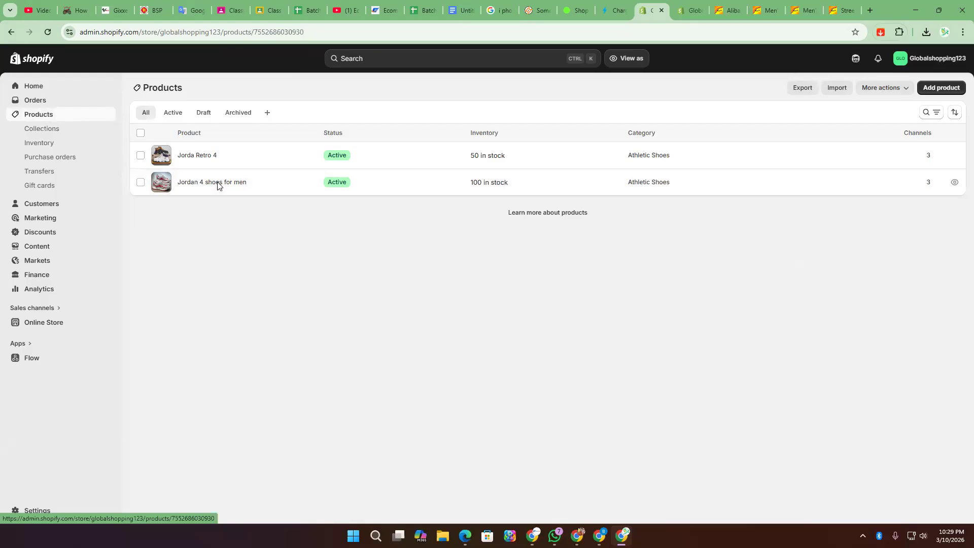
pyautogui.click(578, 89)
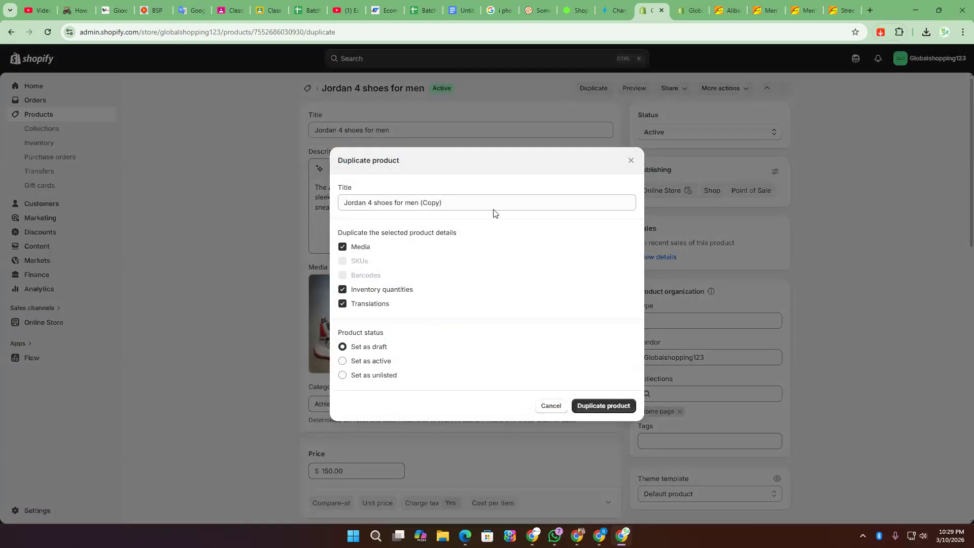
pyautogui.tripleClick(445, 207)
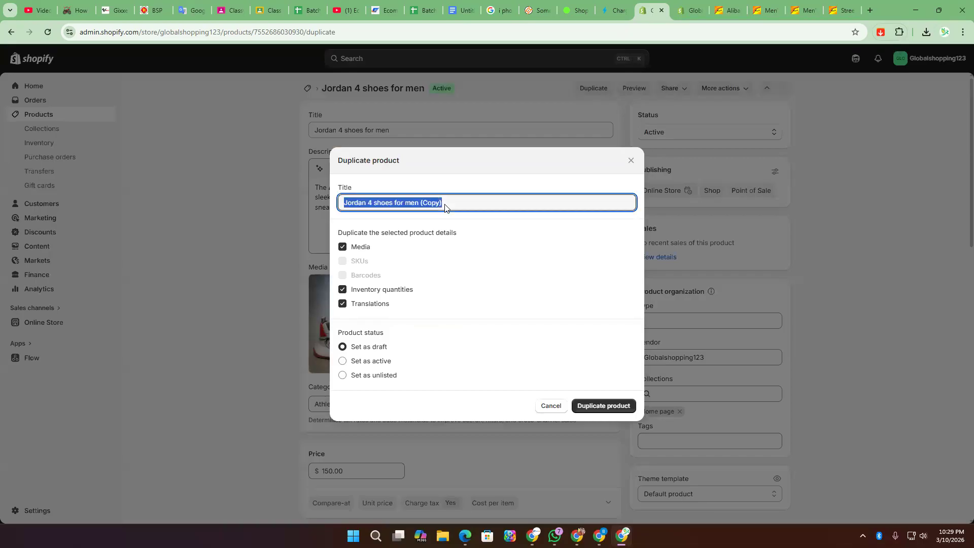
pyautogui.doubleClick(379, 203)
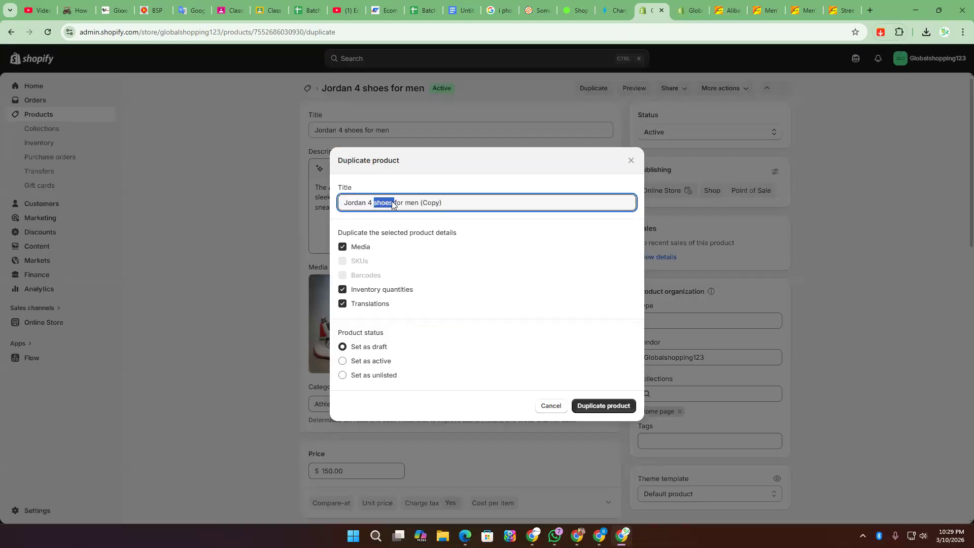
pyautogui.doubleClick(408, 203)
pyautogui.write('Womemn')
pyautogui.press('BackSpace')
pyautogui.press('BackSpace')
pyautogui.write('n')
pyautogui.doubleClick(434, 203)
pyautogui.press('BackSpace')
pyautogui.click(598, 405)
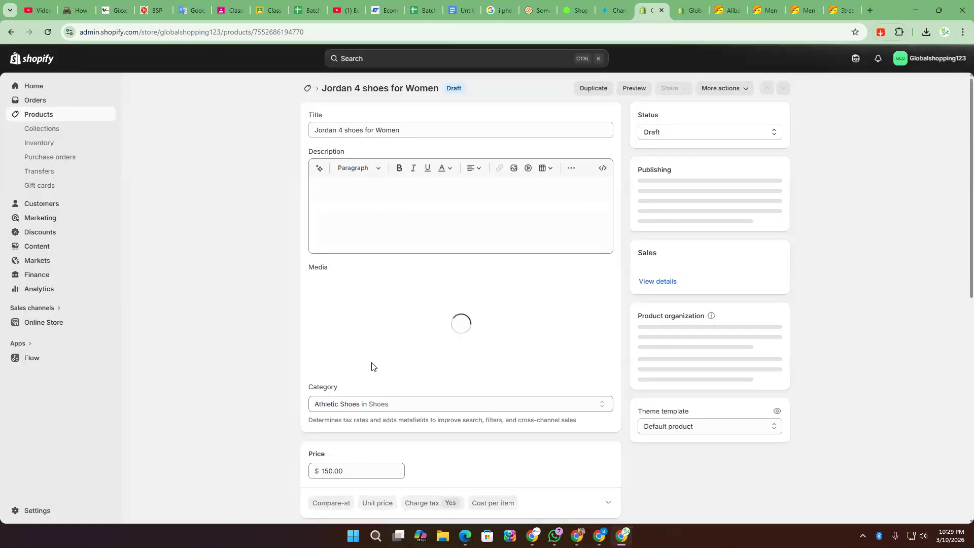
# - Set the duplicated women's product to Active status and save it
pyautogui.click(709, 131)
pyautogui.click(661, 162)
pyautogui.hotkey('ctrl', 's')
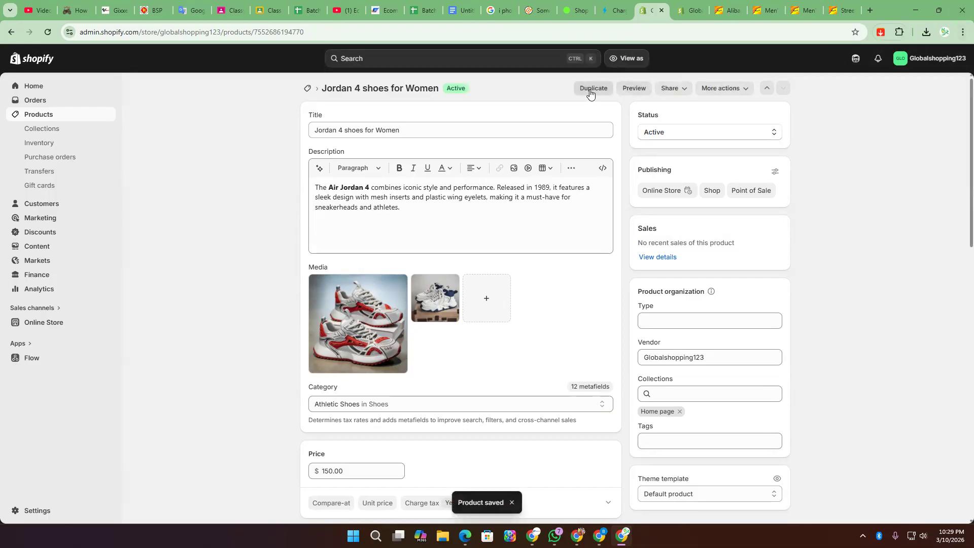
# - Duplicate the product "Jordan 4 shoes for Women" as "Jordan 4 shoes for Child" with Active status
pyautogui.click(591, 89)
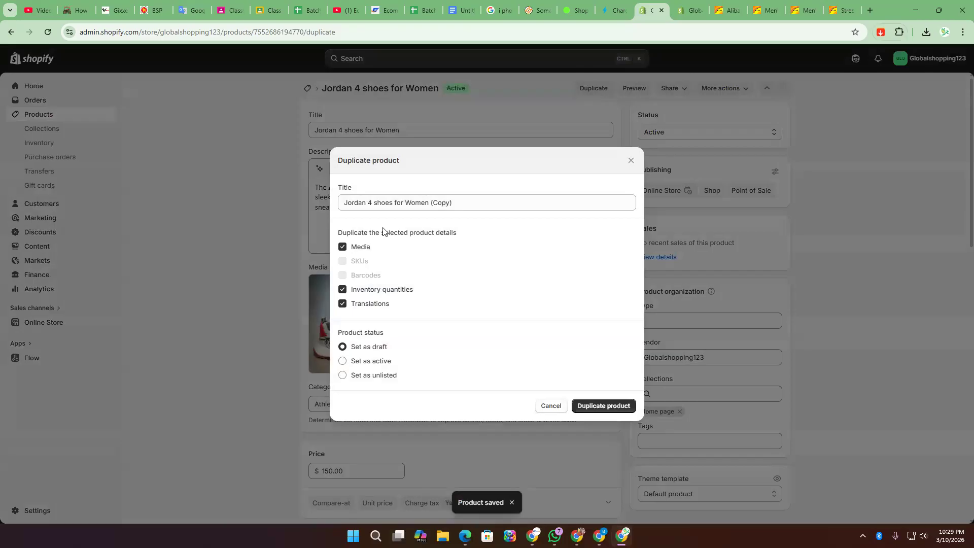
pyautogui.doubleClick(440, 203)
pyautogui.doubleClick(415, 204)
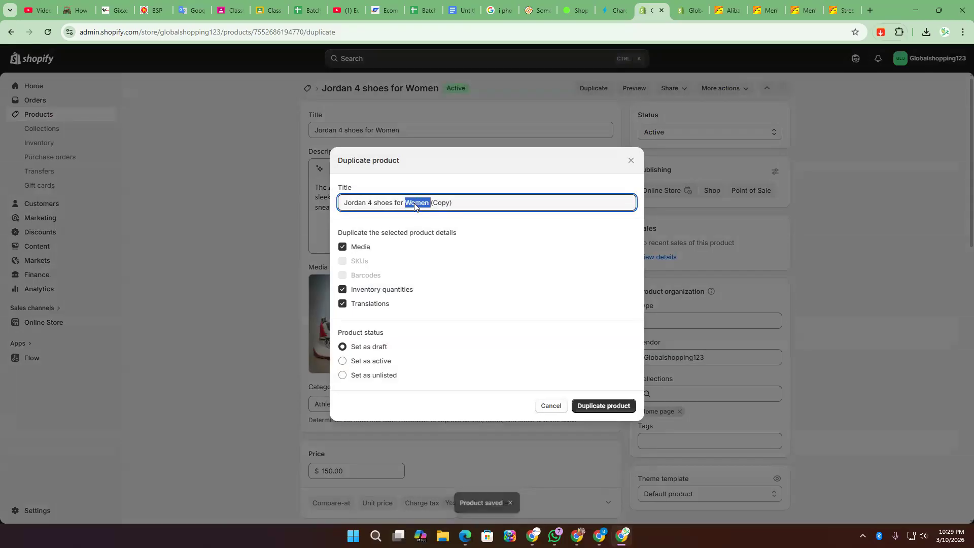
pyautogui.write('Child')
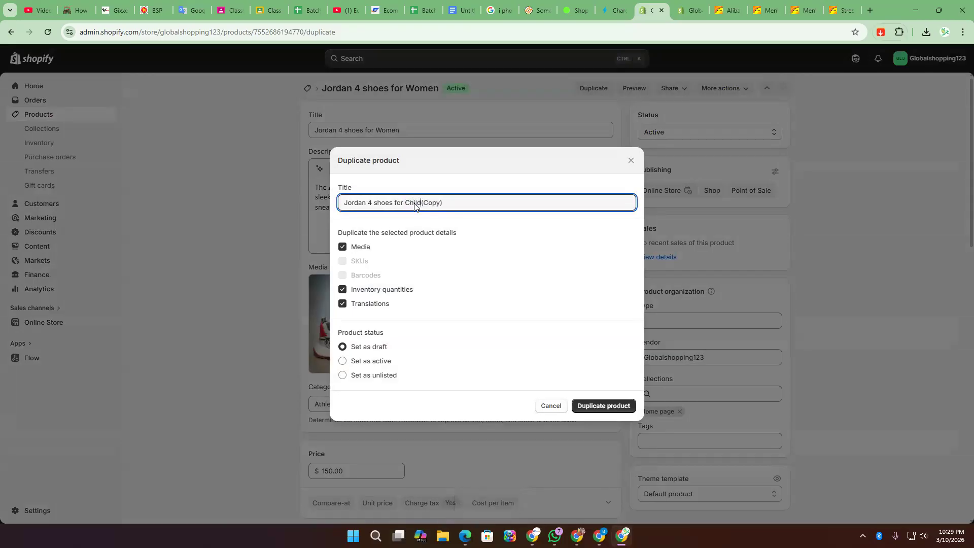
pyautogui.press('Delete')
pyautogui.click(374, 361)
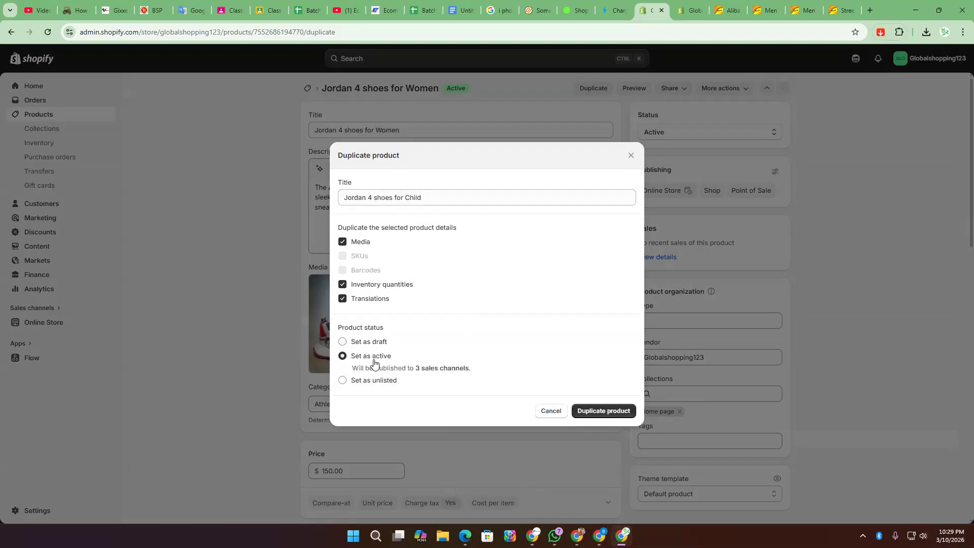
pyautogui.click(588, 412)
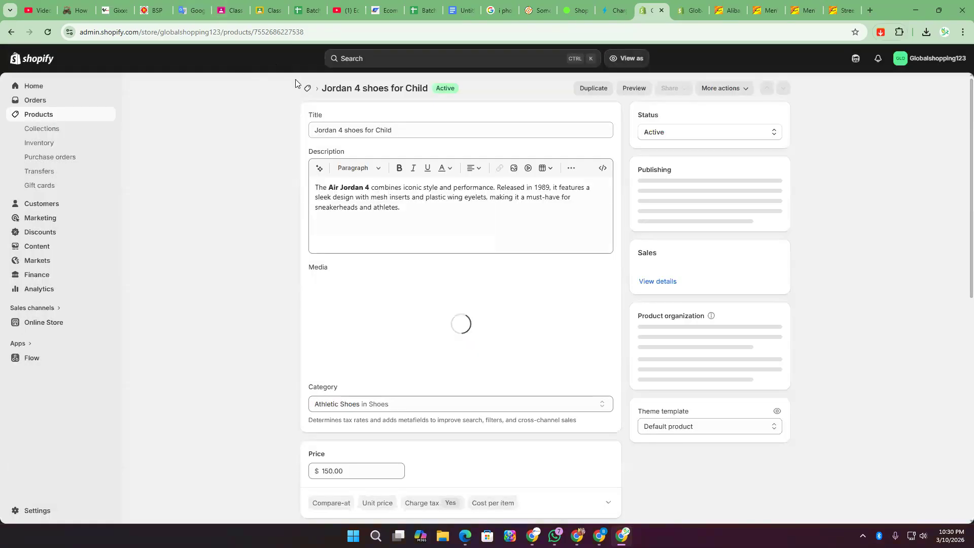
# - Duplicate the product "Jorda Retro 4" as "Jorda Retro 4 for Older" with Active status
pyautogui.click(306, 90)
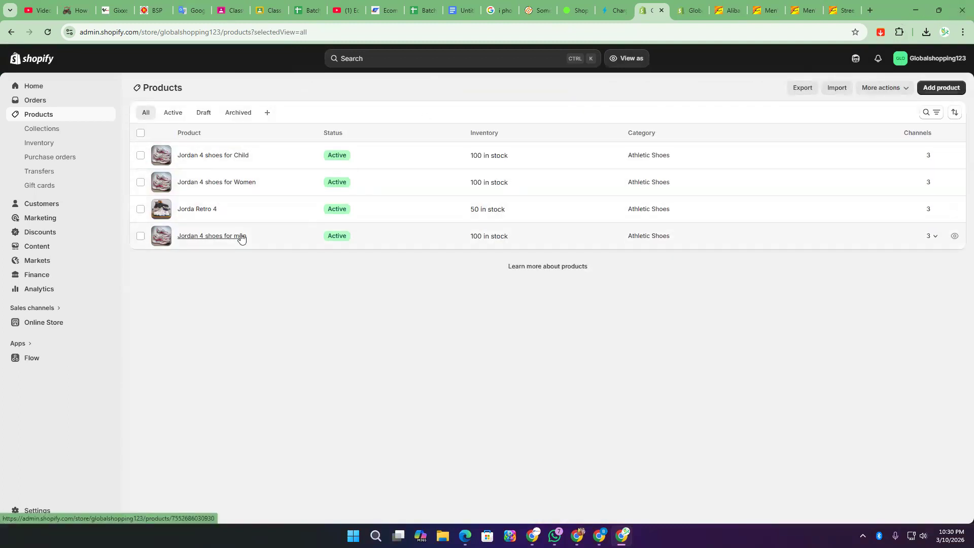
pyautogui.click(210, 211)
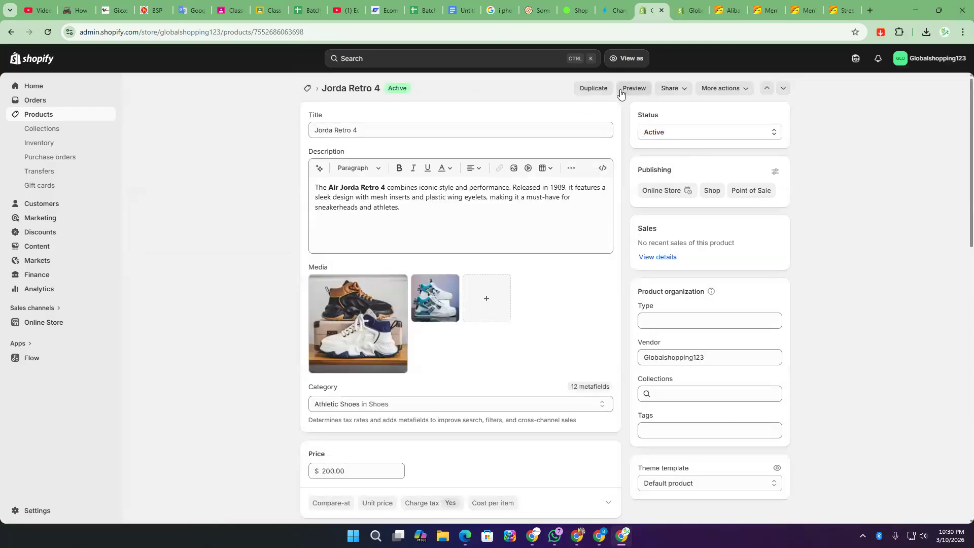
pyautogui.click(586, 90)
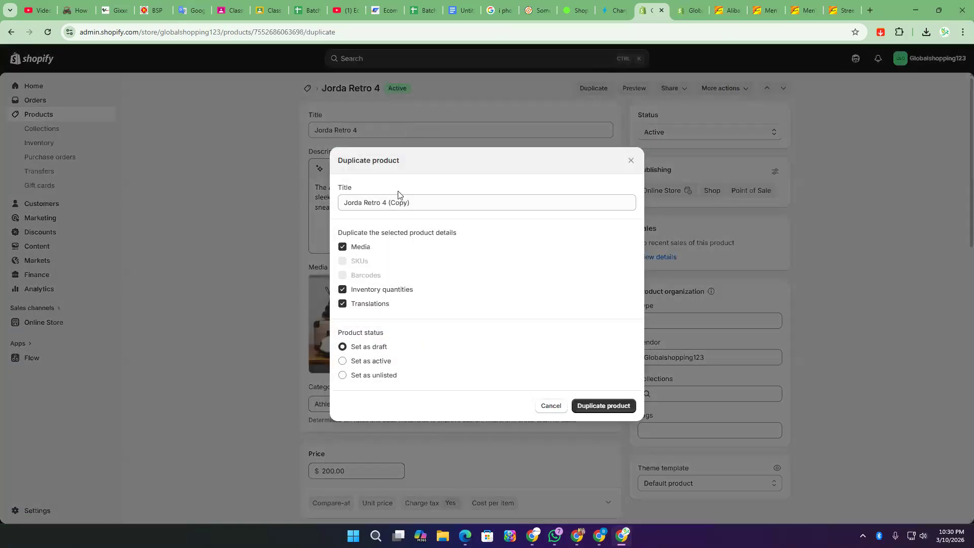
pyautogui.doubleClick(397, 202)
pyautogui.press('BackSpace')
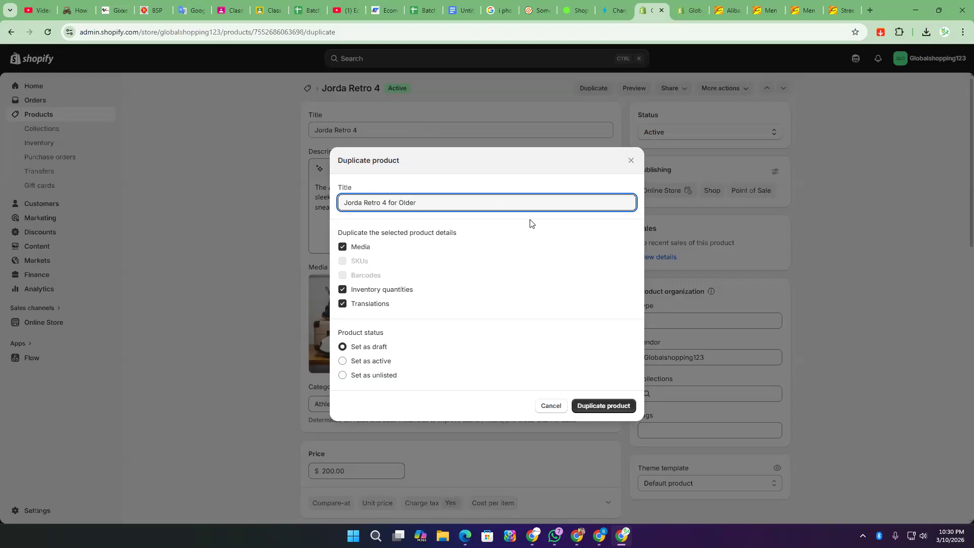
pyautogui.click(373, 359)
pyautogui.click(608, 409)
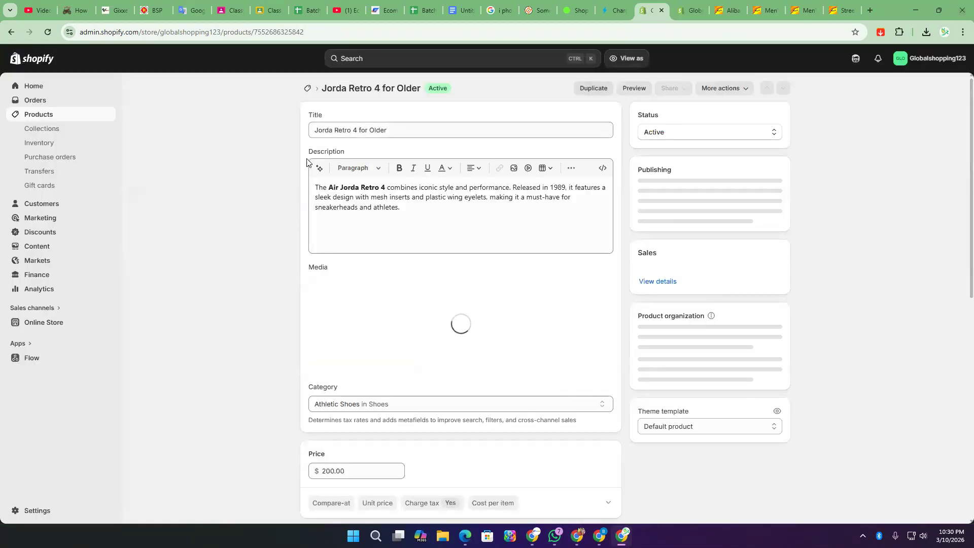
# - Duplicate the "Jorda Retro 4 for Older" product as "Jorda Retro 4 for Child" with Active status
pyautogui.click(595, 89)
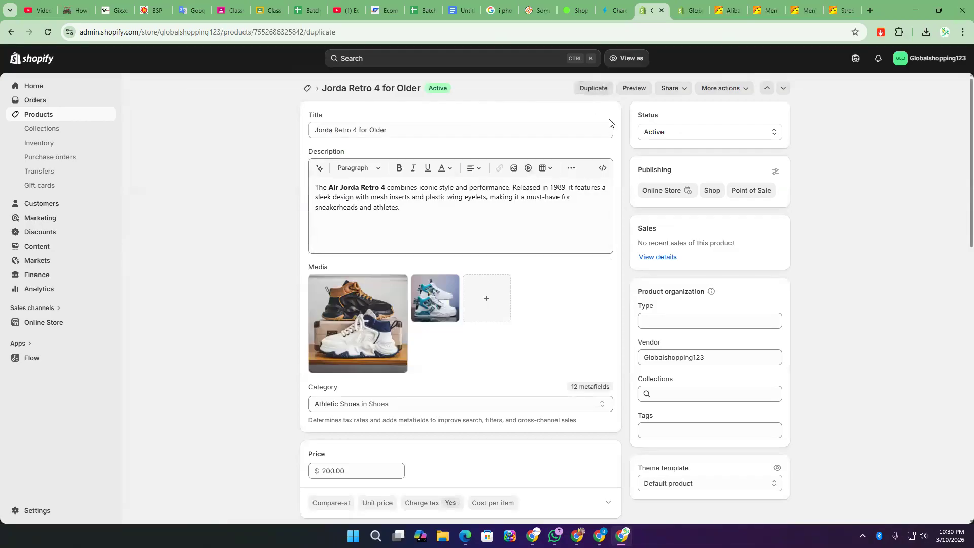
pyautogui.doubleClick(408, 202)
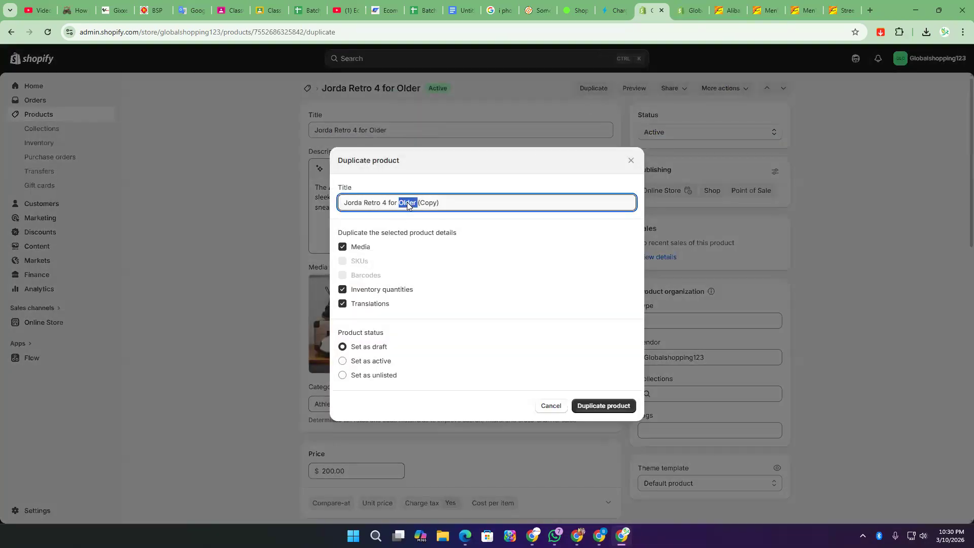
pyautogui.write('Child')
pyautogui.click(373, 361)
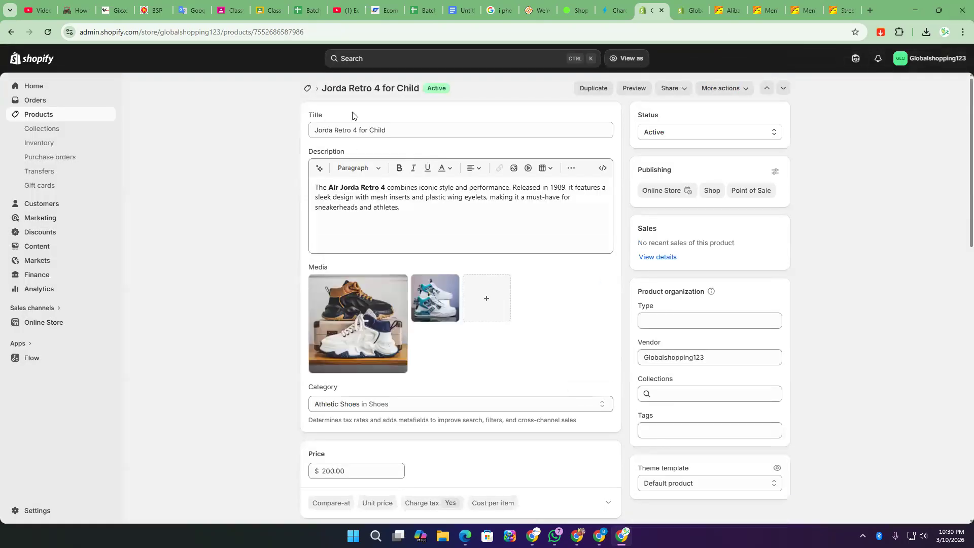
# - Duplicate "Jorda Retro 4 for Child" as the active product "Jorda Retro 4 for for Younger" and return to the product list
pyautogui.click(602, 89)
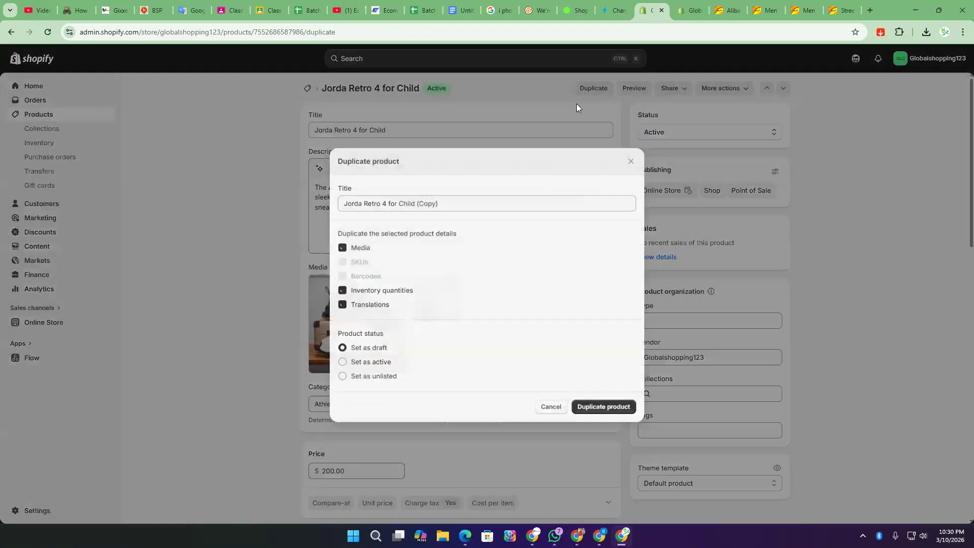
pyautogui.doubleClick(407, 202)
pyautogui.write('for Young')
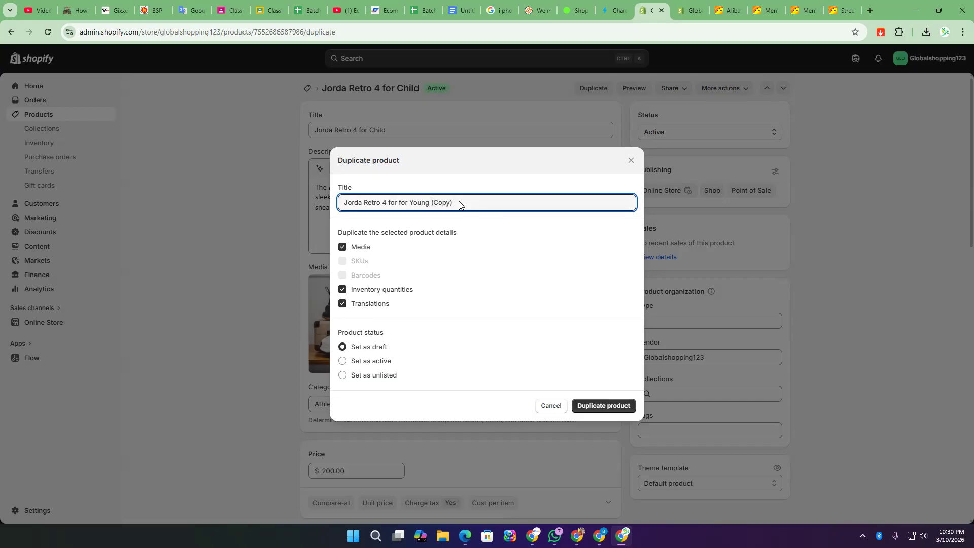
pyautogui.press('BackSpace')
pyautogui.write('er')
pyautogui.doubleClick(450, 205)
pyautogui.press('BackSpace')
pyautogui.press('BackSpace')
pyautogui.click(372, 362)
pyautogui.click(606, 408)
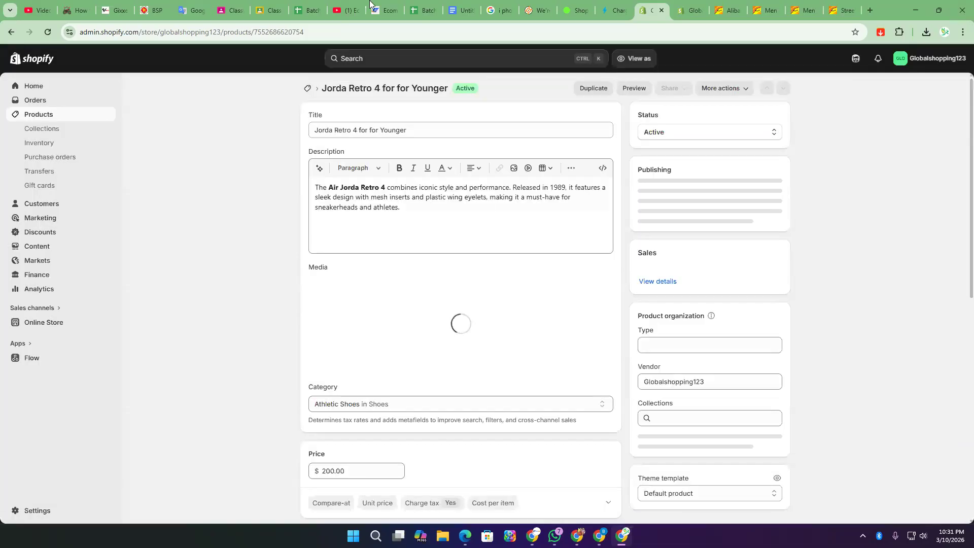
pyautogui.click(56, 116)
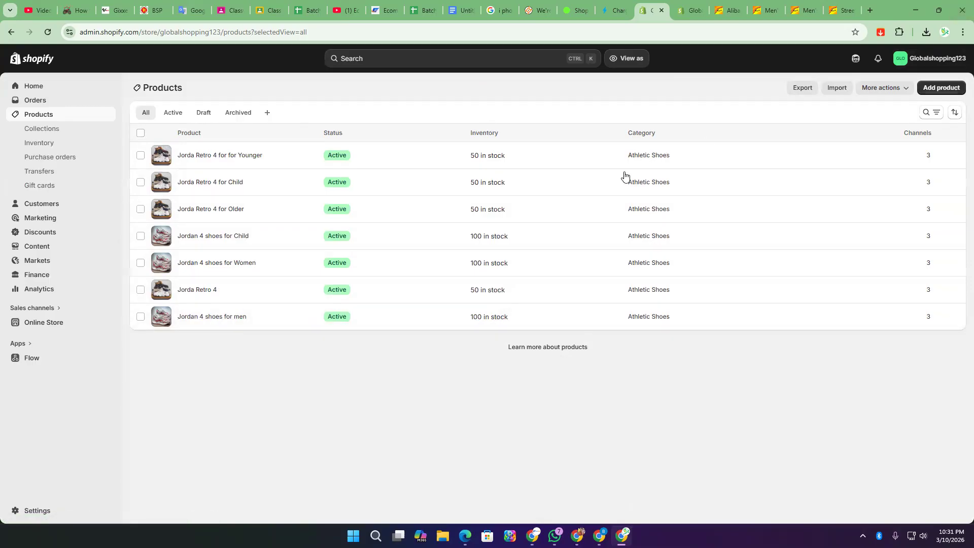
# - Switch to the home page theme editor and check the collection assigned to the Featured collection section
pyautogui.click(691, 10)
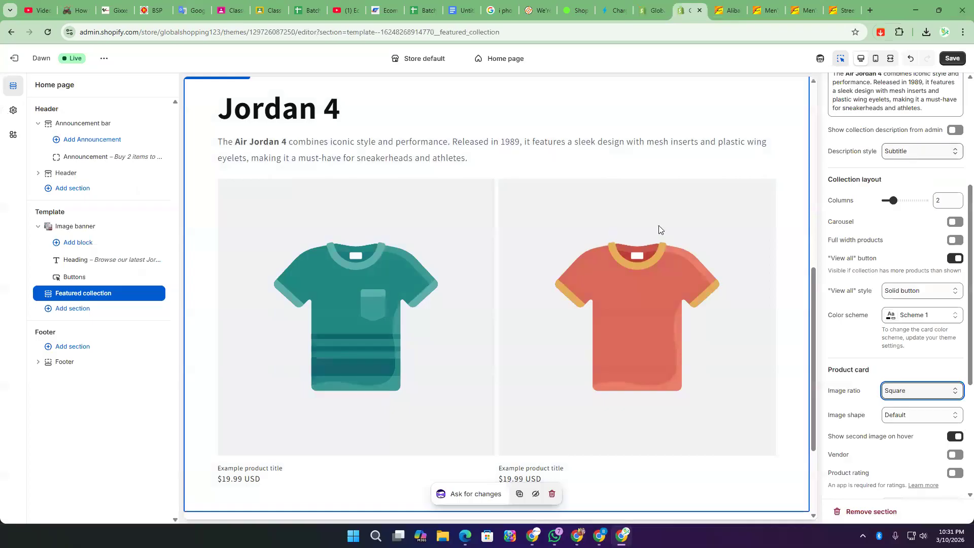
pyautogui.scroll(4, 659, 229)
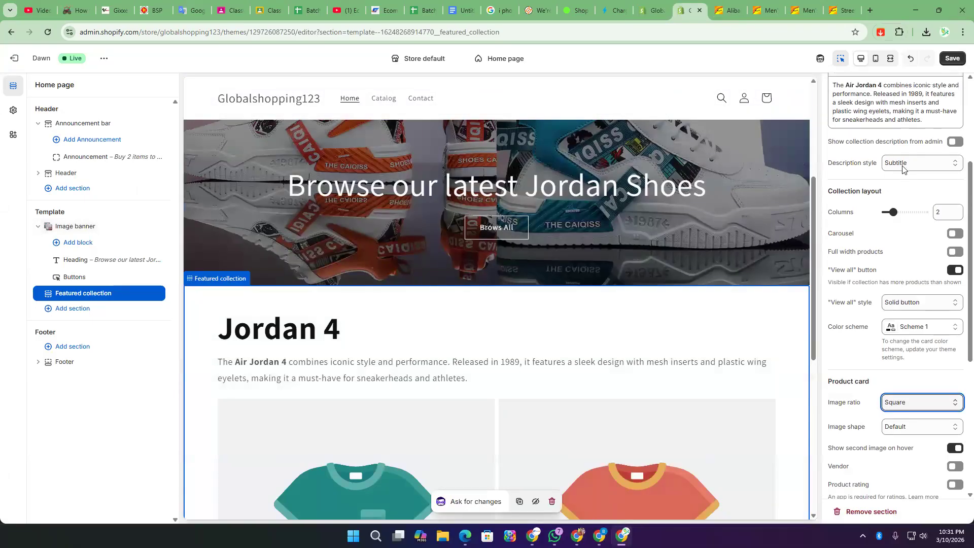
pyautogui.scroll(4, 902, 169)
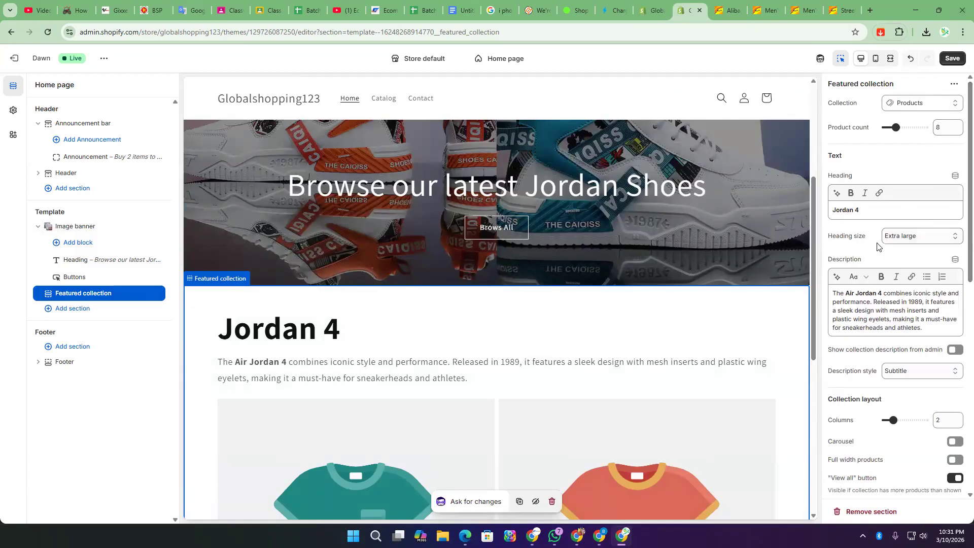
pyautogui.click(909, 103)
pyautogui.click(909, 105)
# - Set the Featured collection's product count to 2 and check the product cards in the preview
pyautogui.click(895, 128)
pyautogui.moveTo(894, 127); pyautogui.dragTo(885, 127)
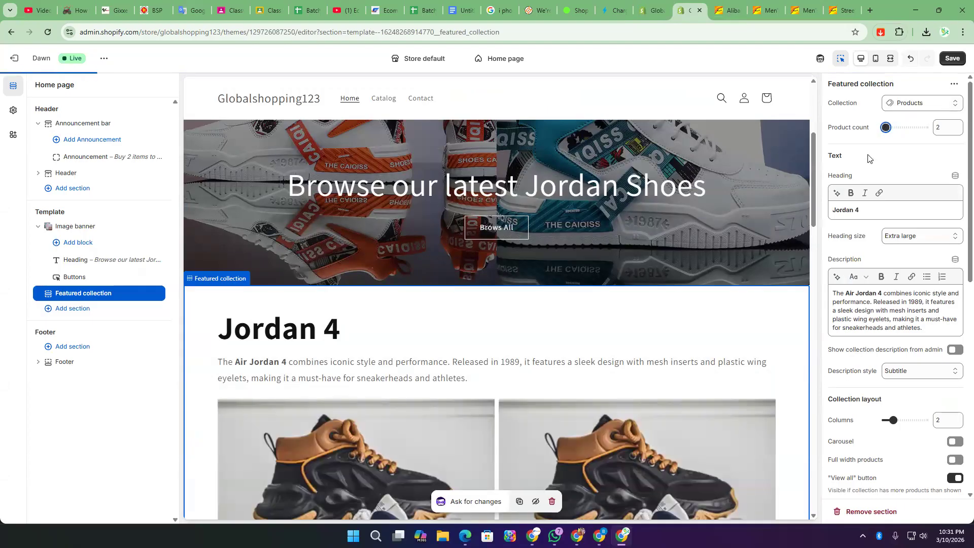
pyautogui.scroll(-4, 872, 160)
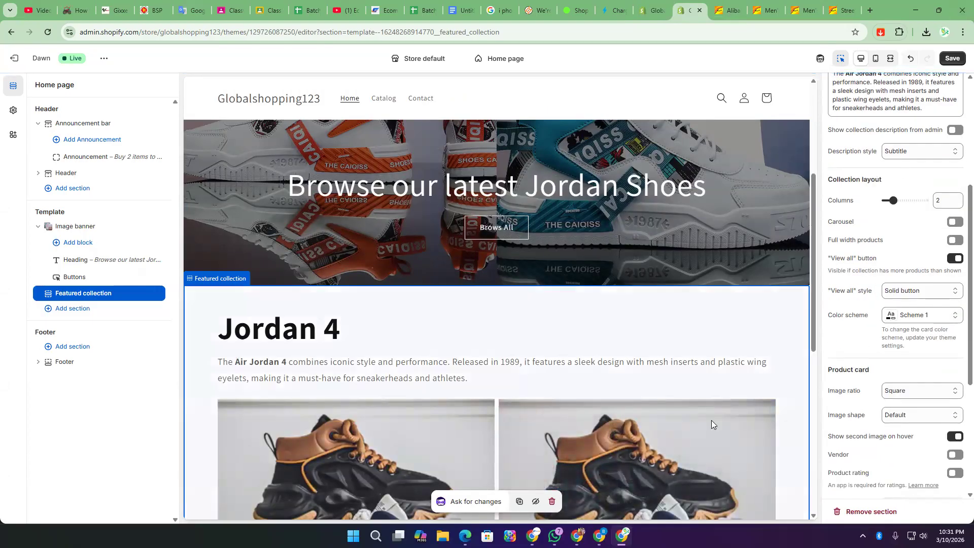
pyautogui.scroll(-8, 560, 400)
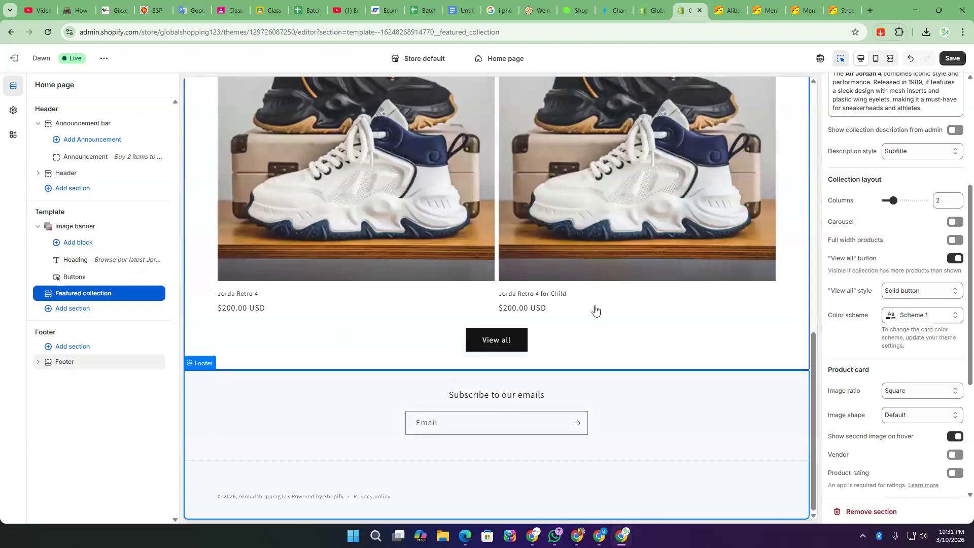
pyautogui.scroll(9, 742, 320)
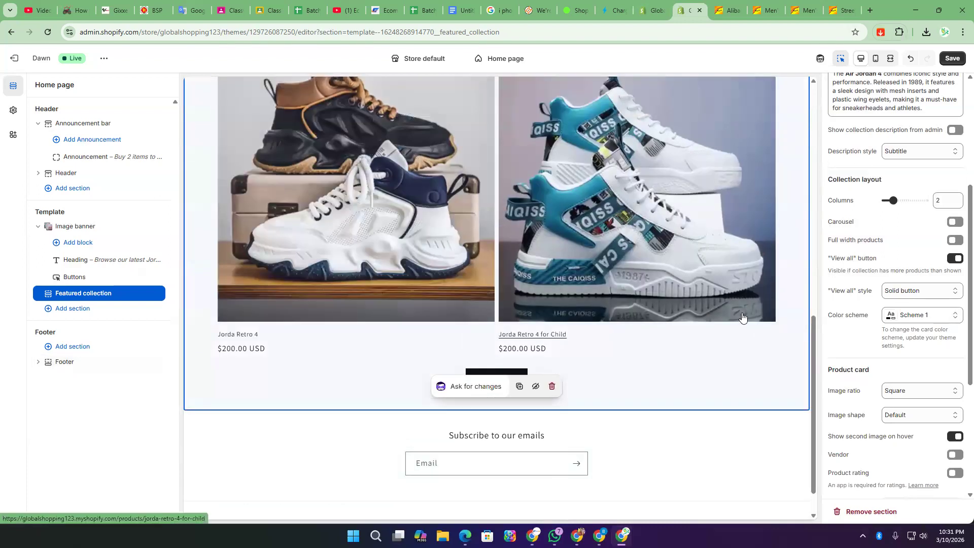
# - Raise the Featured collection's product count to 11 and look through the products in the preview
pyautogui.scroll(4, 890, 269)
pyautogui.moveTo(882, 127); pyautogui.dragTo(900, 127)
pyautogui.scroll(-9, 668, 268)
pyautogui.scroll(-10, 668, 267)
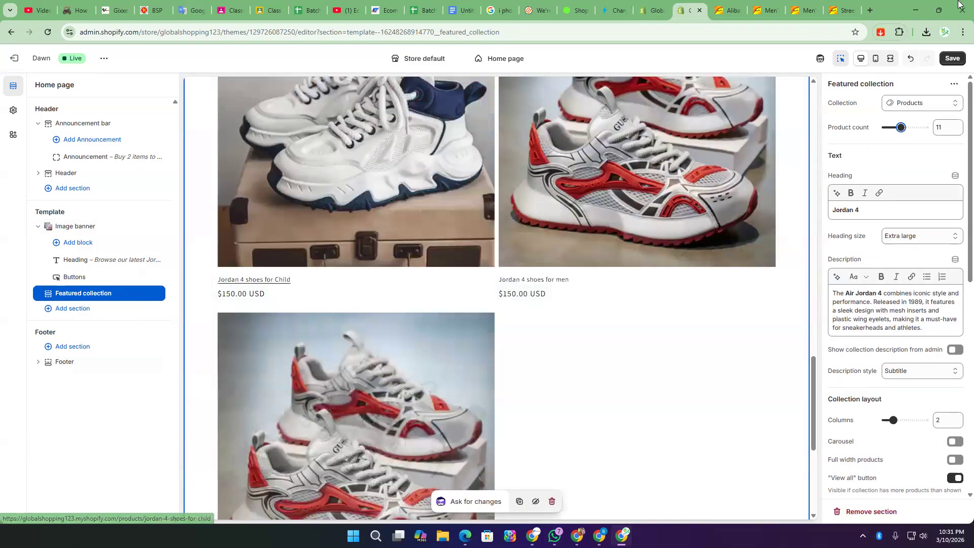
pyautogui.scroll(4, 558, 357)
pyautogui.scroll(10, 558, 358)
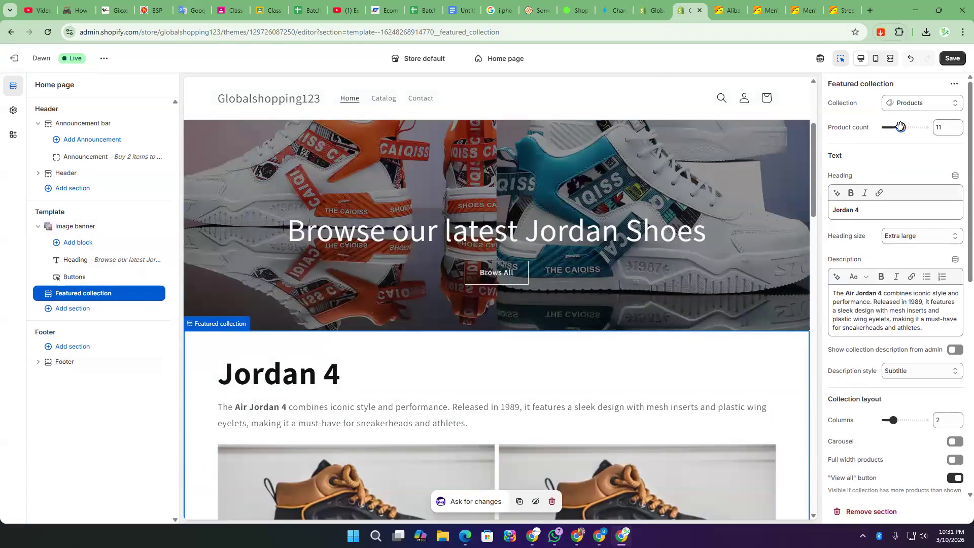
# - Set the Featured collection's product count to 4 and check the product grid in the preview
pyautogui.moveTo(893, 127); pyautogui.dragTo(888, 127)
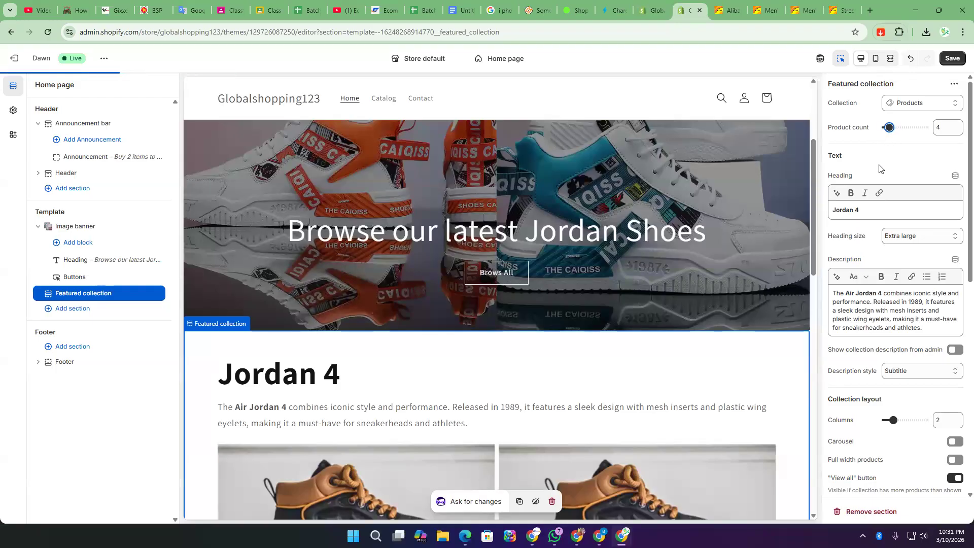
pyautogui.scroll(-9, 637, 301)
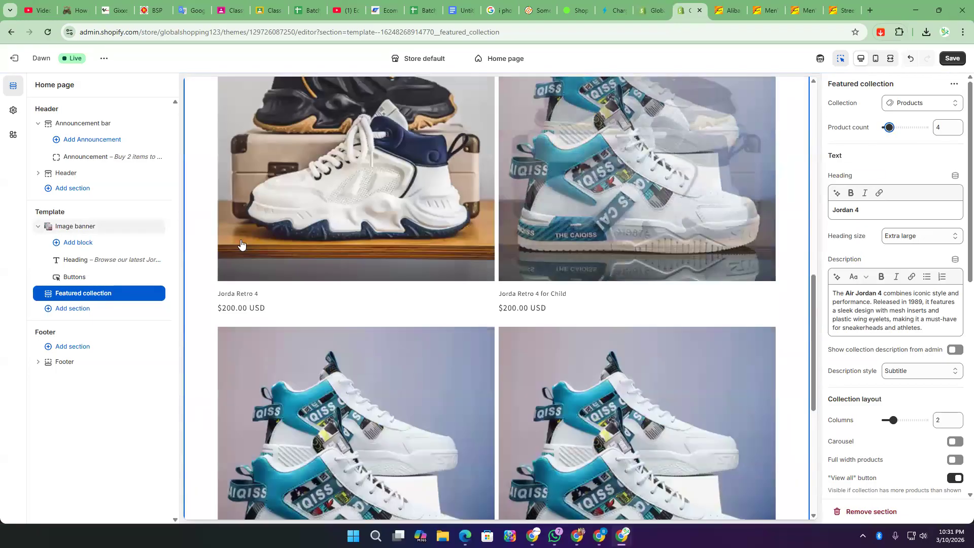
pyautogui.scroll(-4, 586, 271)
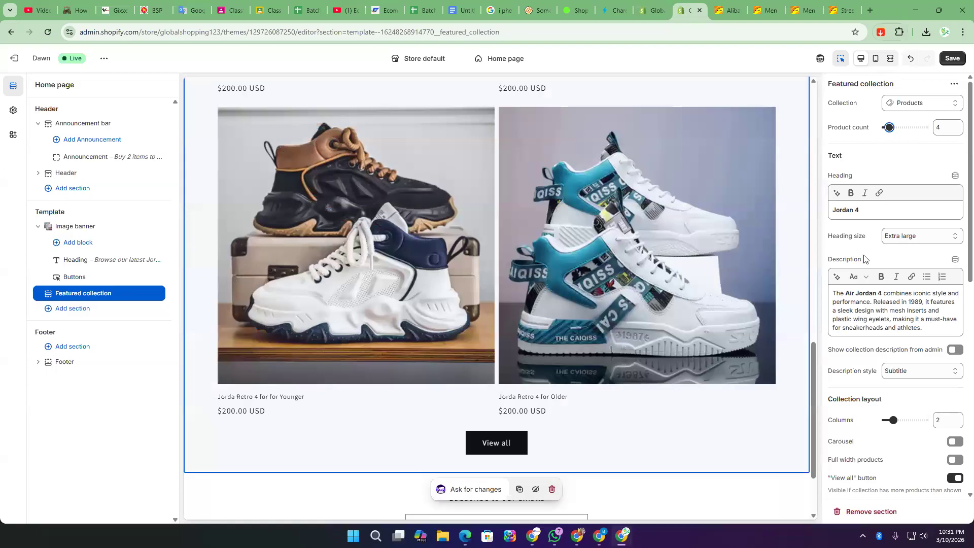
# - Remove the assigned Products collection from the Featured collection section and bring up the collections available to replace it
pyautogui.click(918, 102)
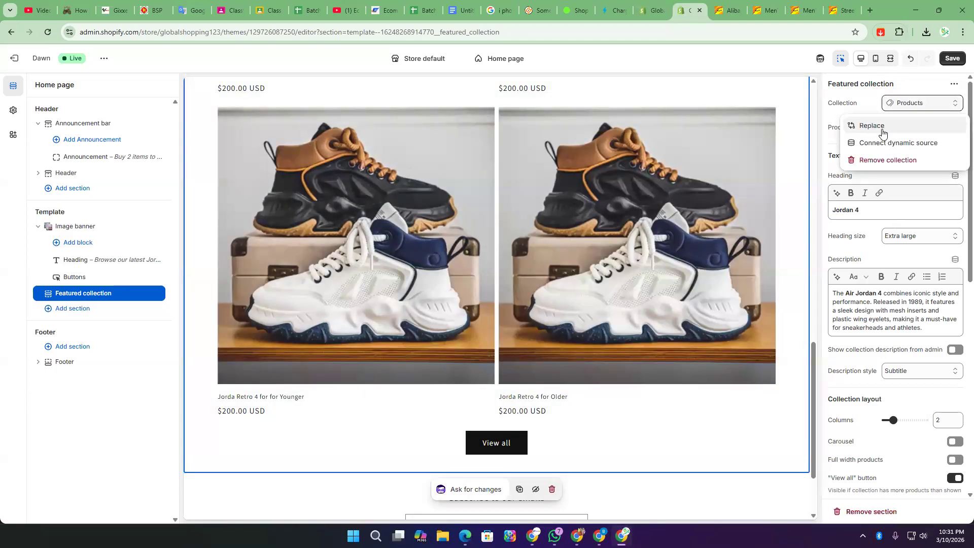
pyautogui.click(888, 160)
pyautogui.click(917, 105)
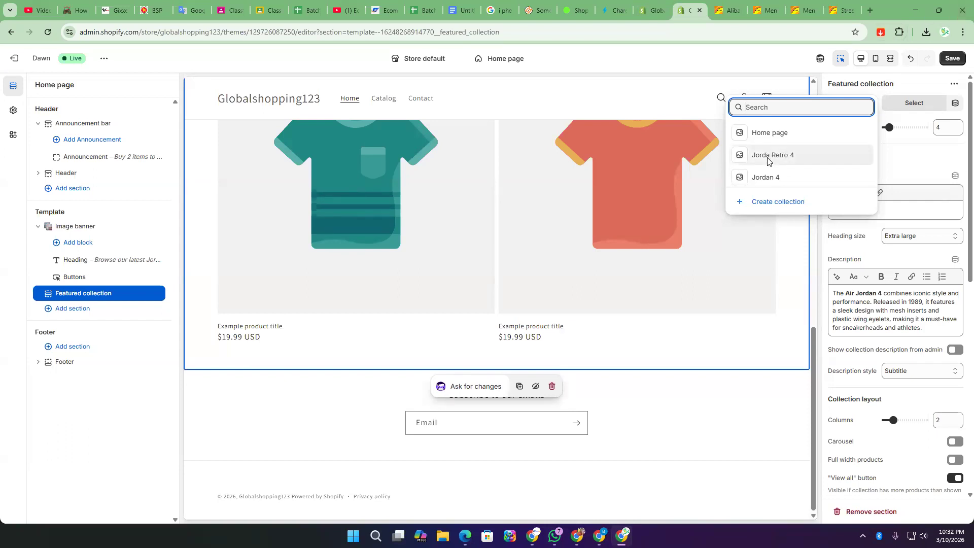
# - Check the tag condition of the Jorda Retro 4 collection in the store admin and return to the product list
pyautogui.click(648, 12)
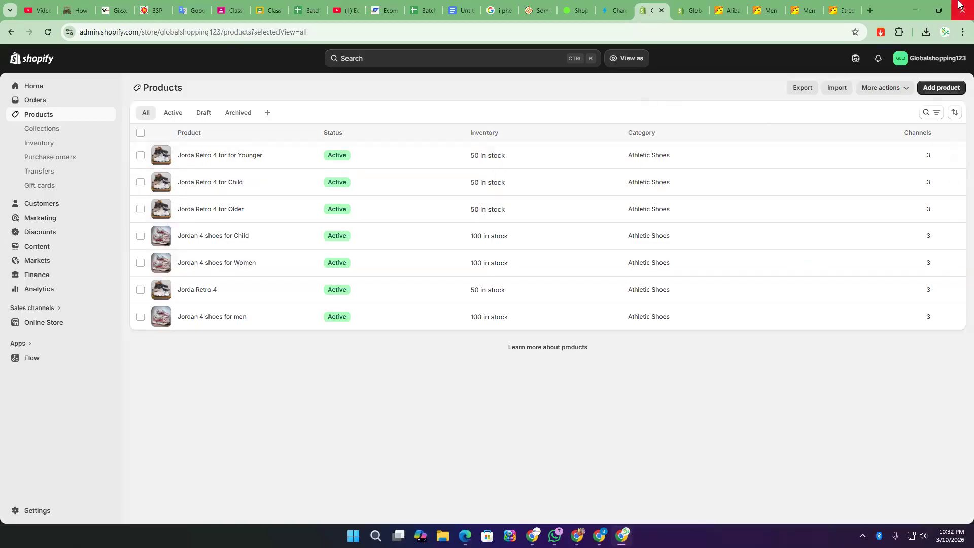
pyautogui.click(41, 130)
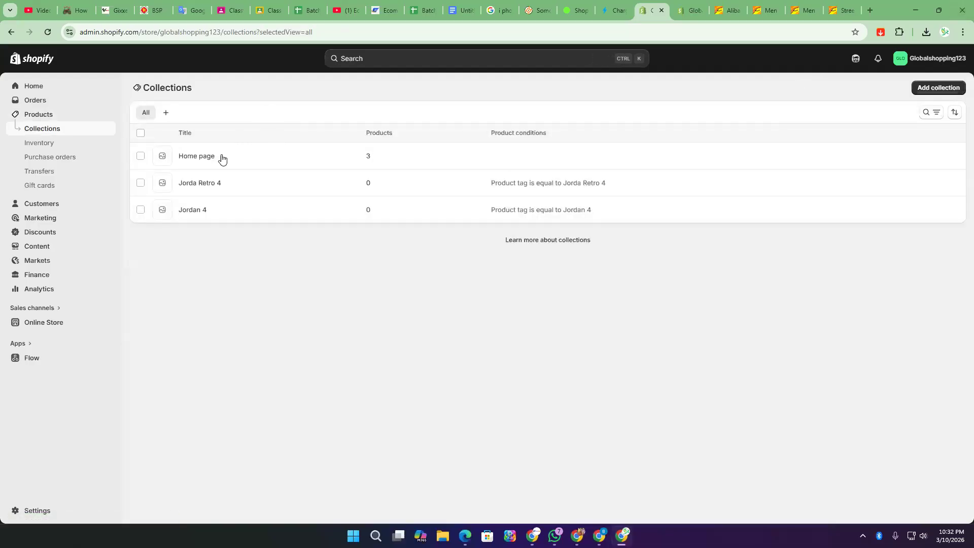
pyautogui.click(198, 190)
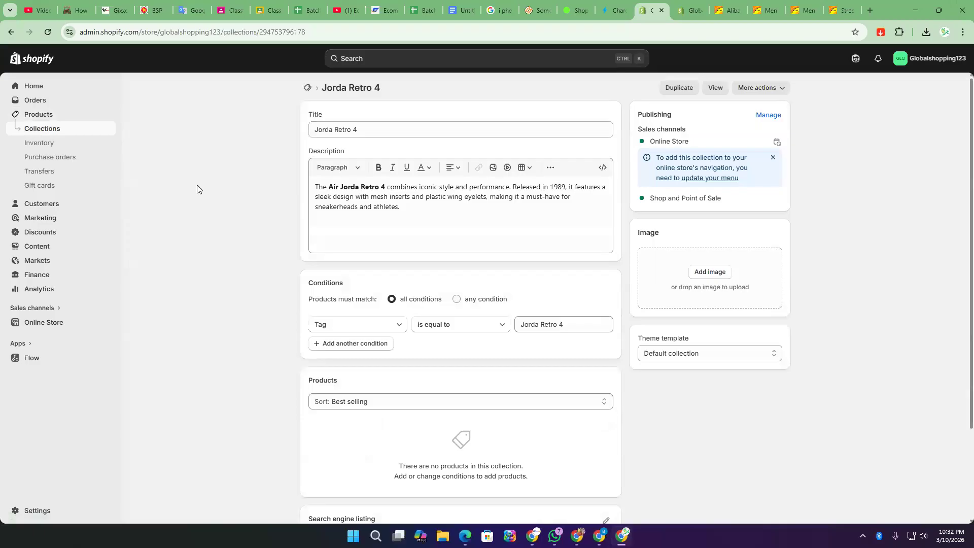
pyautogui.tripleClick(524, 327)
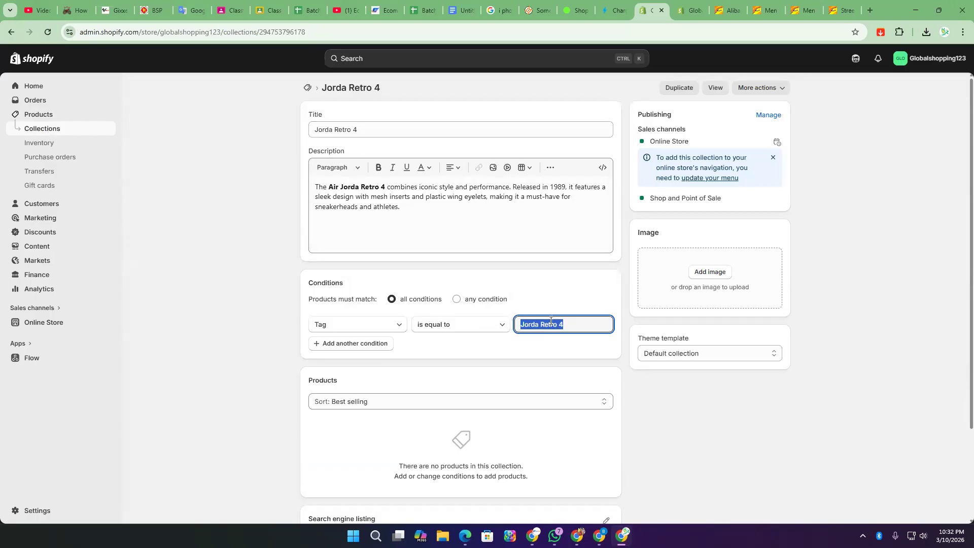
pyautogui.click(51, 115)
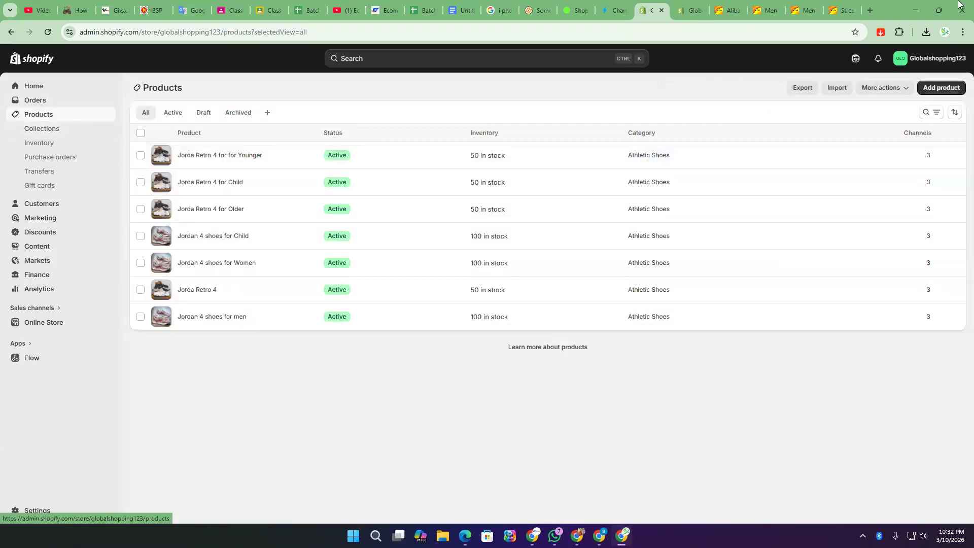
pyautogui.click(141, 156)
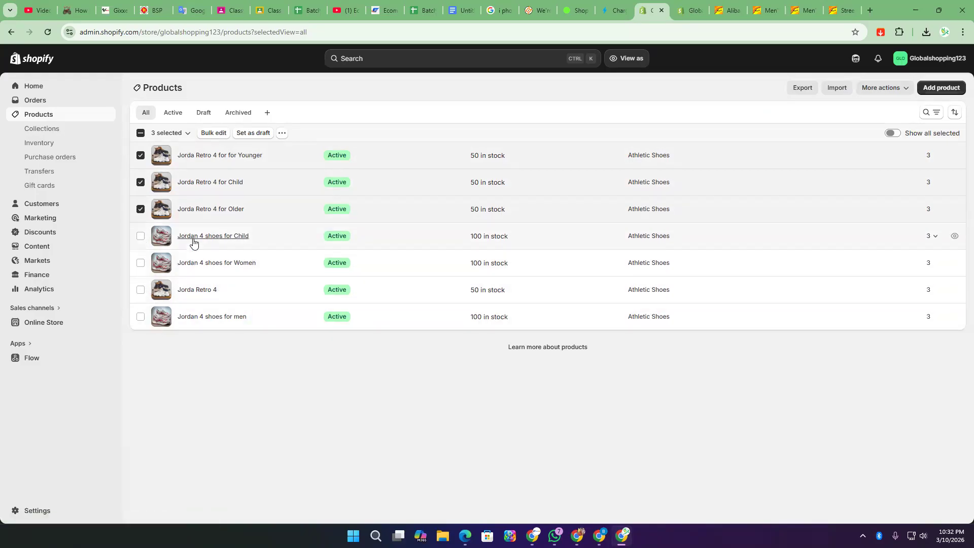
pyautogui.click(141, 133)
pyautogui.click(141, 134)
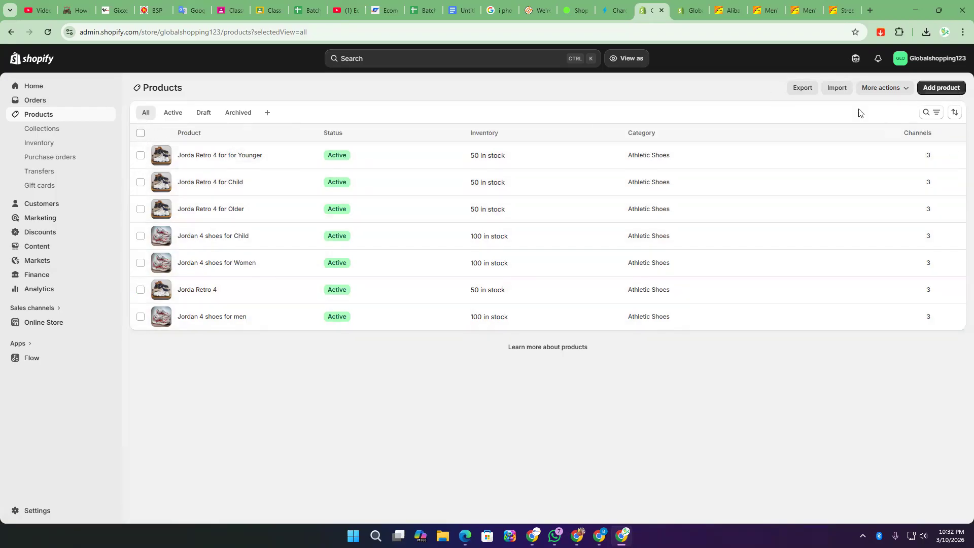
# - Duplicate the product "Jorda Retro 4 for for Younger" as an active product titled "Jorda Retro 4 for for Men and Women"
pyautogui.click(228, 155)
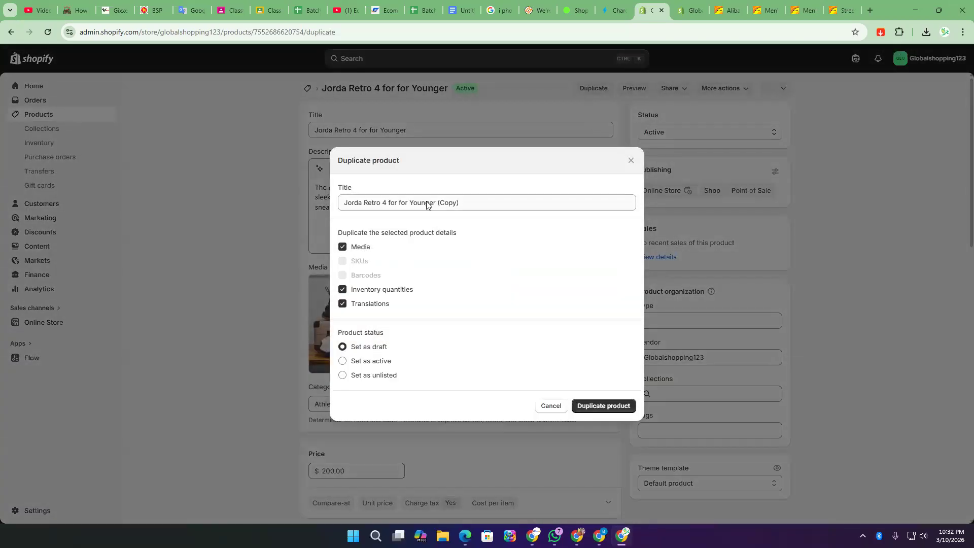
pyautogui.click(426, 203)
pyautogui.doubleClick(416, 203)
pyautogui.write('Men and Wome')
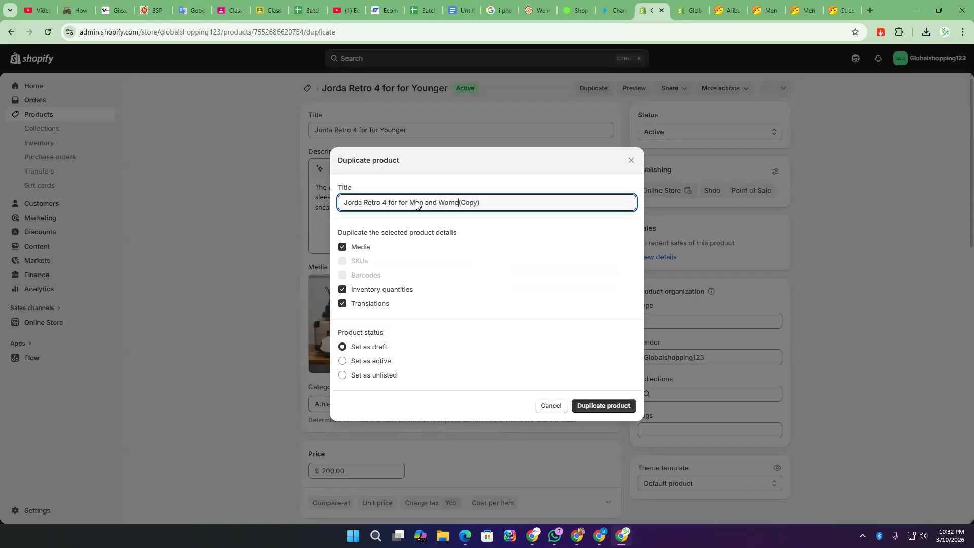
pyautogui.write('n')
pyautogui.hotkey('shift', 'End')
pyautogui.press('Delete')
pyautogui.click(381, 361)
pyautogui.click(605, 415)
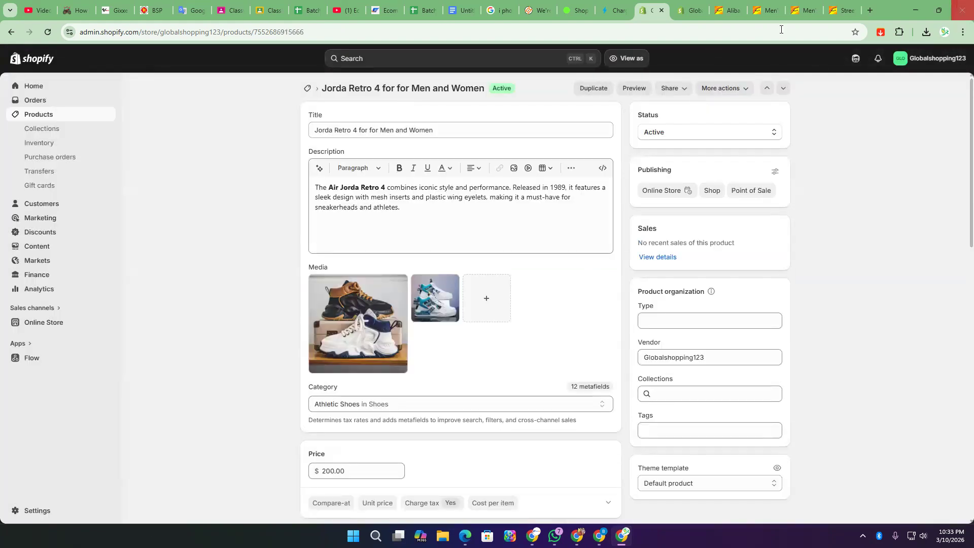
# - Select the Jorda Retro 4 products for Men and Women, Younger, Child and Older in the product list
pyautogui.click(310, 89)
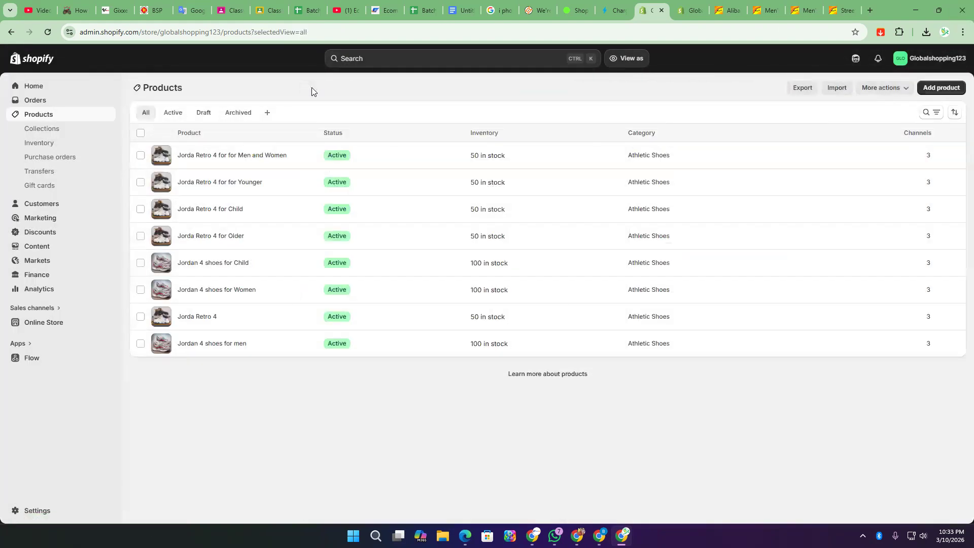
pyautogui.click(140, 155)
pyautogui.click(140, 182)
pyautogui.click(140, 209)
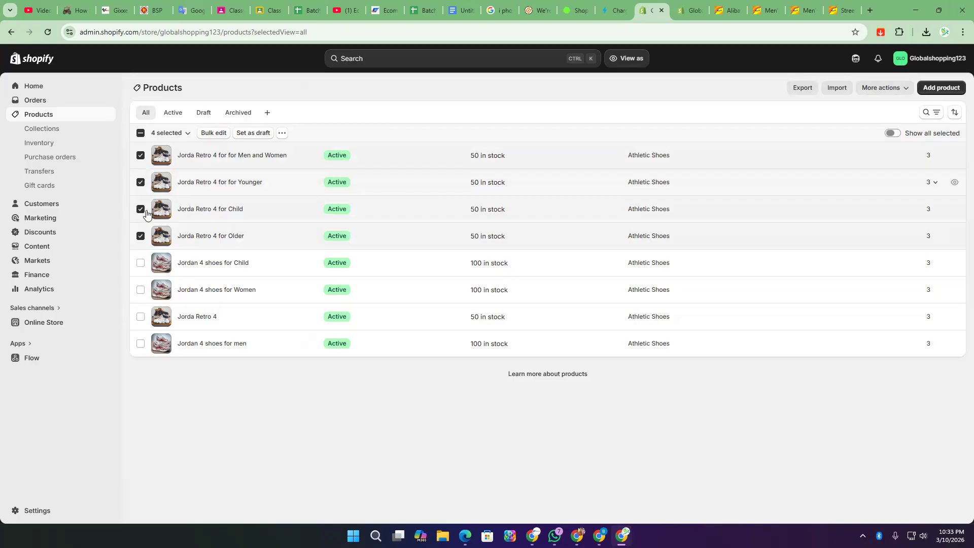
pyautogui.click(281, 134)
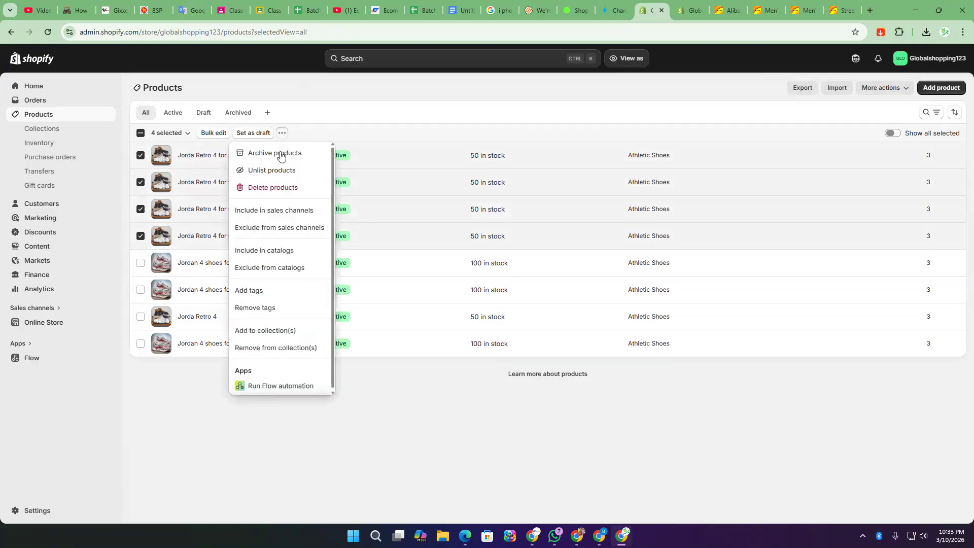
pyautogui.click(258, 293)
pyautogui.click(431, 190)
pyautogui.write('Jo')
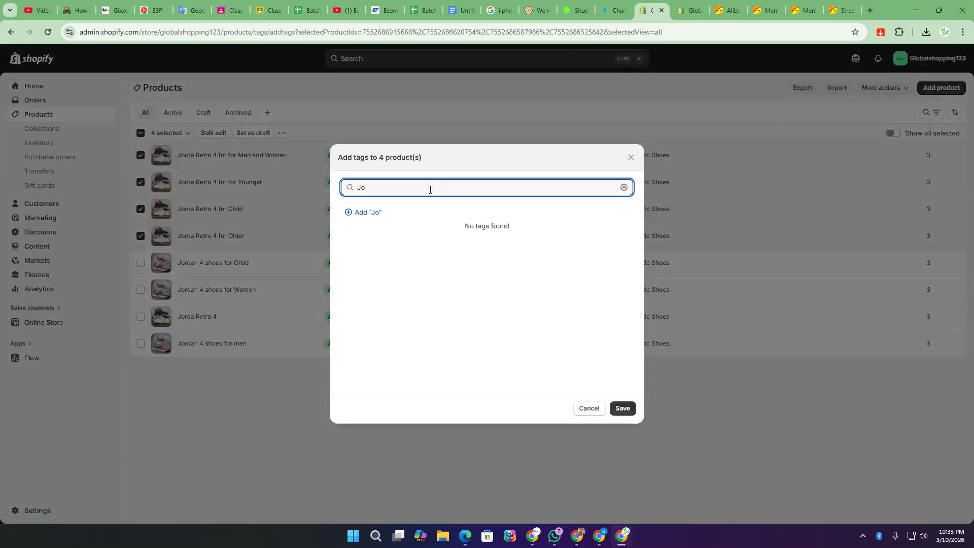
pyautogui.write('rd')
pyautogui.press('BackSpace')
pyautogui.press('BackSpace')
pyautogui.press('BackSpace')
pyautogui.write('orda')
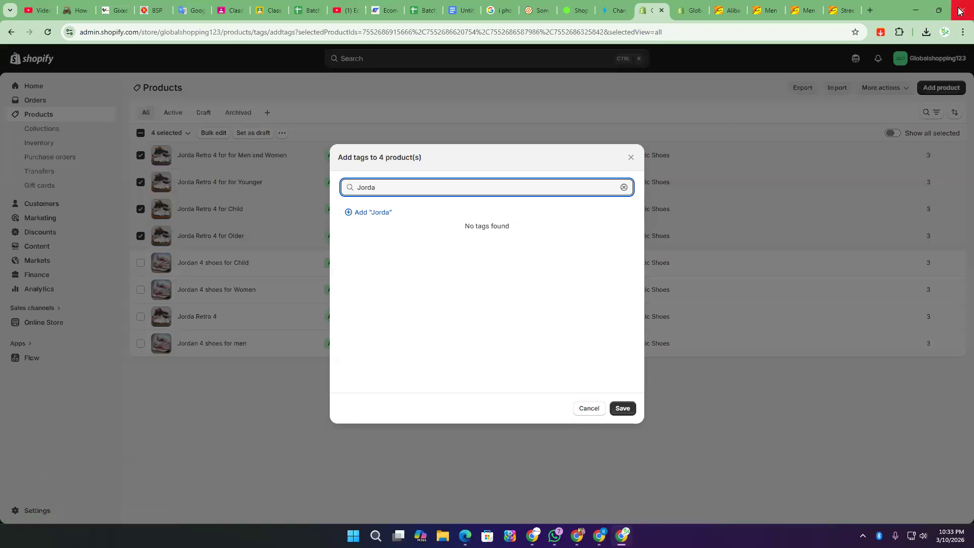
pyautogui.click(594, 409)
# - Open the Jorda Retro 4 collection in a separate browser tab and copy the tag value from its condition
pyautogui.rightClick(24, 129)
pyautogui.click(47, 134)
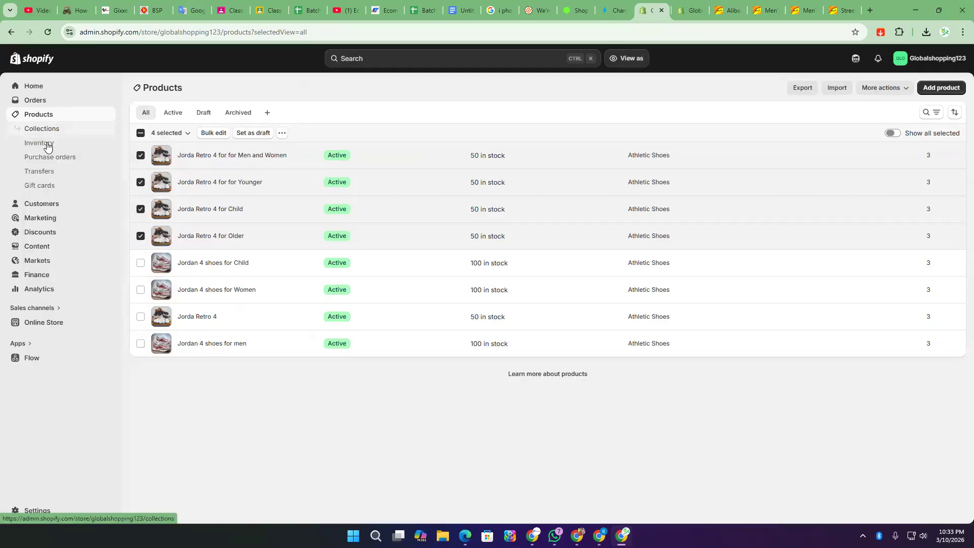
pyautogui.click(664, 5)
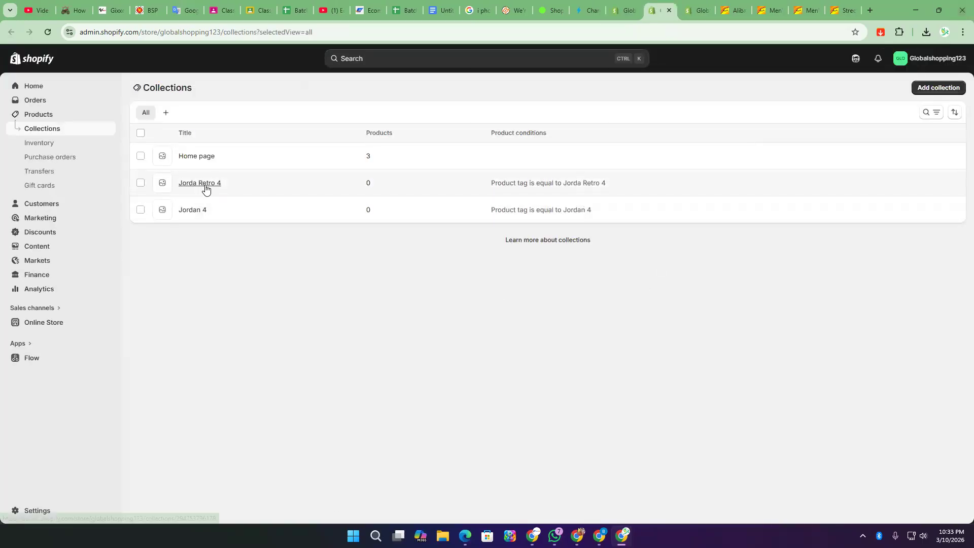
pyautogui.click(205, 188)
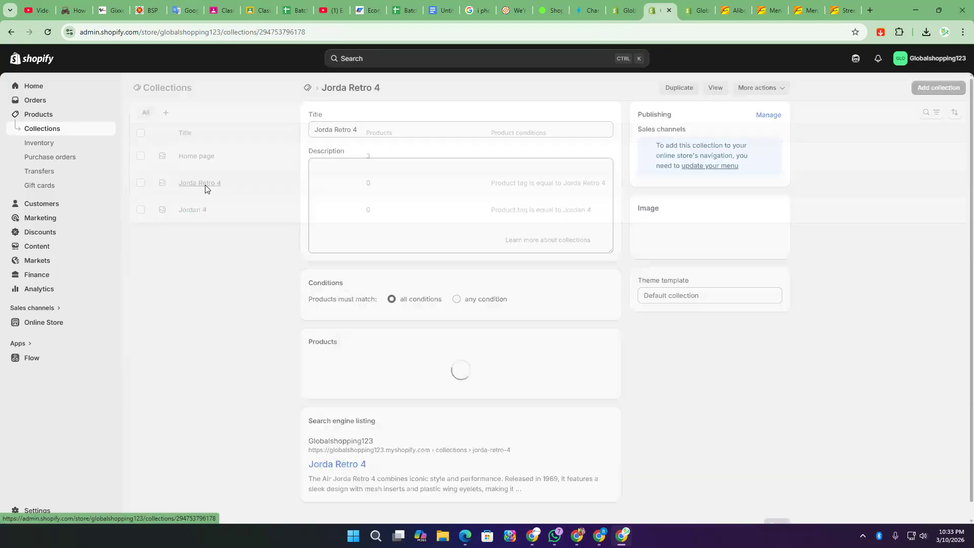
pyautogui.doubleClick(568, 324)
pyautogui.tripleClick(567, 325)
pyautogui.hotkey('ctrl', 'c')
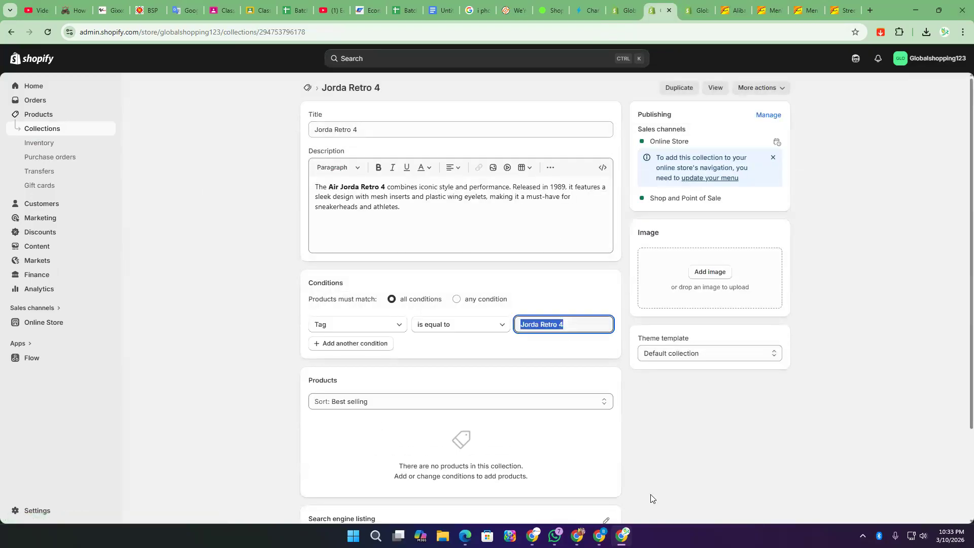
# - Add the copied tag "Jorda Retro 4" to the four selected products and save it
pyautogui.click(642, 7)
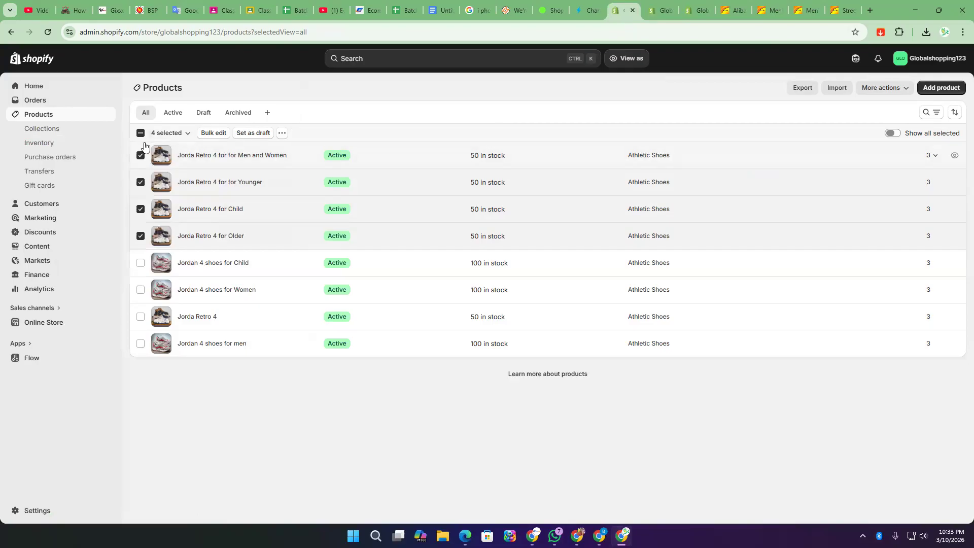
pyautogui.click(282, 133)
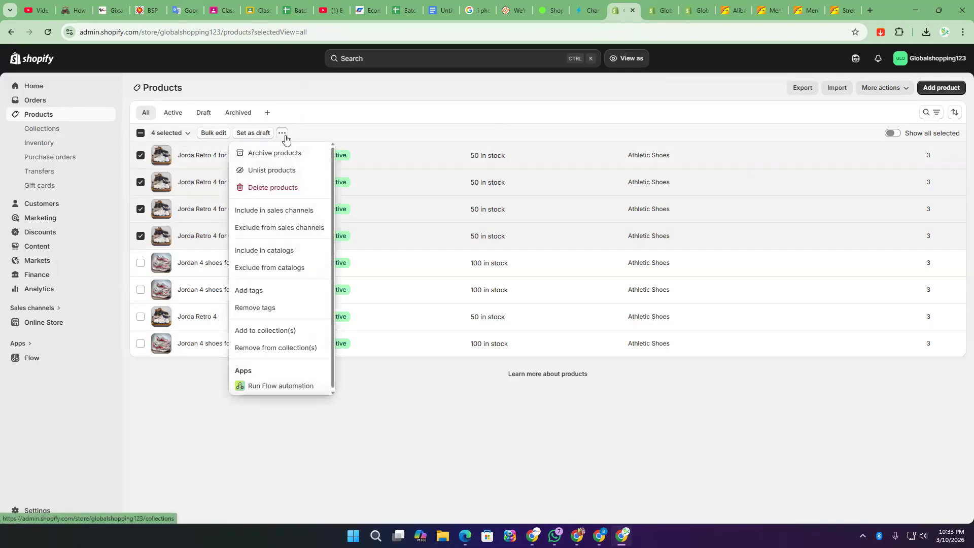
pyautogui.click(252, 290)
pyautogui.click(467, 191)
pyautogui.hotkey('ctrl', 'v')
pyautogui.click(376, 212)
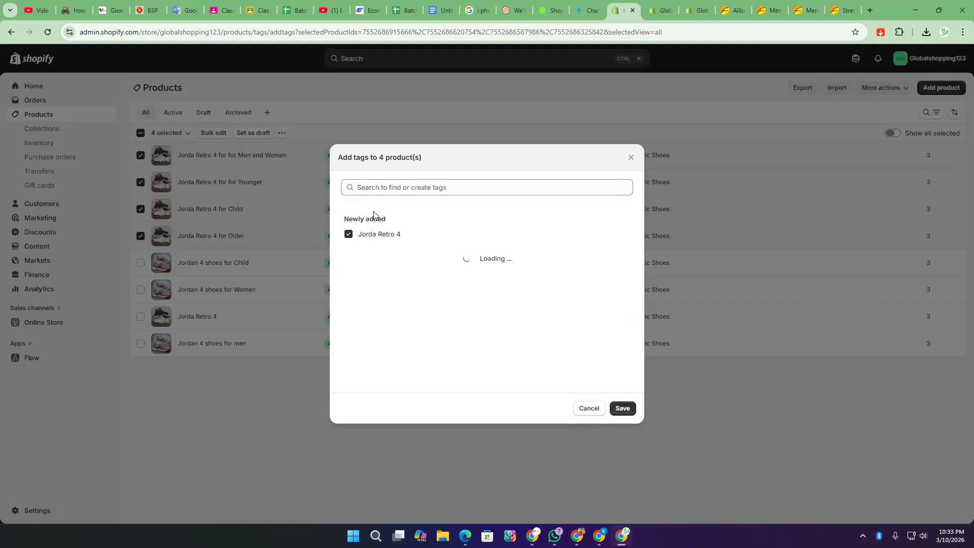
pyautogui.click(621, 409)
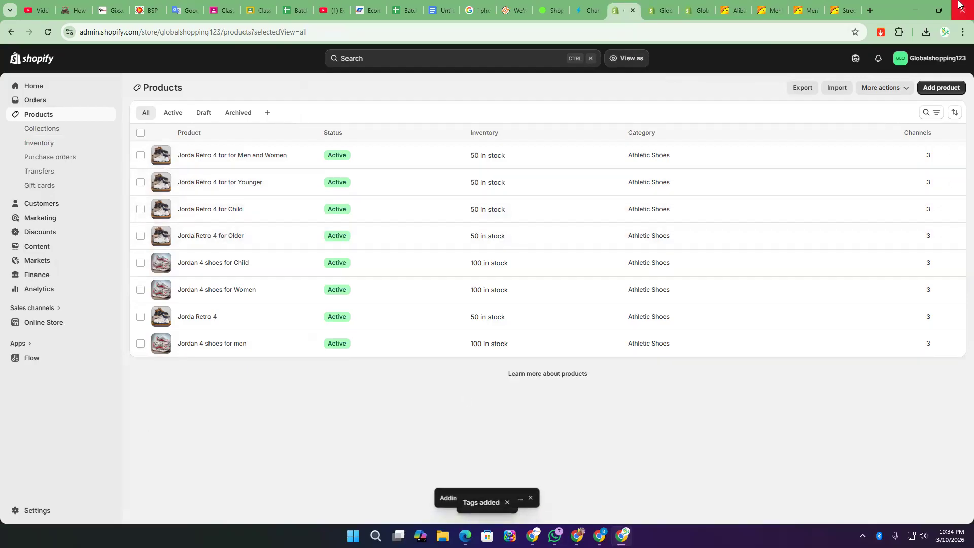
# - Assign the Jorda Retro 4 collection to the home page's Featured collection section, save, and reload the theme editor to check the preview
pyautogui.click(665, 5)
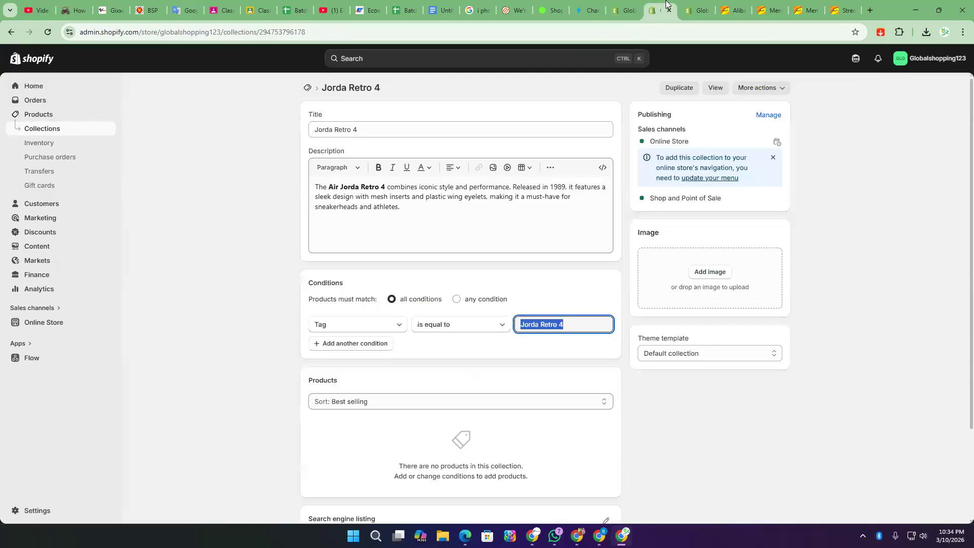
pyautogui.click(698, 9)
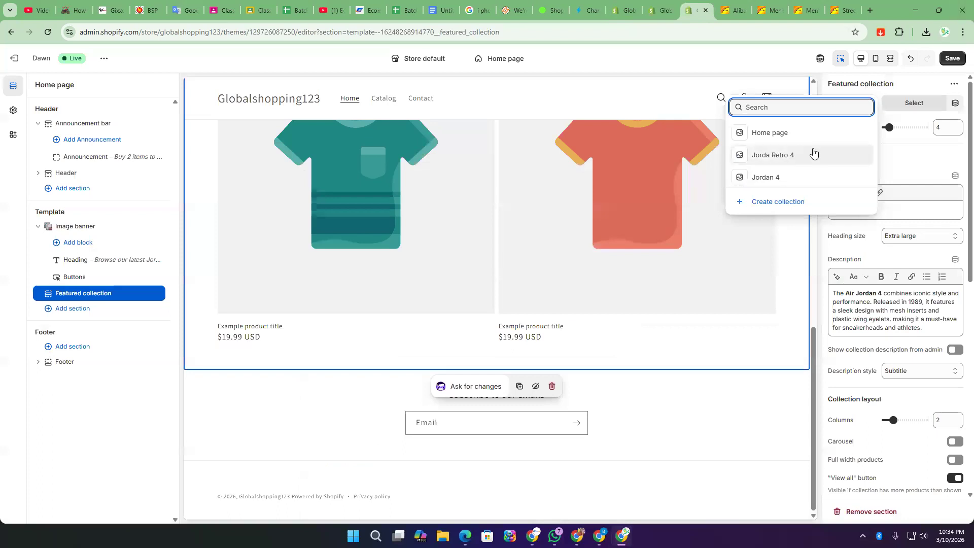
pyautogui.click(777, 157)
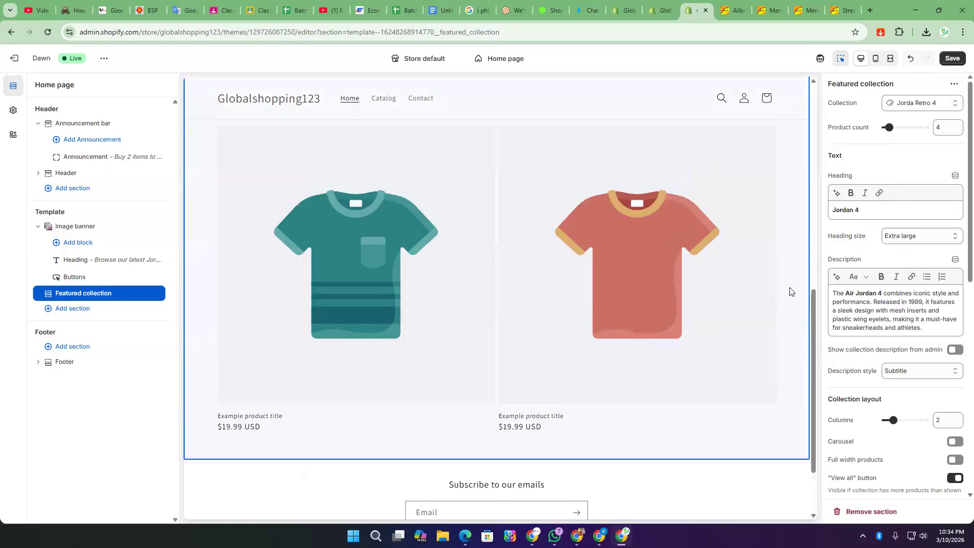
pyautogui.click(952, 58)
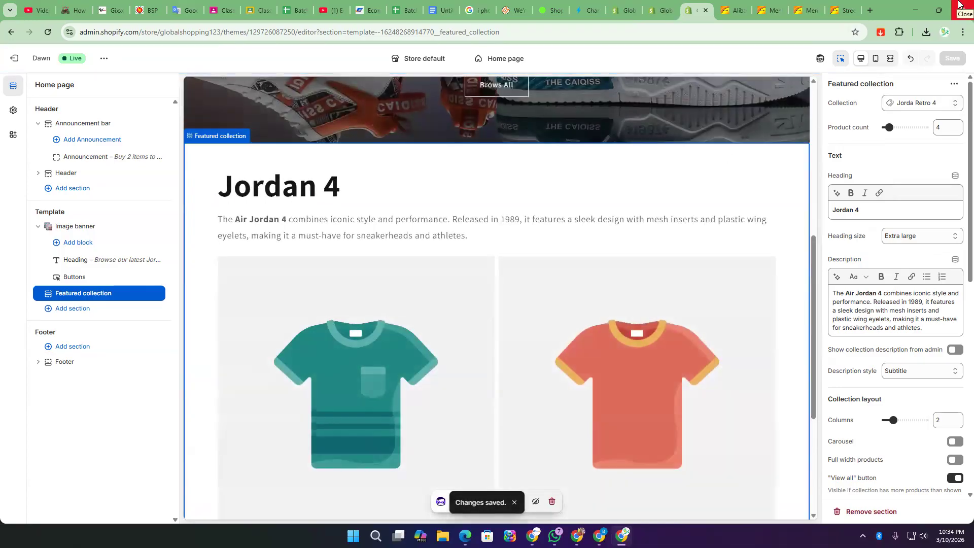
pyautogui.scroll(-5, 665, 378)
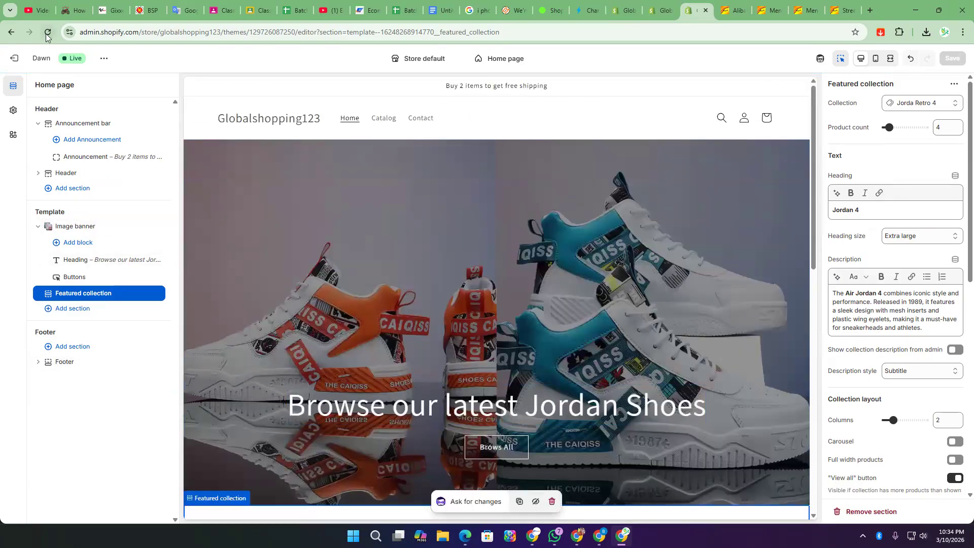
pyautogui.click(47, 32)
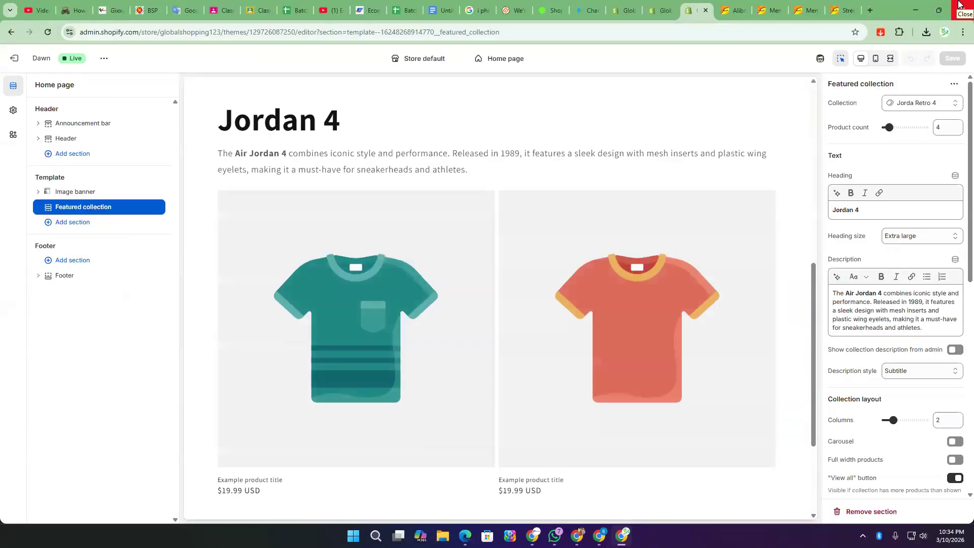
# - Remove the collection from the Featured collection section, reassign Jorda Retro 4 and save the theme
pyautogui.click(911, 104)
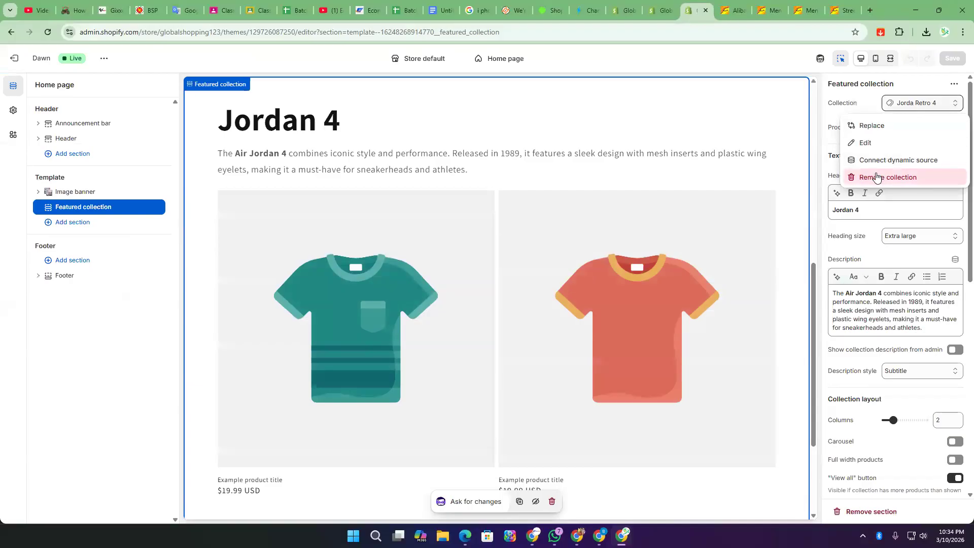
pyautogui.click(872, 177)
pyautogui.click(908, 104)
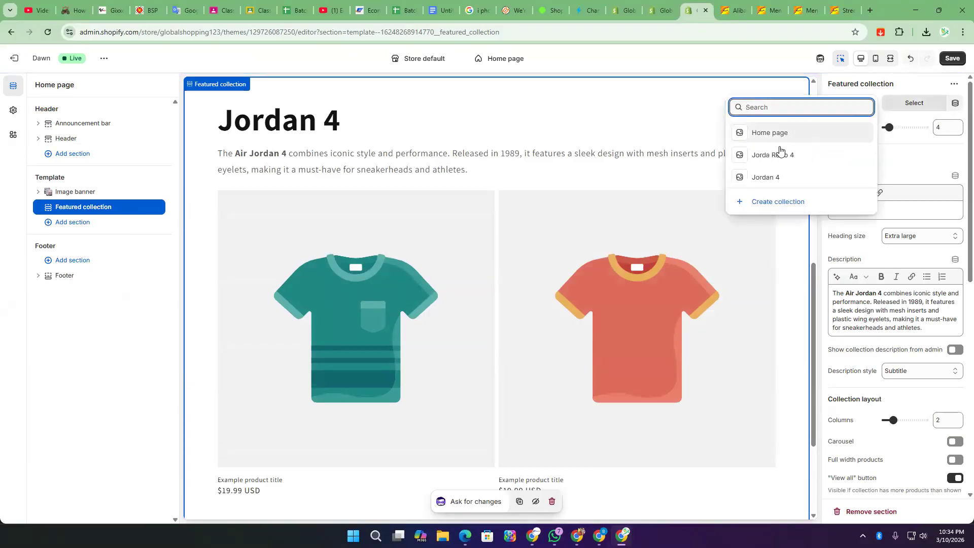
pyautogui.click(755, 155)
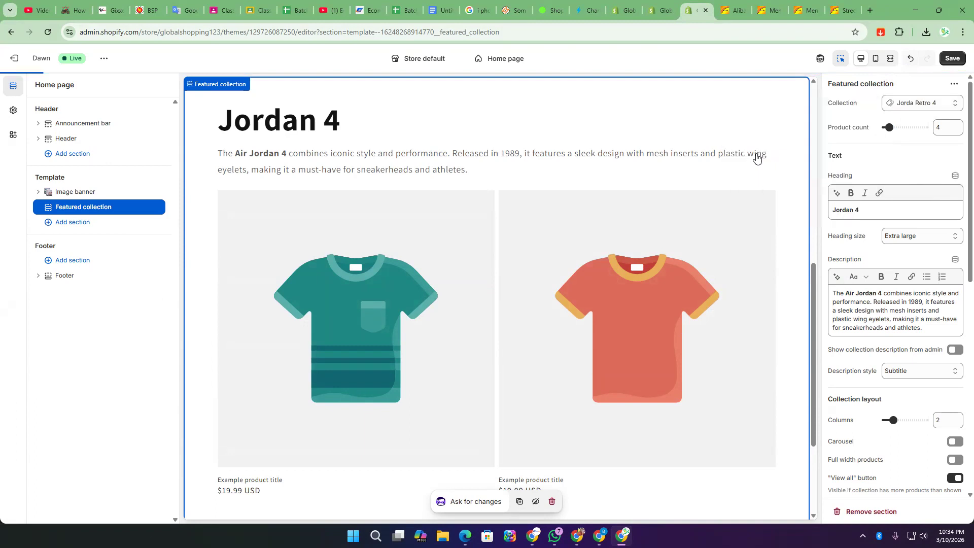
pyautogui.click(954, 59)
# - Recheck the Jorda Retro 4 collection's tag condition and refresh the product list
pyautogui.click(657, 5)
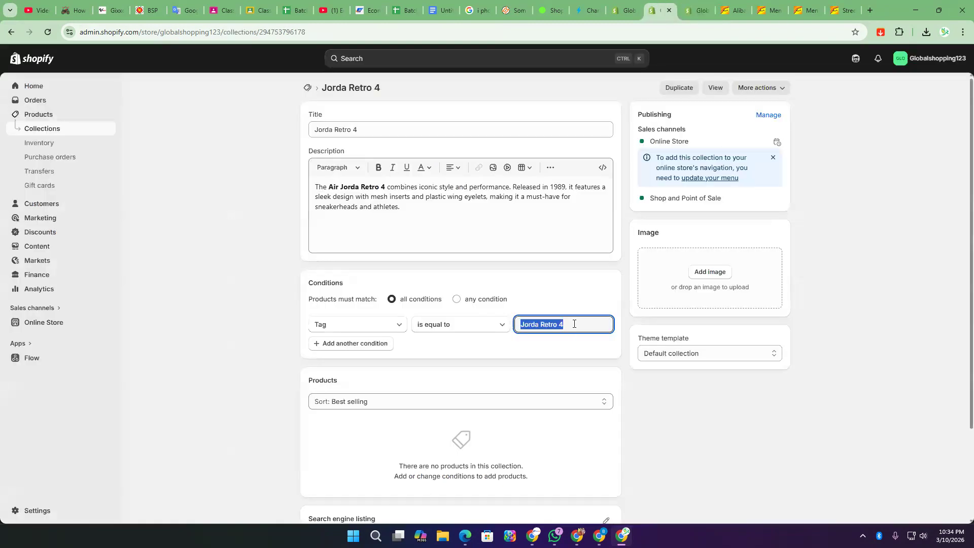
pyautogui.click(628, 5)
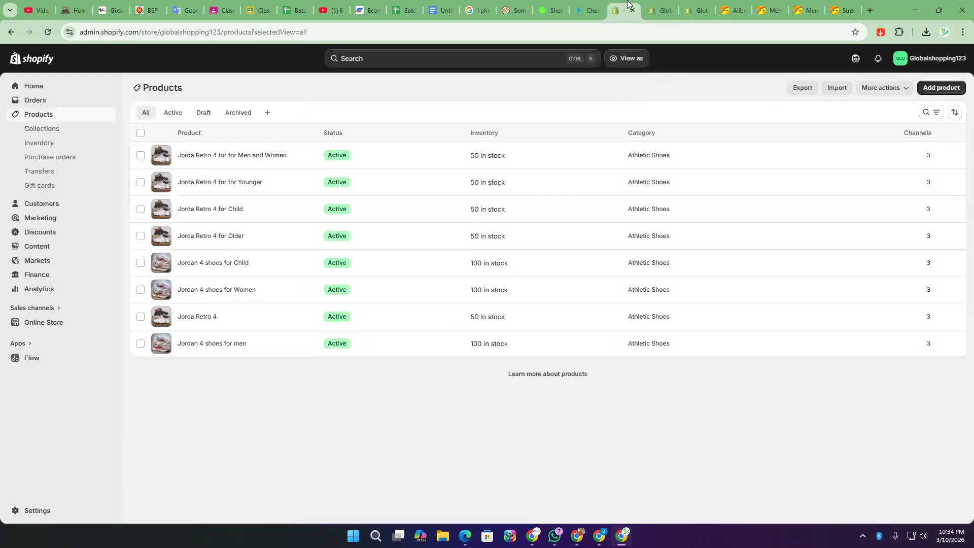
pyautogui.click(48, 32)
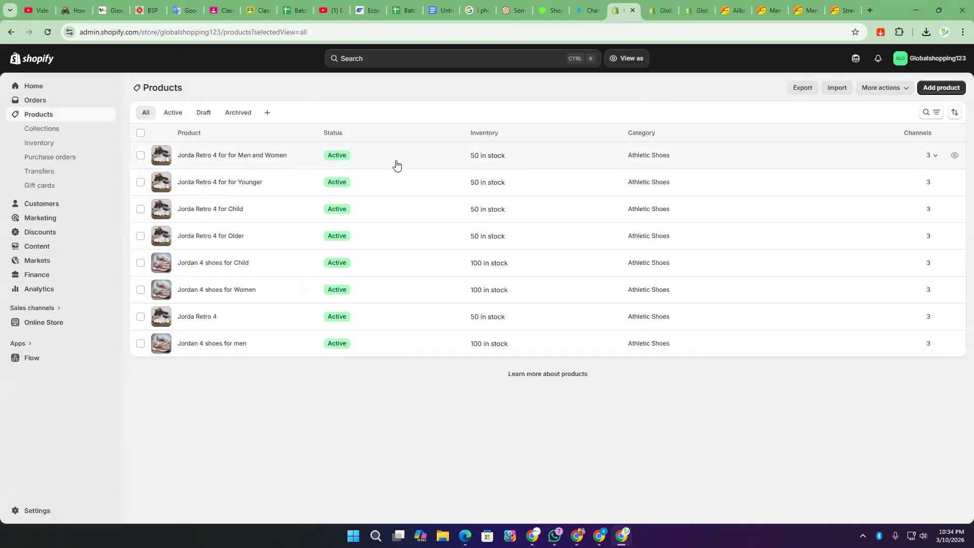
# - Check the collection assigned to the product "Jorda Retro 4 for for Men and Women", and review the home page preview in the theme editor
pyautogui.click(220, 158)
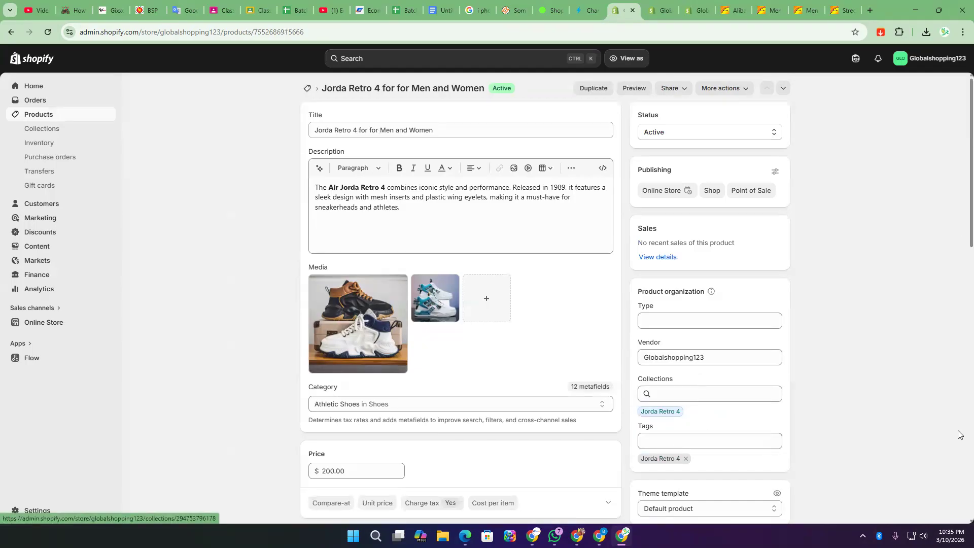
pyautogui.click(660, 411)
pyautogui.click(696, 6)
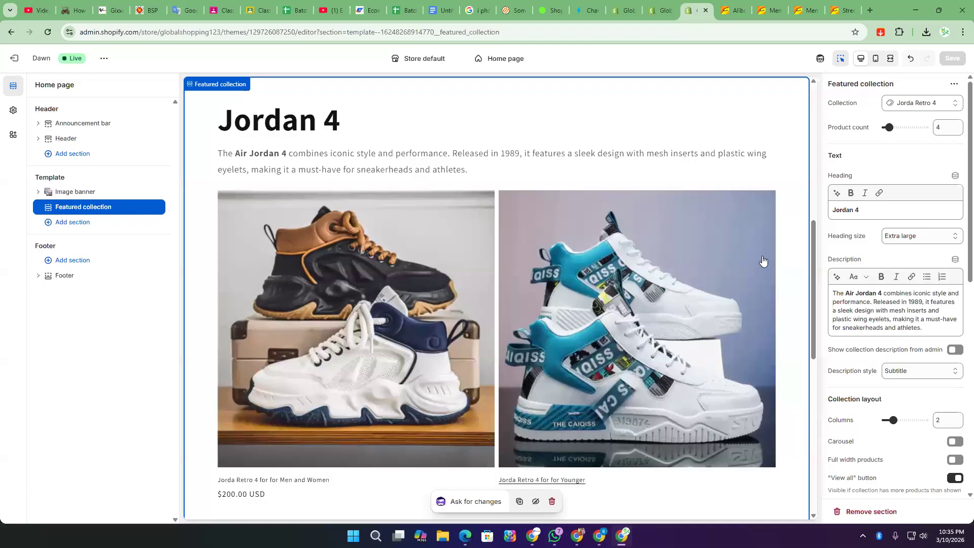
pyautogui.scroll(-8, 761, 261)
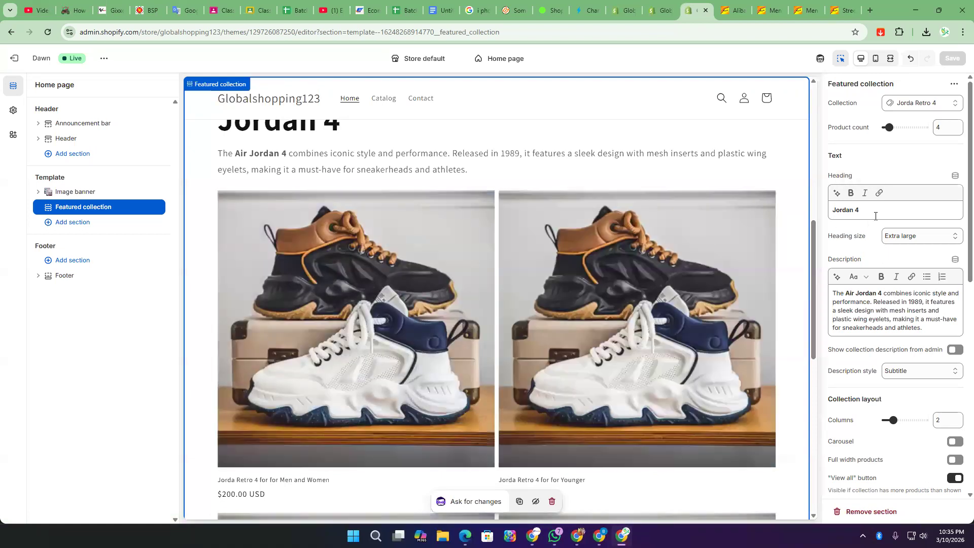
# - Change the Featured collection heading to "Jorda Retro 4" and replace "Jordan" with "Jorda Retro" in its description
pyautogui.scroll(4, 324, 167)
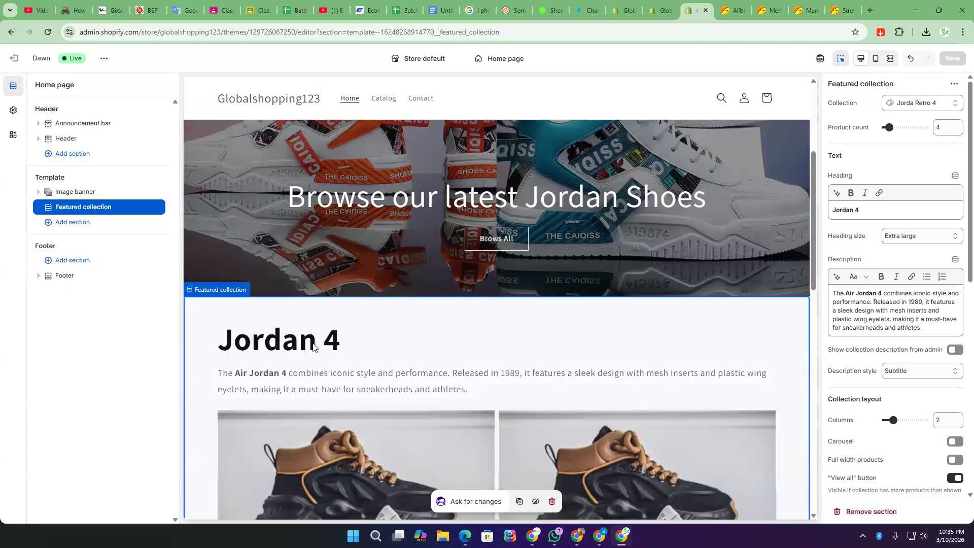
pyautogui.click(854, 209)
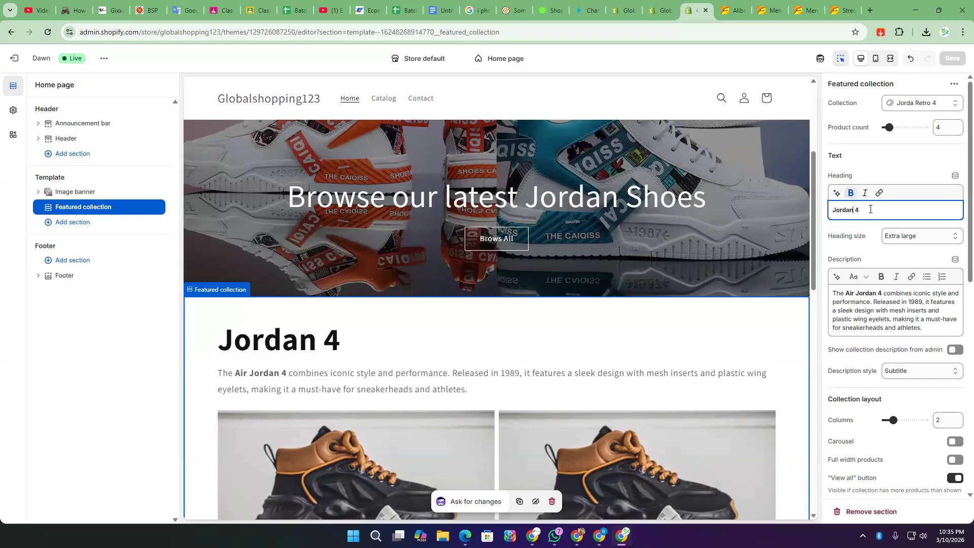
pyautogui.press('BackSpace')
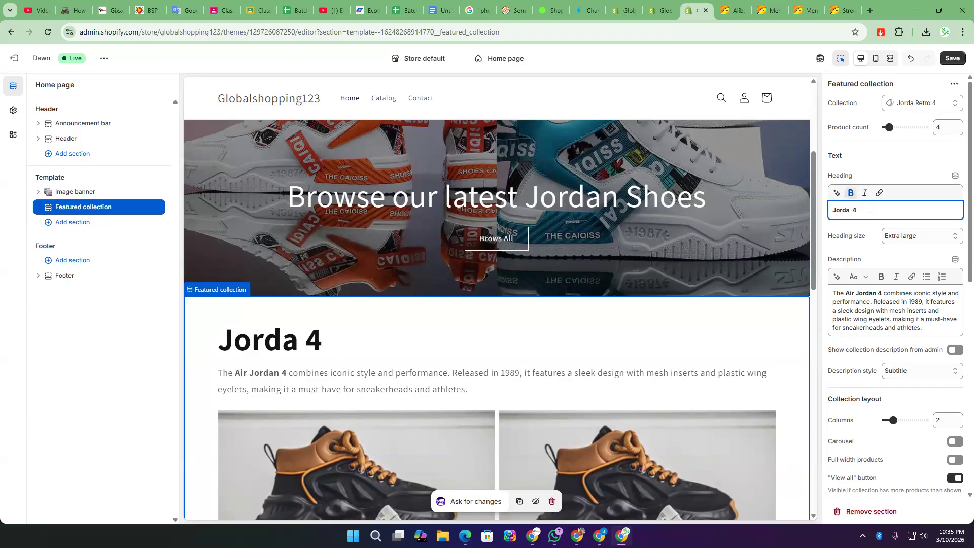
pyautogui.write('Retro')
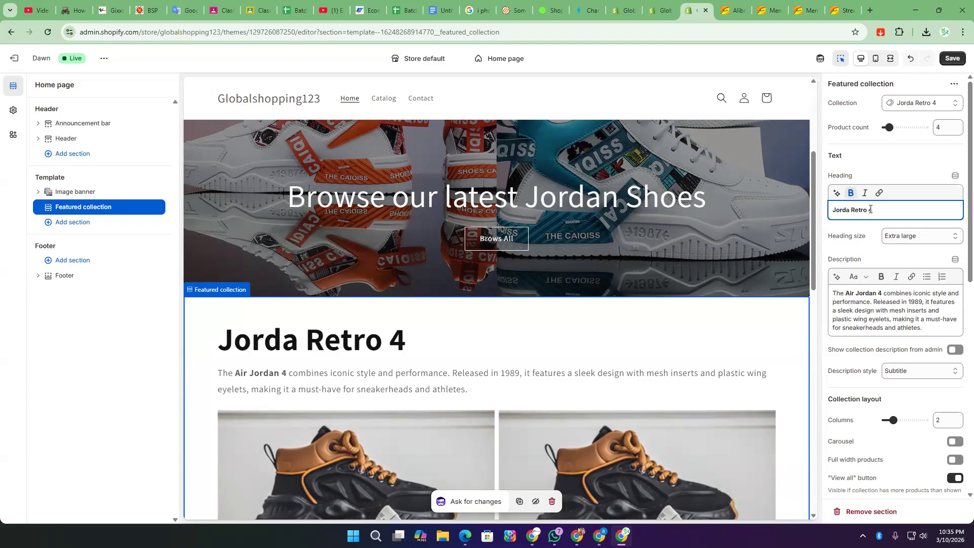
pyautogui.click(871, 303)
pyautogui.doubleClick(866, 293)
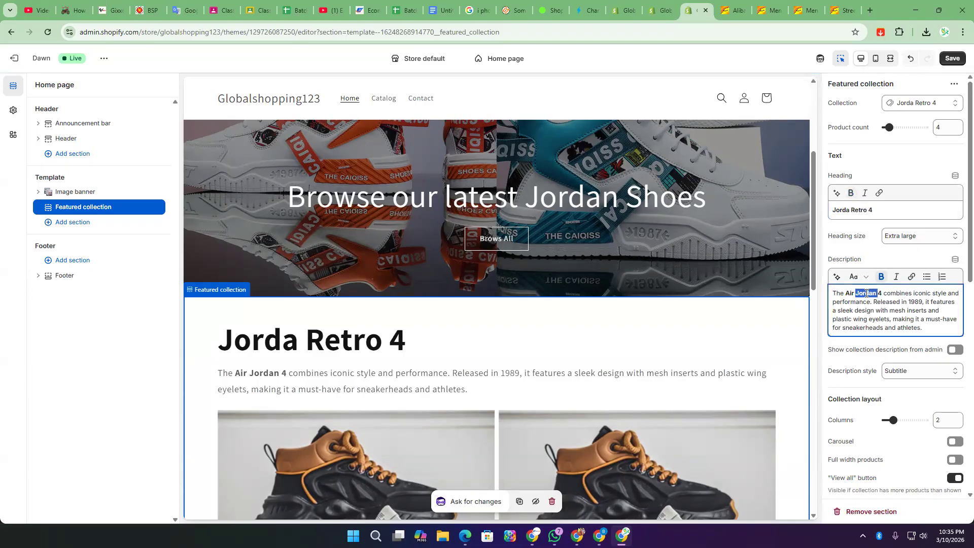
pyautogui.write('Jorda Retro')
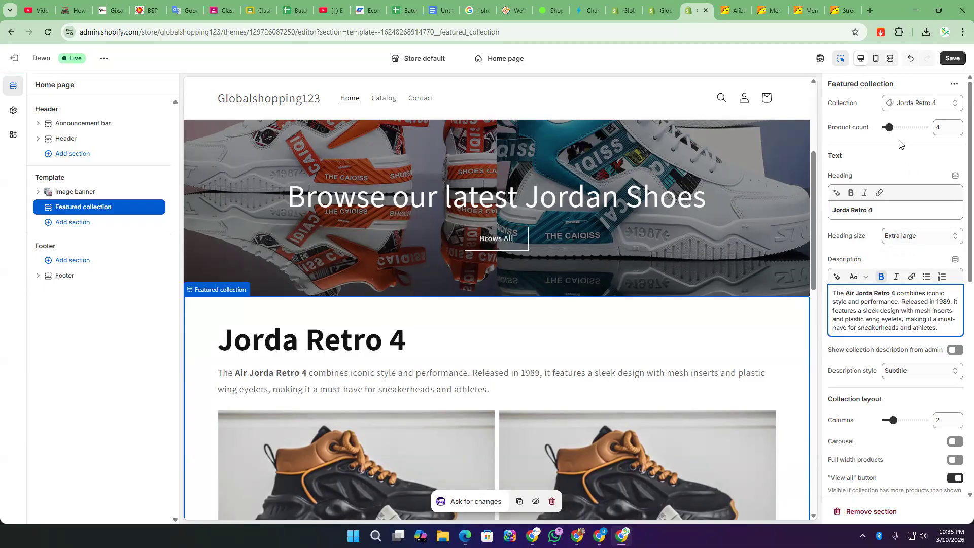
# - Preview the Portrait image ratio for the Featured collection's product cards, and set the ratio to Adapt to image
pyautogui.scroll(-10, 841, 438)
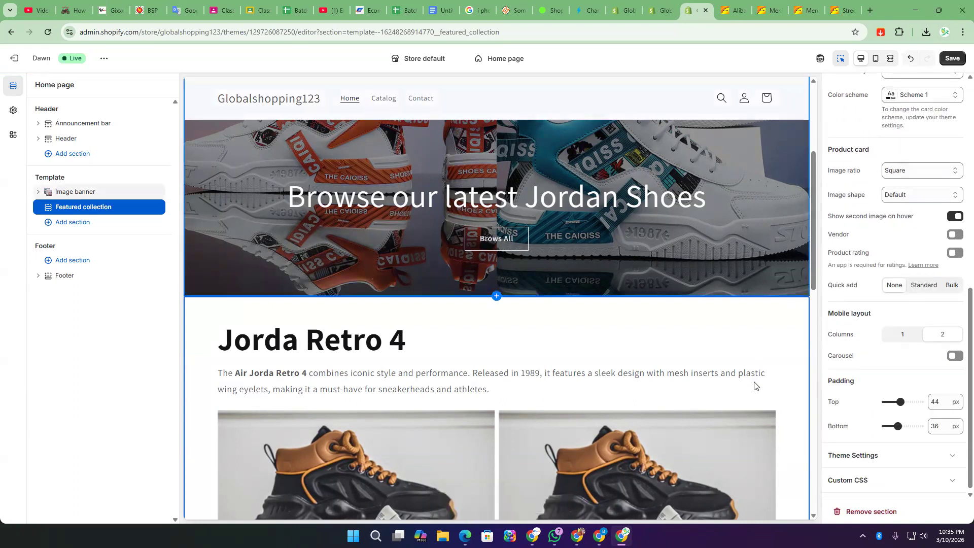
pyautogui.scroll(-4, 658, 422)
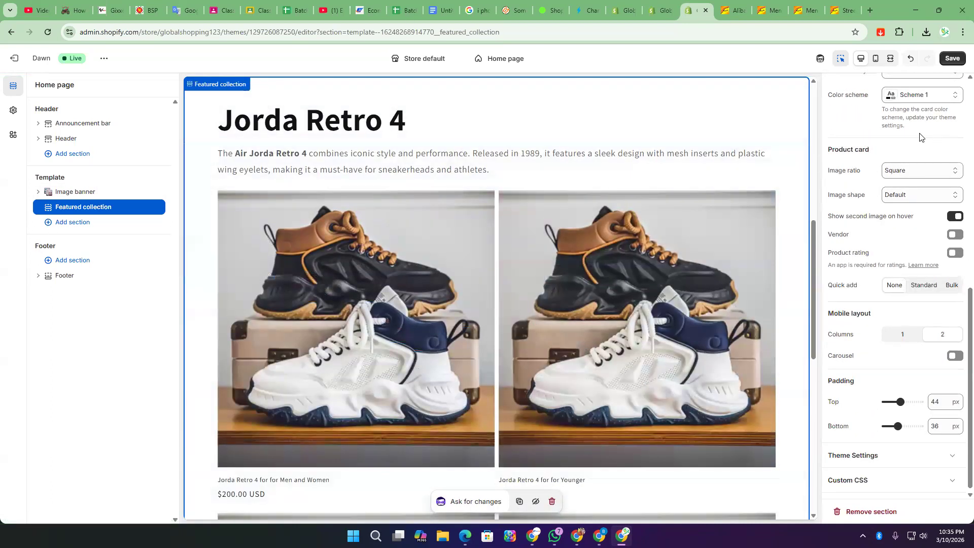
pyautogui.click(901, 171)
pyautogui.click(903, 196)
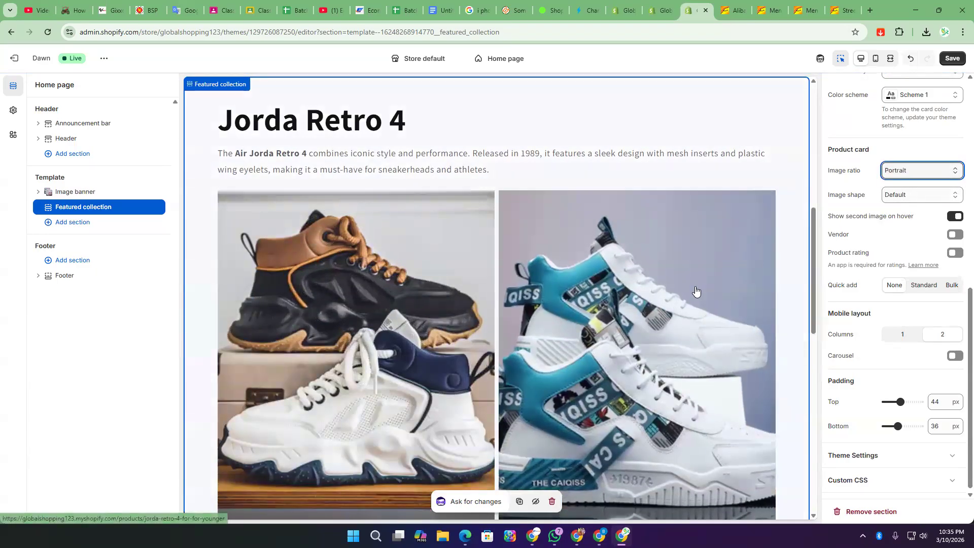
pyautogui.scroll(-4, 506, 166)
pyautogui.click(913, 171)
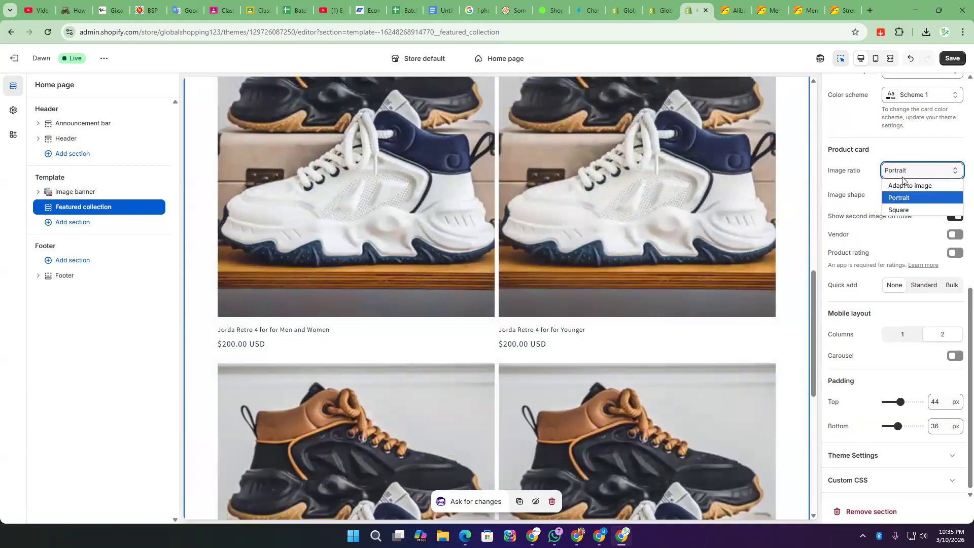
pyautogui.click(903, 186)
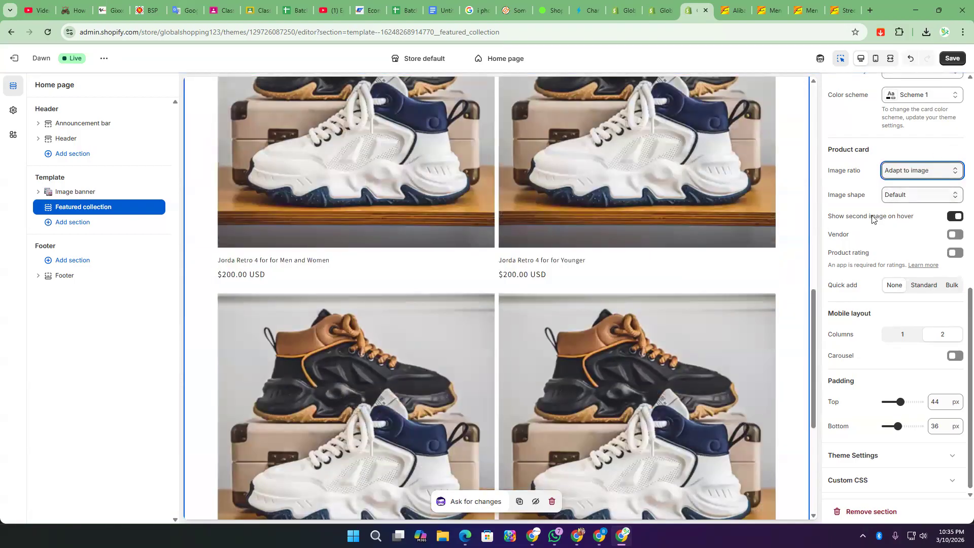
pyautogui.scroll(4, 845, 238)
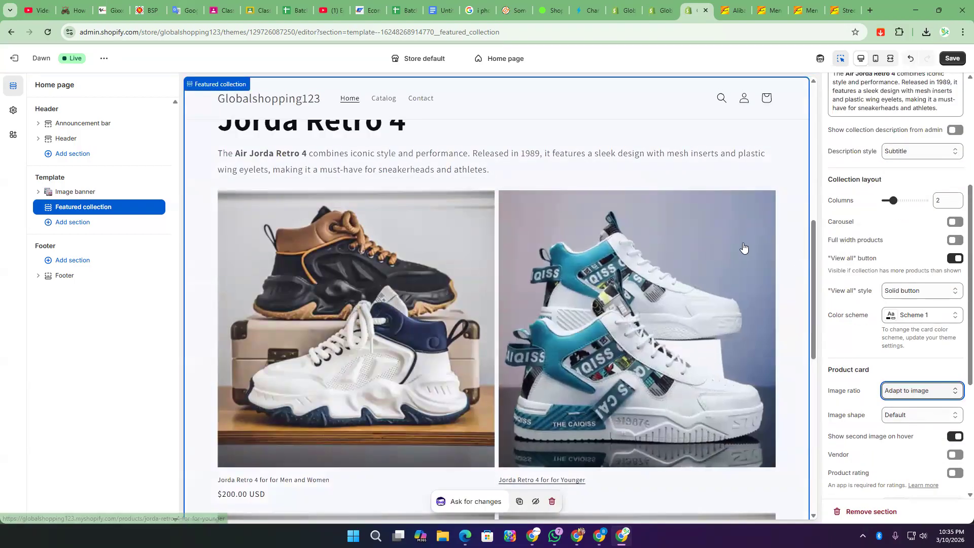
pyautogui.scroll(-4, 680, 264)
# - Look through the description style options and try full width products on the Featured collection, switching it back off
pyautogui.click(912, 155)
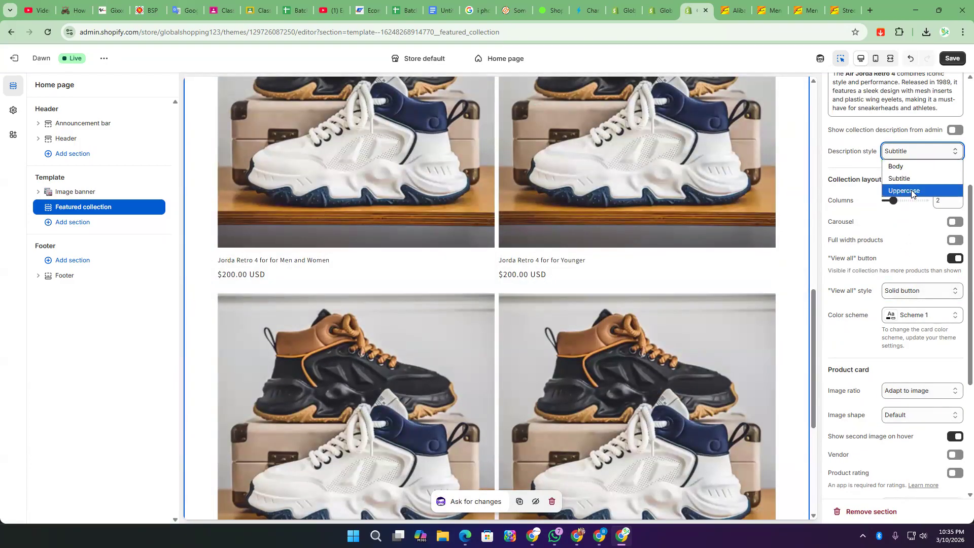
pyautogui.click(846, 160)
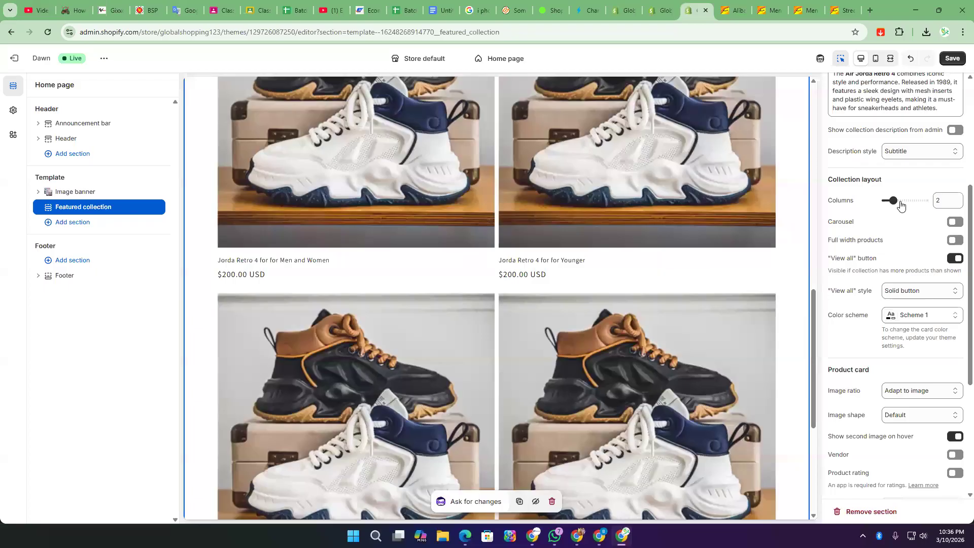
pyautogui.scroll(-5, 895, 300)
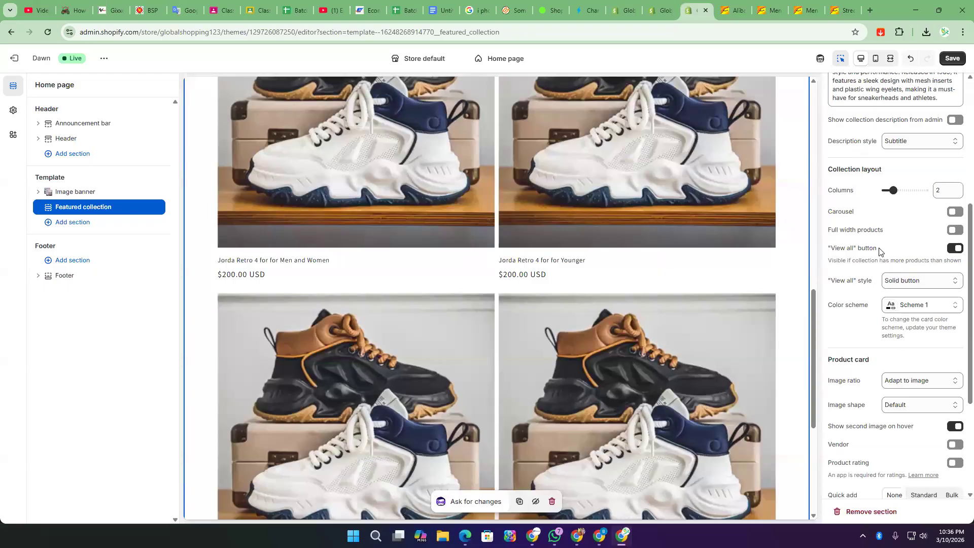
pyautogui.scroll(10, 885, 304)
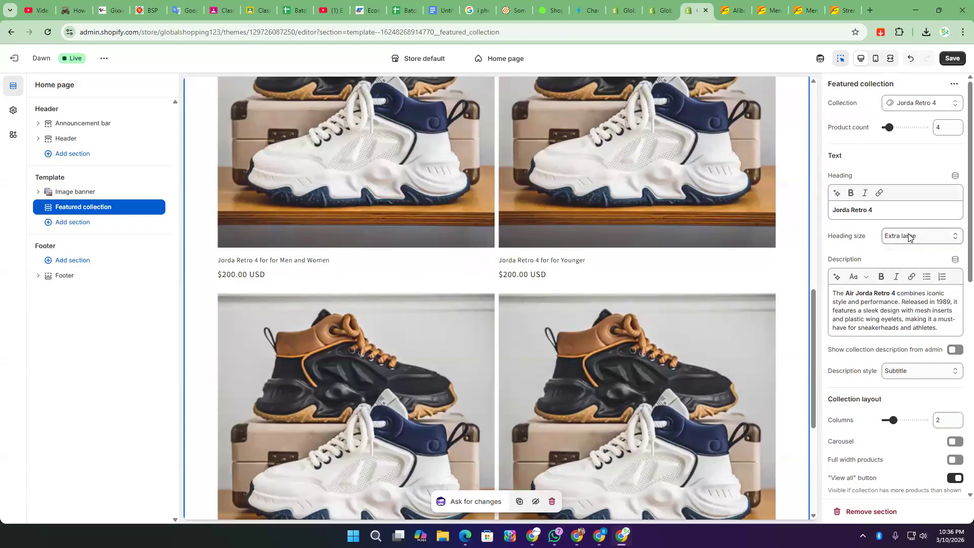
pyautogui.scroll(-4, 913, 233)
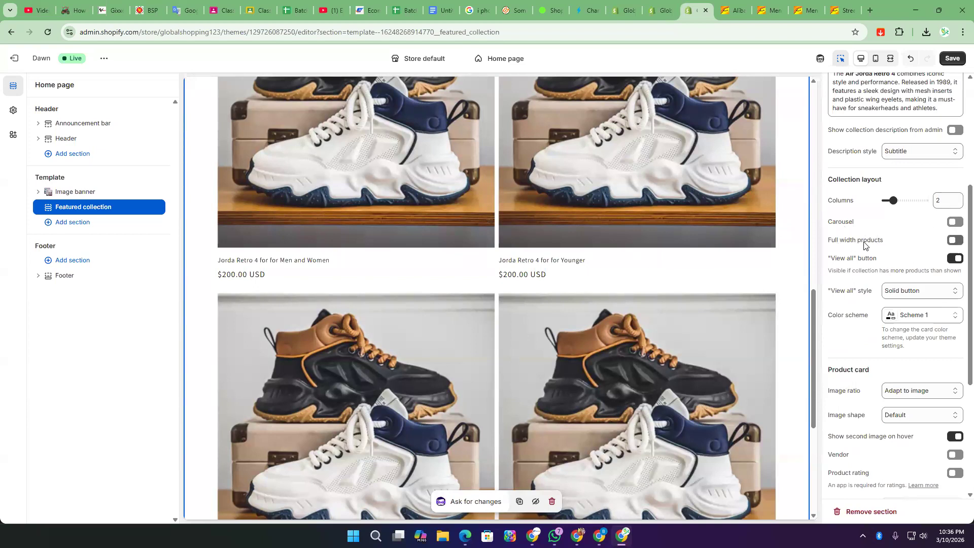
pyautogui.click(956, 242)
pyautogui.click(957, 240)
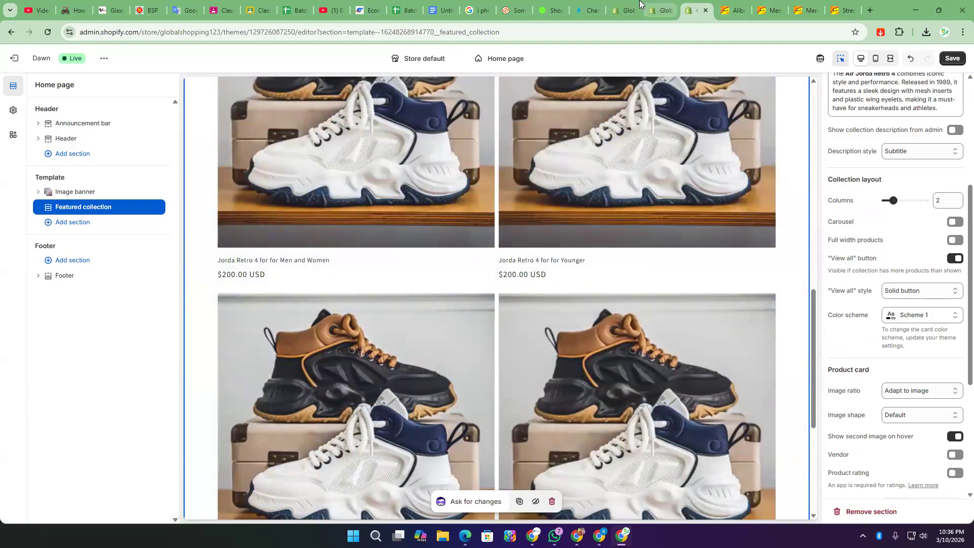
# - Switch to the EcomGoFly website and examine the width of its Portfolio section as a layout example
pyautogui.click(367, 10)
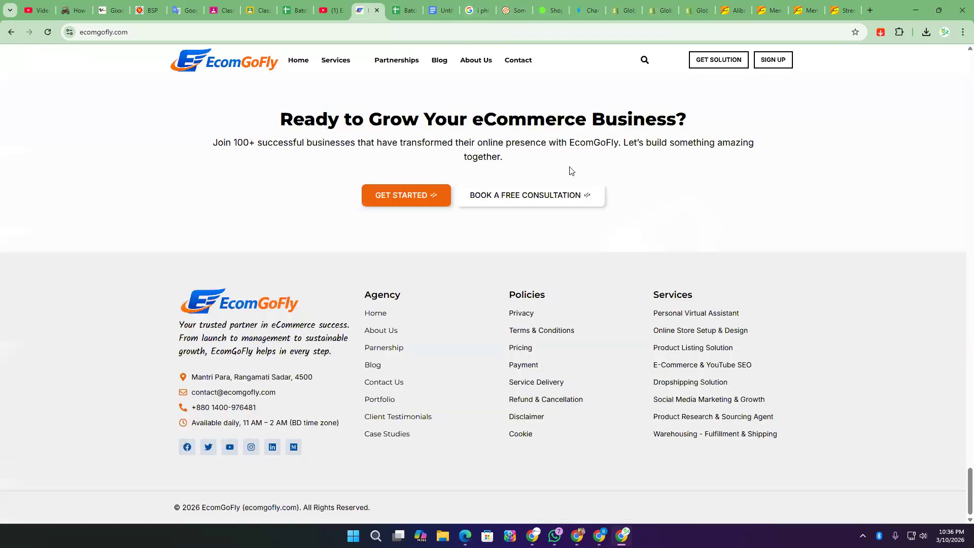
pyautogui.scroll(15, 330, 293)
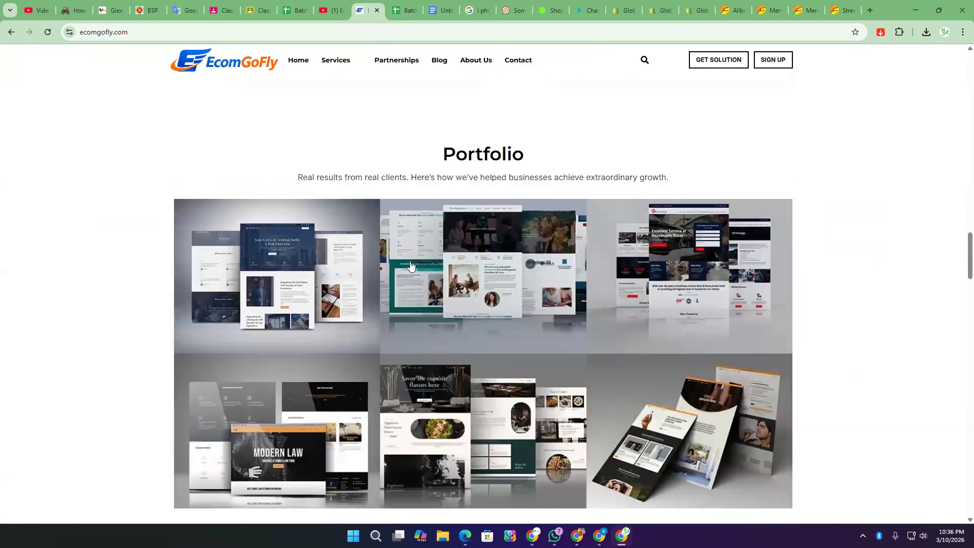
pyautogui.moveTo(630, 177); pyautogui.dragTo(669, 178)
pyautogui.click(896, 298)
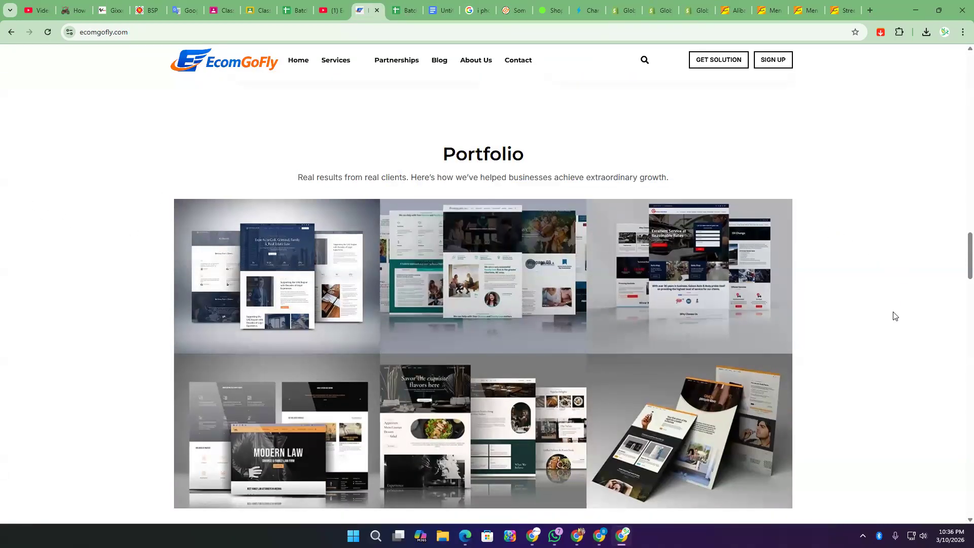
pyautogui.moveTo(177, 204); pyautogui.dragTo(821, 378)
# - Return to the Shopify theme editor and turn off full width products for the Featured collection
pyautogui.click(659, 10)
pyautogui.click(698, 10)
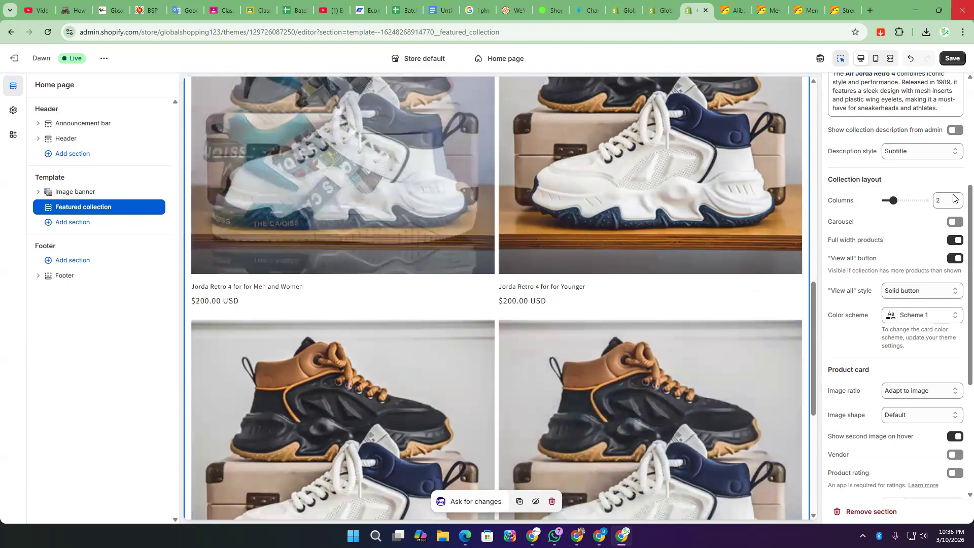
pyautogui.click(957, 240)
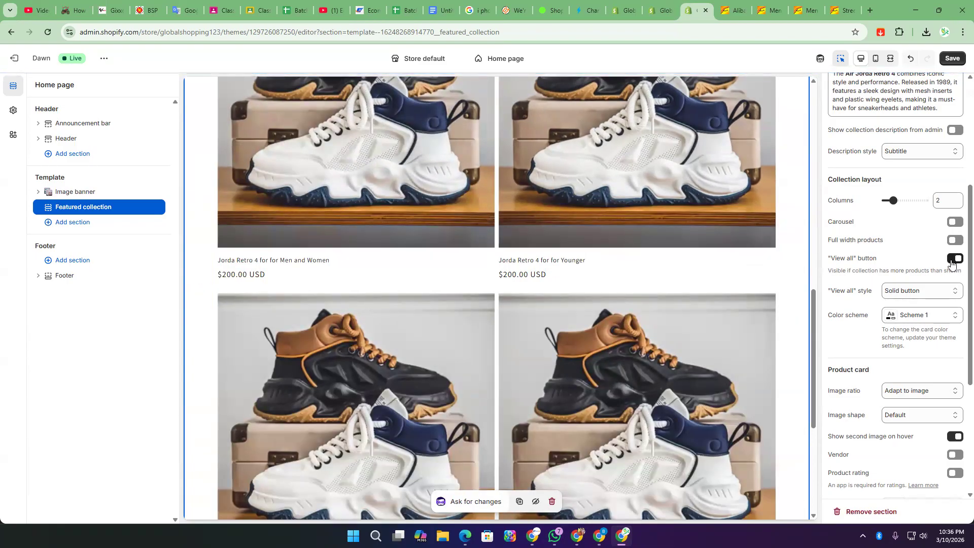
# - Compare product counts of 2 and 4 for the Featured collection, settling on 2
pyautogui.scroll(-4, 533, 330)
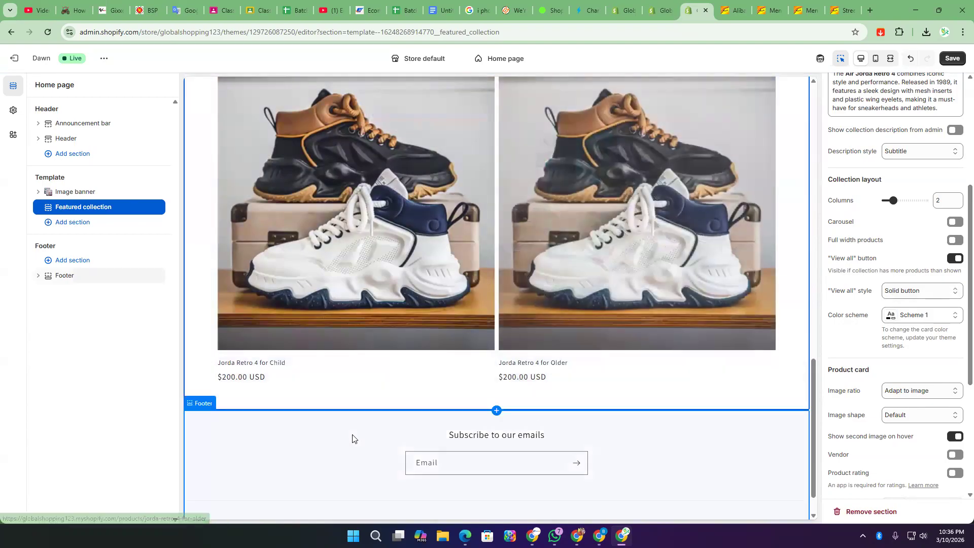
pyautogui.scroll(5, 902, 224)
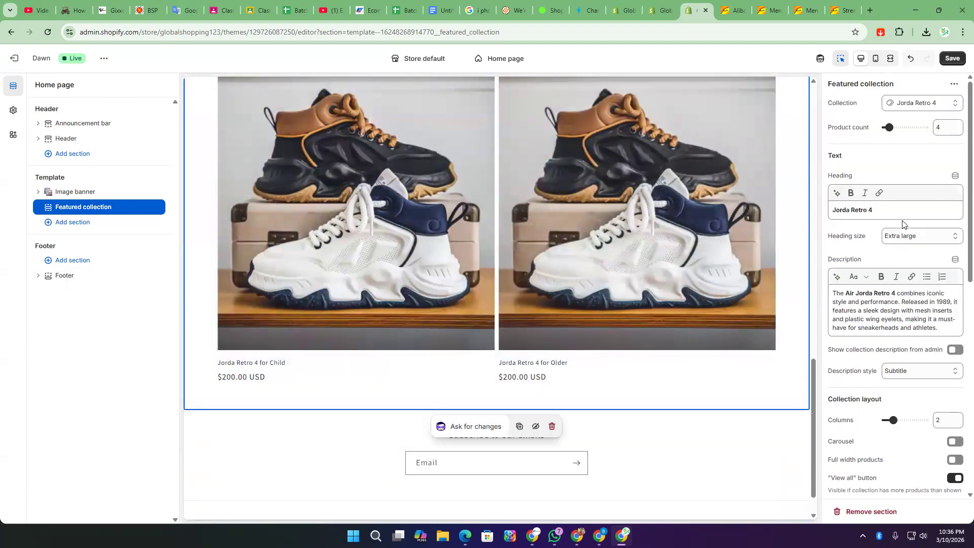
pyautogui.moveTo(887, 127); pyautogui.dragTo(885, 127)
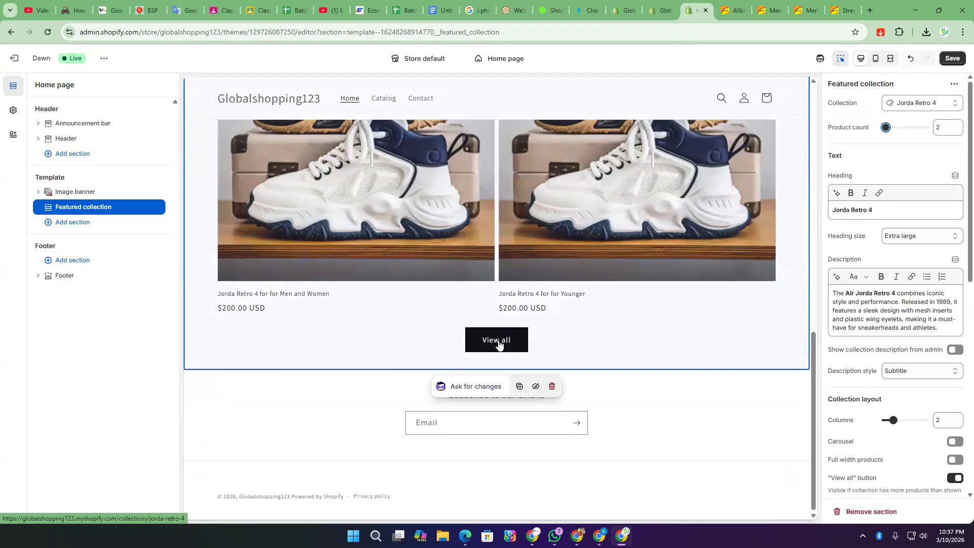
pyautogui.moveTo(887, 122); pyautogui.dragTo(891, 123)
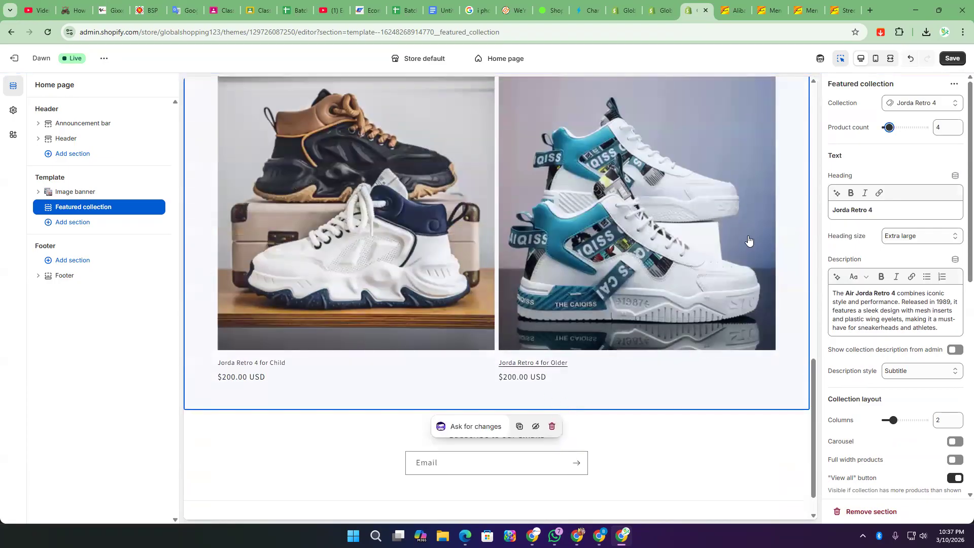
pyautogui.scroll(4, 492, 279)
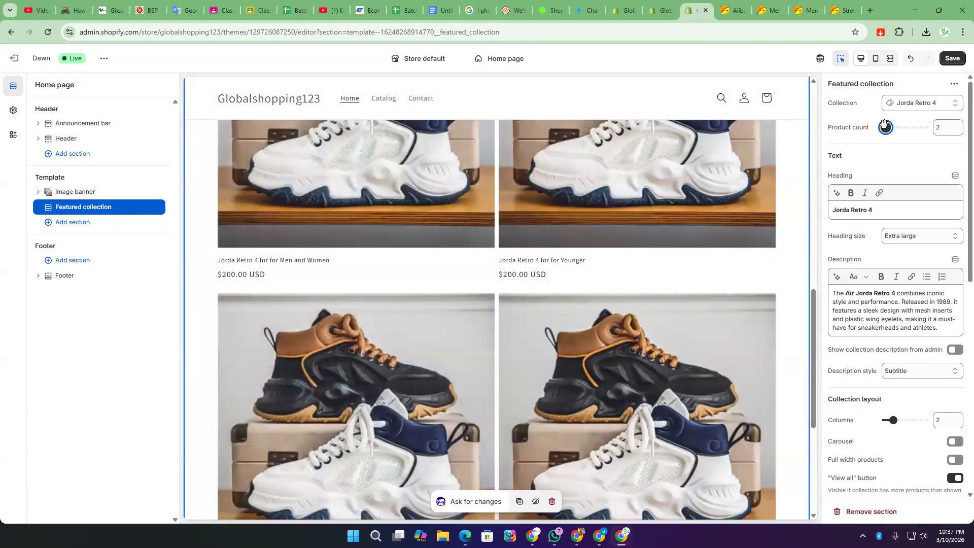
pyautogui.scroll(-4, 895, 167)
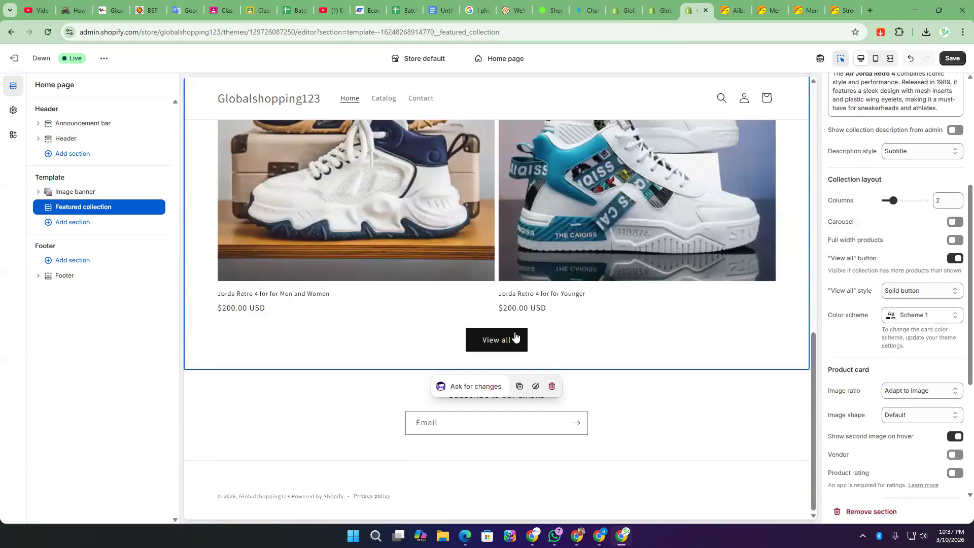
# - Try the Featured collection with the "View all" button off and the carousel on, restoring both settings
pyautogui.click(955, 260)
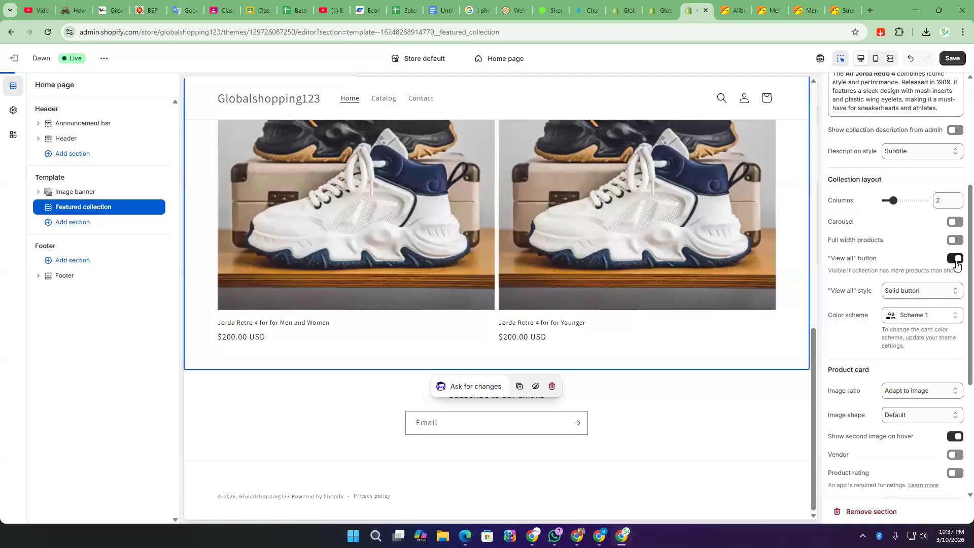
pyautogui.click(953, 222)
pyautogui.click(954, 222)
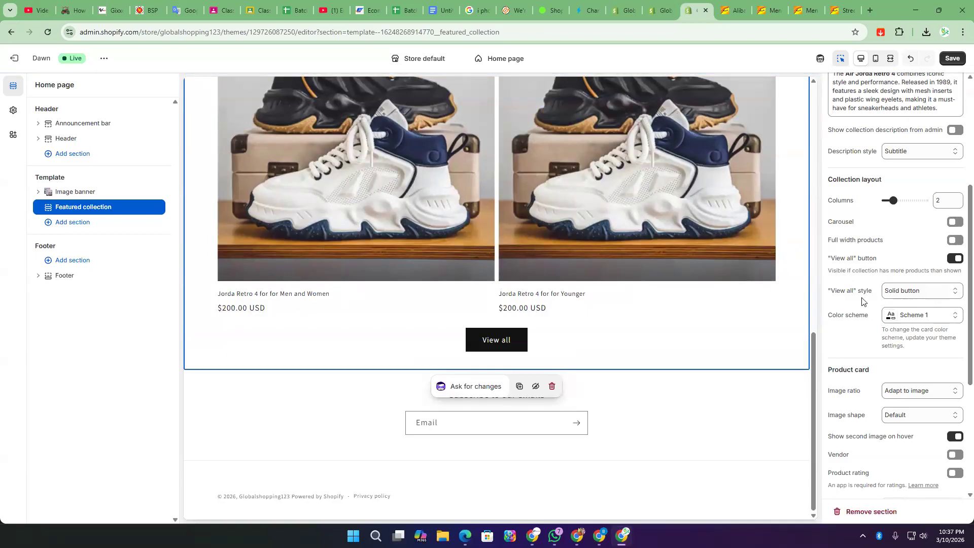
# - Compare the outline button and link styles for the Featured collection's "View all" button, returning to the solid button
pyautogui.click(923, 295)
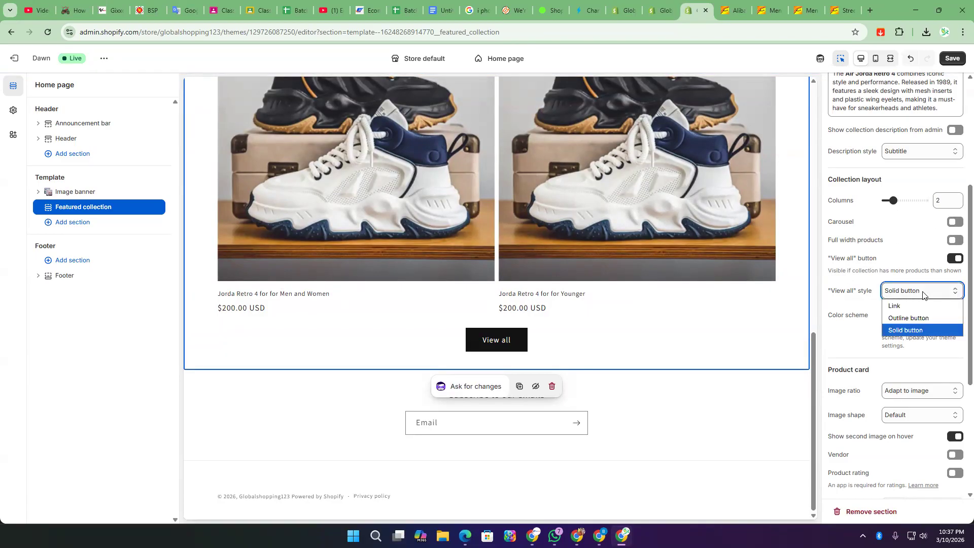
pyautogui.click(932, 319)
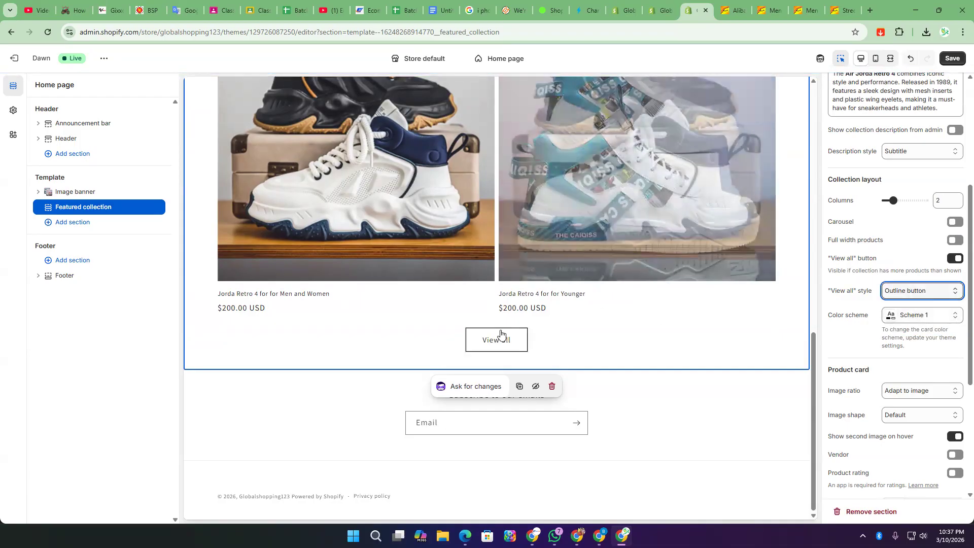
pyautogui.click(926, 290)
pyautogui.click(906, 303)
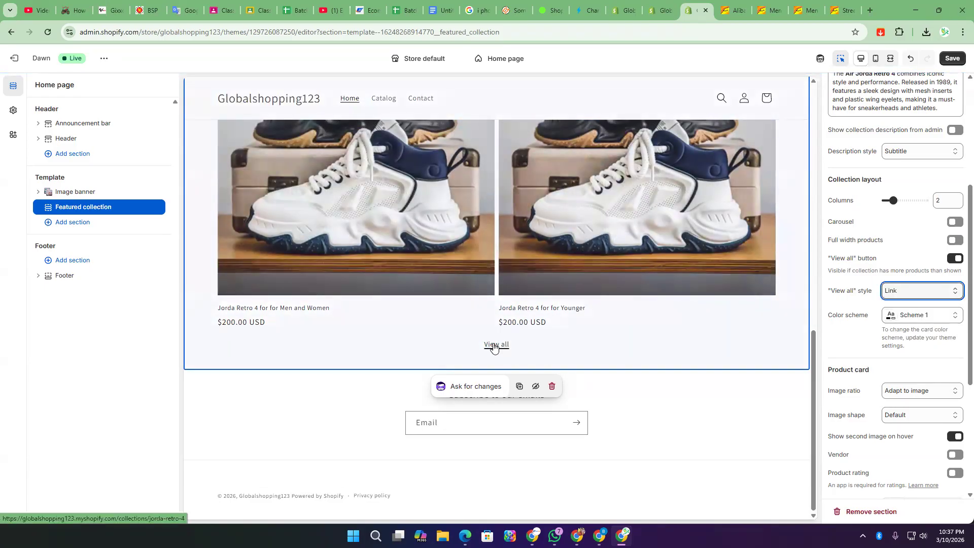
pyautogui.click(941, 291)
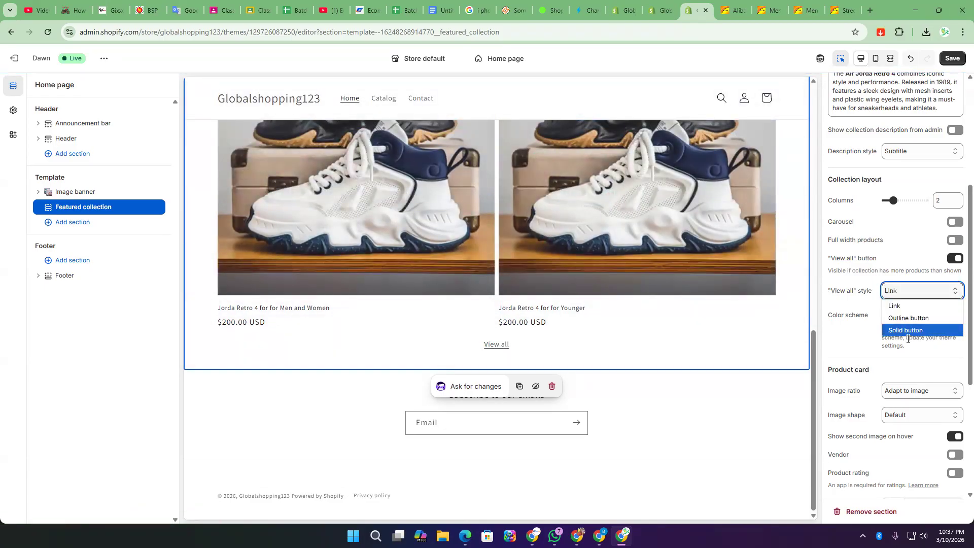
pyautogui.click(911, 331)
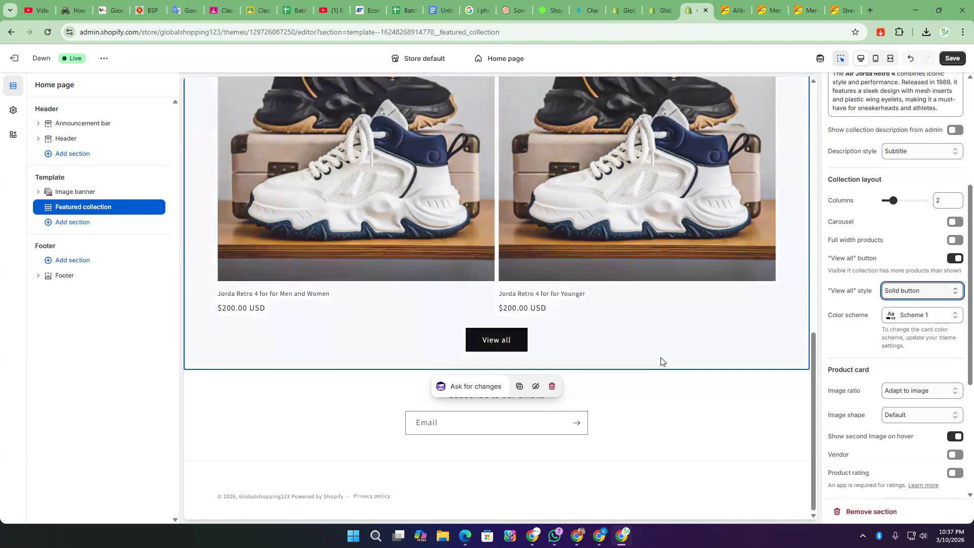
# - Try Scheme 2 and Scheme 3 as the Featured collection's color scheme and check the section in the preview
pyautogui.click(927, 317)
pyautogui.scroll(-5, 927, 316)
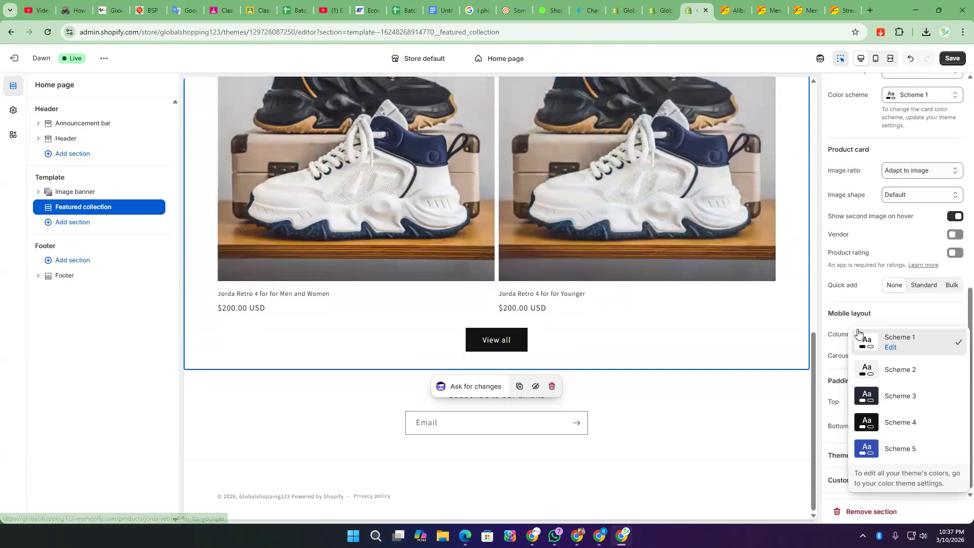
pyautogui.click(899, 371)
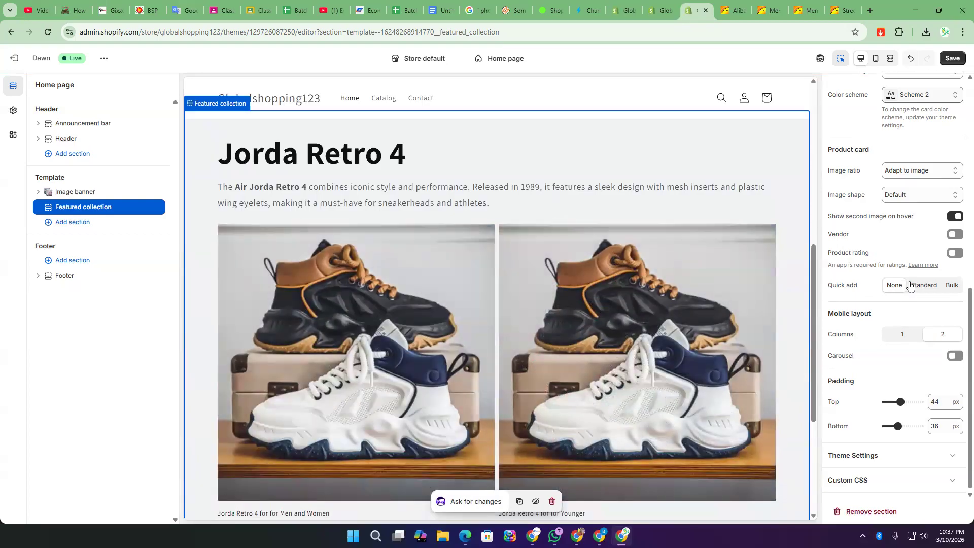
pyautogui.scroll(-1, 927, 215)
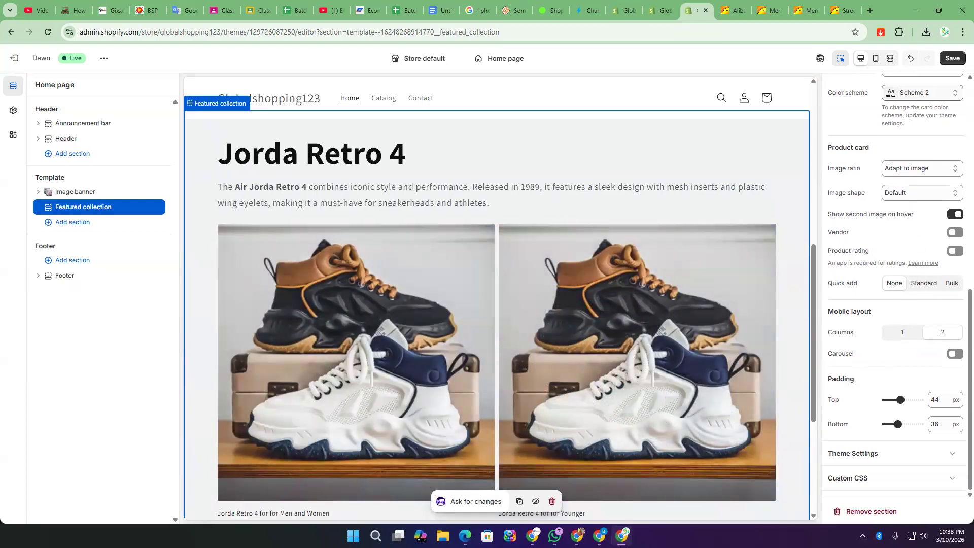
pyautogui.scroll(4, 897, 334)
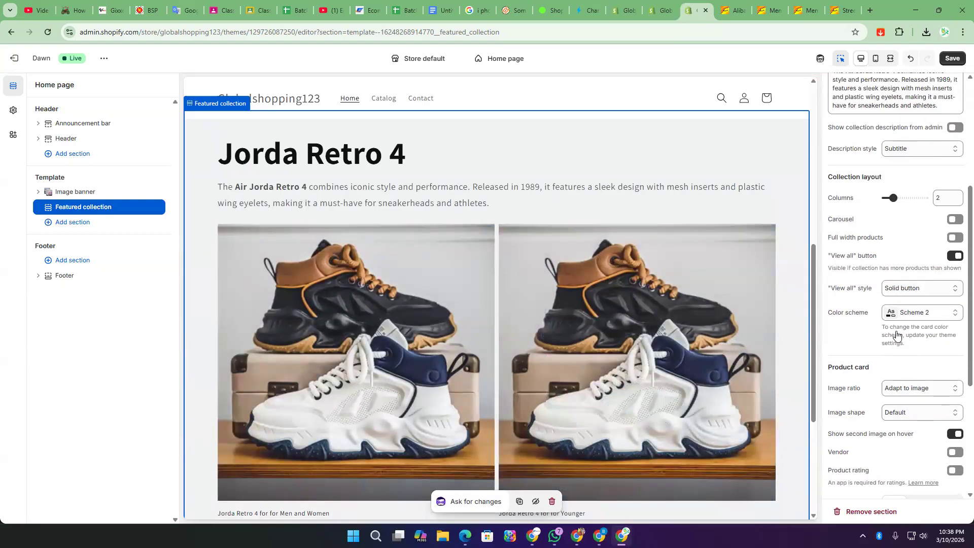
pyautogui.click(915, 313)
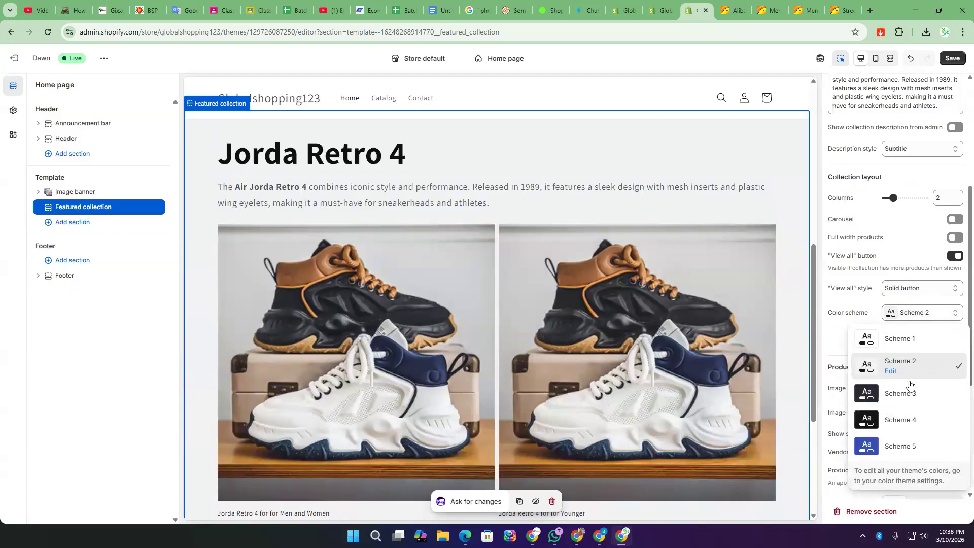
pyautogui.click(911, 397)
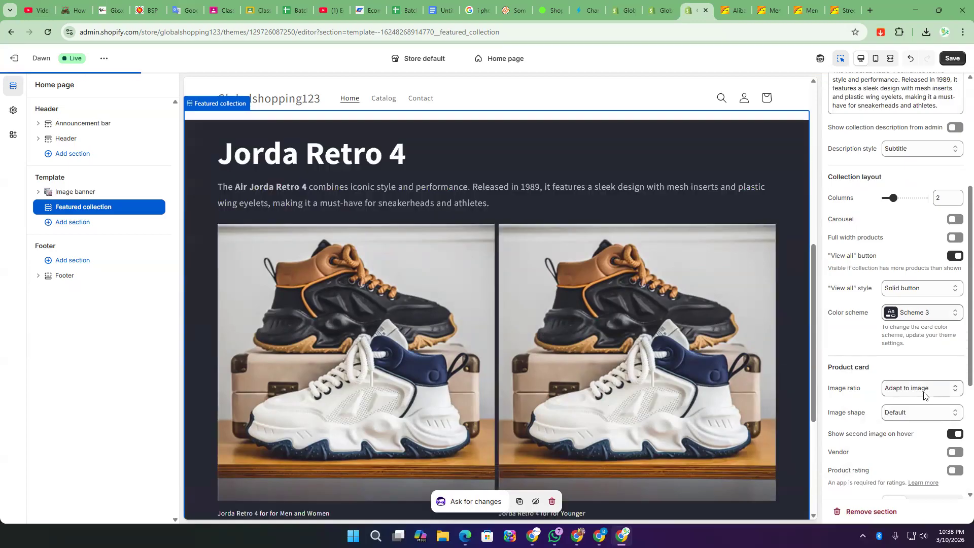
pyautogui.scroll(-4, 643, 260)
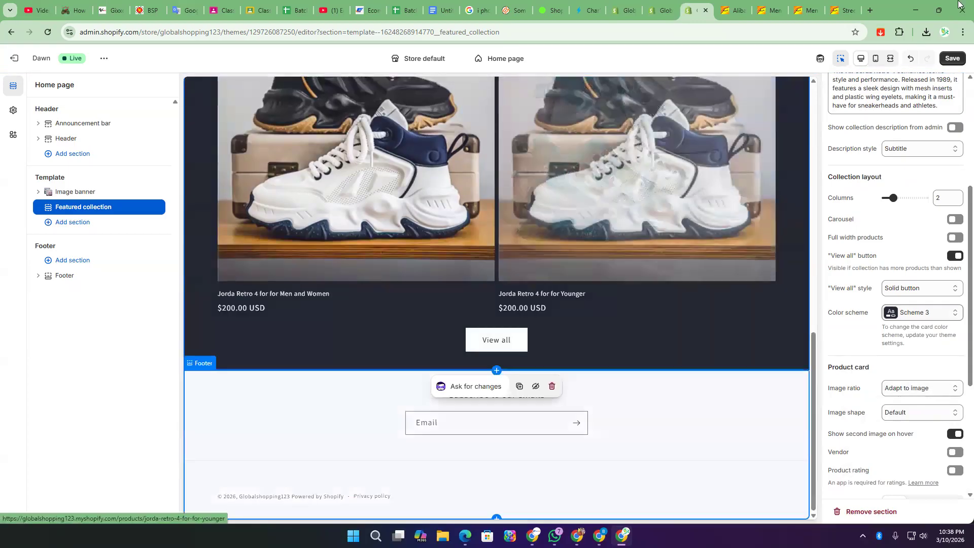
# - Compare Scheme 4, Scheme 5 and Scheme 2 for the Featured collection, settling on Scheme 3
pyautogui.click(912, 312)
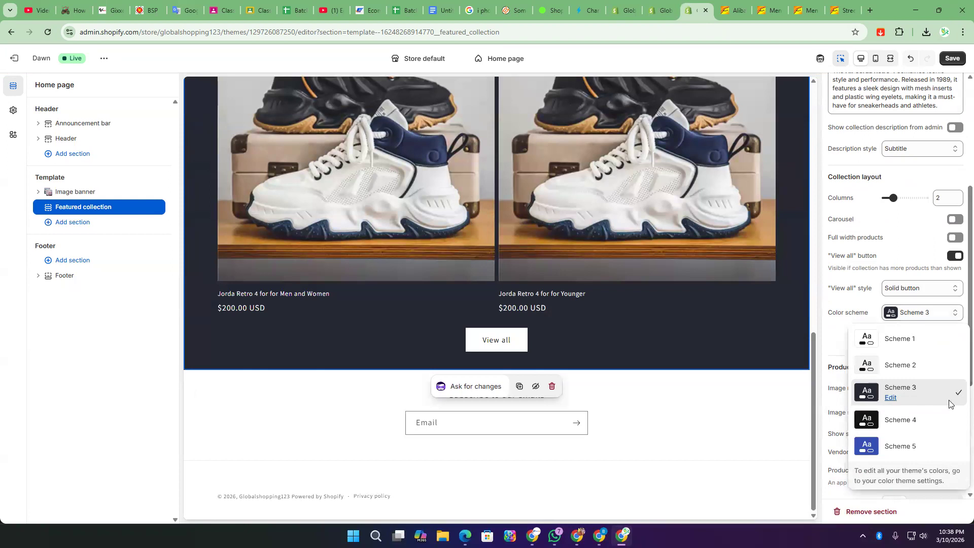
pyautogui.click(899, 426)
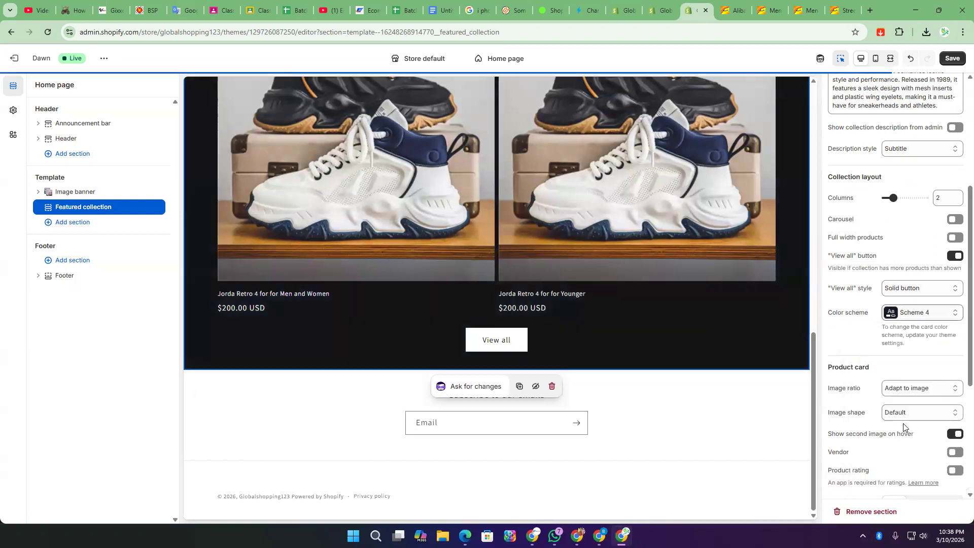
pyautogui.click(917, 318)
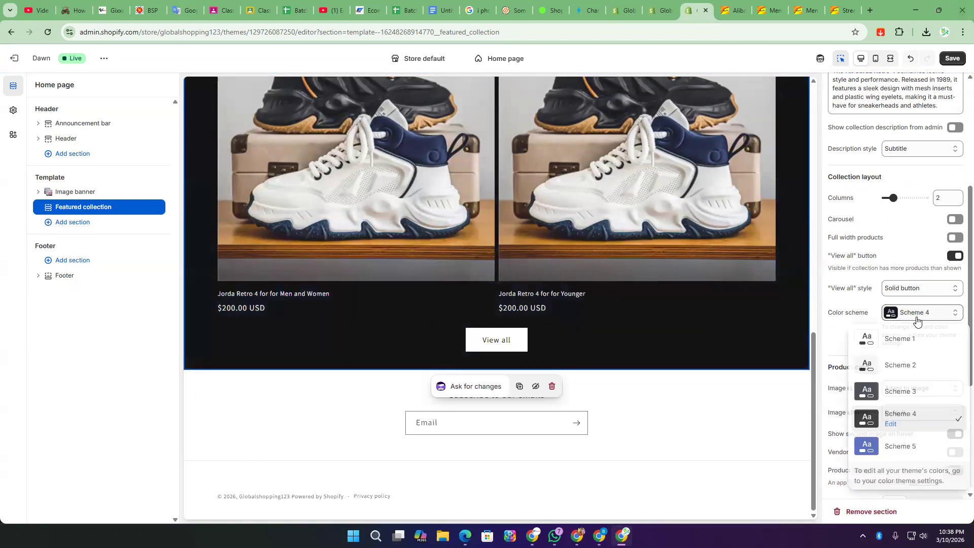
pyautogui.click(891, 447)
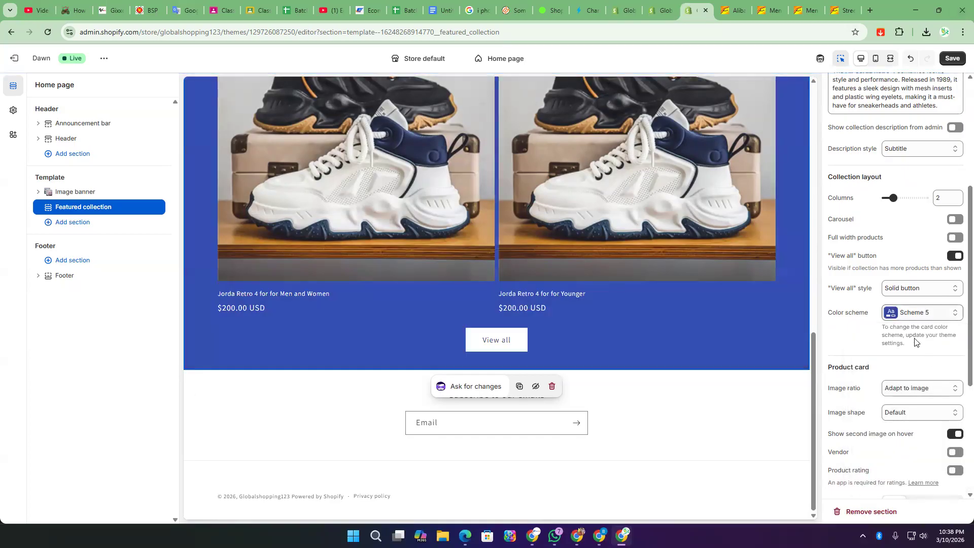
pyautogui.click(910, 318)
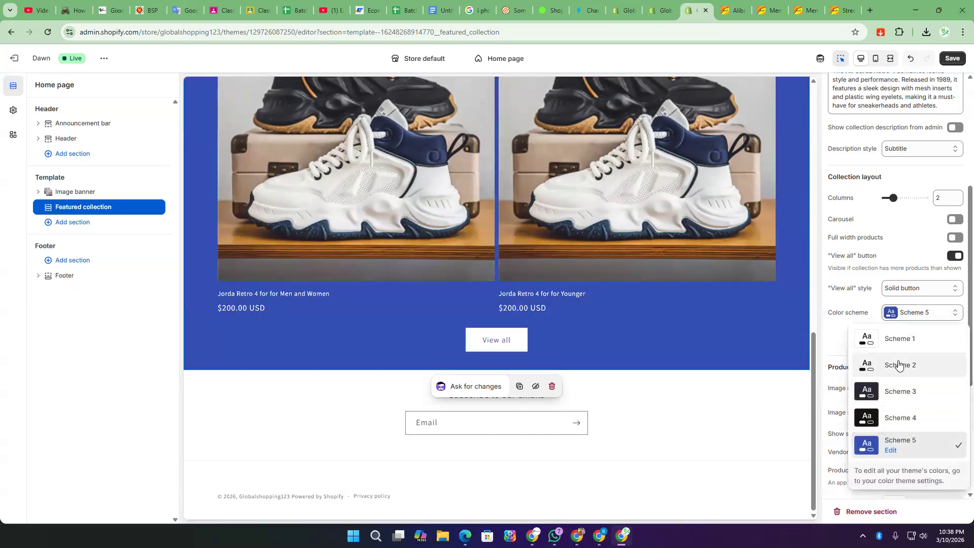
pyautogui.click(898, 364)
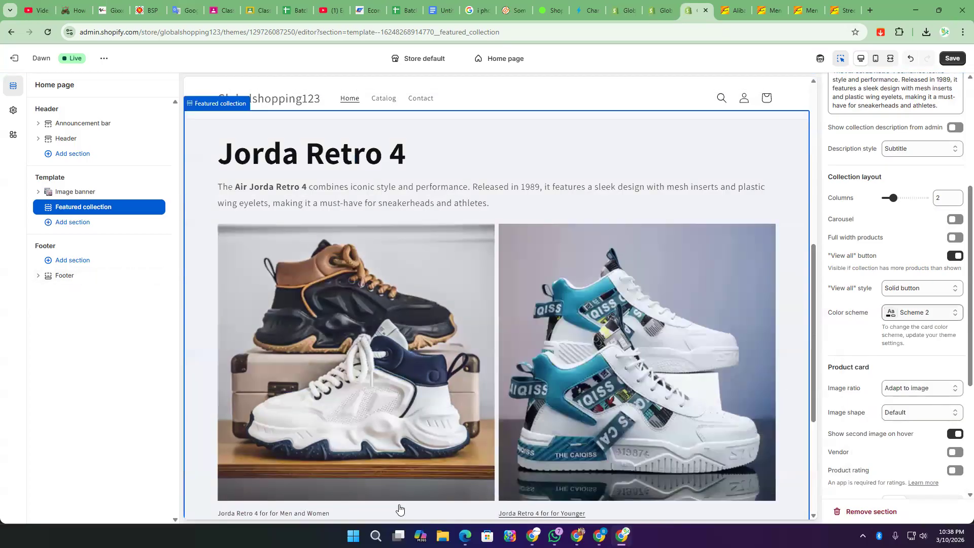
pyautogui.click(912, 313)
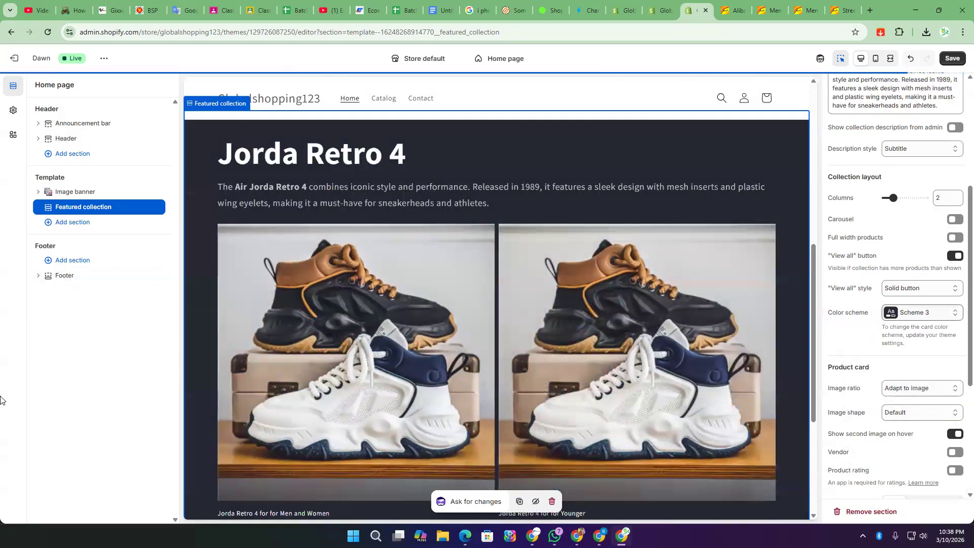
pyautogui.scroll(-5, 786, 193)
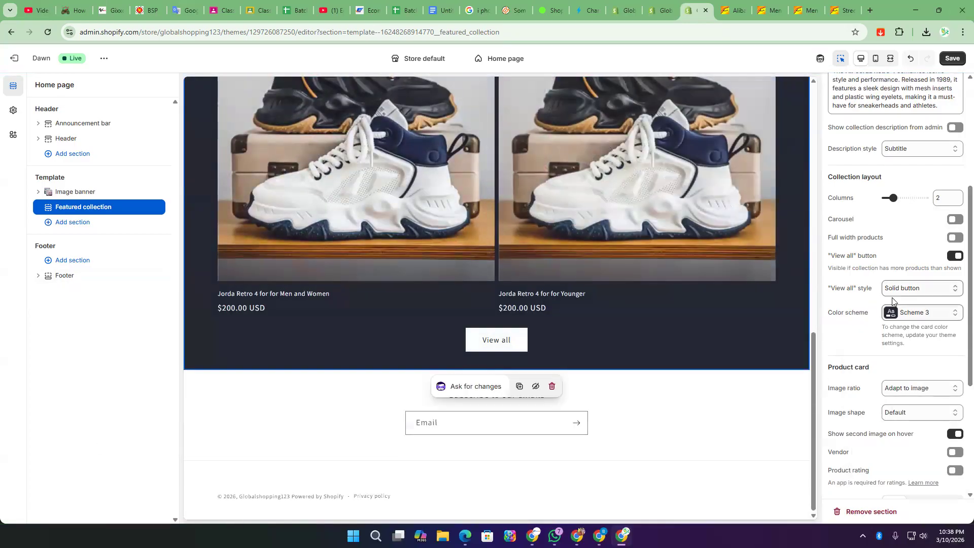
# - Set the image ratio of the Featured collection's product cards to Square
pyautogui.scroll(-4, 897, 304)
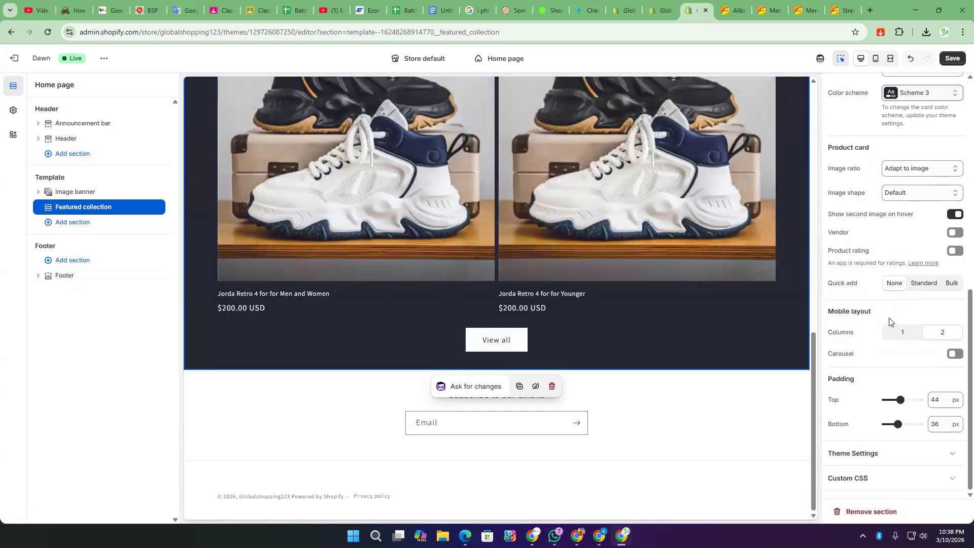
pyautogui.click(912, 171)
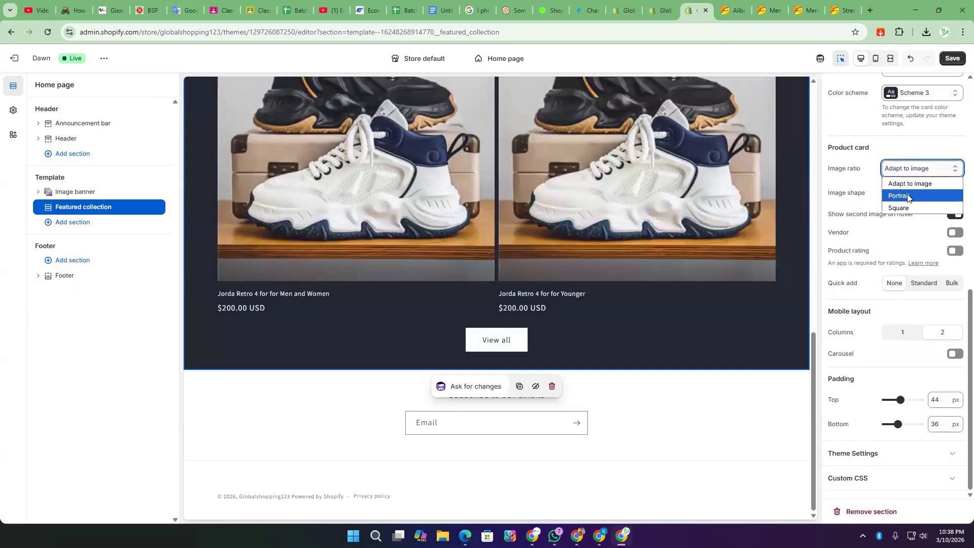
pyautogui.click(908, 184)
pyautogui.click(897, 169)
pyautogui.click(916, 207)
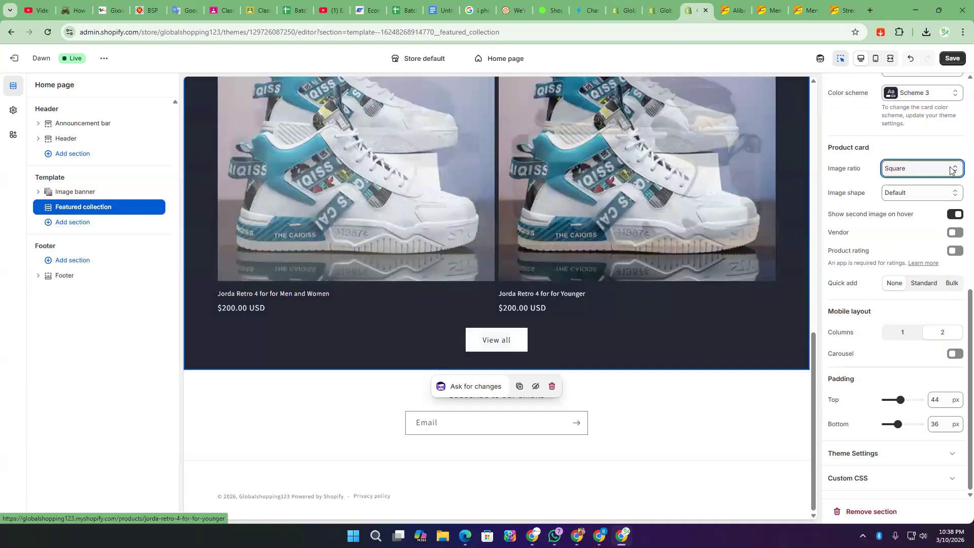
# - Turn on the vendor for the product cards, trying the second hover image off and product rating on before restoring both
pyautogui.click(956, 217)
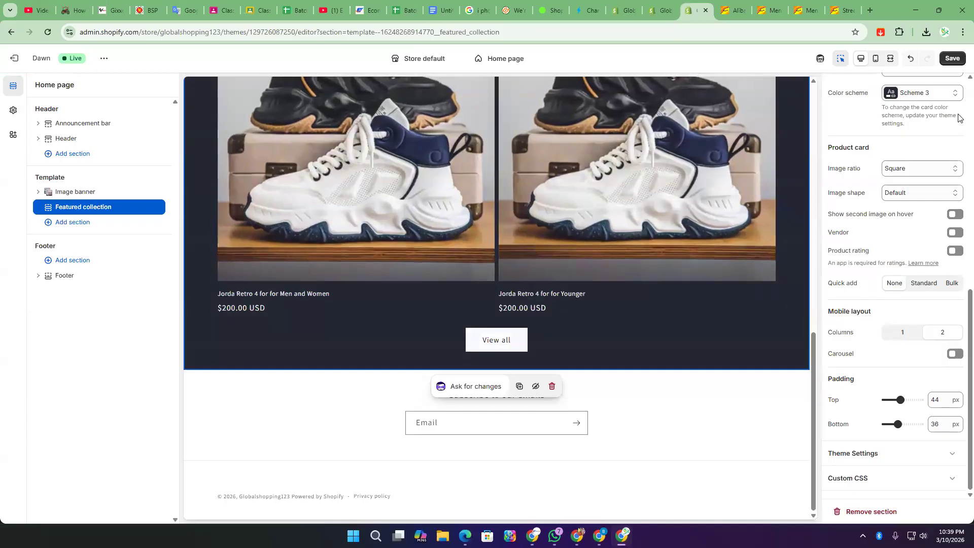
pyautogui.click(952, 217)
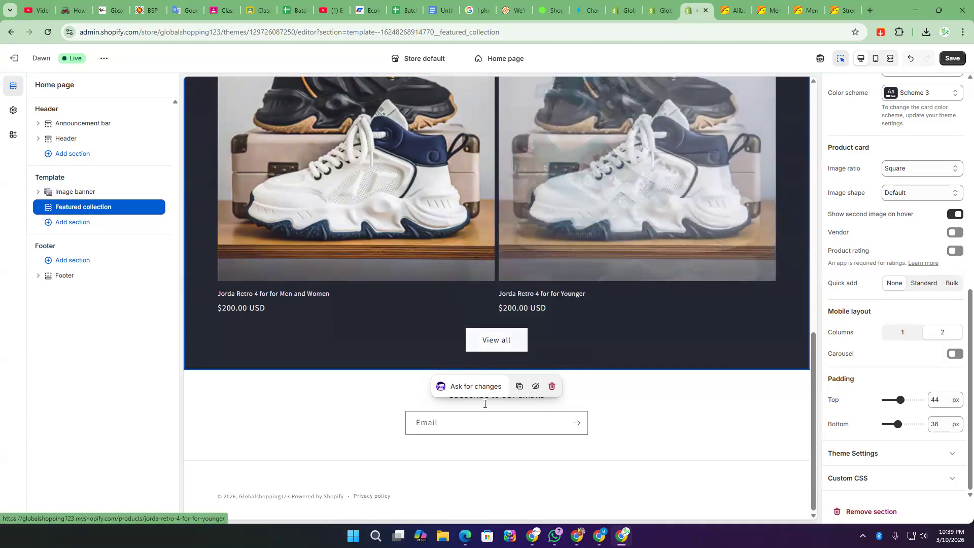
pyautogui.click(954, 233)
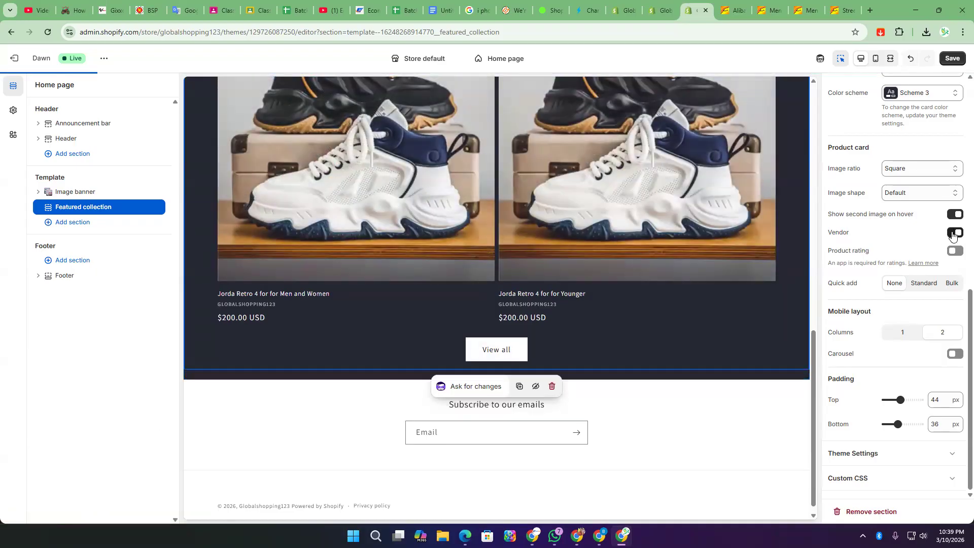
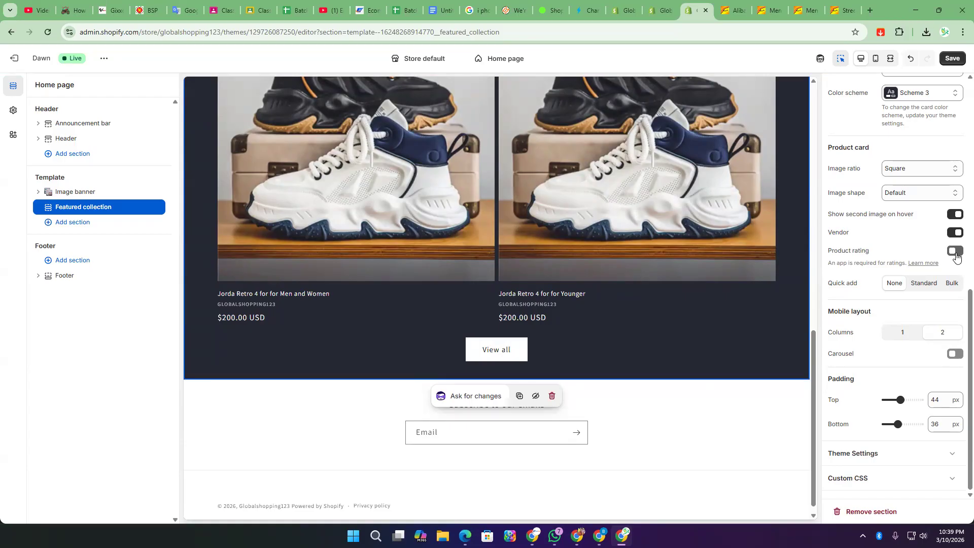
pyautogui.click(954, 254)
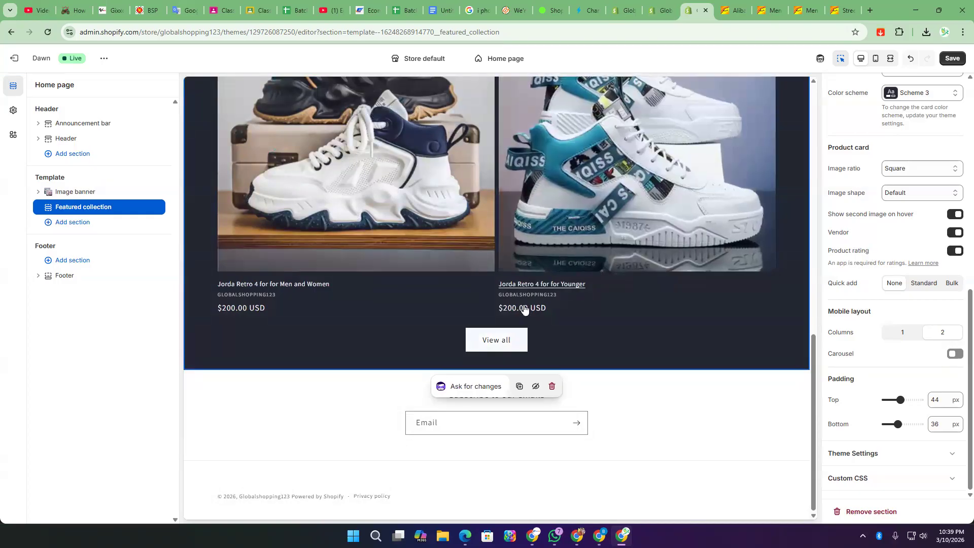
pyautogui.click(955, 251)
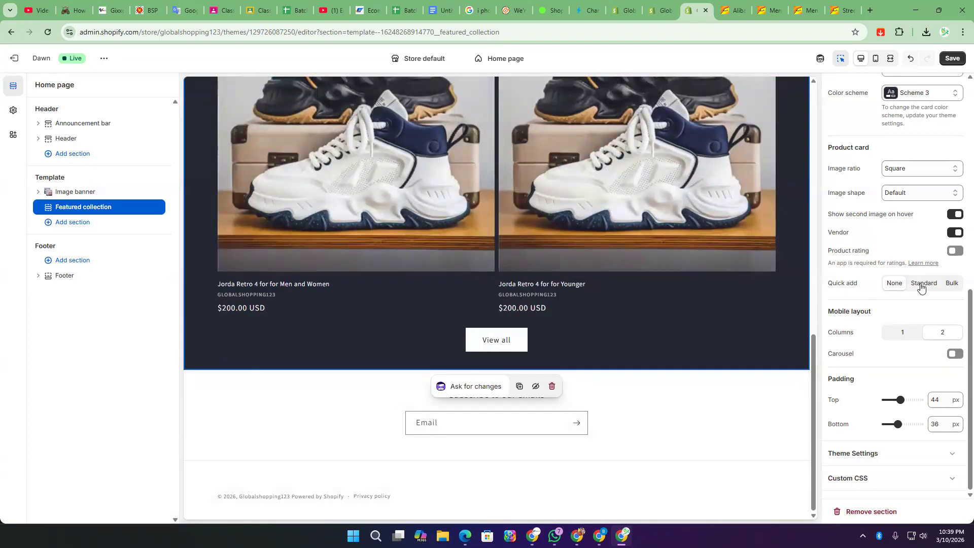
# - Try the Standard and Bulk quick add options, including raising the second shoe's bulk quantity, and return quick add to None
pyautogui.click(921, 287)
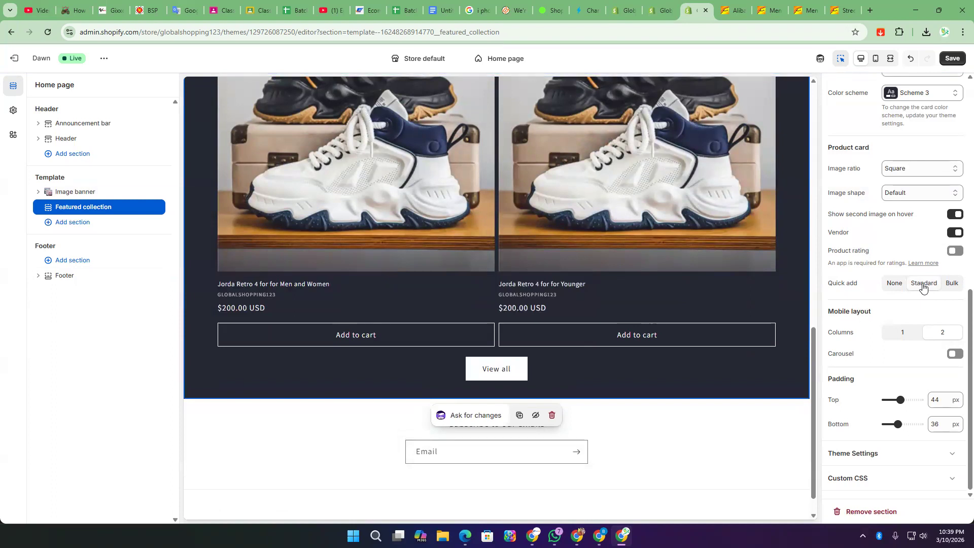
pyautogui.click(946, 286)
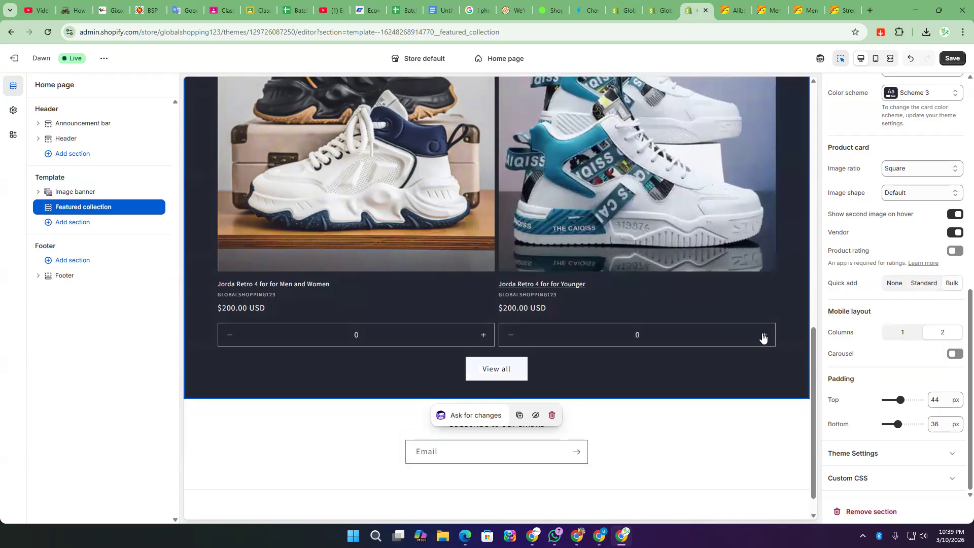
pyautogui.doubleClick(762, 337)
pyautogui.click(895, 284)
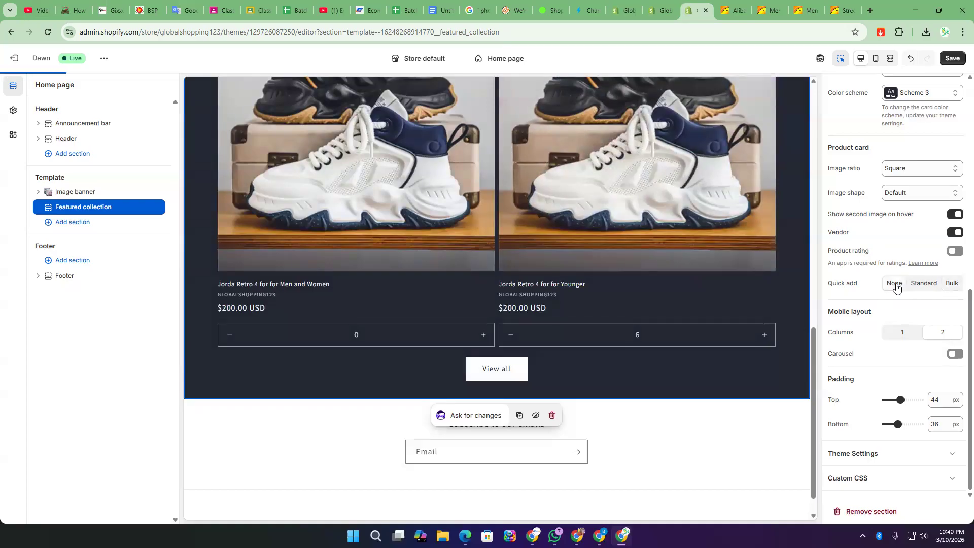
pyautogui.click(921, 287)
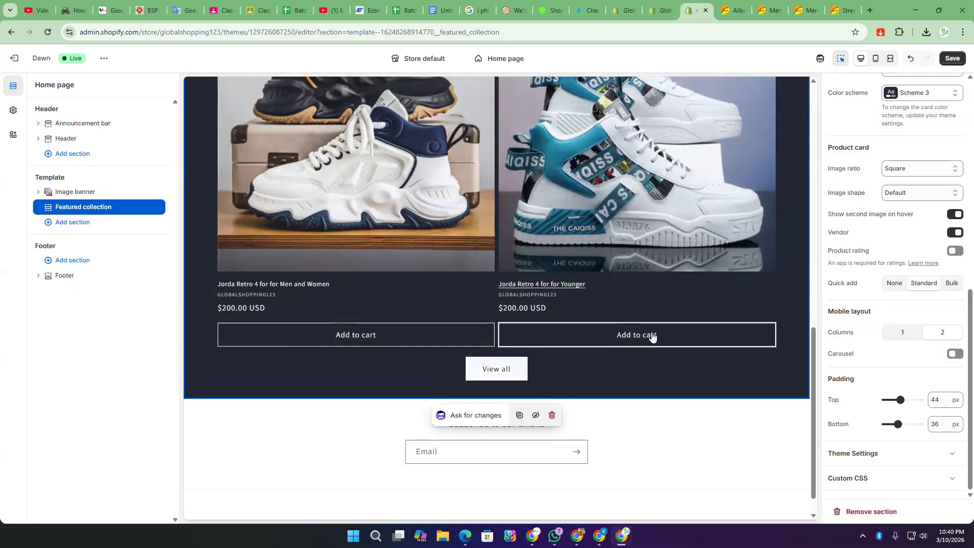
pyautogui.click(892, 285)
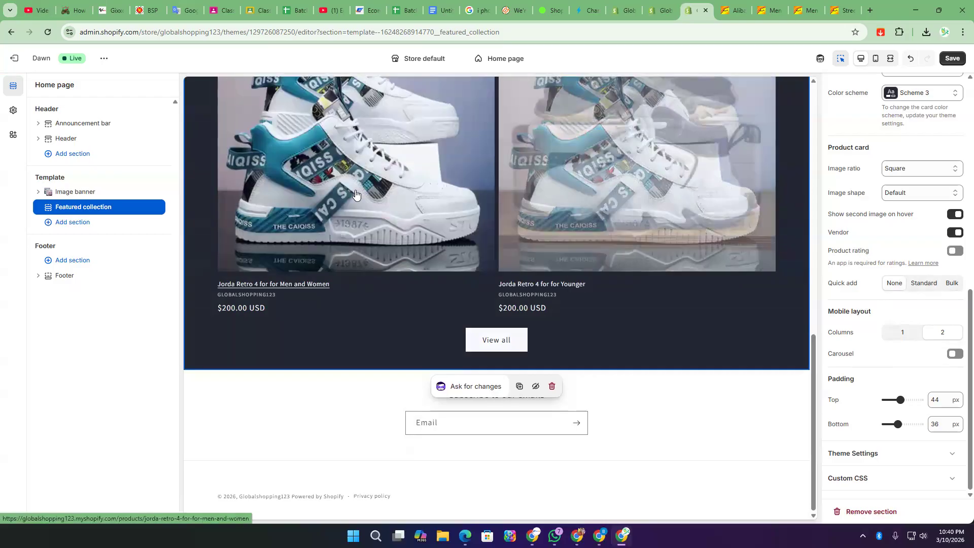
# - Set the Featured collection's mobile layout to 1 column
pyautogui.click(904, 333)
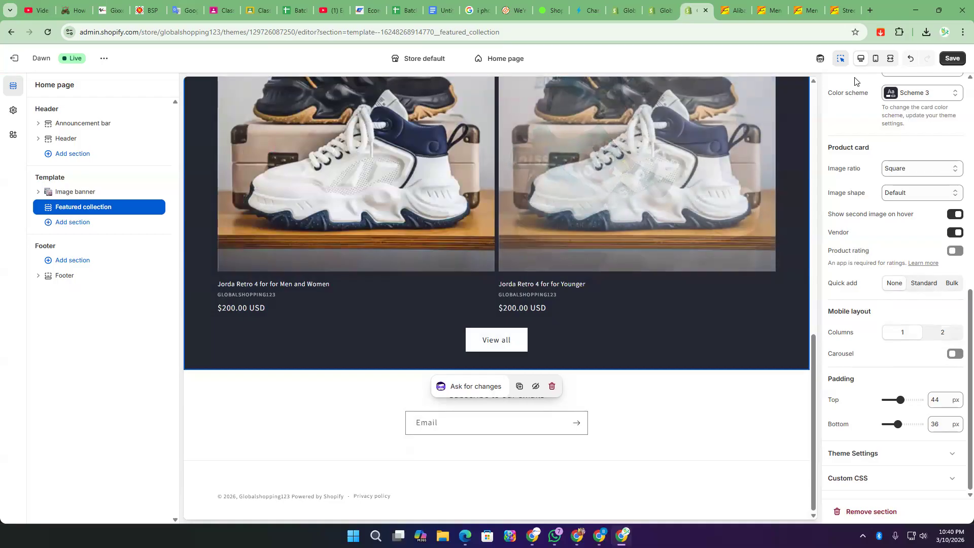
# - Preview the home page on mobile, trying 2 columns for the Featured collection and returning to 1 column
pyautogui.click(875, 59)
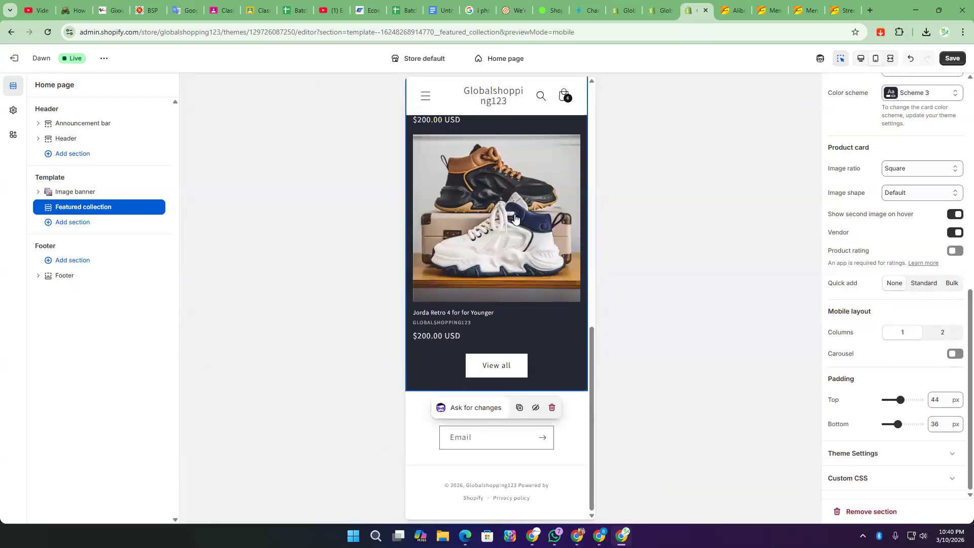
pyautogui.click(938, 333)
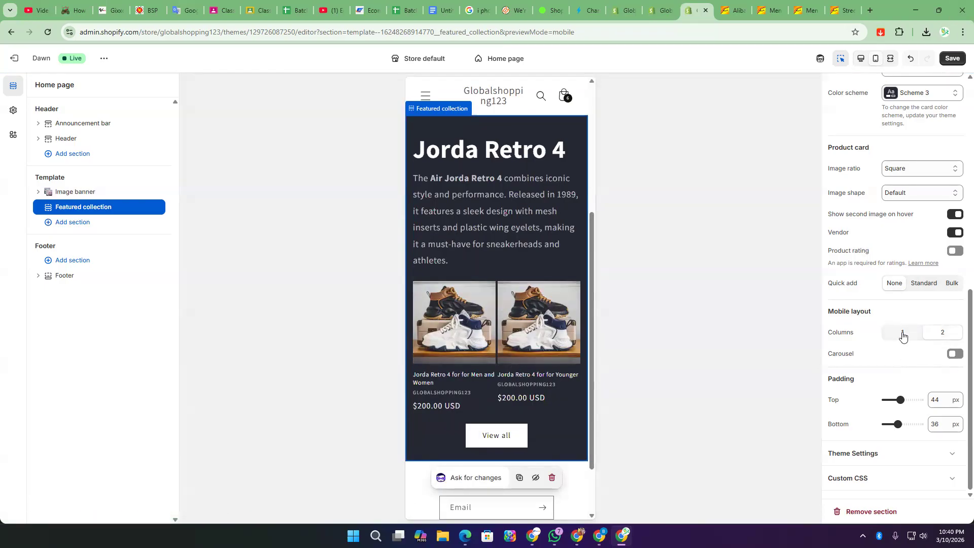
pyautogui.click(903, 334)
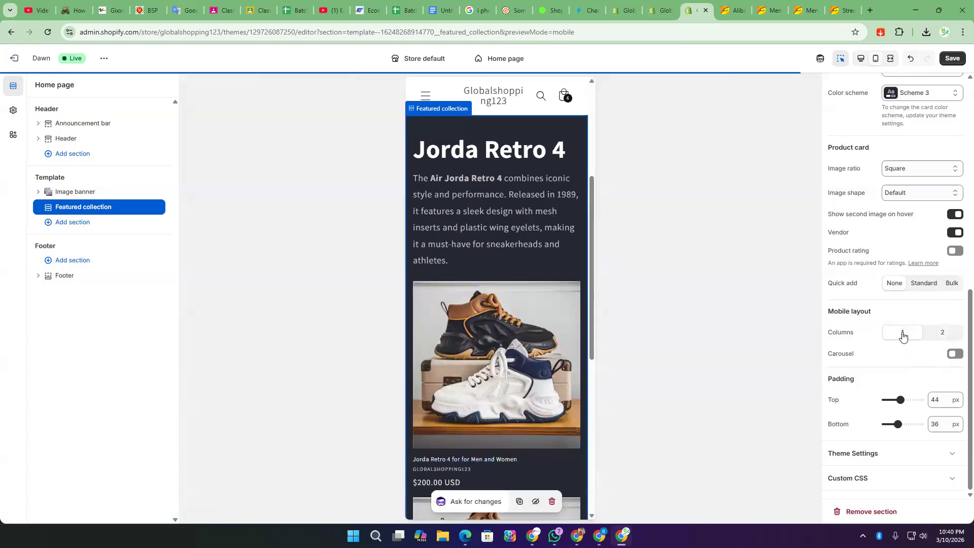
pyautogui.scroll(-4, 454, 395)
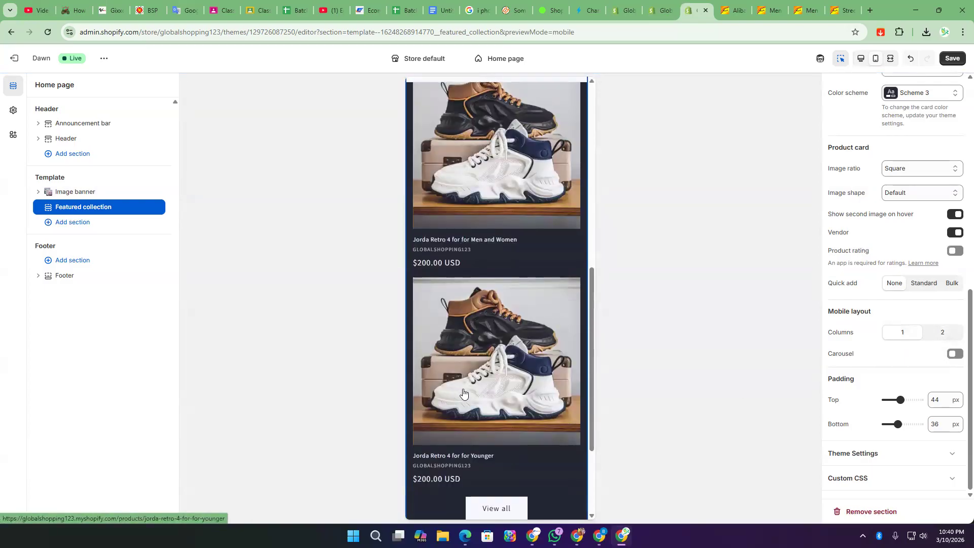
pyautogui.scroll(-2, 517, 304)
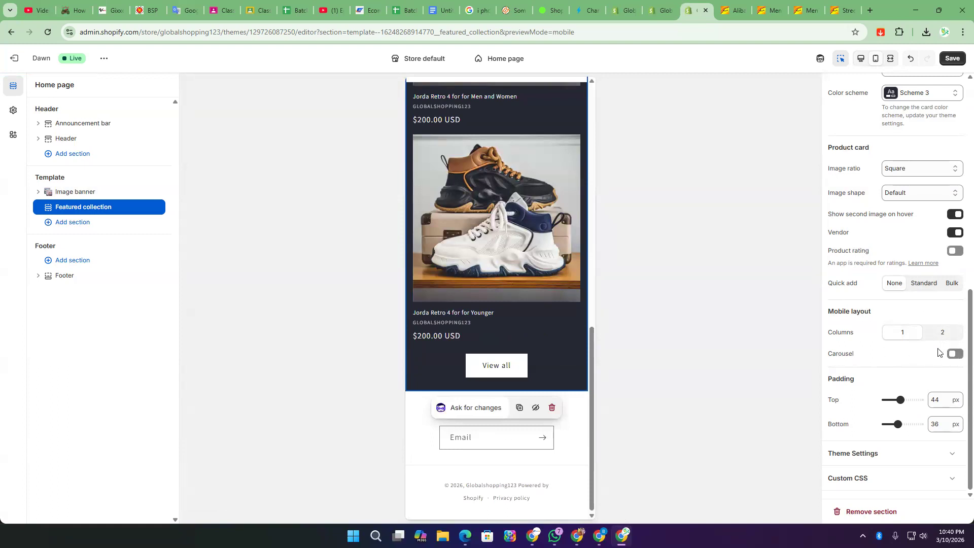
# - Turn on the mobile carousel for the Featured collection, comparing the product layout with it on and off
pyautogui.click(955, 354)
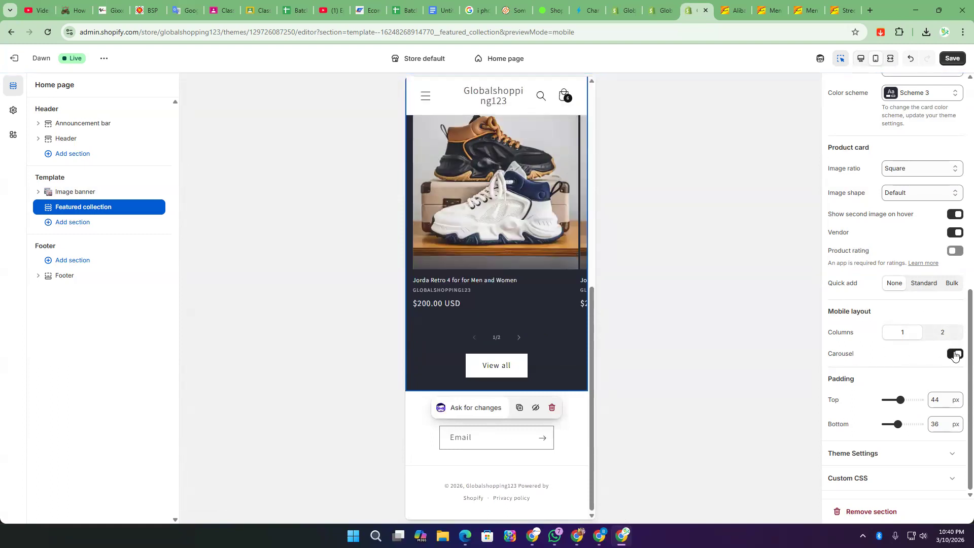
pyautogui.click(955, 353)
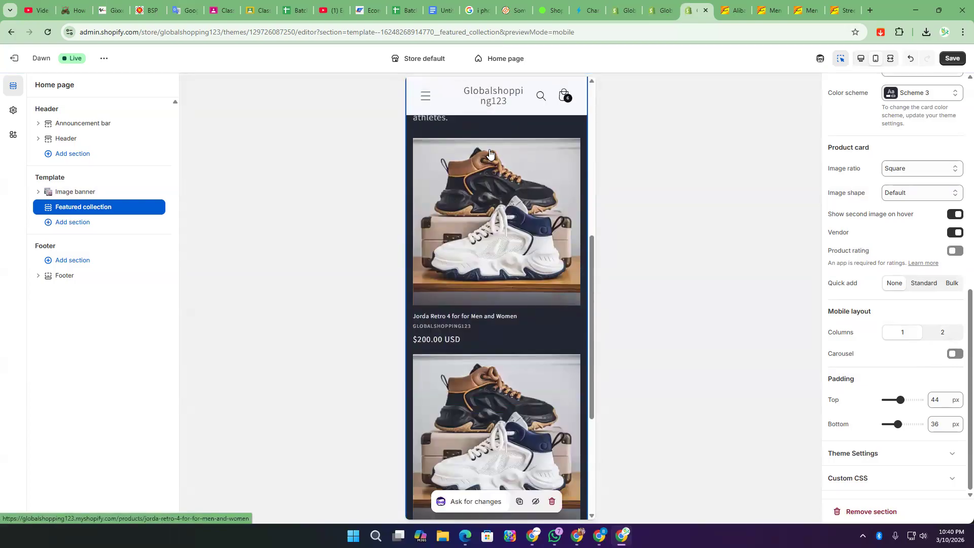
pyautogui.click(955, 353)
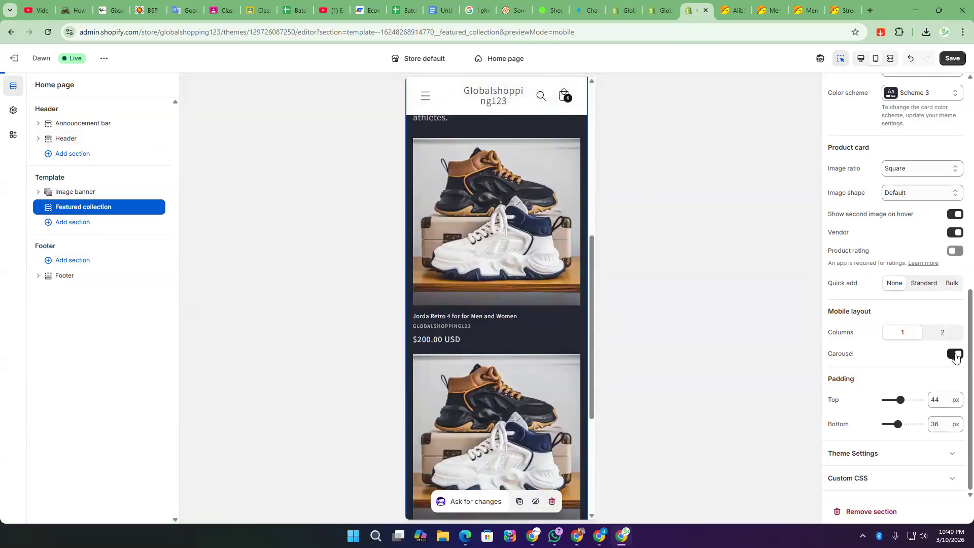
pyautogui.click(954, 354)
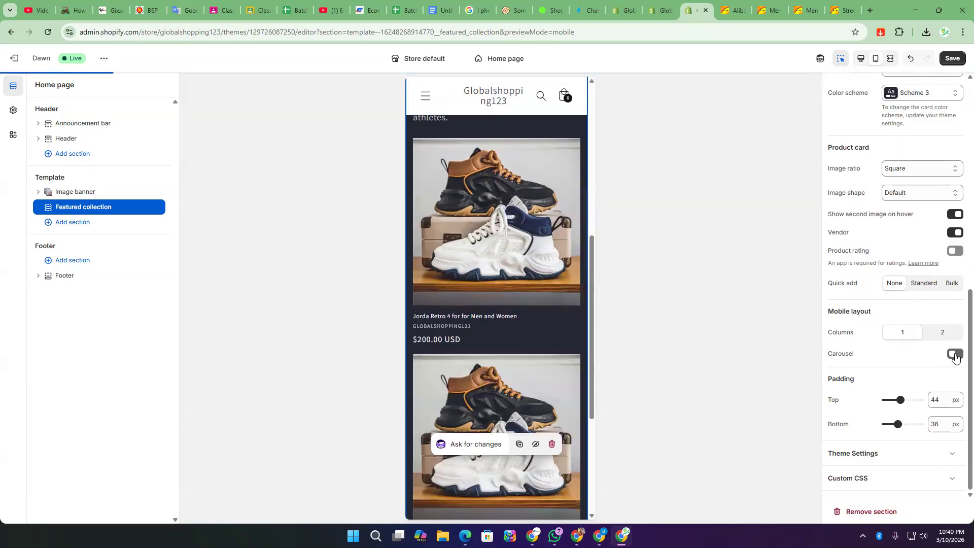
pyautogui.click(955, 354)
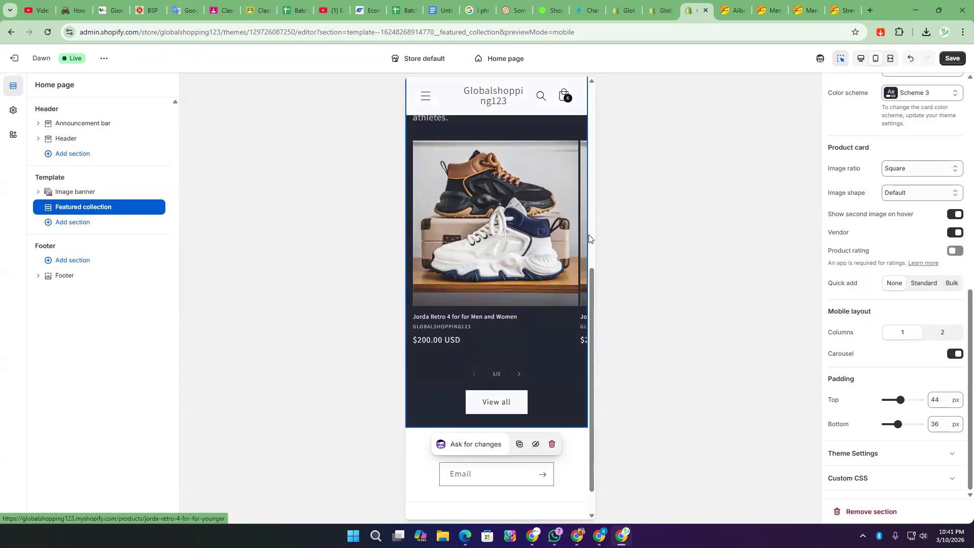
# - Open the Jorda Retro 4 for Younger product page in the mobile preview and browse its image gallery forward and back
pyautogui.click(582, 241)
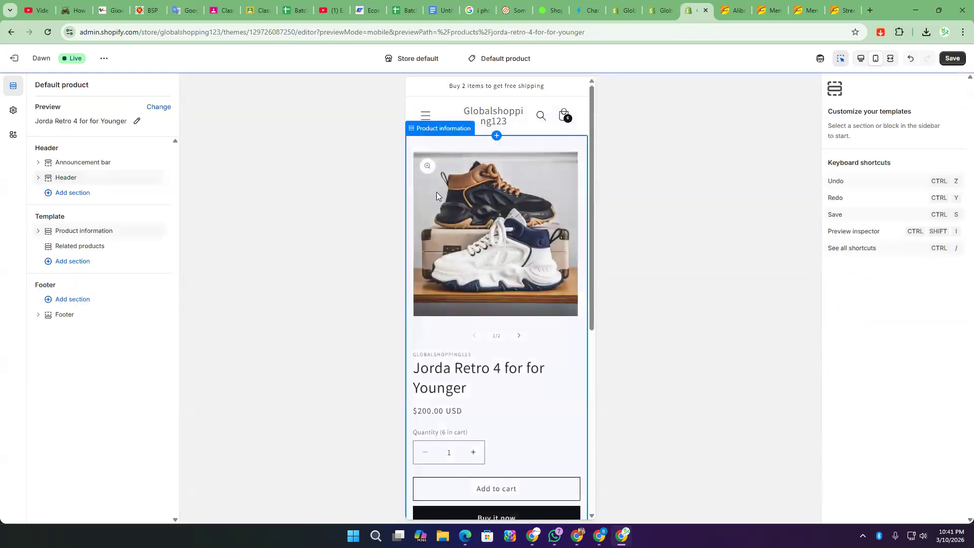
pyautogui.click(11, 33)
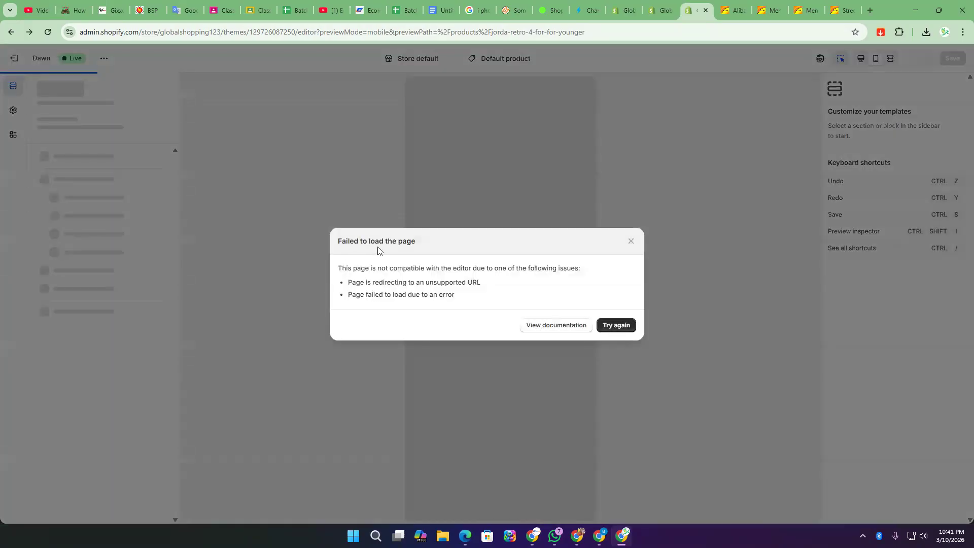
pyautogui.click(608, 326)
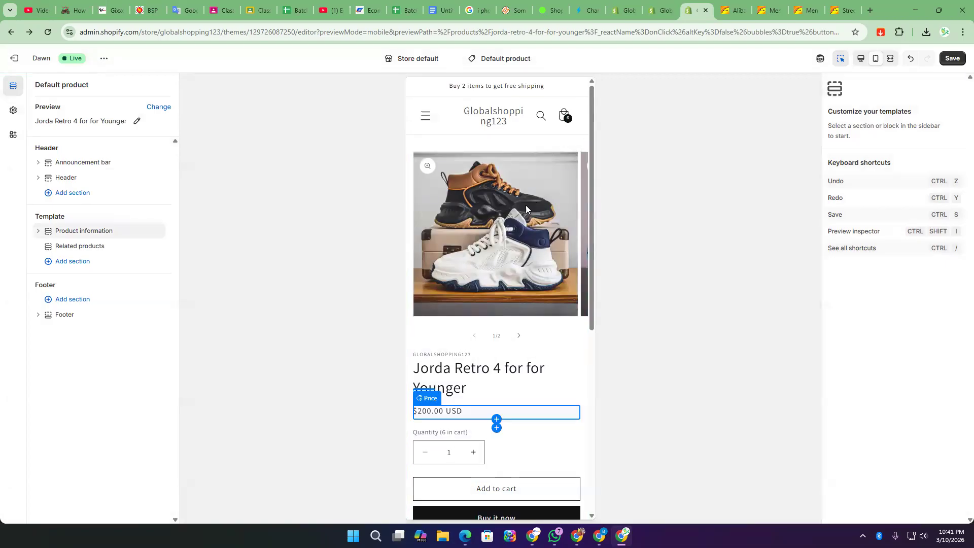
pyautogui.click(517, 340)
pyautogui.click(518, 336)
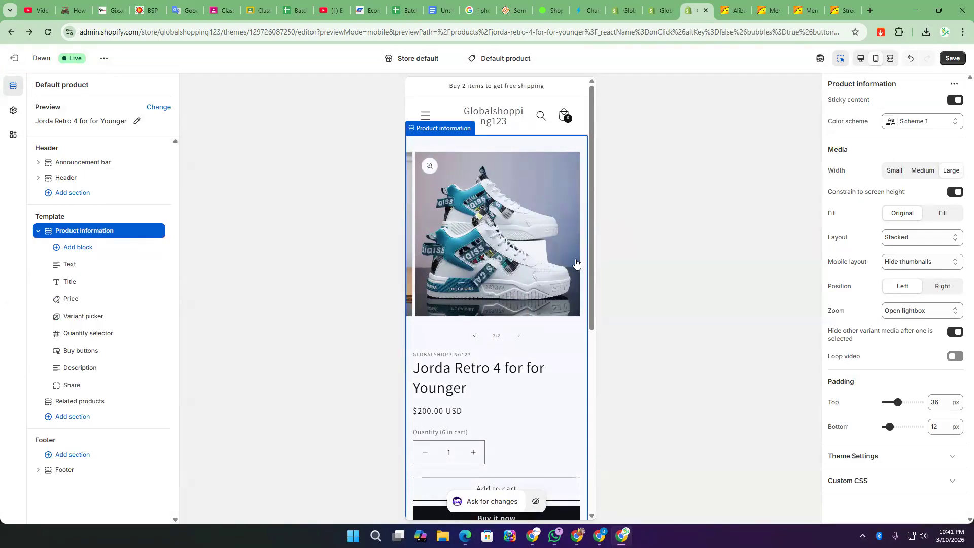
pyautogui.click(475, 337)
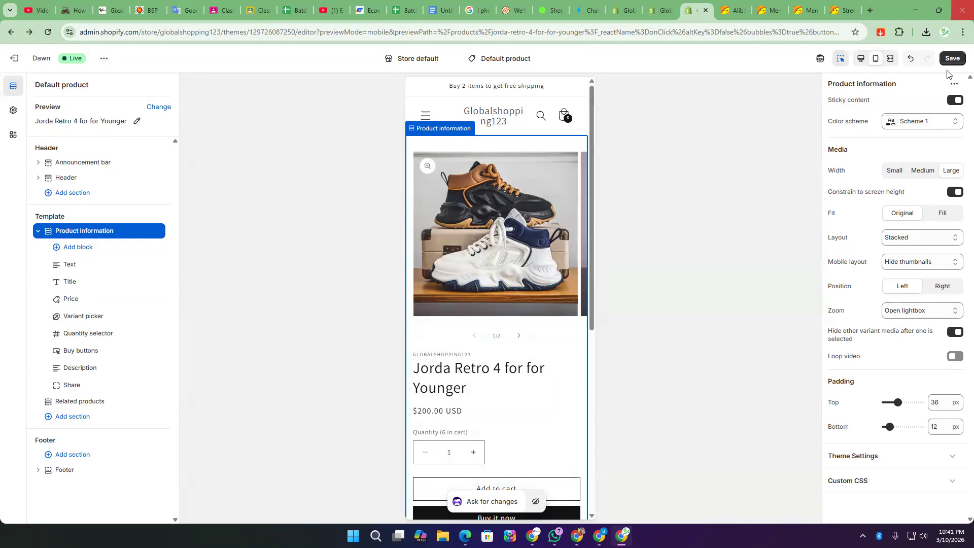
# - Examine the whole product page layout in the mobile preview and in the desktop preview
pyautogui.click(457, 132)
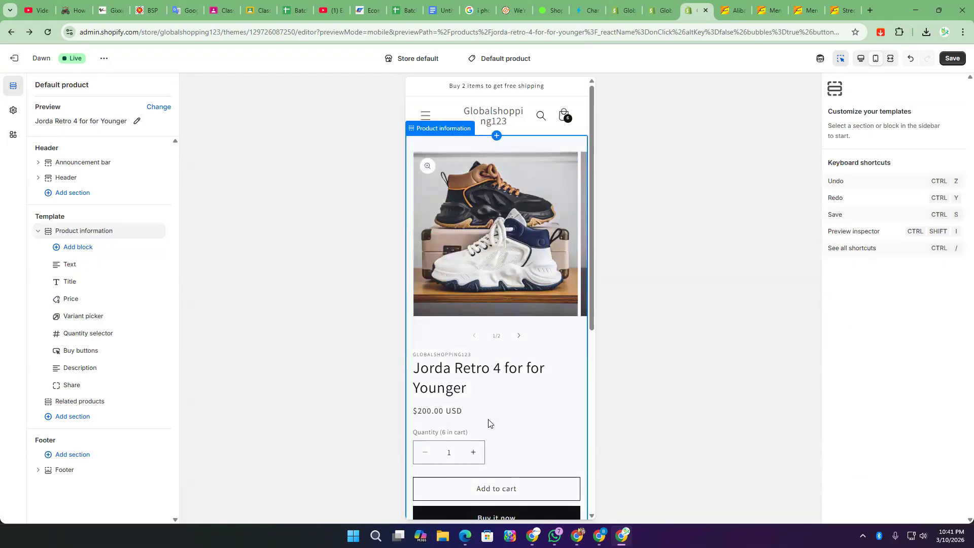
pyautogui.scroll(-6, 528, 387)
pyautogui.scroll(7, 527, 383)
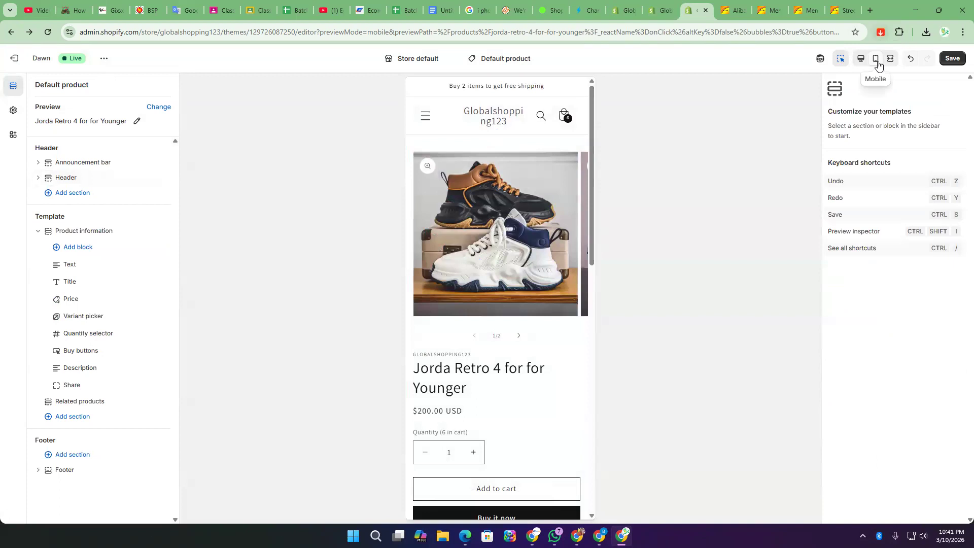
pyautogui.click(859, 60)
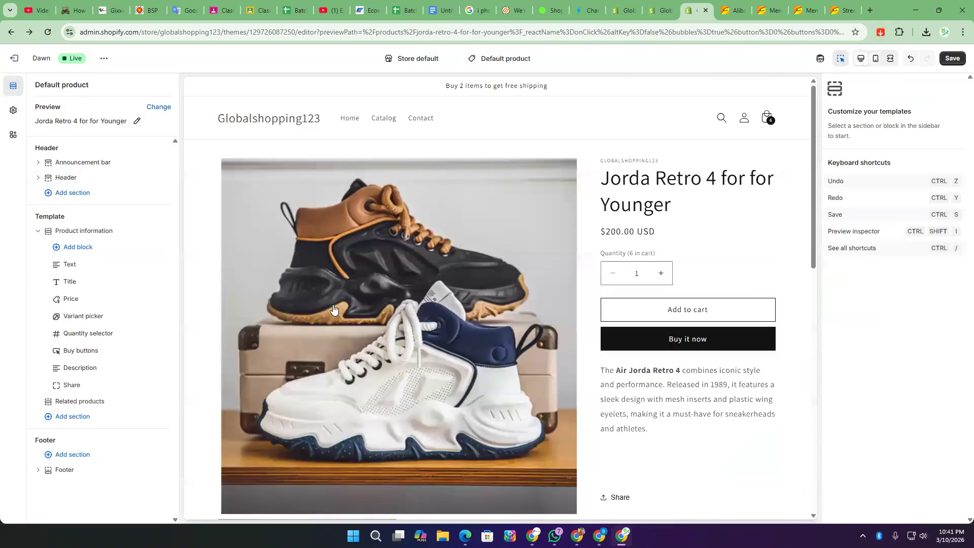
pyautogui.scroll(-5, 646, 243)
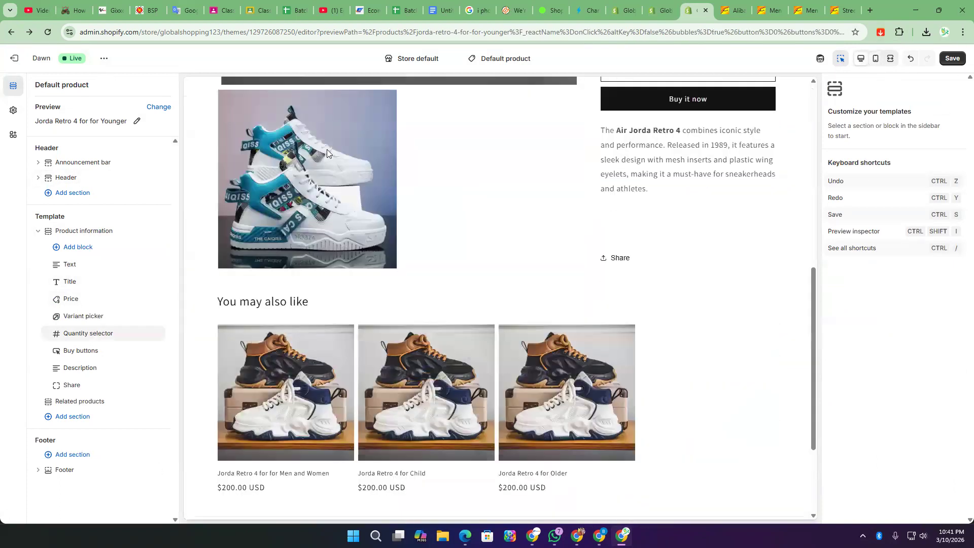
# - Leave the theme editor without saving the changes and reopen the Dawn theme for editing
pyautogui.click(10, 34)
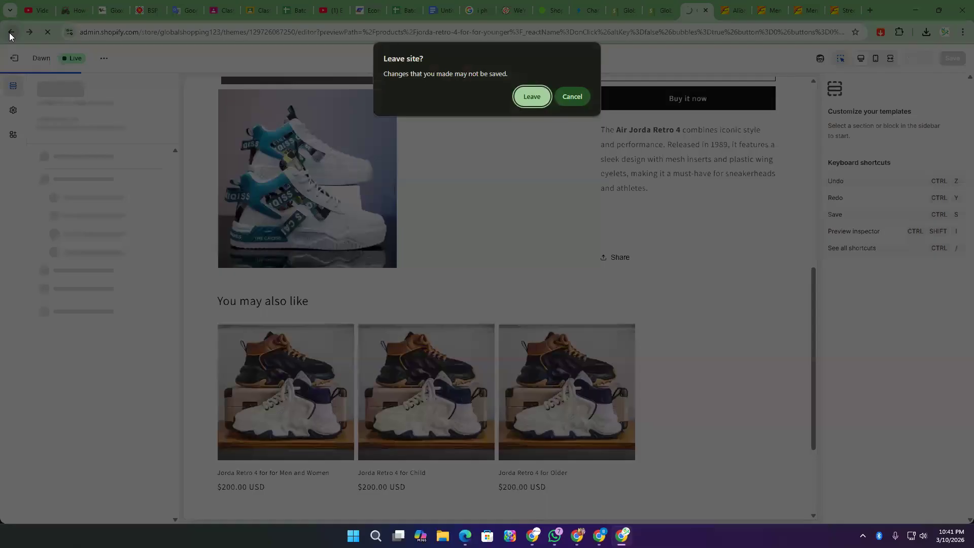
pyautogui.click(524, 101)
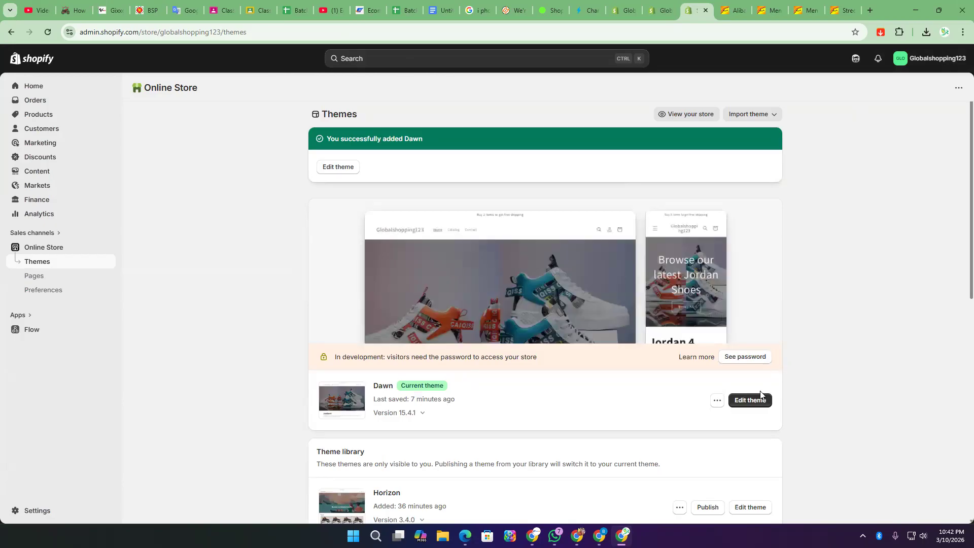
pyautogui.click(745, 404)
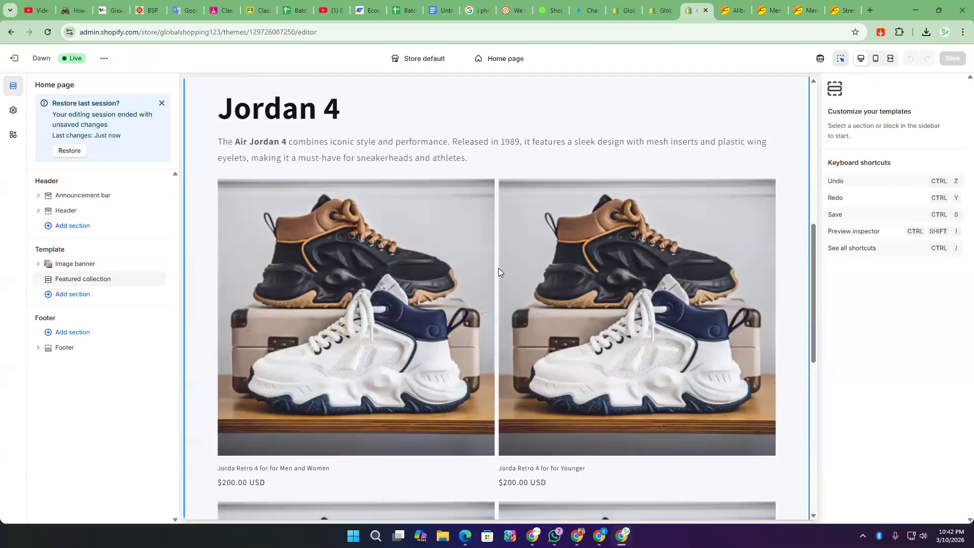
# - Open the Featured collection section's settings and switch to the mobile preview to reach its mobile layout options
pyautogui.click(231, 100)
pyautogui.click(62, 280)
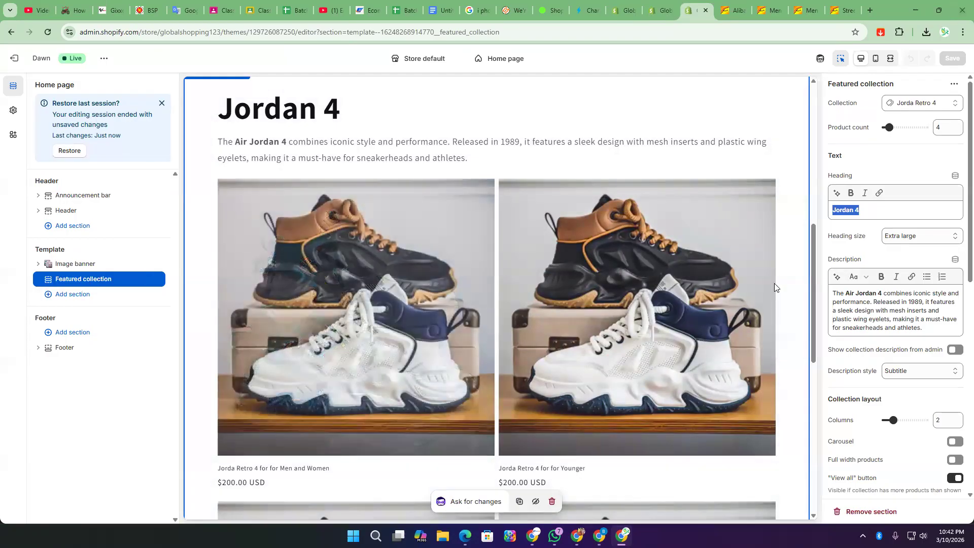
pyautogui.scroll(-4, 755, 297)
pyautogui.scroll(-4, 573, 289)
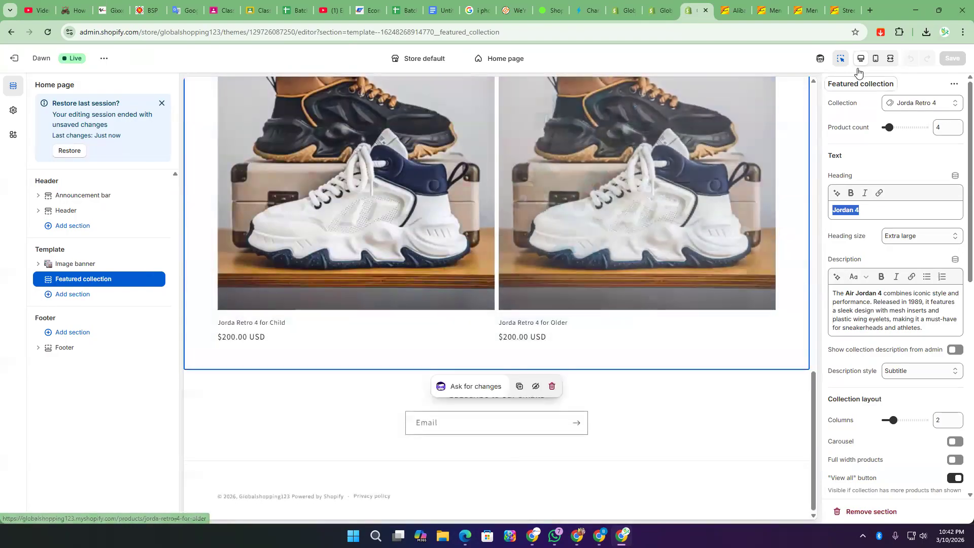
pyautogui.click(875, 59)
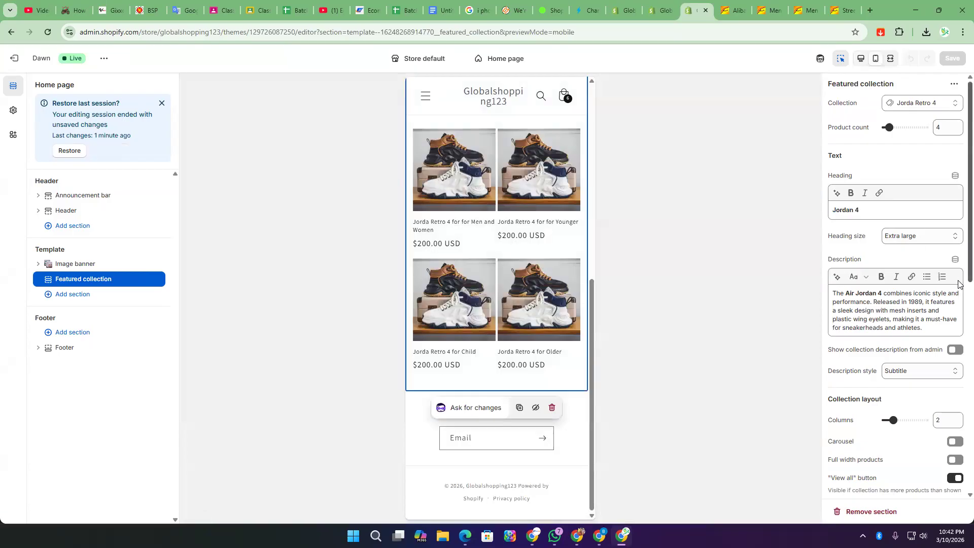
pyautogui.scroll(-4, 928, 350)
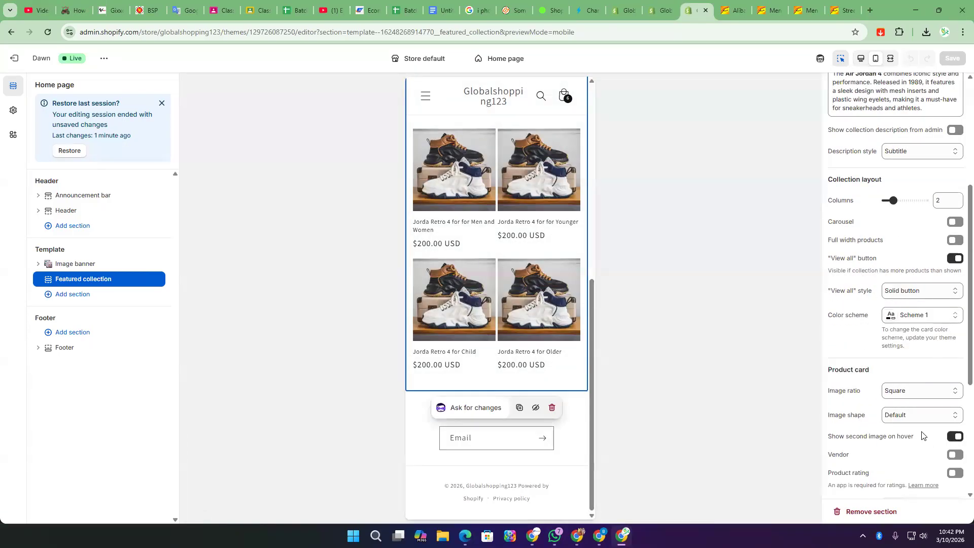
pyautogui.scroll(-4, 922, 436)
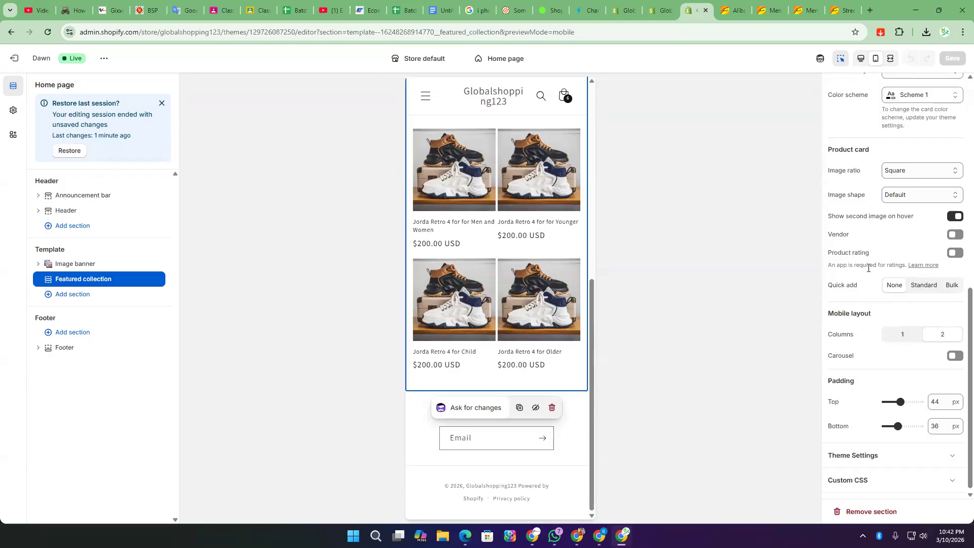
# - Try the mobile carousel and the 1 column layout, returning to carousel off and 2 columns
pyautogui.click(955, 357)
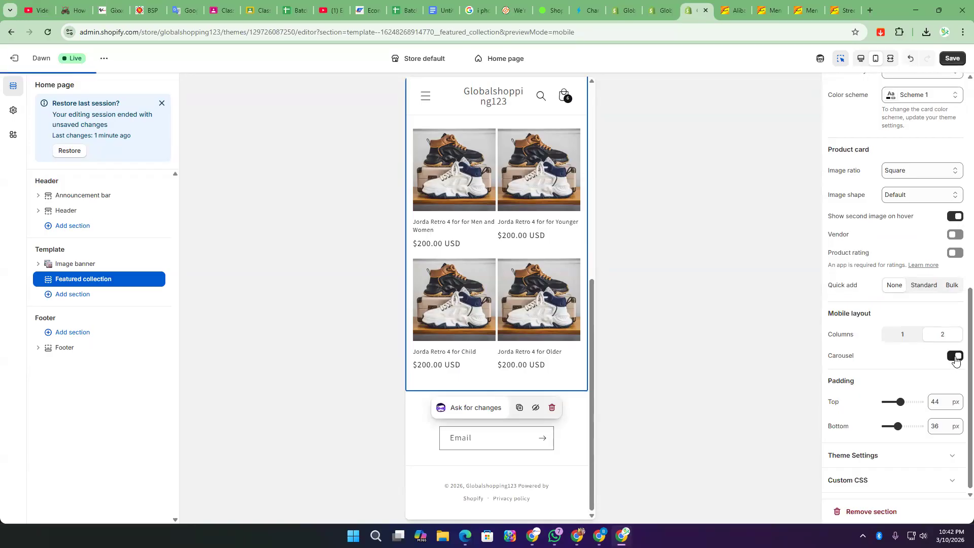
pyautogui.click(955, 357)
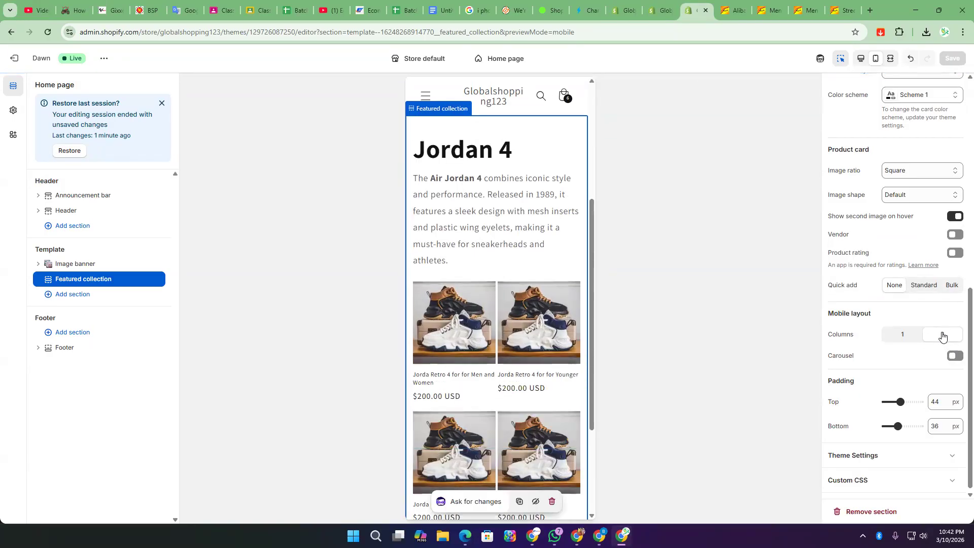
pyautogui.click(906, 334)
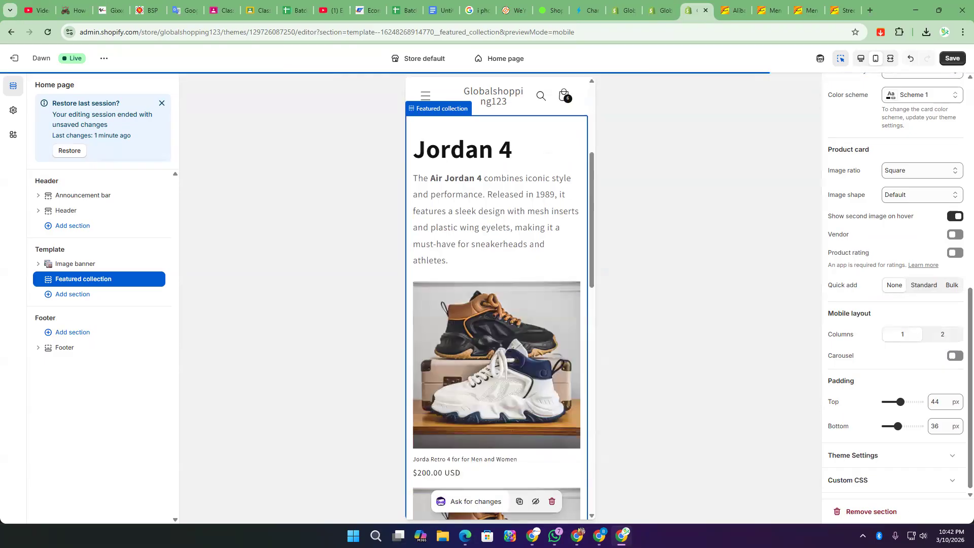
pyautogui.click(942, 335)
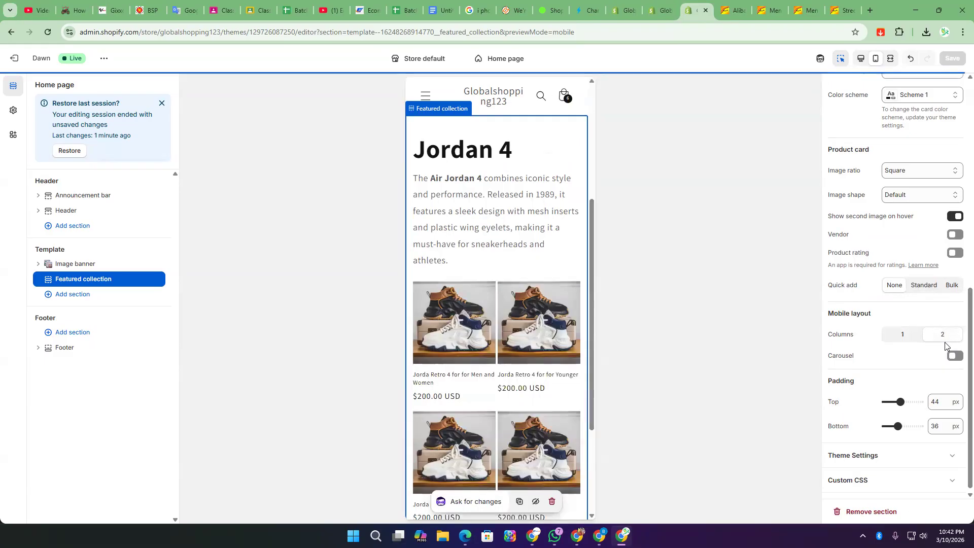
# - Set the Featured collection's top padding to 56 px
pyautogui.scroll(-3, 623, 342)
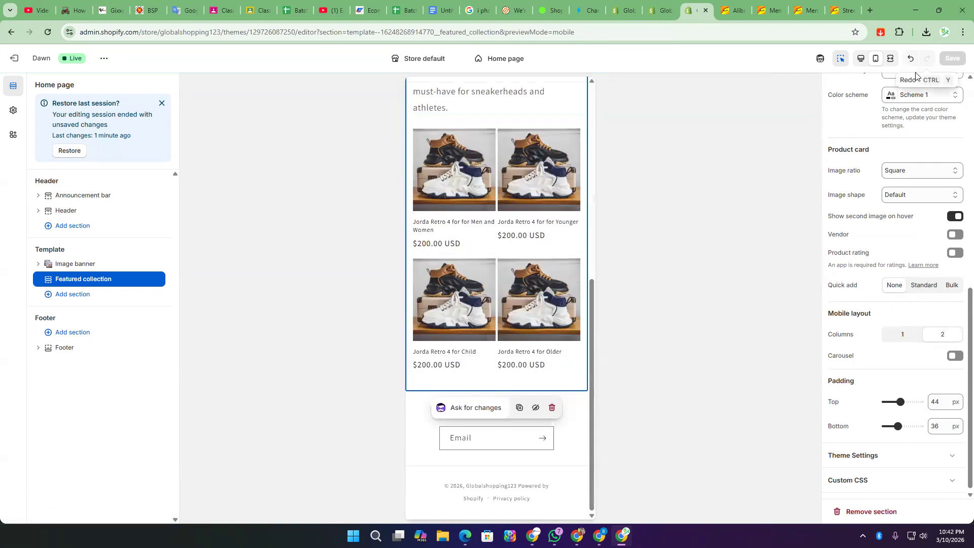
pyautogui.scroll(-1, 842, 385)
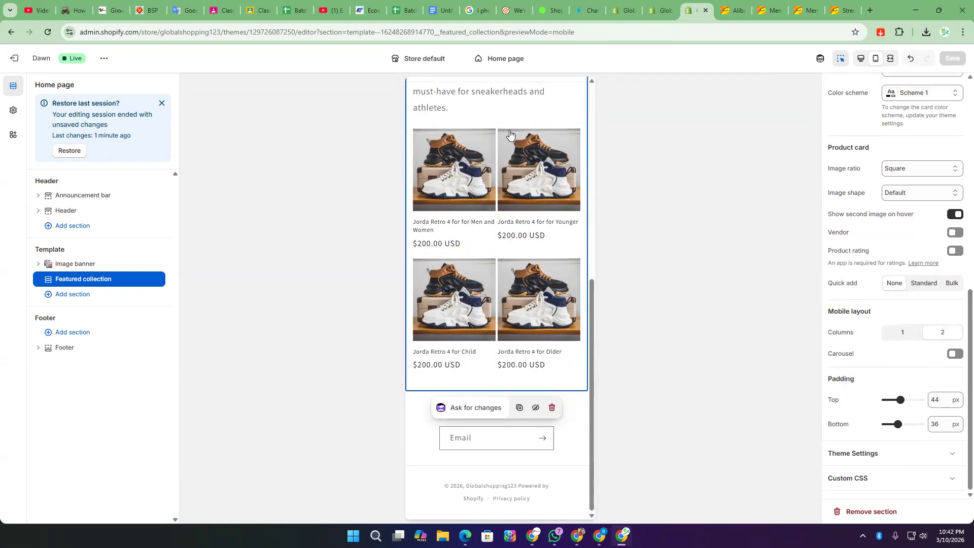
pyautogui.scroll(4, 471, 186)
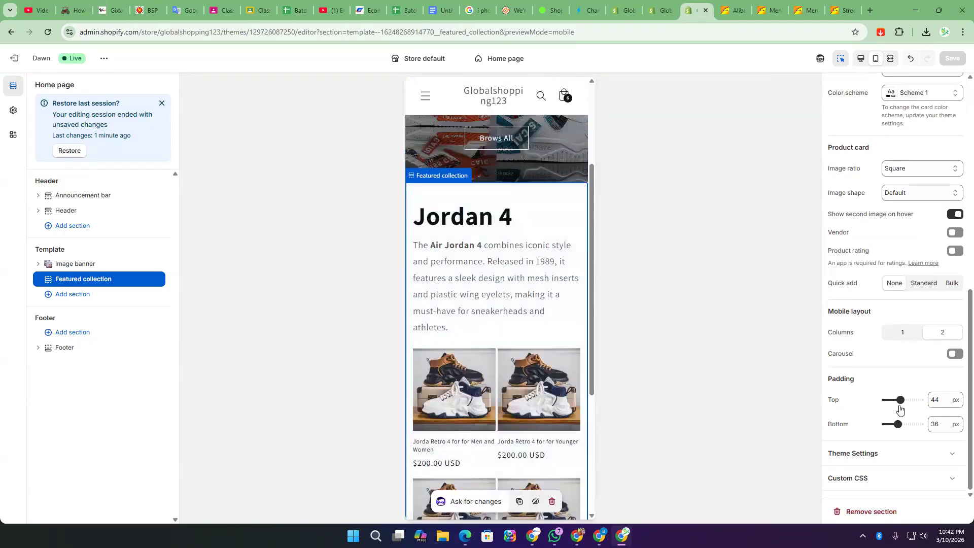
pyautogui.moveTo(900, 399)
pyautogui.mouseDown()
pyautogui.moveTo(916, 399)
pyautogui.moveTo(895, 399)
pyautogui.moveTo(904, 399)
pyautogui.mouseUp()
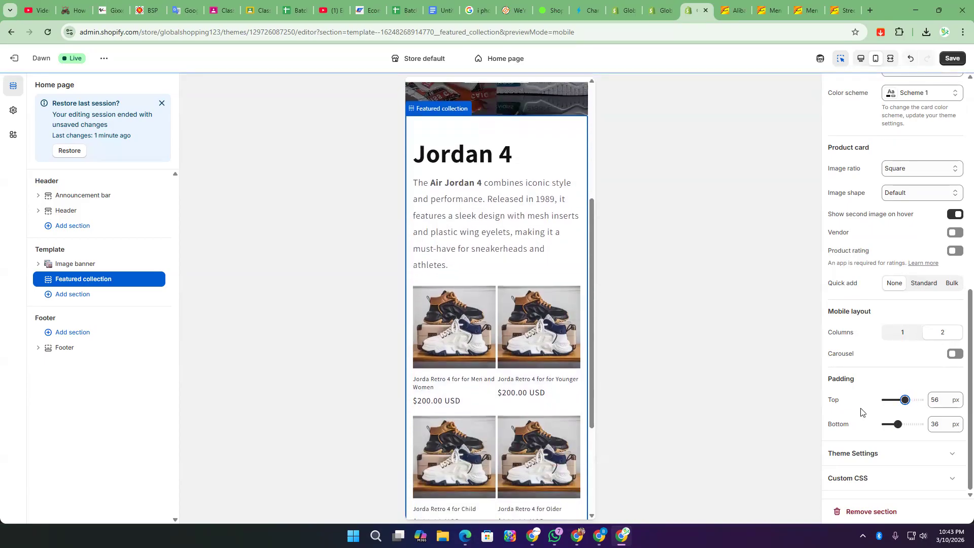
# - Set the Featured collection's bottom padding to 56 px
pyautogui.scroll(-3, 493, 134)
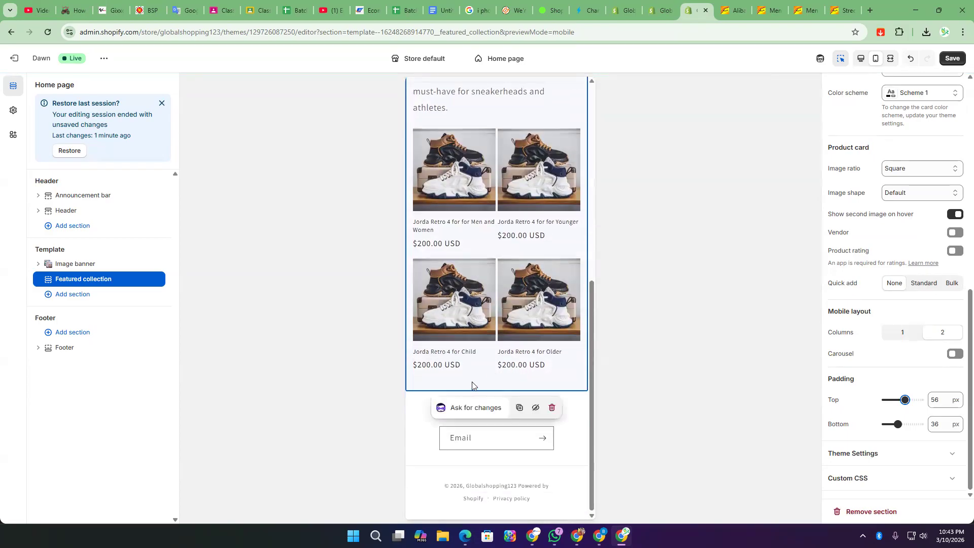
pyautogui.click(894, 424)
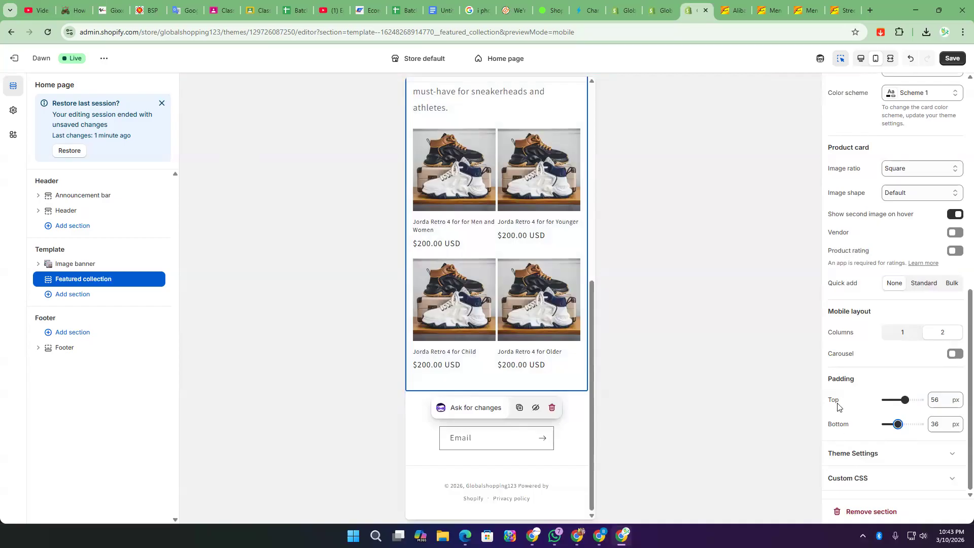
pyautogui.moveTo(894, 423); pyautogui.dragTo(904, 424)
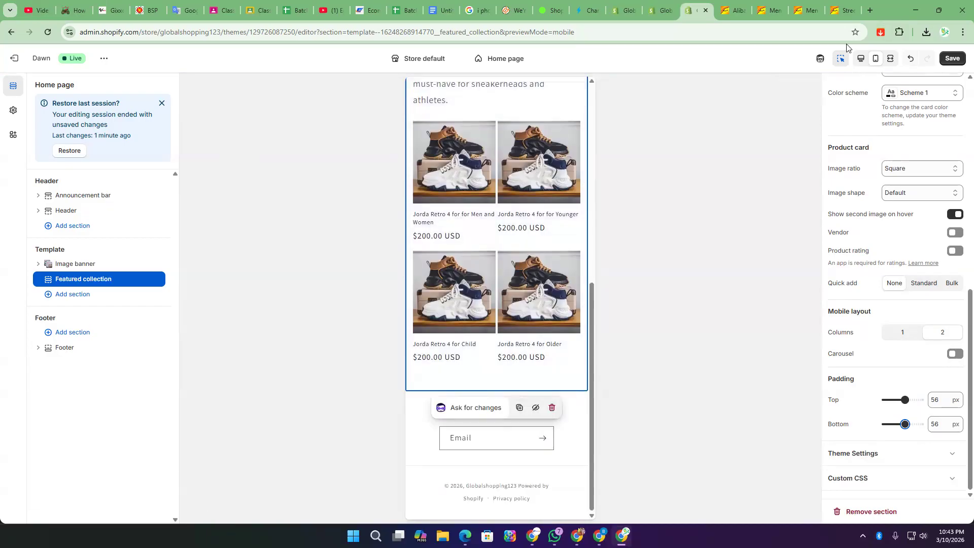
# - Switch to the desktop preview and set the Featured collection's padding to 36 px top and 40 px bottom
pyautogui.click(860, 59)
pyautogui.scroll(-8, 578, 273)
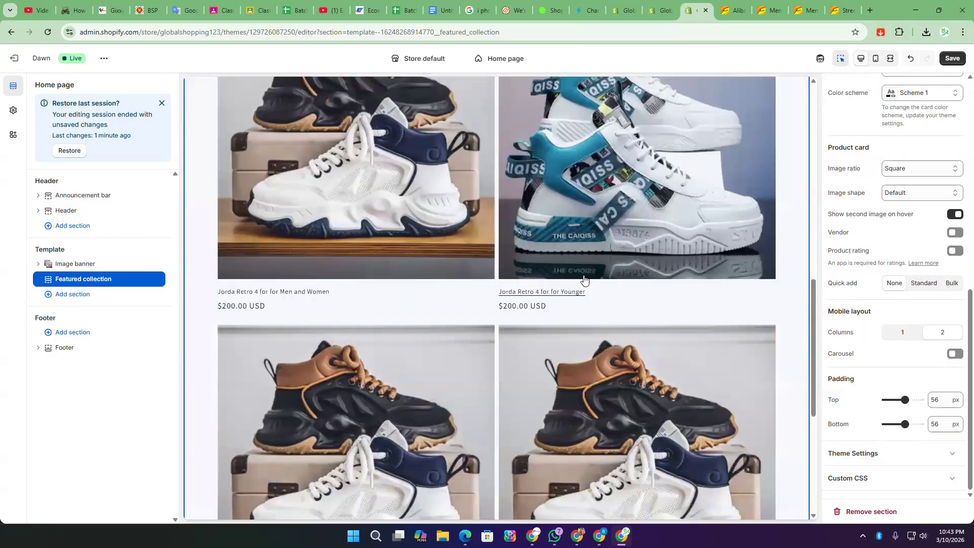
pyautogui.moveTo(901, 420); pyautogui.dragTo(913, 422)
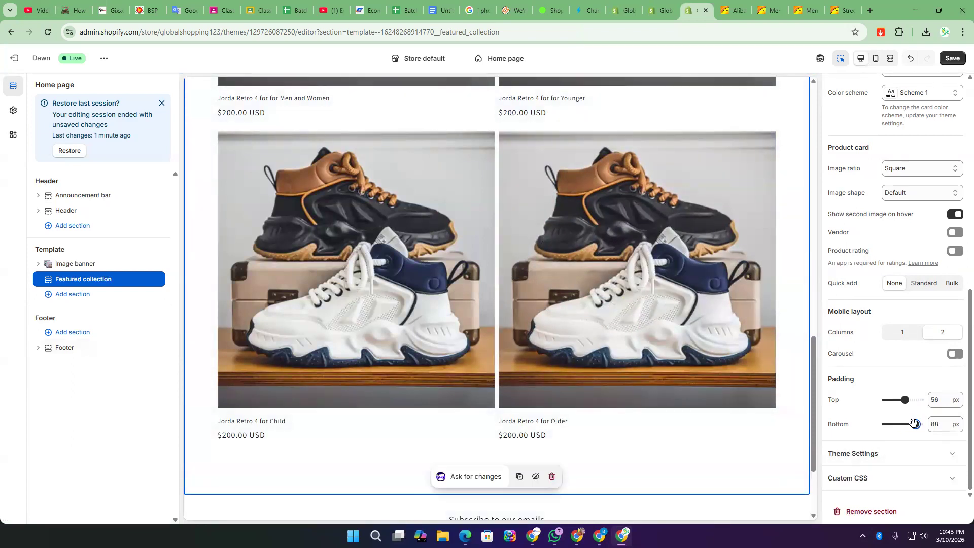
pyautogui.moveTo(912, 424); pyautogui.dragTo(902, 399)
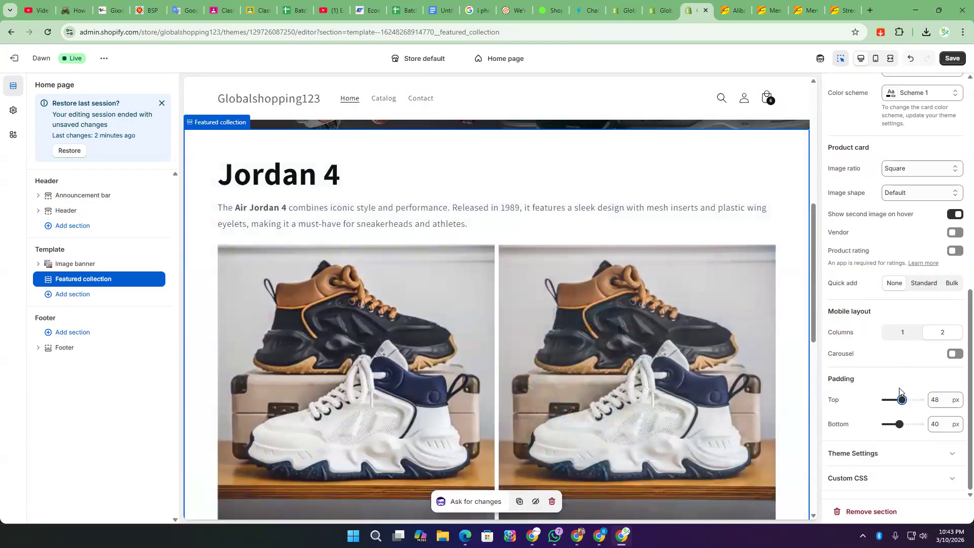
pyautogui.moveTo(899, 396); pyautogui.dragTo(901, 395)
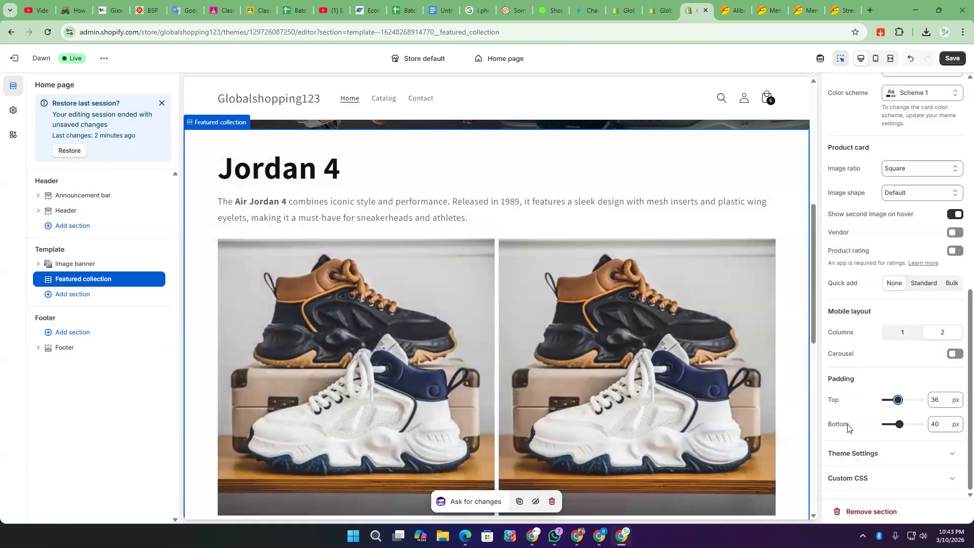
# - Check the Featured collection's Custom CSS area and remaining settings, and save the theme changes
pyautogui.scroll(-4, 766, 438)
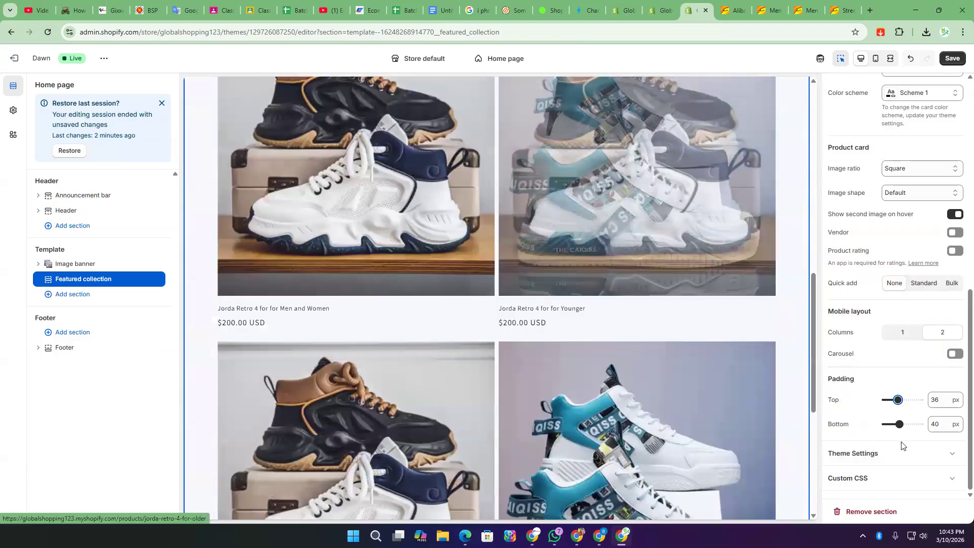
pyautogui.click(872, 477)
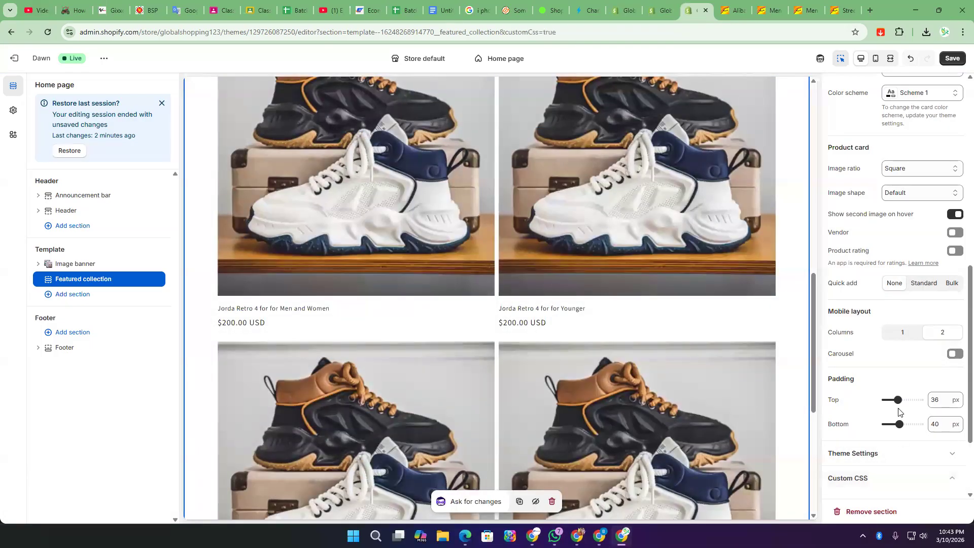
pyautogui.click(878, 447)
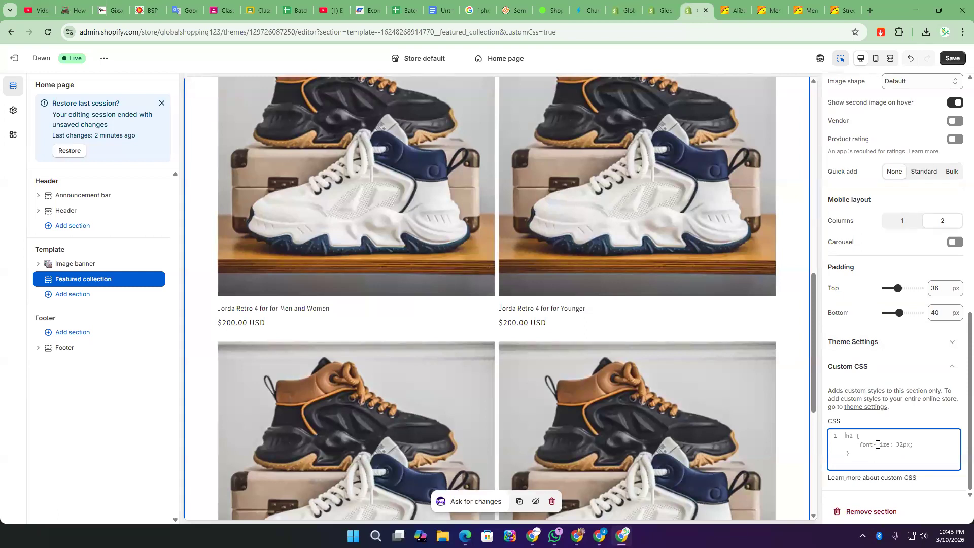
pyautogui.scroll(10, 886, 442)
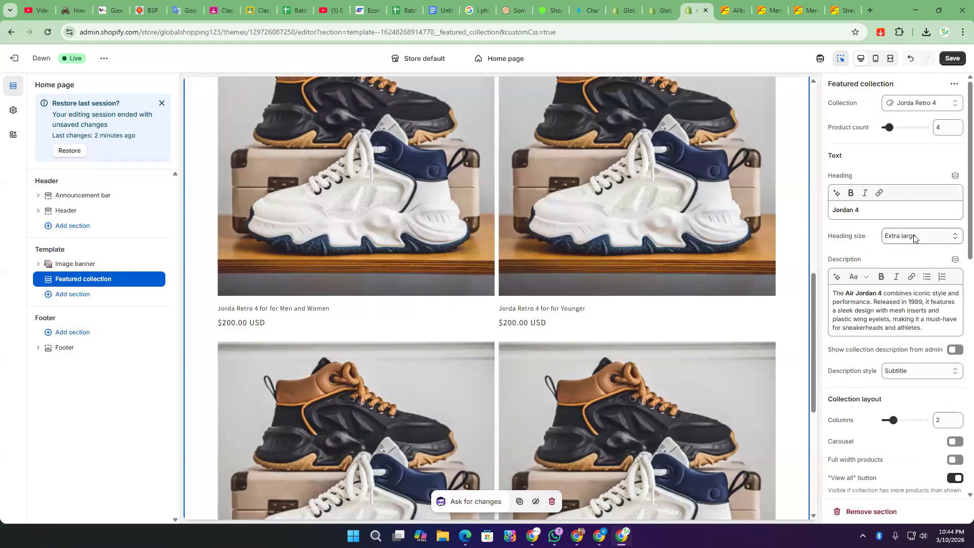
pyautogui.scroll(-10, 868, 247)
pyautogui.scroll(10, 875, 252)
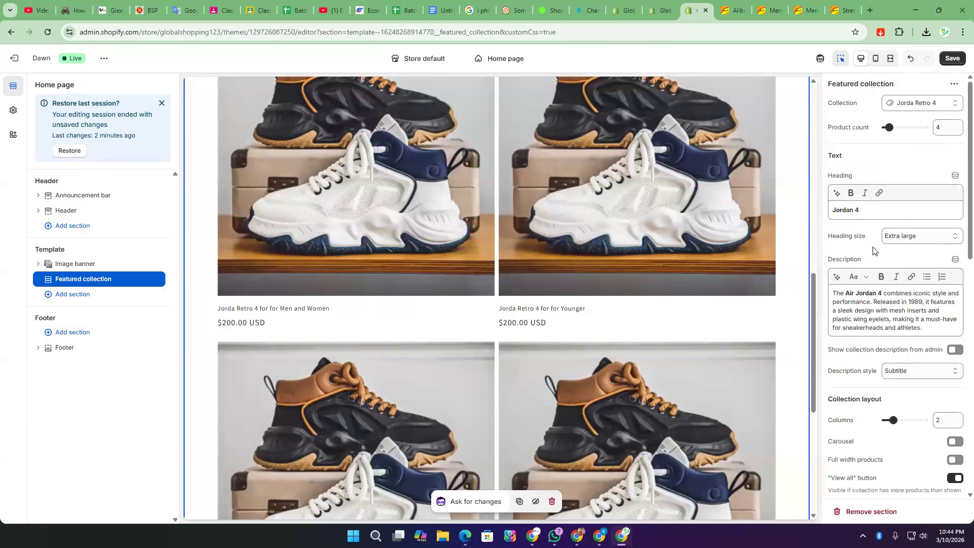
pyautogui.click(952, 59)
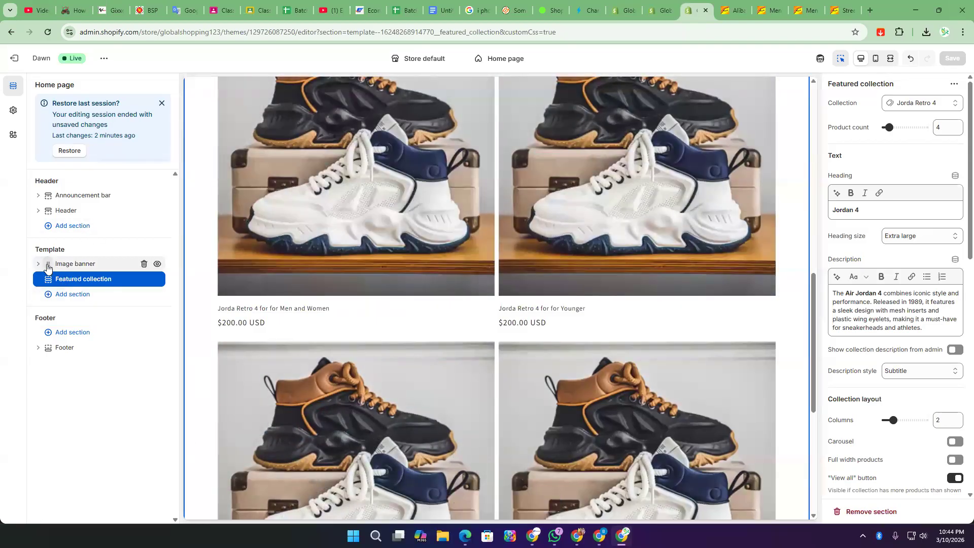
# - Review the whole home page preview and the list of section types that can be added to the template
pyautogui.moveTo(66, 268)
pyautogui.mouseDown()
pyautogui.moveTo(96, 274)
pyautogui.moveTo(82, 274)
pyautogui.mouseUp()
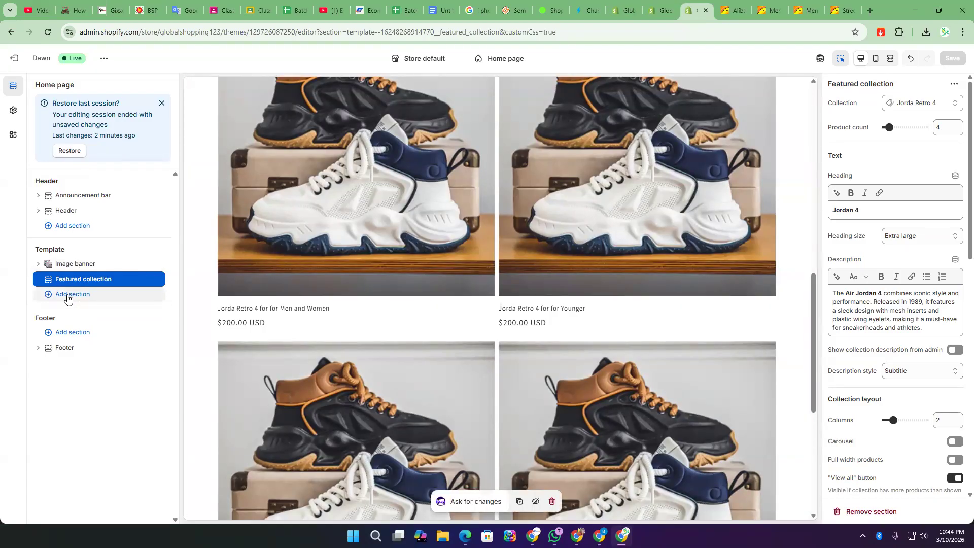
pyautogui.scroll(-4, 509, 262)
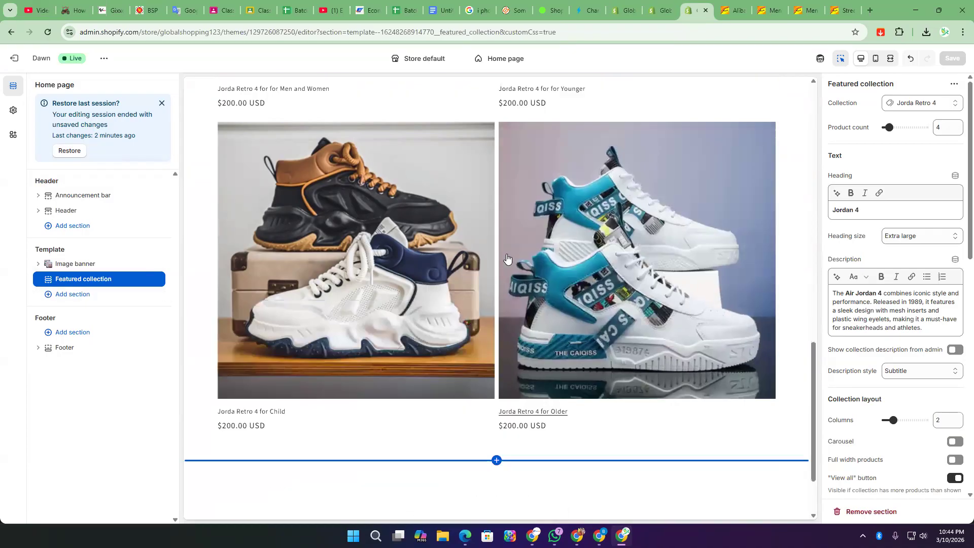
pyautogui.scroll(12, 487, 282)
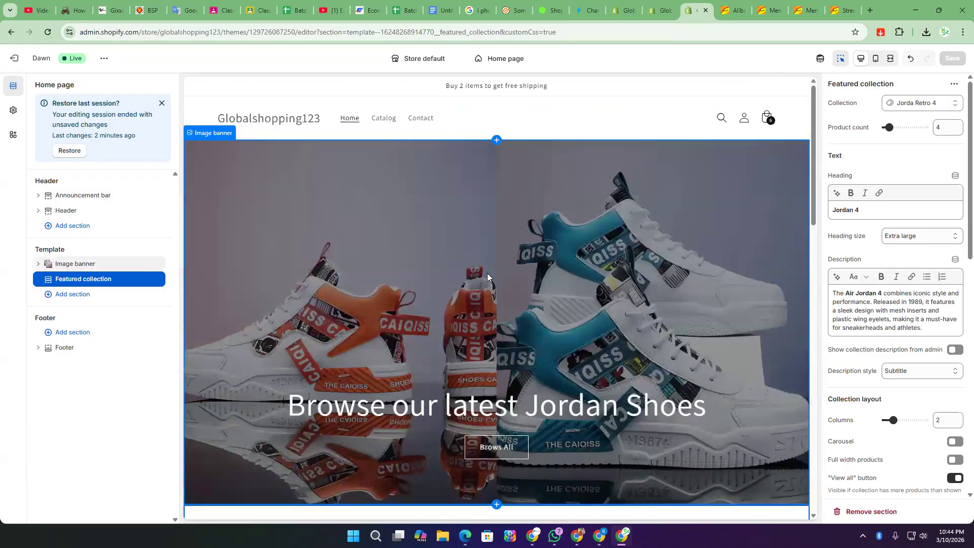
pyautogui.scroll(-8, 488, 282)
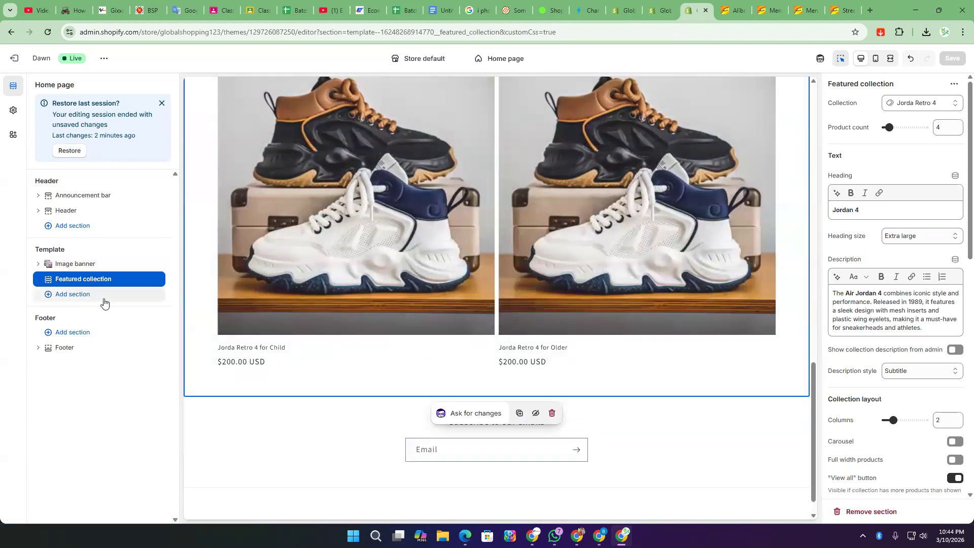
pyautogui.click(78, 294)
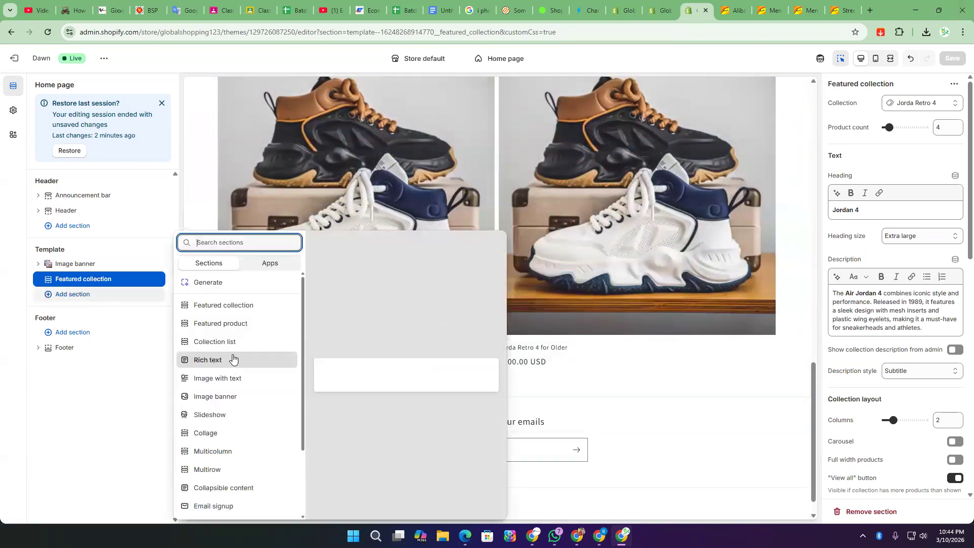
pyautogui.scroll(-2, 237, 362)
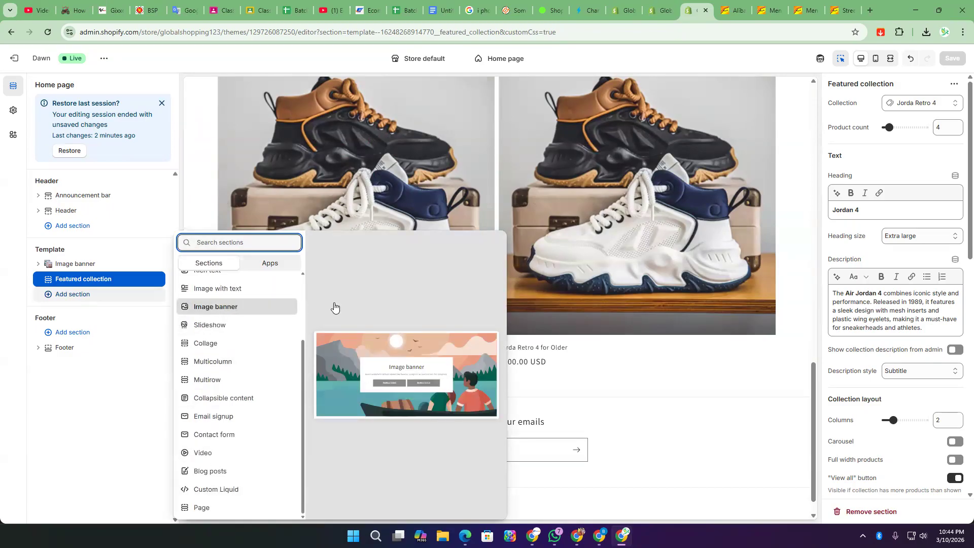
pyautogui.click(795, 361)
pyautogui.scroll(5, 559, 277)
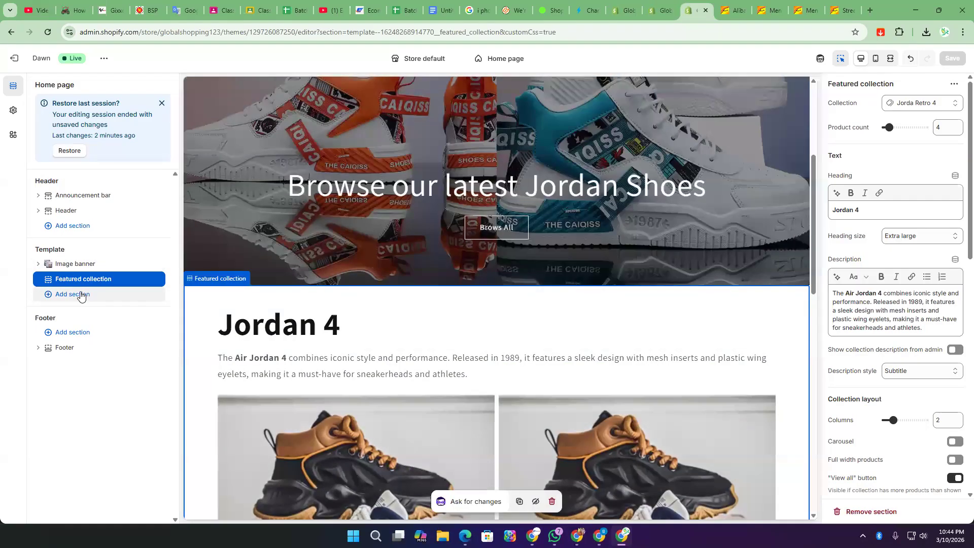
# - Add a Featured product section below the Featured collection in the home page template
pyautogui.click(115, 293)
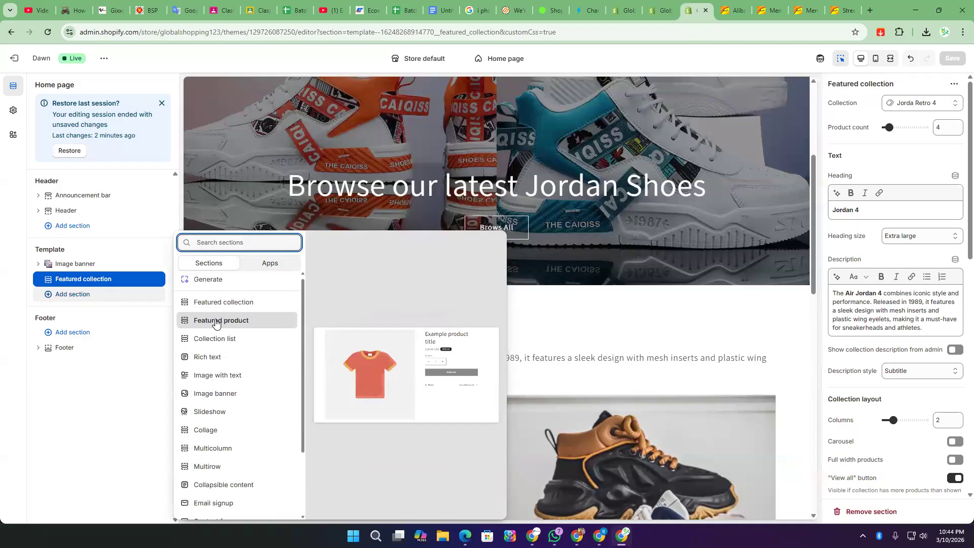
pyautogui.click(216, 321)
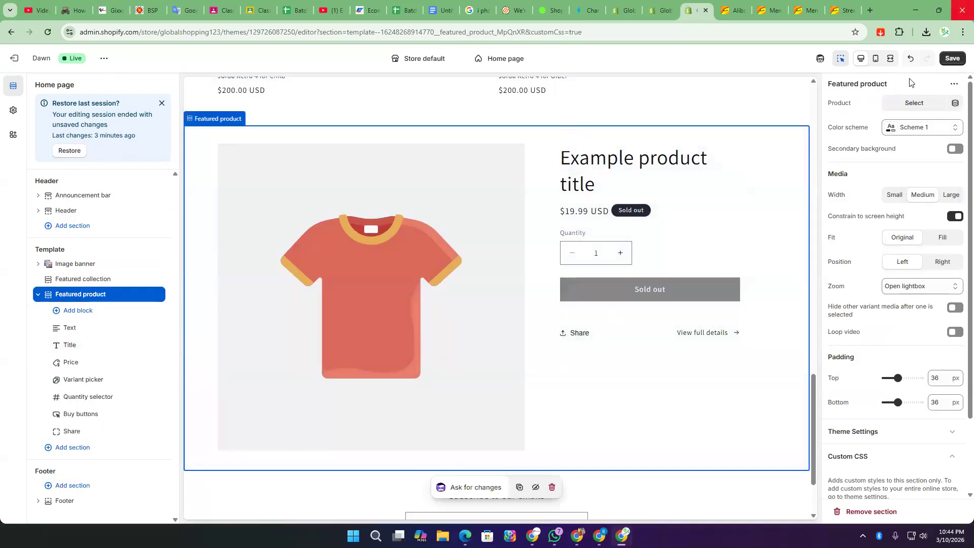
pyautogui.click(99, 295)
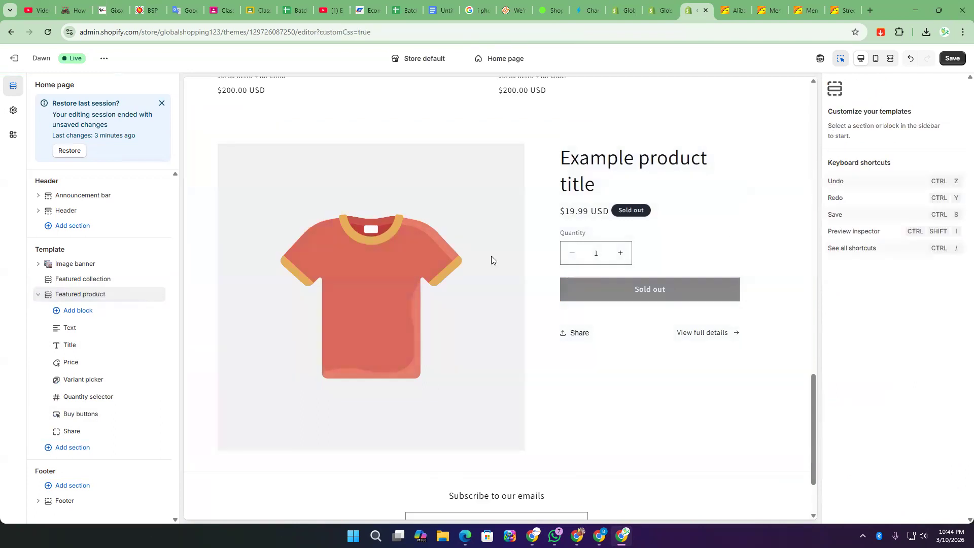
pyautogui.click(76, 296)
# - View the heading size options of the Featured product's Title block, keeping Medium
pyautogui.click(599, 165)
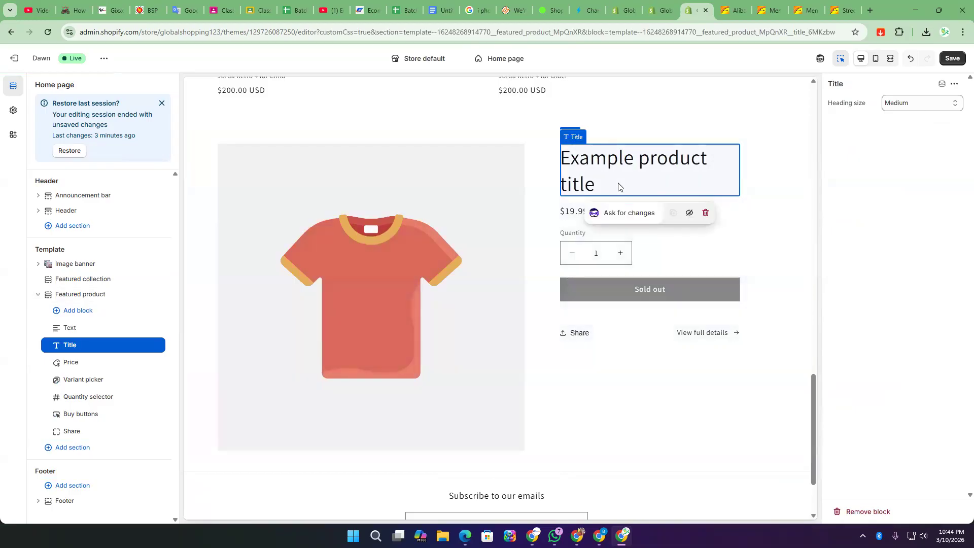
pyautogui.click(903, 105)
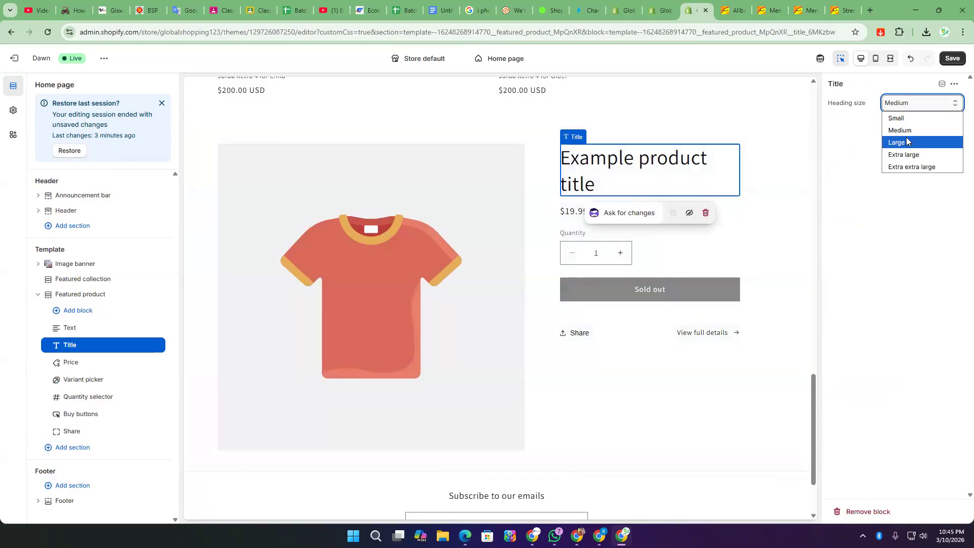
pyautogui.press('Escape')
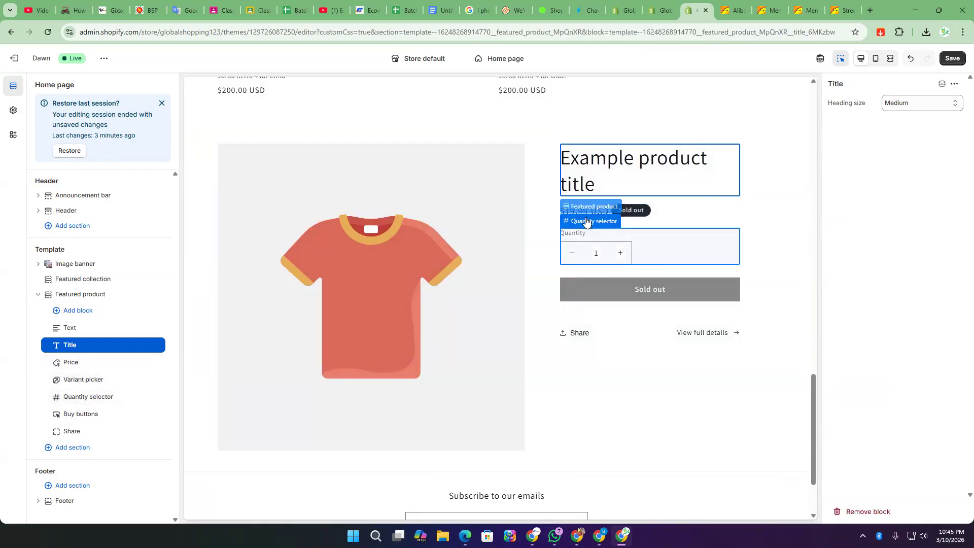
# - Inspect the Featured product's Text, Title, Price, Variant picker, Quantity selector and Buy buttons block settings one by one
pyautogui.click(80, 328)
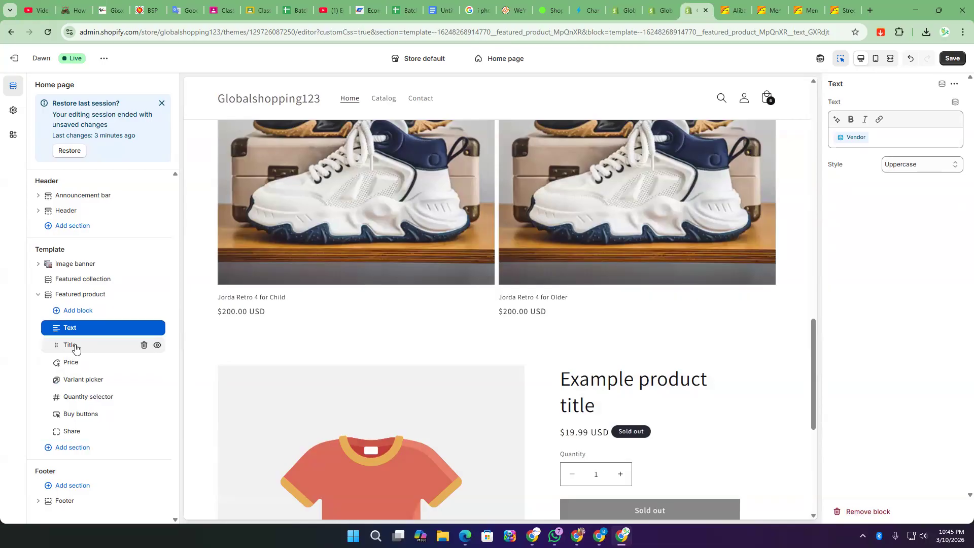
pyautogui.click(72, 345)
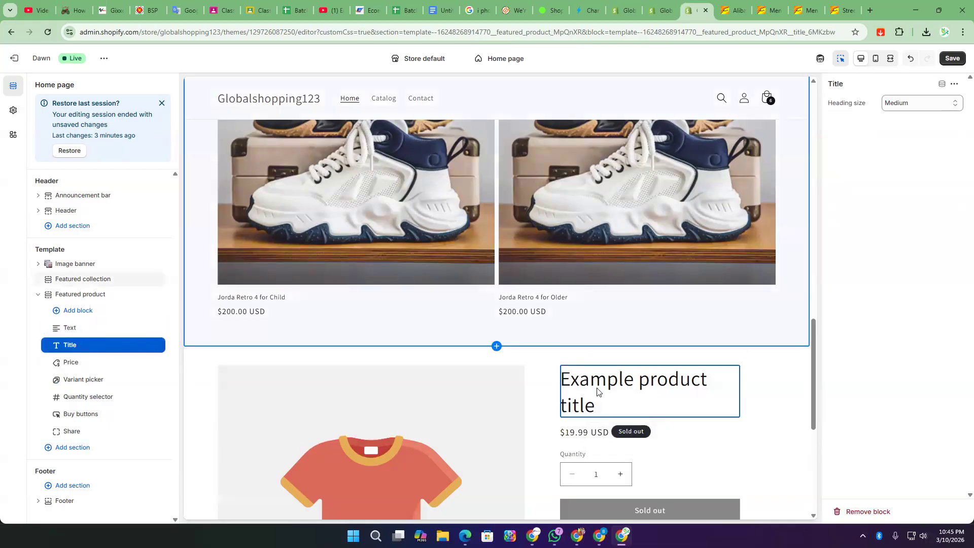
pyautogui.click(69, 363)
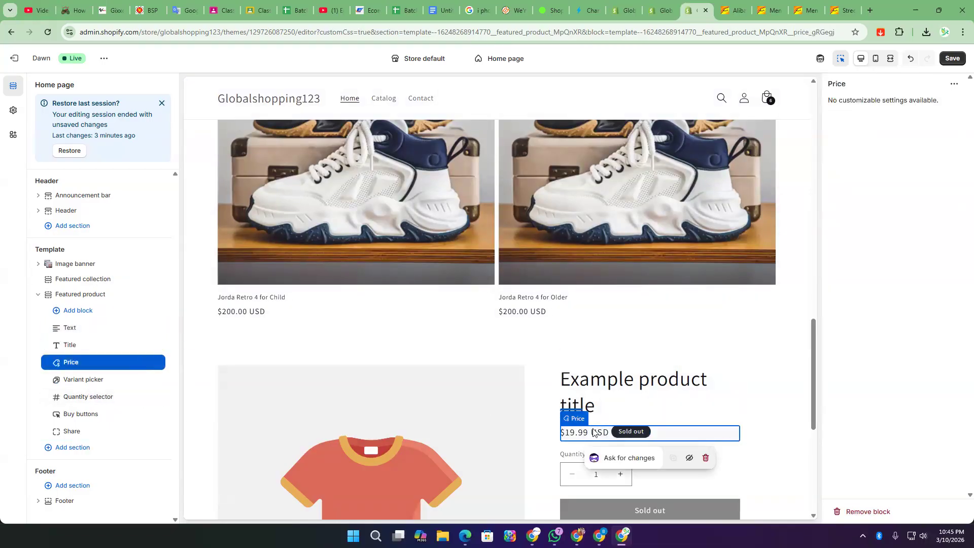
pyautogui.click(88, 384)
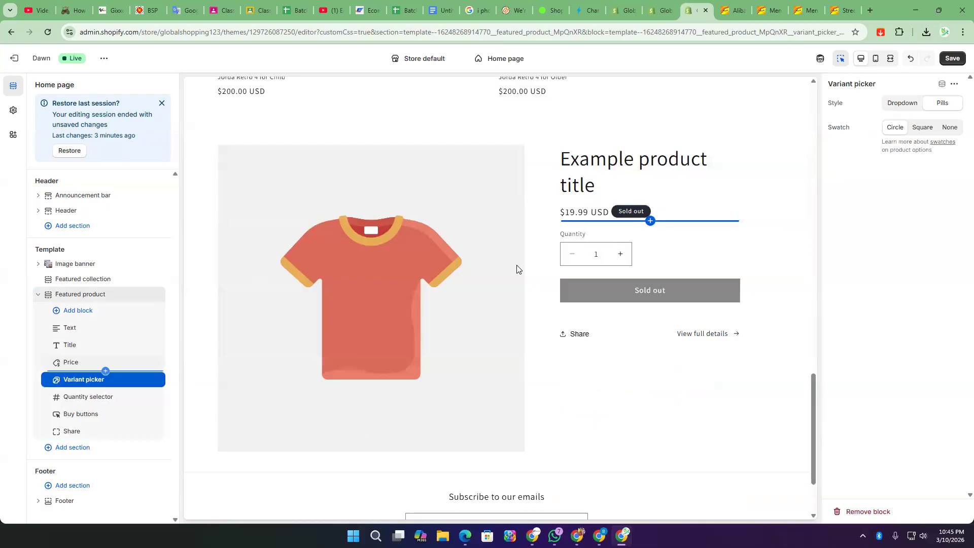
pyautogui.click(96, 402)
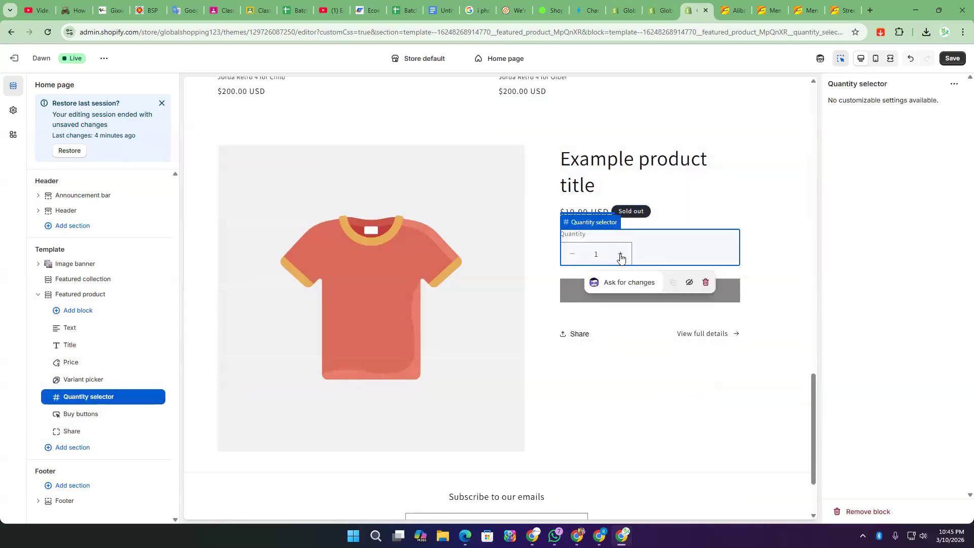
pyautogui.click(79, 414)
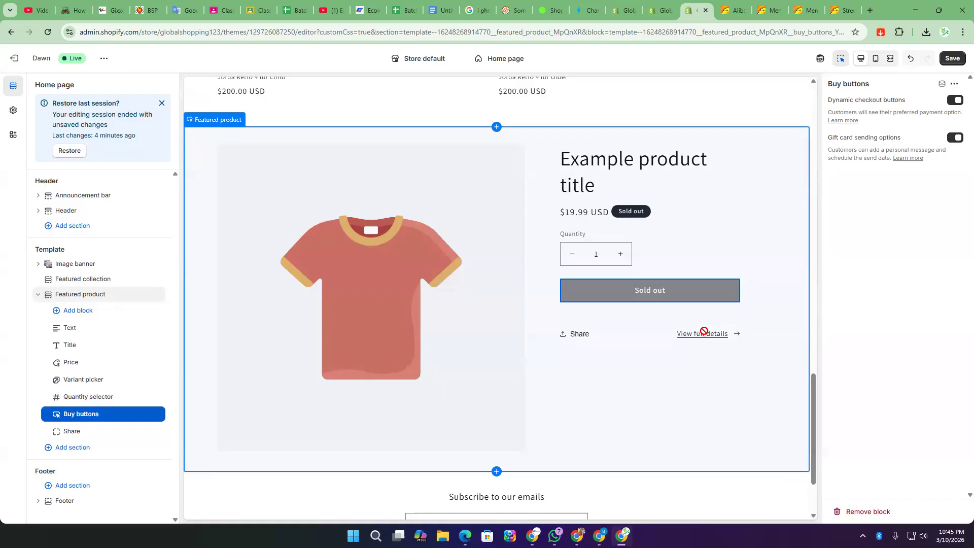
# - Switch to the product page of the Jorda Retro 4 for Men and Women and open its storefront preview
pyautogui.click(659, 11)
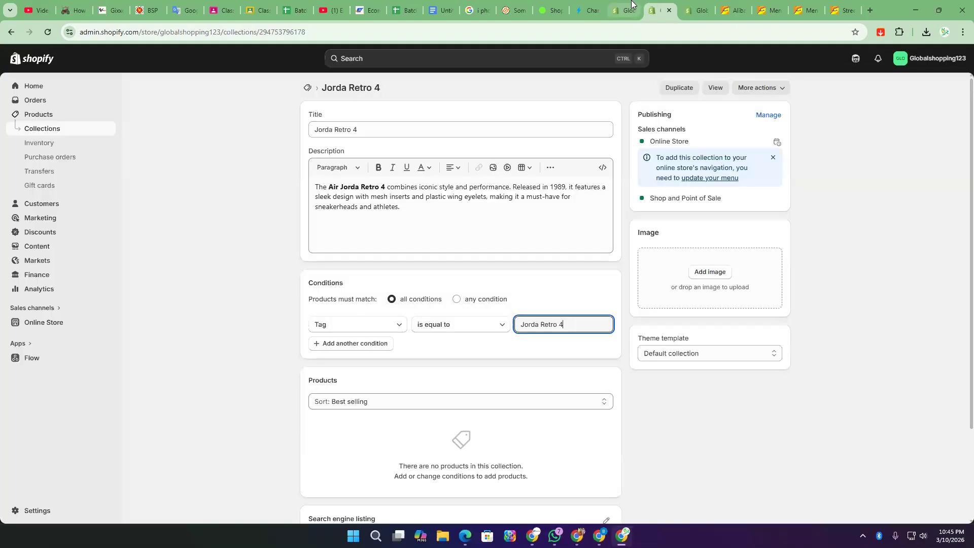
pyautogui.click(629, 7)
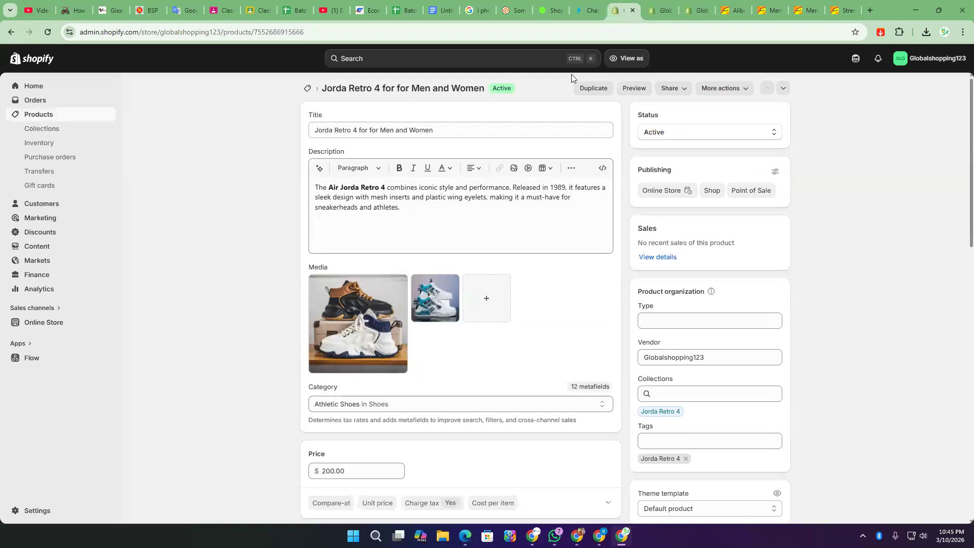
pyautogui.click(634, 87)
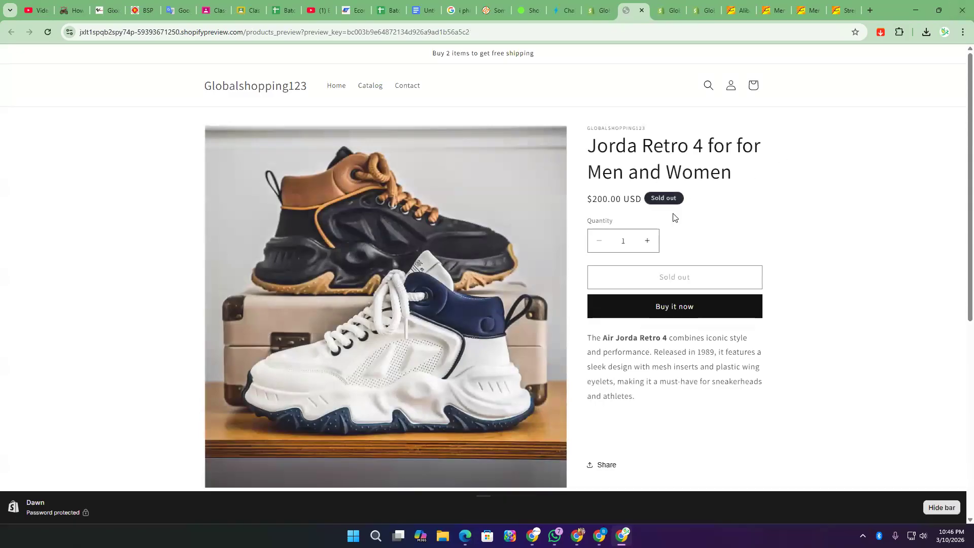
# - Examine the Jorda Retro 4 for Men and Women storefront preview, including its images, price, quantity, buy buttons and description
pyautogui.scroll(-6, 654, 210)
pyautogui.scroll(6, 543, 302)
pyautogui.scroll(-3, 545, 303)
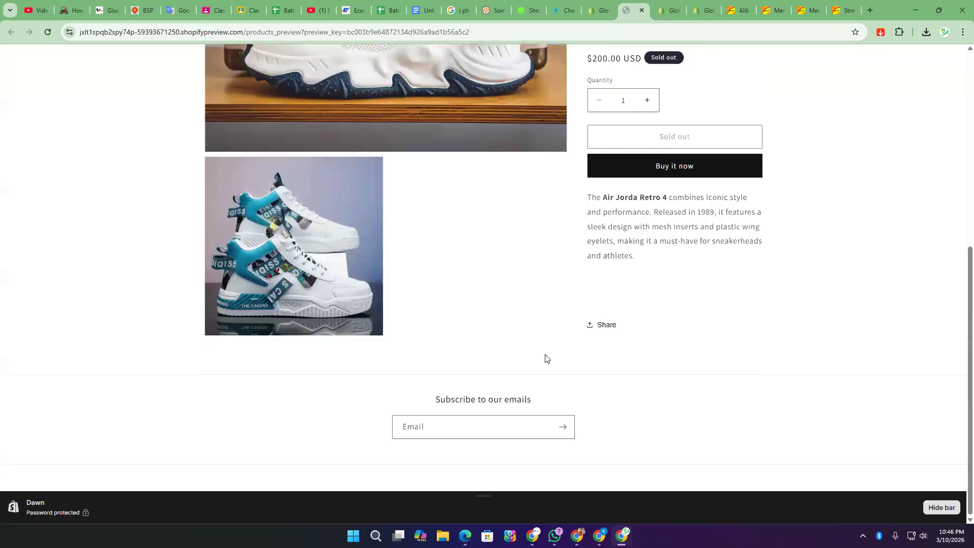
pyautogui.scroll(3, 547, 360)
pyautogui.scroll(-3, 452, 321)
pyautogui.scroll(3, 433, 330)
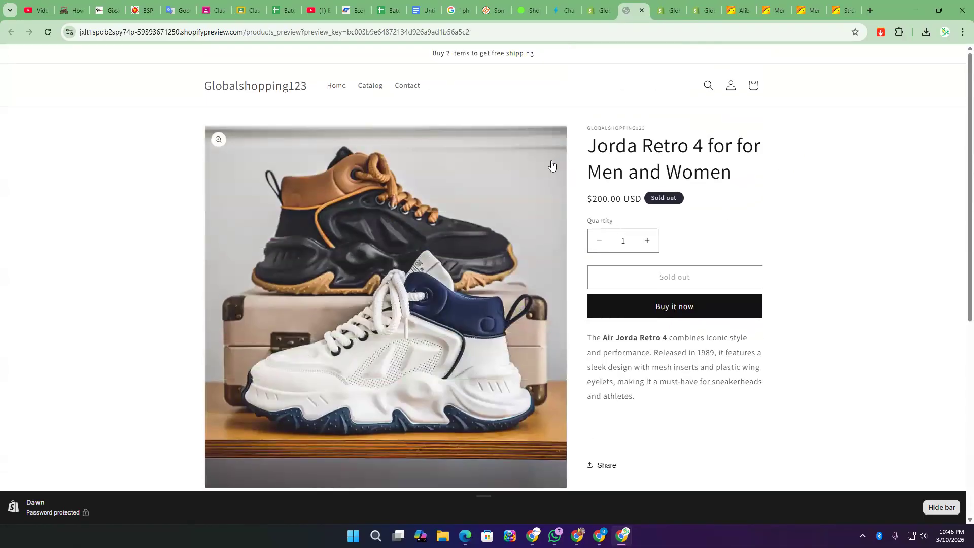
pyautogui.scroll(-1, 500, 256)
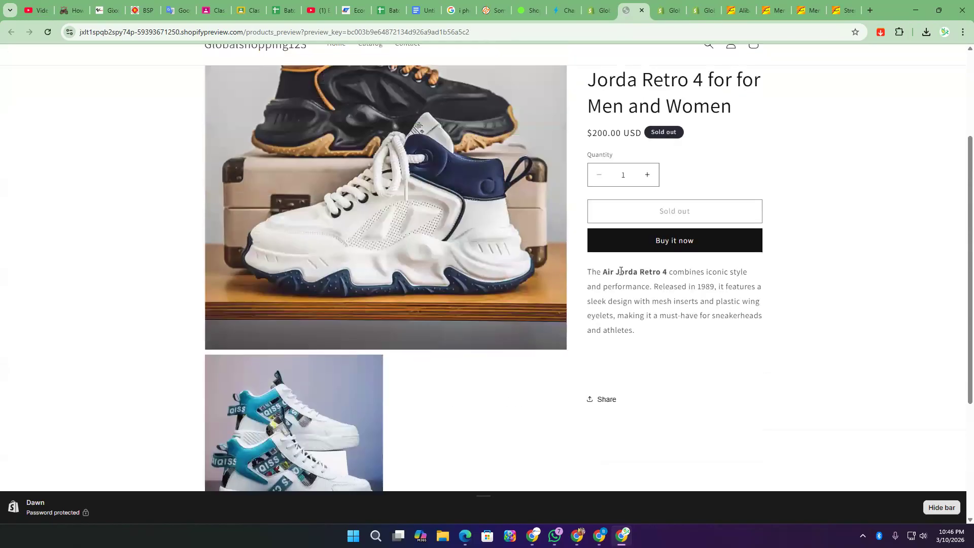
pyautogui.scroll(1, 620, 271)
pyautogui.tripleClick(654, 366)
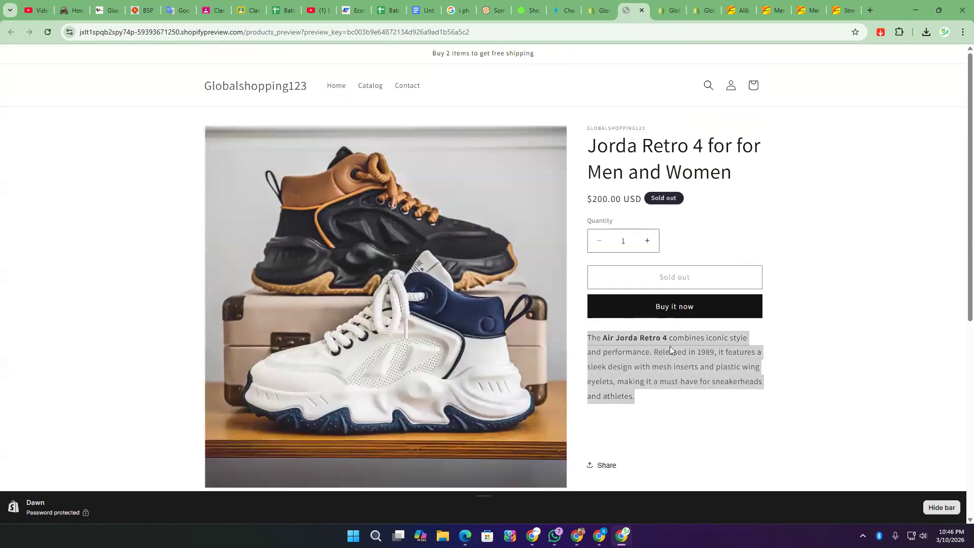
pyautogui.scroll(-2, 669, 346)
pyautogui.click(317, 382)
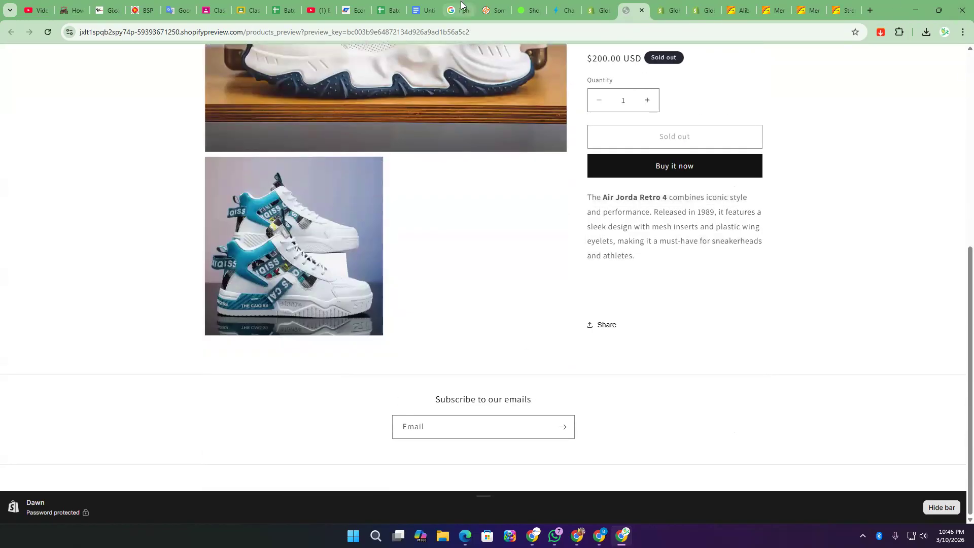
# - Back in the theme editor, give the Featured product section color scheme Scheme 2 and assign the Jorda Retro 4 for Men and Women product
pyautogui.click(704, 5)
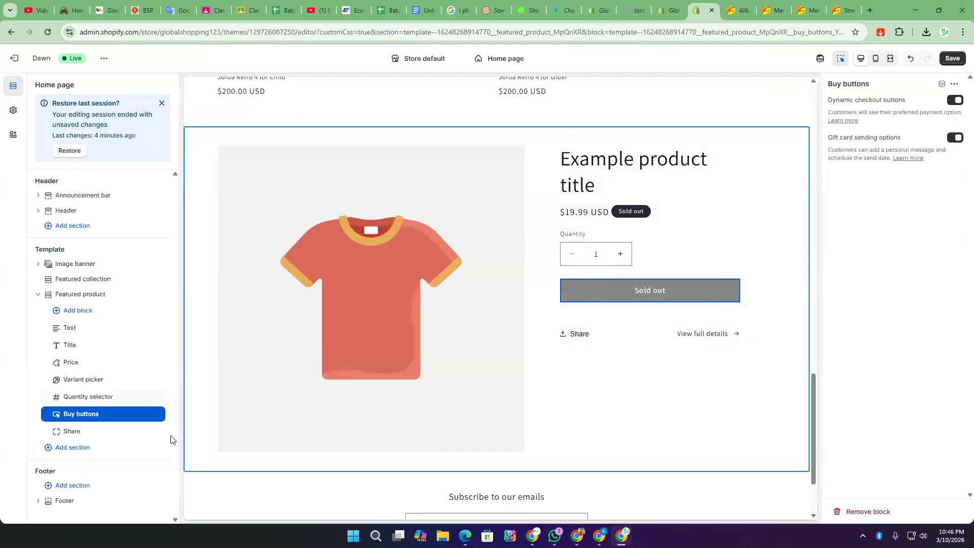
pyautogui.click(71, 300)
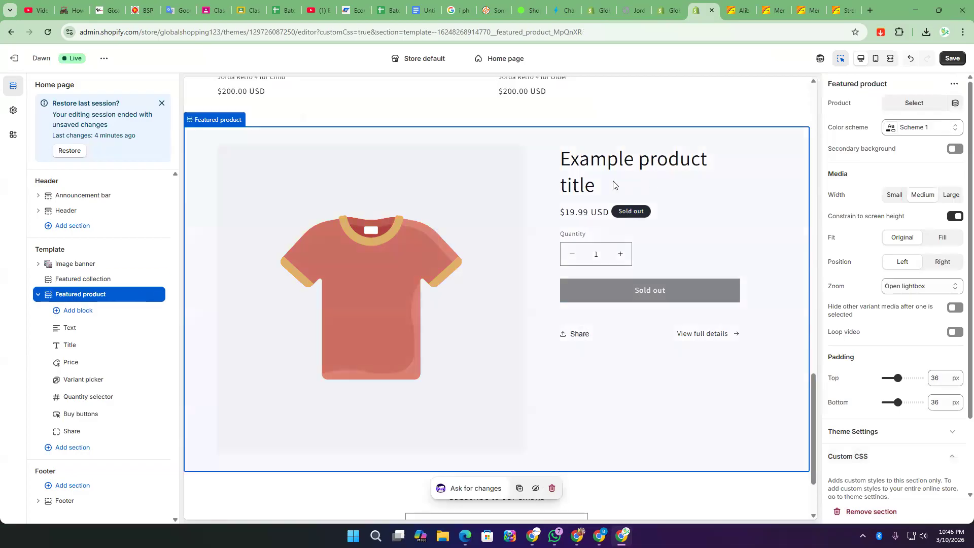
pyautogui.click(910, 127)
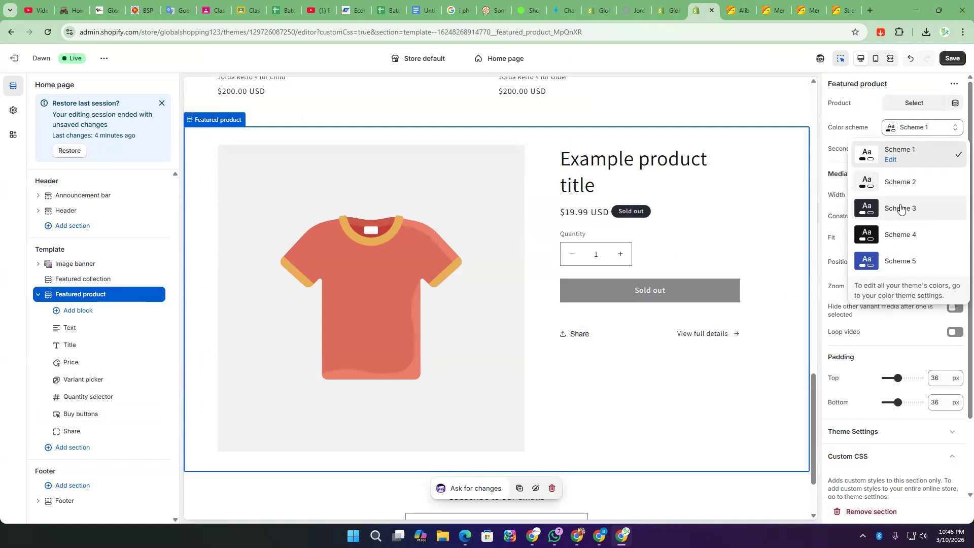
pyautogui.click(898, 183)
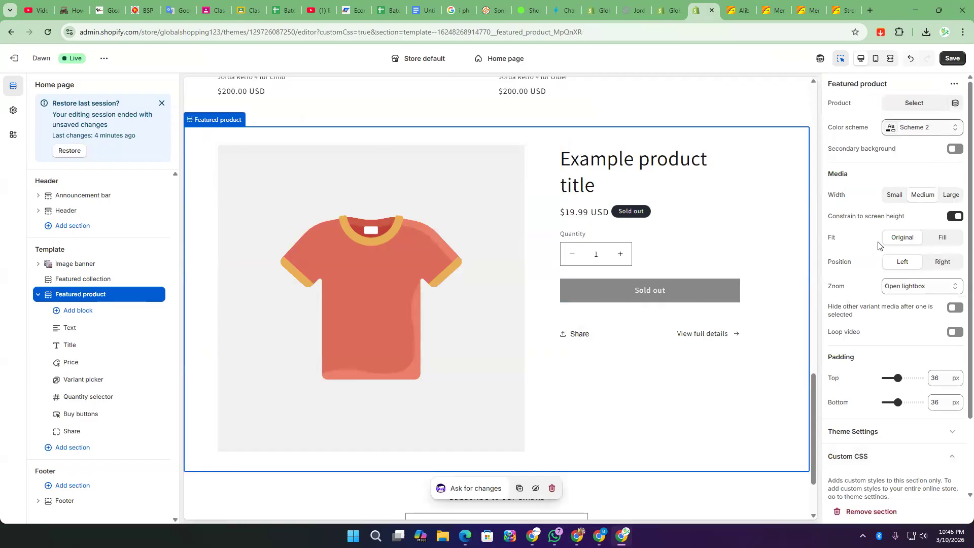
pyautogui.click(910, 107)
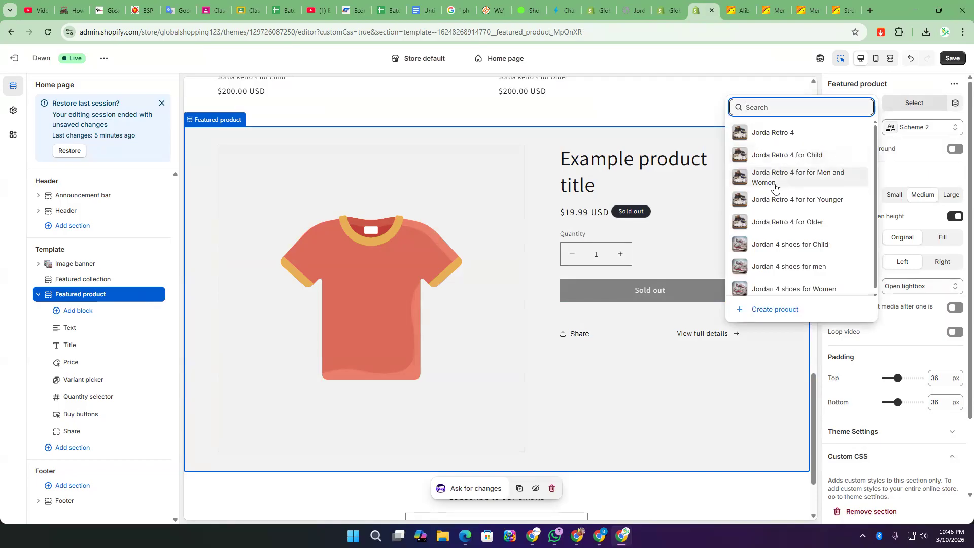
pyautogui.click(741, 180)
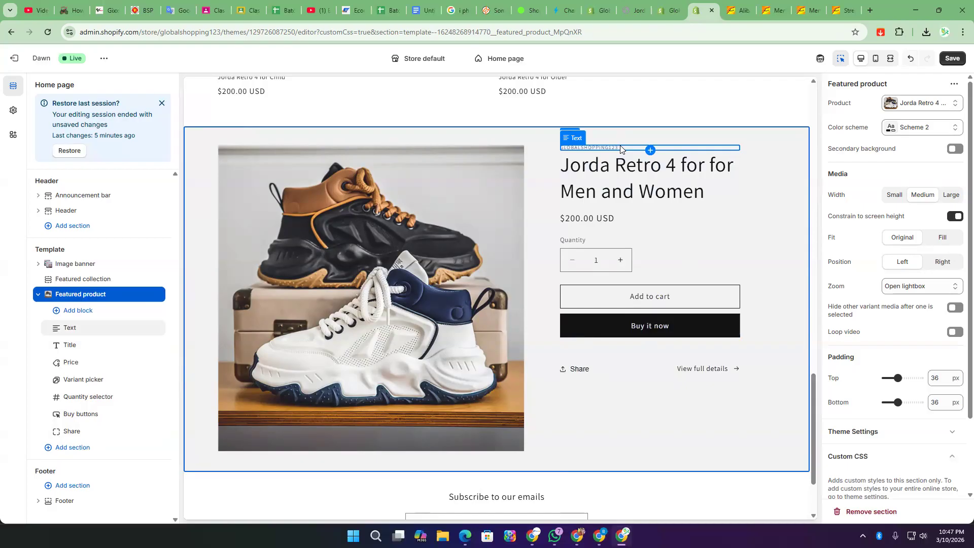
# - Move the Featured product's Text block with the vendor name down below the Variant picker block
pyautogui.moveTo(623, 192); pyautogui.dragTo(612, 146)
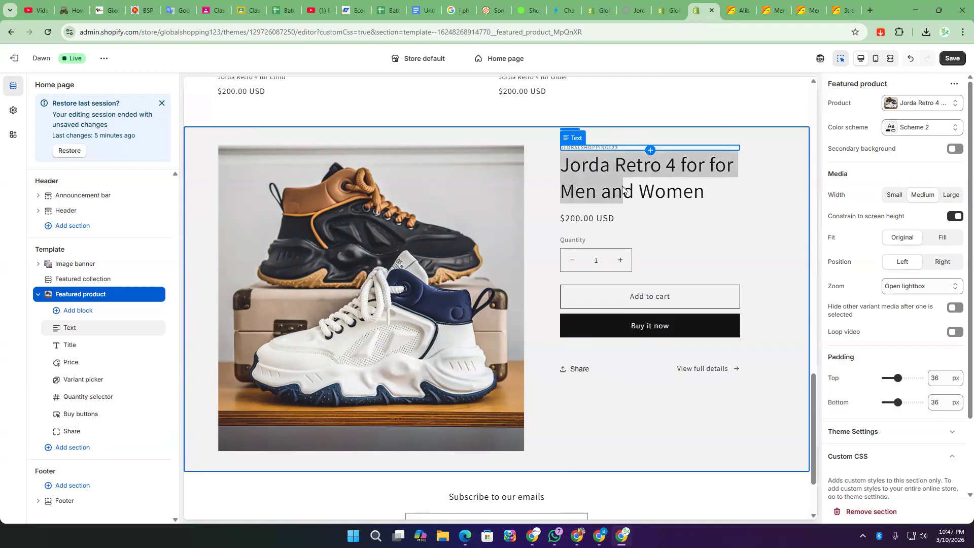
pyautogui.click(612, 146)
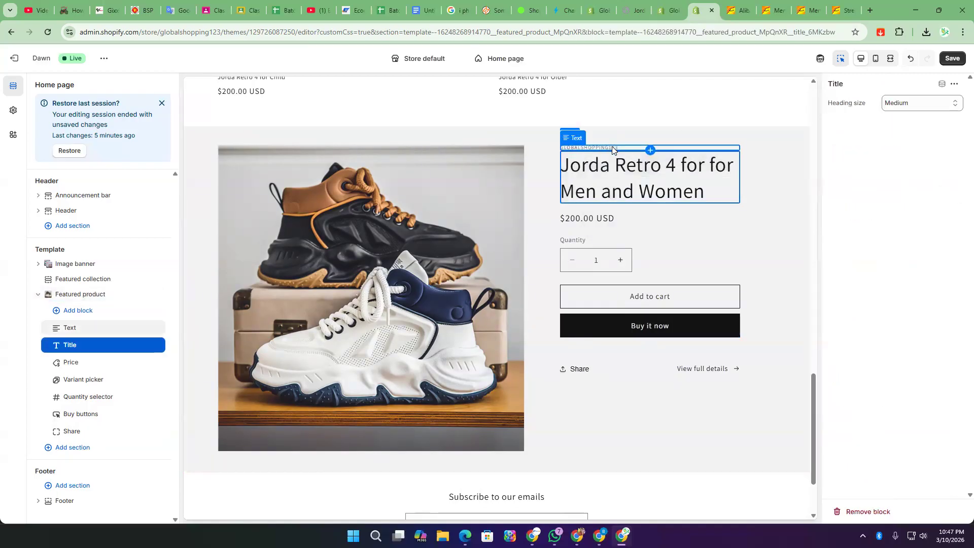
pyautogui.moveTo(54, 328); pyautogui.dragTo(51, 354)
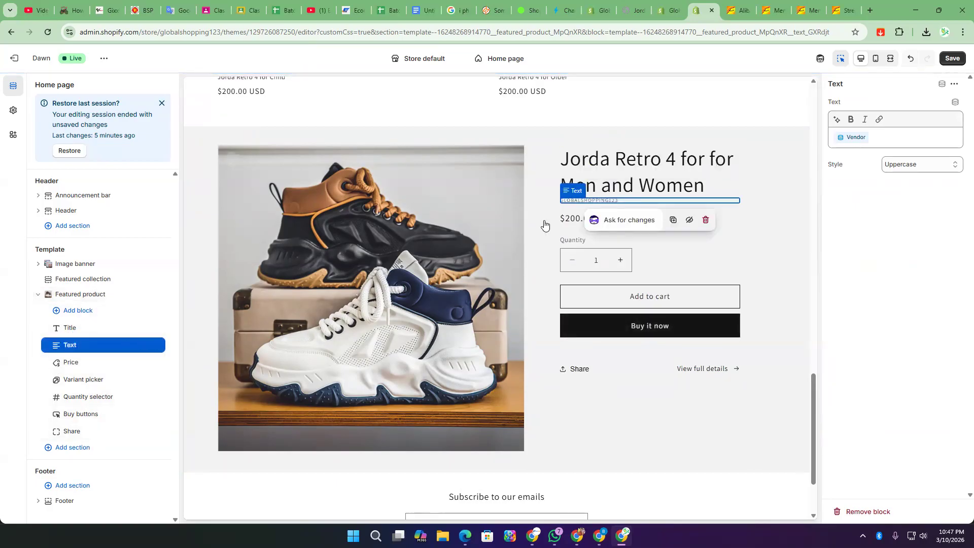
pyautogui.moveTo(49, 346); pyautogui.dragTo(52, 382)
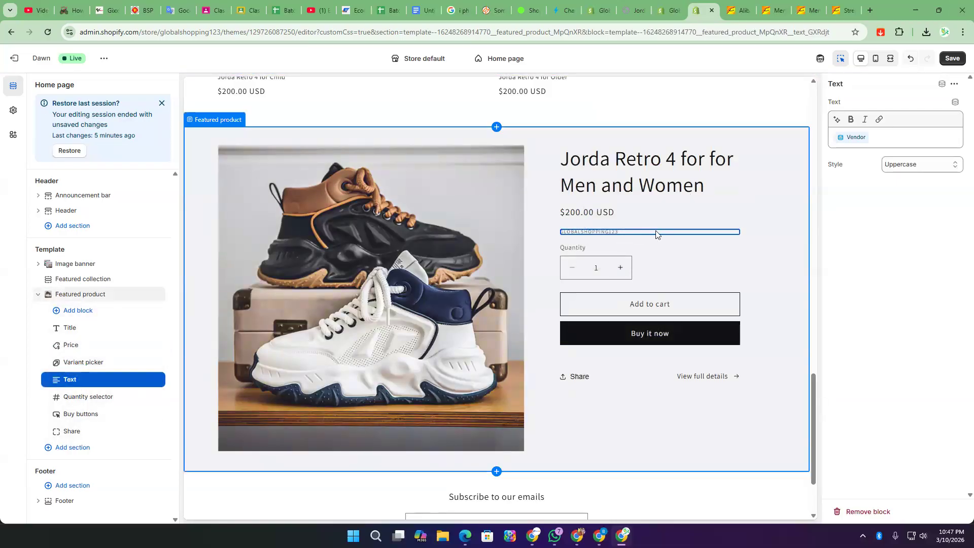
pyautogui.click(647, 231)
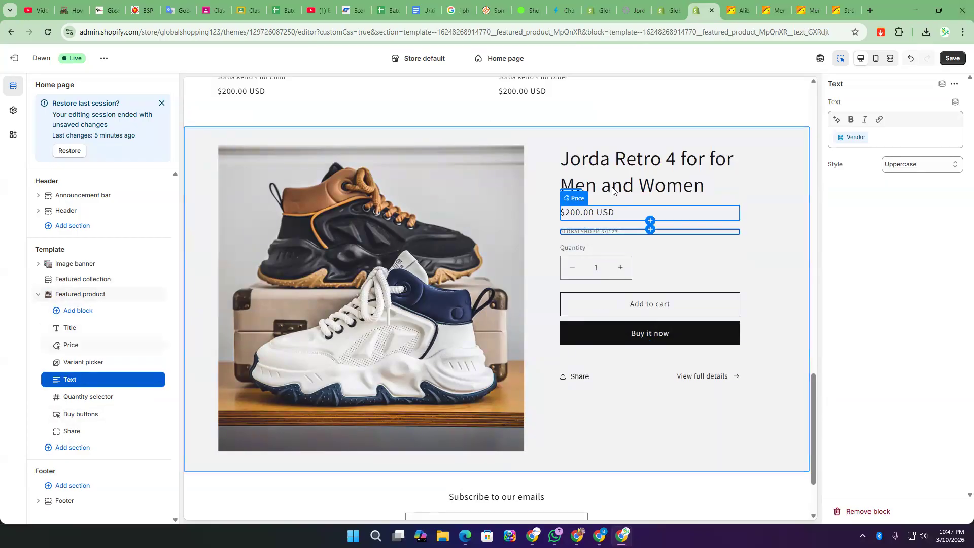
pyautogui.moveTo(53, 414)
pyautogui.mouseDown()
pyautogui.moveTo(53, 330)
pyautogui.moveTo(51, 418)
pyautogui.mouseUp()
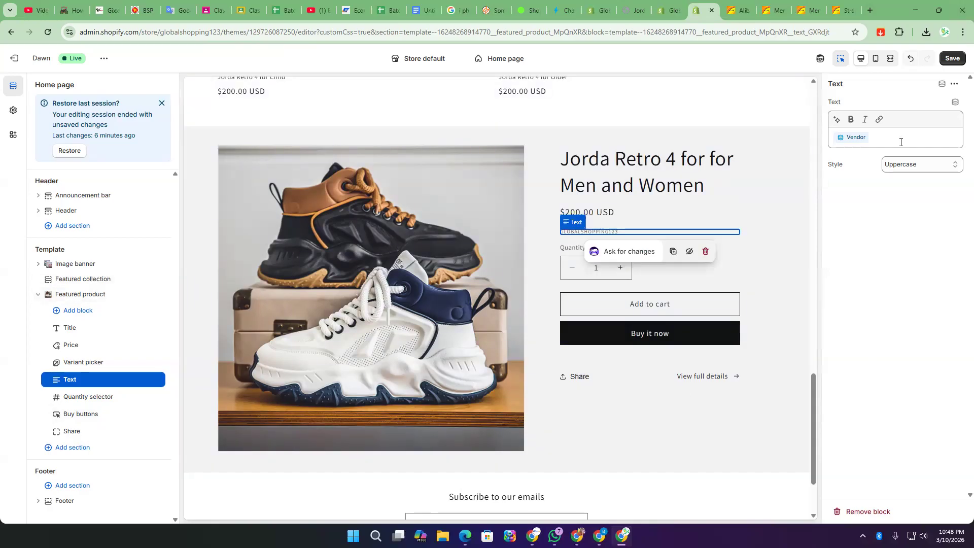
pyautogui.click(880, 141)
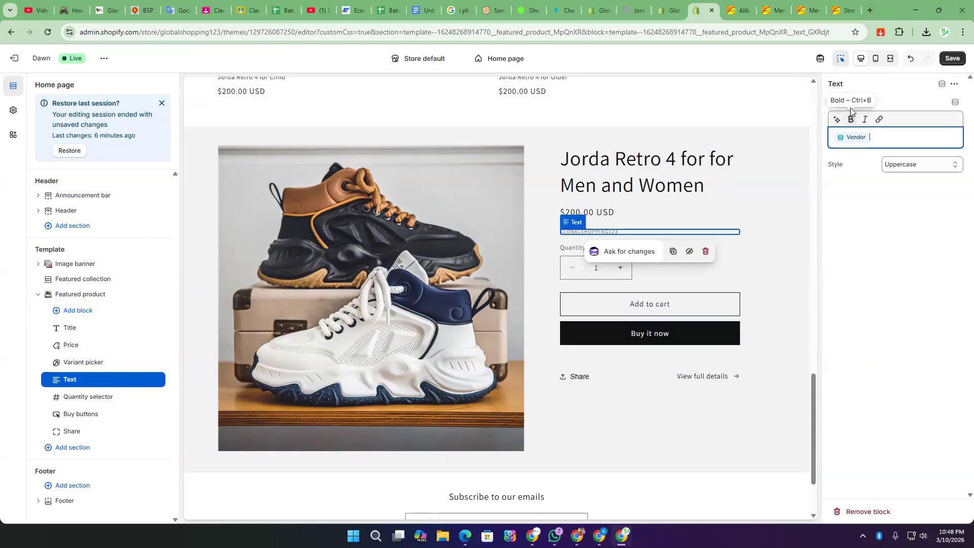
# - Set the Featured product section's media fit to Fill
pyautogui.click(79, 295)
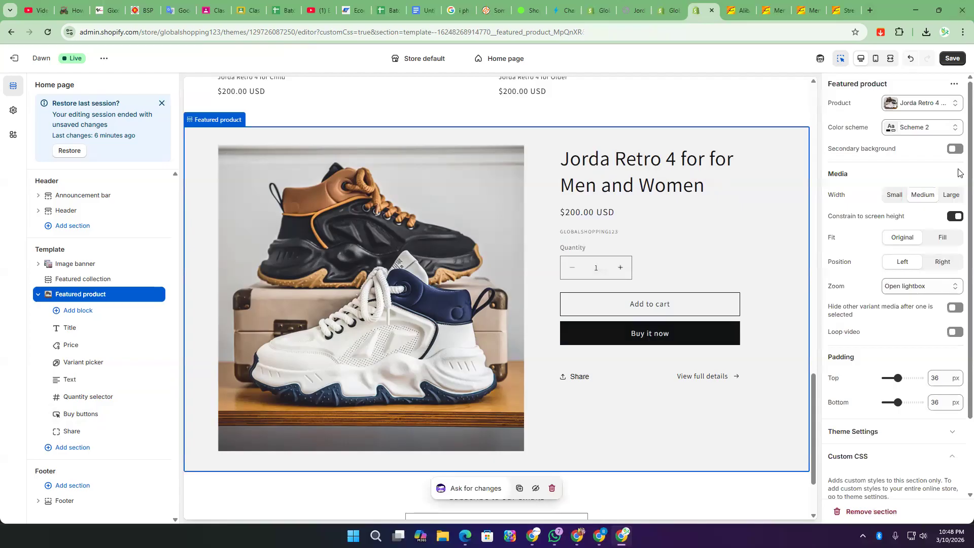
pyautogui.click(944, 239)
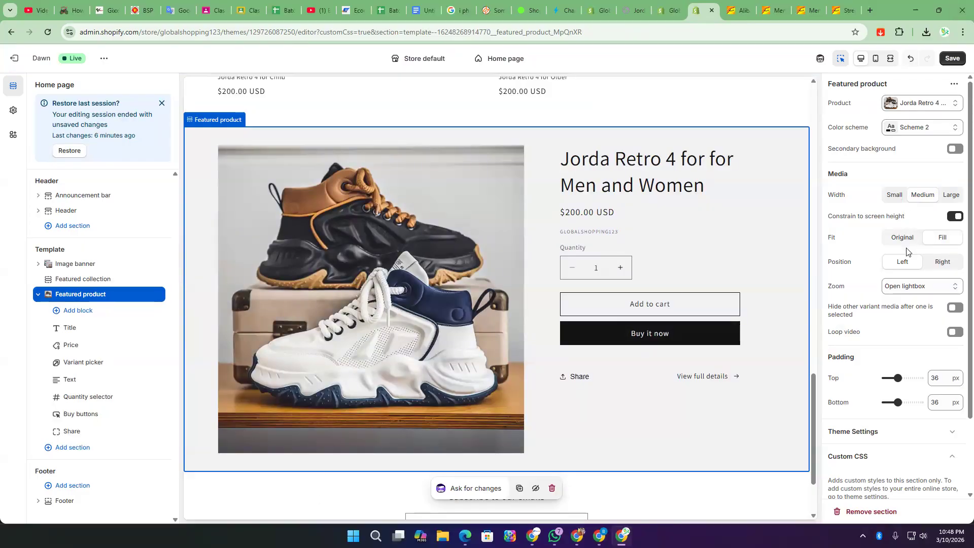
# - Try the Click and hover zoom option on the Featured product media, zooming the shoe image in and back out
pyautogui.click(911, 288)
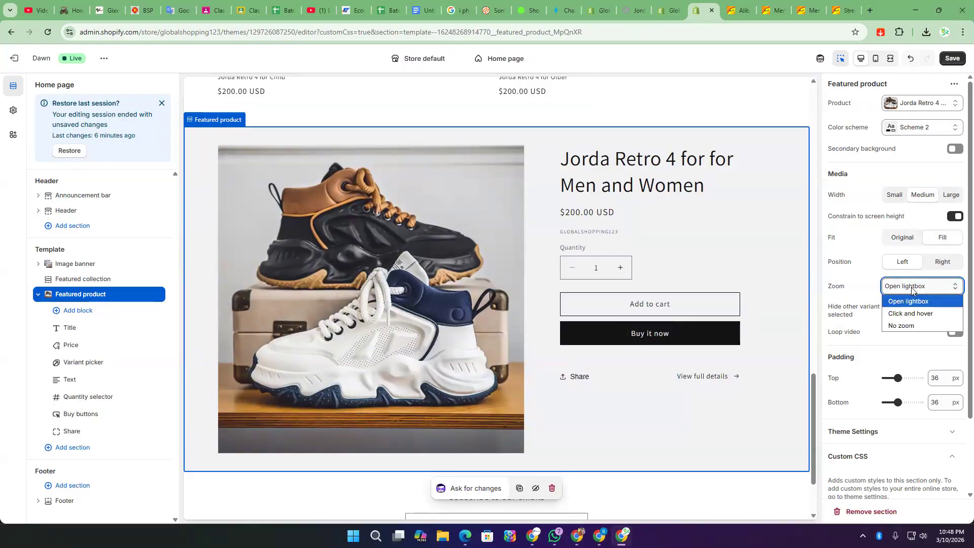
pyautogui.click(918, 315)
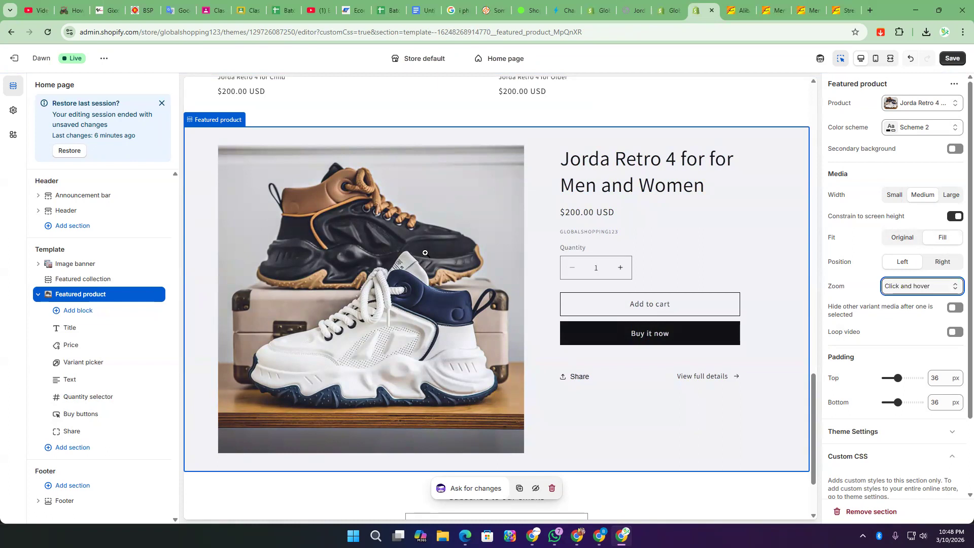
pyautogui.click(400, 242)
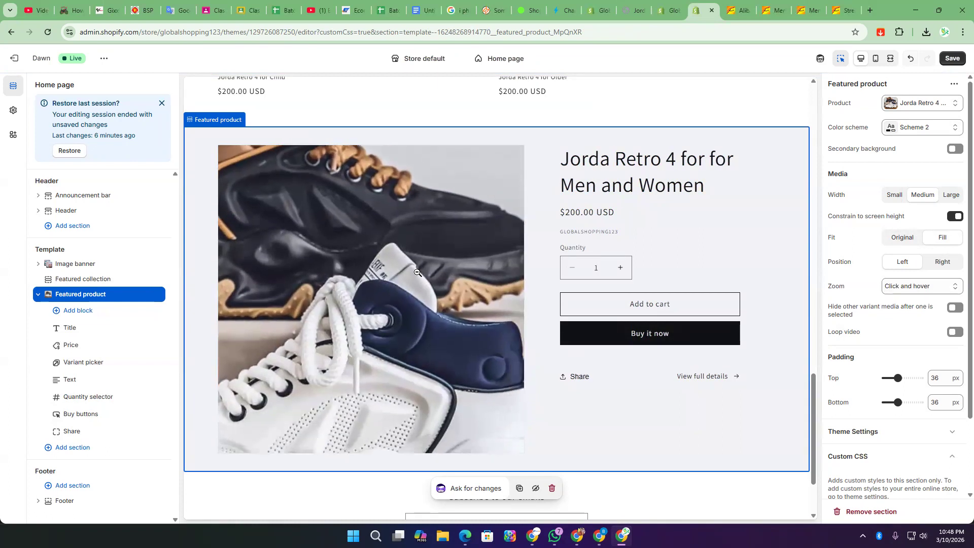
pyautogui.click(447, 279)
# - Try the No zoom option for the Featured product media, return it to Open lightbox and test the enlarged image view
pyautogui.click(922, 286)
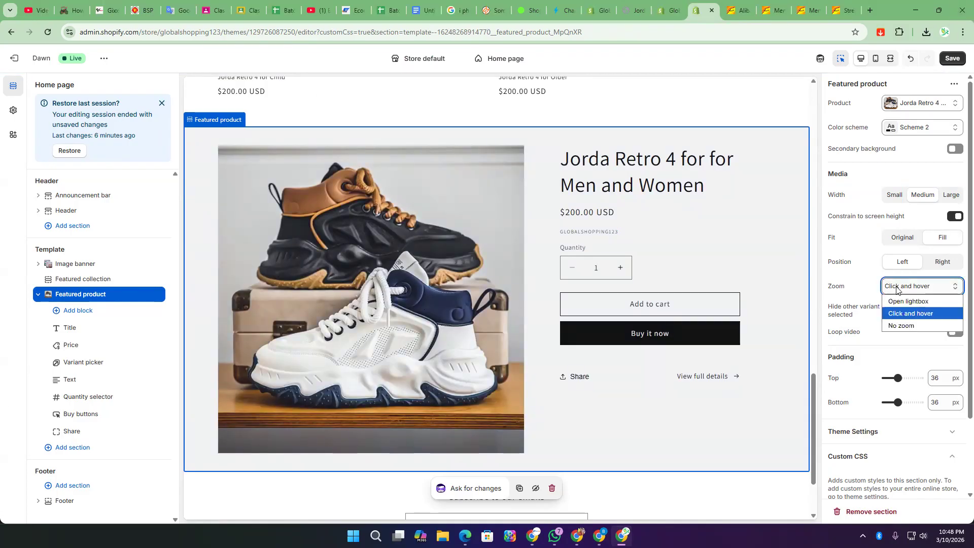
pyautogui.click(911, 327)
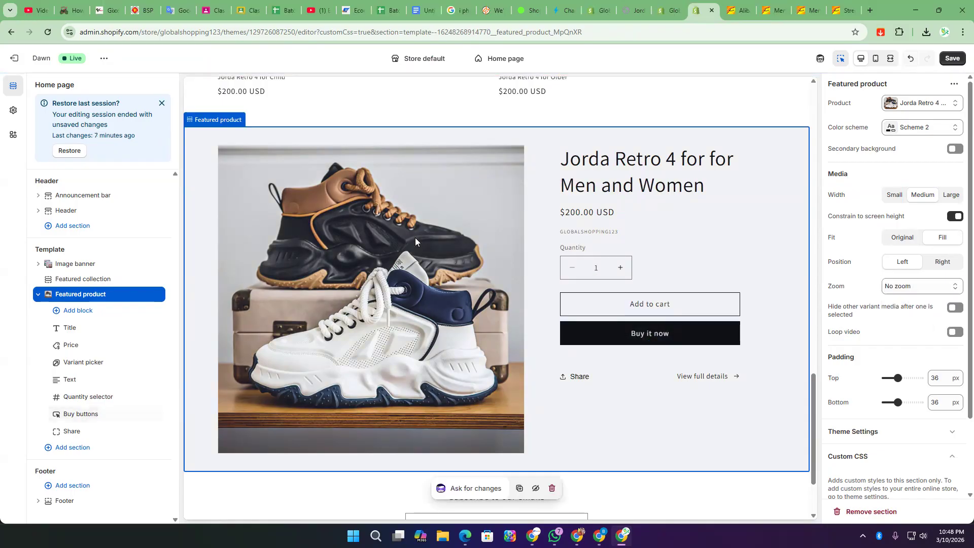
pyautogui.click(913, 286)
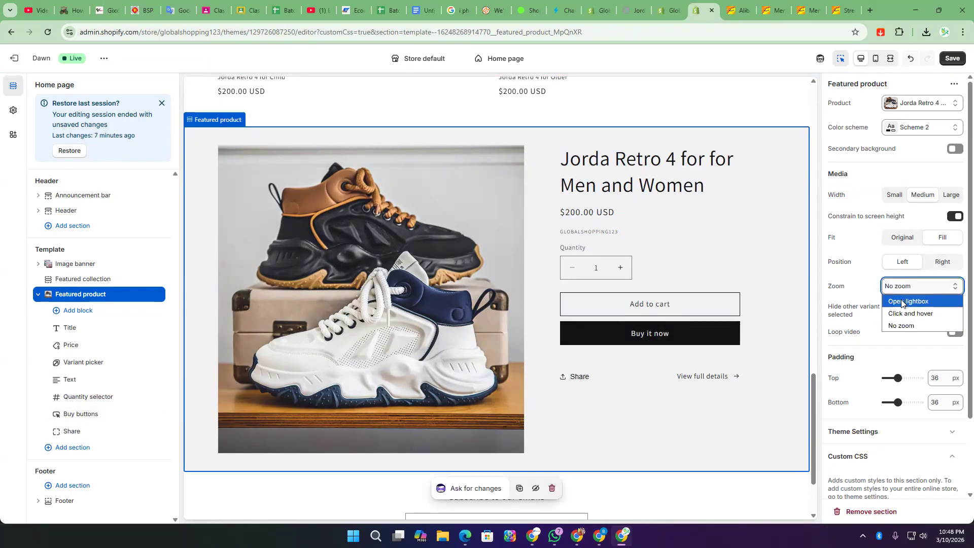
pyautogui.click(902, 301)
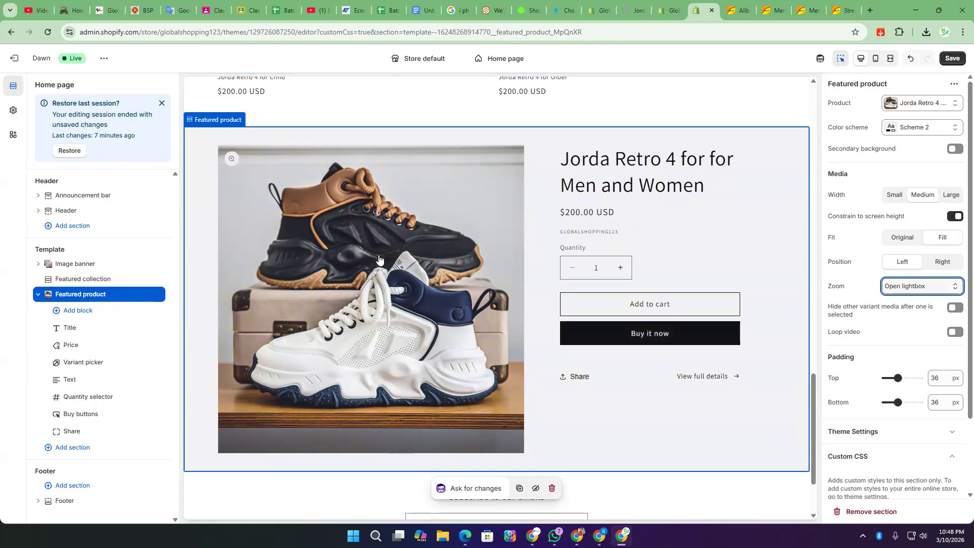
pyautogui.click(379, 255)
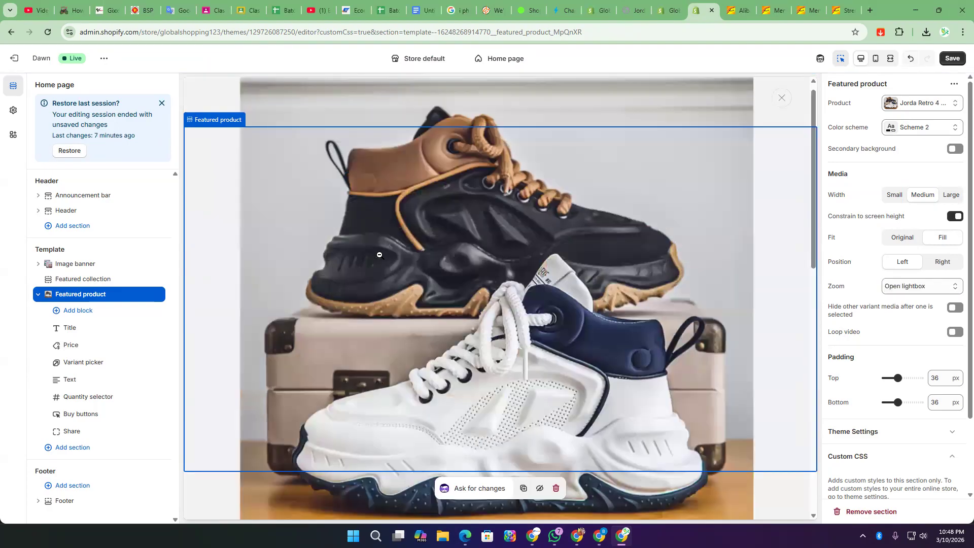
pyautogui.click(521, 277)
pyautogui.click(428, 298)
pyautogui.click(522, 269)
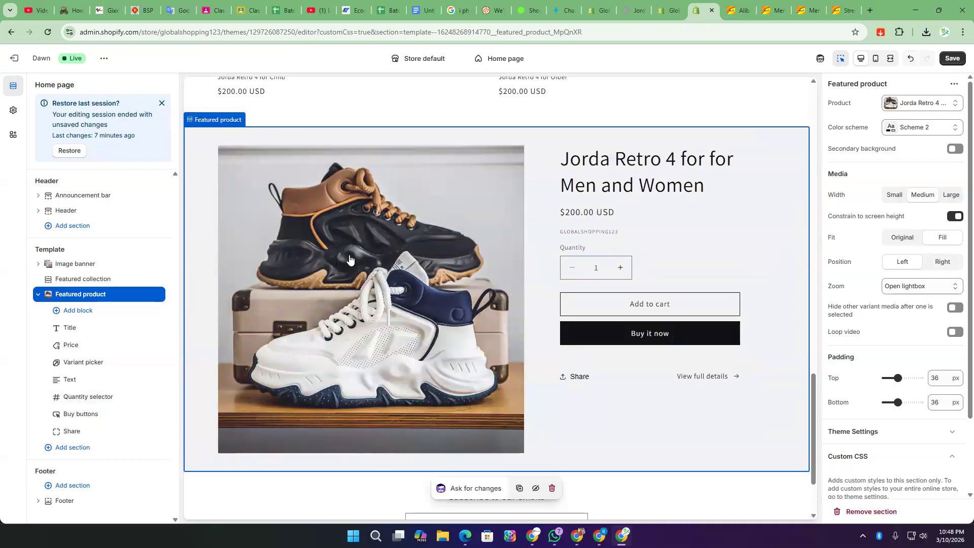
# - Try the Right media position for the Featured product twice, returning it to Left each time, and review the section
pyautogui.click(939, 265)
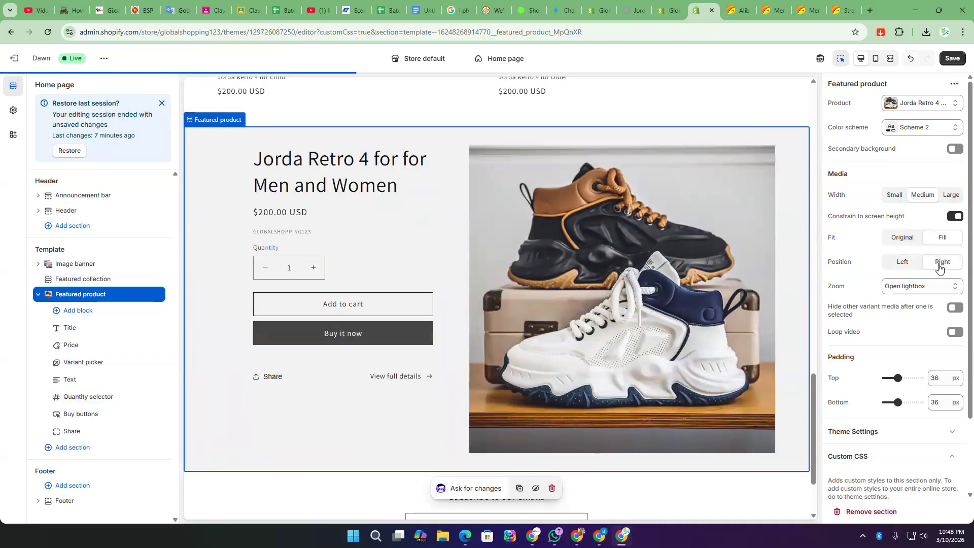
pyautogui.click(911, 262)
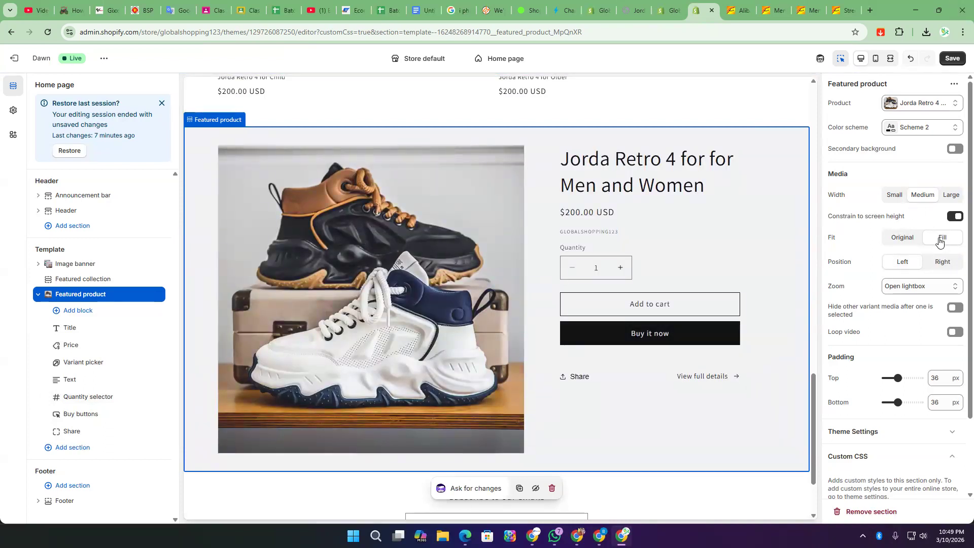
pyautogui.click(940, 262)
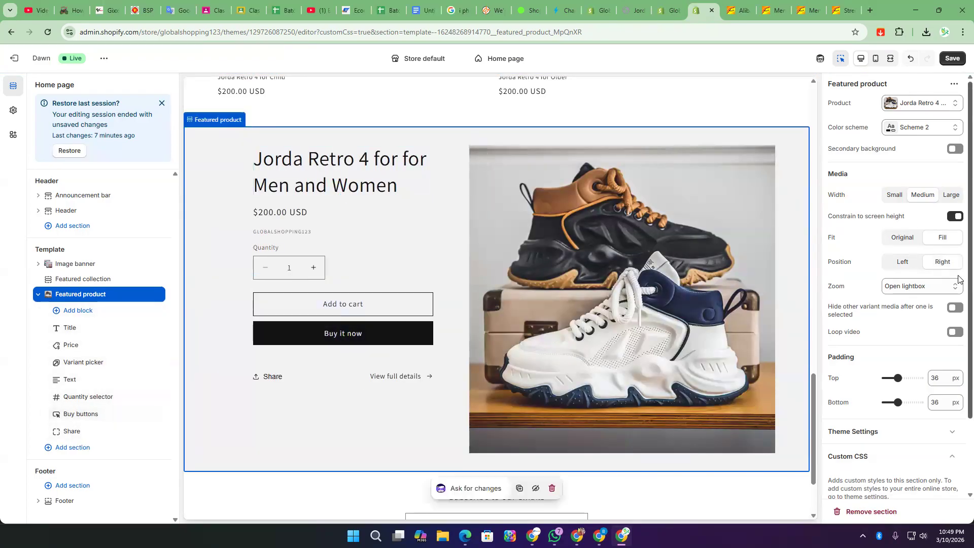
pyautogui.click(901, 263)
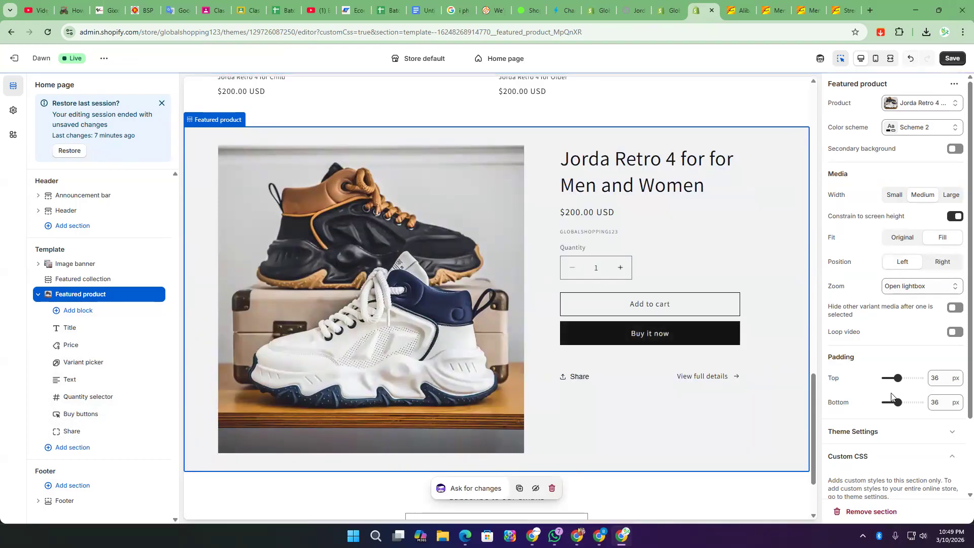
pyautogui.scroll(-3, 889, 374)
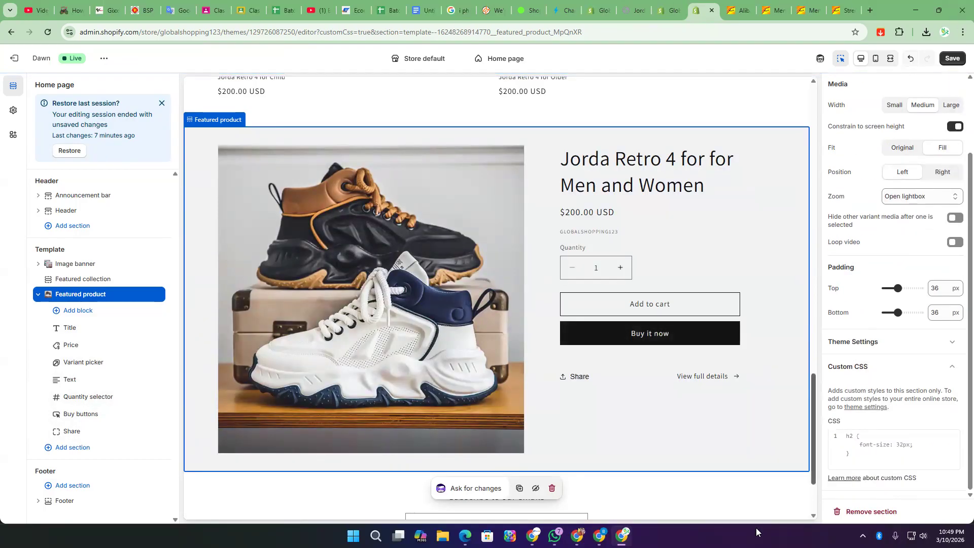
pyautogui.scroll(4, 598, 295)
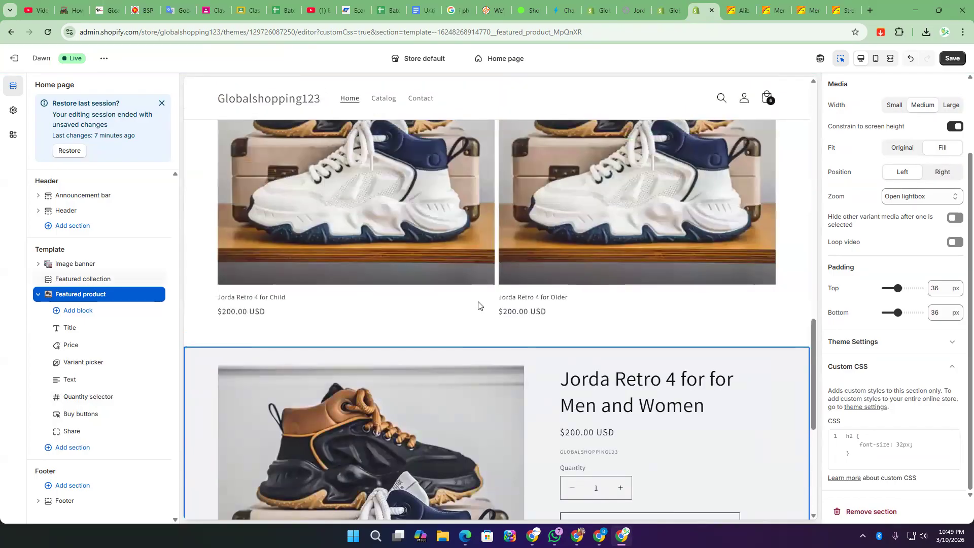
# - Try a 60 px bottom padding on the Featured product section and return it to 36 px
pyautogui.scroll(-4, 598, 319)
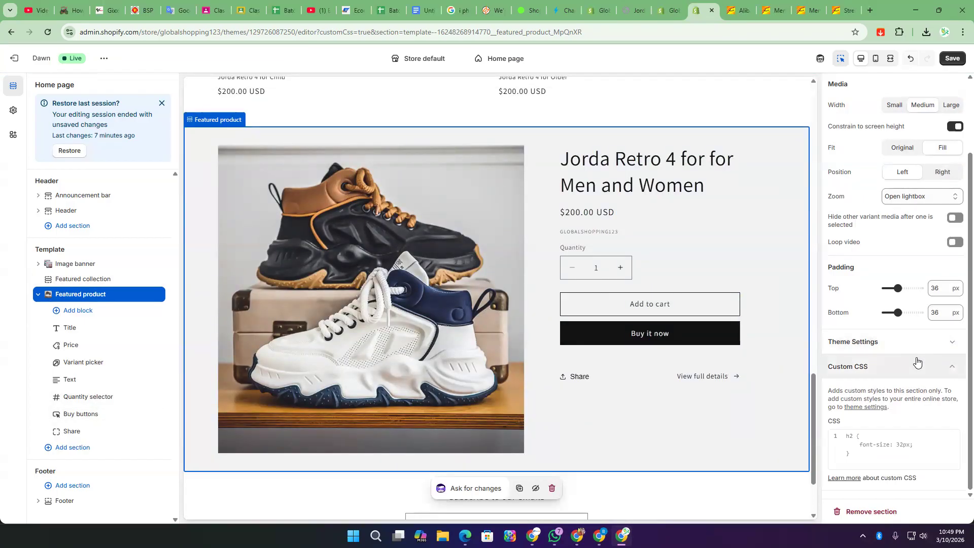
pyautogui.moveTo(898, 312); pyautogui.dragTo(905, 312)
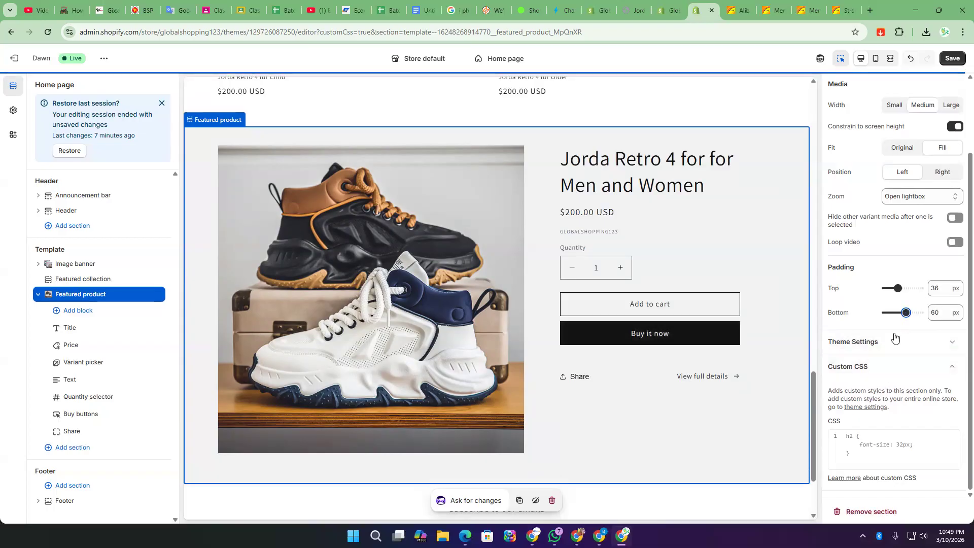
pyautogui.moveTo(907, 309); pyautogui.dragTo(897, 311)
# - Compare the Large and Medium media widths for the Featured product section, finally setting the width to Small
pyautogui.scroll(2, 905, 311)
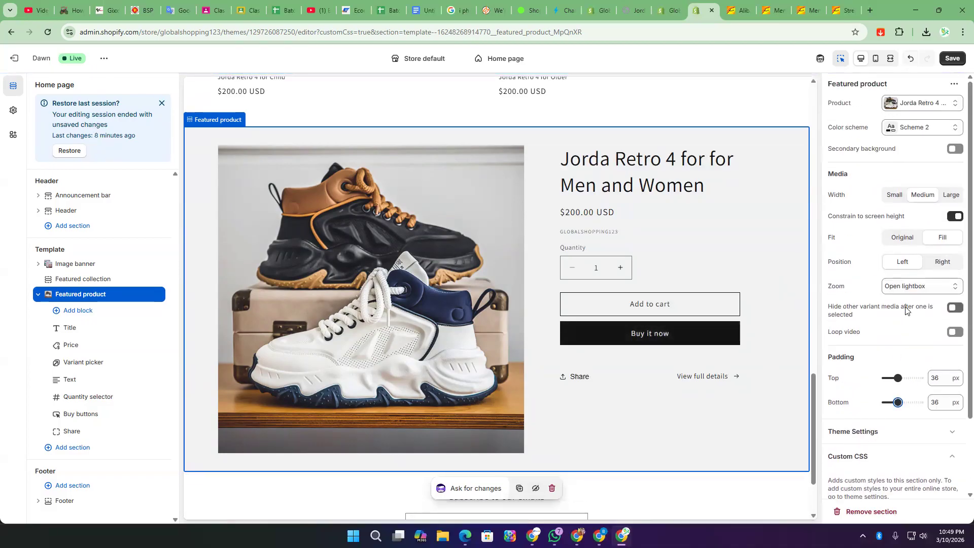
pyautogui.click(951, 196)
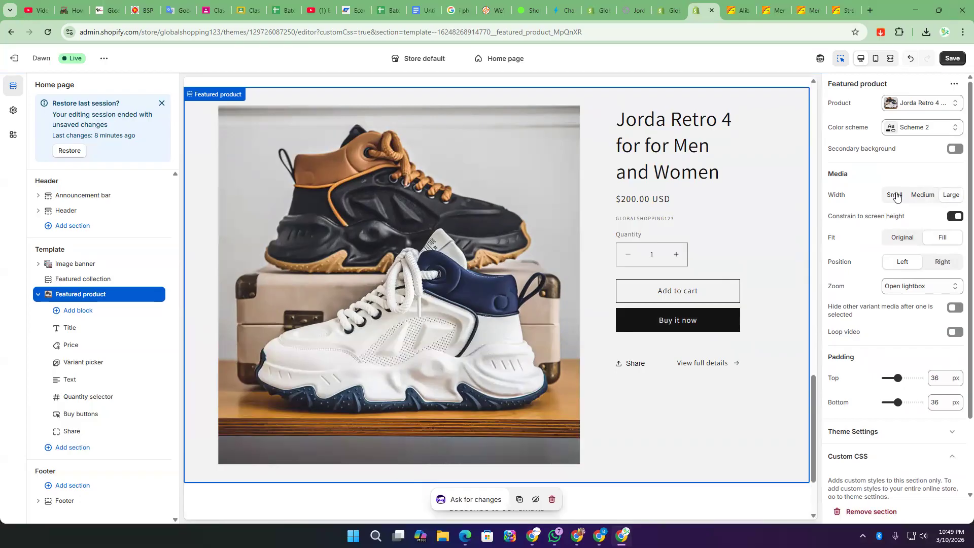
pyautogui.click(921, 196)
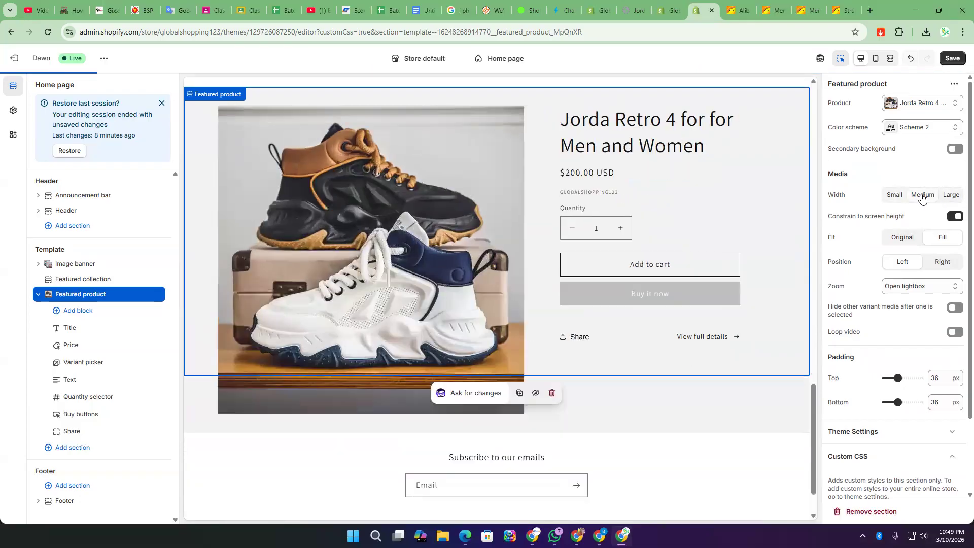
pyautogui.click(895, 199)
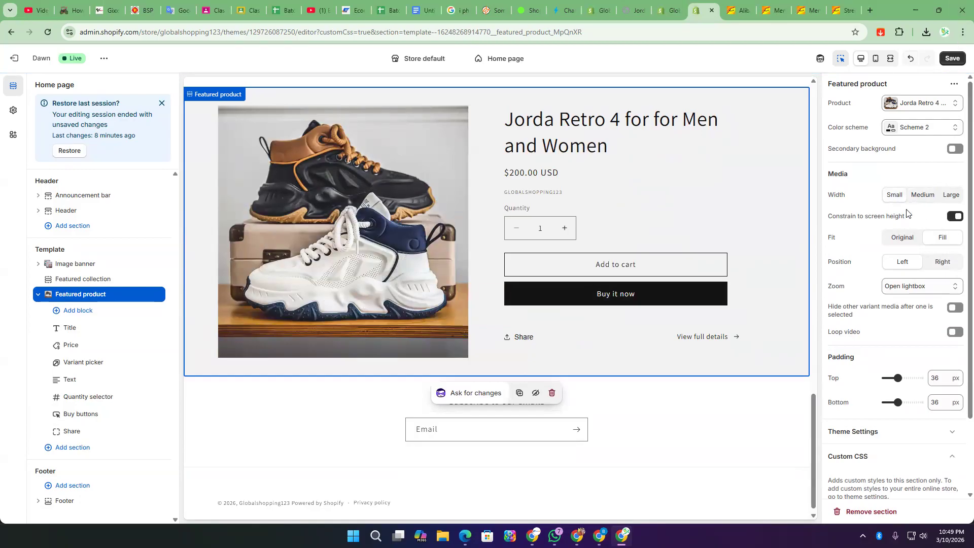
# - Try the secondary background on the Featured product section, turn it back off and save the theme changes
pyautogui.click(956, 148)
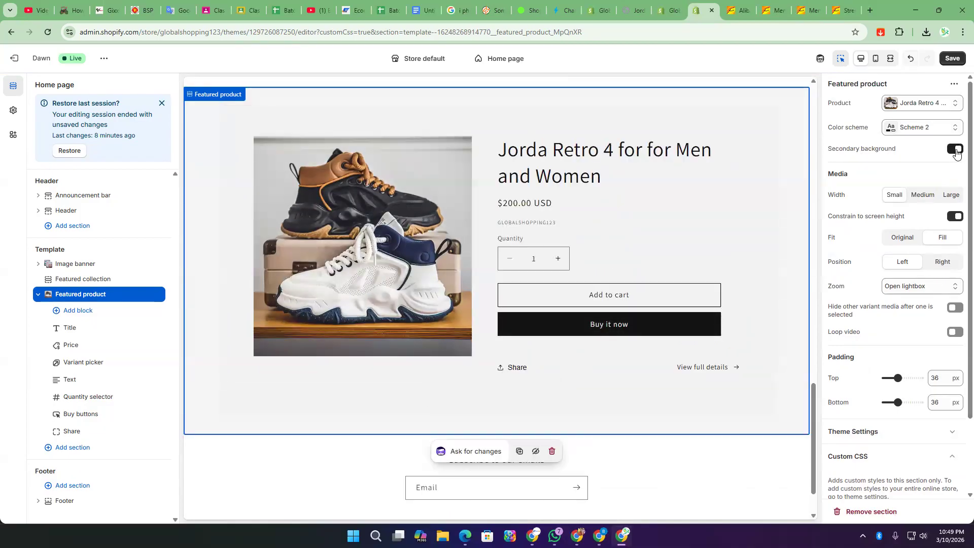
pyautogui.click(954, 149)
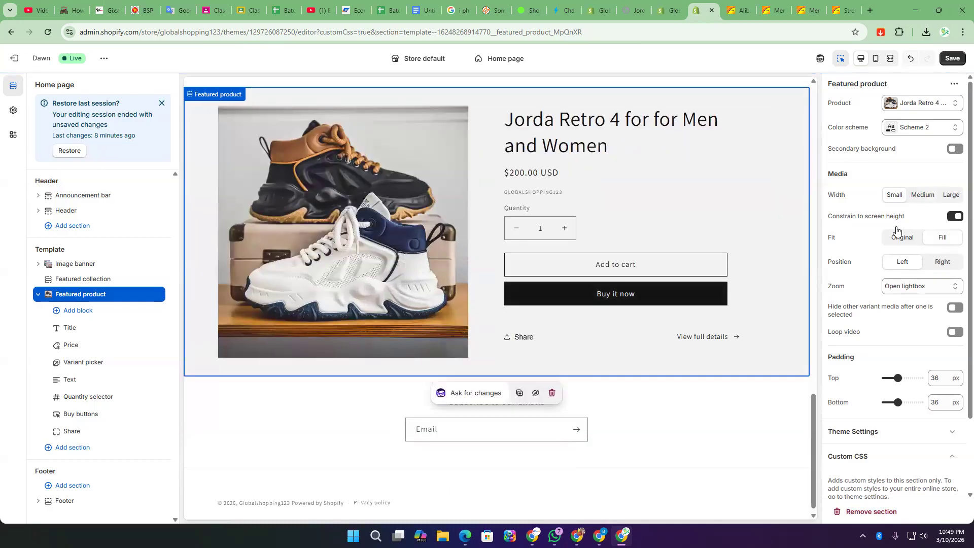
pyautogui.click(951, 60)
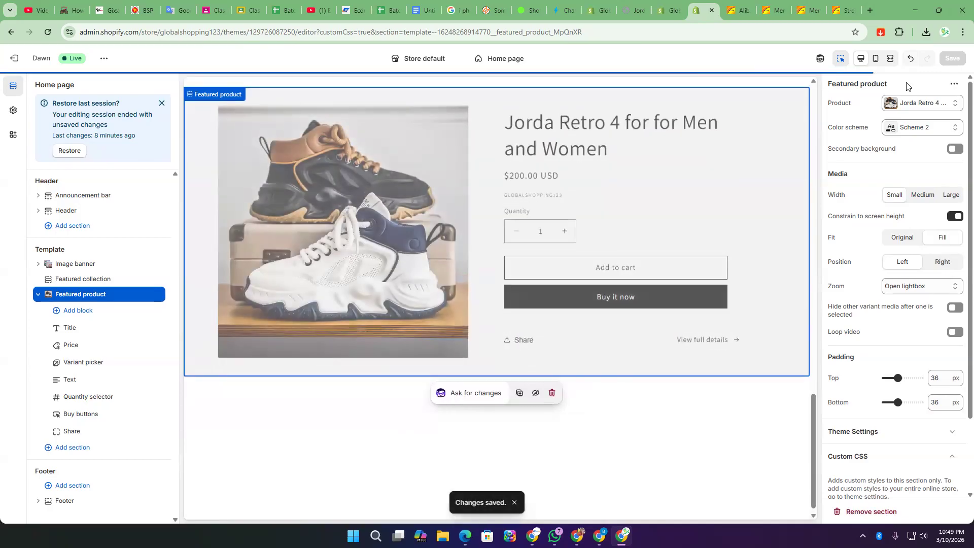
# - Review the home page preview from the Jordan 4 heading and product grid down to the Featured product section
pyautogui.scroll(10, 368, 343)
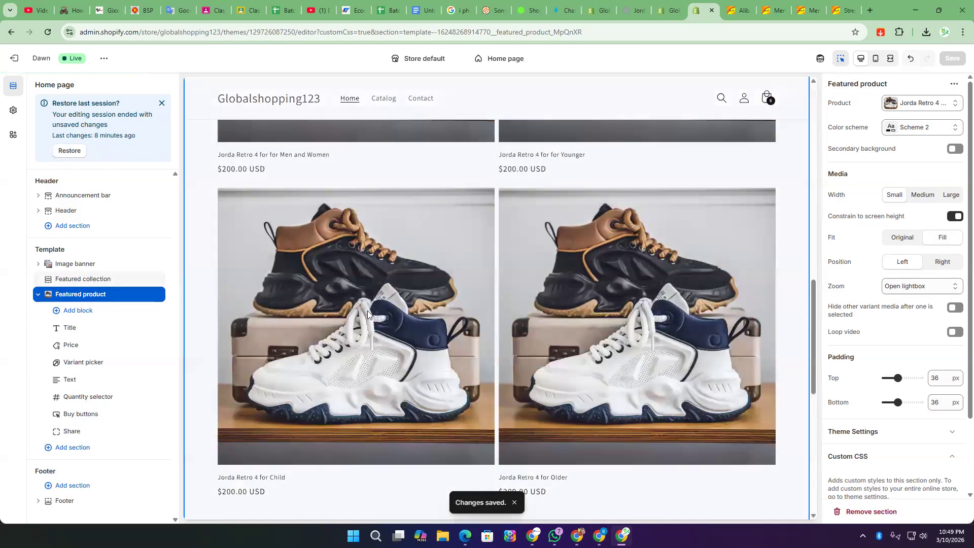
pyautogui.scroll(3, 368, 343)
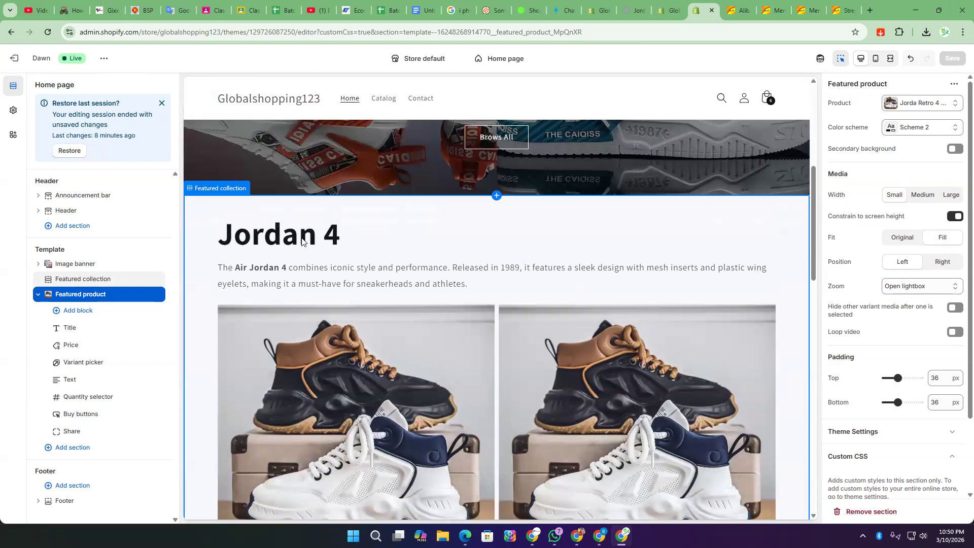
pyautogui.scroll(-9, 388, 242)
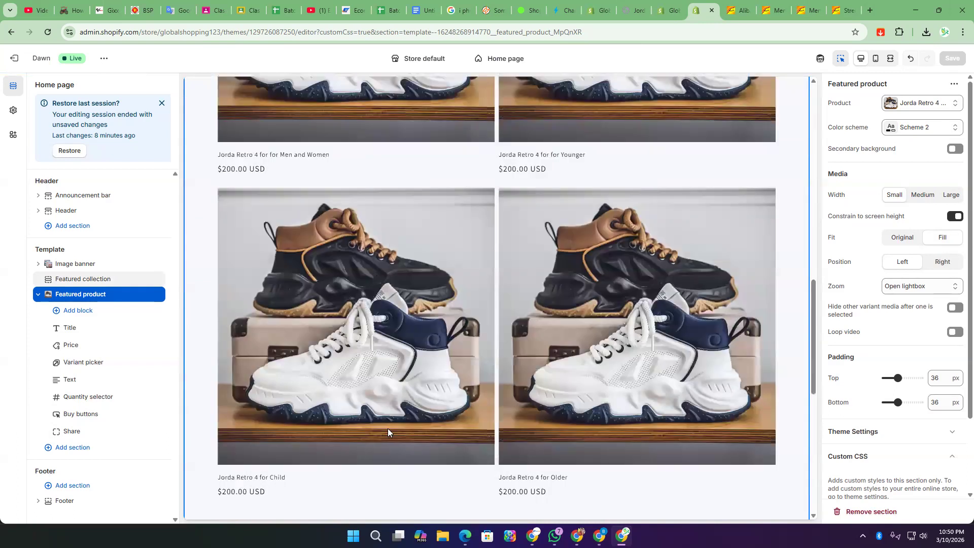
pyautogui.scroll(-5, 403, 445)
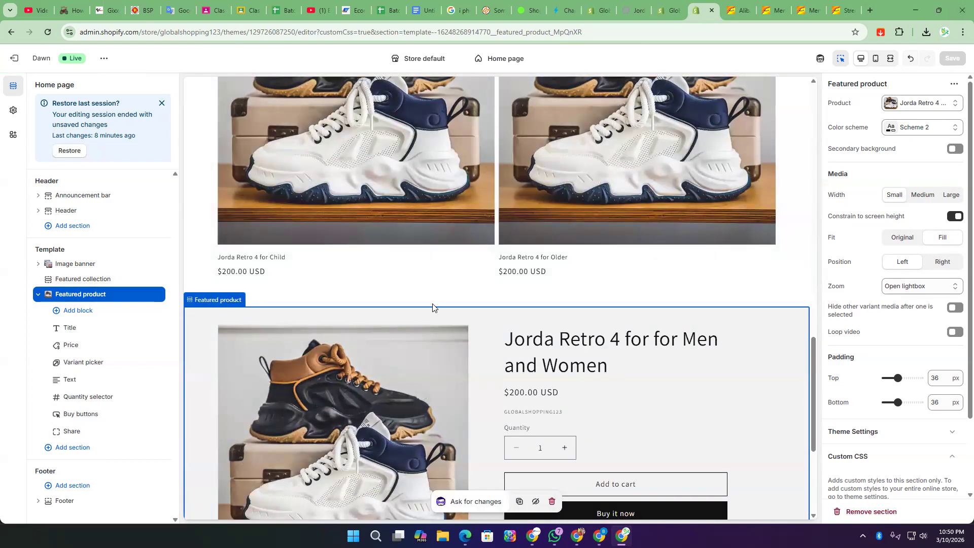
pyautogui.scroll(-4, 430, 307)
pyautogui.moveTo(482, 401)
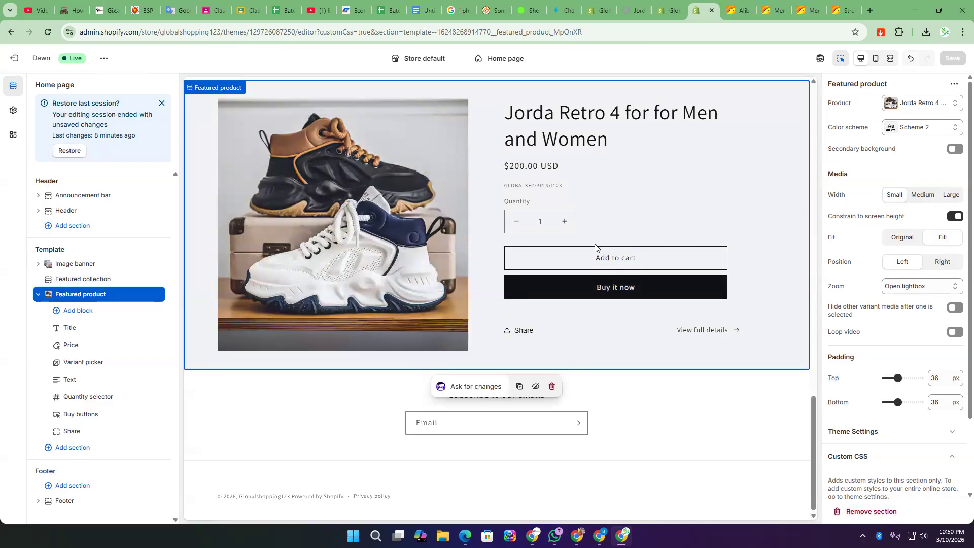
# - Move the Featured product section directly below the Image banner, collapse its block list and save the new section order
pyautogui.scroll(4, 595, 248)
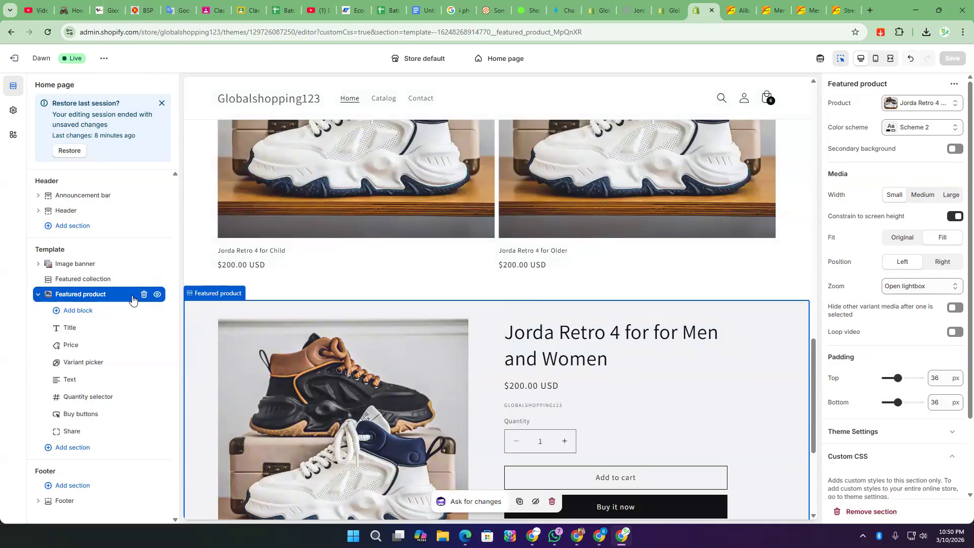
pyautogui.moveTo(49, 297); pyautogui.dragTo(51, 326)
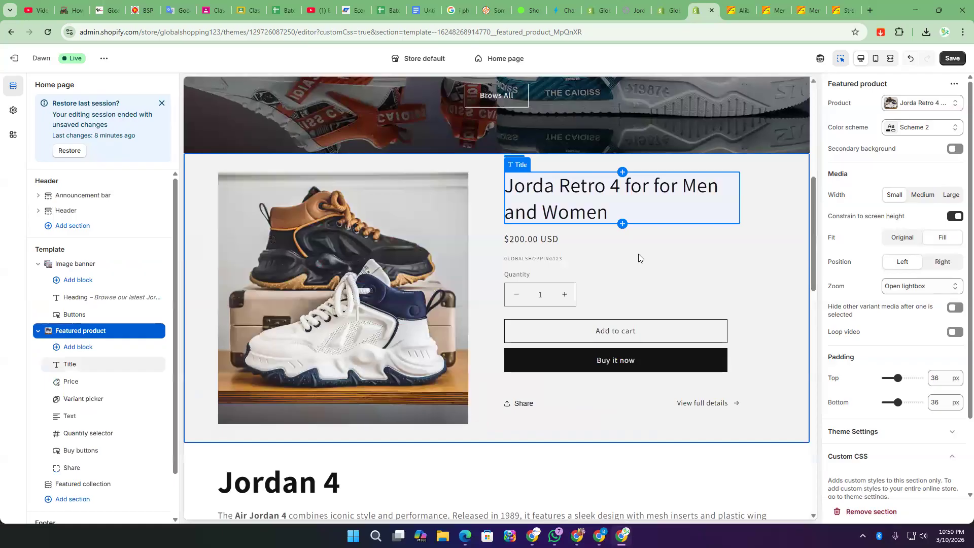
pyautogui.click(38, 330)
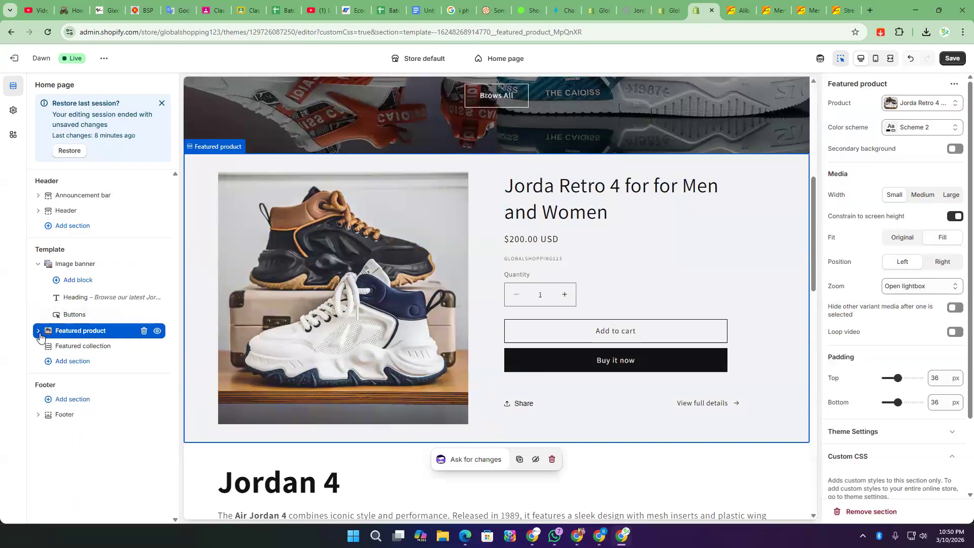
pyautogui.click(957, 59)
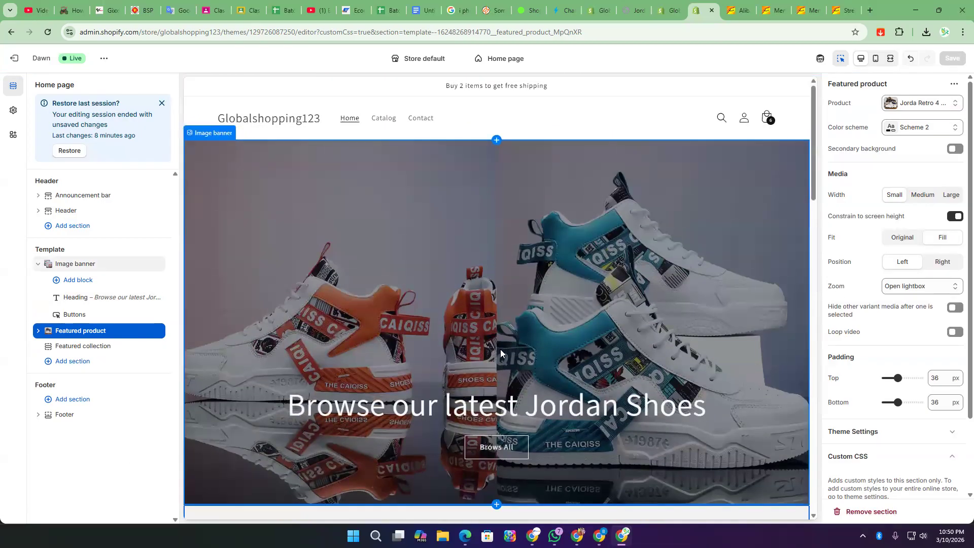
# - Review the home page preview from the image banner down through the featured product and Jordan 4 collection
pyautogui.click(539, 254)
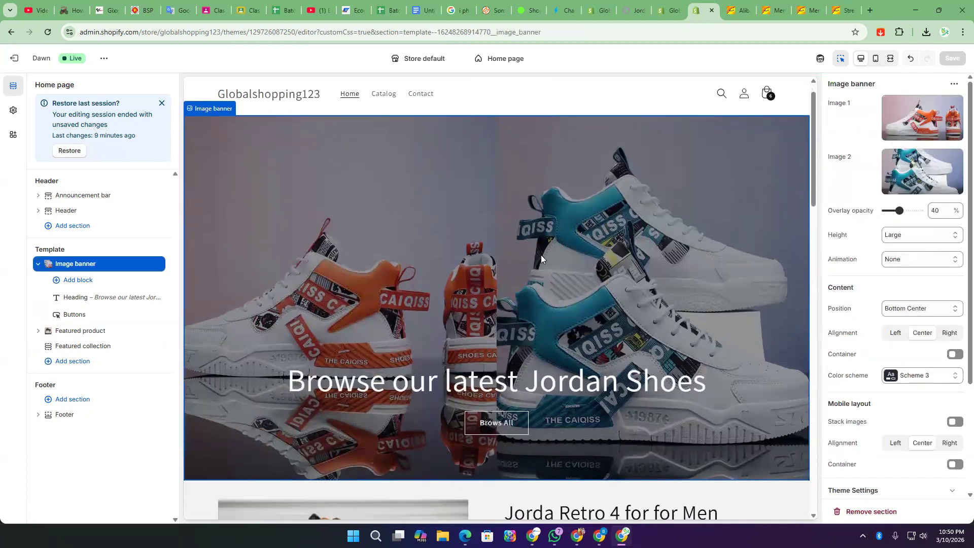
pyautogui.scroll(-8, 539, 311)
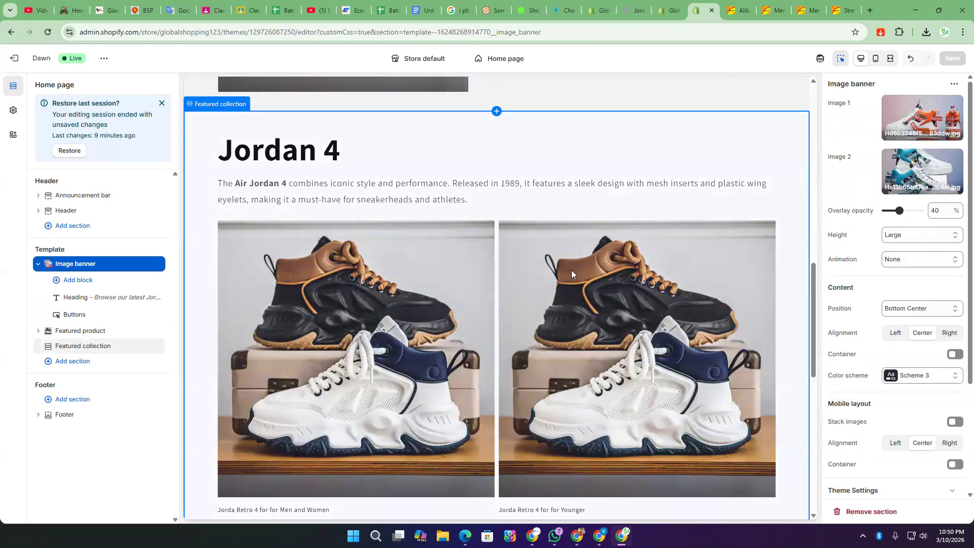
pyautogui.scroll(-8, 529, 276)
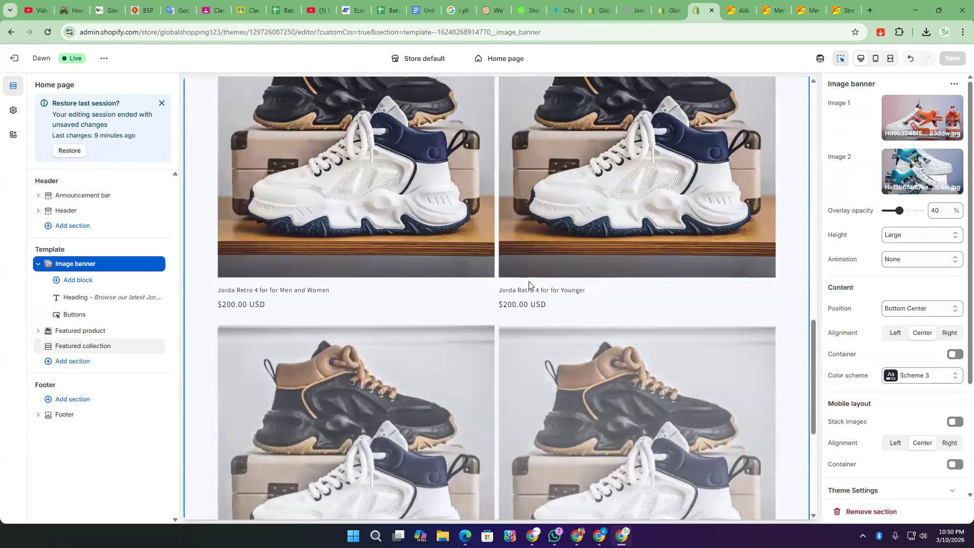
# - Collapse the Image banner and Featured product block lists and add an Image with text section below the Featured collection
pyautogui.click(38, 330)
pyautogui.click(38, 264)
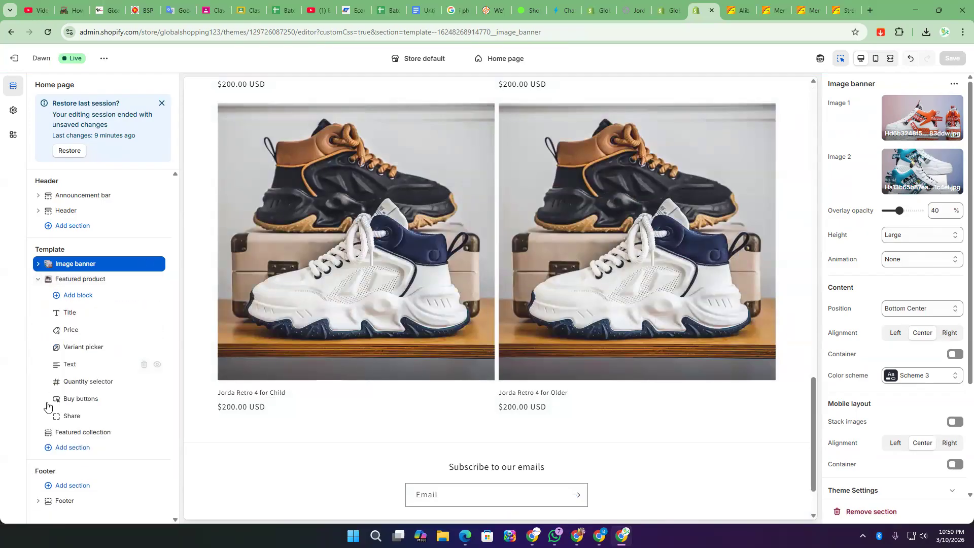
pyautogui.click(38, 279)
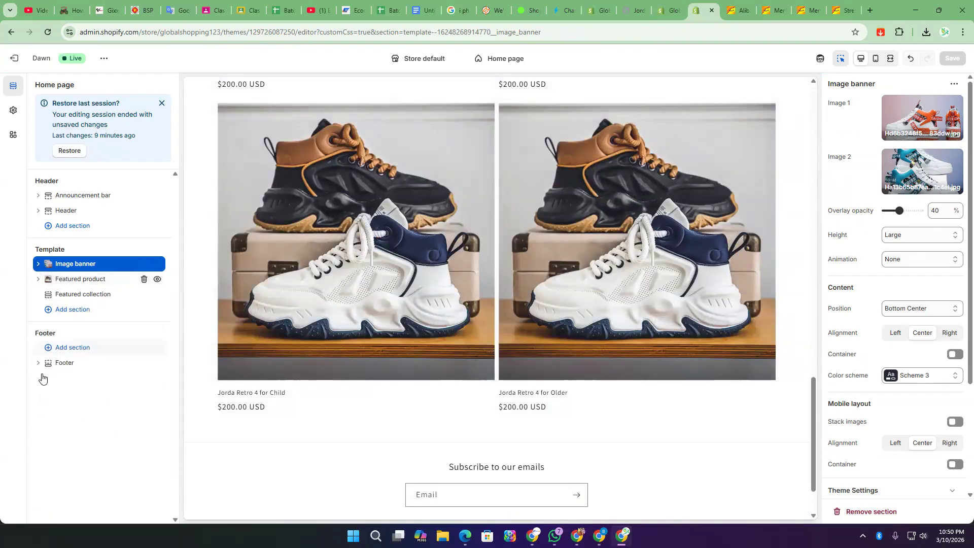
pyautogui.click(71, 309)
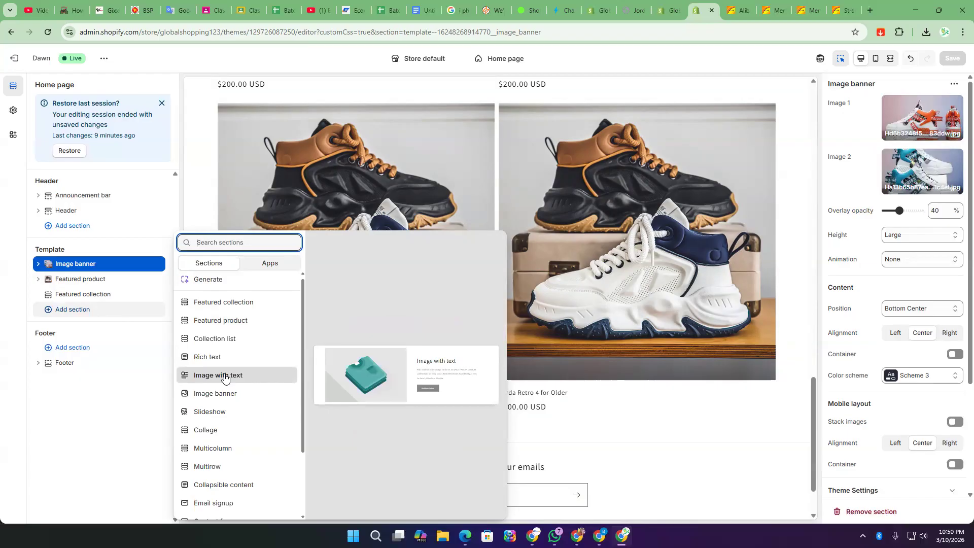
pyautogui.press('Escape')
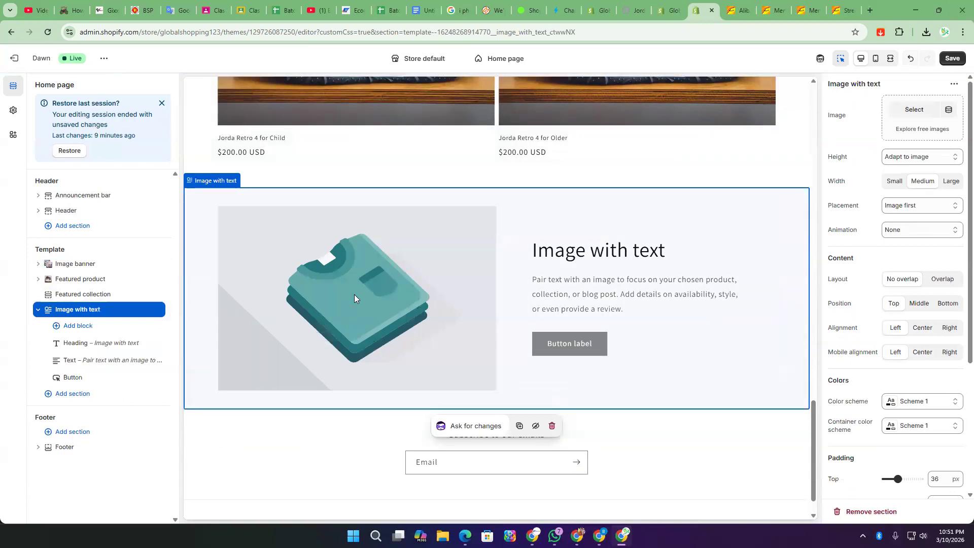
# - Set the Image with text section's image to the orange-and-white shoe photo from the store's files
pyautogui.click(914, 110)
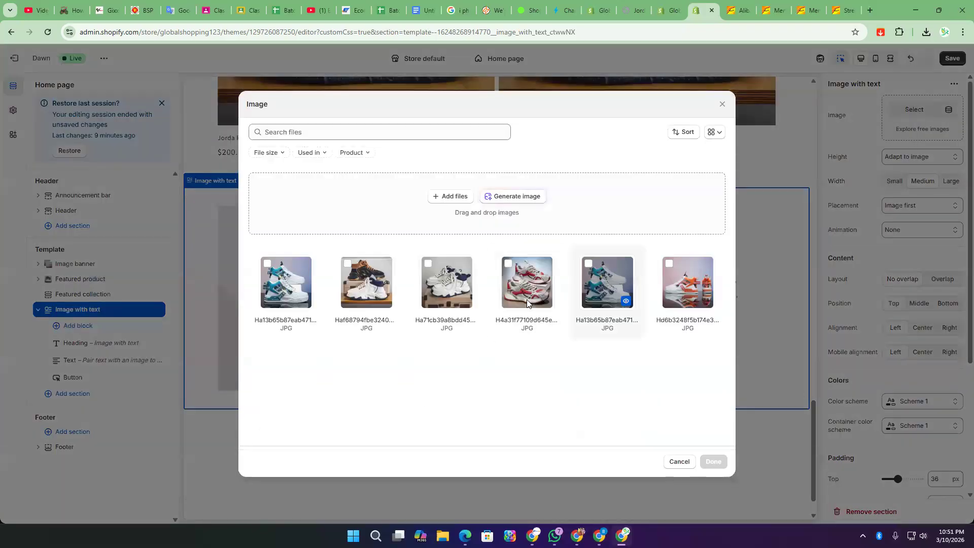
pyautogui.click(690, 289)
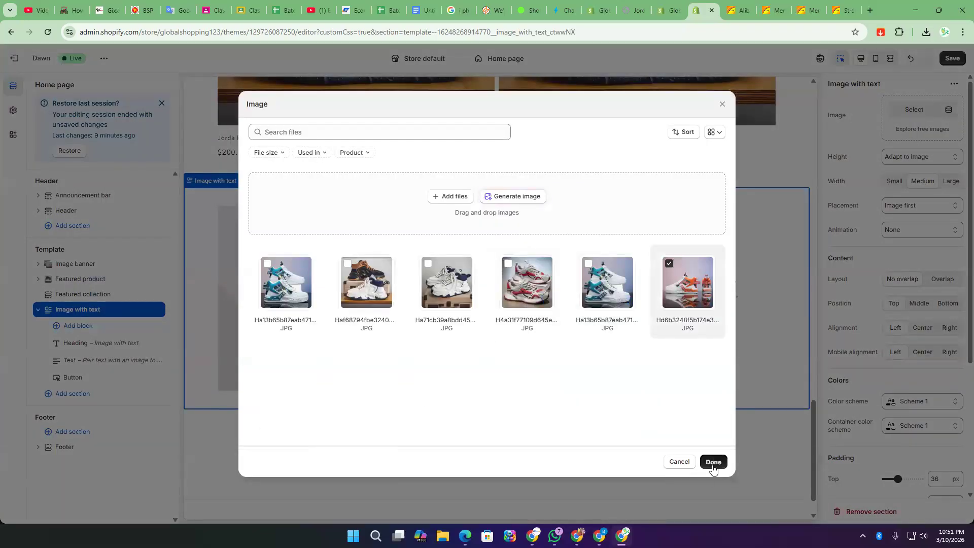
pyautogui.click(711, 462)
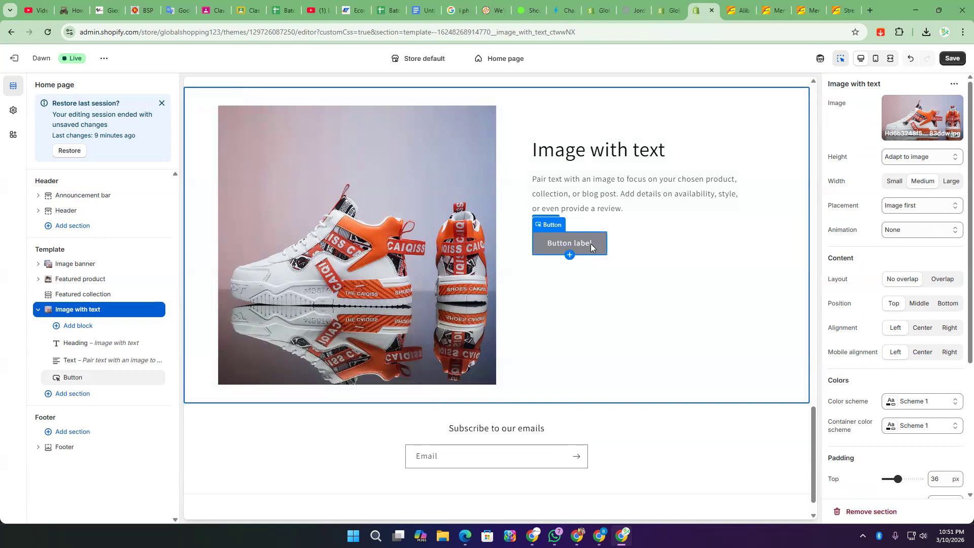
# - Change the heading of the Image with text section to "About Our Brand"
pyautogui.click(610, 153)
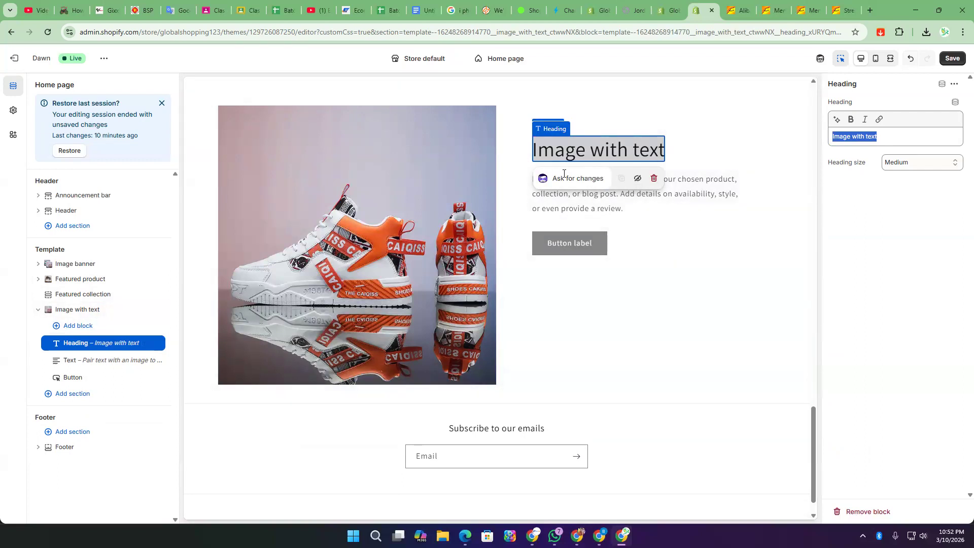
pyautogui.tripleClick(894, 133)
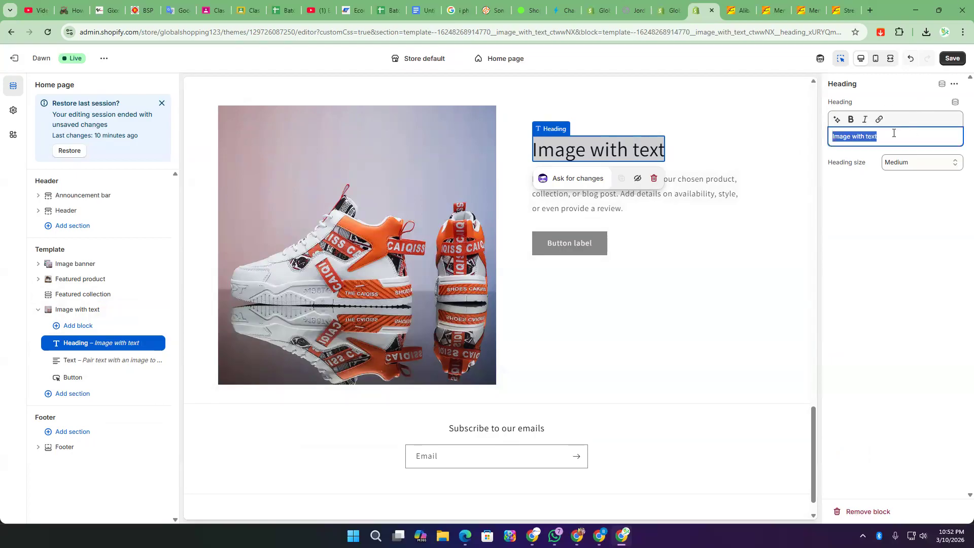
pyautogui.write('About O')
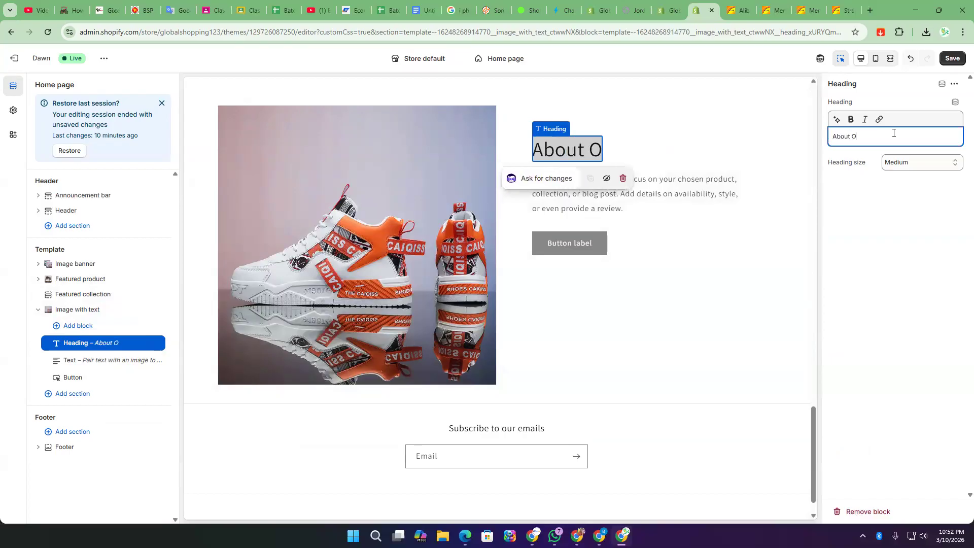
pyautogui.write('ur Brand')
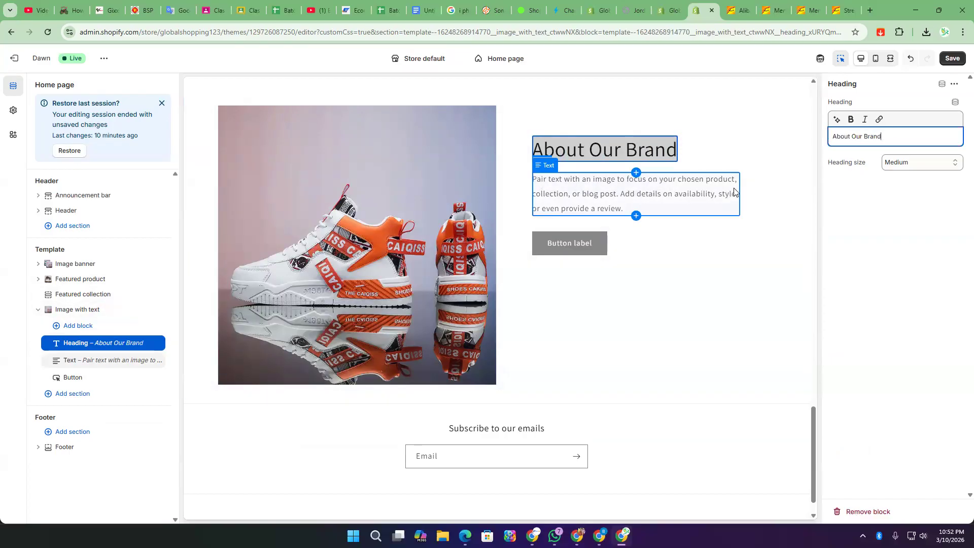
# - Switch to ChatGPT and ask it to "write about our brand content in 400 charecters"
pyautogui.moveTo(894, 137); pyautogui.dragTo(831, 136)
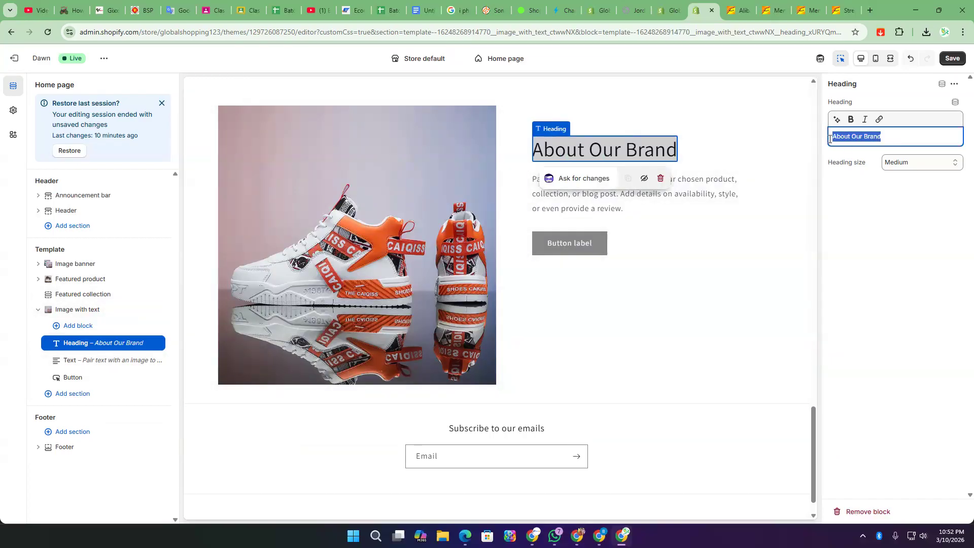
pyautogui.click(600, 536)
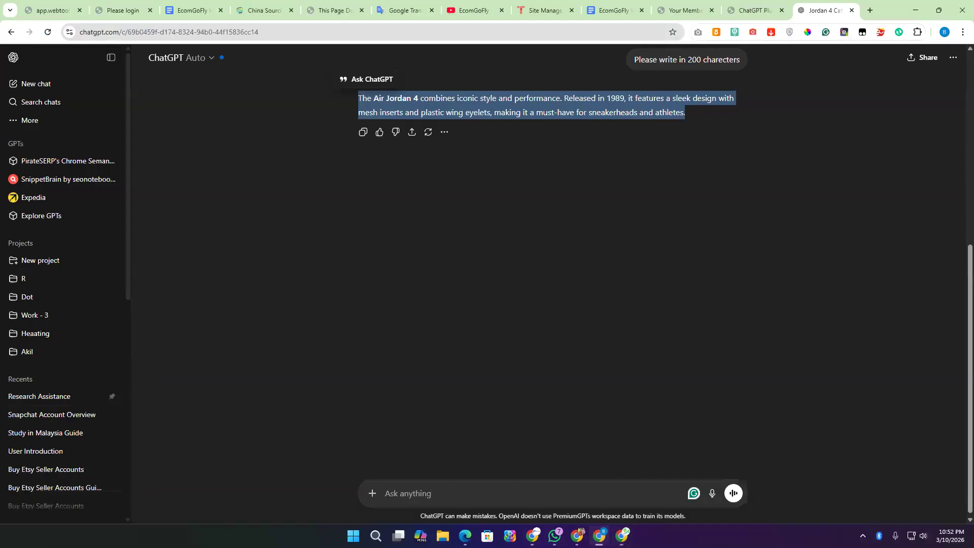
pyautogui.click(491, 484)
pyautogui.write('w')
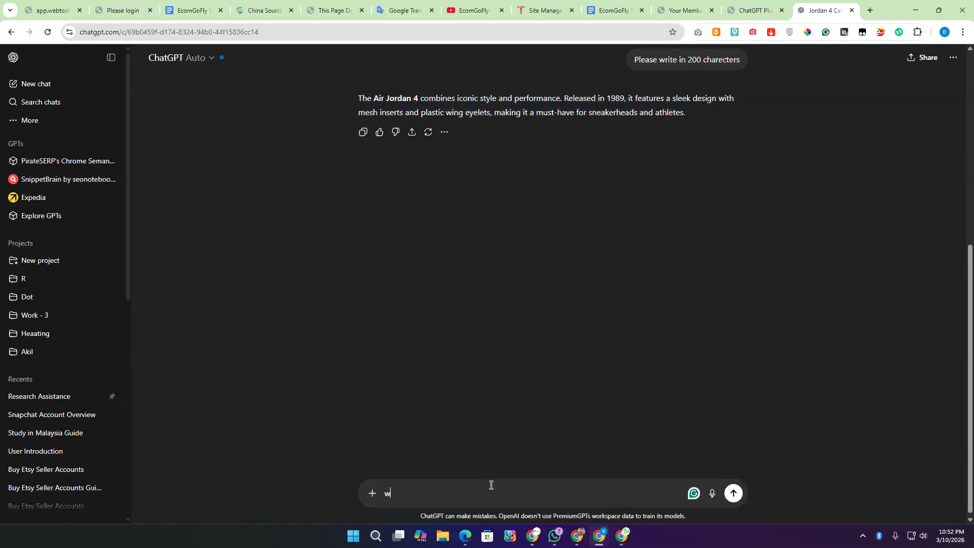
pyautogui.write('rite')
pyautogui.write(' 400')
pyautogui.write(' char')
pyautogui.press('BackSpace')
pyautogui.press('BackSpace')
pyautogui.press('BackSpace')
pyautogui.press('BackSpace')
pyautogui.press('BackSpace')
pyautogui.write('about our brand con')
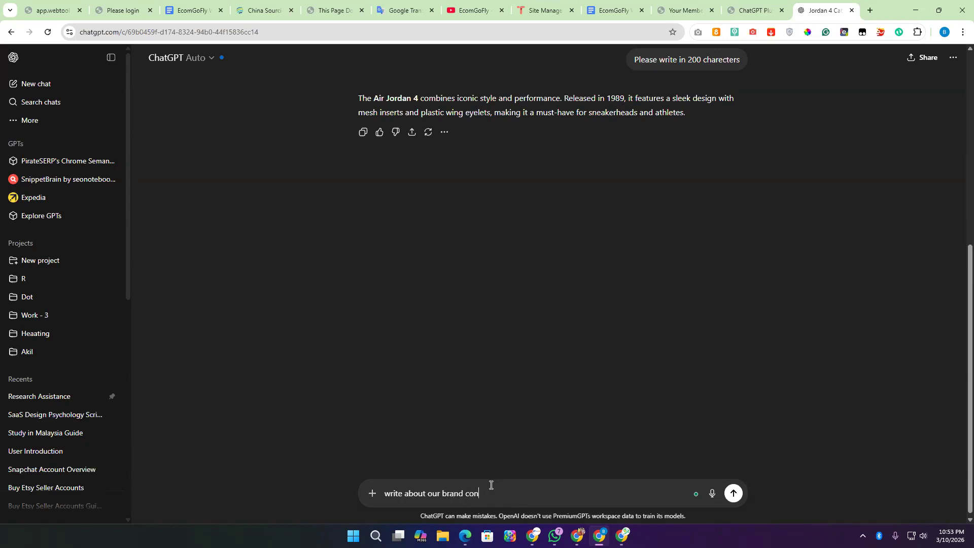
pyautogui.write('tent in 400 charecters')
pyautogui.press('Return')
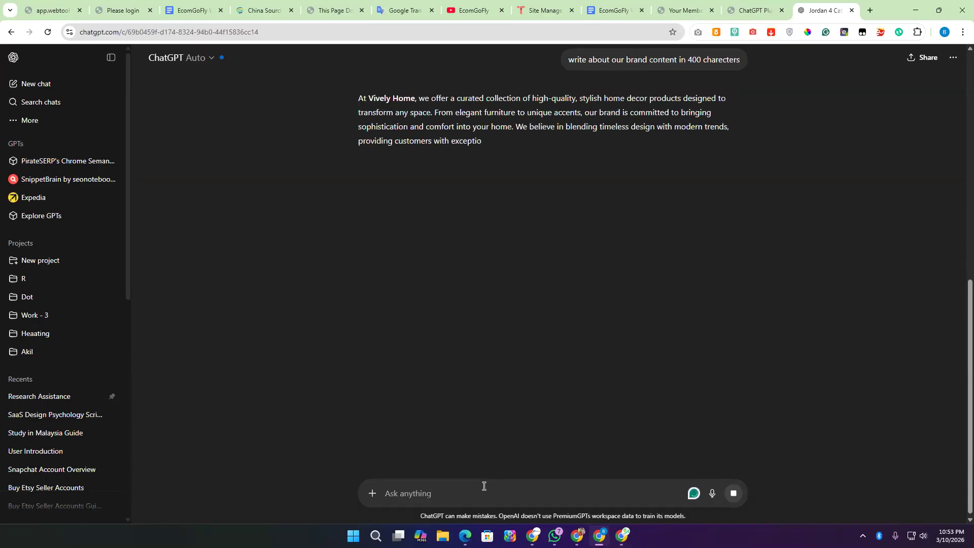
# - Copy ChatGPT's brand description and paste it over the Image with text section's text in the Shopify theme editor
pyautogui.tripleClick(458, 112)
pyautogui.hotkey('ctrl', 'c')
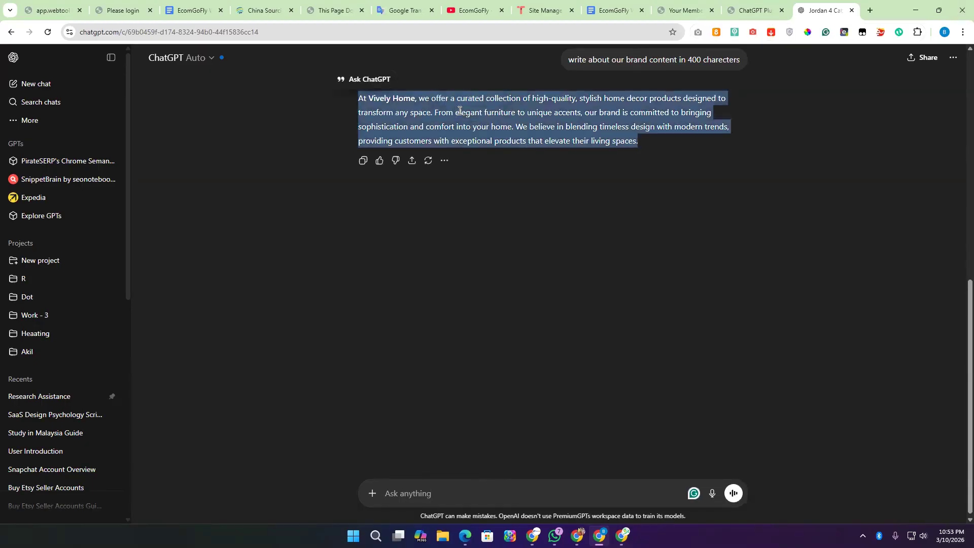
pyautogui.click(622, 535)
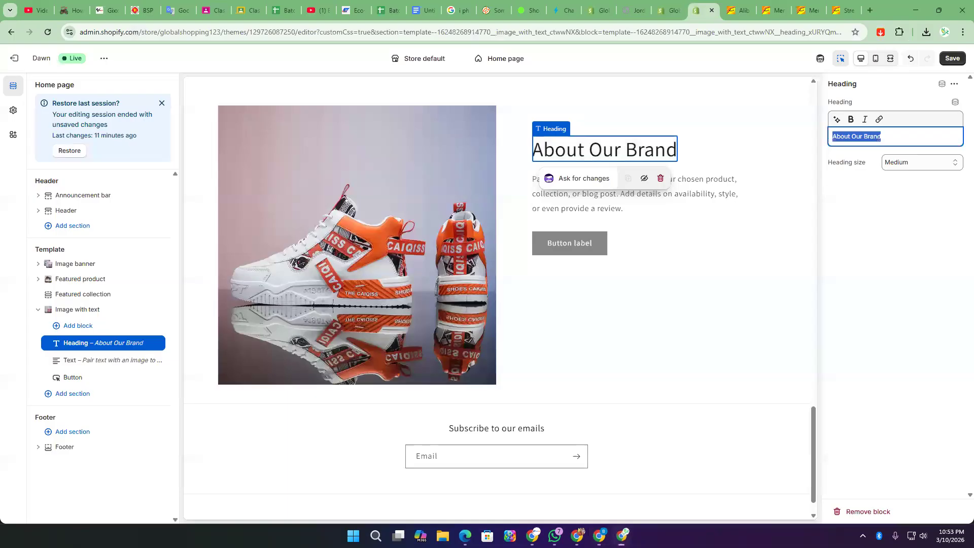
pyautogui.click(628, 205)
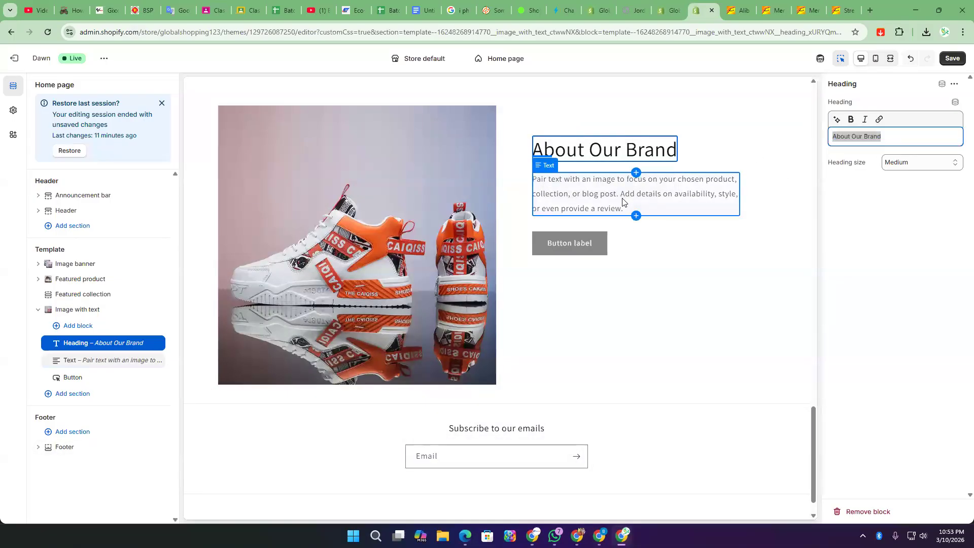
pyautogui.hotkey('ctrl', 'v')
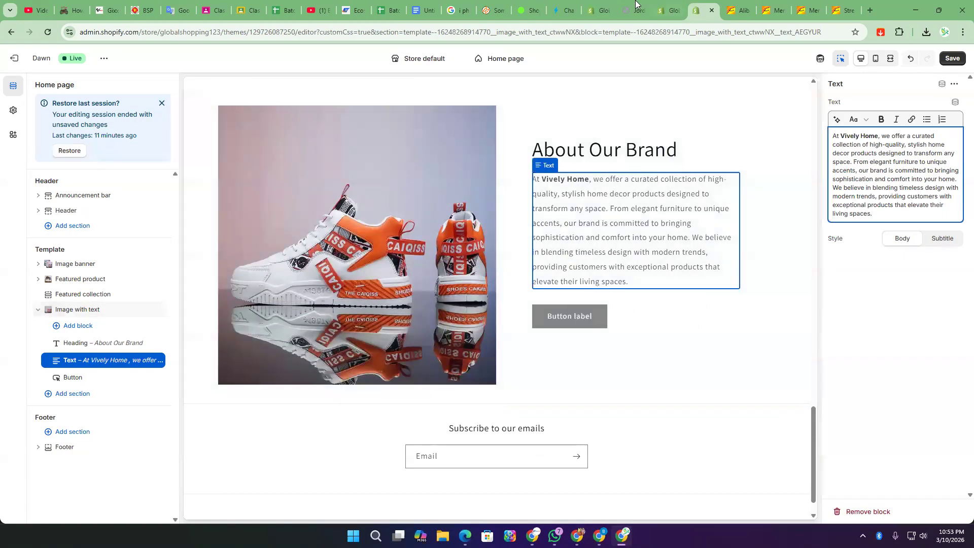
# - Check the store name in the Shopify admin and tell ChatGPT "the brand name was Globalshopping123"
pyautogui.click(669, 10)
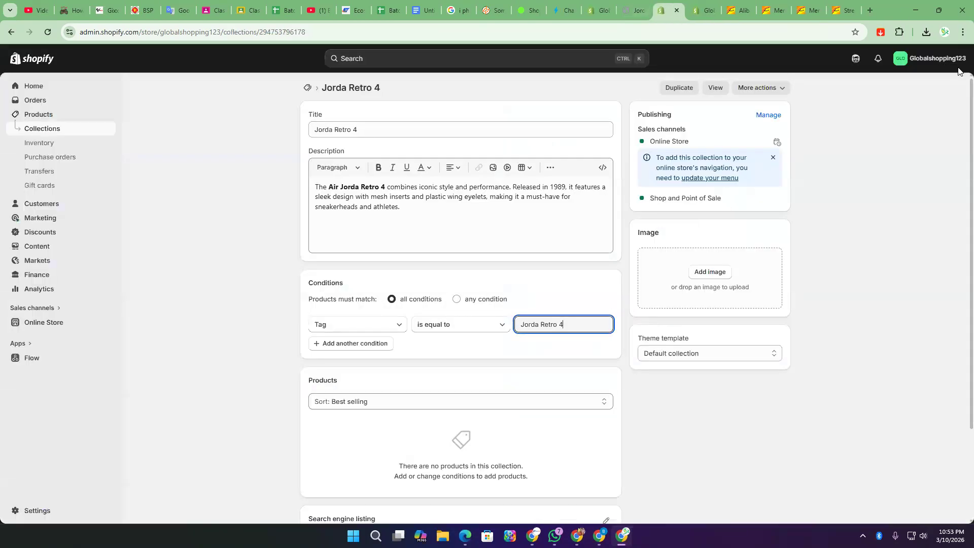
pyautogui.click(600, 536)
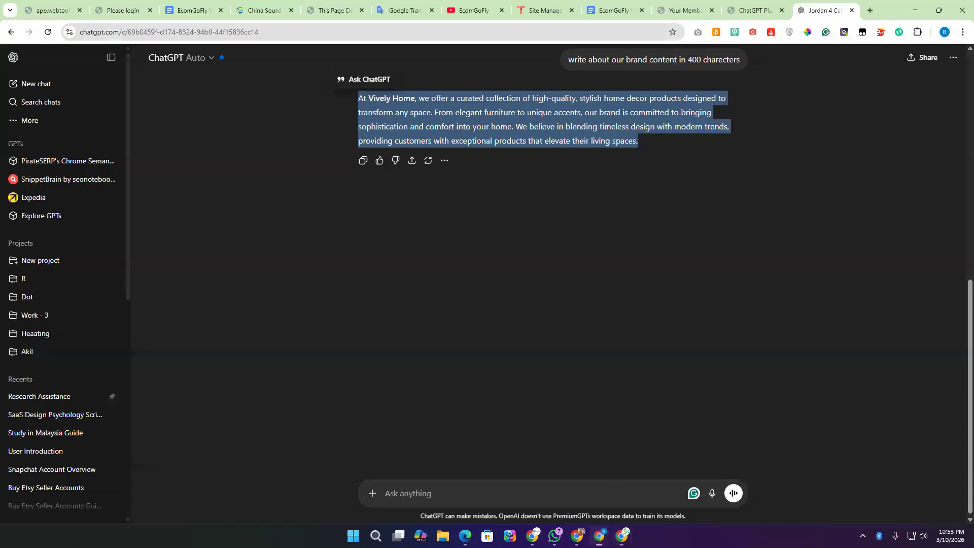
pyautogui.click(518, 491)
pyautogui.write('th')
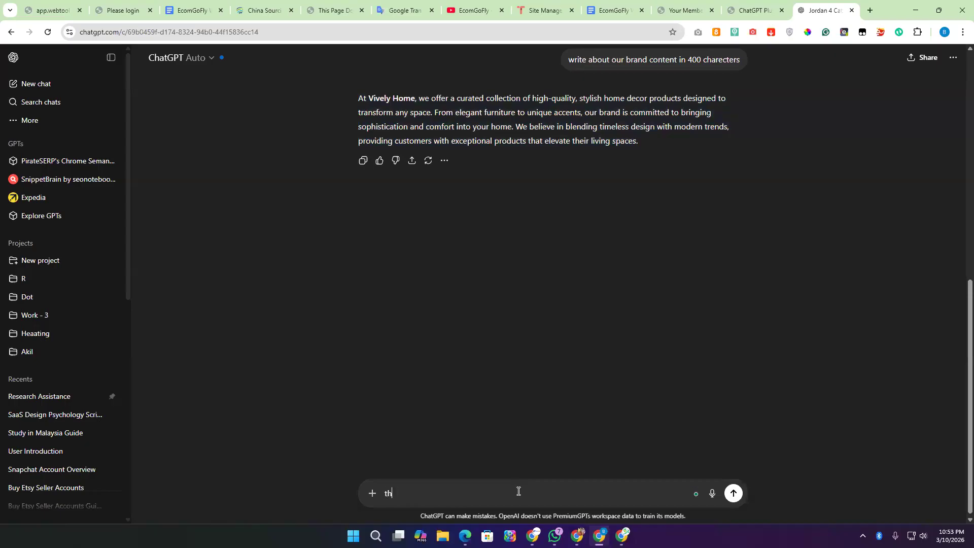
pyautogui.write('e brand name was Globalshopping')
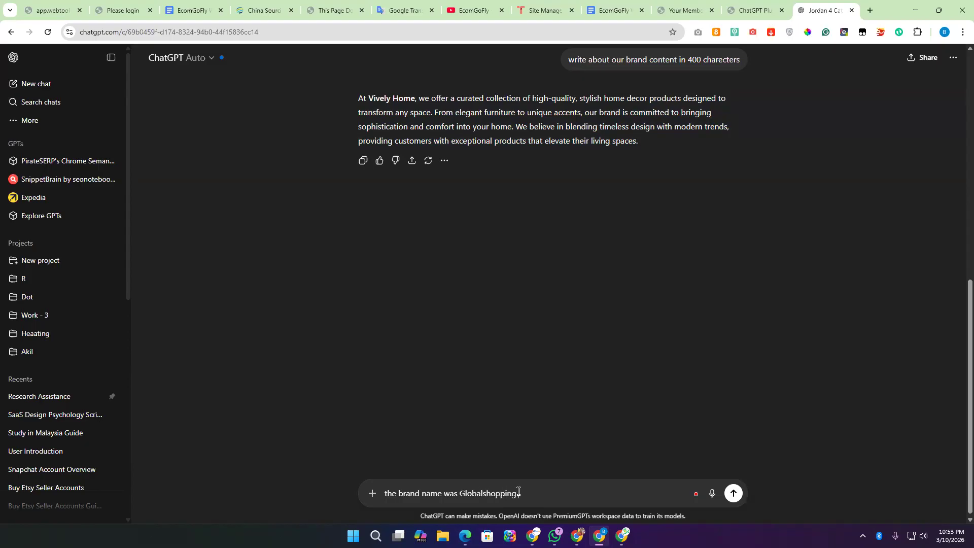
pyautogui.write('123')
pyautogui.press('Return')
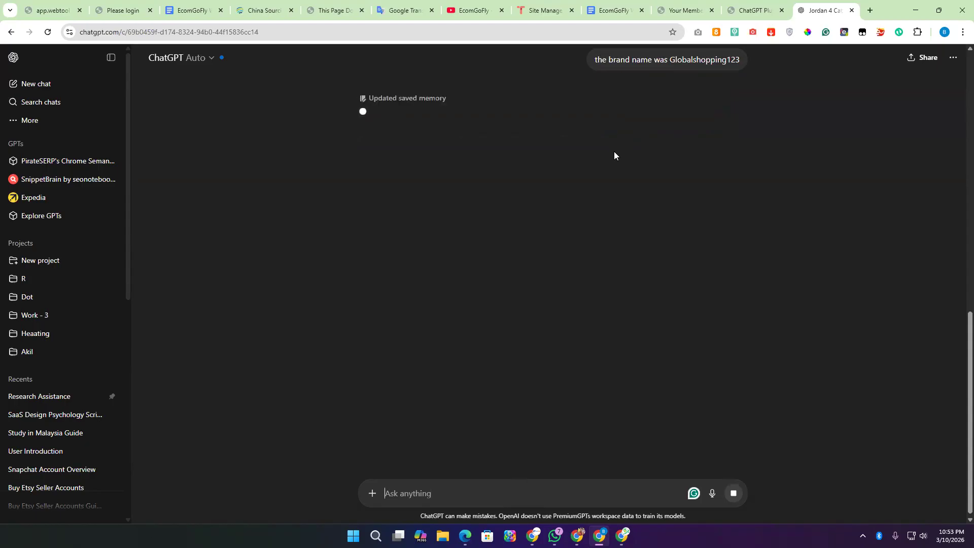
# - Replace the text under "About Our Brand" in the theme editor with ChatGPT's Globalshopping123 description
pyautogui.tripleClick(500, 126)
pyautogui.hotkey('ctrl', 'c')
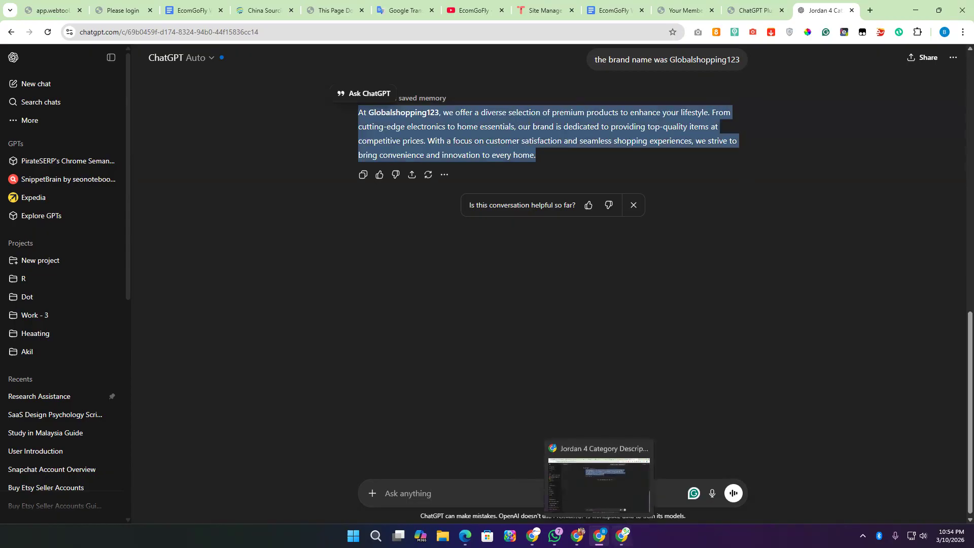
pyautogui.click(622, 536)
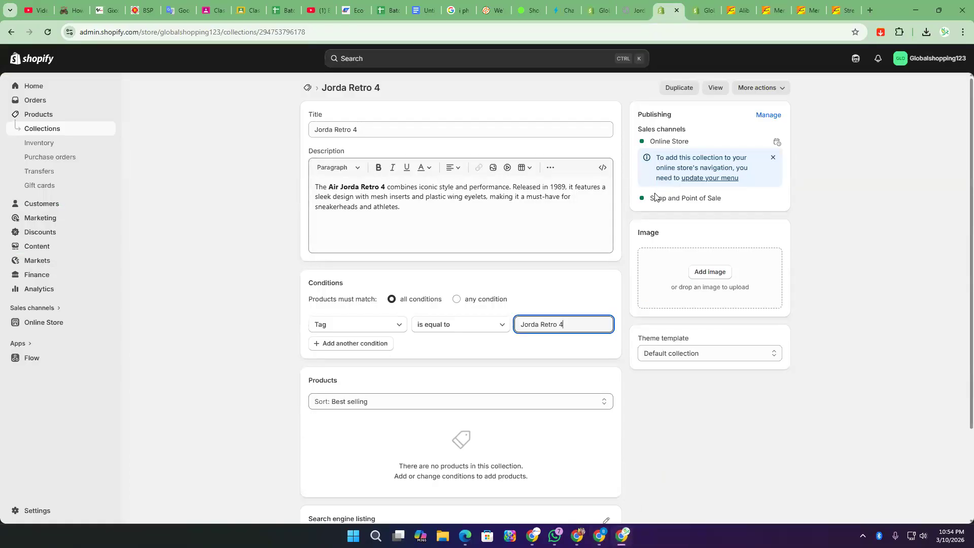
pyautogui.click(704, 5)
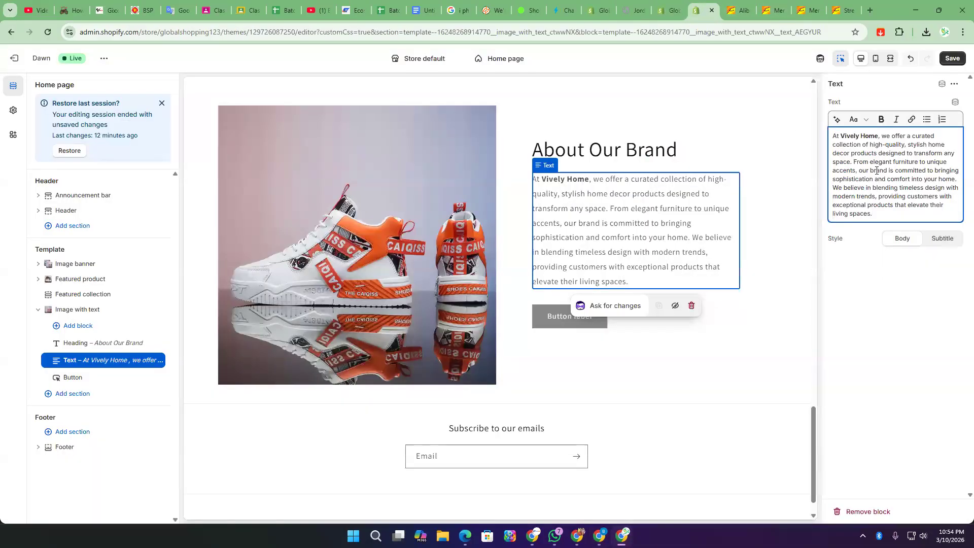
pyautogui.tripleClick(876, 171)
pyautogui.press('BackSpace')
pyautogui.hotkey('ctrl', 'v')
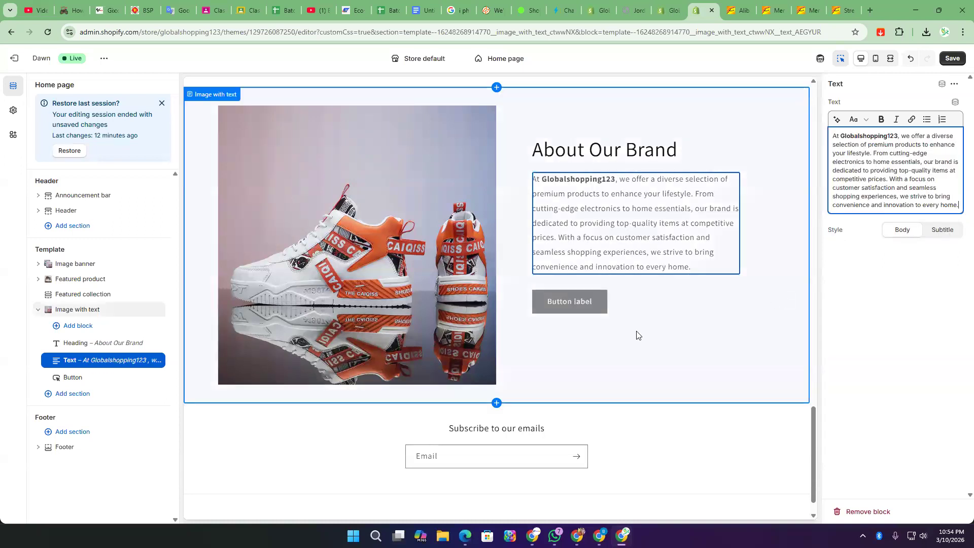
# - Start a new paragraph at "our brand is dedicated" and bold its text through "competitive prices"
pyautogui.click(923, 162)
pyautogui.press('Return')
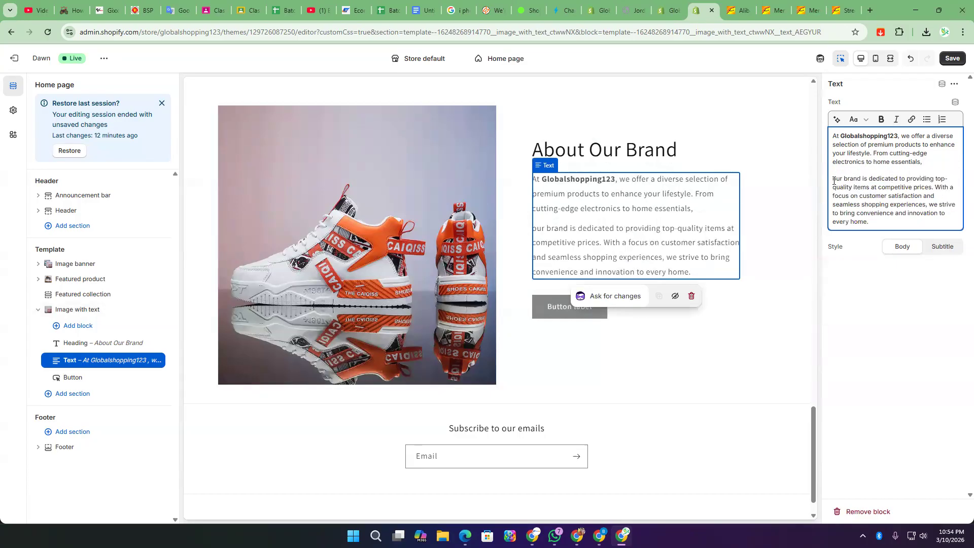
pyautogui.moveTo(840, 181); pyautogui.dragTo(935, 188)
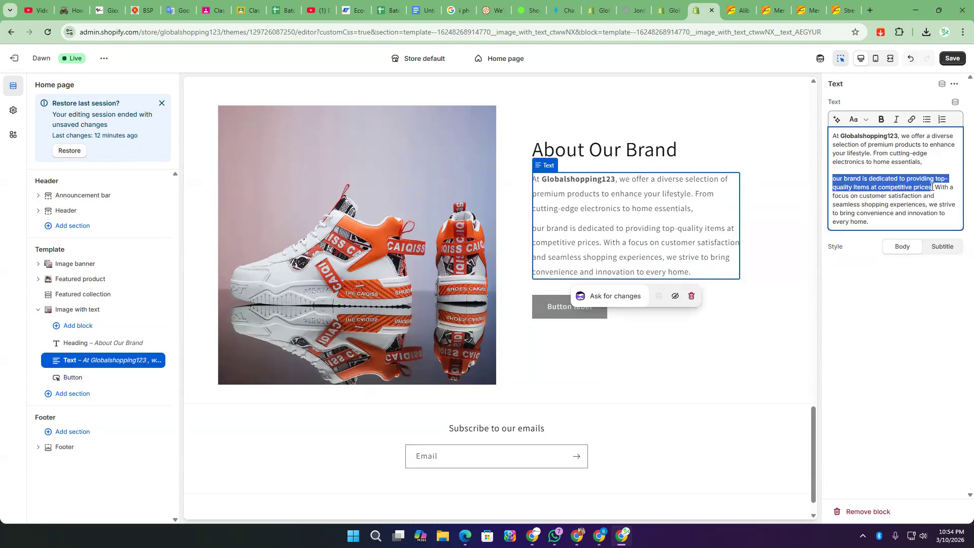
pyautogui.click(880, 119)
pyautogui.click(898, 184)
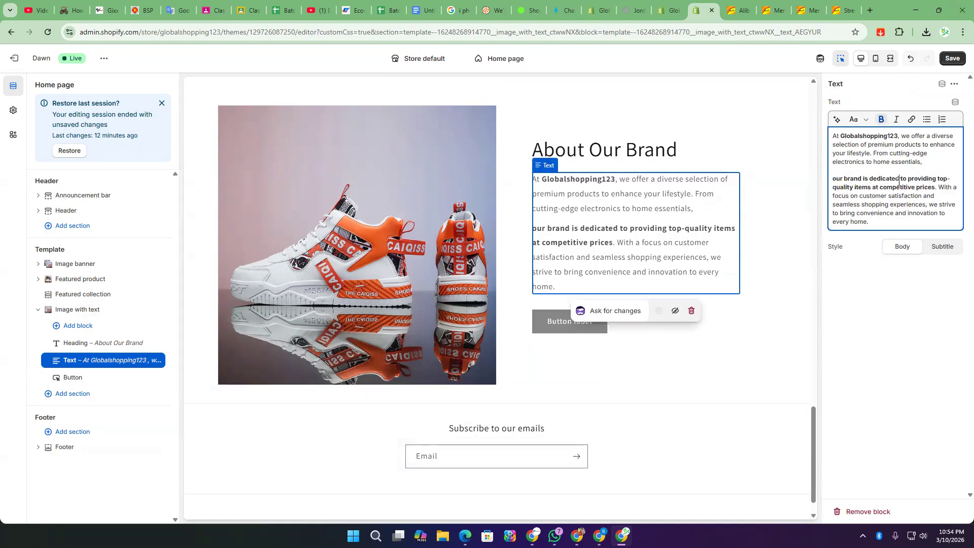
# - Add an empty paragraph after "every home." and ask ChatGPT to "write two more line"
pyautogui.click(877, 220)
pyautogui.press('Return')
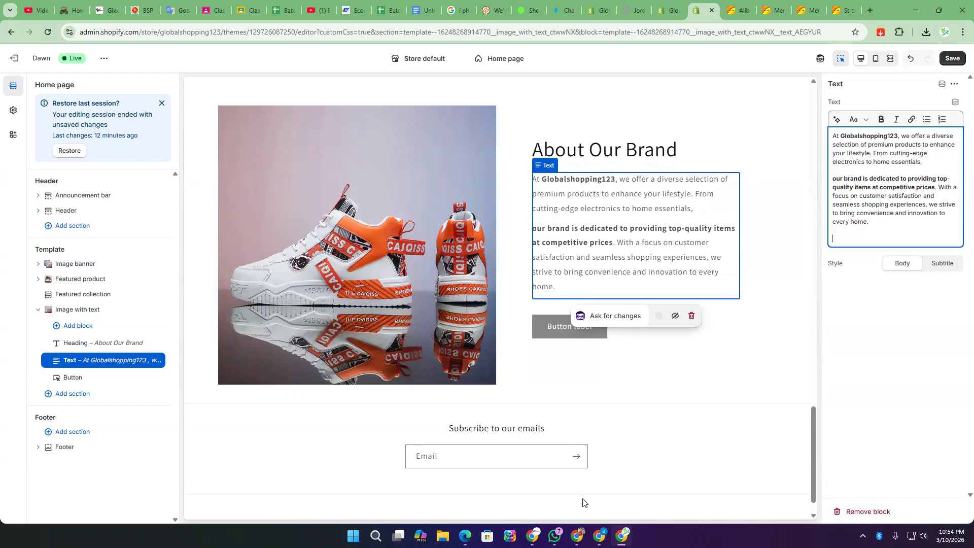
pyautogui.click(598, 535)
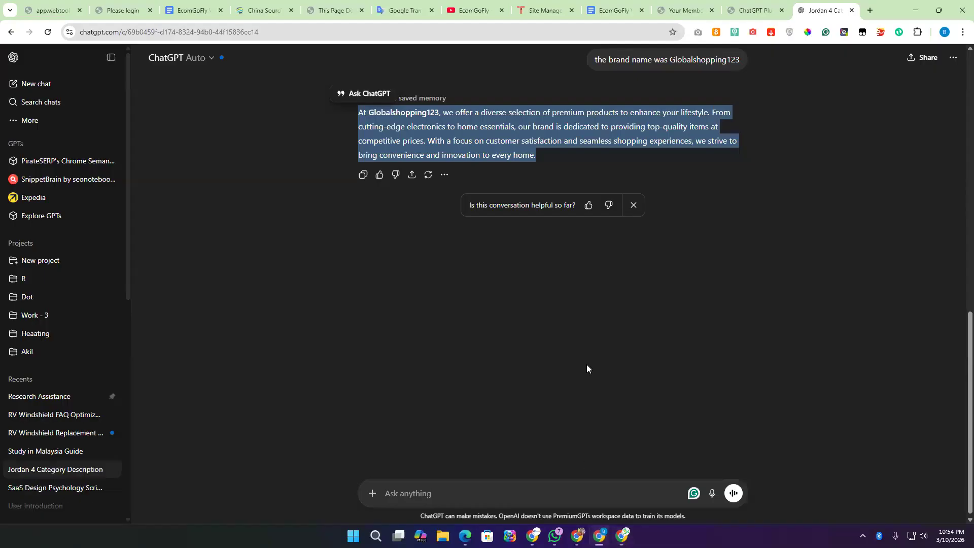
pyautogui.click(457, 499)
pyautogui.write('wri')
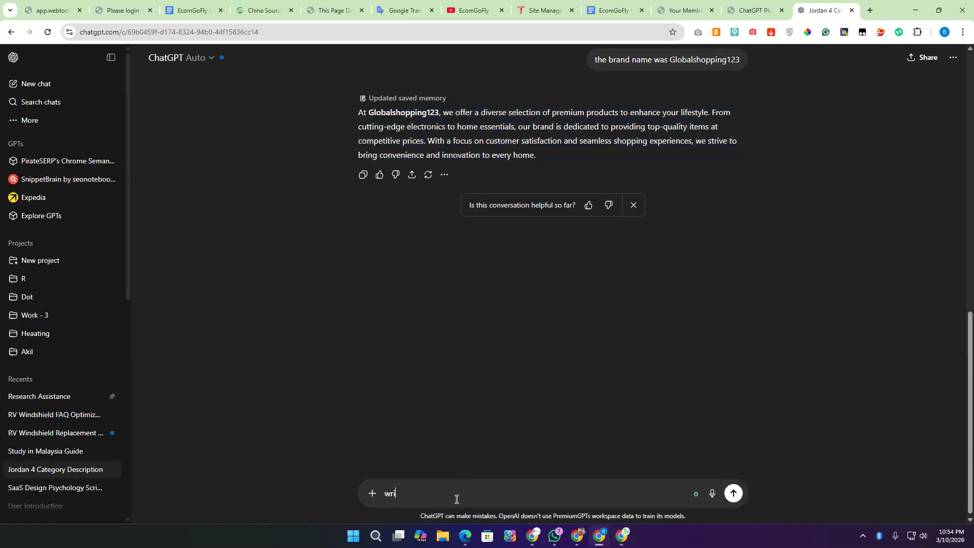
pyautogui.write('te two more line')
pyautogui.press('Return')
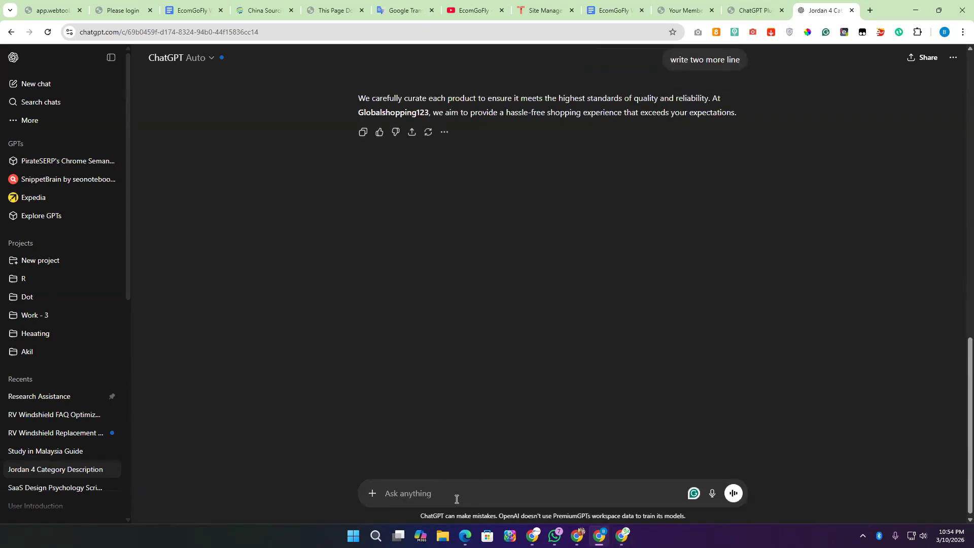
# - Copy ChatGPT's two new sentences into the empty third paragraph of the brand text and make that paragraph bold
pyautogui.tripleClick(443, 113)
pyautogui.hotkey('ctrl', 'c')
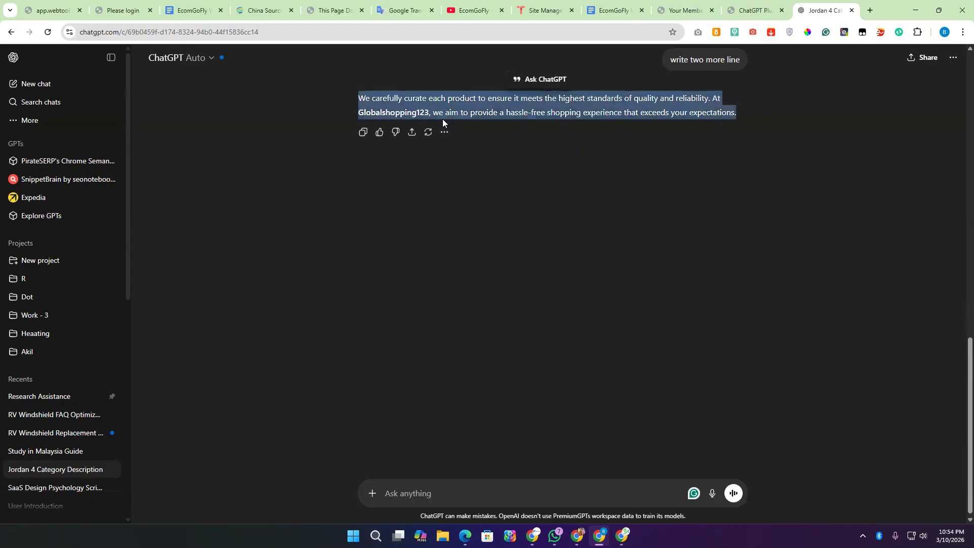
pyautogui.click(622, 535)
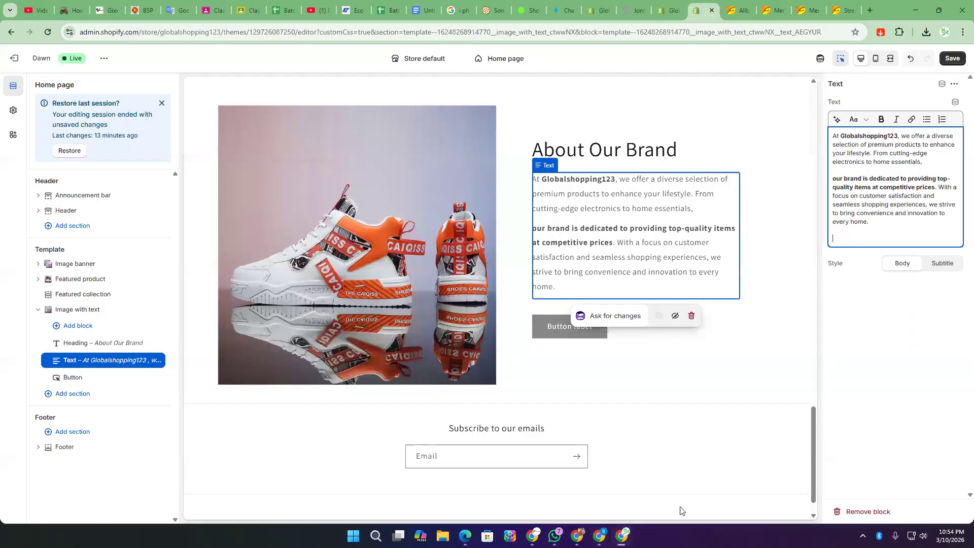
pyautogui.hotkey('ctrl', 'v')
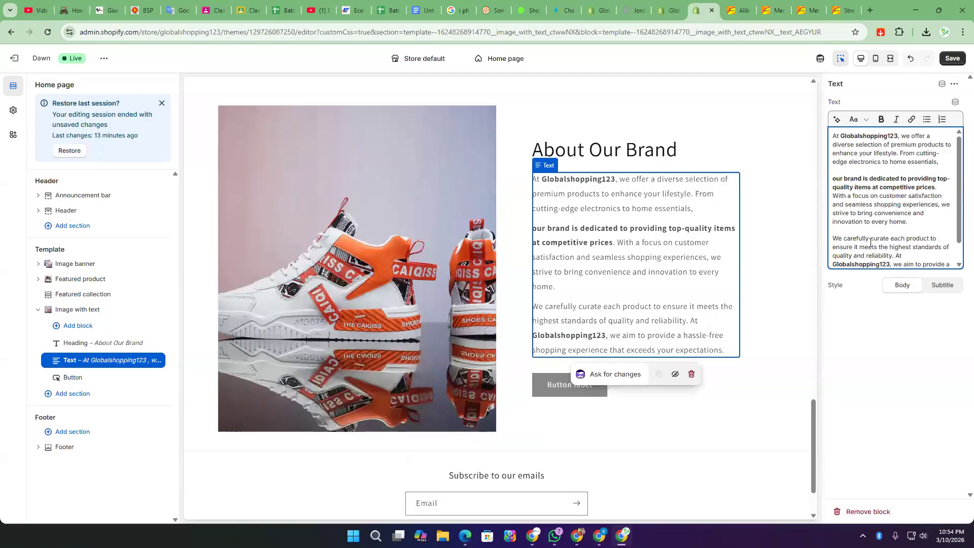
pyautogui.tripleClick(870, 245)
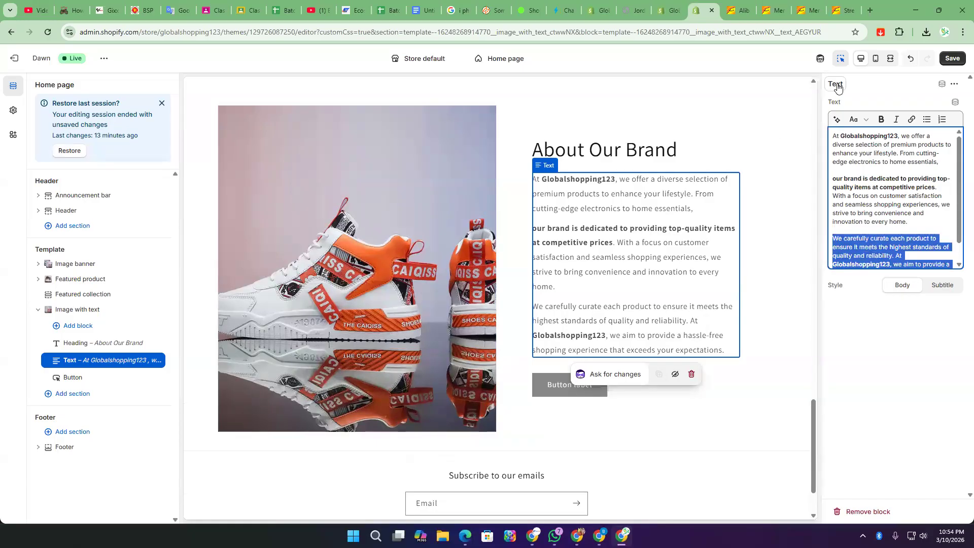
pyautogui.click(881, 119)
# - Try the Heading 1 format on the third paragraph and the opening paragraph of the brand text
pyautogui.click(857, 119)
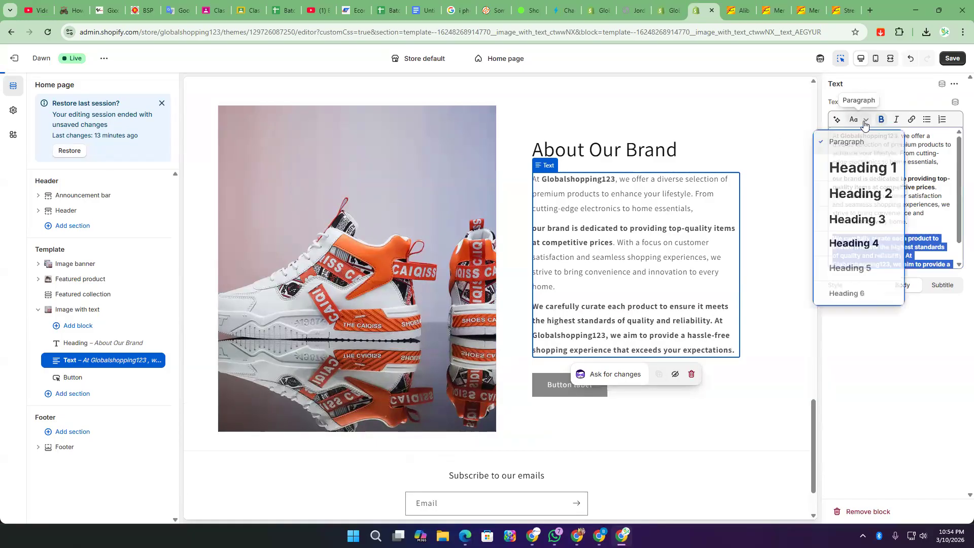
pyautogui.click(858, 168)
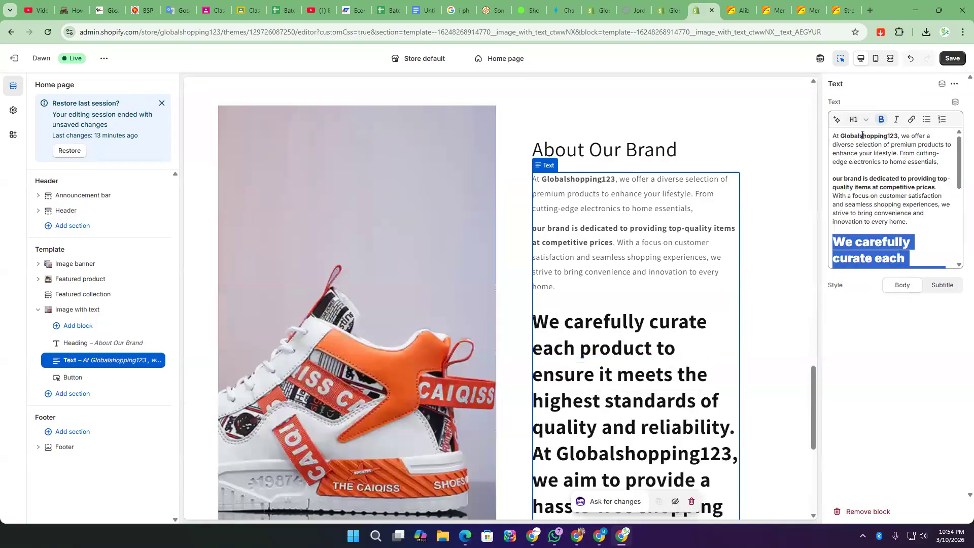
pyautogui.doubleClick(862, 135)
pyautogui.click(857, 119)
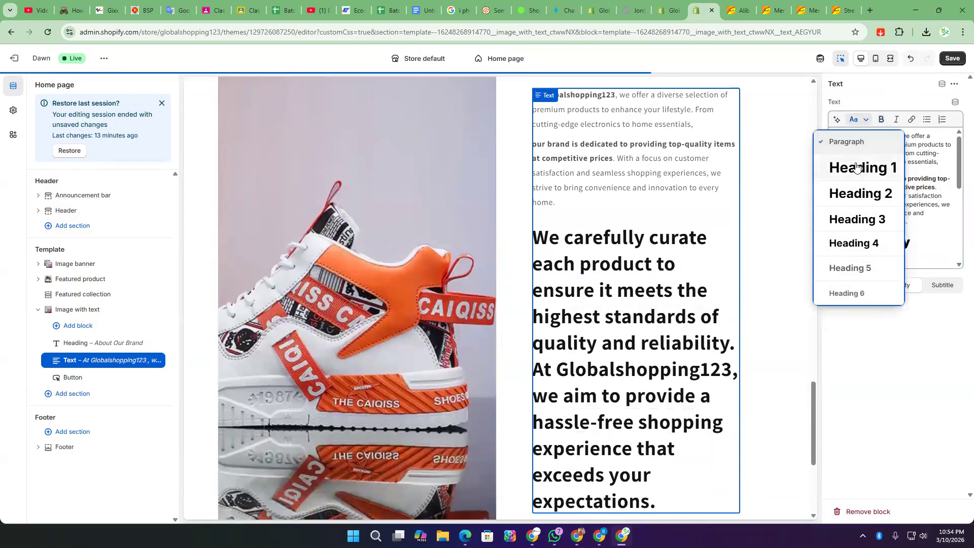
pyautogui.click(856, 168)
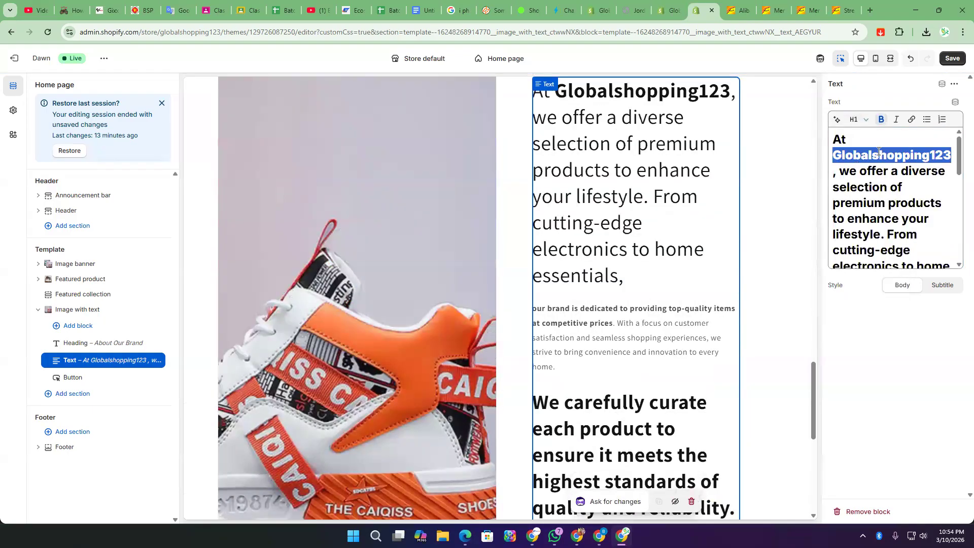
# - Return the opening and third paragraphs of the brand text to the Paragraph format
pyautogui.click(857, 120)
pyautogui.click(852, 139)
pyautogui.click(882, 170)
pyautogui.scroll(-3, 895, 229)
pyautogui.hotkey('ctrl', 'a')
pyautogui.click(857, 119)
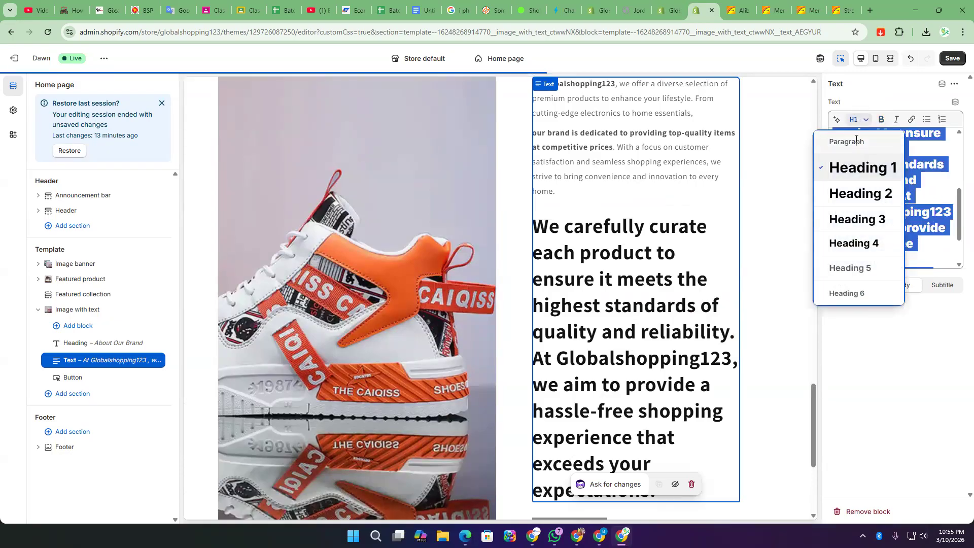
pyautogui.click(848, 141)
pyautogui.click(908, 168)
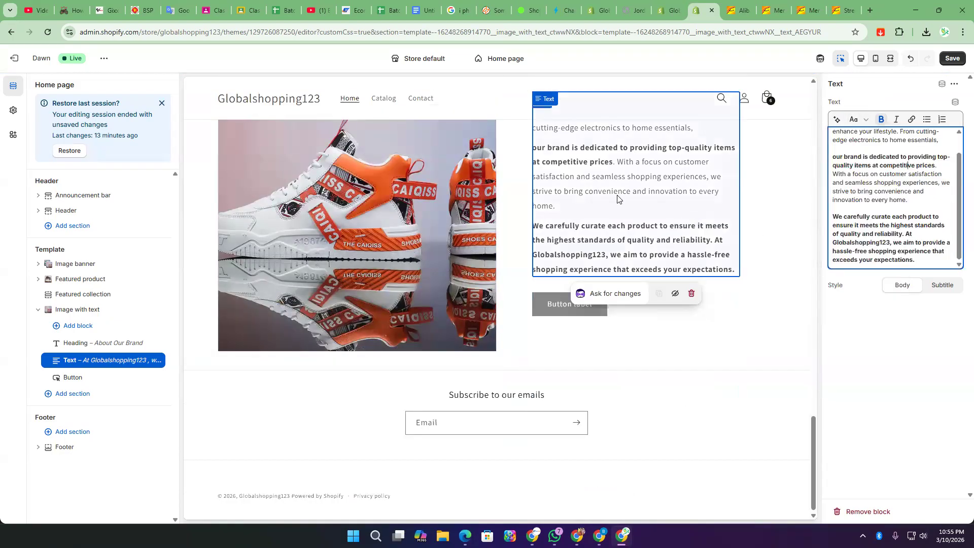
# - Try the last sentence of the brand text's third paragraph without bold, and make it bold again
pyautogui.scroll(4, 617, 198)
pyautogui.hotkey('ctrl', 'a')
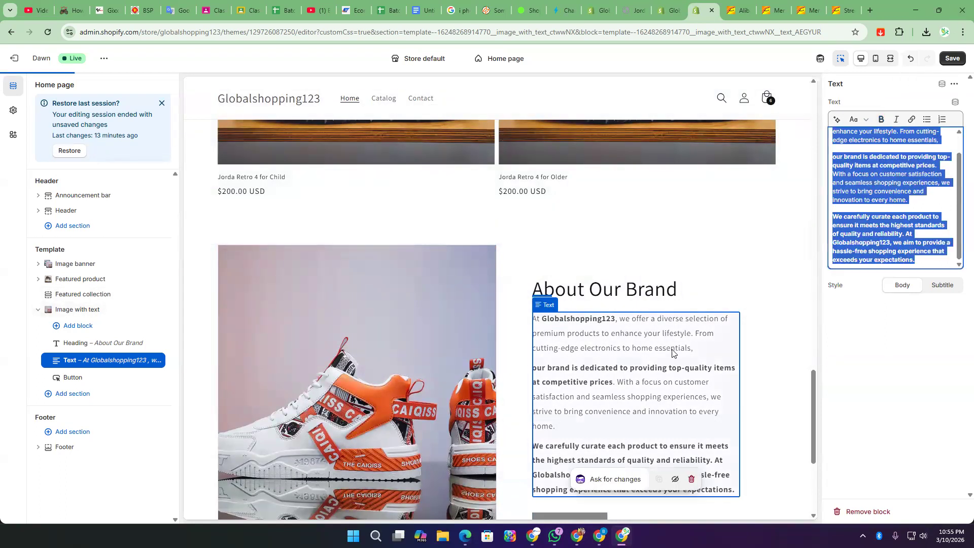
pyautogui.scroll(-4, 678, 348)
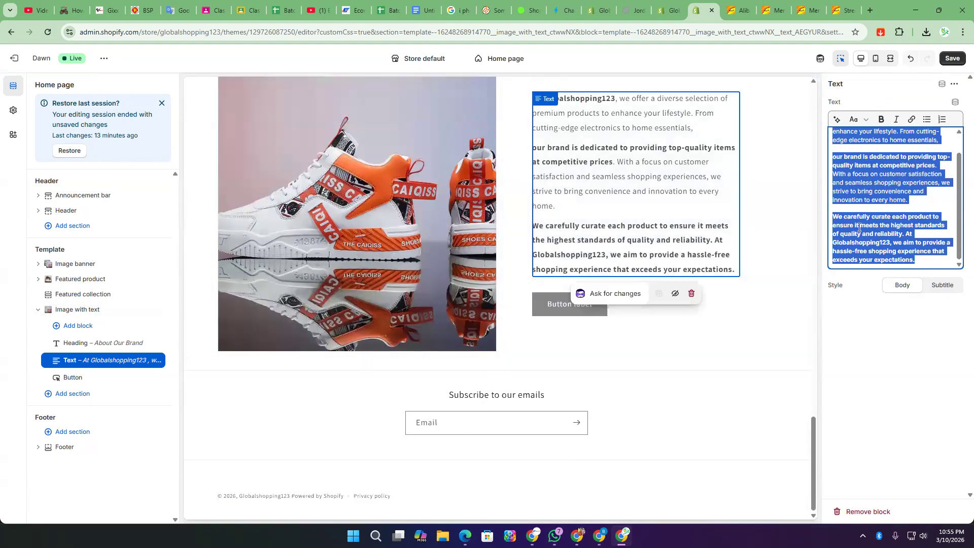
pyautogui.click(876, 234)
pyautogui.moveTo(915, 258); pyautogui.dragTo(905, 236)
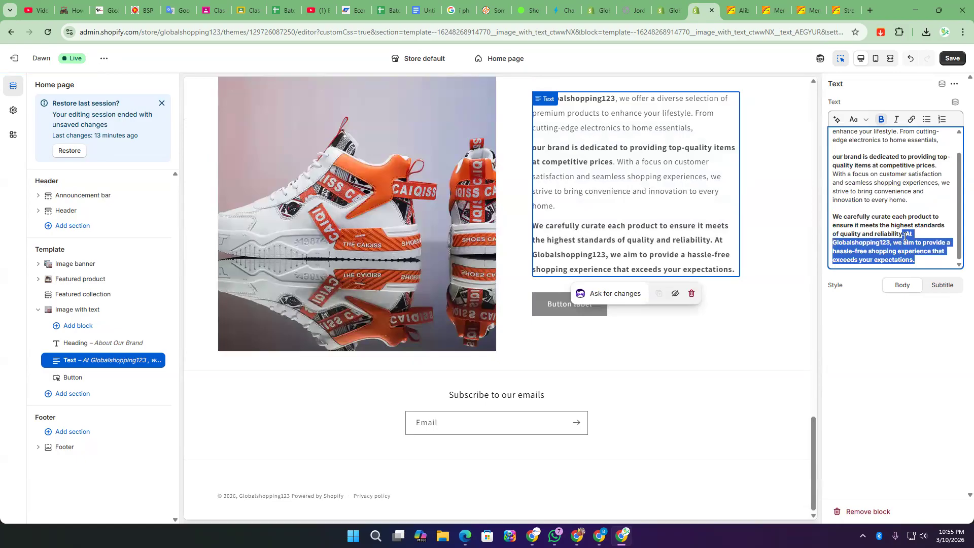
pyautogui.click(879, 120)
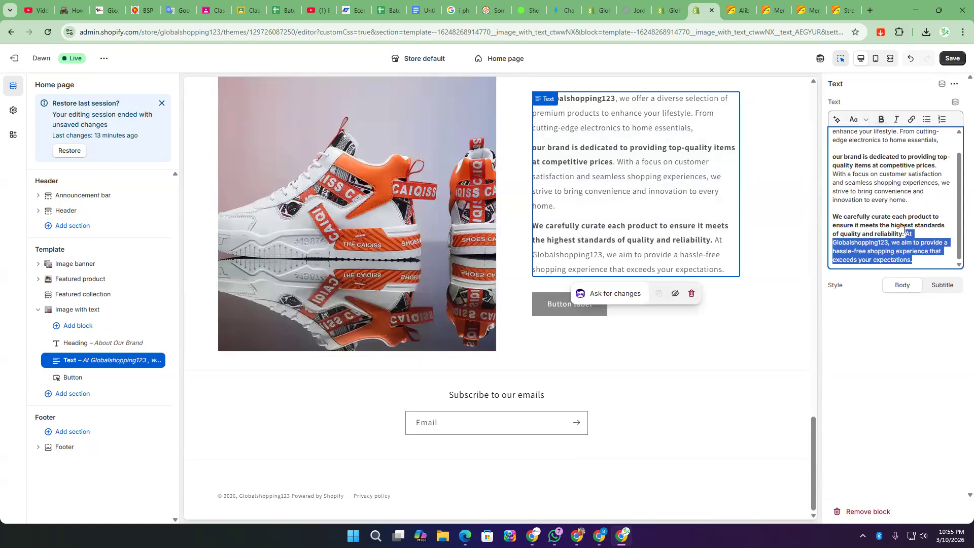
pyautogui.click(881, 119)
pyautogui.click(897, 227)
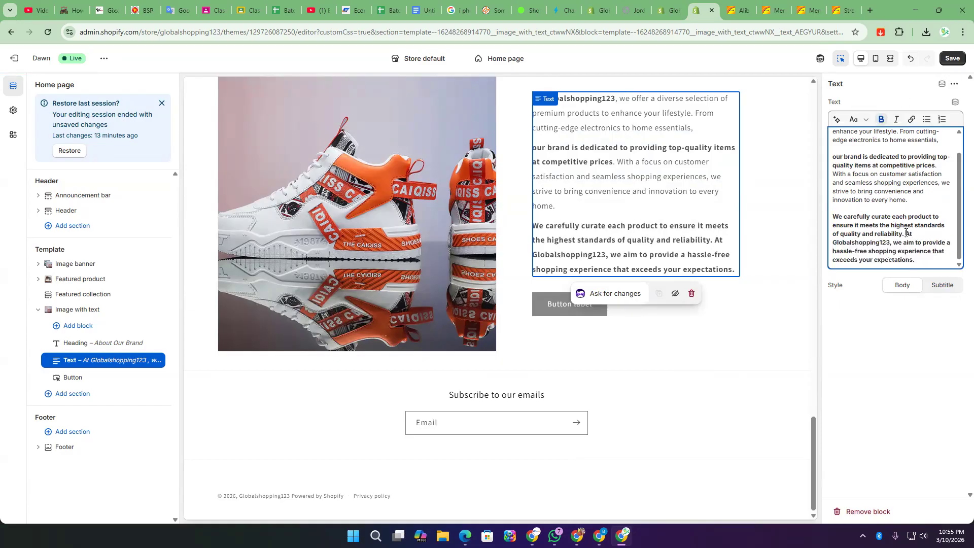
# - Remove the bold from the third paragraph's opening sentence, "We carefully curate each product...", and return to the image-with-text section settings
pyautogui.moveTo(906, 232); pyautogui.dragTo(841, 215)
pyautogui.click(881, 120)
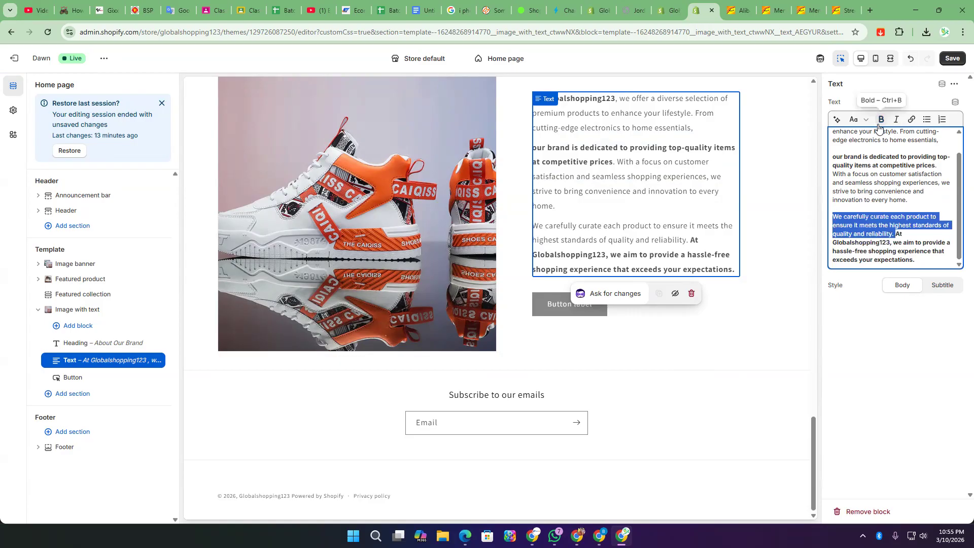
pyautogui.click(104, 309)
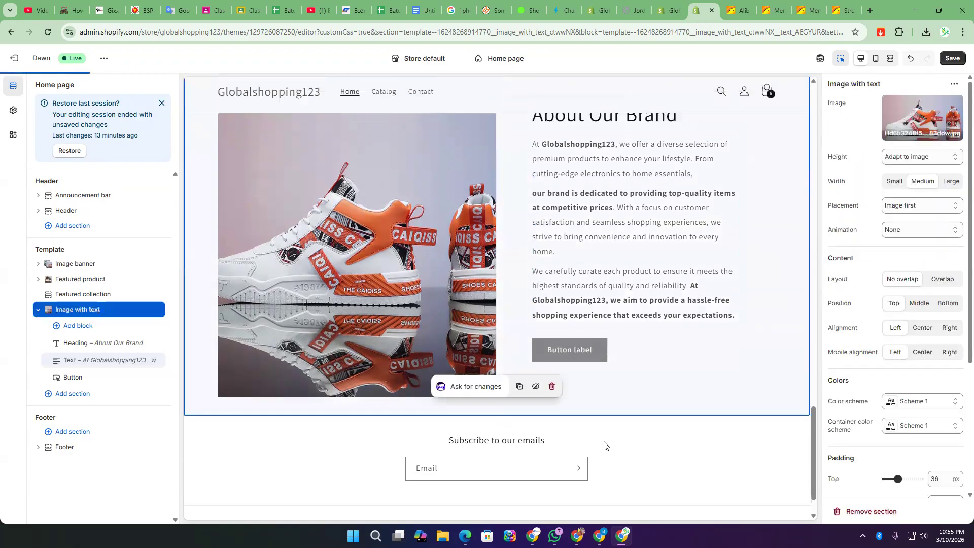
pyautogui.scroll(-2, 570, 339)
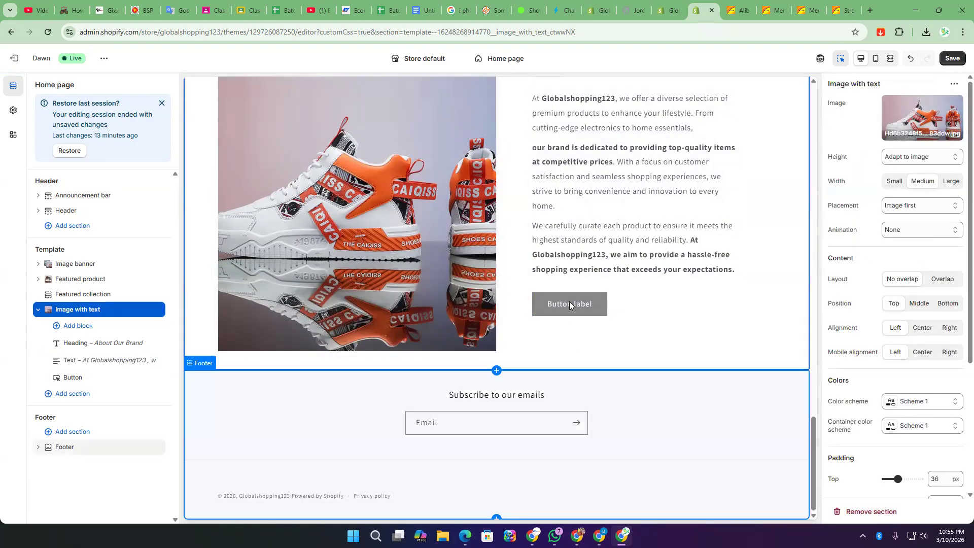
# - Label the brand section's button "Read More", link it to the Contact page, and save the changes
pyautogui.click(594, 300)
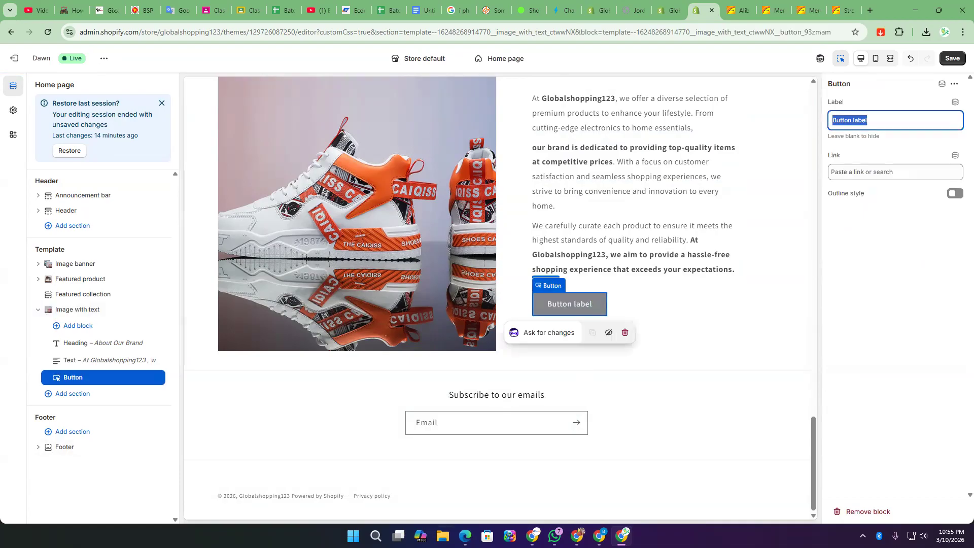
pyautogui.click(878, 119)
pyautogui.write('Read More')
pyautogui.click(870, 175)
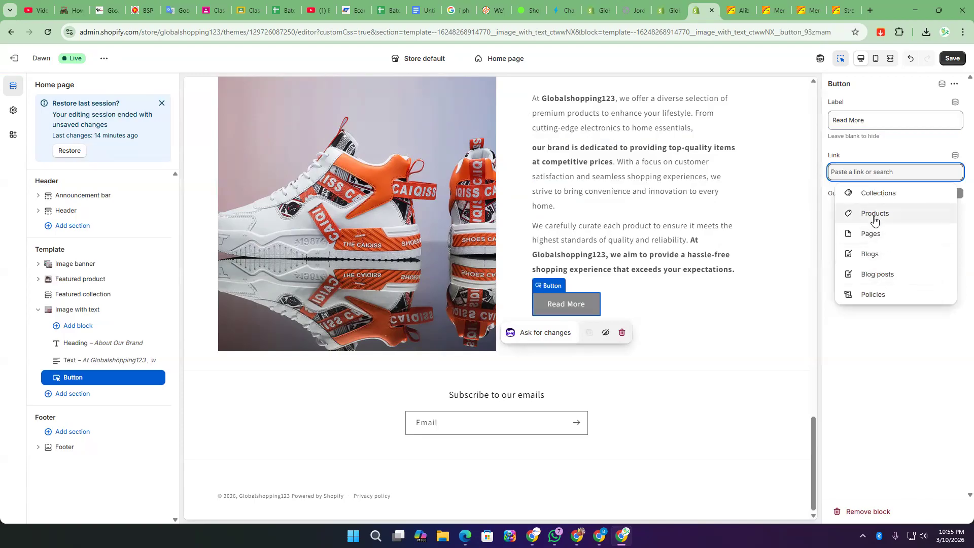
pyautogui.click(869, 235)
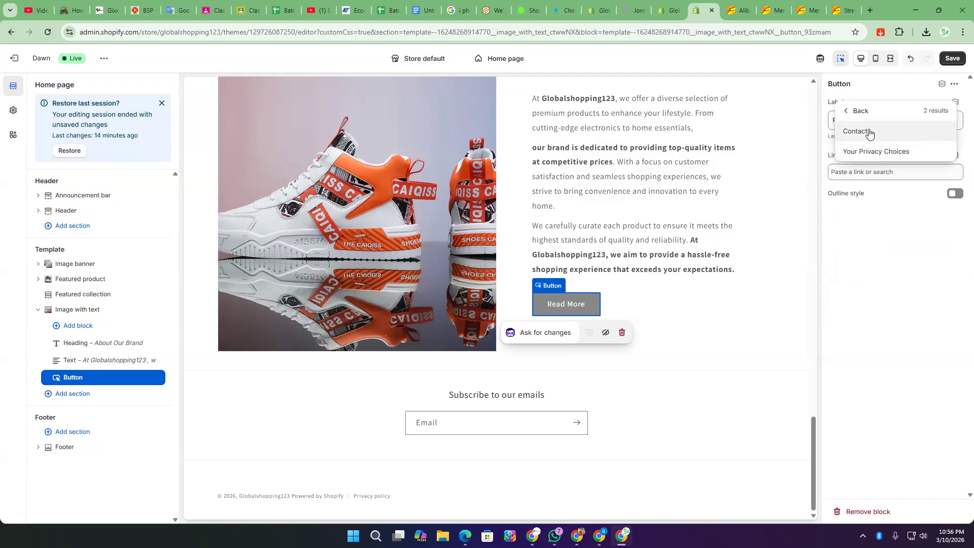
pyautogui.click(868, 132)
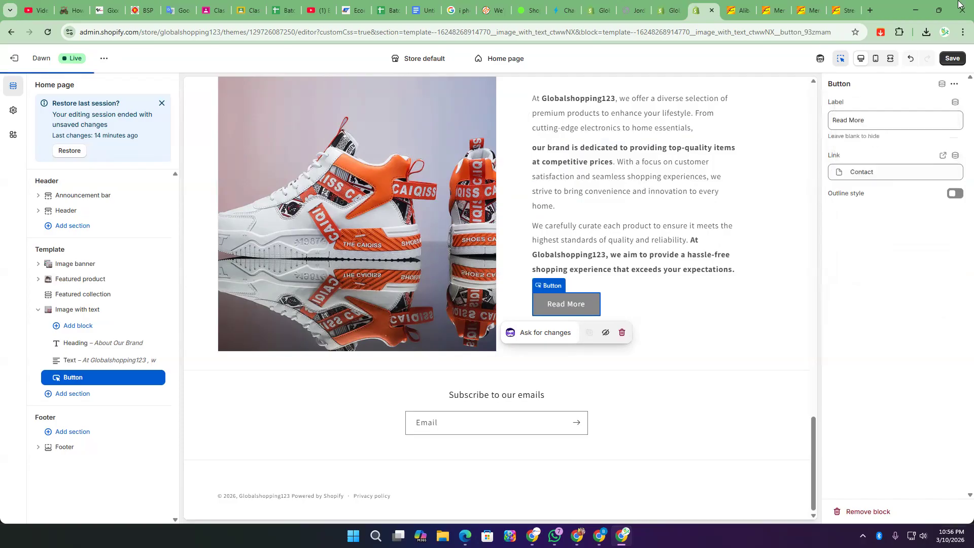
pyautogui.click(951, 59)
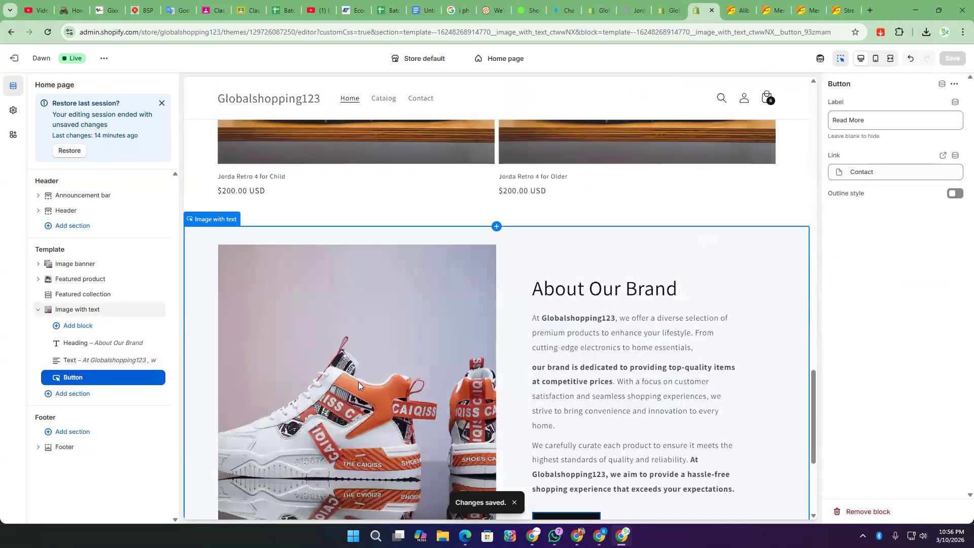
# - Try the Medium and Small image heights for the image-with-text section, and return the height to Adapt to image
pyautogui.click(377, 349)
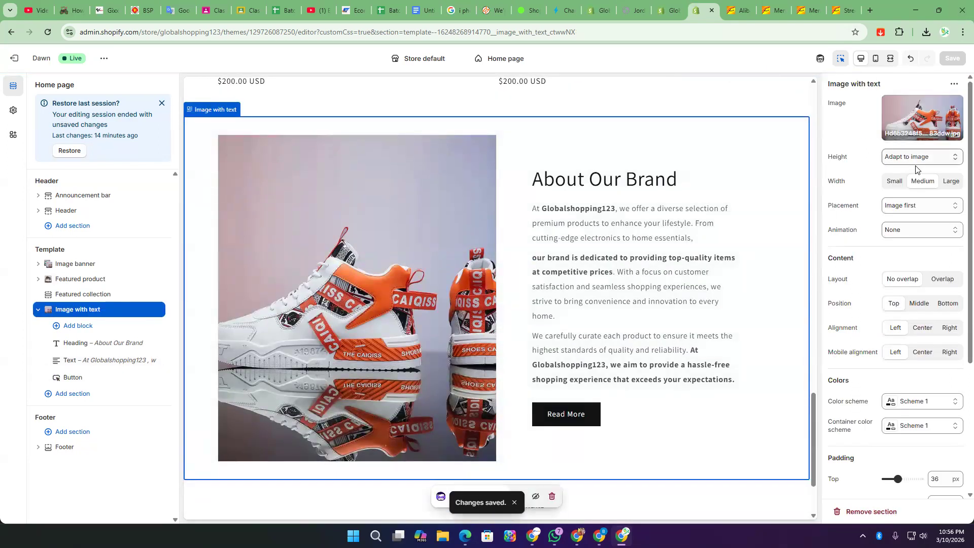
pyautogui.click(915, 158)
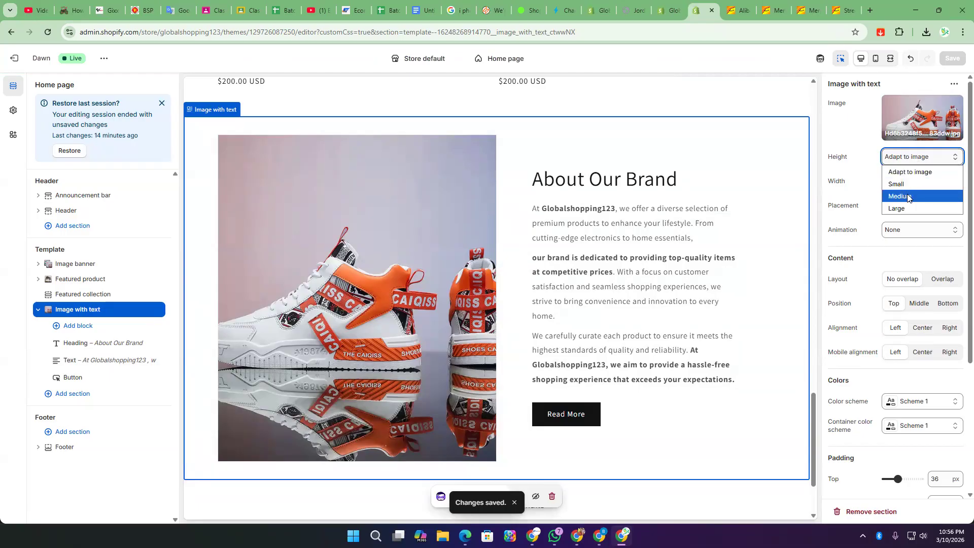
pyautogui.click(908, 198)
pyautogui.click(922, 155)
pyautogui.click(901, 184)
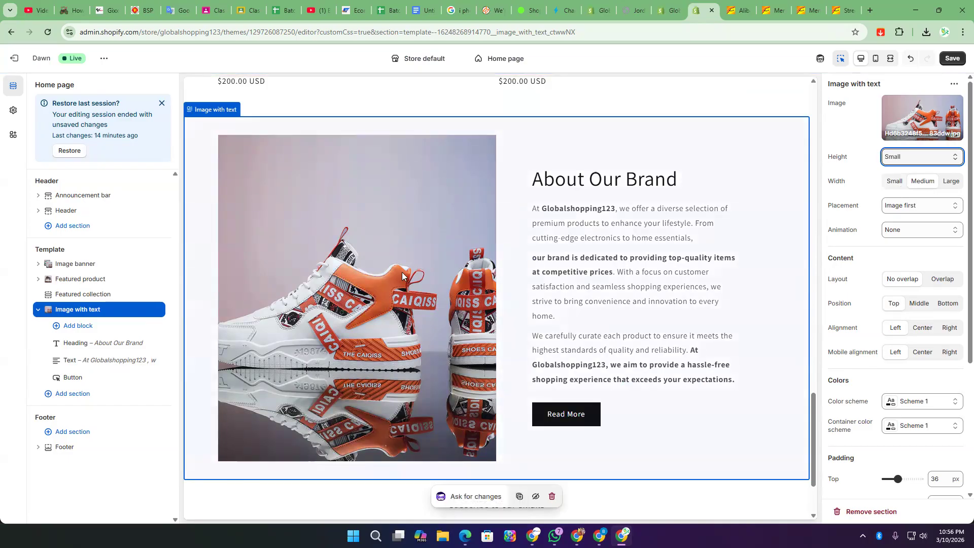
pyautogui.click(922, 156)
pyautogui.click(905, 169)
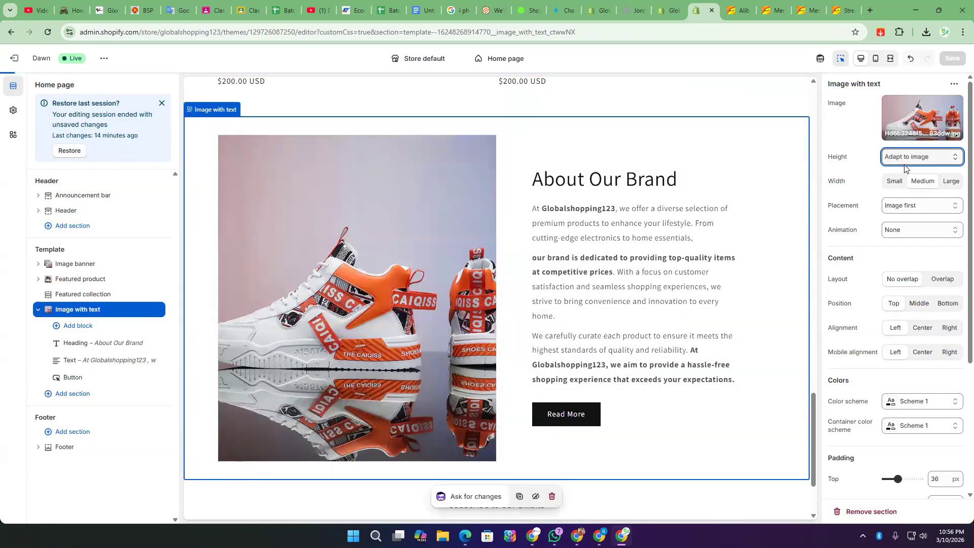
pyautogui.click(905, 158)
pyautogui.click(906, 169)
# - Try the Small and Large image widths in the brand section, and return the width to Medium
pyautogui.click(893, 182)
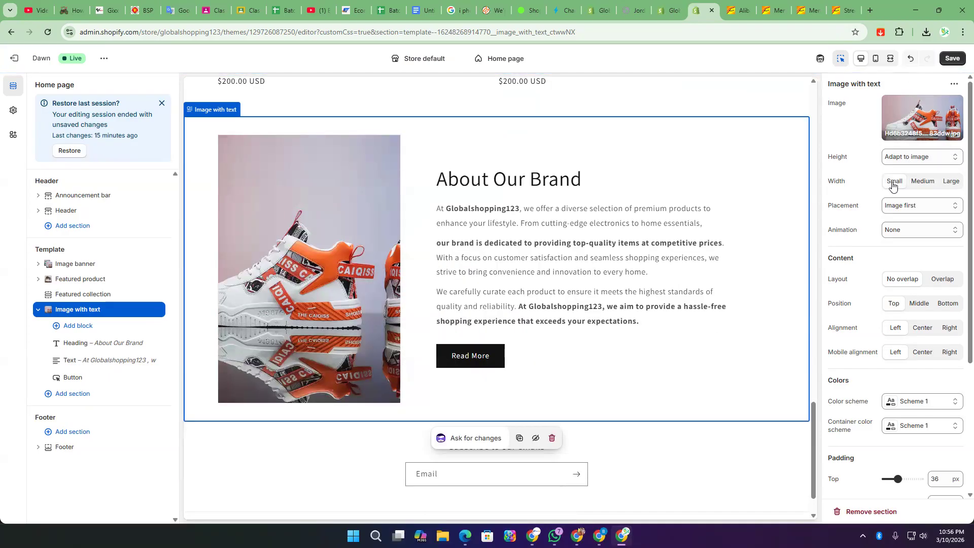
pyautogui.click(922, 181)
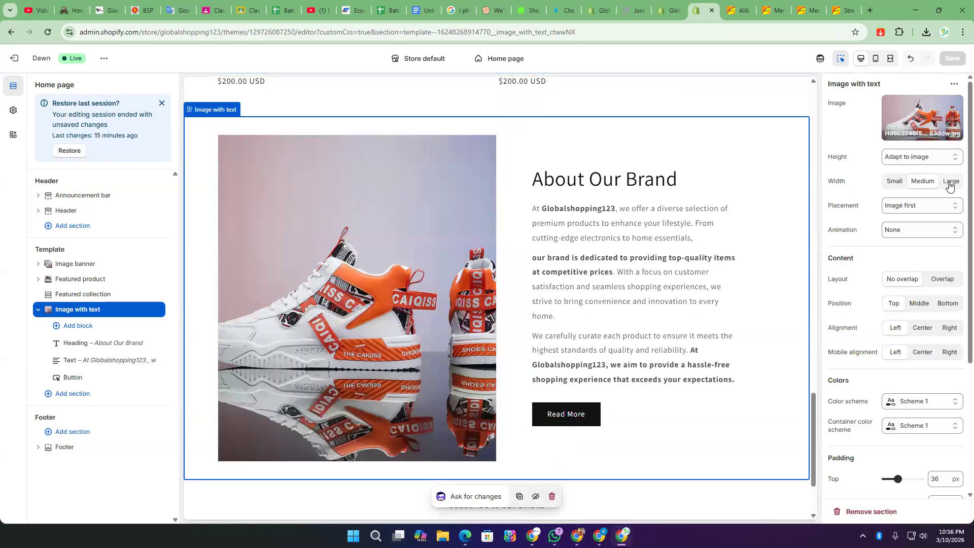
pyautogui.click(950, 181)
pyautogui.click(922, 181)
# - Set the brand image's height to Medium and, after trying Zoom in on scroll, its animation to Ambient movement
pyautogui.click(920, 161)
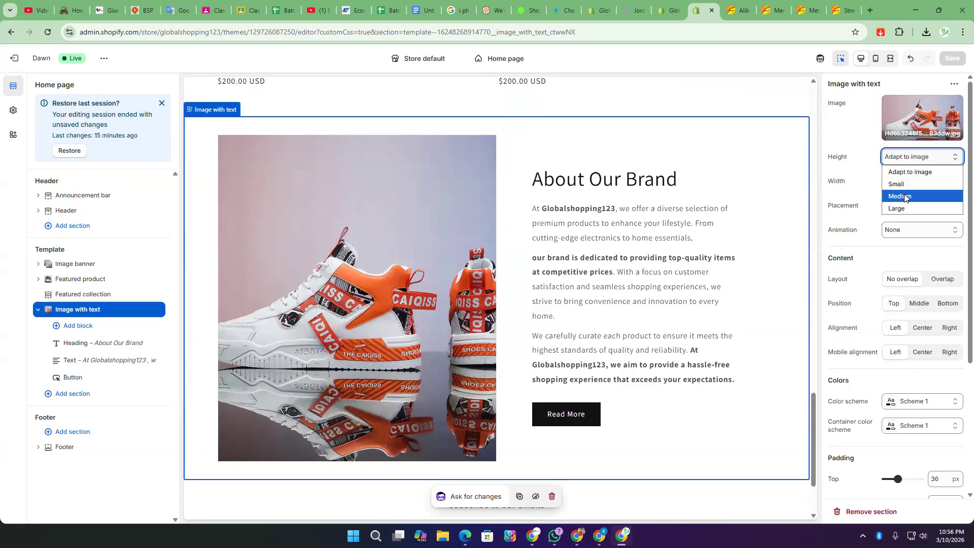
pyautogui.click(900, 196)
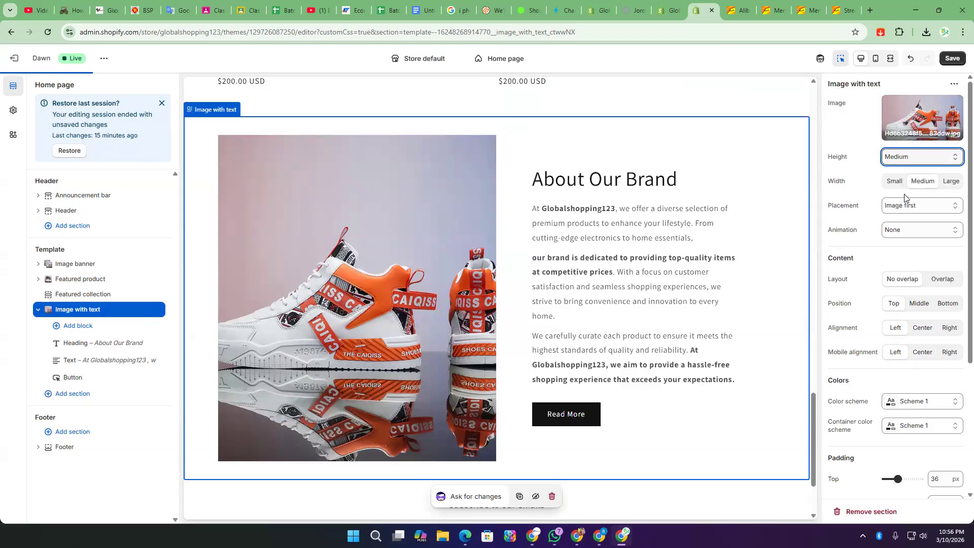
pyautogui.click(910, 231)
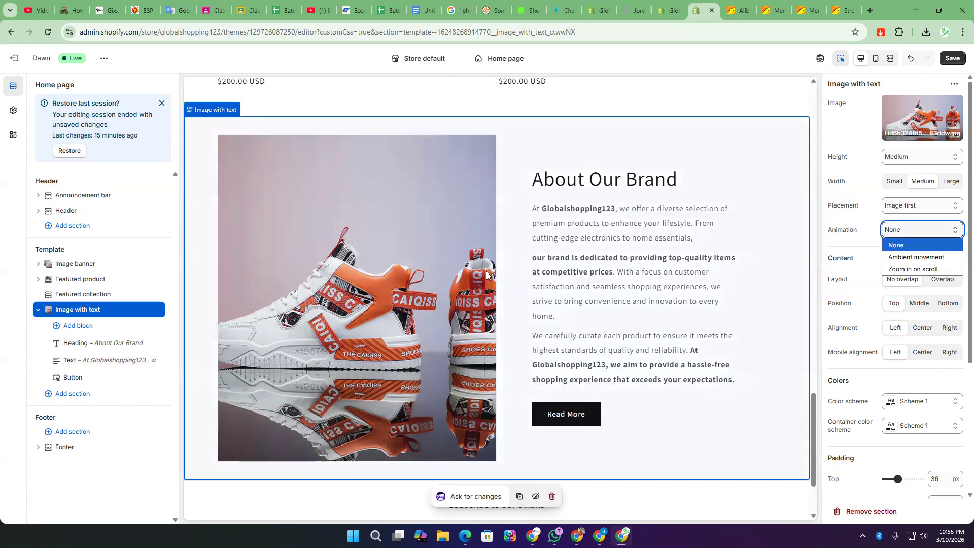
pyautogui.click(929, 264)
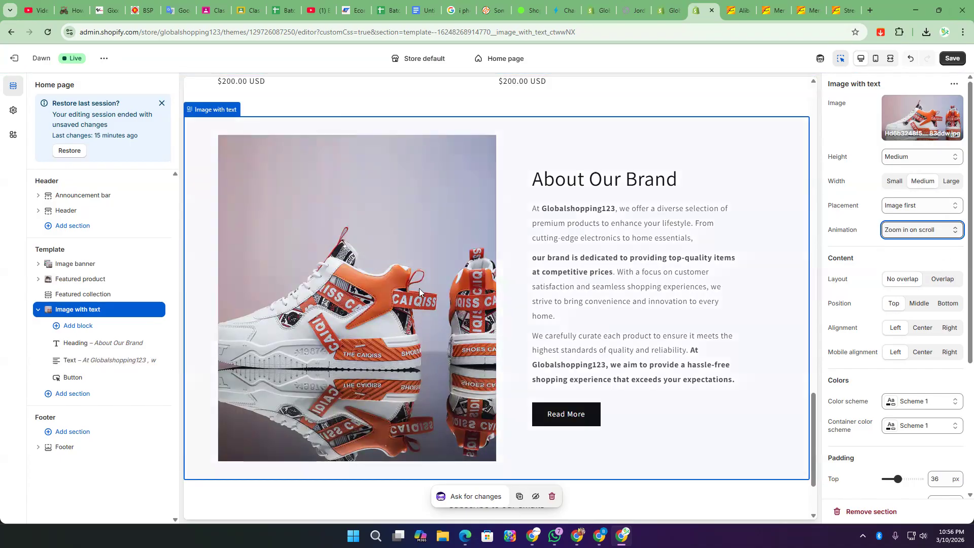
pyautogui.scroll(-2, 385, 274)
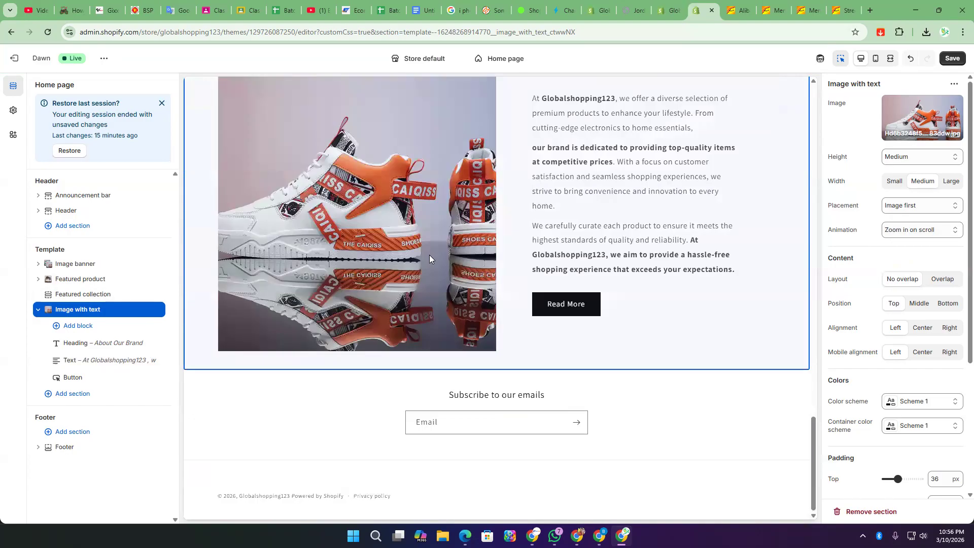
pyautogui.click(908, 236)
pyautogui.click(912, 257)
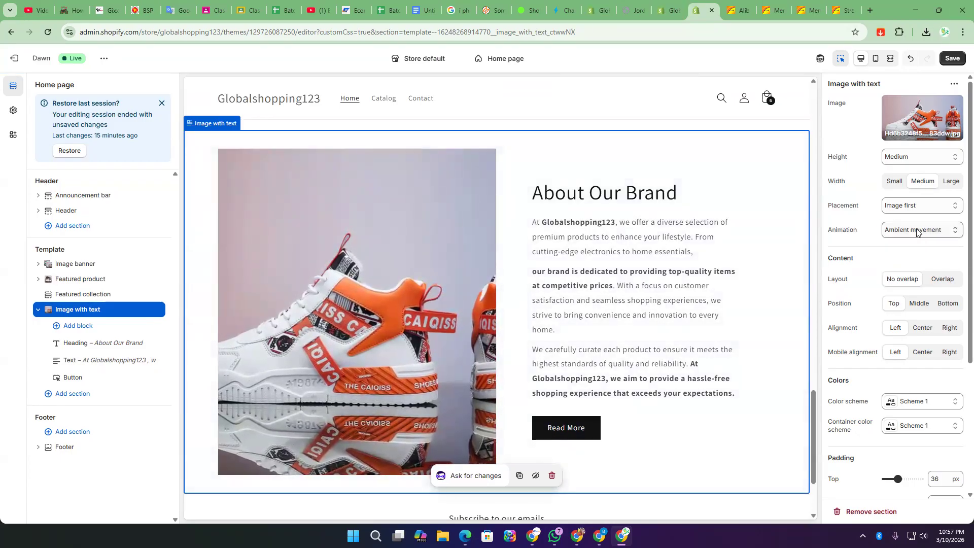
# - Set the brand section's placement to Image second and its content layout to Overlap
pyautogui.click(907, 207)
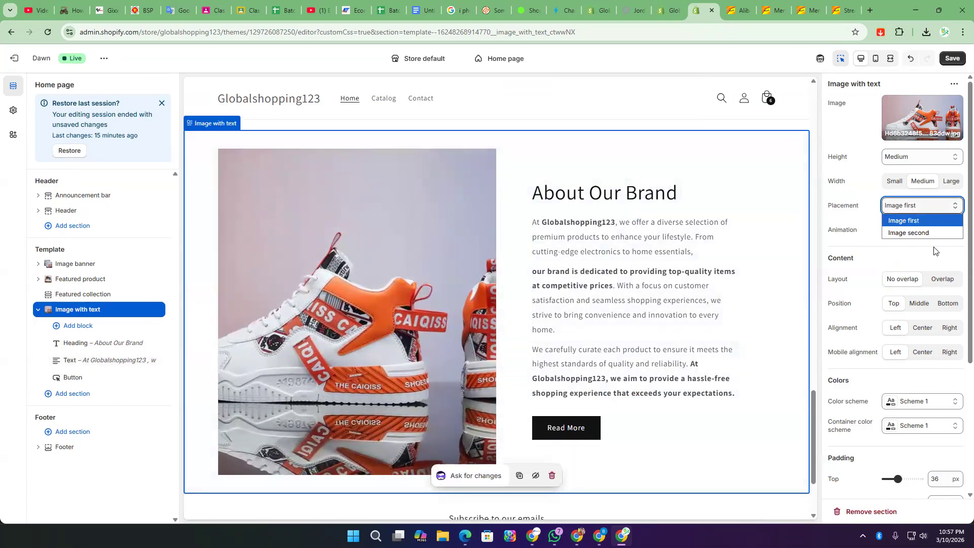
pyautogui.click(911, 233)
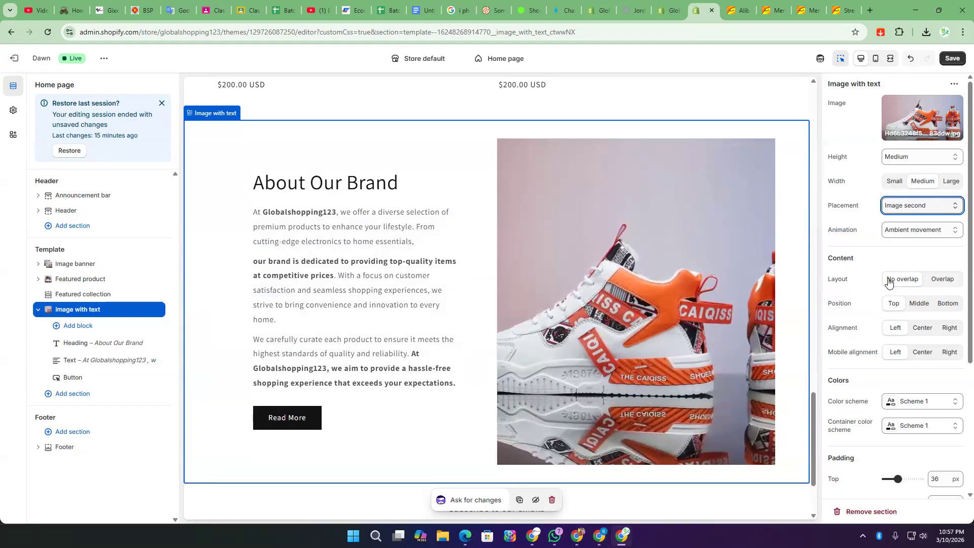
pyautogui.click(949, 280)
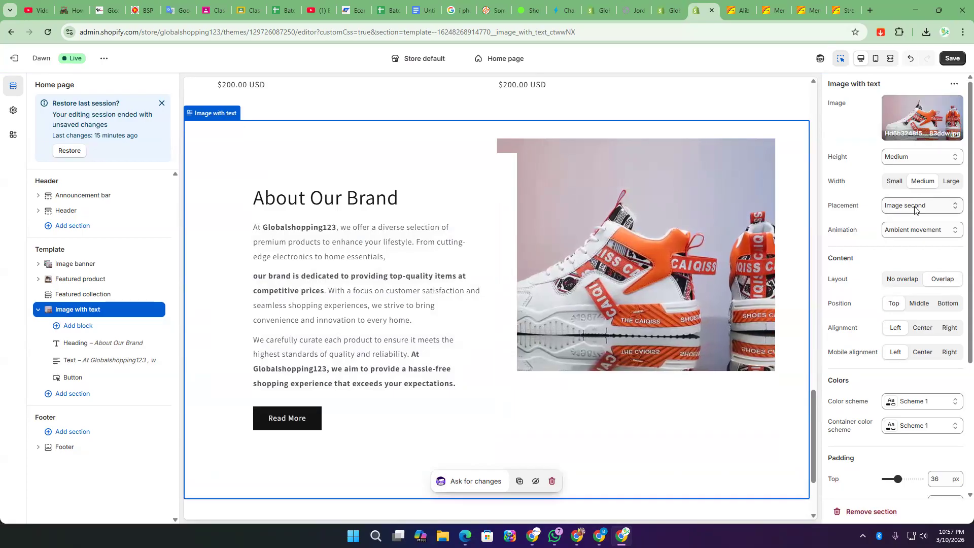
# - Compare the Large and Small image widths in the overlap layout, and go back to Medium
pyautogui.click(946, 183)
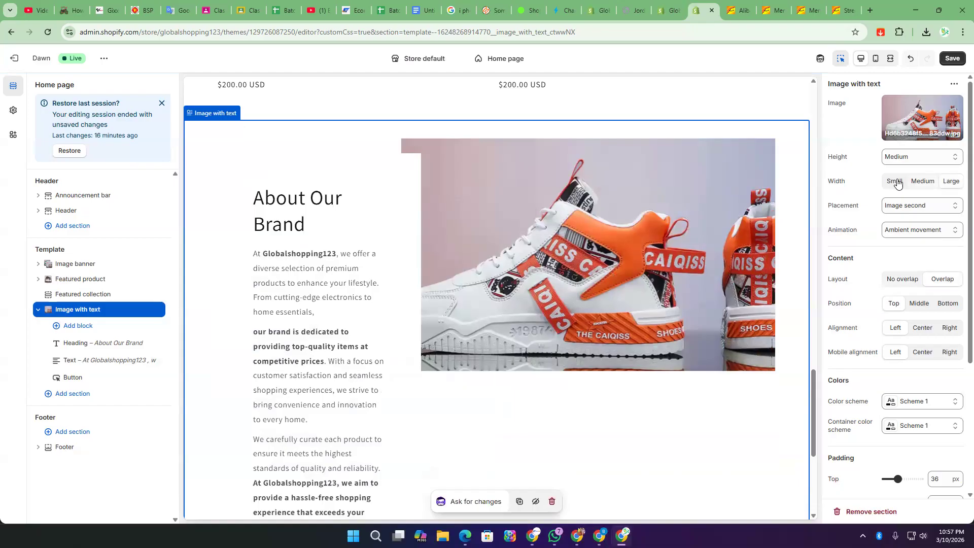
pyautogui.click(922, 182)
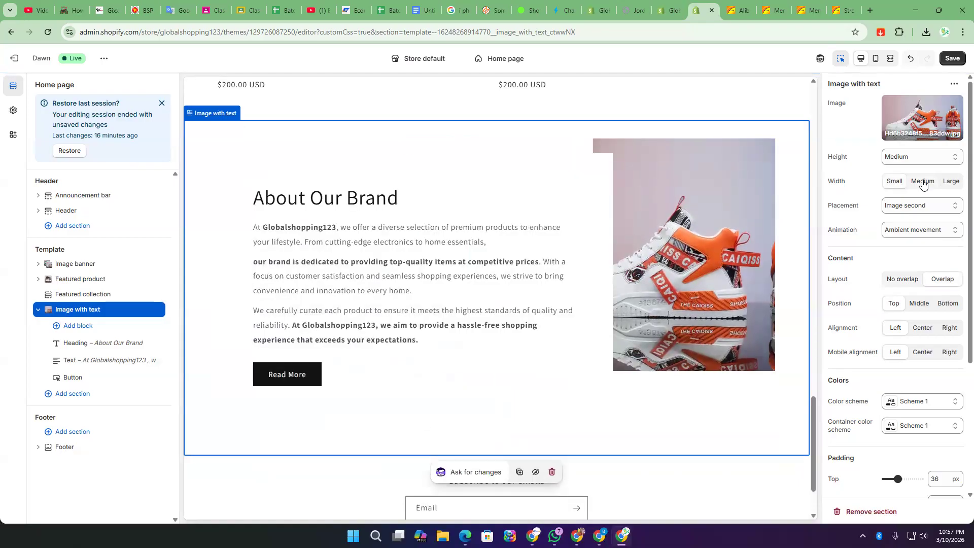
pyautogui.click(923, 182)
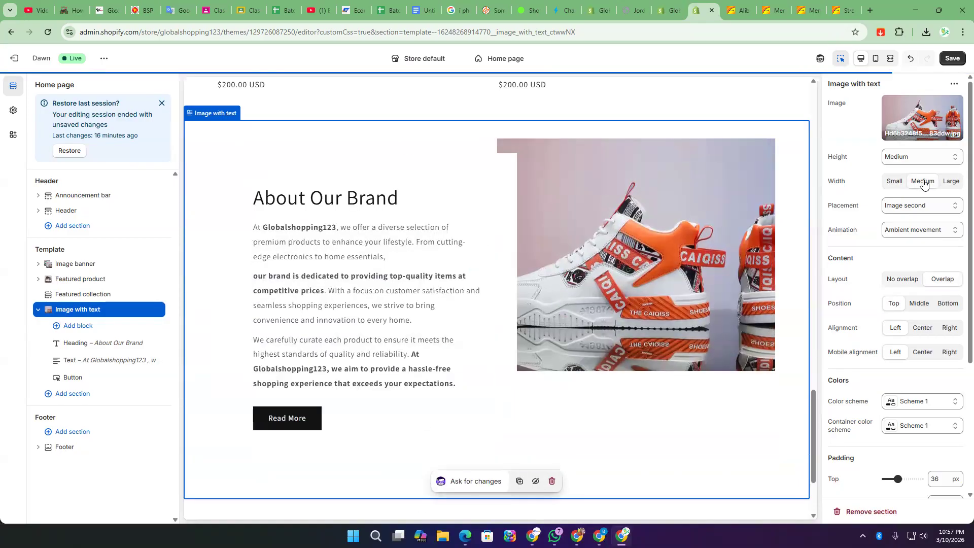
# - Set the brand section's content position to Middle and, after trying Center, return its alignment to Left
pyautogui.click(921, 304)
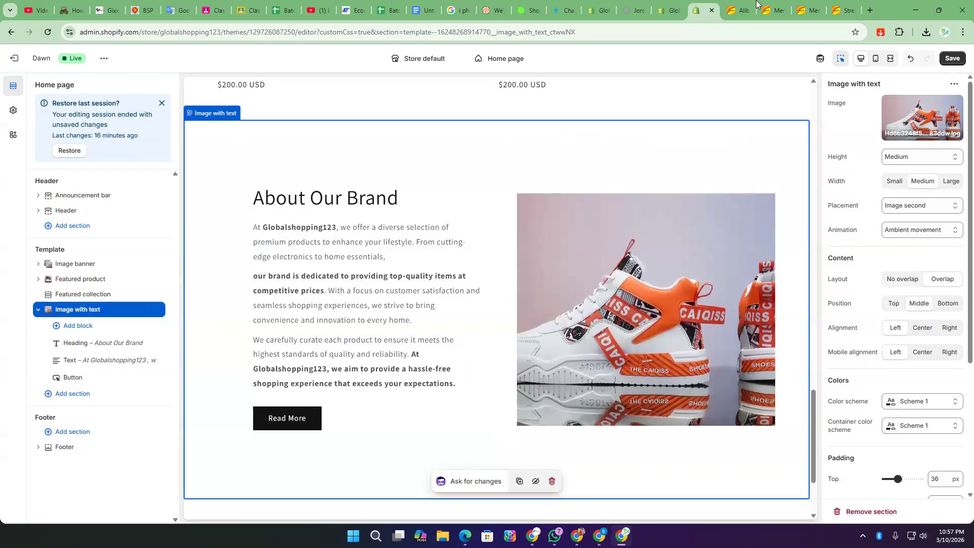
pyautogui.click(924, 329)
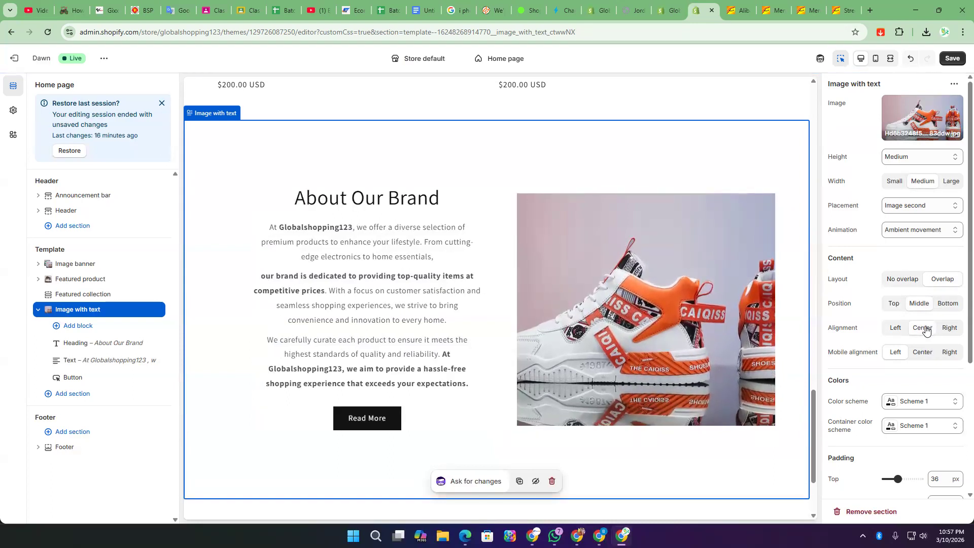
pyautogui.click(897, 328)
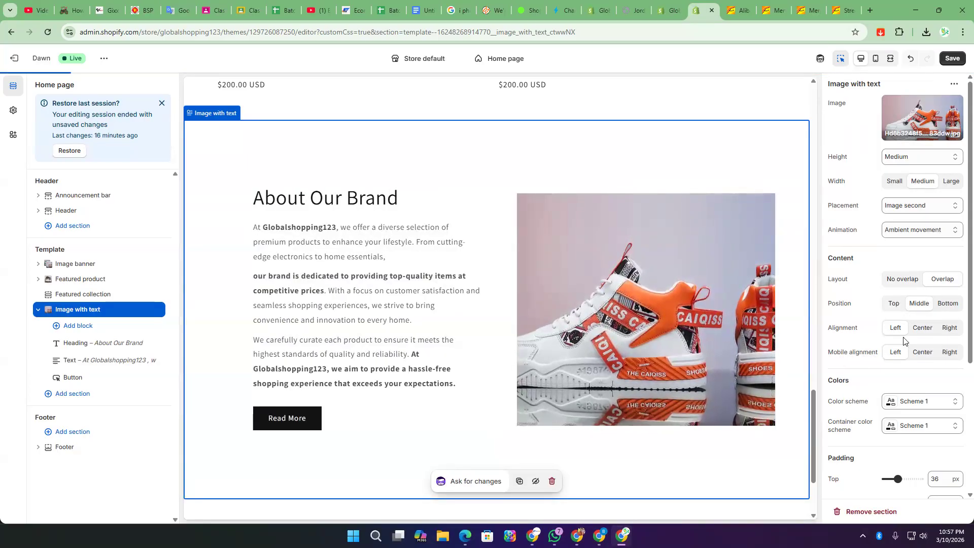
pyautogui.scroll(-4, 902, 345)
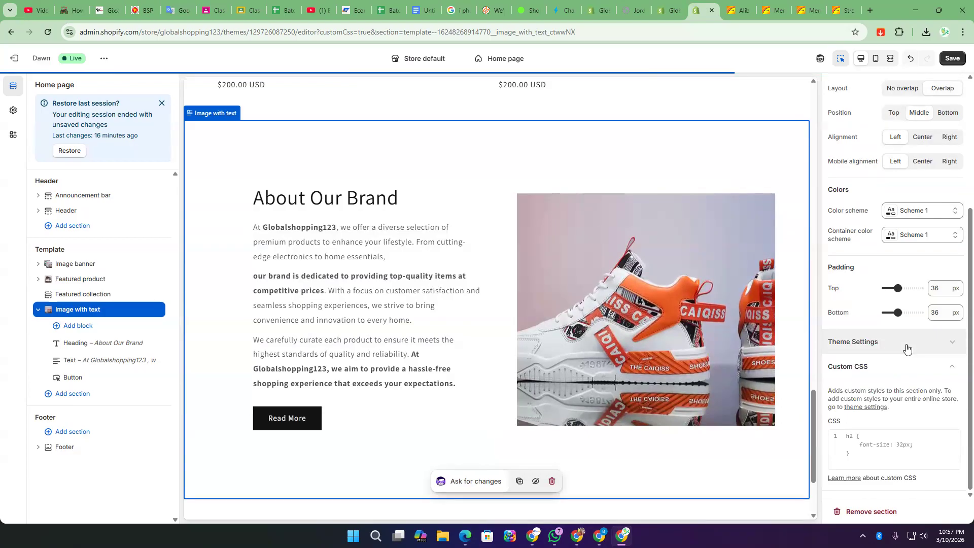
# - Try Scheme 3 and Scheme 2 as the brand section's color scheme, and set it to Scheme 5
pyautogui.click(915, 213)
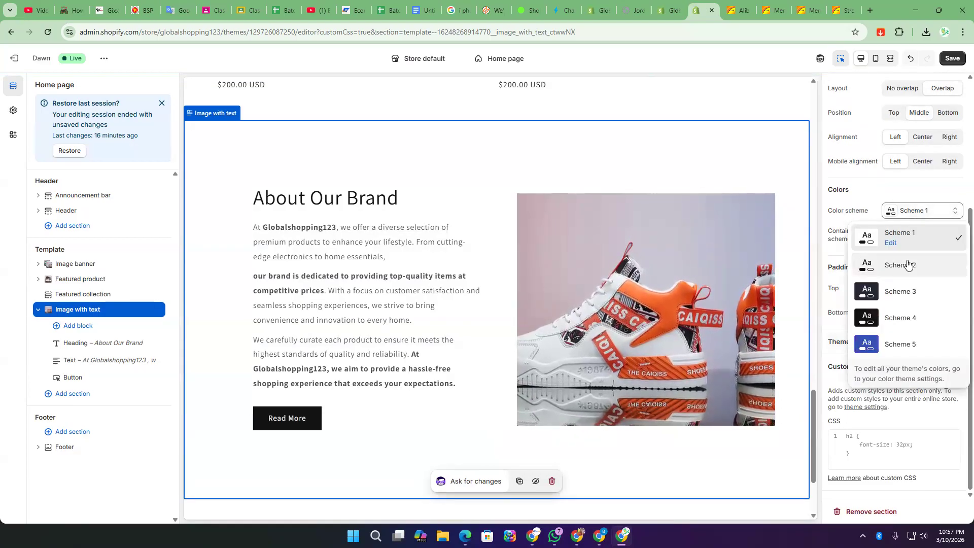
pyautogui.click(899, 289)
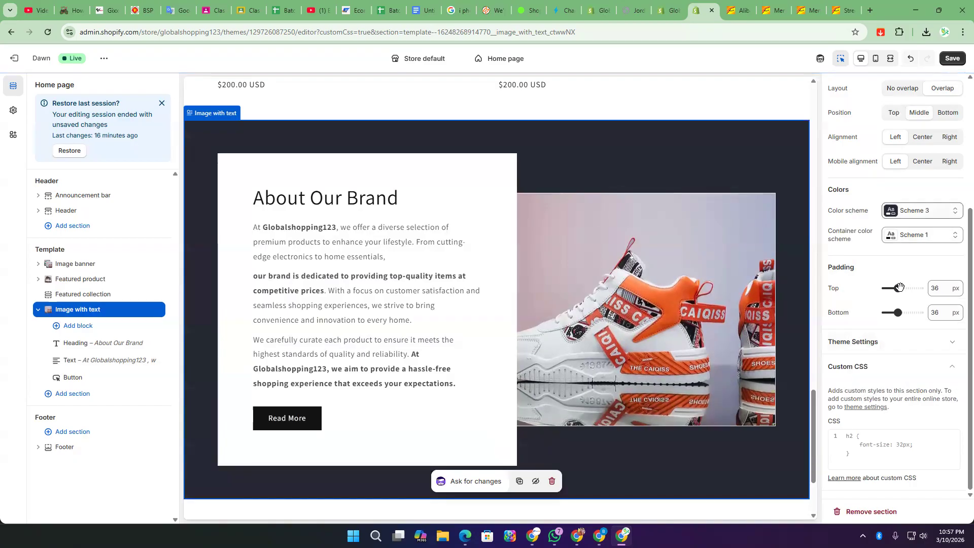
pyautogui.click(913, 212)
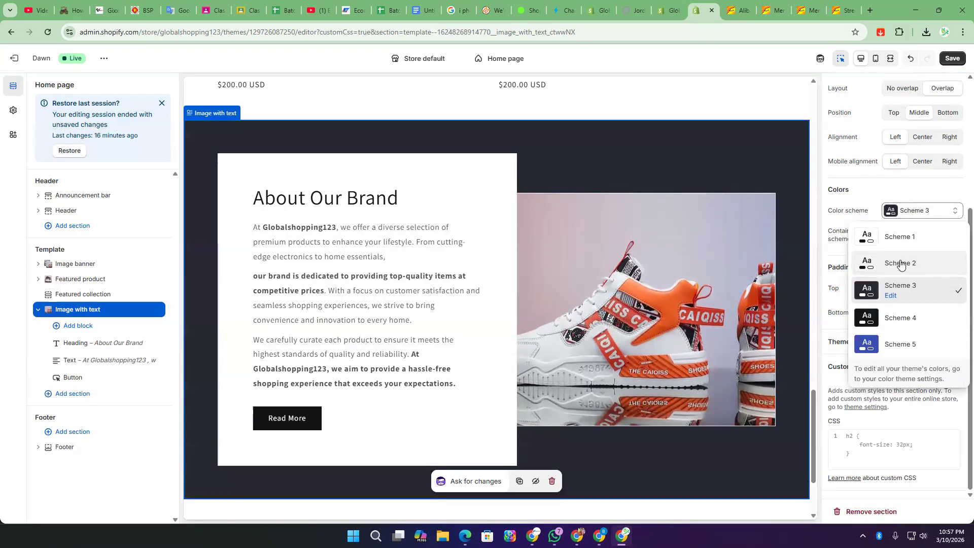
pyautogui.click(901, 264)
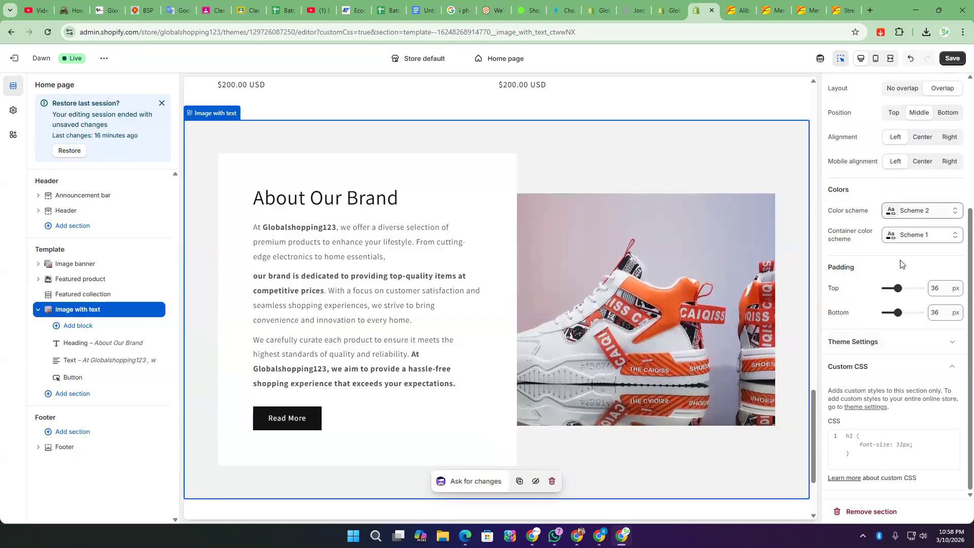
pyautogui.click(943, 211)
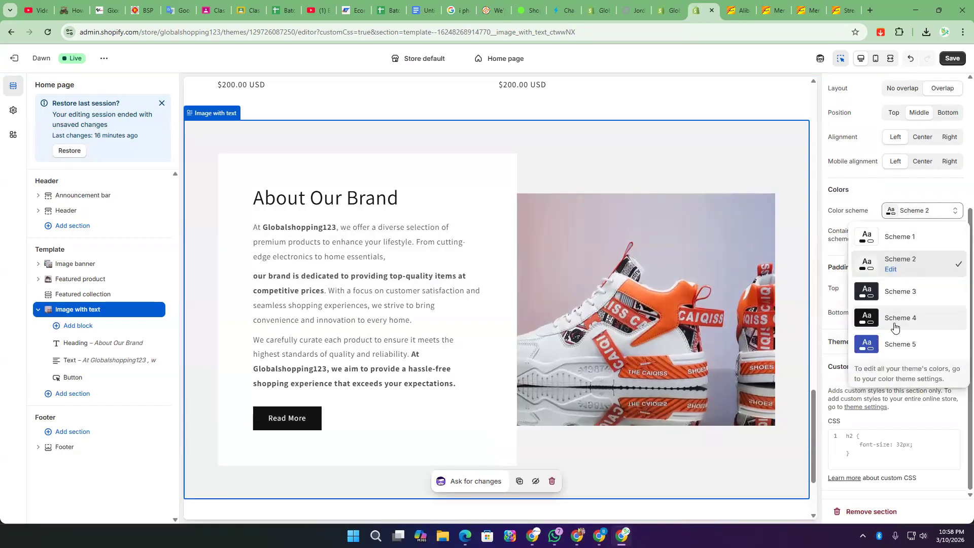
pyautogui.click(895, 344)
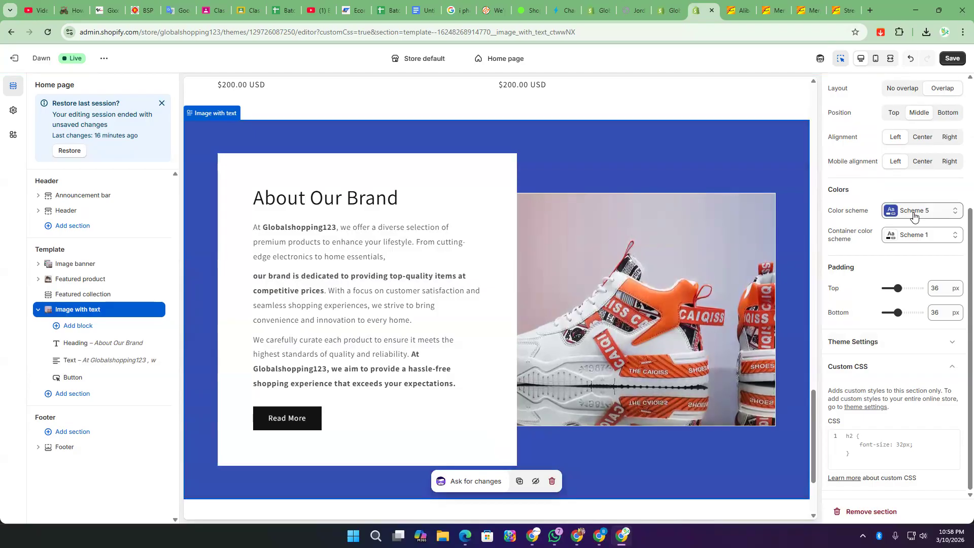
# - Open color Scheme 5 of the Image with text section for editing and set its background color to #555555
pyautogui.click(913, 217)
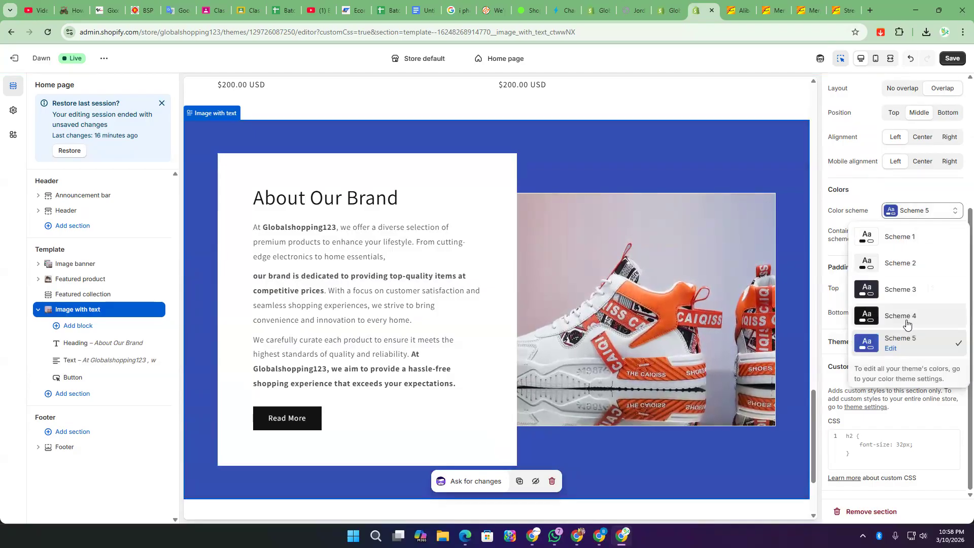
pyautogui.click(891, 348)
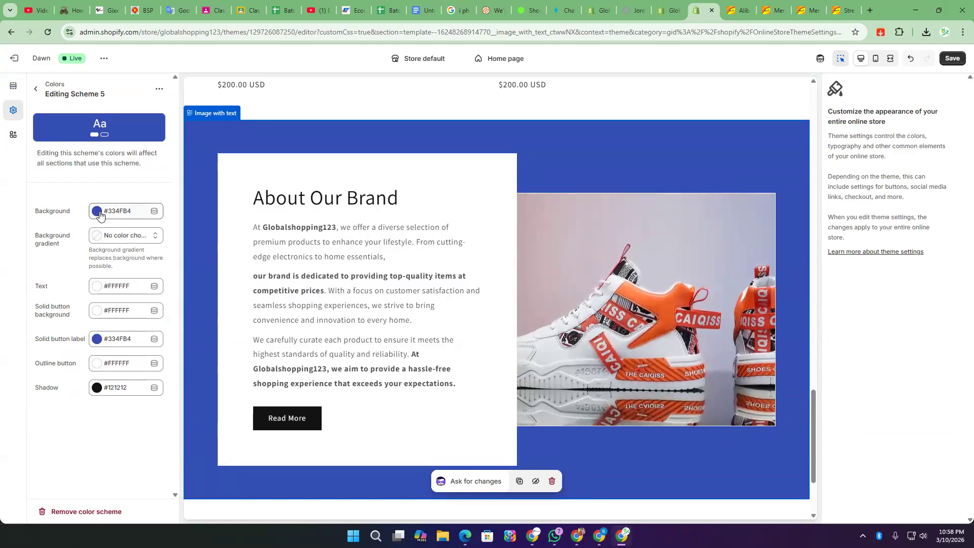
pyautogui.click(98, 212)
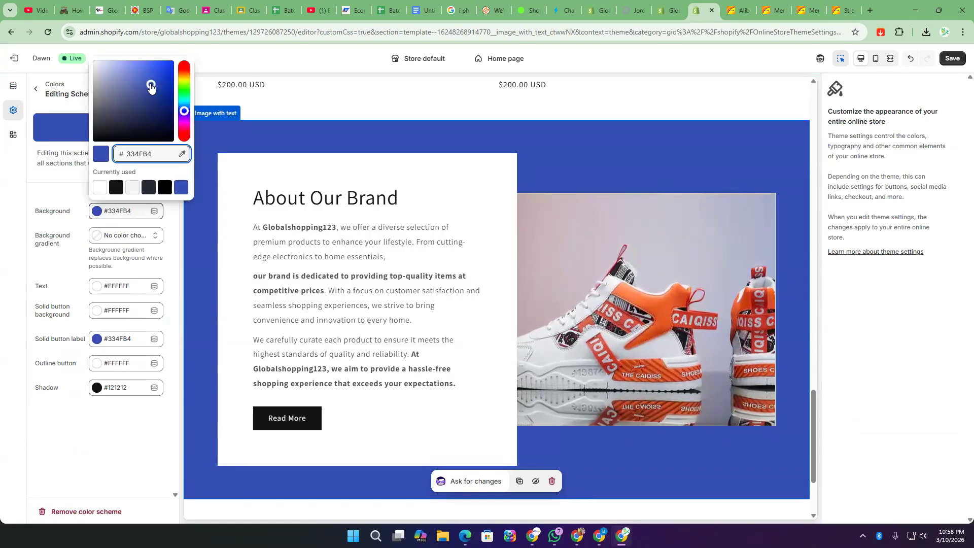
pyautogui.moveTo(150, 88); pyautogui.dragTo(98, 90)
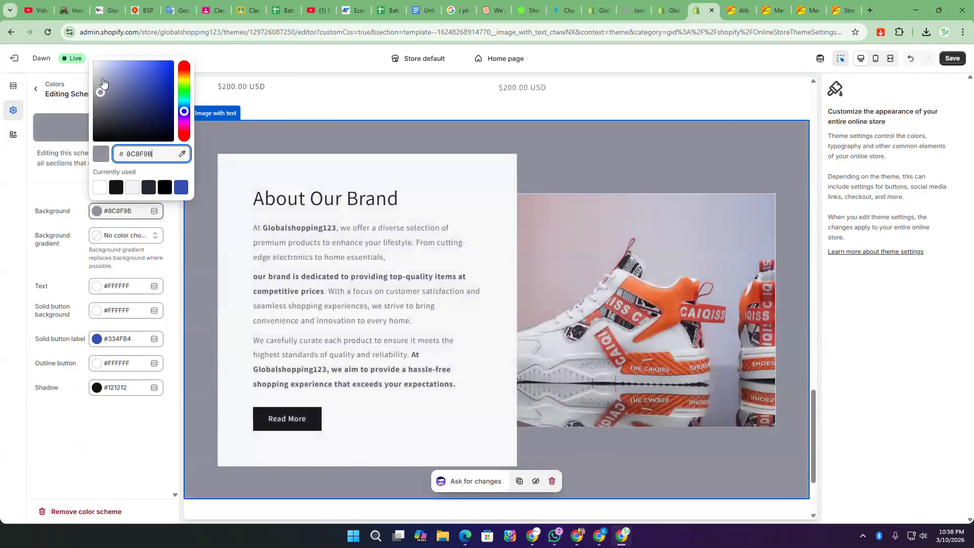
pyautogui.moveTo(98, 90); pyautogui.dragTo(104, 75)
pyautogui.moveTo(101, 69)
pyautogui.mouseDown()
pyautogui.moveTo(95, 82)
pyautogui.moveTo(118, 73)
pyautogui.moveTo(121, 84)
pyautogui.moveTo(95, 109)
pyautogui.moveTo(91, 94)
pyautogui.moveTo(131, 93)
pyautogui.moveTo(156, 72)
pyautogui.moveTo(166, 103)
pyautogui.mouseUp()
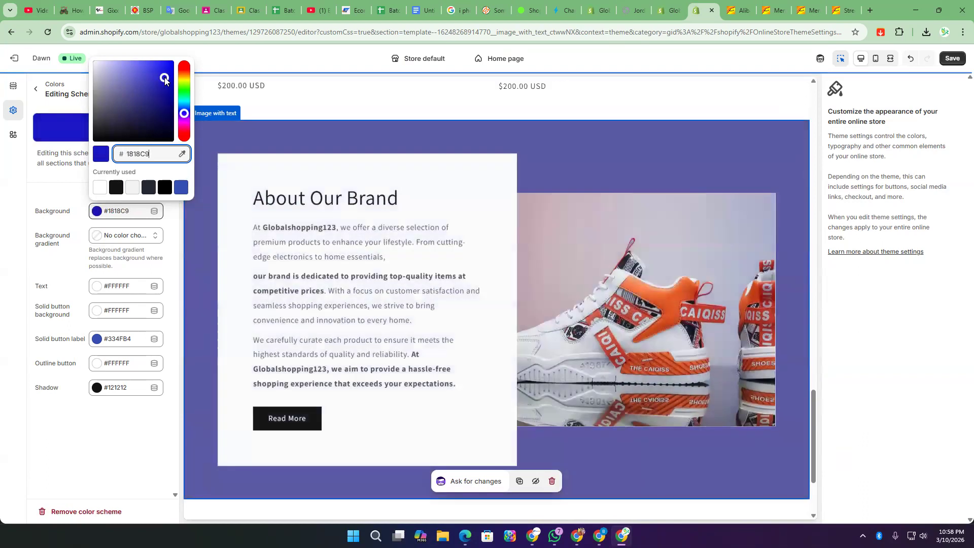
pyautogui.moveTo(163, 100); pyautogui.dragTo(87, 118)
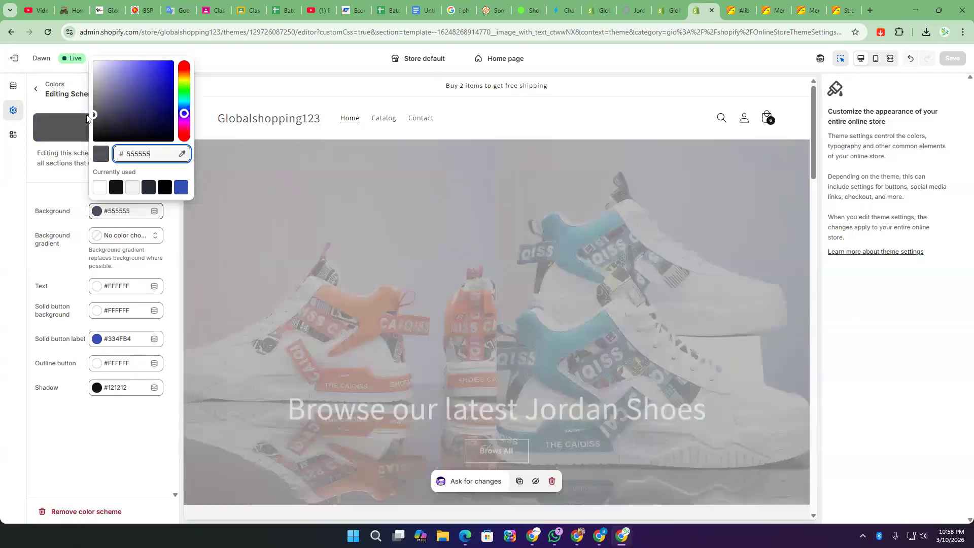
pyautogui.click(87, 115)
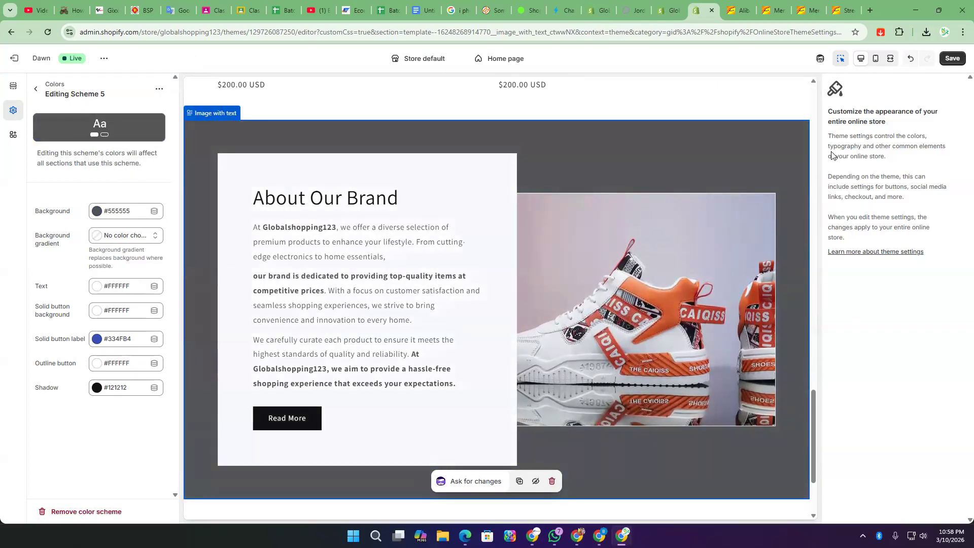
# - Apply the preset cyan-to-purple linear gradient as Scheme 5's background gradient and set its angle to 261°
pyautogui.click(93, 212)
pyautogui.click(80, 239)
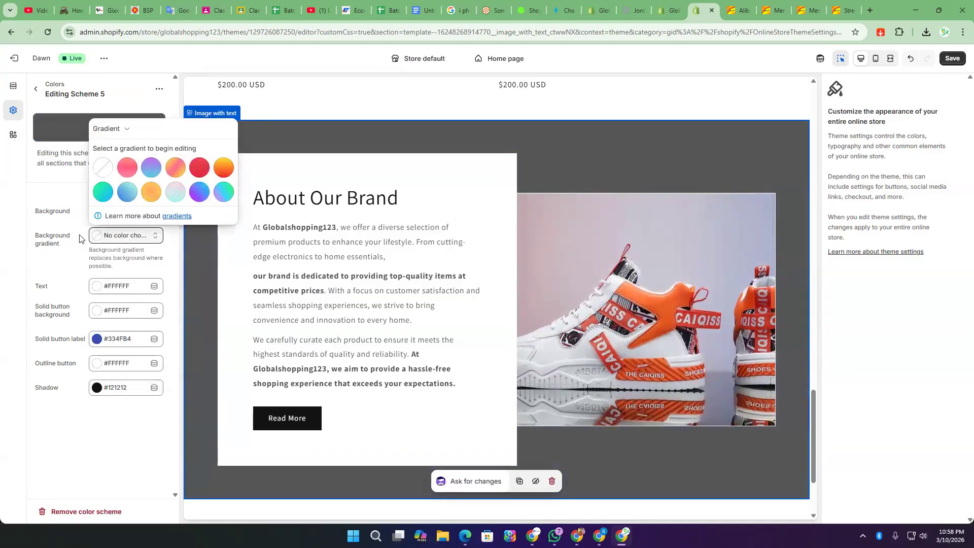
pyautogui.click(97, 237)
pyautogui.click(97, 237)
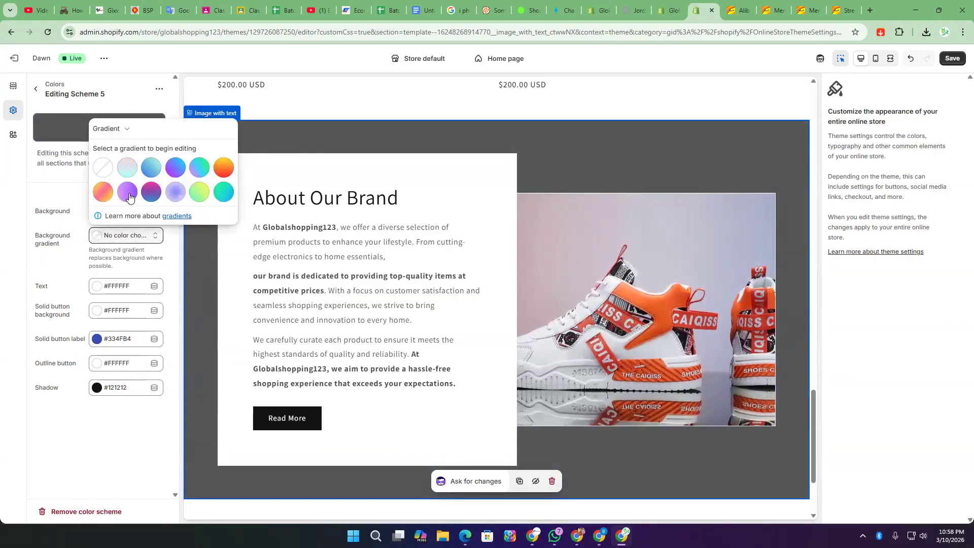
pyautogui.click(176, 168)
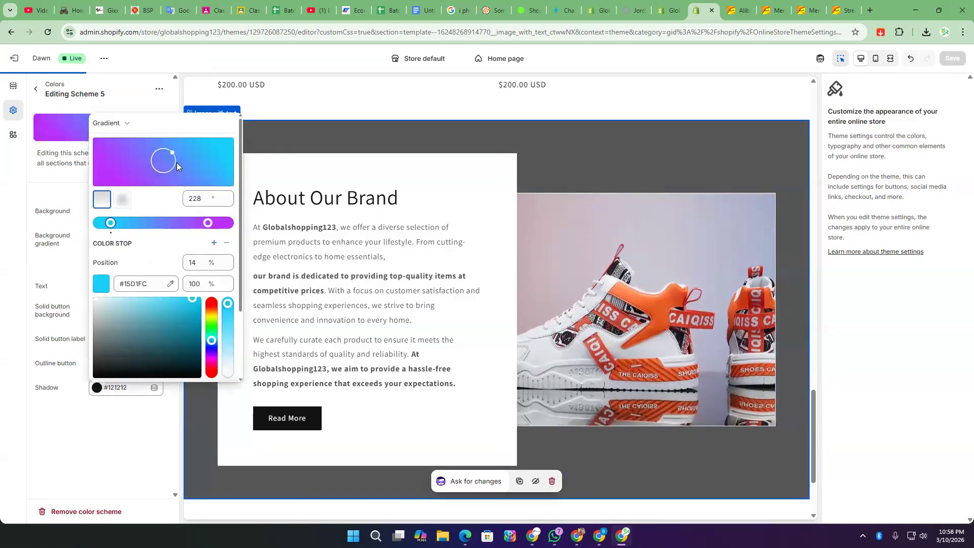
pyautogui.moveTo(176, 162); pyautogui.dragTo(958, 4)
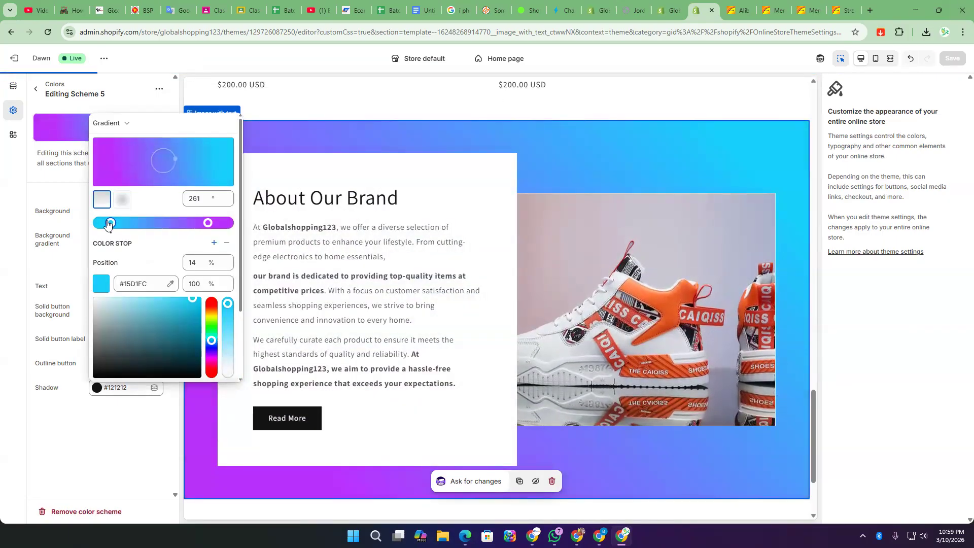
# - Set the gradient's cyan color stop to position 10%, color #207F94 and 87% opacity
pyautogui.moveTo(110, 224)
pyautogui.mouseDown()
pyautogui.moveTo(172, 223)
pyautogui.moveTo(115, 217)
pyautogui.mouseUp()
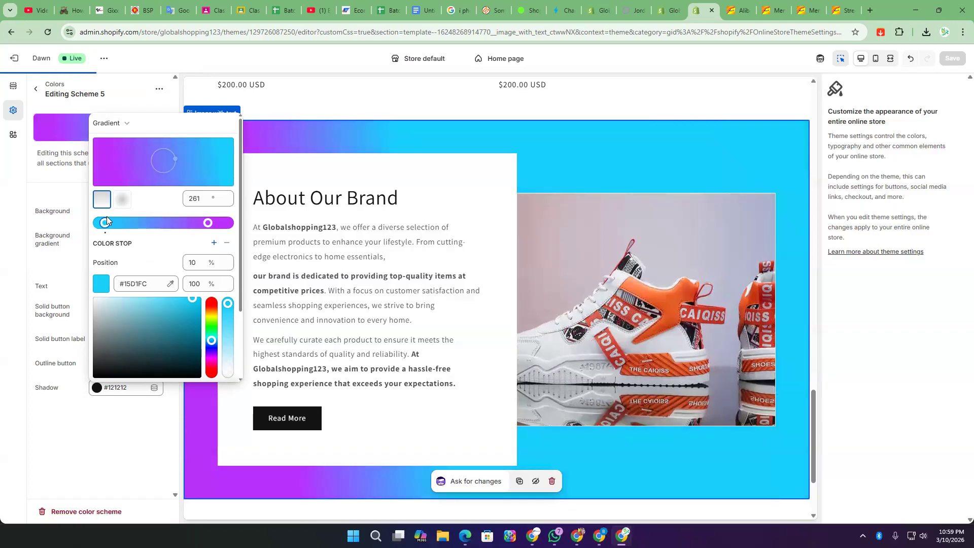
pyautogui.moveTo(109, 218); pyautogui.dragTo(108, 220)
pyautogui.click(178, 331)
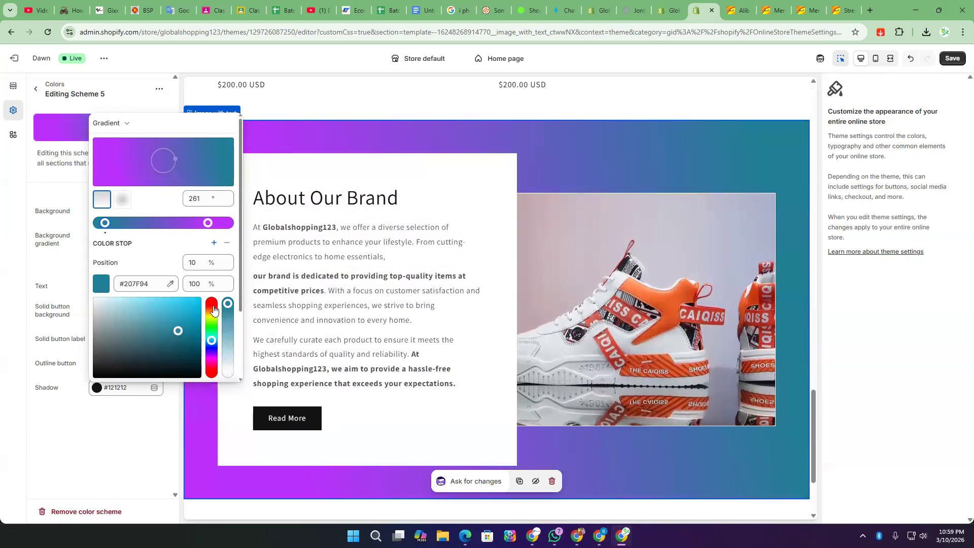
pyautogui.moveTo(227, 306); pyautogui.dragTo(227, 313)
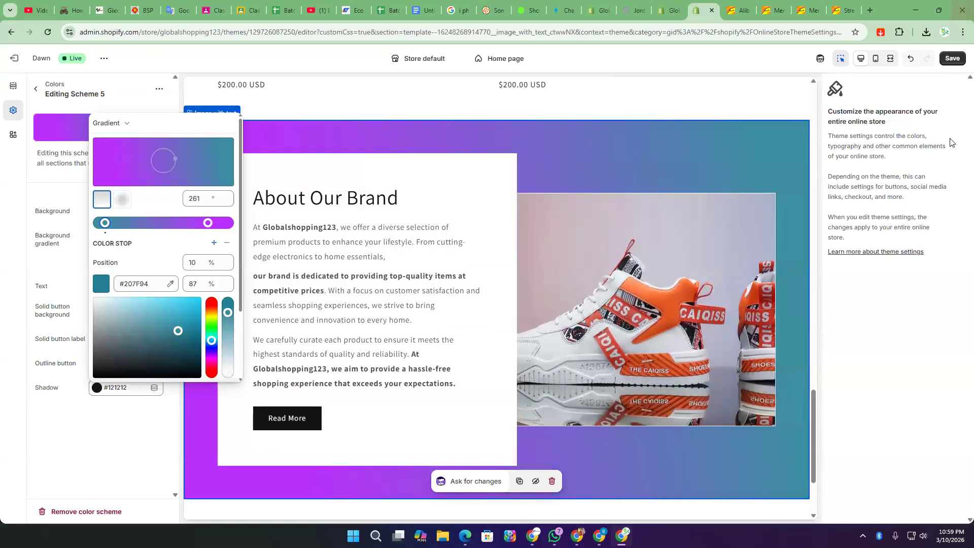
pyautogui.click(3, 249)
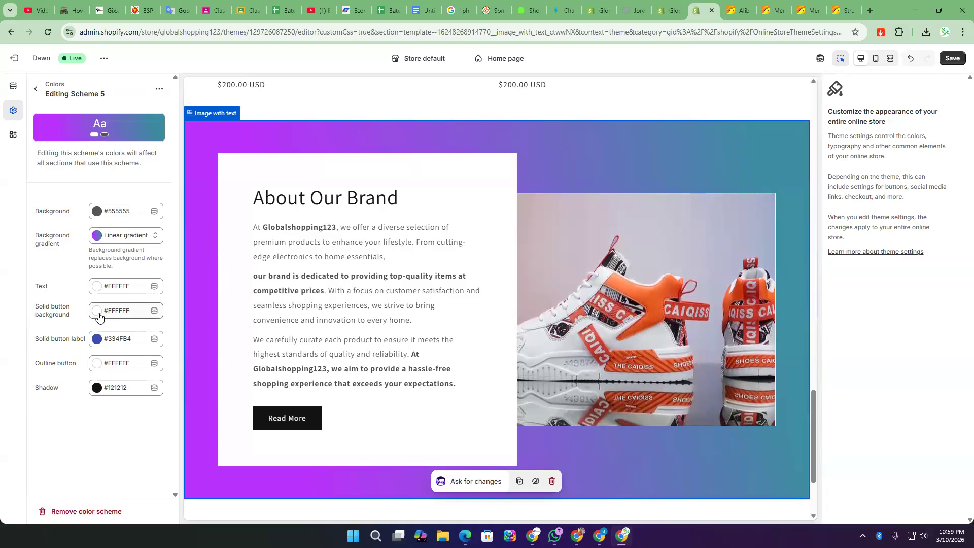
# - Set Scheme 5's solid background color to the red #AB2727
pyautogui.moveTo(34, 286); pyautogui.dragTo(147, 401)
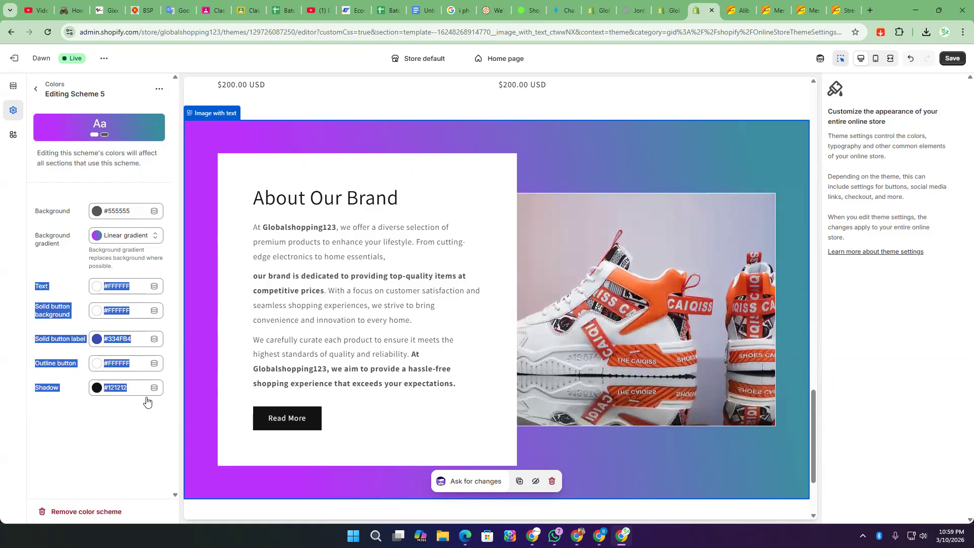
pyautogui.click(81, 408)
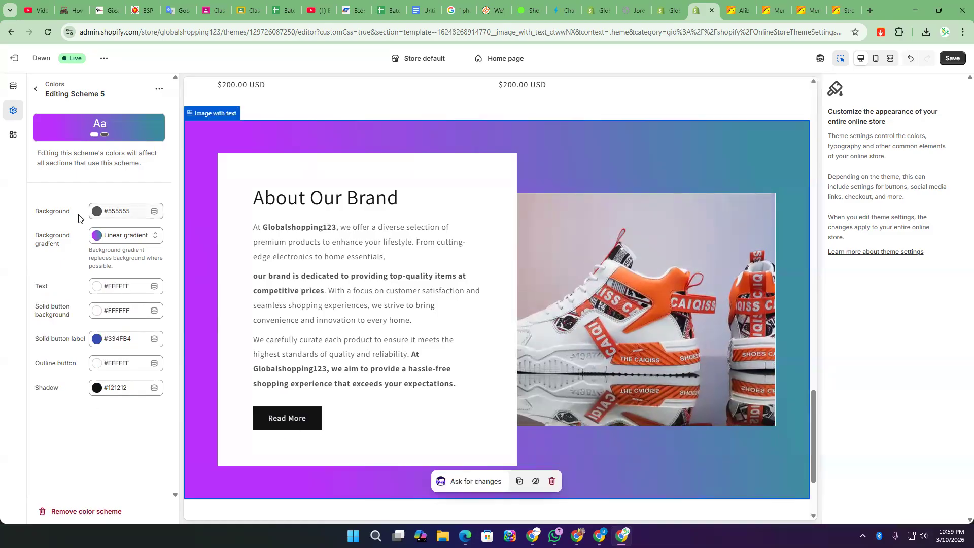
pyautogui.click(97, 213)
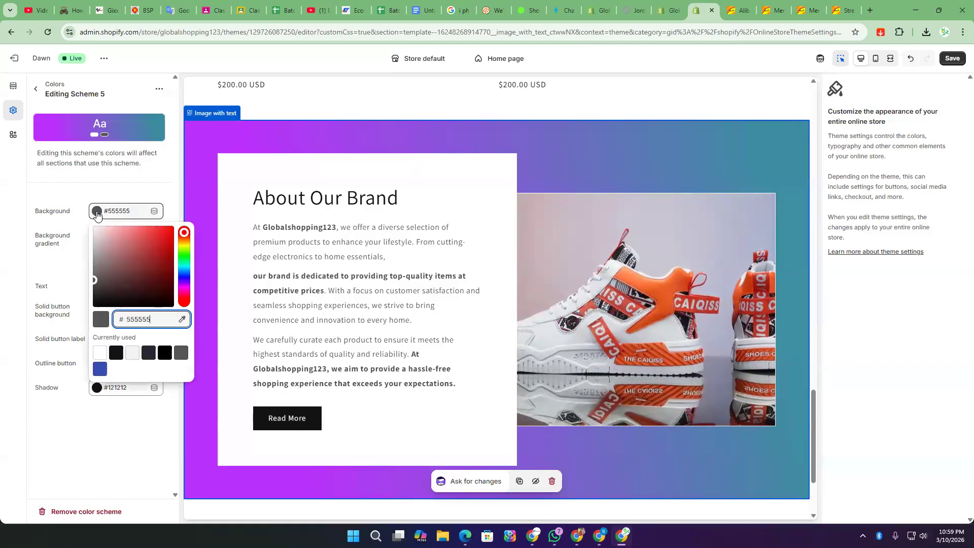
pyautogui.moveTo(144, 252); pyautogui.dragTo(156, 253)
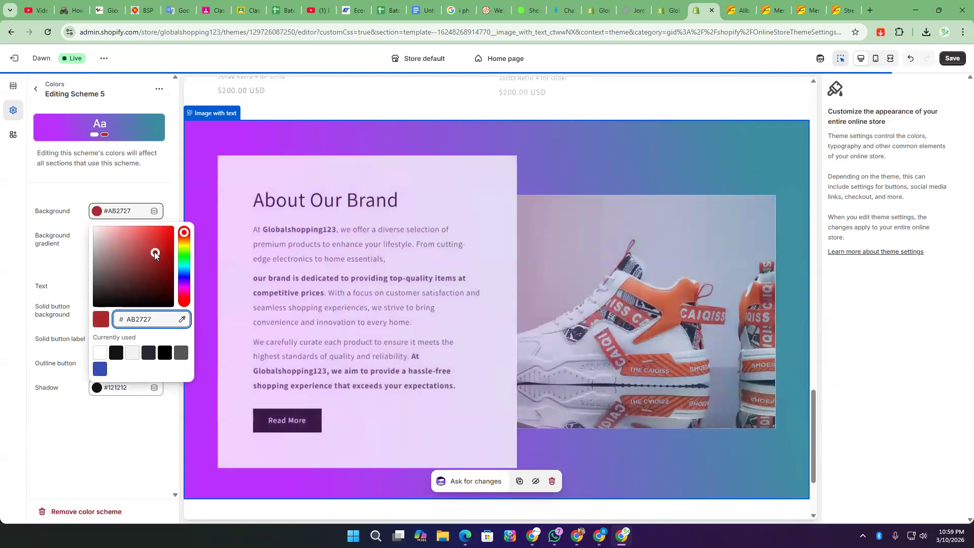
pyautogui.click(30, 185)
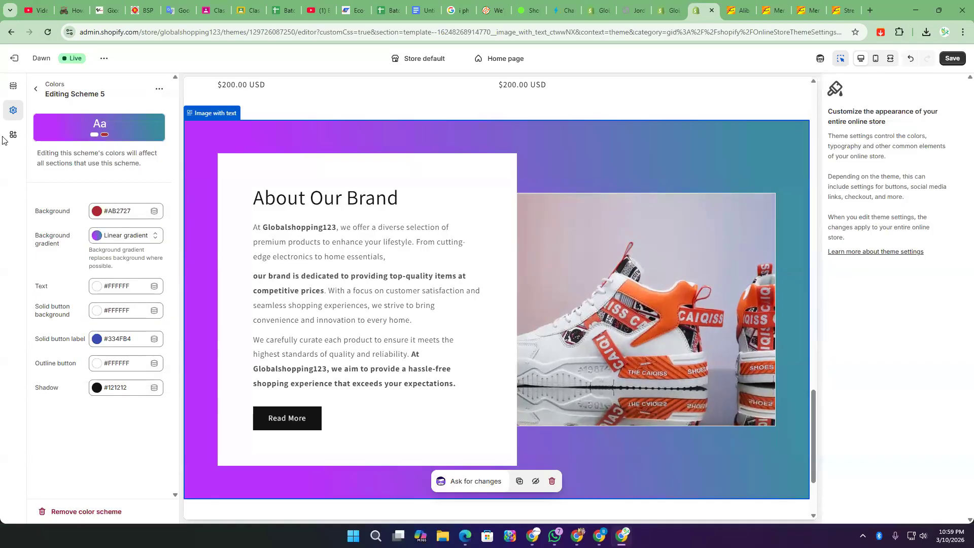
# - Return to the home page's section list and save the theme changes
pyautogui.click(14, 86)
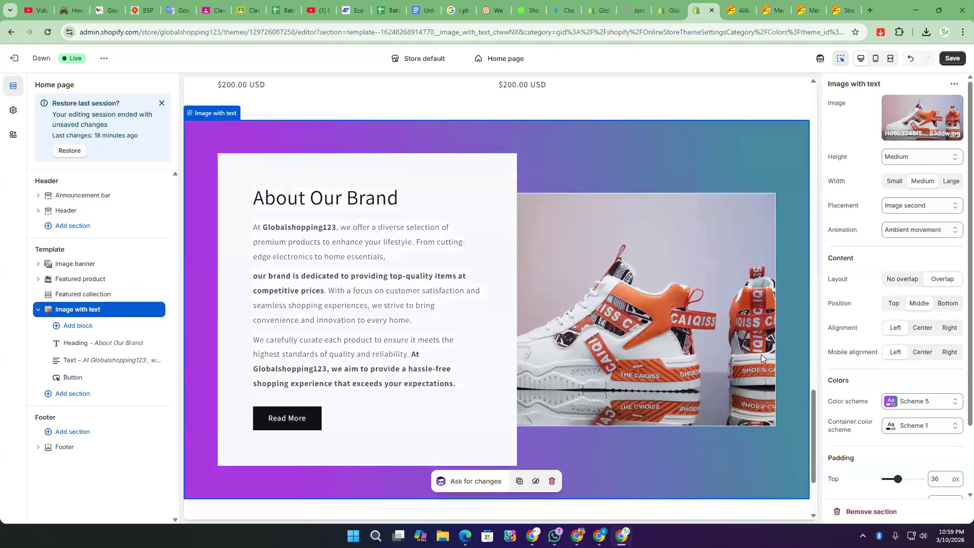
pyautogui.scroll(-3, 708, 373)
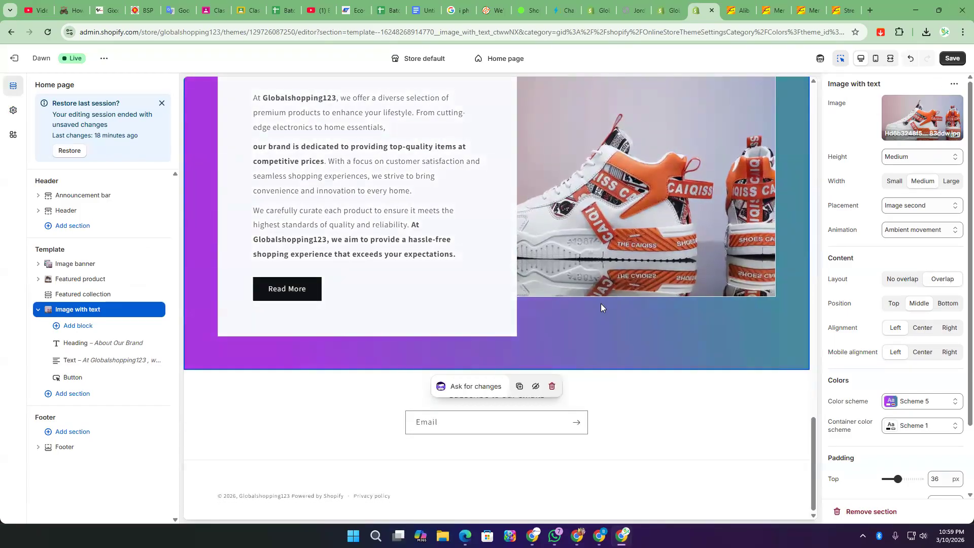
pyautogui.scroll(5, 634, 267)
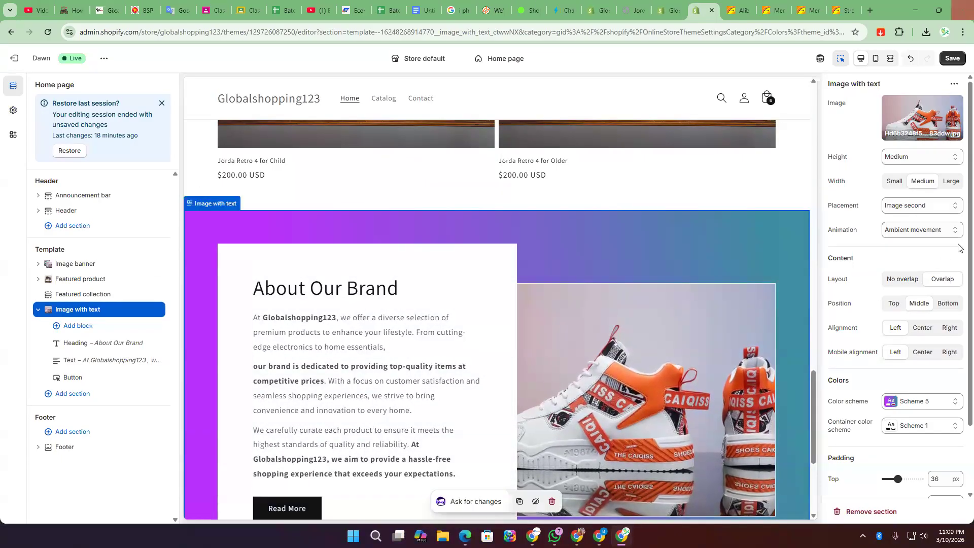
pyautogui.click(952, 57)
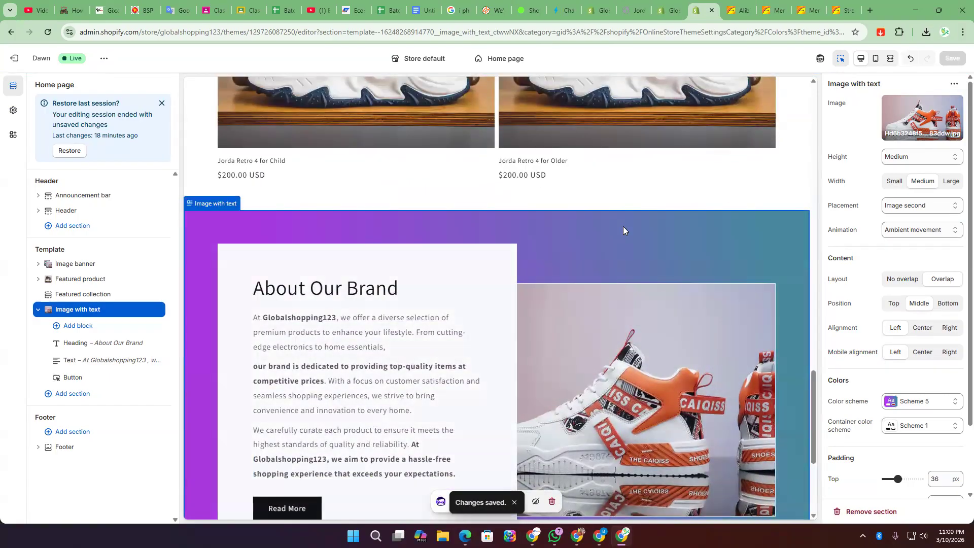
# - Select the footer to examine its email signup area and settings, and review the home page preview from start to end
pyautogui.scroll(-5, 524, 229)
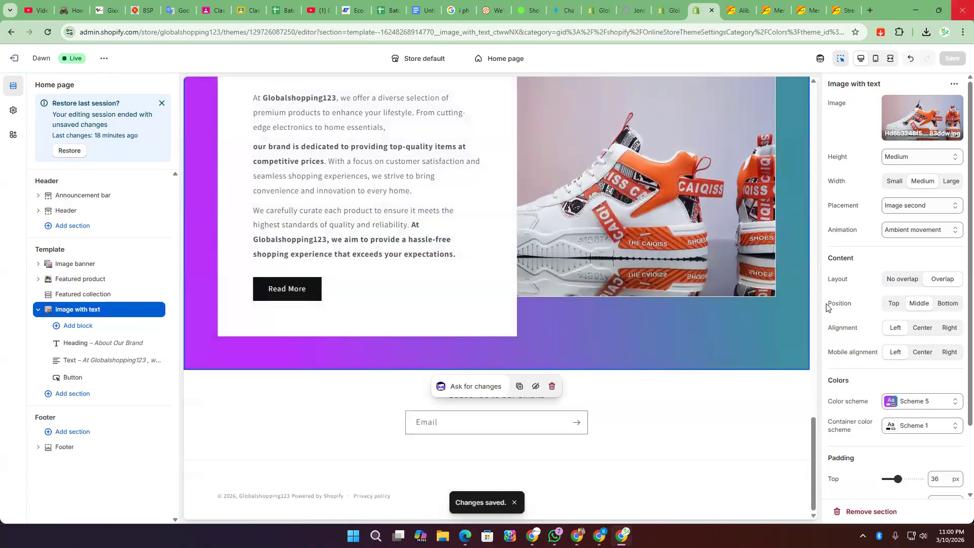
pyautogui.click(674, 397)
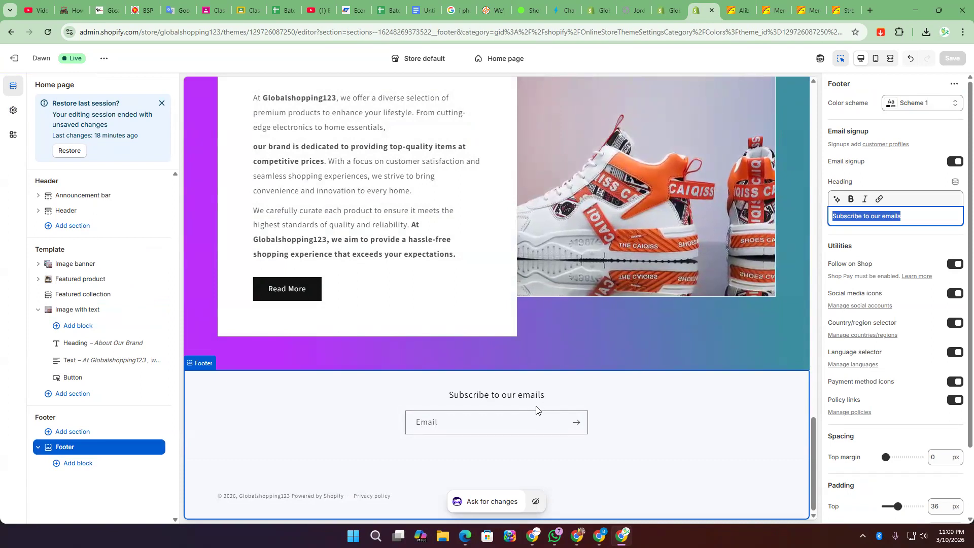
pyautogui.click(470, 422)
pyautogui.click(611, 409)
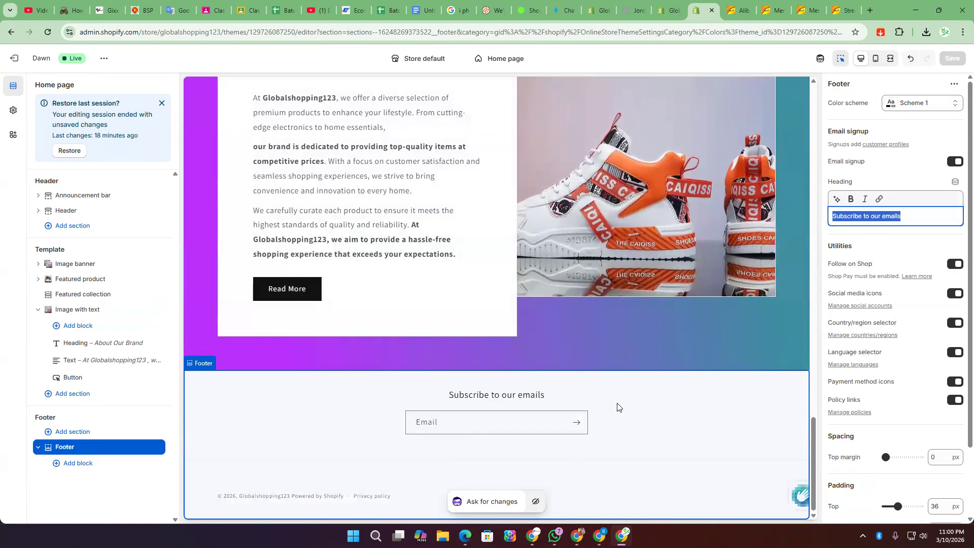
pyautogui.click(602, 472)
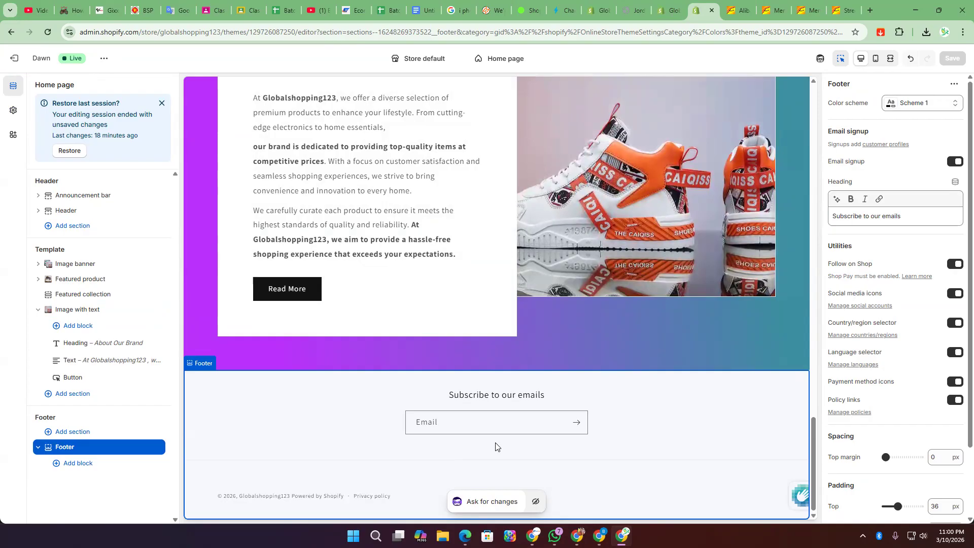
pyautogui.scroll(20, 496, 446)
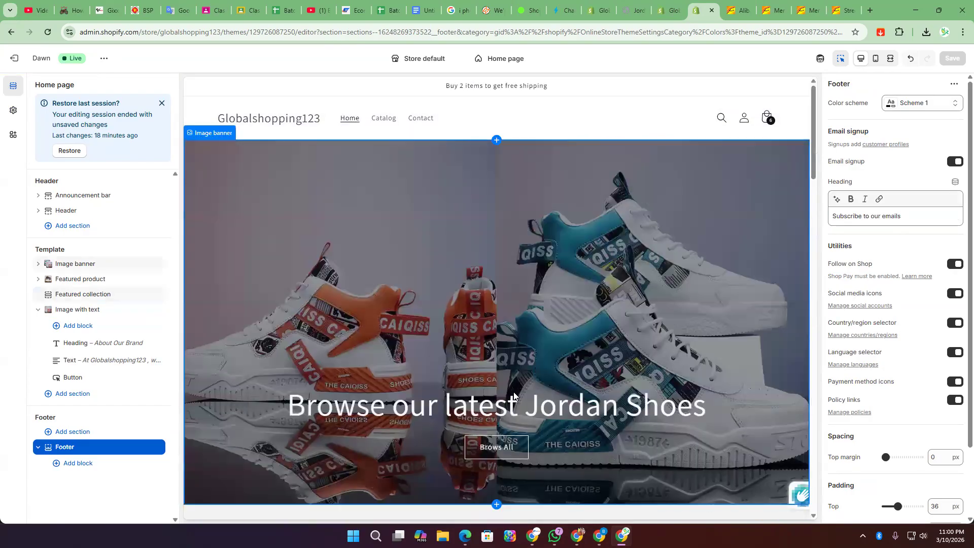
pyautogui.scroll(-20, 490, 204)
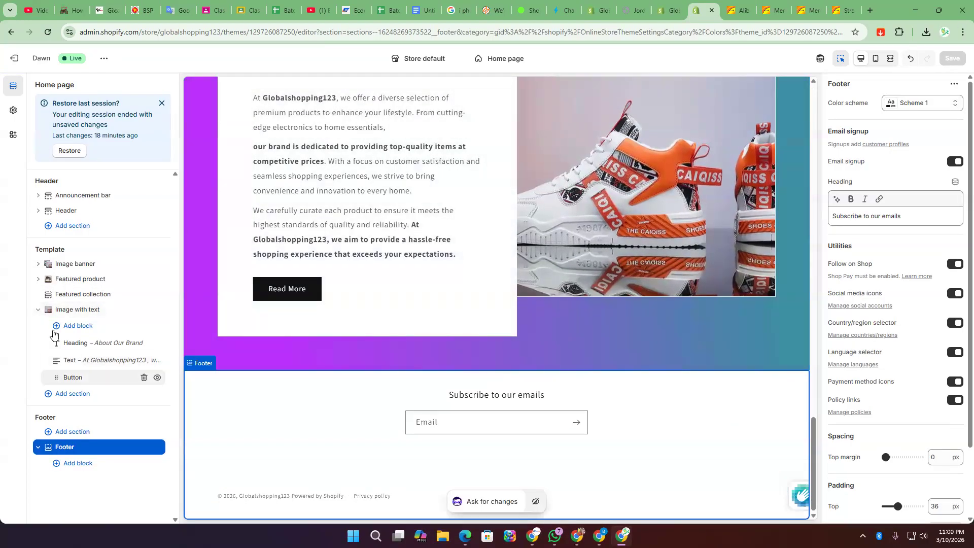
# - Add a Multirow section to the template after the Image with text section and open the settings of its first row
pyautogui.click(40, 309)
pyautogui.click(59, 325)
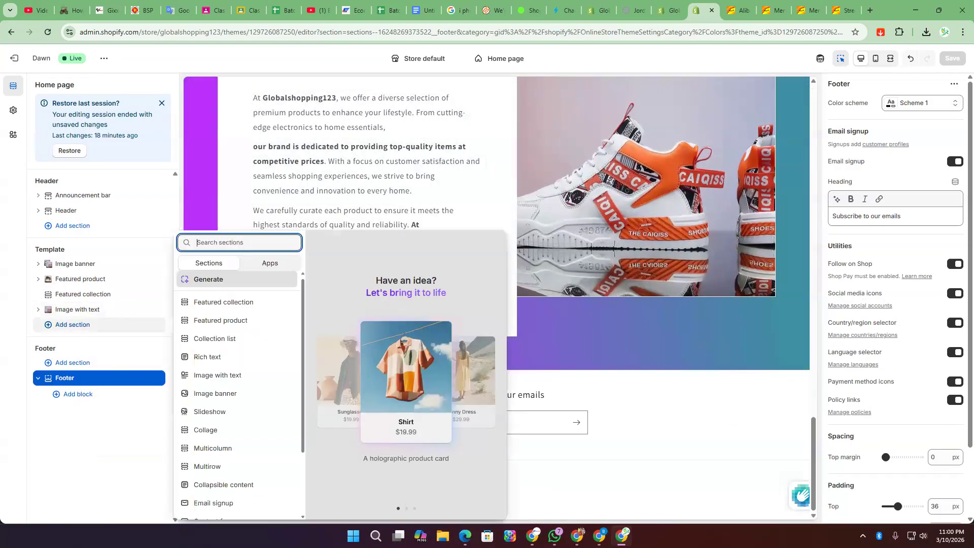
pyautogui.scroll(-2, 238, 381)
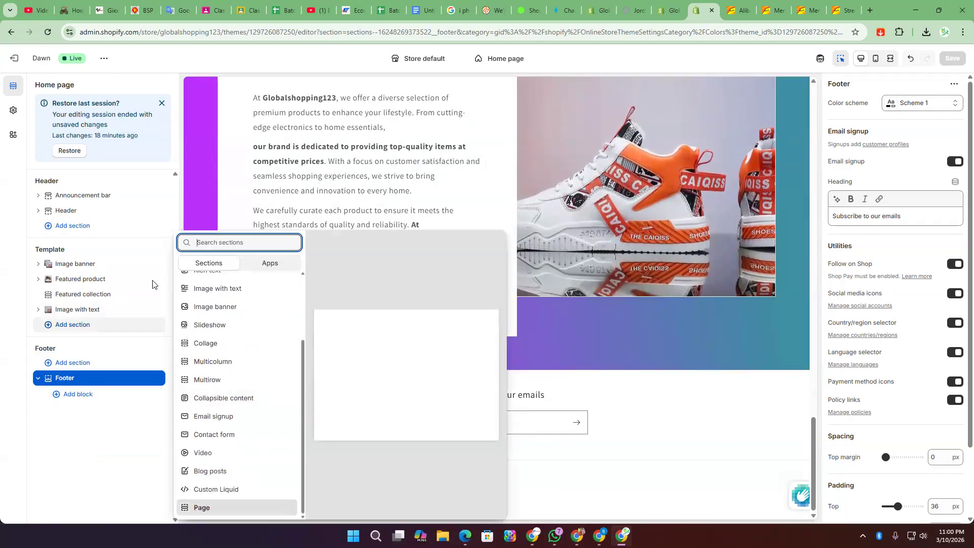
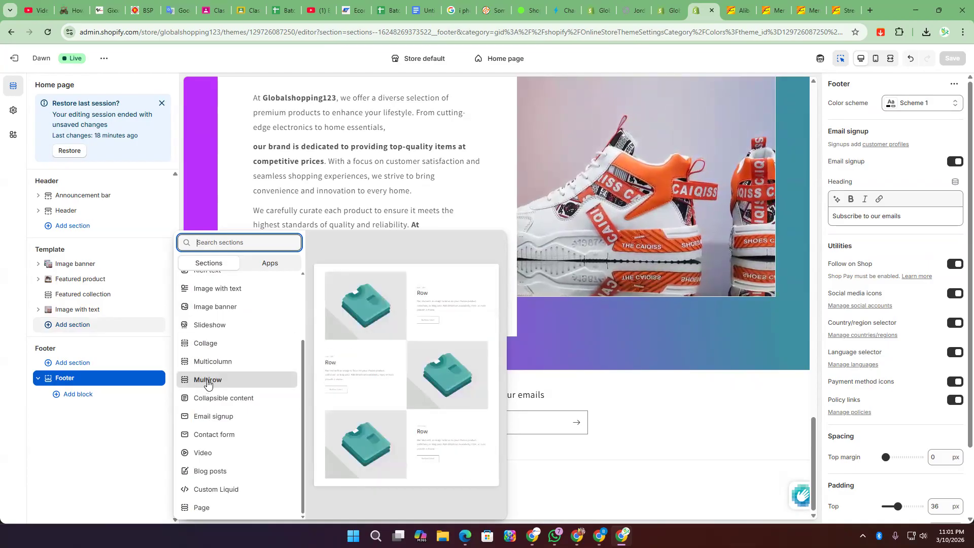
pyautogui.press('Escape')
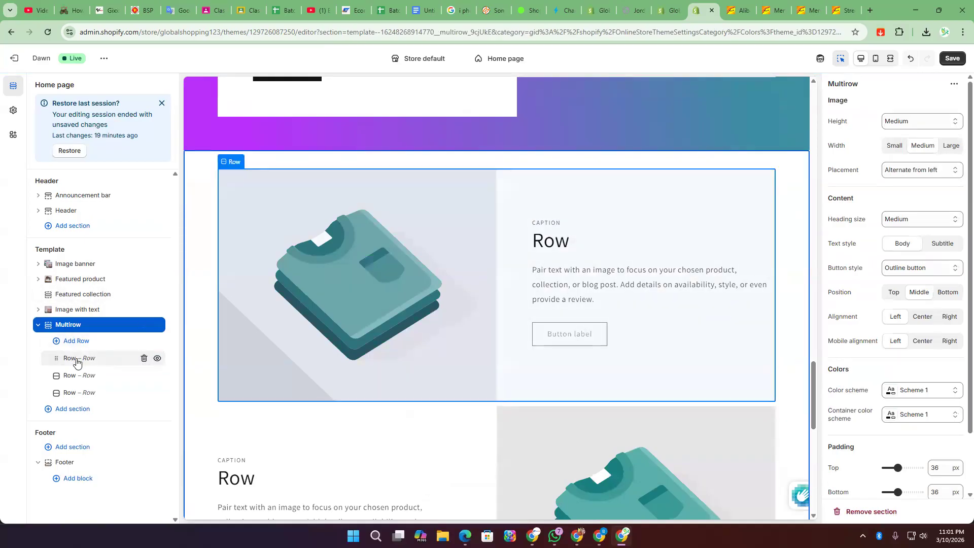
pyautogui.click(93, 362)
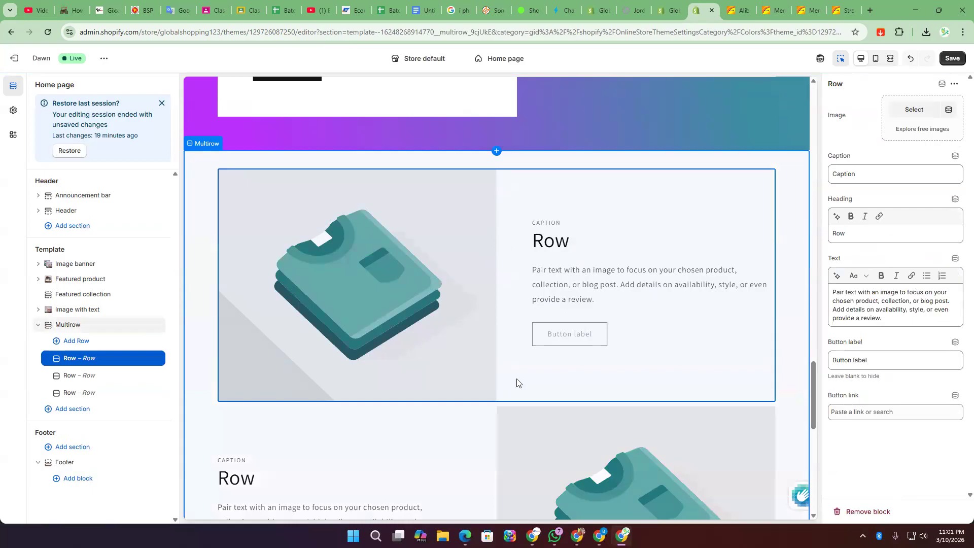
# - Set the first Multirow row's image to the library photo of teal-and-white sneakers in the second-to-last position
pyautogui.click(913, 110)
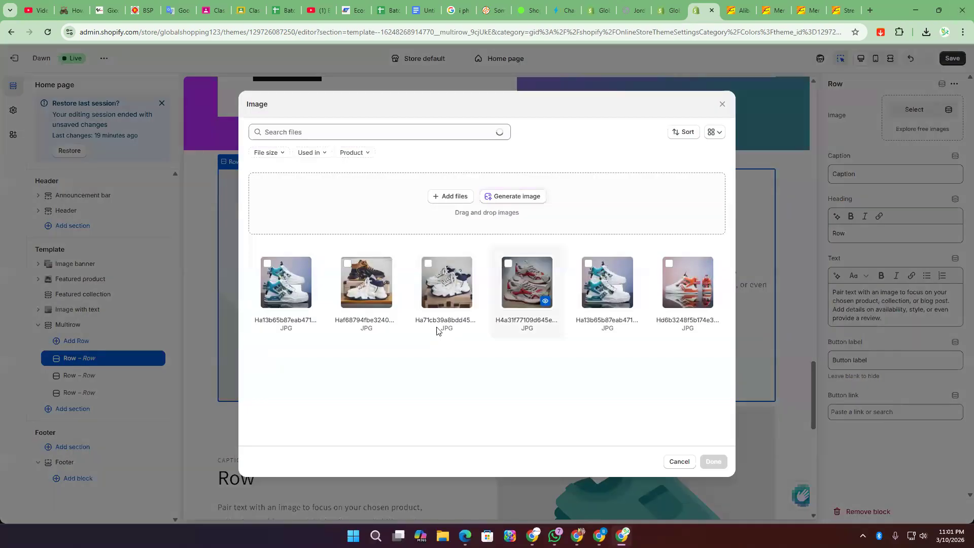
pyautogui.click(609, 293)
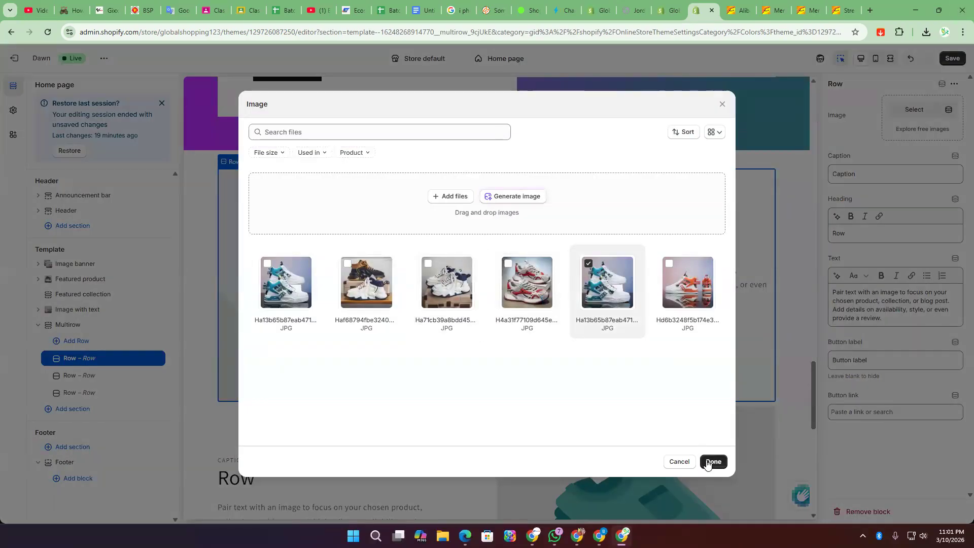
pyautogui.click(711, 462)
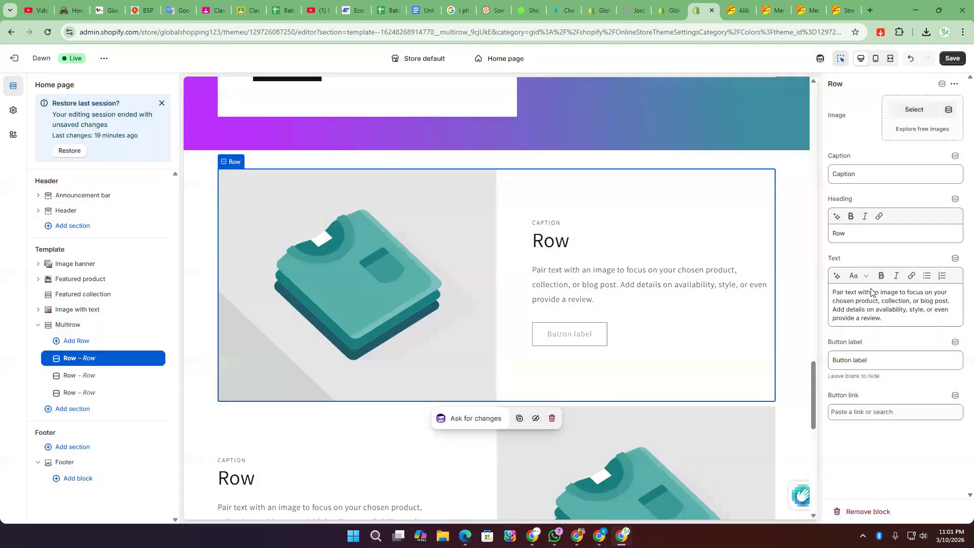
# - Give the first row the bold heading "Jordan 4" and leave its caption empty
pyautogui.click(857, 176)
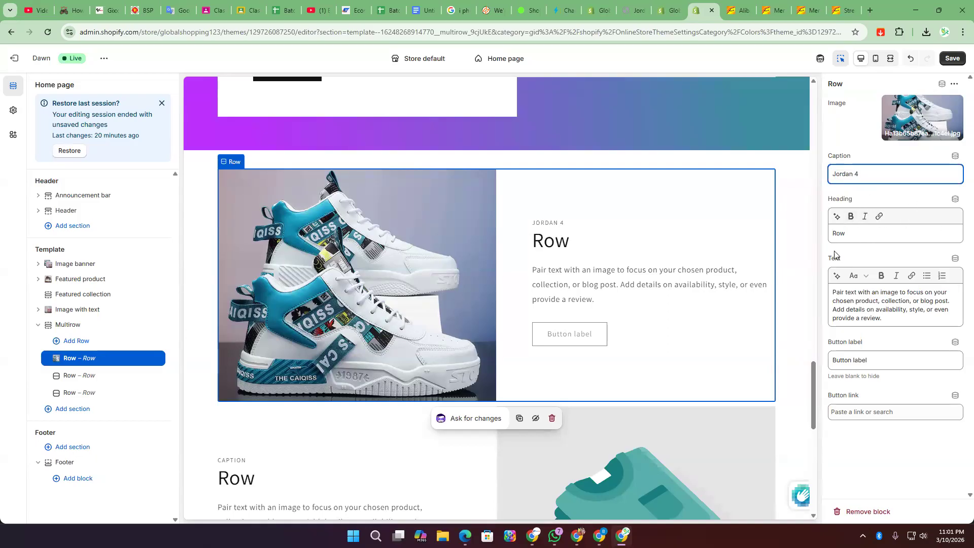
pyautogui.doubleClick(850, 232)
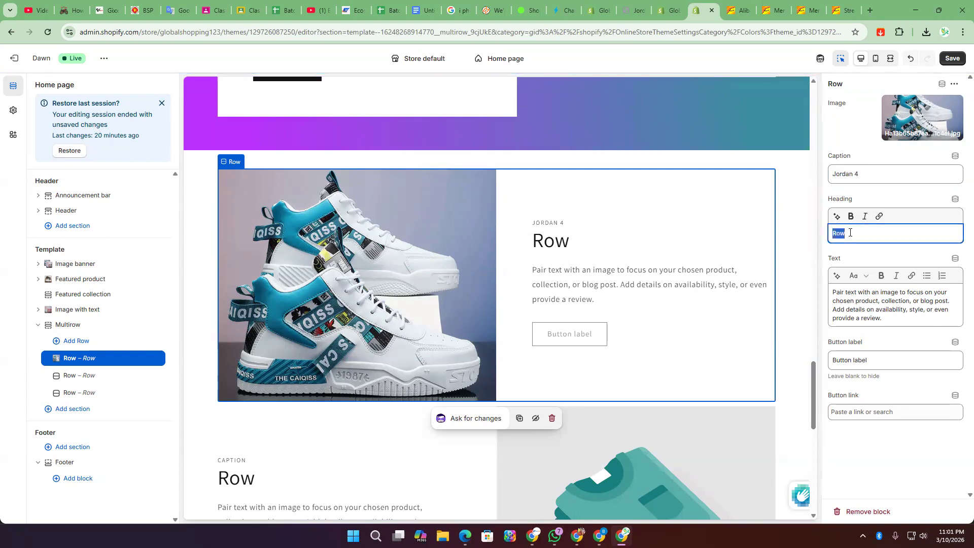
pyautogui.moveTo(857, 178); pyautogui.dragTo(823, 176)
pyautogui.hotkey('ctrl', 'x')
pyautogui.doubleClick(853, 226)
pyautogui.hotkey('ctrl', 'v')
pyautogui.moveTo(854, 229); pyautogui.dragTo(832, 233)
pyautogui.click(851, 216)
# - Select the first row's placeholder text, then switch to ChatGPT and submit the prompt "write about jordan 4 shoes"
pyautogui.click(858, 311)
pyautogui.hotkey('ctrl', 'a')
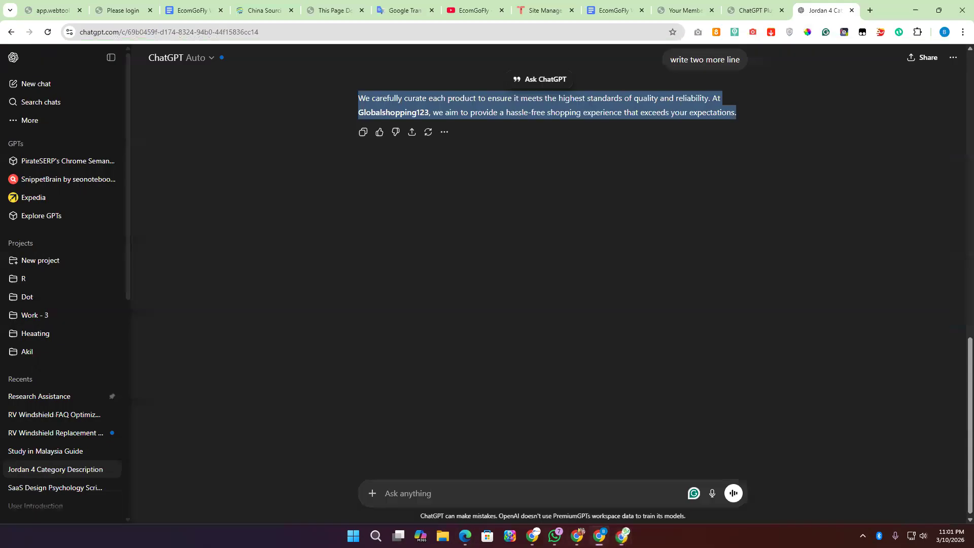
pyautogui.click(622, 535)
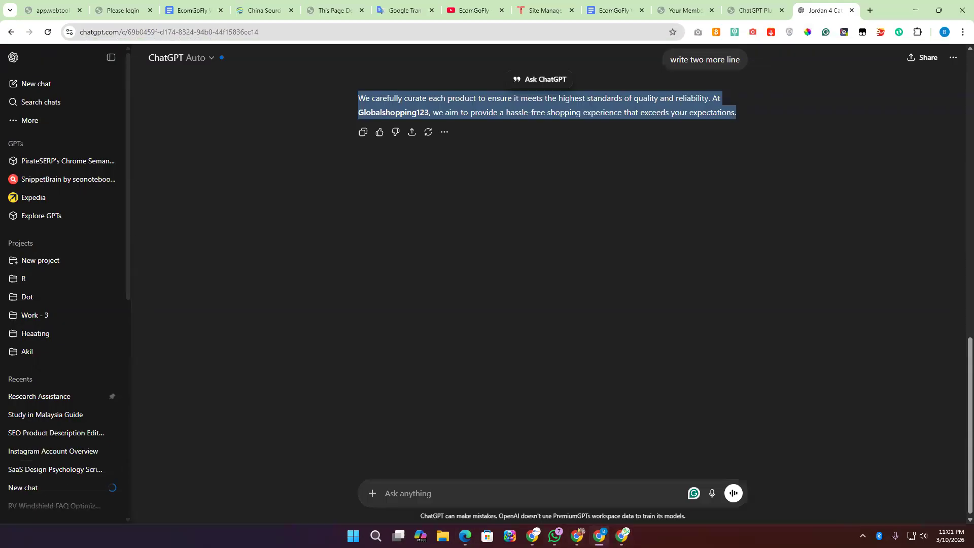
pyautogui.click(532, 488)
pyautogui.write('write about jorda')
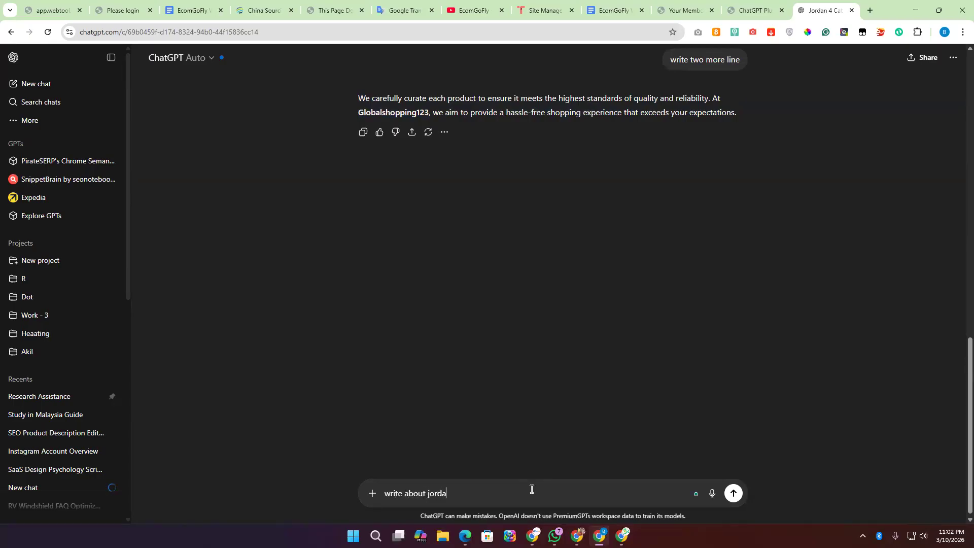
pyautogui.write('n 4 shoes')
pyautogui.press('Return')
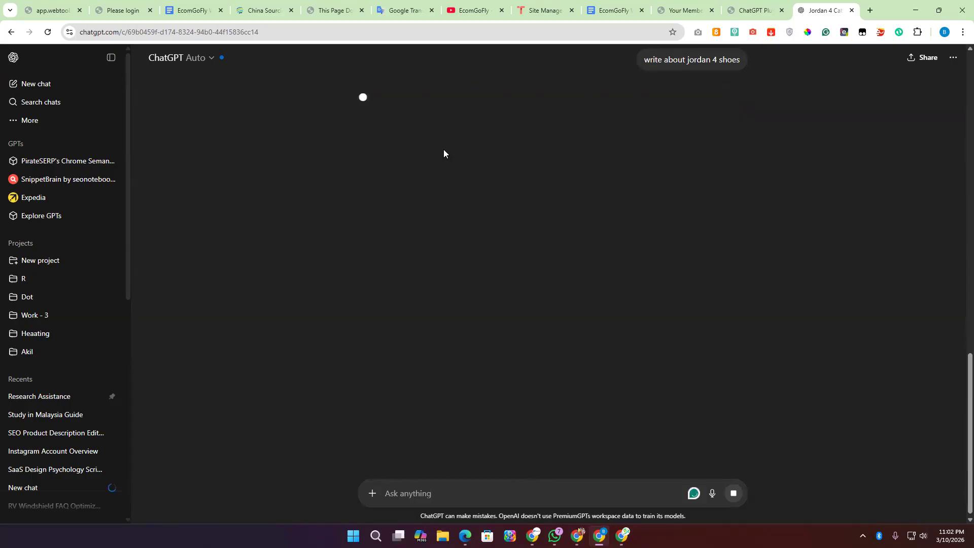
# - Copy the generated Air Jordan 4 paragraph and paste it over the first row's text in the Shopify theme editor
pyautogui.tripleClick(406, 110)
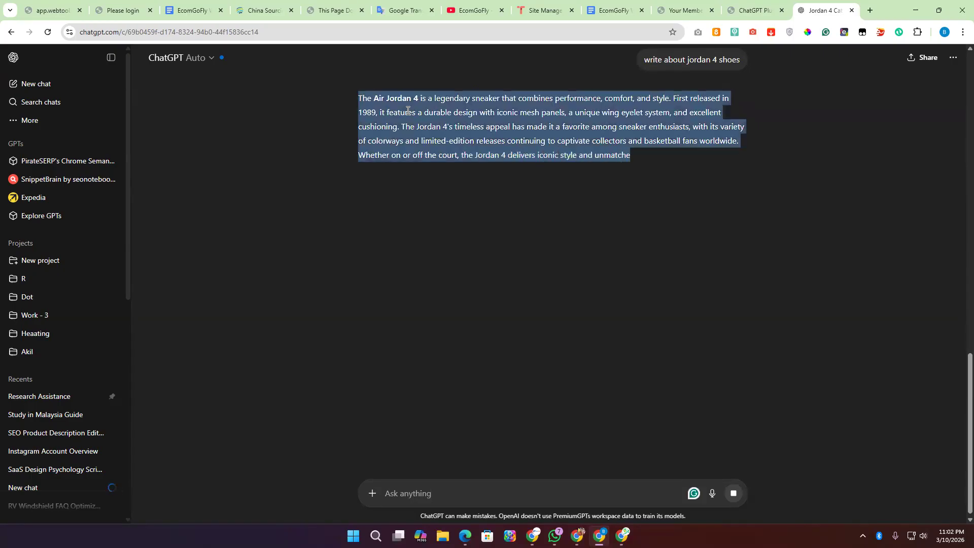
pyautogui.hotkey('ctrl', 'c')
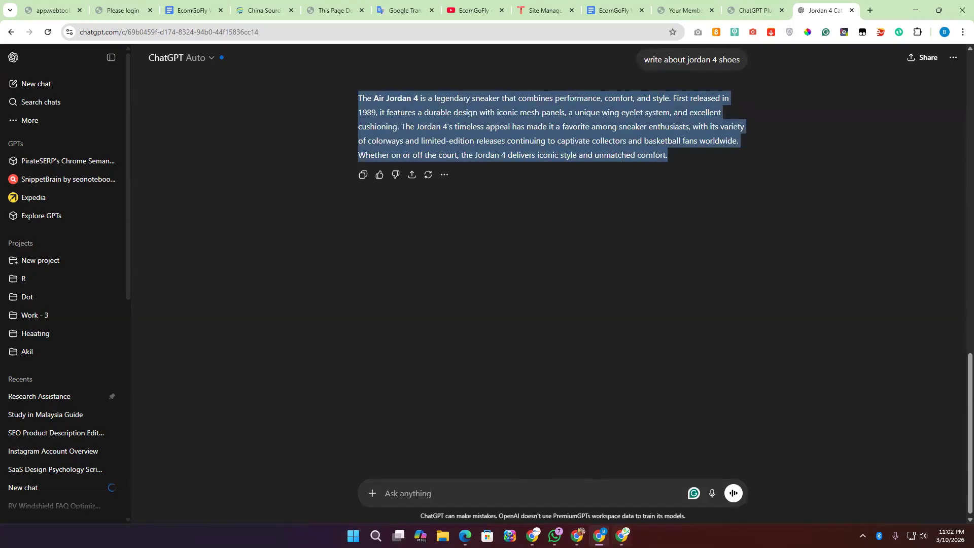
pyautogui.click(622, 535)
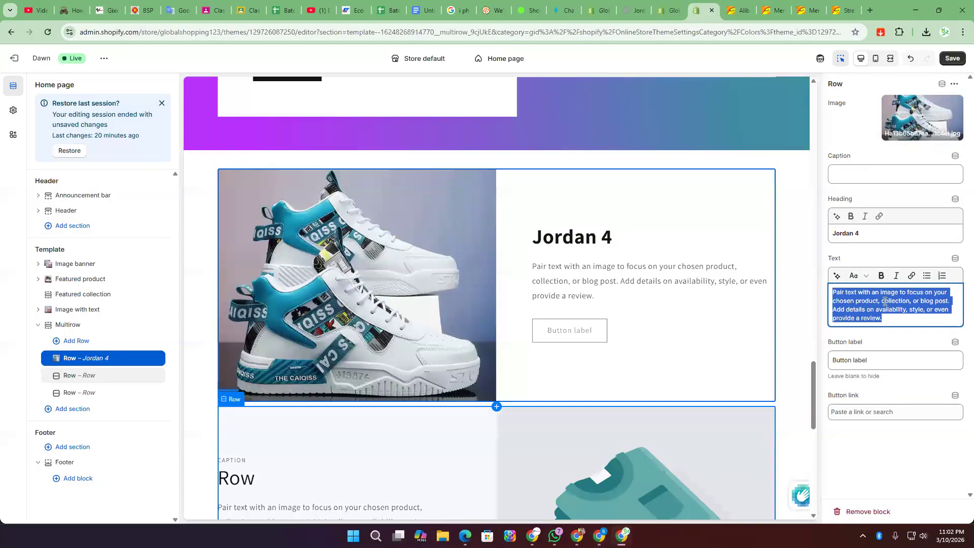
pyautogui.hotkey('ctrl', 'v')
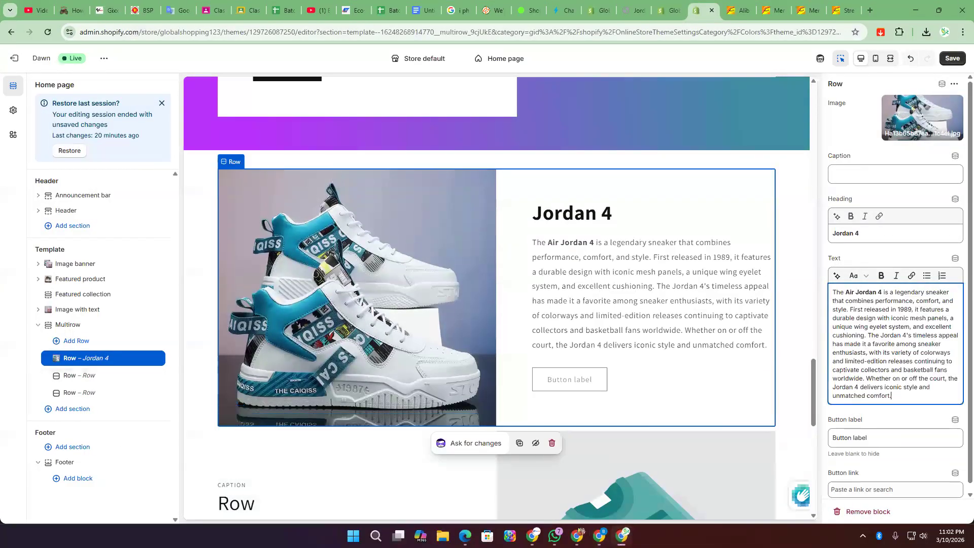
# - Label the first row's button "Buy Now" and link it to the product "Jordan 4 shoes for men"
pyautogui.tripleClick(871, 436)
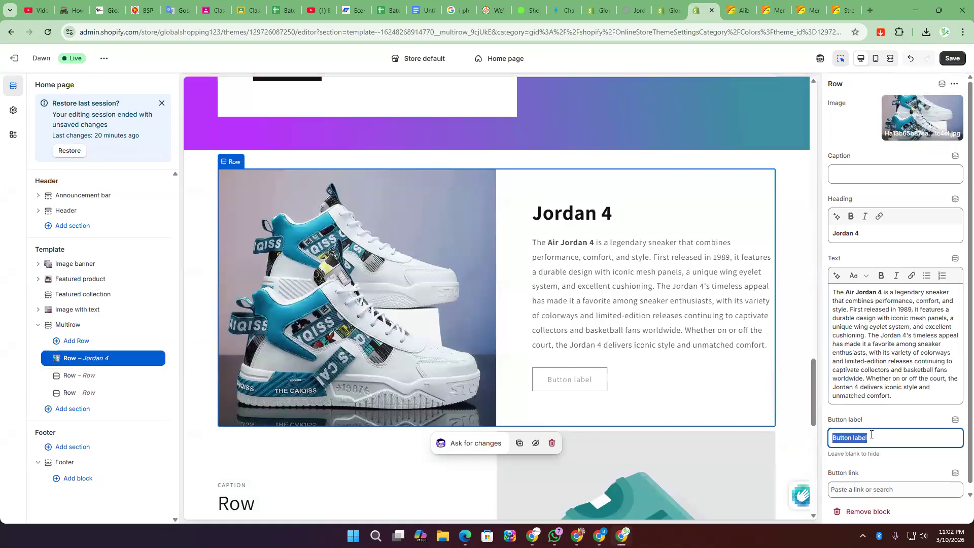
pyautogui.write('Buy Now')
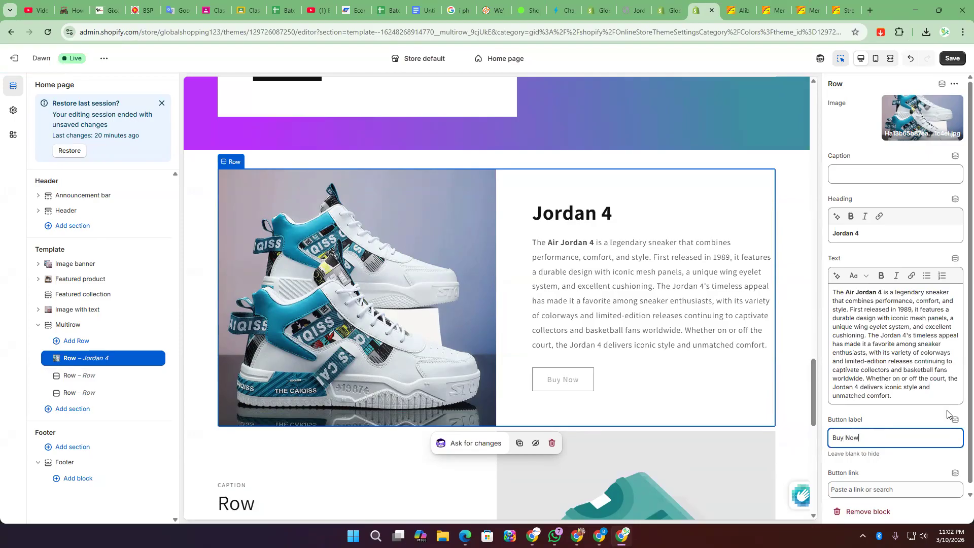
pyautogui.click(876, 483)
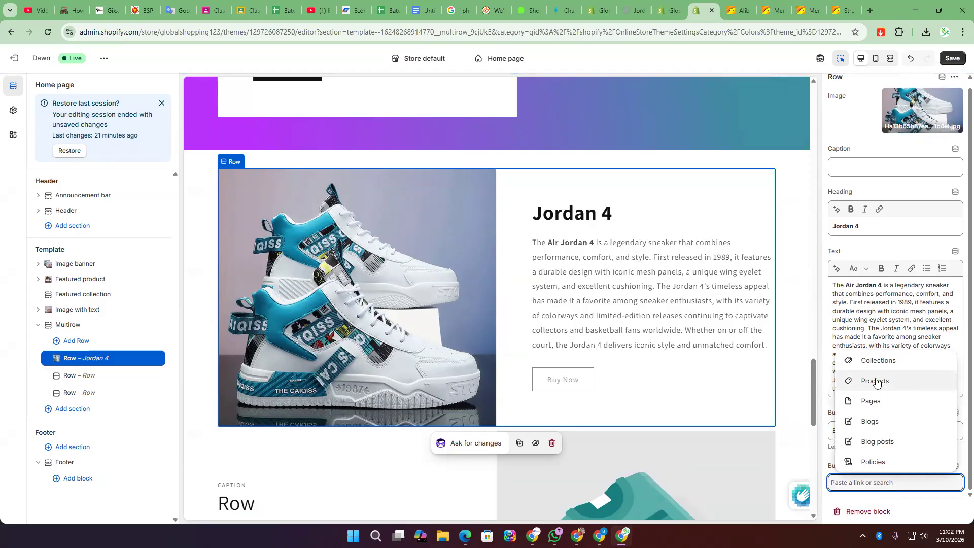
pyautogui.click(877, 384)
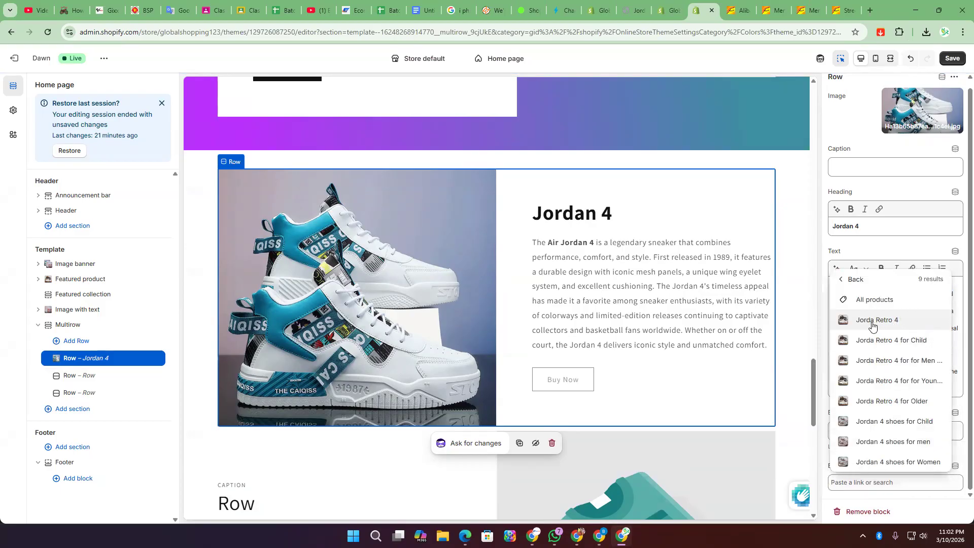
pyautogui.click(893, 442)
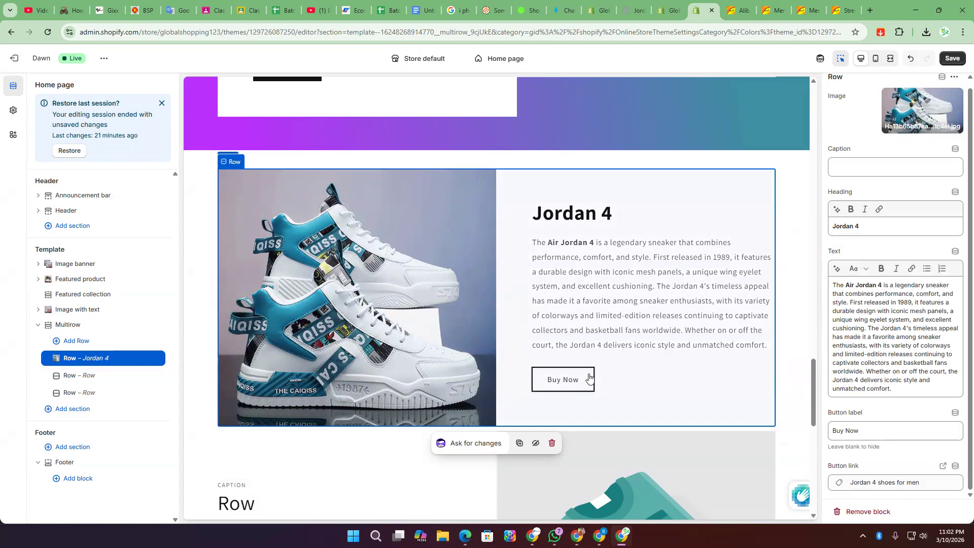
# - Clear the second Multirow row's caption and replace its text with the copied Air Jordan 4 paragraph
pyautogui.scroll(-10, 754, 311)
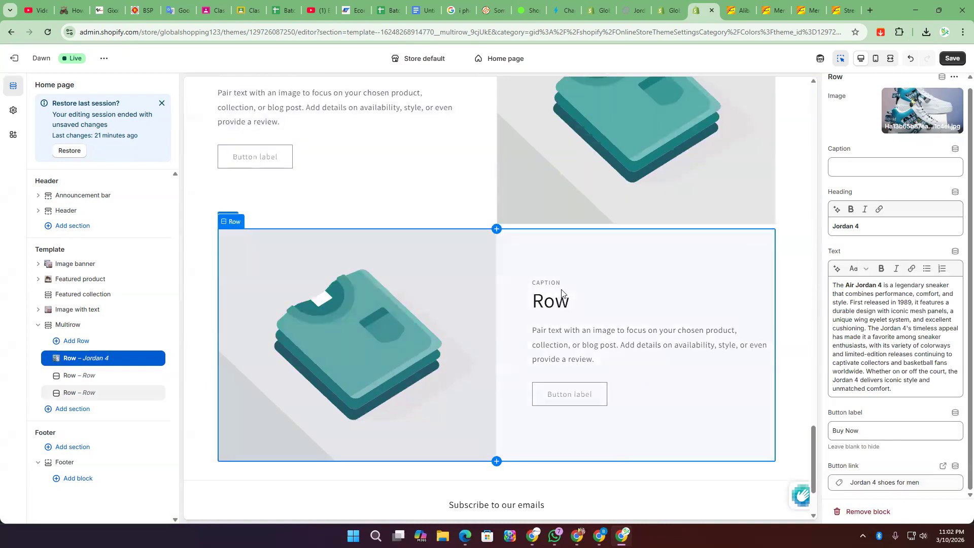
pyautogui.scroll(4, 313, 271)
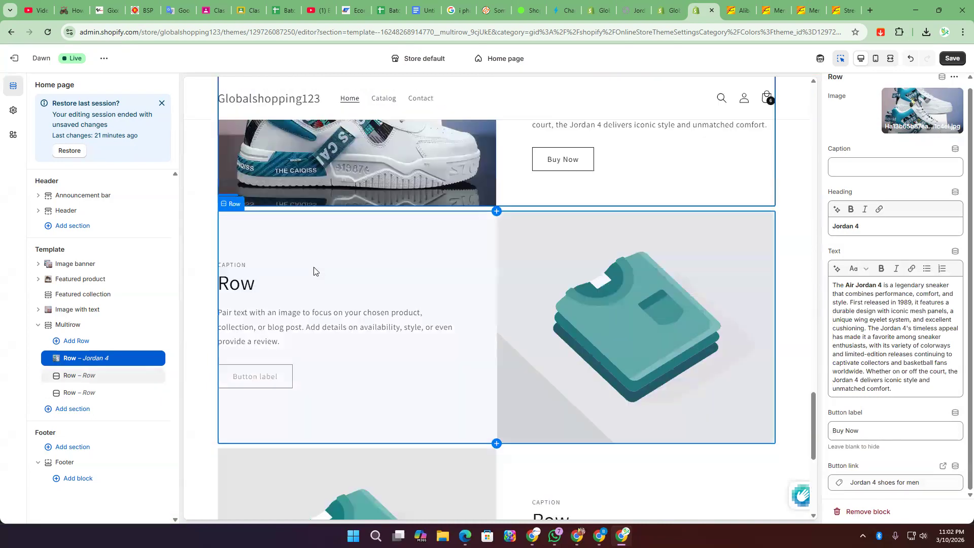
pyautogui.click(76, 377)
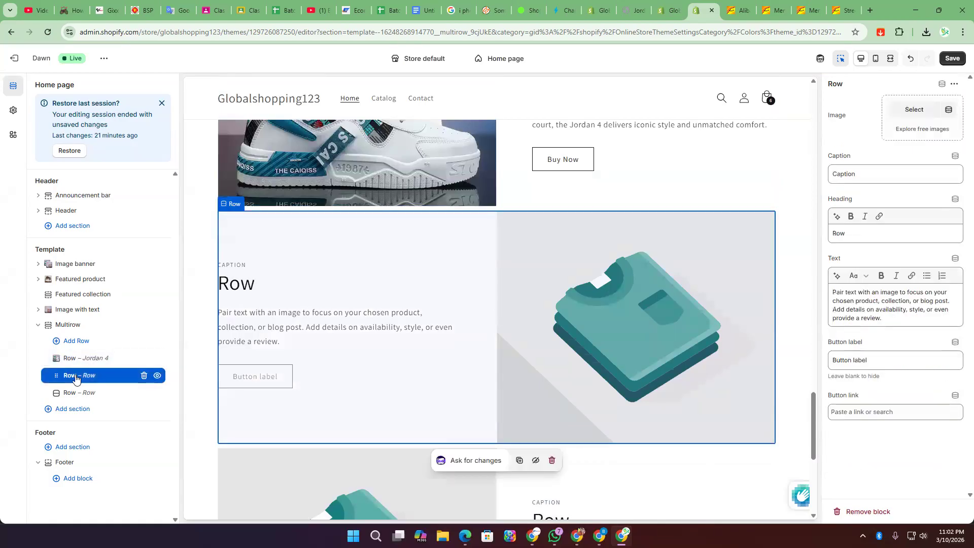
pyautogui.click(872, 174)
pyautogui.hotkey('ctrl', 'a')
pyautogui.press('BackSpace')
pyautogui.click(858, 233)
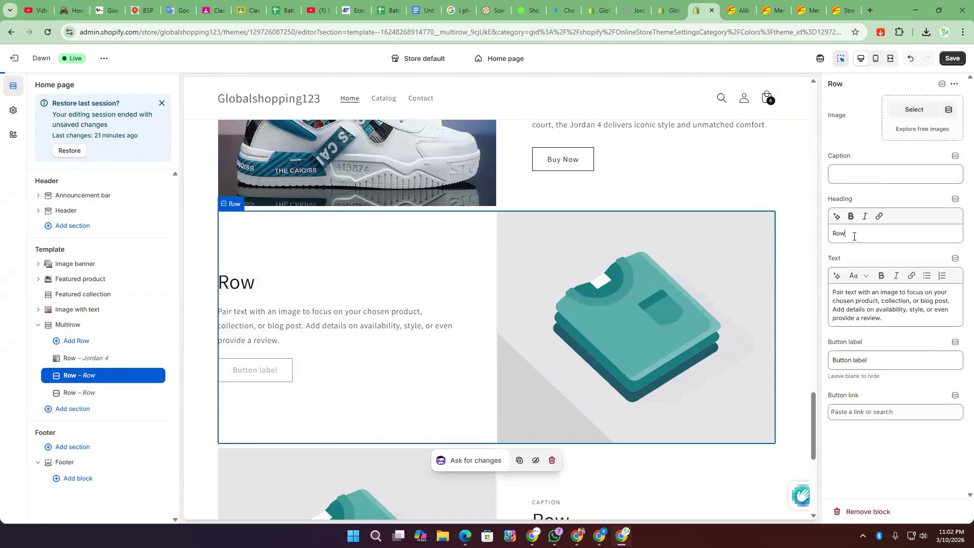
pyautogui.hotkey('ctrl', 'a')
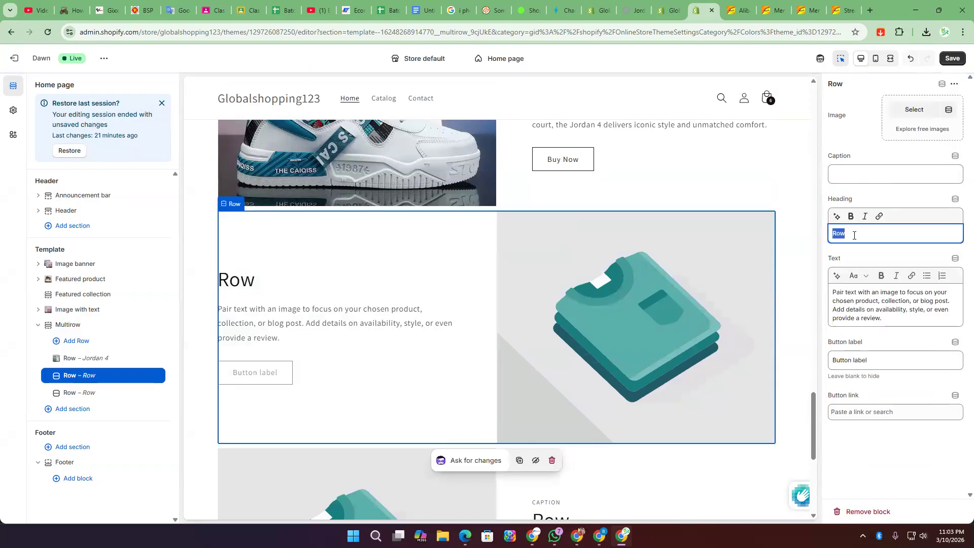
pyautogui.click(882, 304)
pyautogui.hotkey('ctrl', 'a')
pyautogui.hotkey('ctrl', 'v')
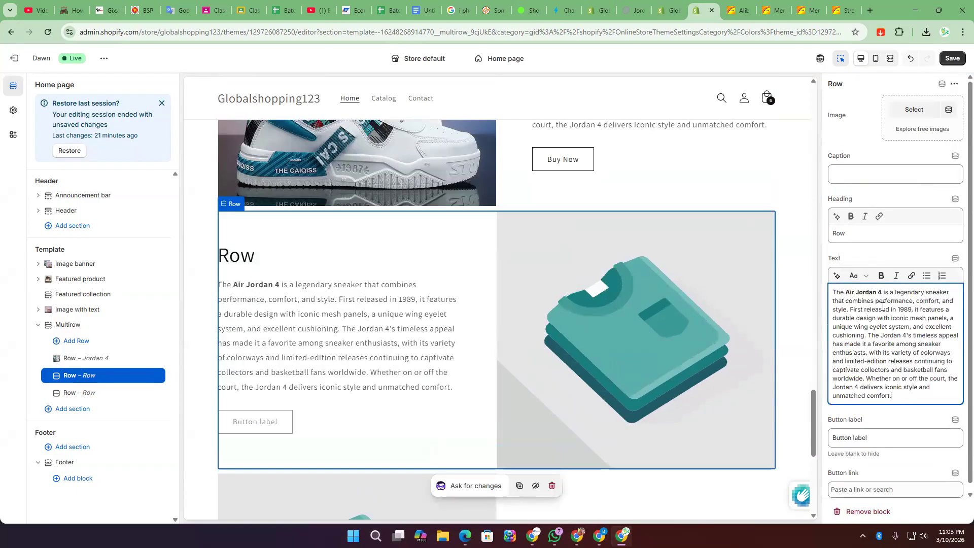
# - Set the second row's heading to "Jordan 4 Design for Women" in bold
pyautogui.click(856, 234)
pyautogui.hotkey('ctrl', 'a')
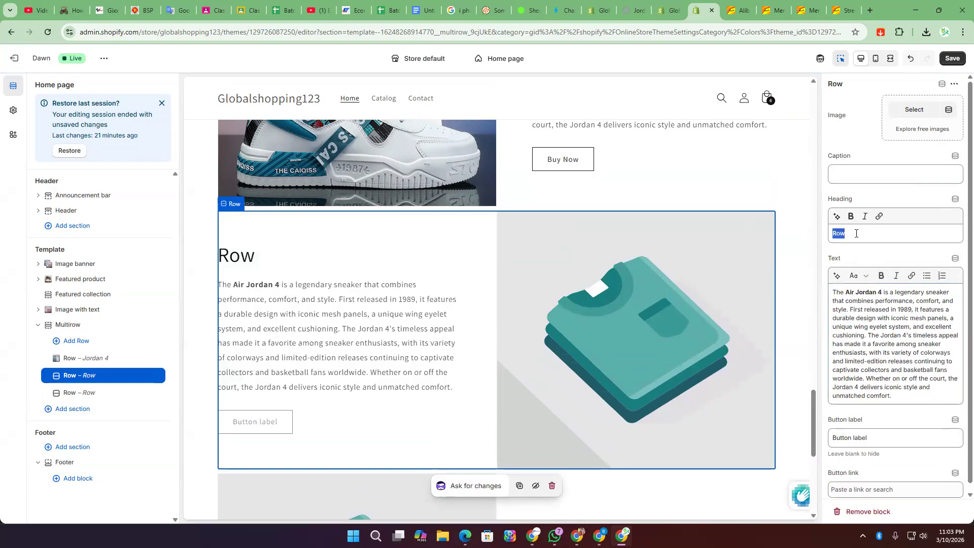
pyautogui.write('Jordan 4')
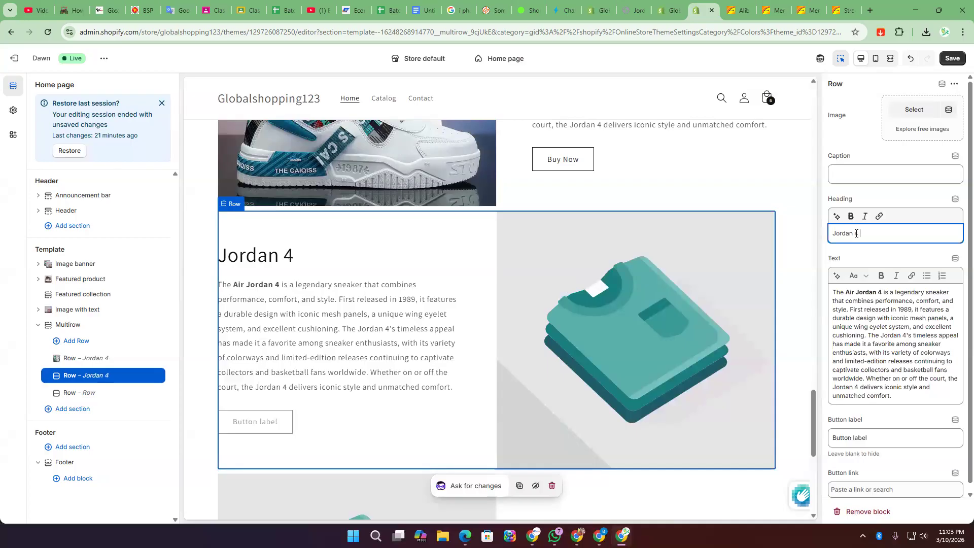
pyautogui.write(' Design')
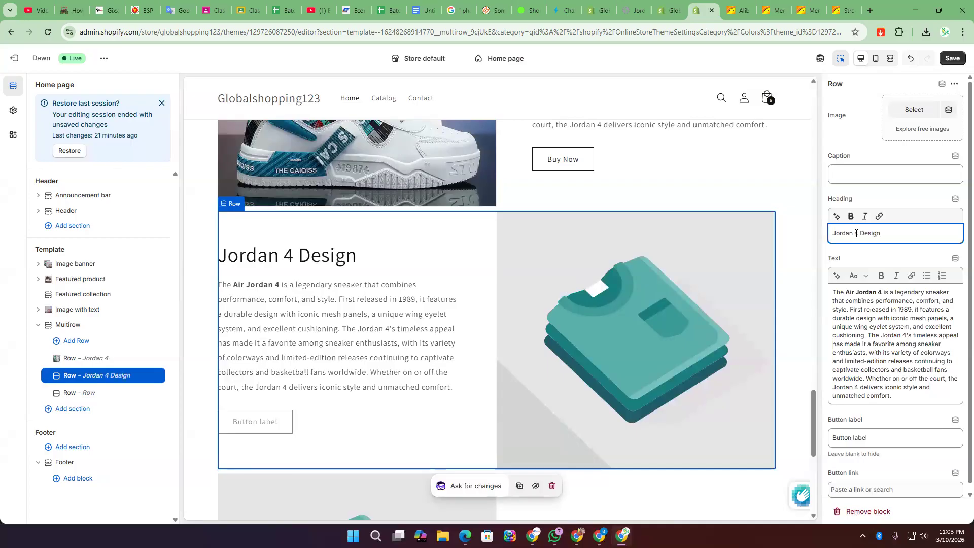
pyautogui.write(' for Women')
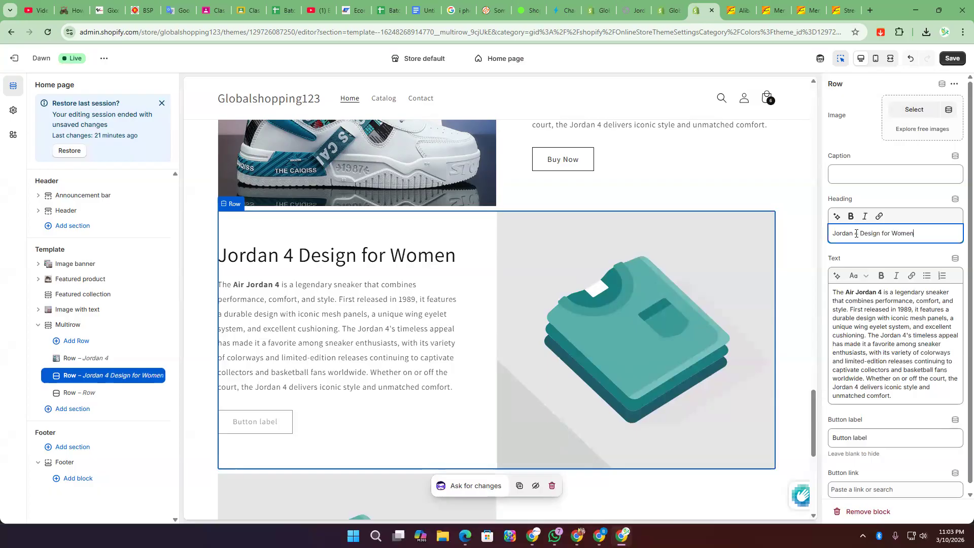
pyautogui.tripleClick(856, 233)
pyautogui.click(851, 216)
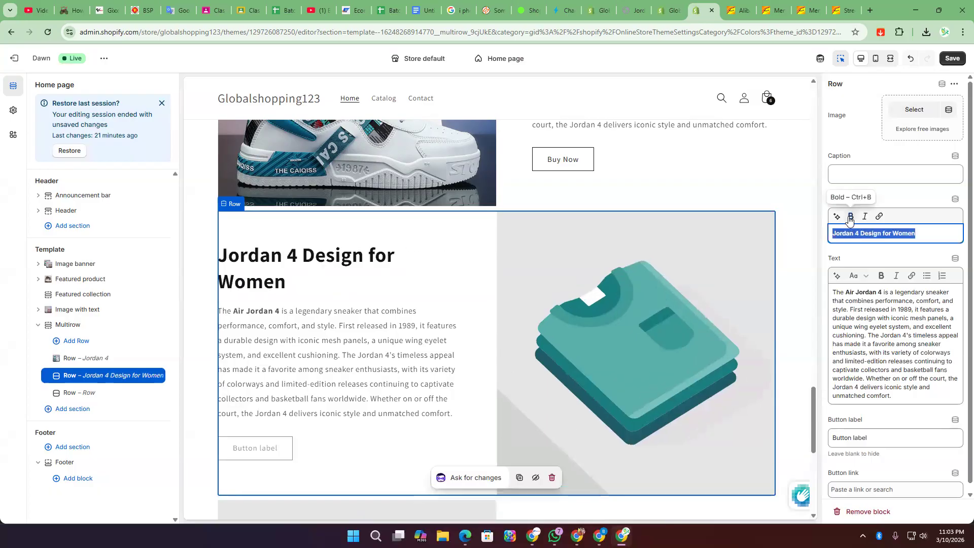
# - Change the first row's heading to "Jordan 4 Design for Men" and review both rows in the preview
pyautogui.scroll(8, 466, 374)
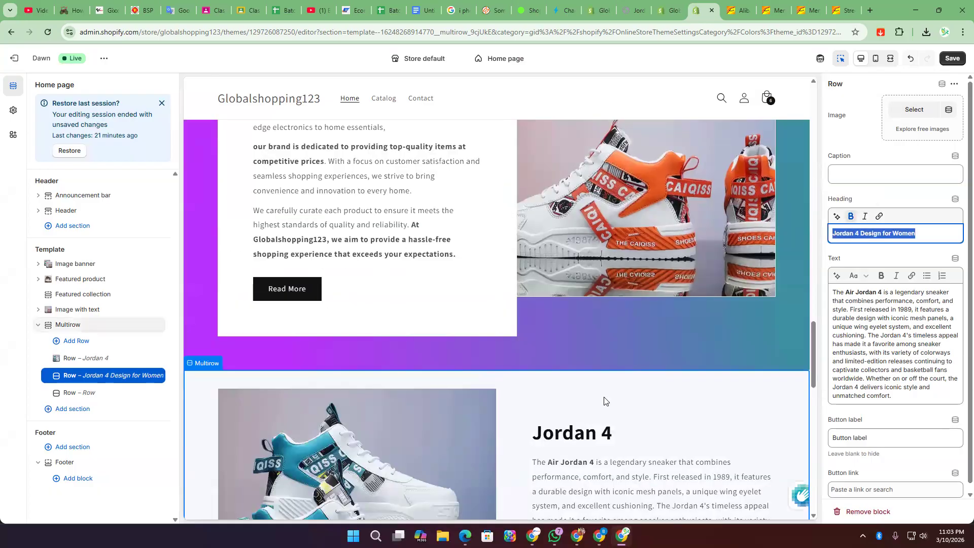
pyautogui.scroll(-4, 466, 375)
pyautogui.click(76, 358)
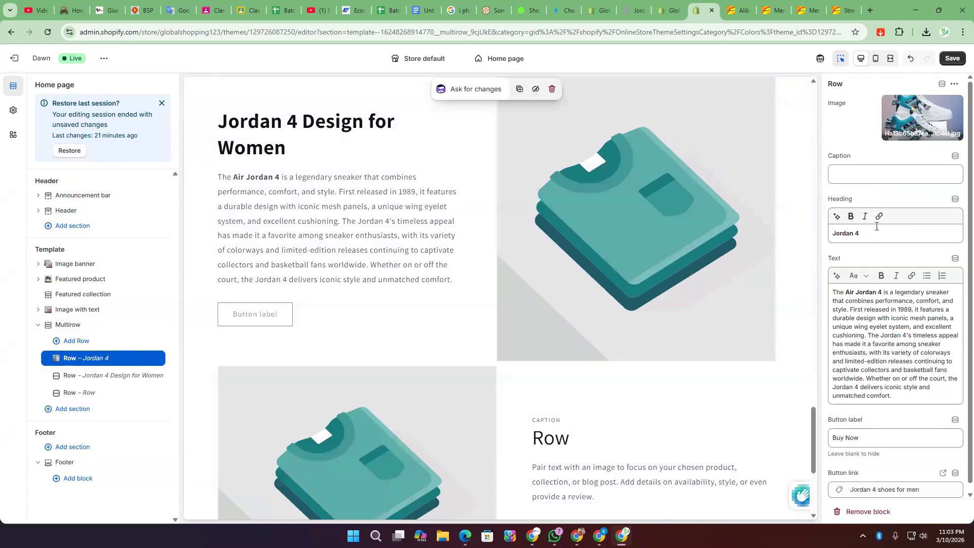
pyautogui.click(863, 237)
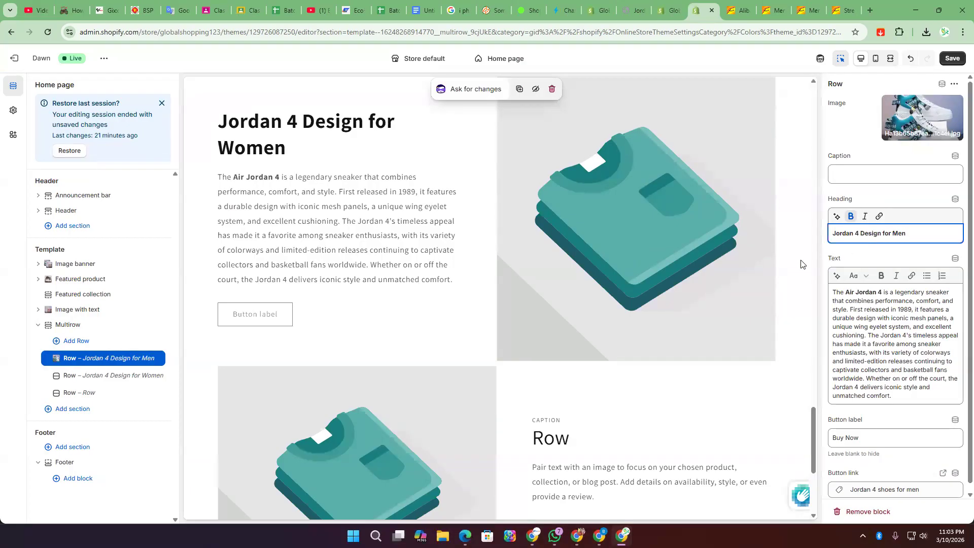
pyautogui.scroll(10, 606, 294)
pyautogui.scroll(-5, 669, 352)
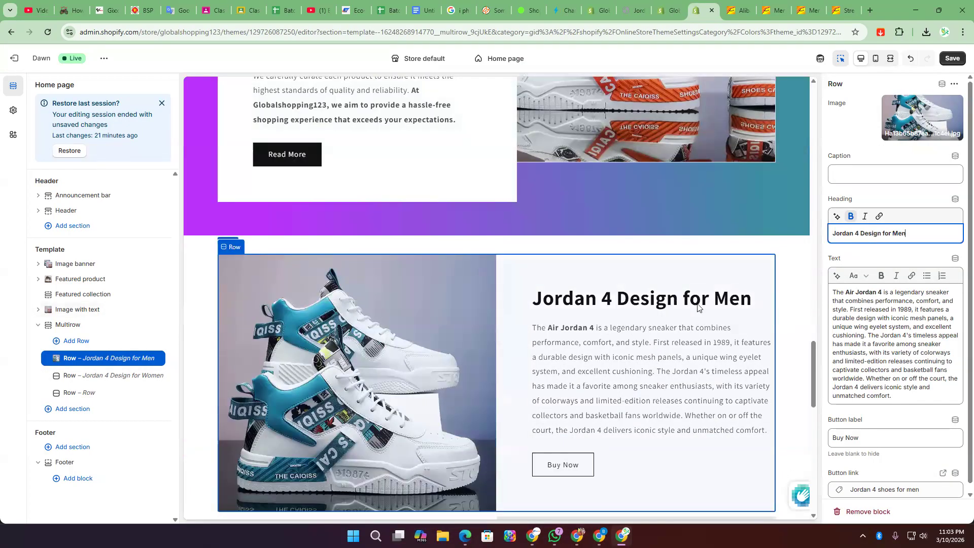
pyautogui.scroll(-5, 356, 358)
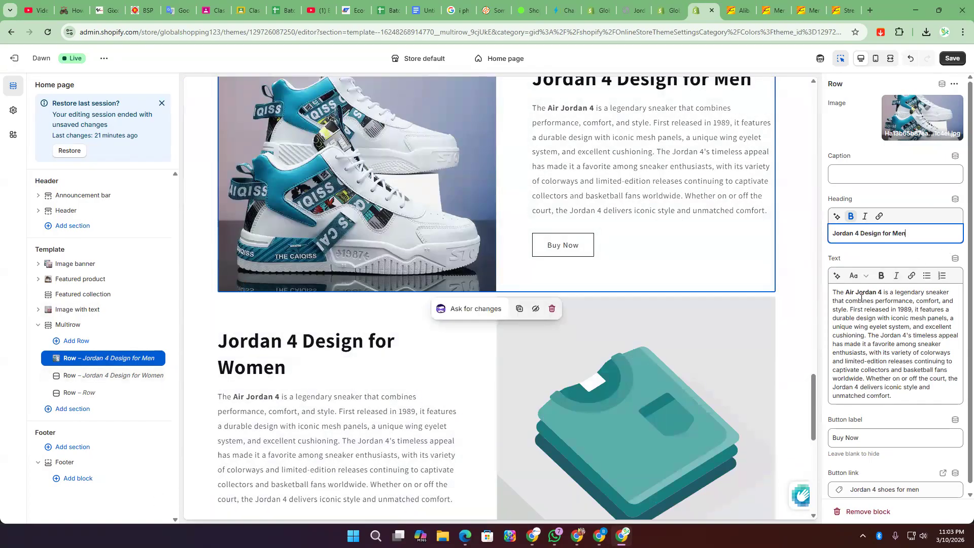
# - Change the button label of the second Multirow row, "Jordan 4 Design for Women", to "Shop Now"
pyautogui.click(97, 375)
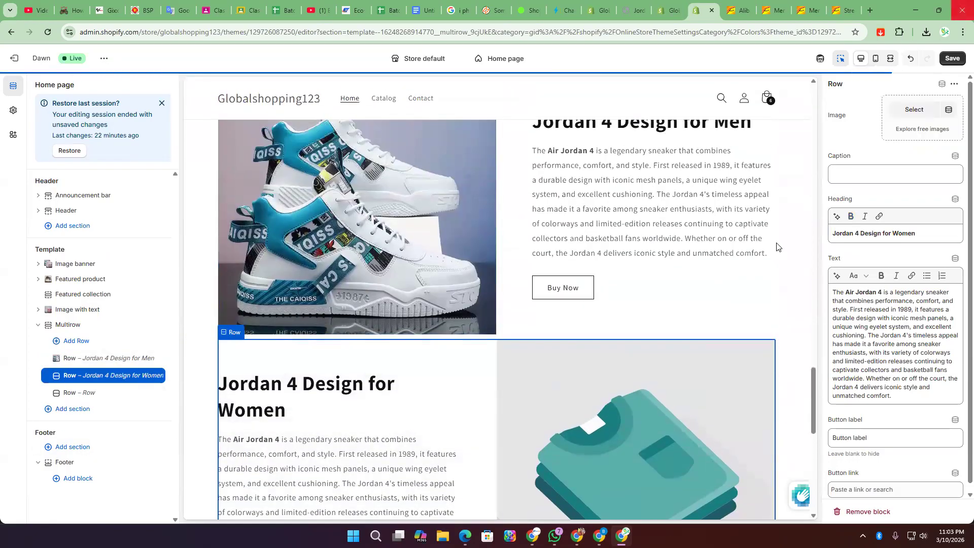
pyautogui.click(882, 337)
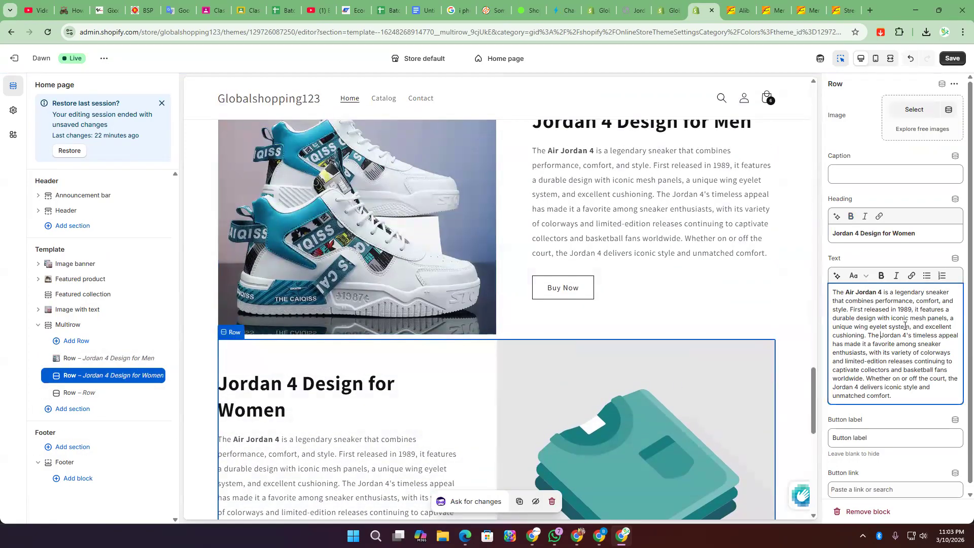
pyautogui.scroll(-1, 906, 369)
pyautogui.scroll(-8, 792, 447)
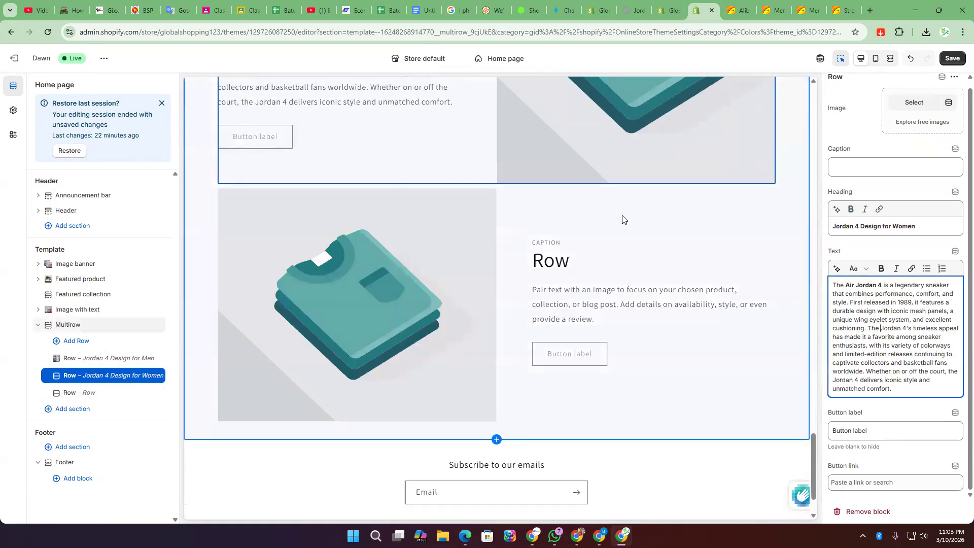
pyautogui.click(874, 430)
pyautogui.hotkey('ctrl', 'a')
pyautogui.write('B')
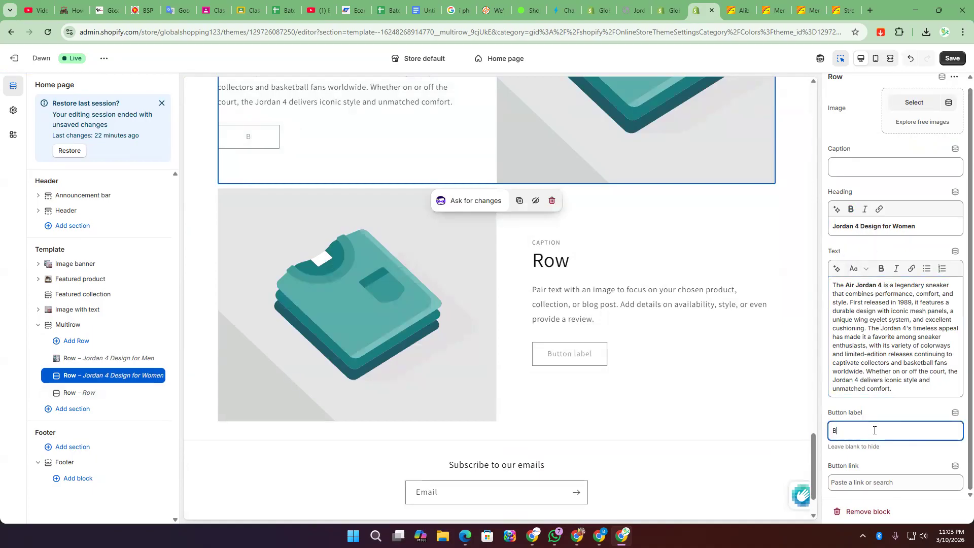
pyautogui.write('y')
pyautogui.press('BackSpace')
pyautogui.press('BackSpace')
pyautogui.write('Shop Now')
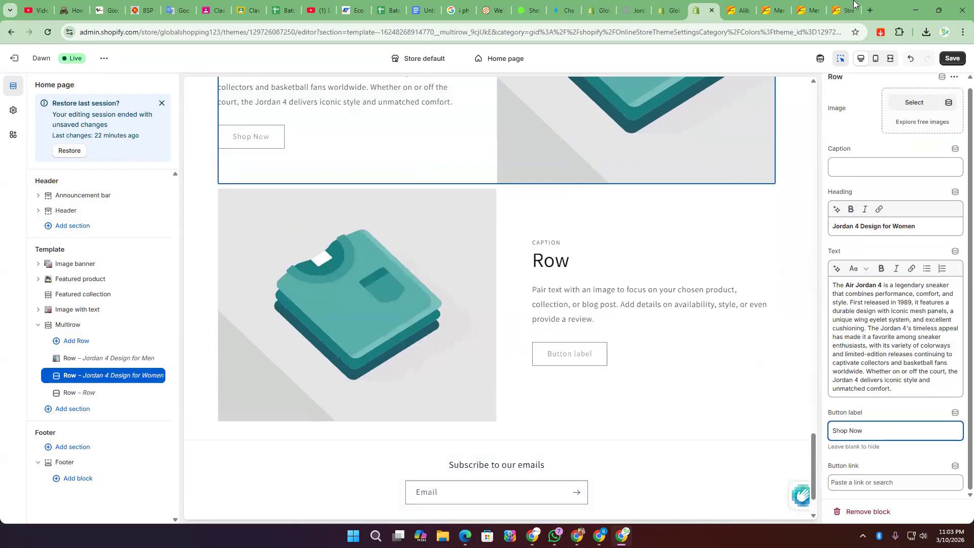
# - Link the second row's button to the product "Jordan 4 shoes for Women"
pyautogui.press('Tab')
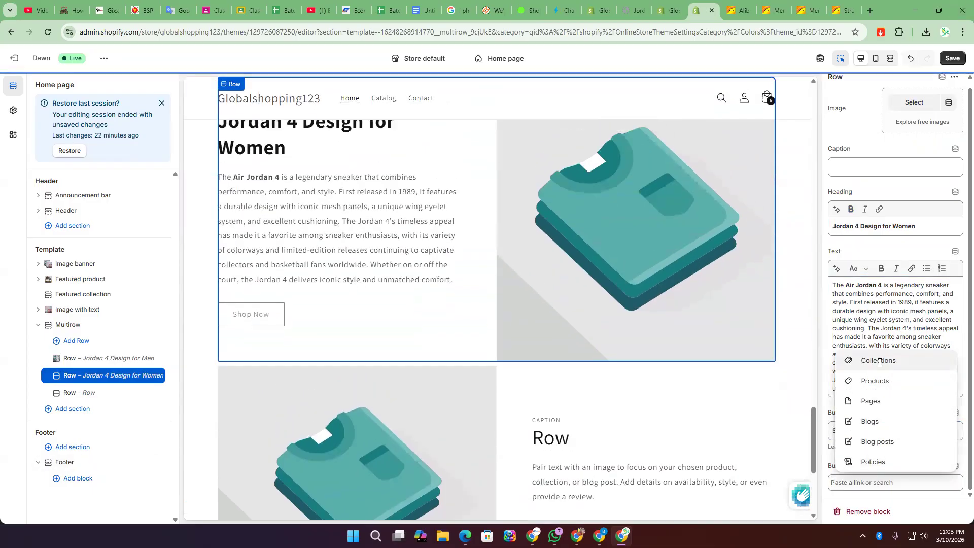
pyautogui.click(882, 360)
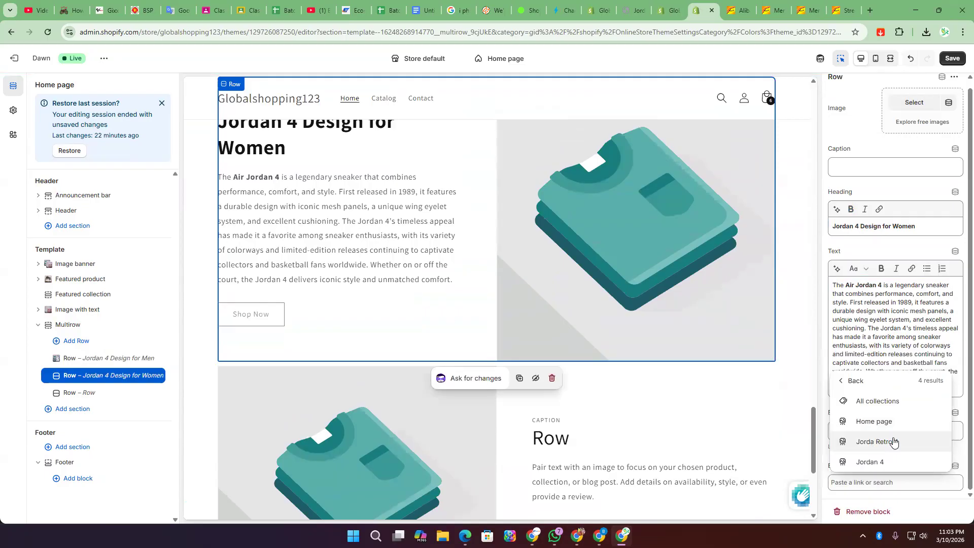
pyautogui.click(848, 381)
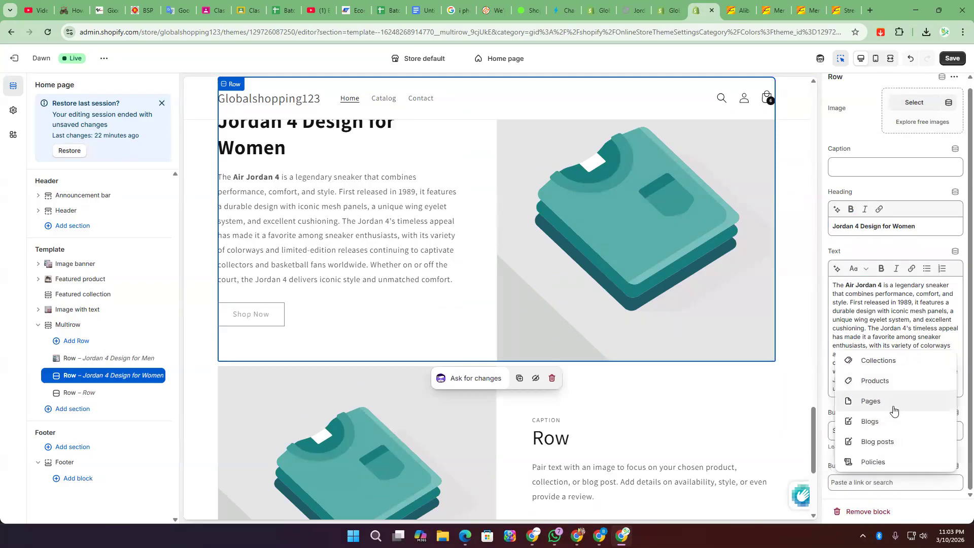
pyautogui.click(884, 380)
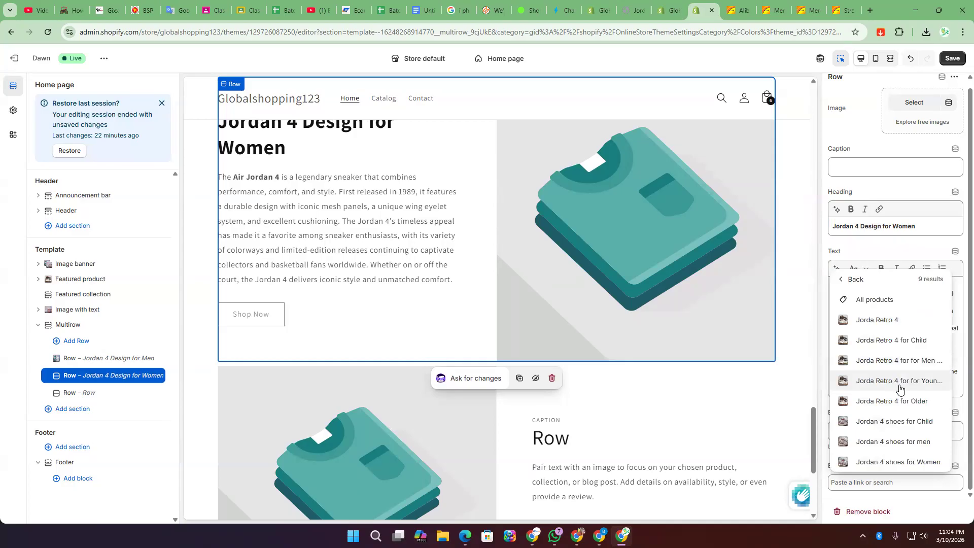
pyautogui.click(895, 465)
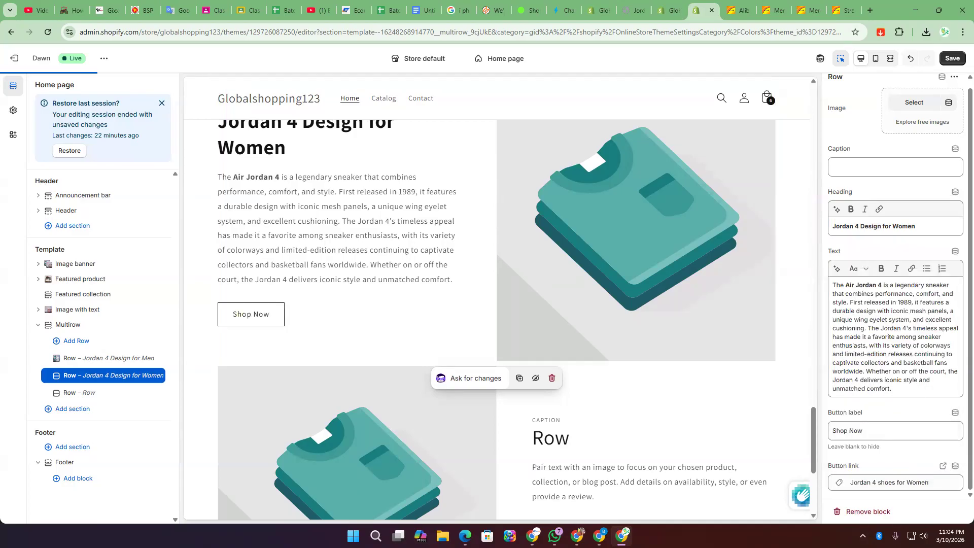
# - Replace the third Multirow row's text with the copied Air Jordan 4 paragraph
pyautogui.scroll(-5, 578, 354)
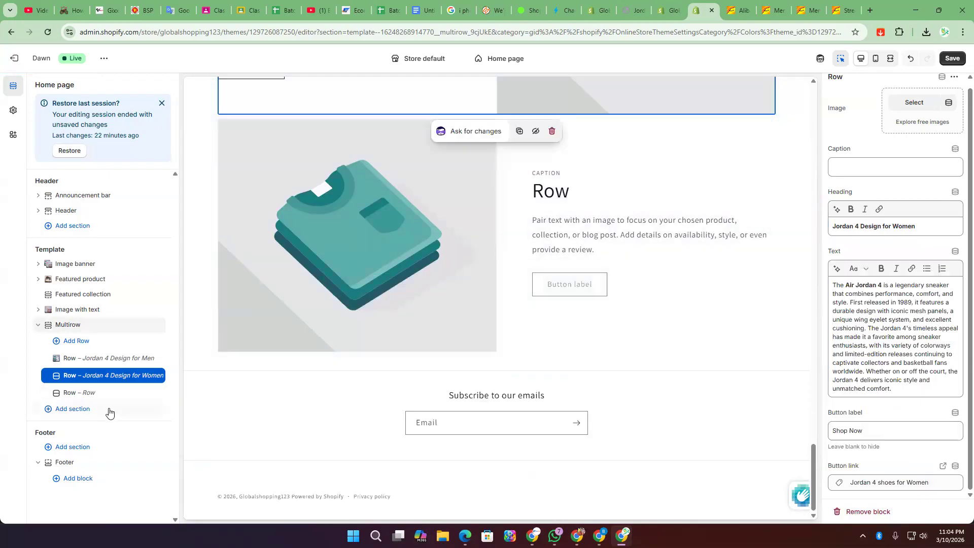
pyautogui.moveTo(73, 393)
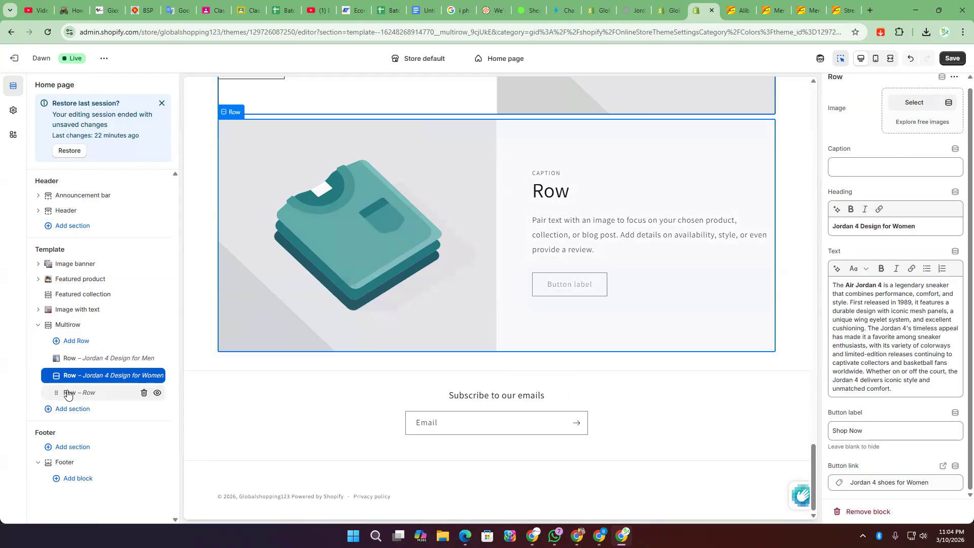
pyautogui.scroll(8, 529, 259)
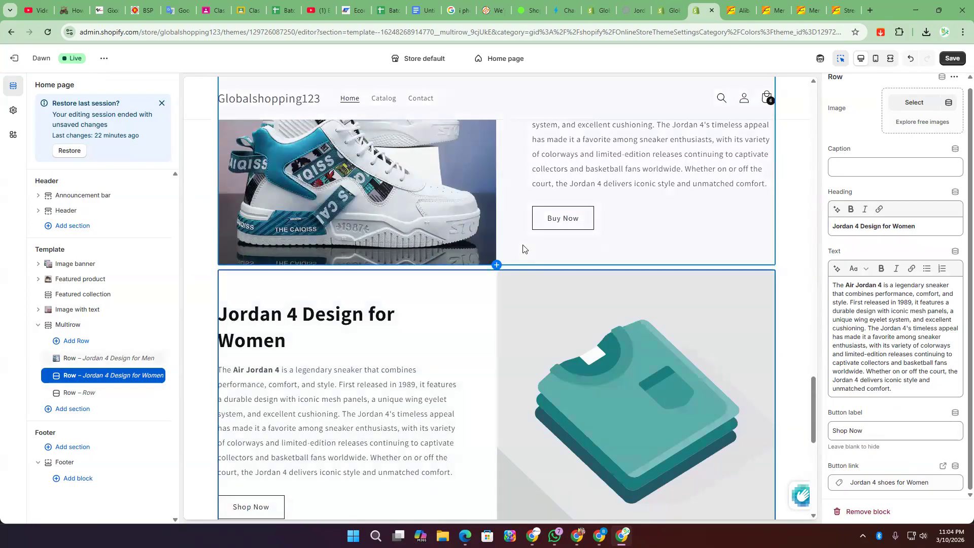
pyautogui.scroll(4, 523, 249)
pyautogui.scroll(-13, 505, 267)
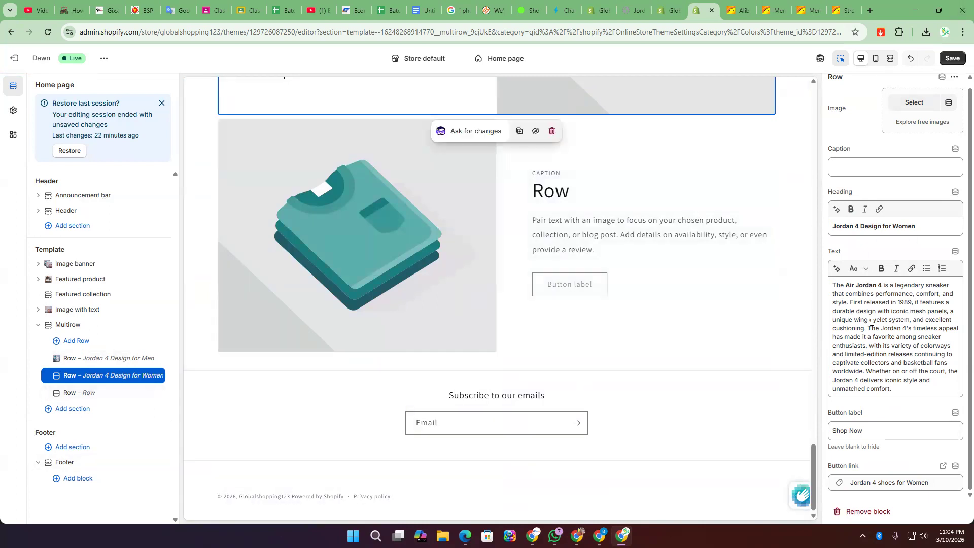
pyautogui.click(81, 392)
pyautogui.hotkey('ctrl', 'a')
pyautogui.write("The Air Jordan 4 is a legendary sneaker that combines performance, comfort, and style. First released in 1989, it features a durable design with iconic mesh panels, a unique wing eyelet system, and excellent cushioning. The Jordan 4's timeless appeal has made it a favorite among sneaker enthusiasts, with its variety of colorways and limited-edition releases continuing to captivate collectors and basketball fans worldwide. Whether on or off the court, the Jordan 4 delivers iconic style and unmatched comfort.")
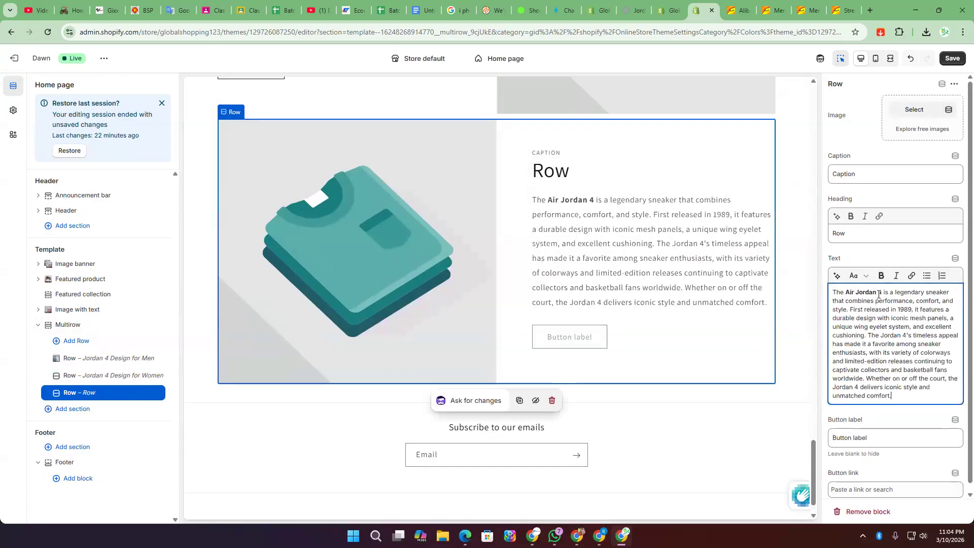
pyautogui.click(878, 293)
# - Set the third row's heading to "Jordan 4 for Olders" and make it bold
pyautogui.click(853, 233)
pyautogui.hotkey('ctrl', 'a')
pyautogui.write('Jordan for')
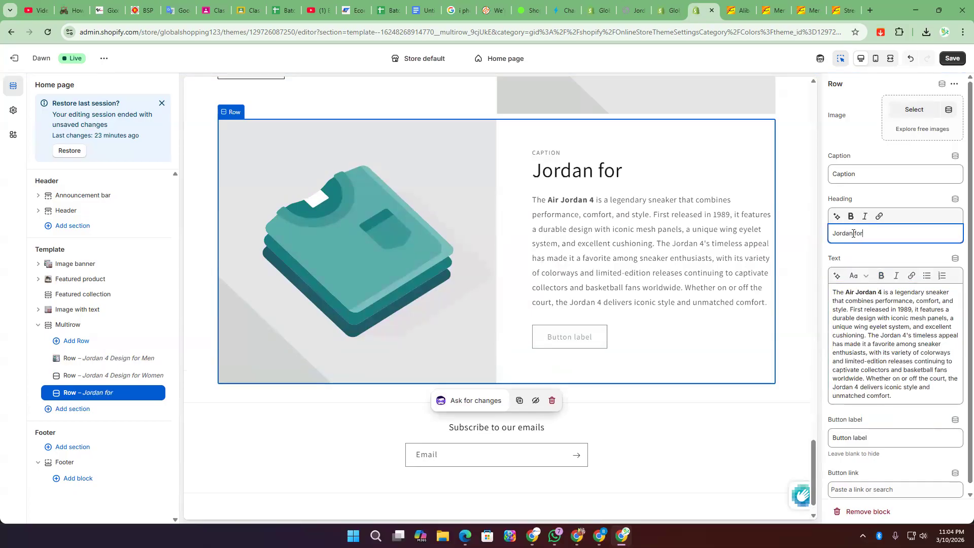
pyautogui.press('BackSpace')
pyautogui.press('BackSpace')
pyautogui.press('BackSpace')
pyautogui.press('BackSpace')
pyautogui.write('4 for Olders')
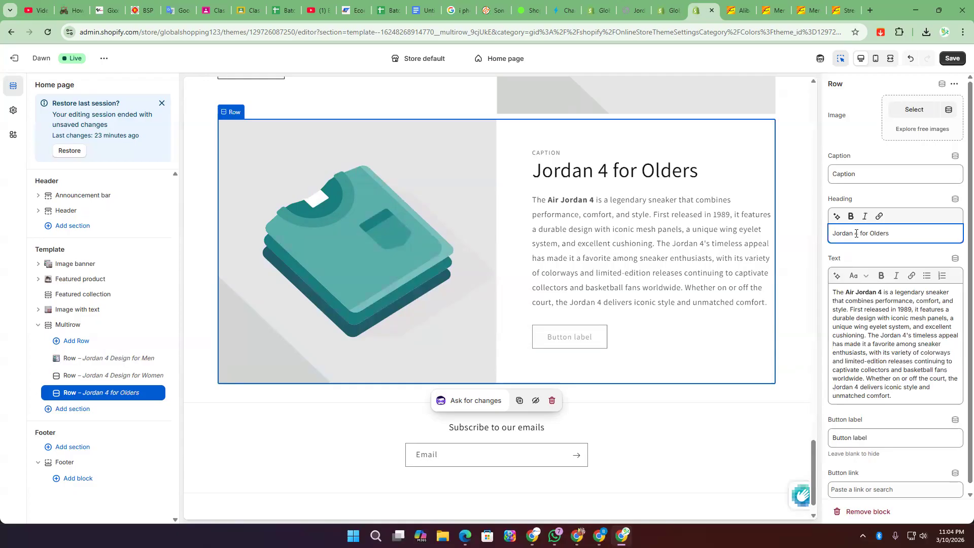
pyautogui.tripleClick(857, 233)
pyautogui.click(851, 216)
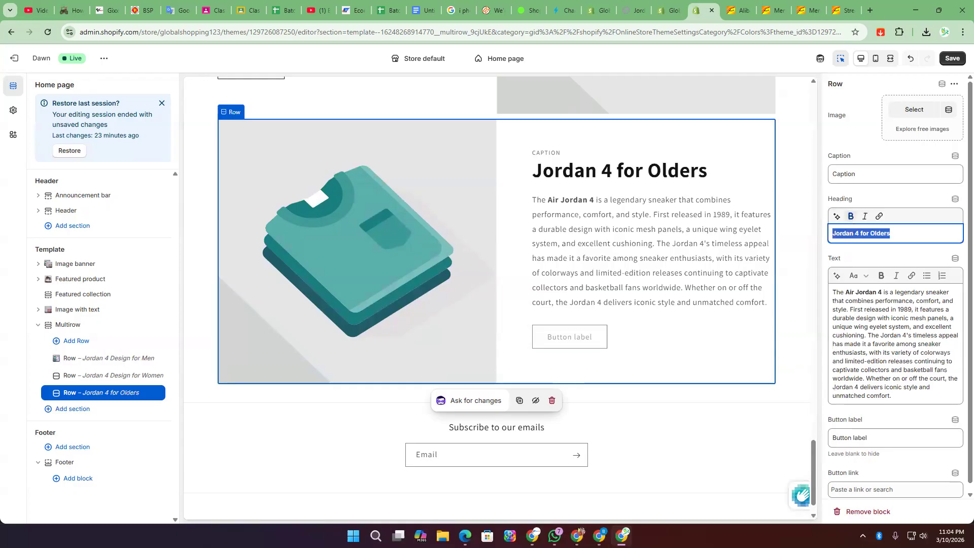
# - Change the third row's button label to "Shop Now"
pyautogui.scroll(-1, 870, 440)
pyautogui.tripleClick(874, 431)
pyautogui.write('Shop Now')
# - Link the third row's button to the collection "Jorda Retro 4"
pyautogui.click(867, 482)
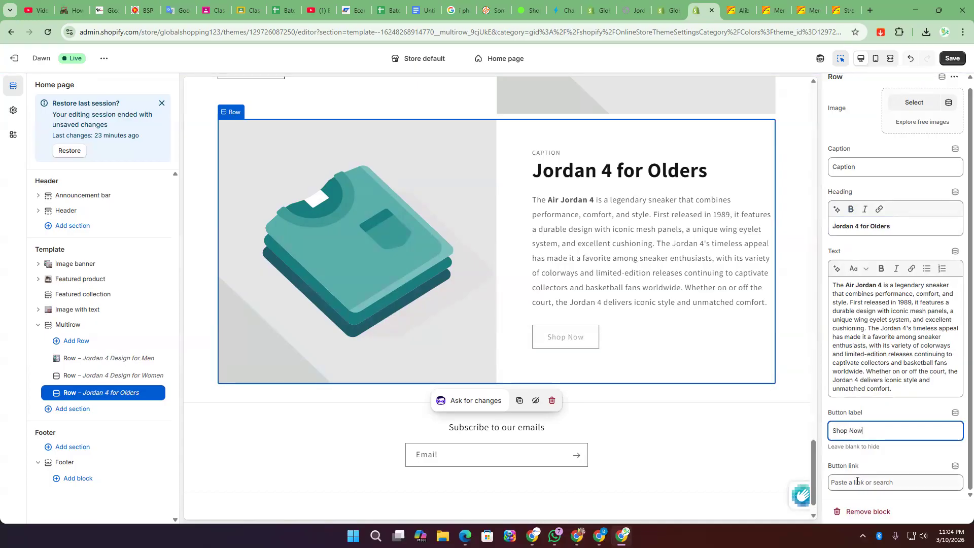
pyautogui.click(877, 361)
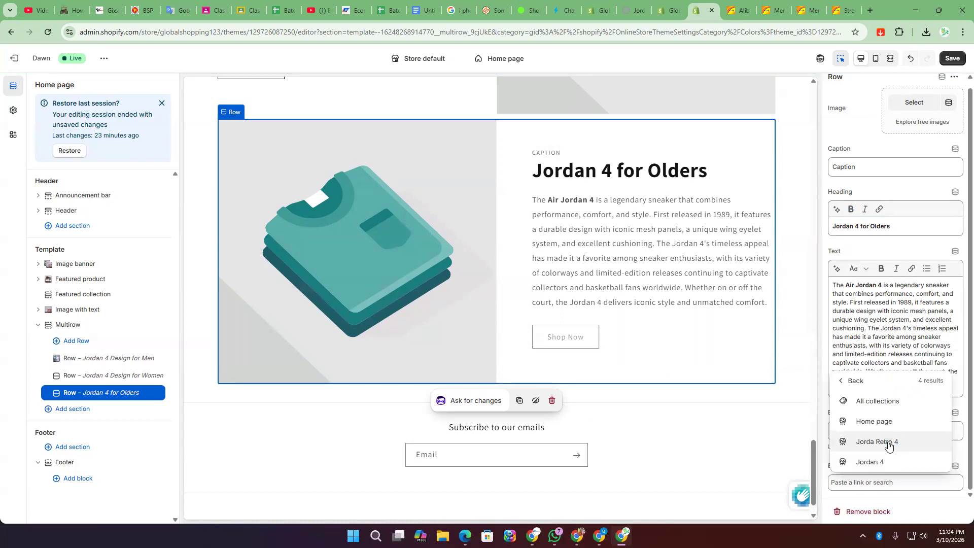
pyautogui.click(889, 446)
# - Clear the third row's button link and link it to the collection "Jordan 4" instead
pyautogui.tripleClick(881, 482)
pyautogui.press('BackSpace')
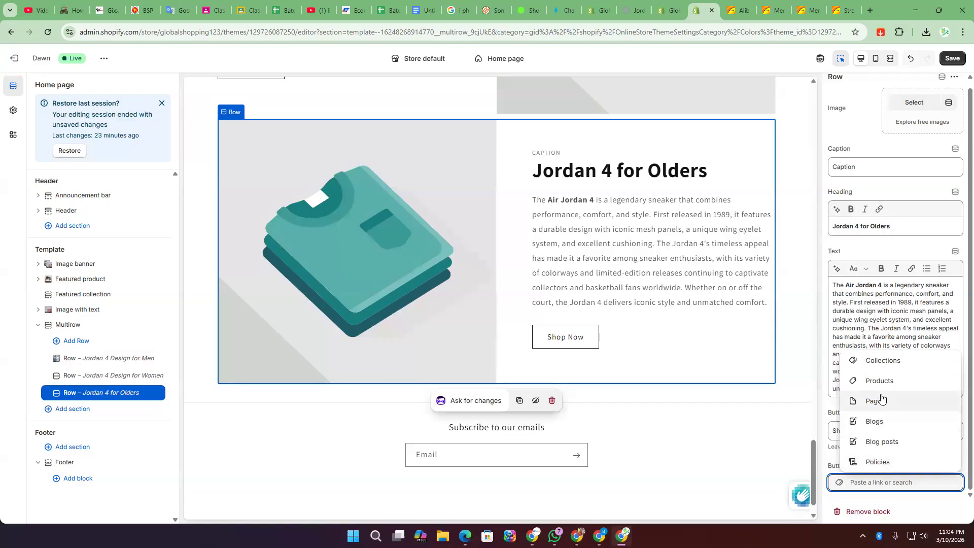
pyautogui.click(880, 361)
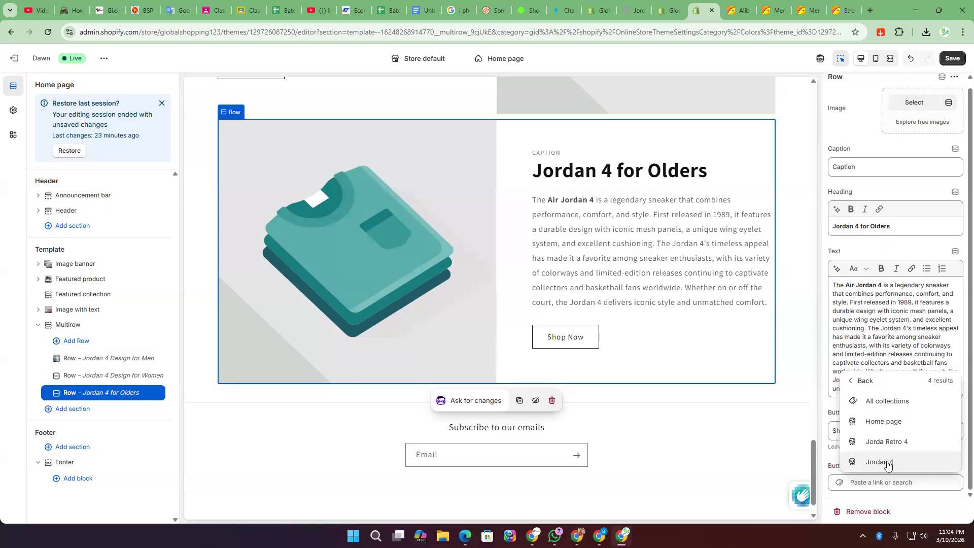
pyautogui.click(880, 461)
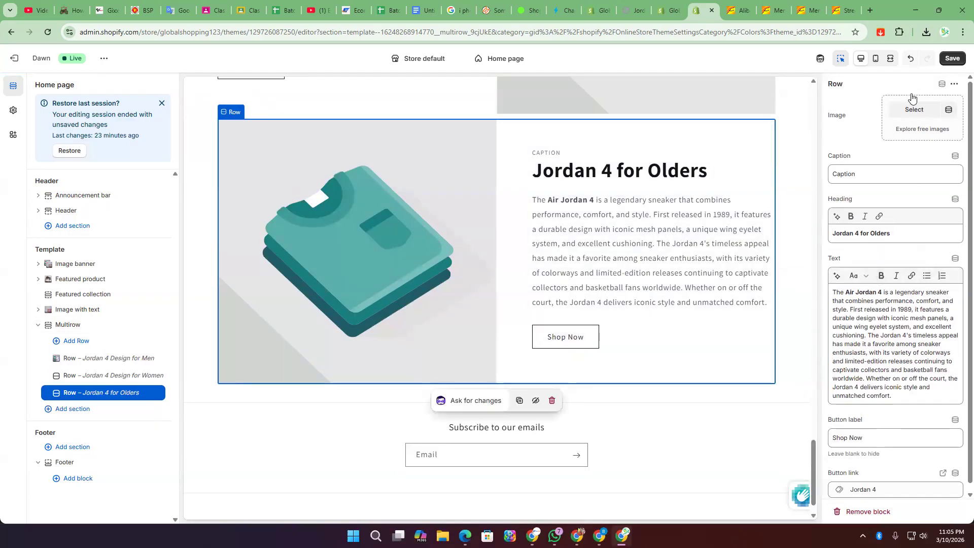
# - Set the third row's image to the library photo of black-and-tan and white-and-navy sneakers on a suitcase (Haf68794fbe3240...)
pyautogui.click(913, 108)
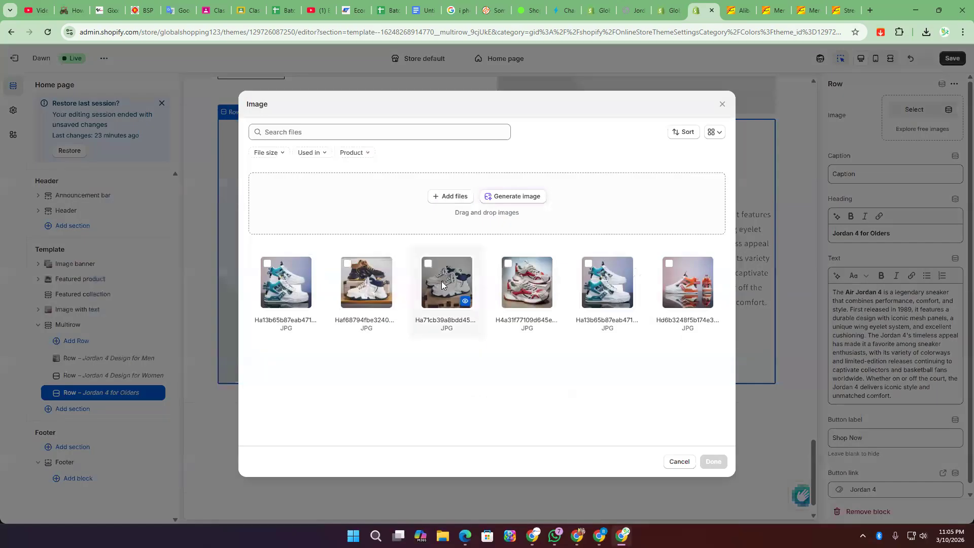
pyautogui.click(389, 288)
pyautogui.click(714, 462)
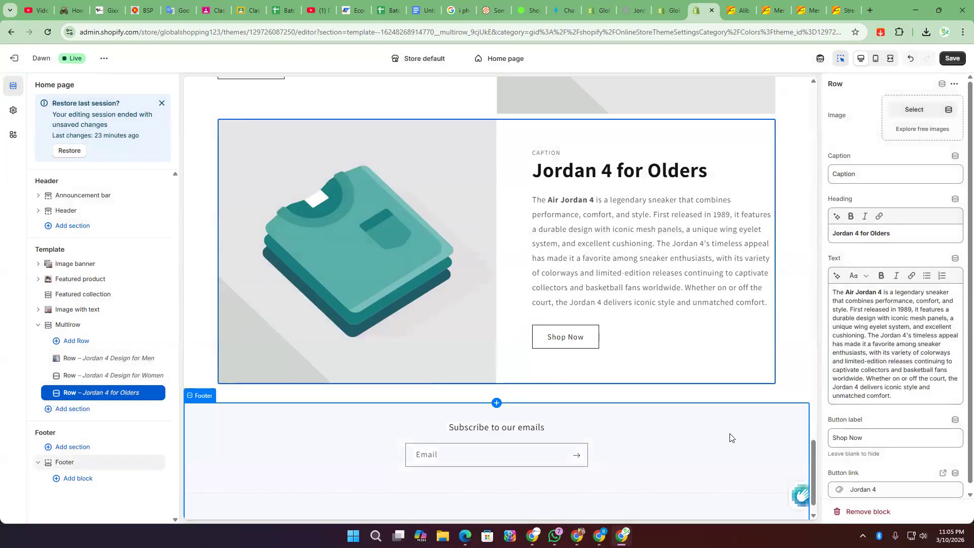
# - Set the second row's image to the teal-and-white sneaker photo from the library and view it in the image editor
pyautogui.scroll(5, 741, 388)
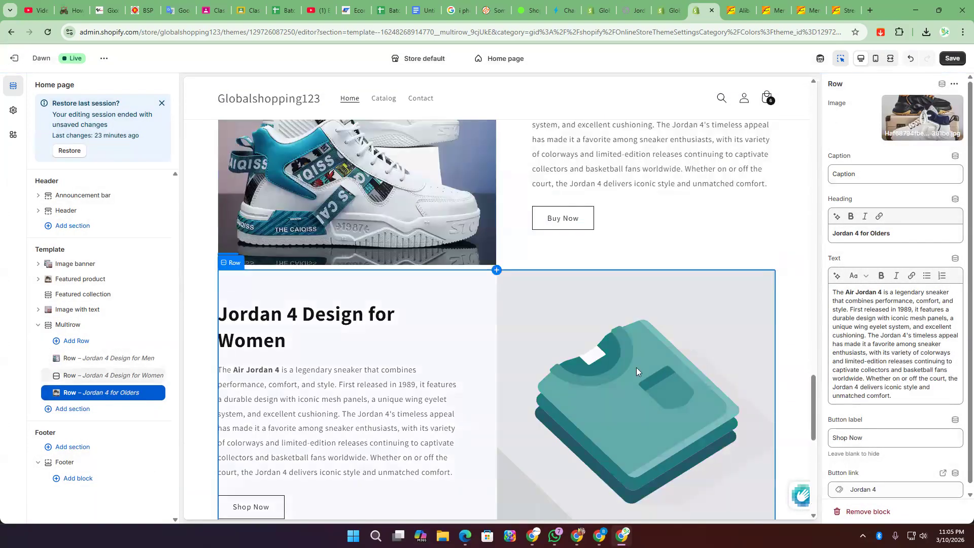
pyautogui.click(81, 375)
pyautogui.click(913, 110)
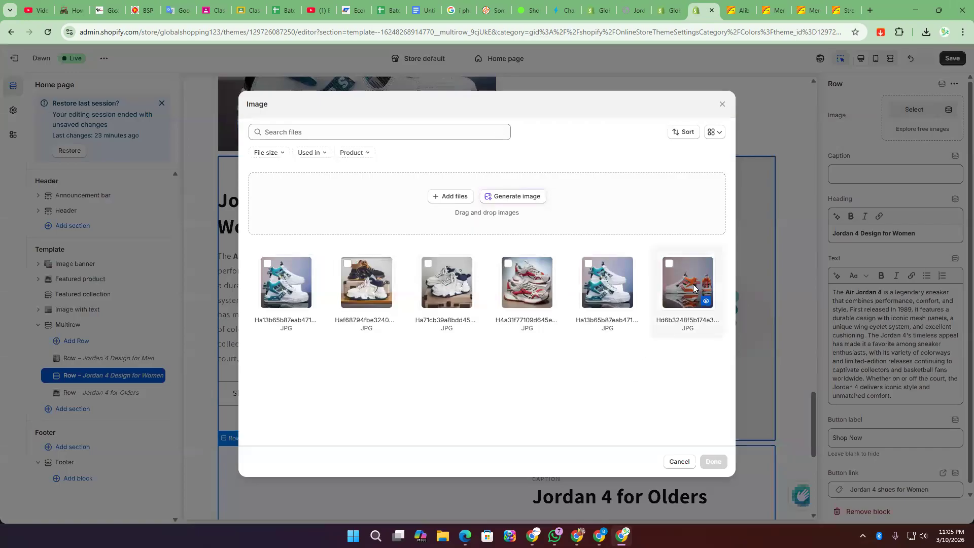
pyautogui.click(288, 284)
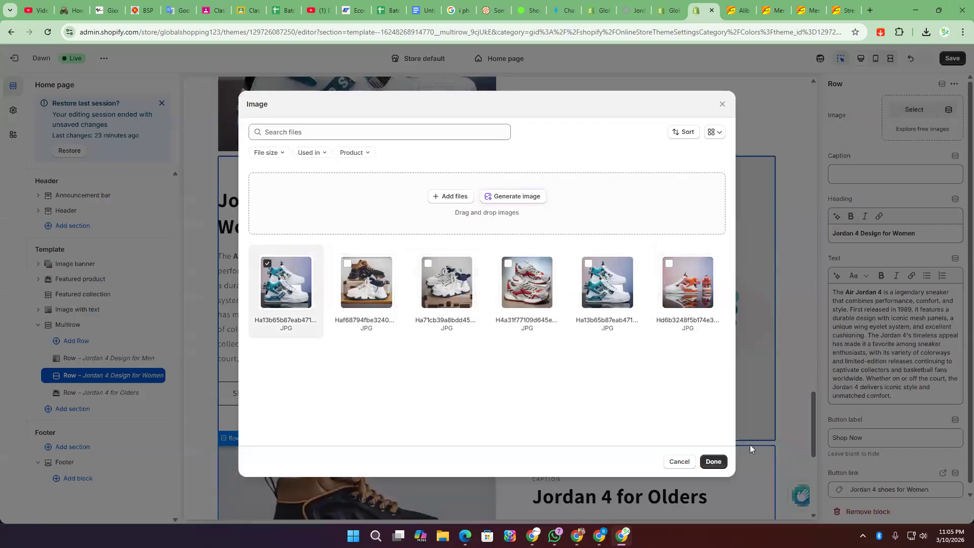
pyautogui.click(713, 461)
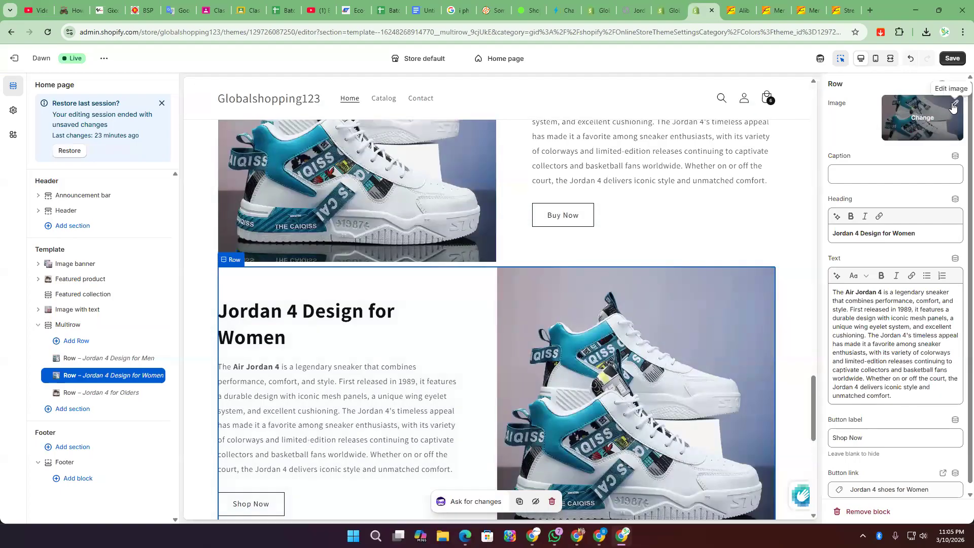
pyautogui.click(952, 106)
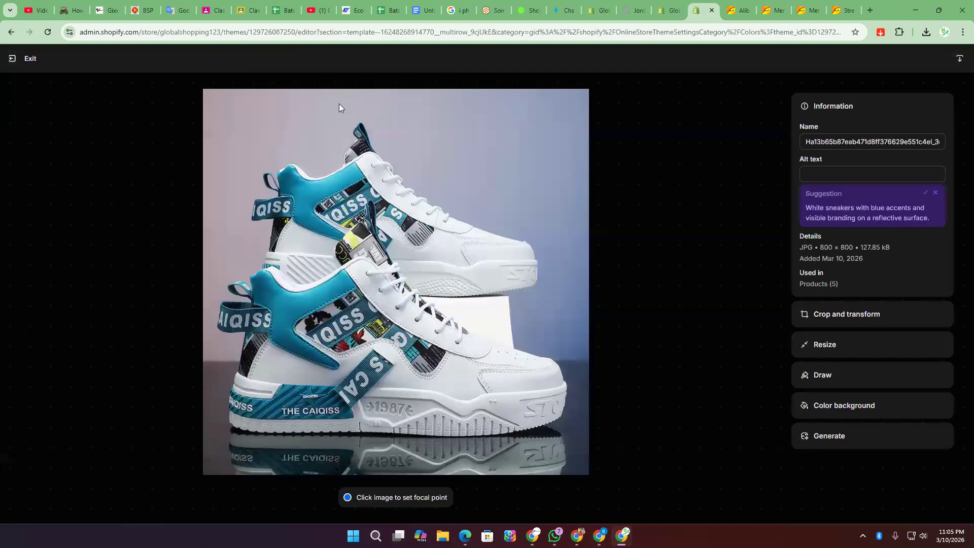
pyautogui.click(12, 58)
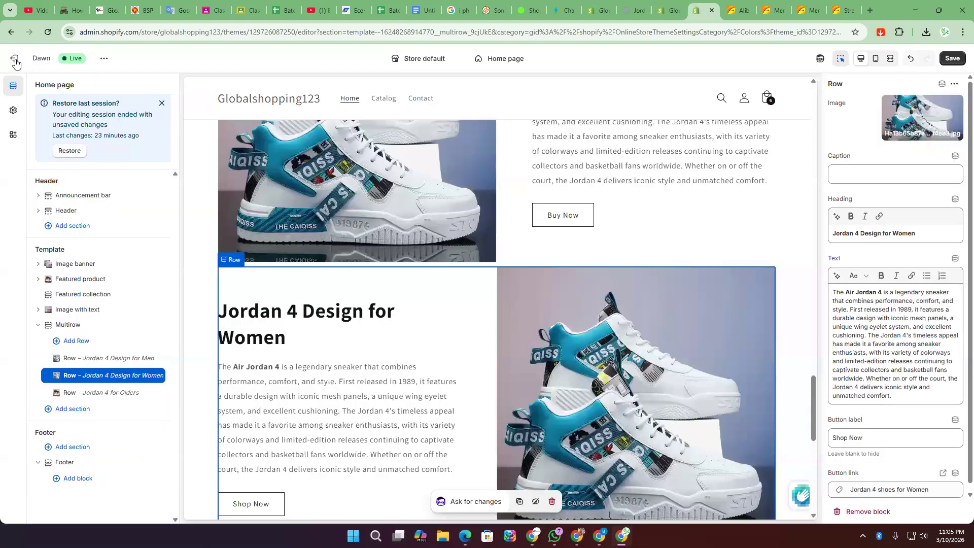
# - Remove the second row's image and choose the white-and-navy sneaker photo (Ha71cb39a8bdd45...) from the library instead
pyautogui.click(929, 122)
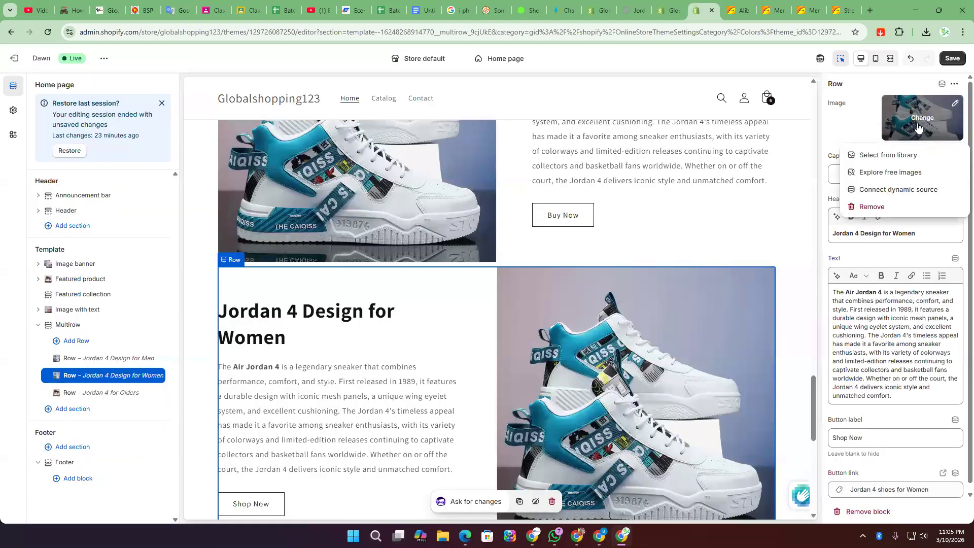
pyautogui.click(873, 210)
pyautogui.click(913, 111)
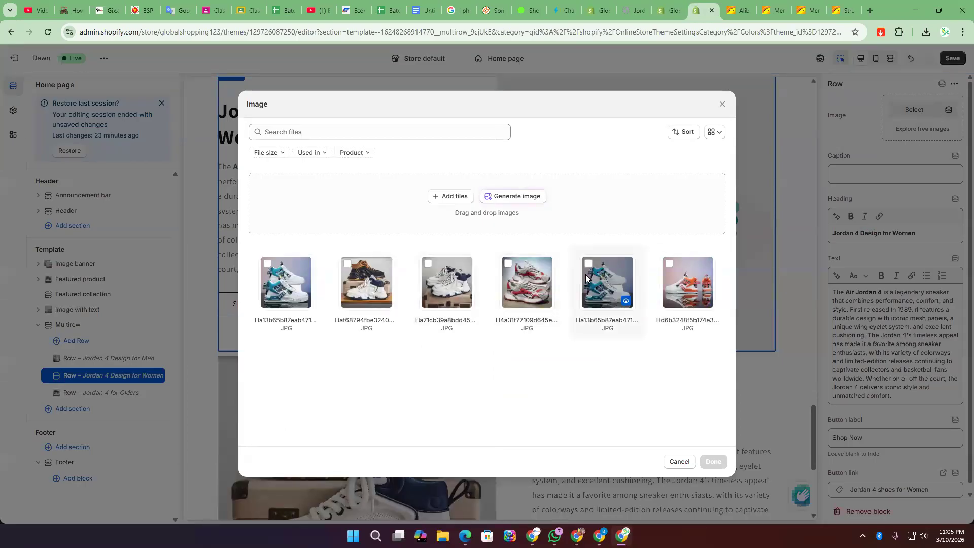
pyautogui.click(471, 278)
pyautogui.click(713, 461)
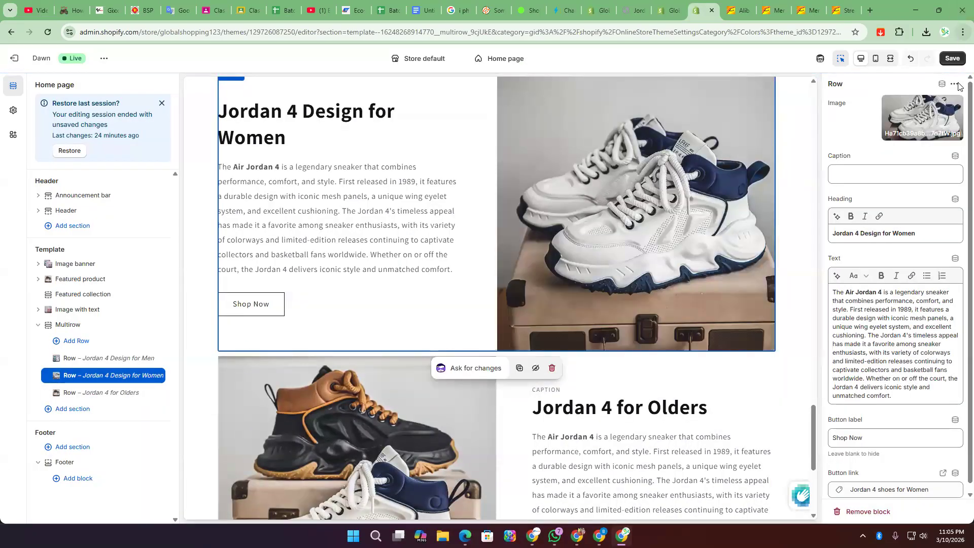
pyautogui.scroll(9, 651, 393)
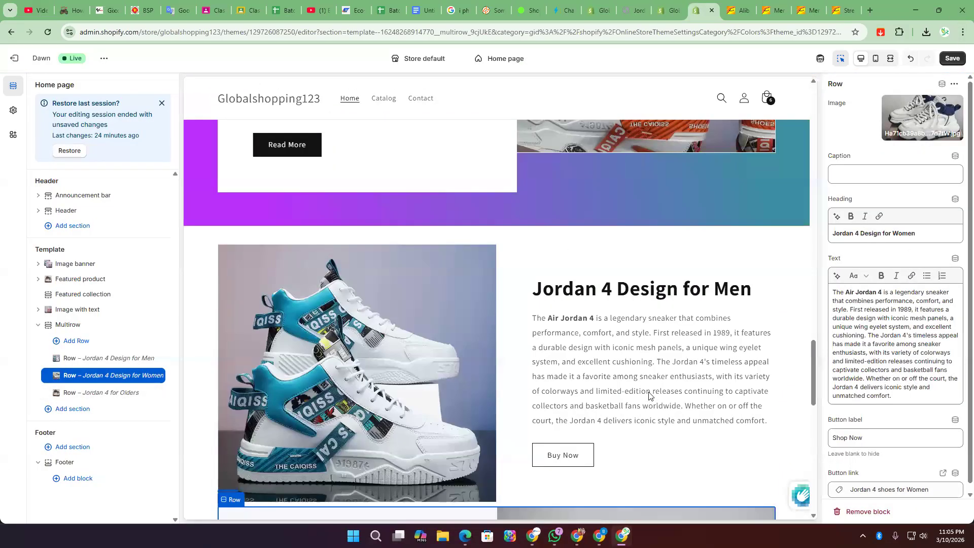
# - Replace the second row's image with the orange-and-white sneaker photo (Hd6b3248f5b174e3...) from the library and save the changes
pyautogui.scroll(-12, 653, 394)
pyautogui.scroll(-3, 652, 393)
pyautogui.scroll(9, 737, 412)
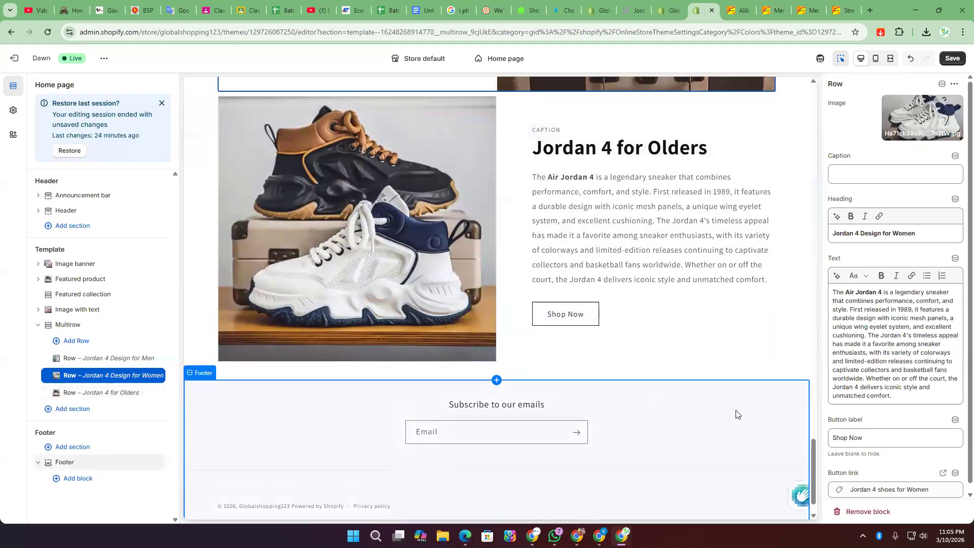
pyautogui.click(922, 116)
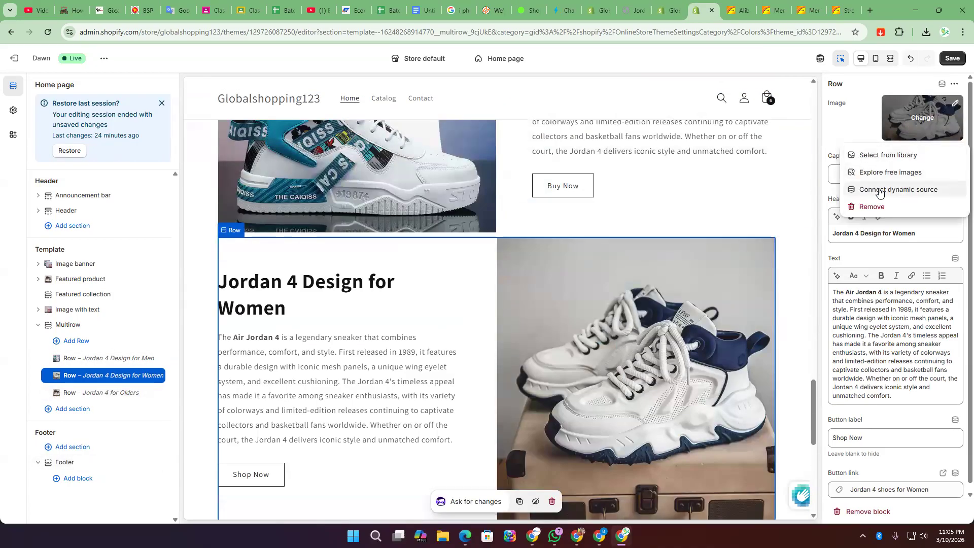
pyautogui.click(872, 207)
pyautogui.click(914, 110)
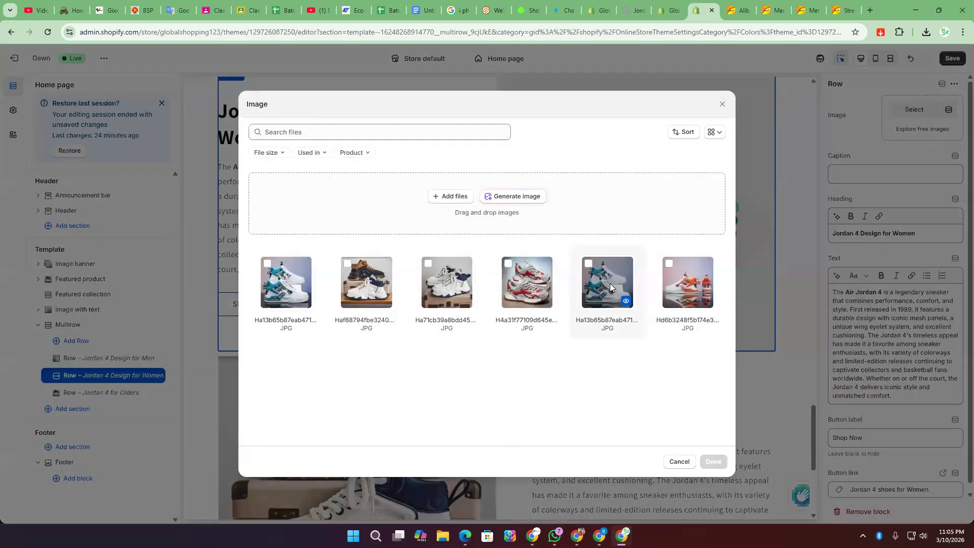
pyautogui.click(669, 283)
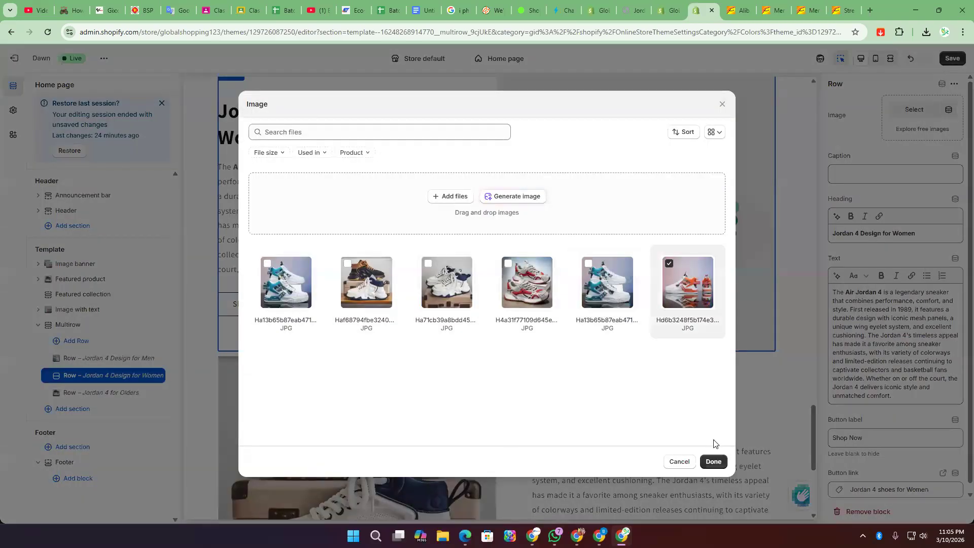
pyautogui.click(713, 461)
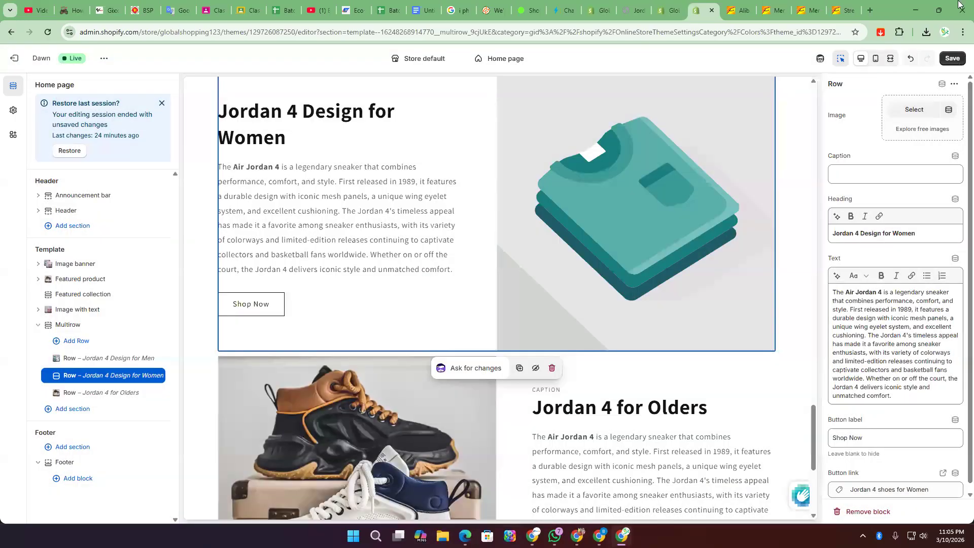
pyautogui.click(952, 58)
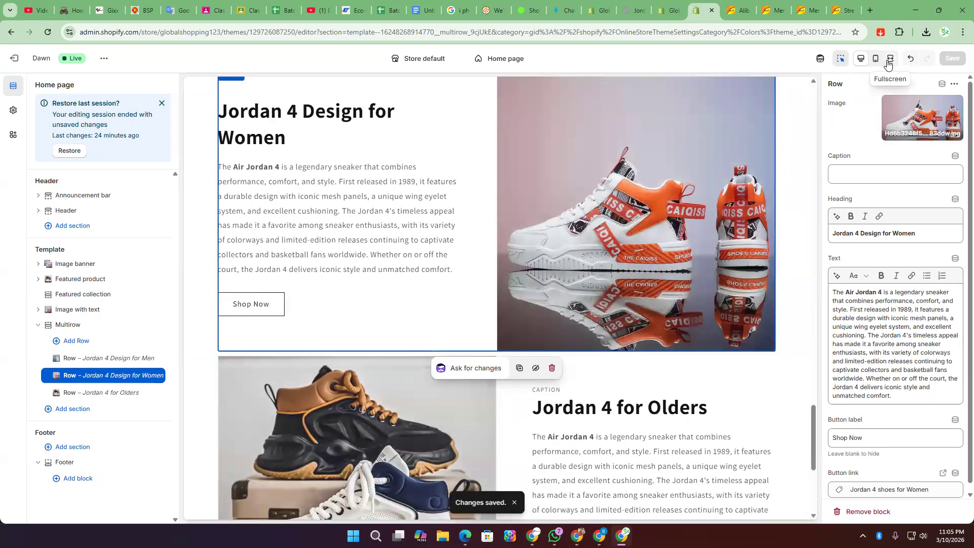
# - Preview the home page in full screen and in the mobile layout, checking the sections from the featured collection to the footer
pyautogui.click(889, 59)
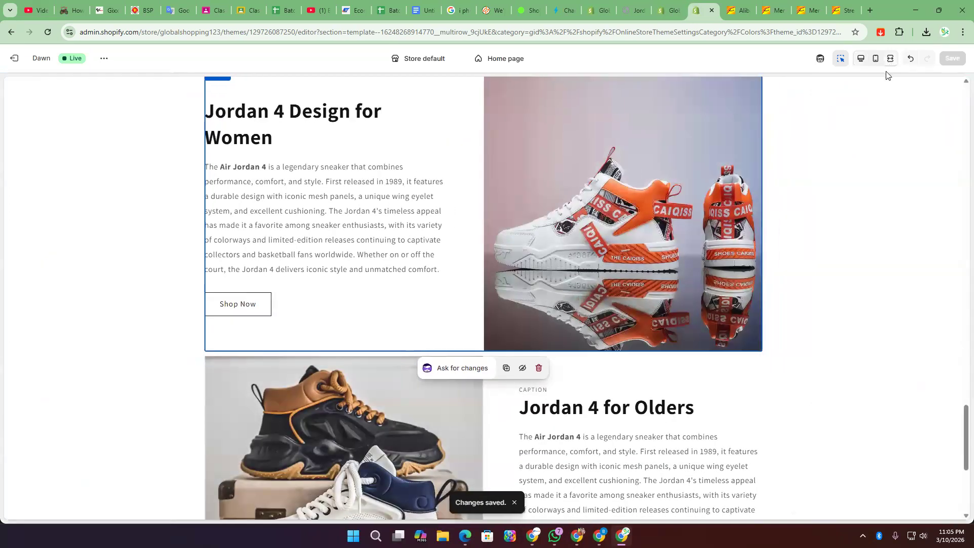
pyautogui.click(878, 59)
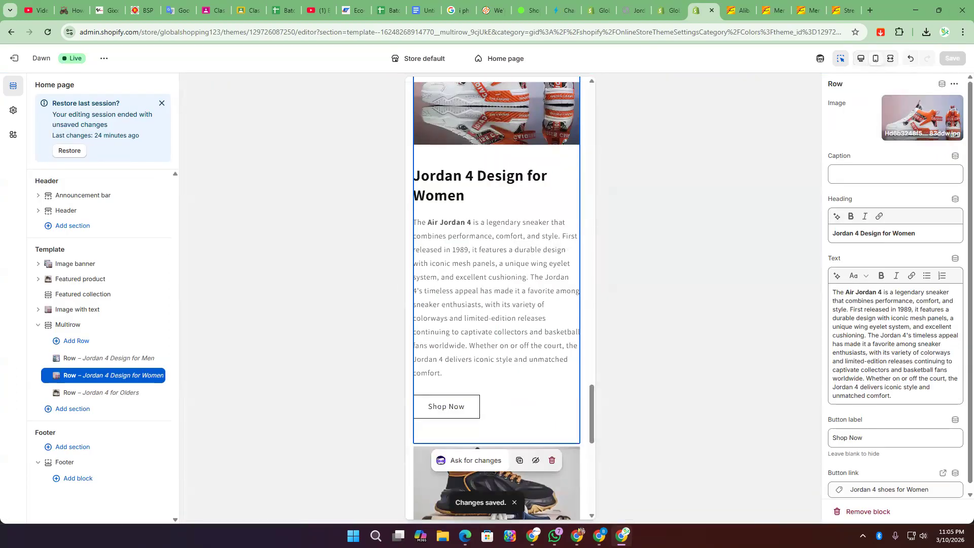
pyautogui.scroll(15, 510, 319)
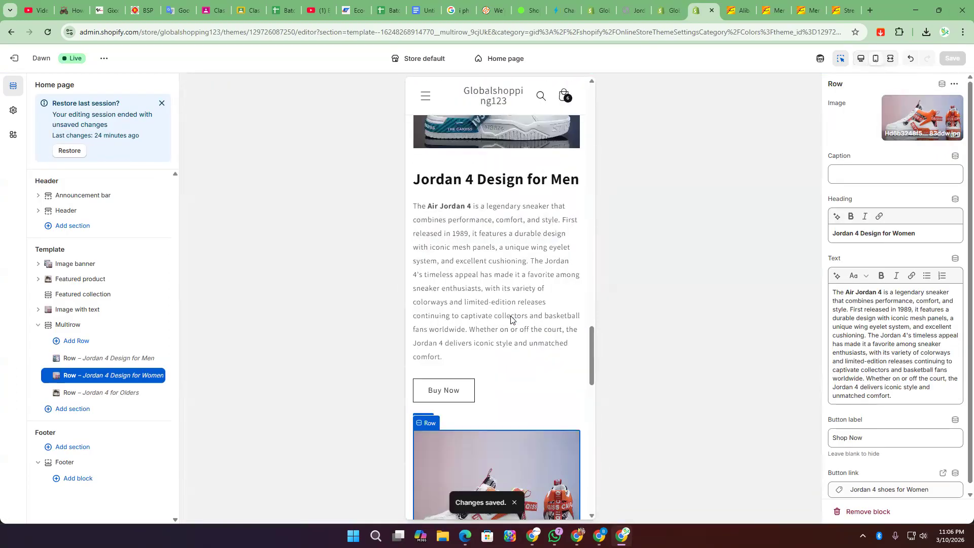
pyautogui.scroll(-5, 515, 295)
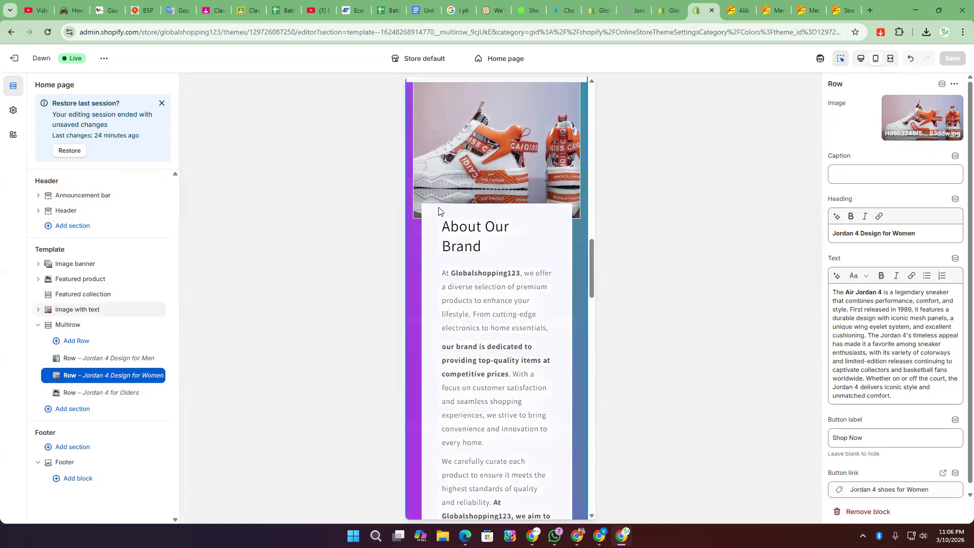
pyautogui.scroll(10, 502, 212)
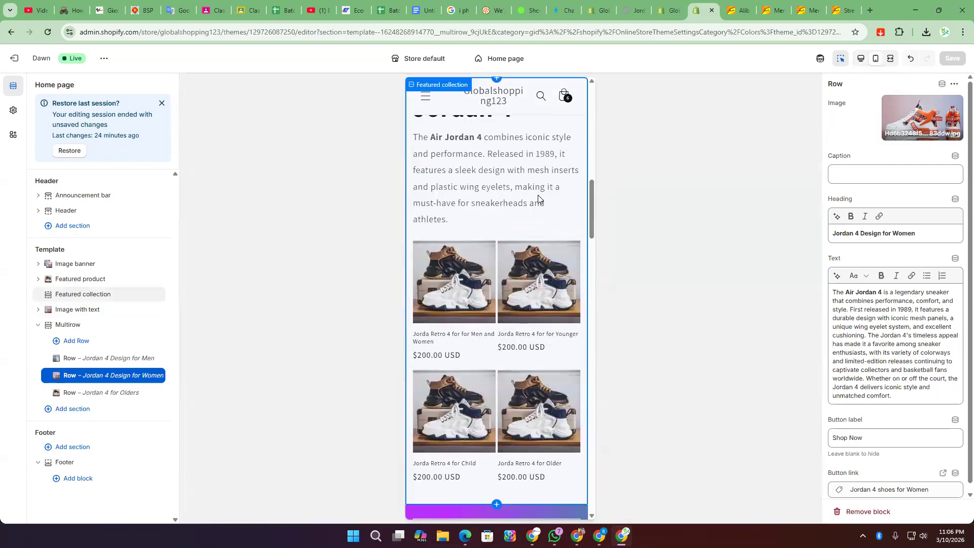
pyautogui.scroll(-15, 539, 197)
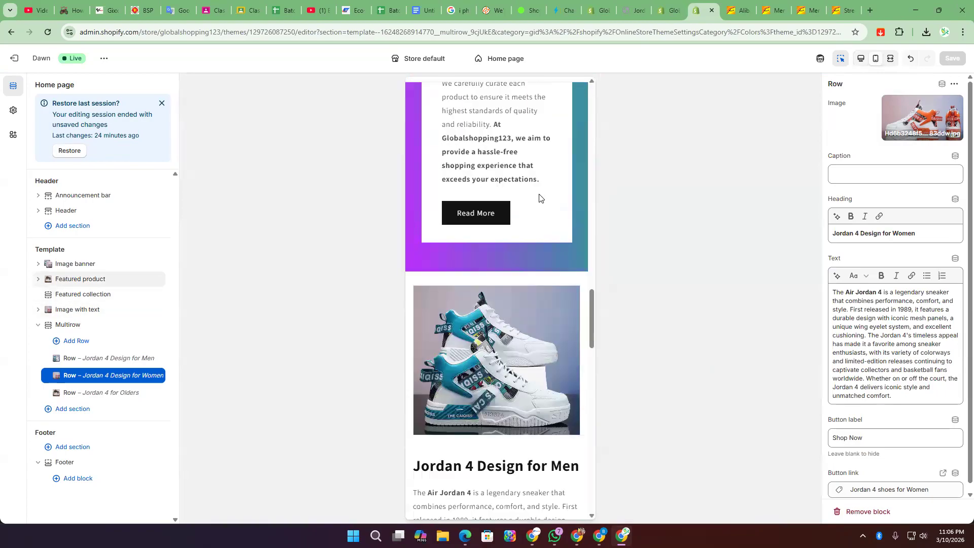
pyautogui.scroll(-12, 539, 198)
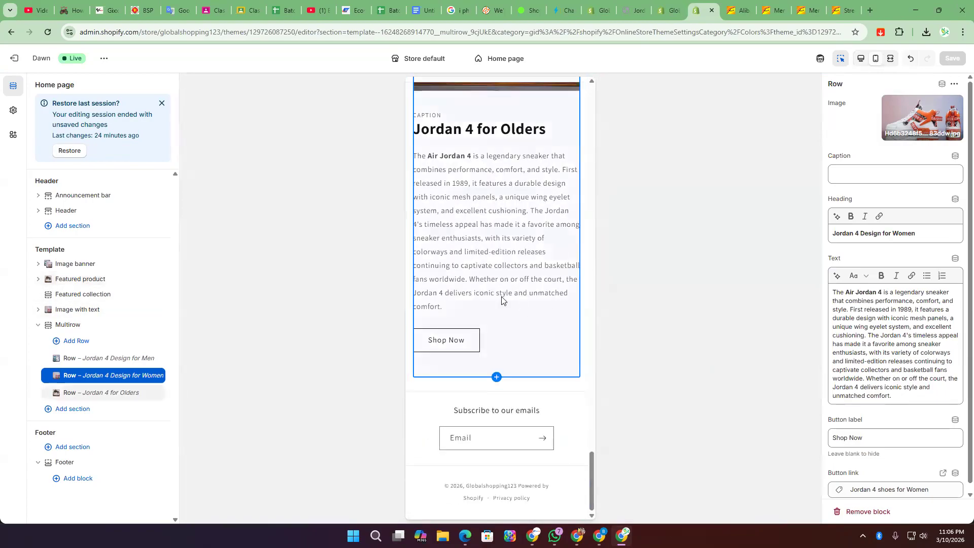
pyautogui.scroll(9, 502, 300)
# - Return the preview to the desktop layout and review the Multirow section's rows
pyautogui.click(861, 59)
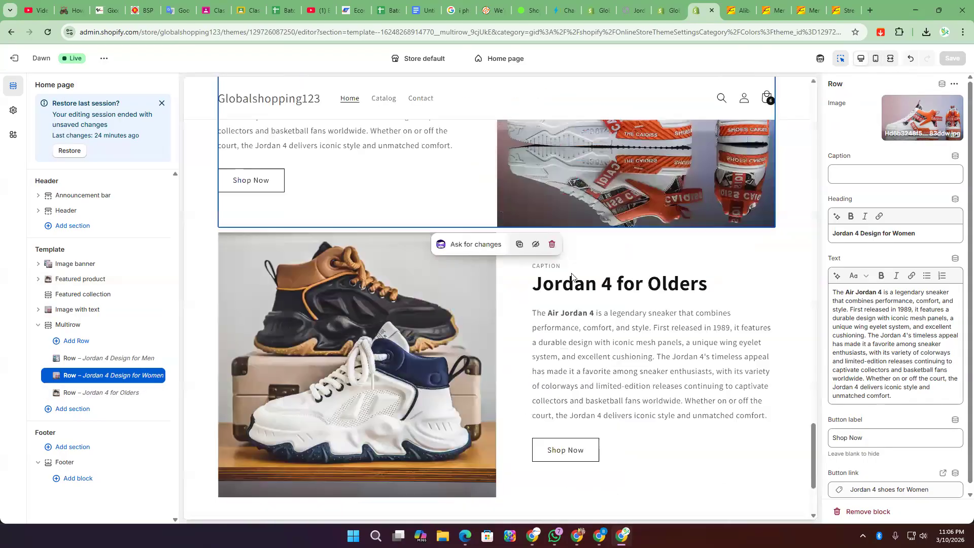
pyautogui.scroll(-3, 624, 285)
pyautogui.scroll(15, 644, 330)
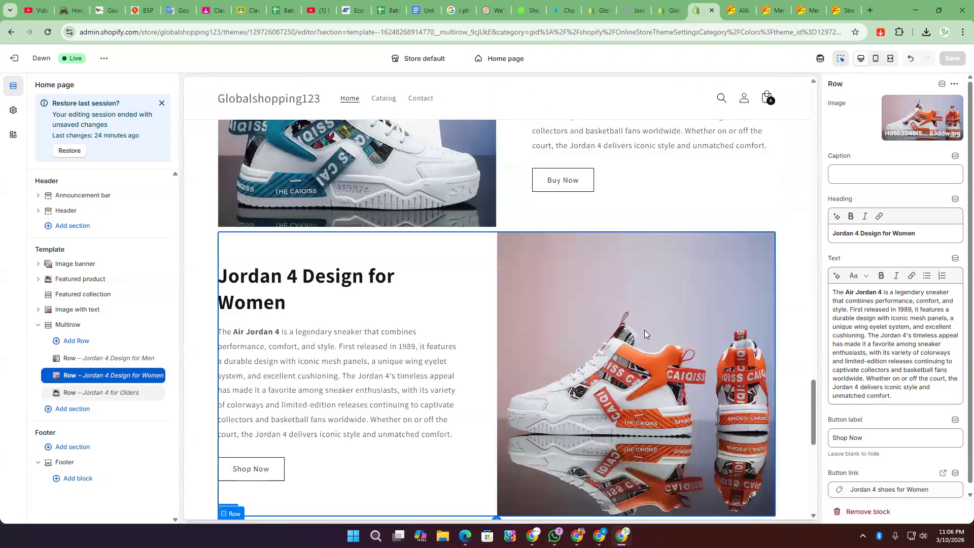
pyautogui.scroll(8, 644, 328)
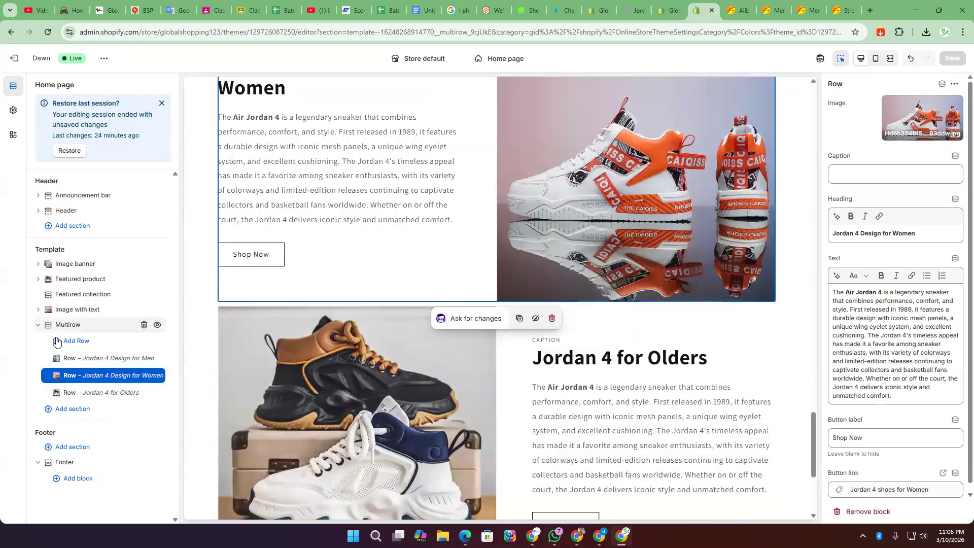
# - Add a new row to the Multirow section and move it below the "Jordan 4 for Olders" row
pyautogui.click(69, 341)
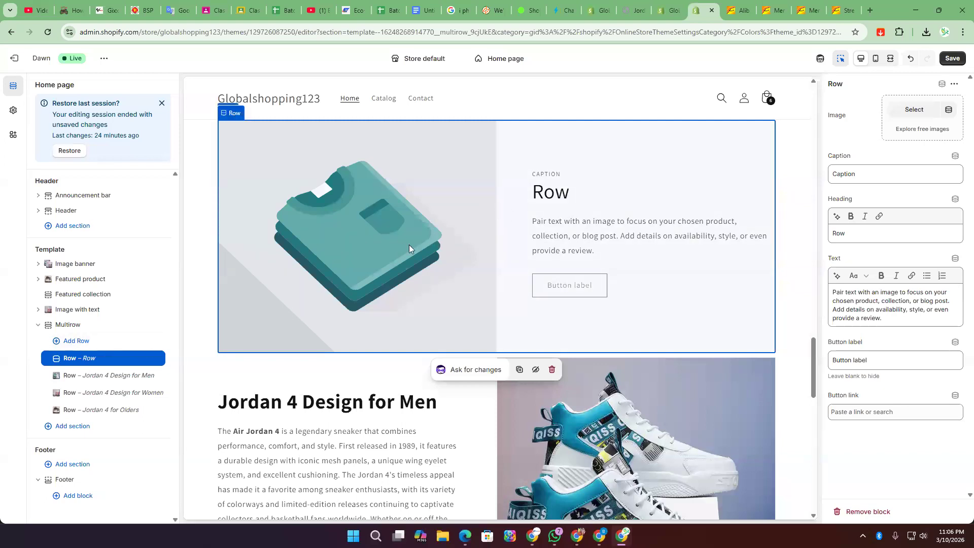
pyautogui.moveTo(58, 358); pyautogui.dragTo(60, 412)
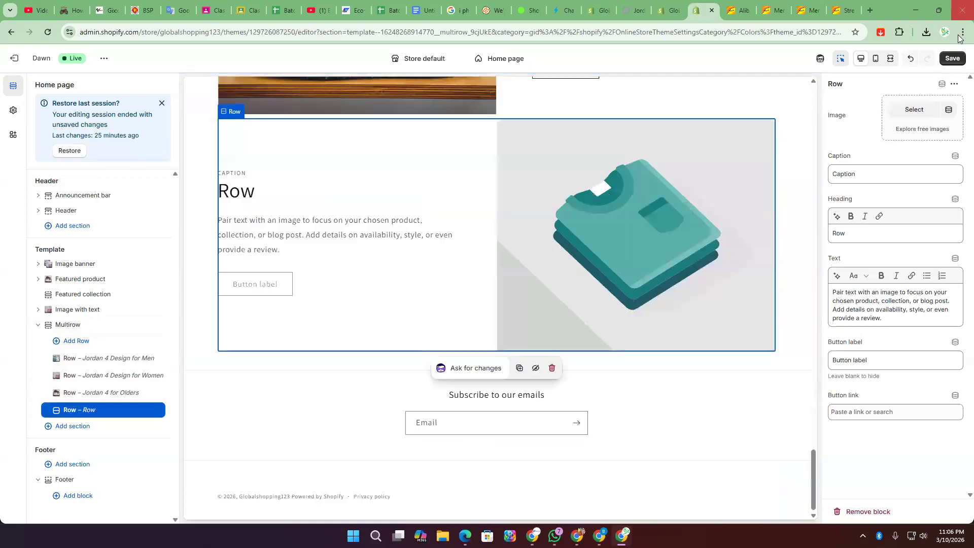
pyautogui.scroll(10, 495, 312)
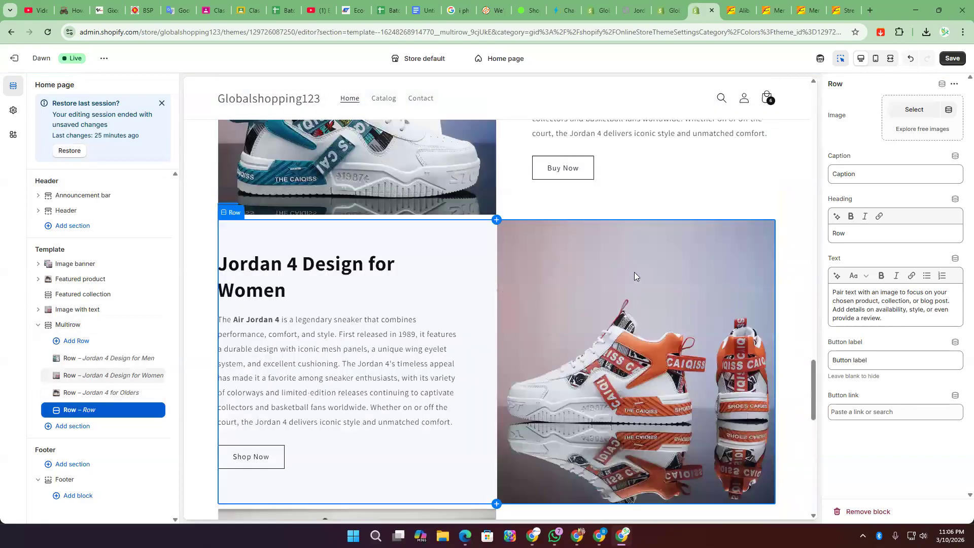
pyautogui.scroll(-10, 424, 305)
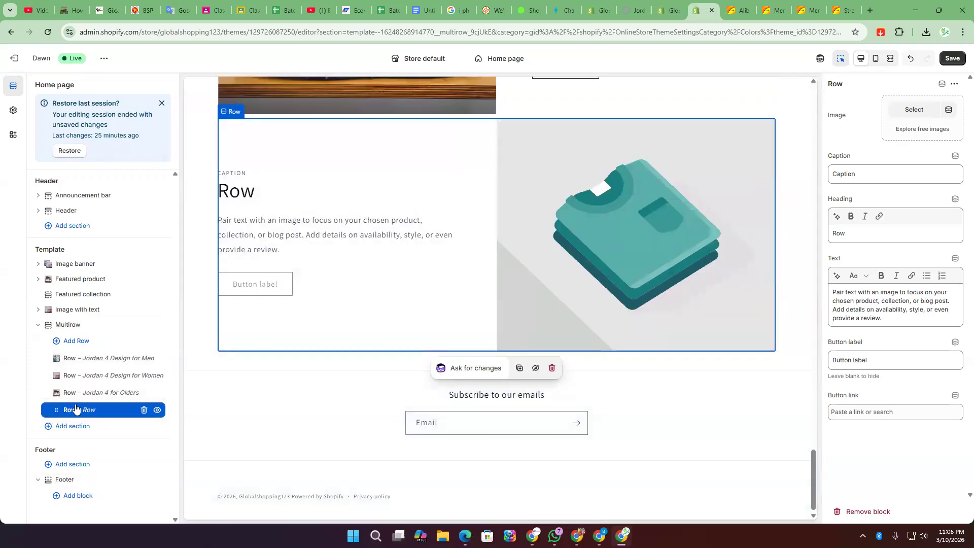
# - Paste the Air Jordan 4 description into the new row's heading and set its caption to "Jordan 4 for Child"
pyautogui.doubleClick(850, 231)
pyautogui.write("The Air Jordan 4 is a legendary sneaker that combines performance, comfort, and style. First released in 1989, it features a durable design with iconic mesh panels, a unique wing eyelet system, and excellent cushioning. The Jordan 4's timeless appeal has made it a favorite among sneaker enthusiasts, with its variety of colorways and limited-edition releases continuing to captivate collectors and basketball fans worldwide. Whether on or off the court, the Jordan 4 delivers iconic style and unmatched comfort.")
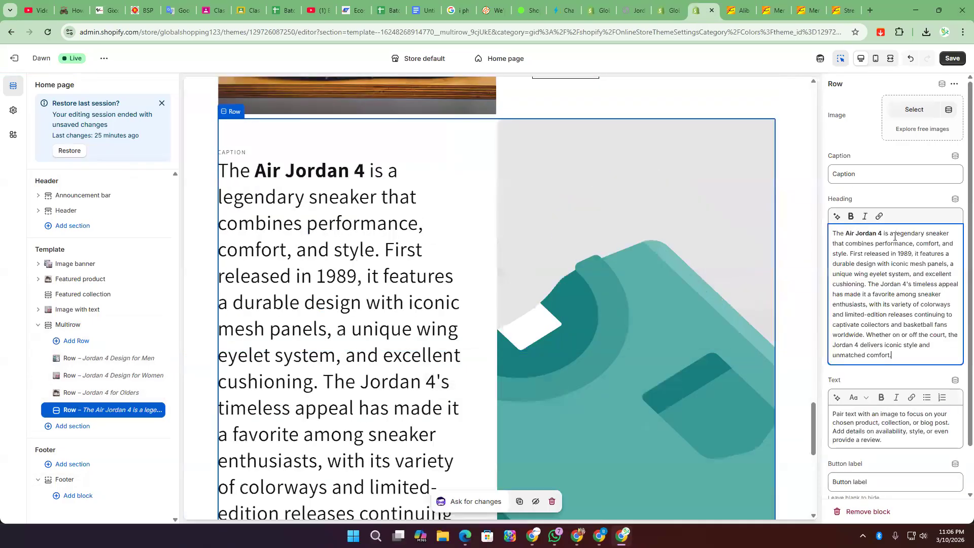
pyautogui.doubleClick(855, 173)
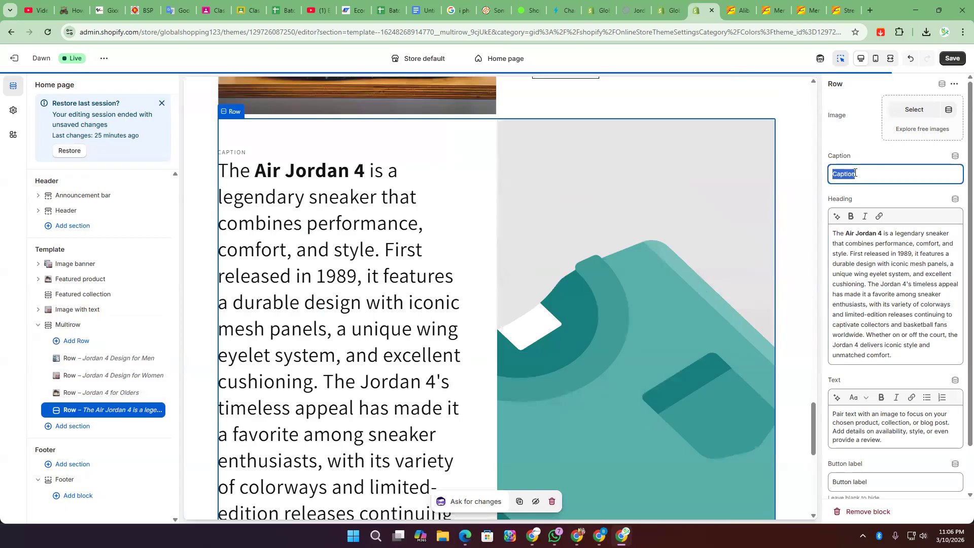
pyautogui.write('Jordan 4 for Child')
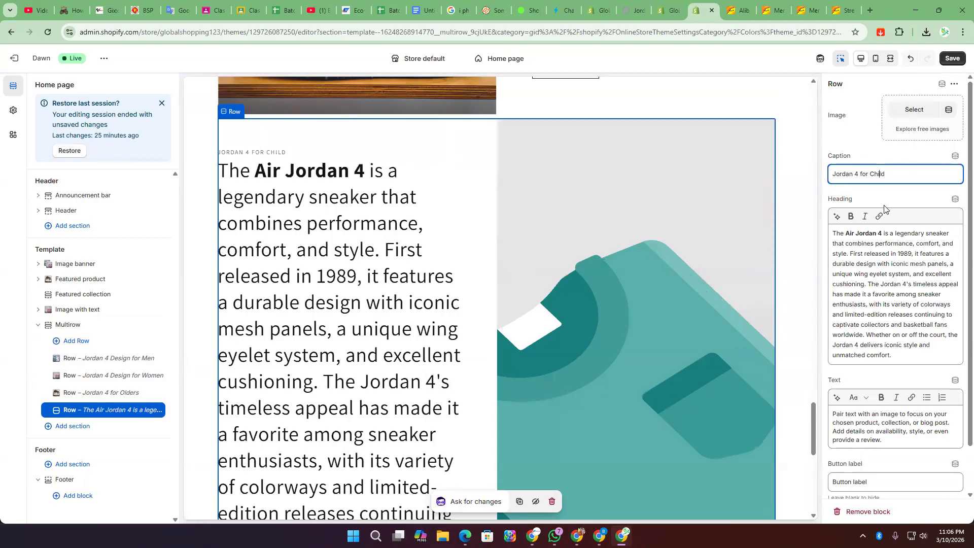
pyautogui.tripleClick(881, 175)
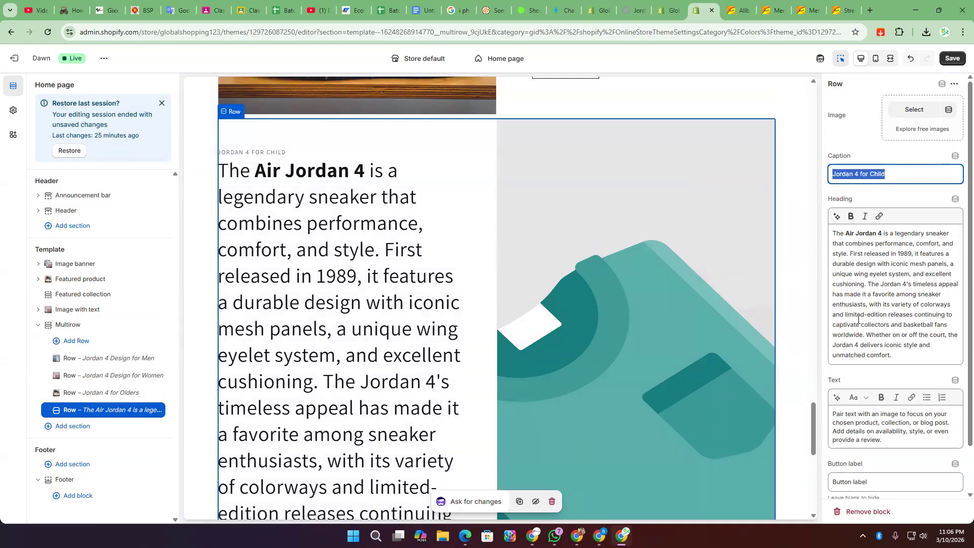
pyautogui.click(858, 293)
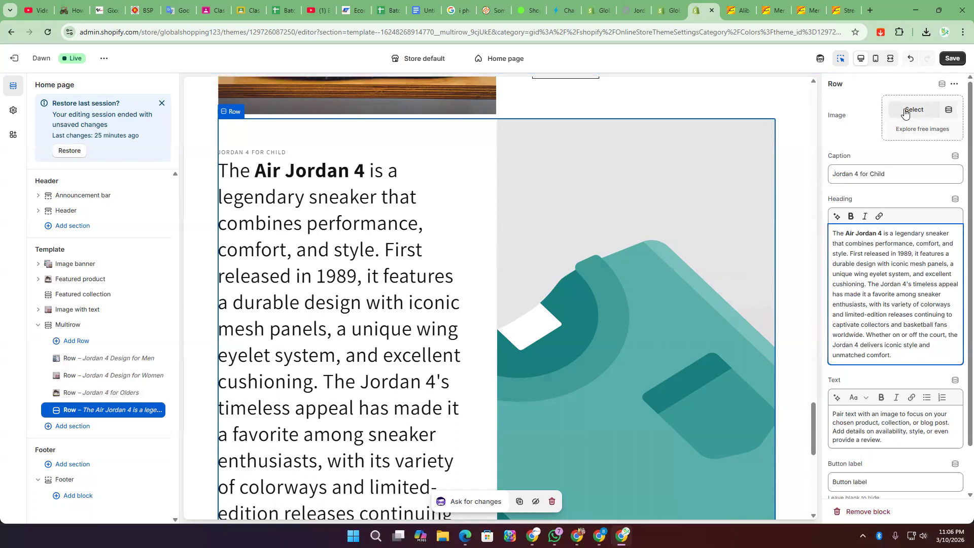
# - Set the new row's image to the red-and-white sneaker photo (H4a31f77109d645e...) from the library
pyautogui.click(906, 112)
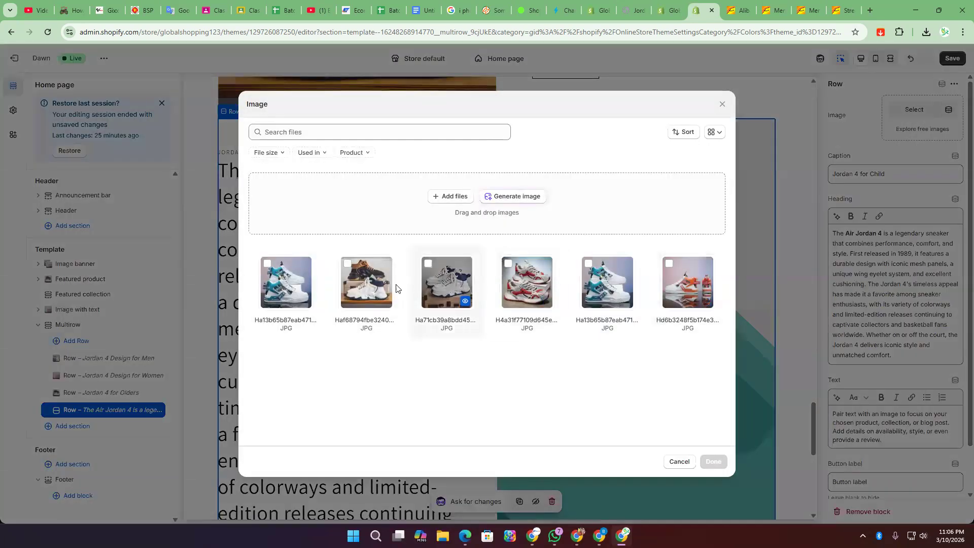
pyautogui.click(375, 284)
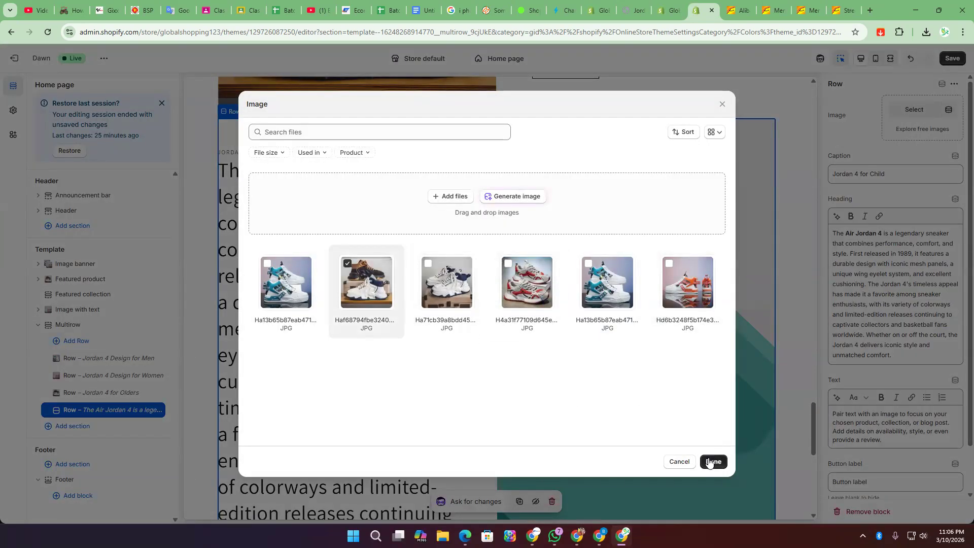
pyautogui.click(537, 286)
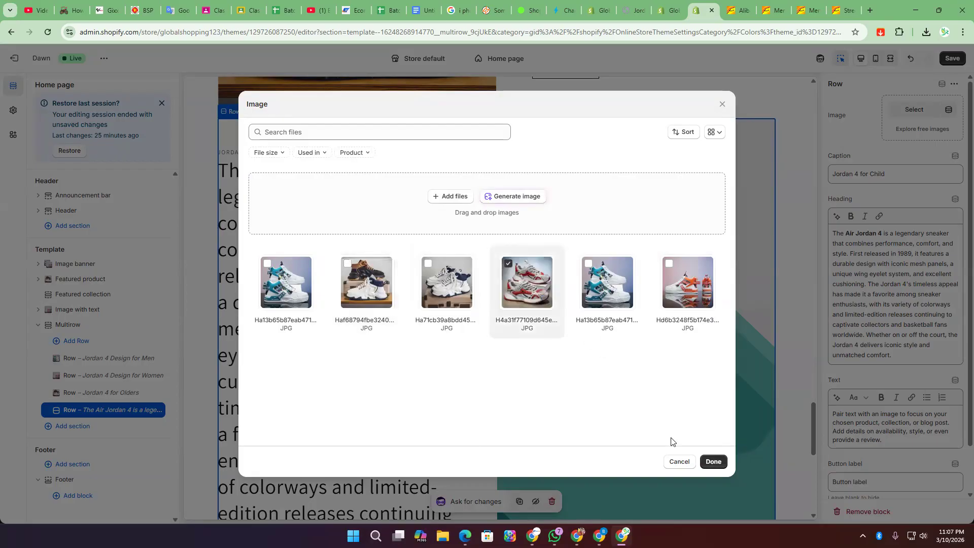
pyautogui.click(712, 462)
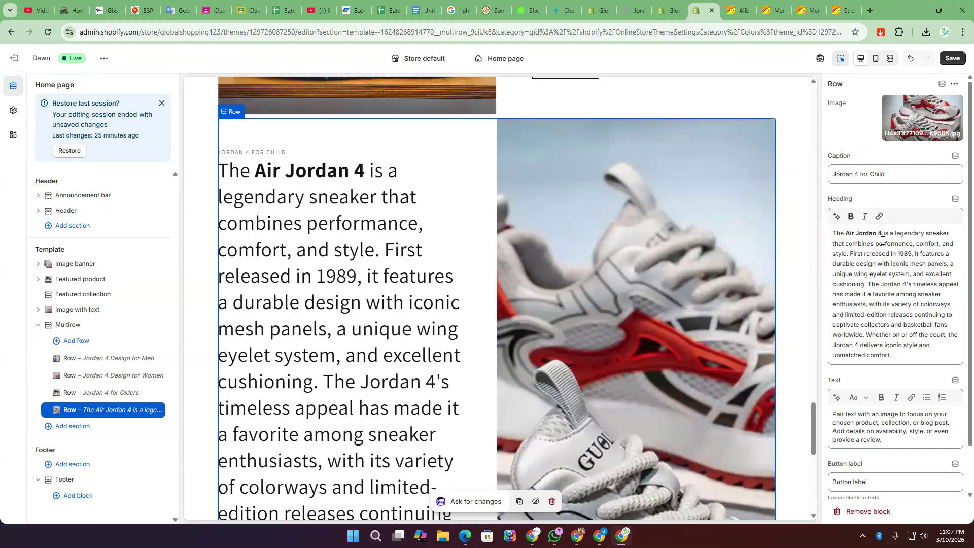
# - Set the new row's button label to "Shop Now"
pyautogui.scroll(-1, 883, 240)
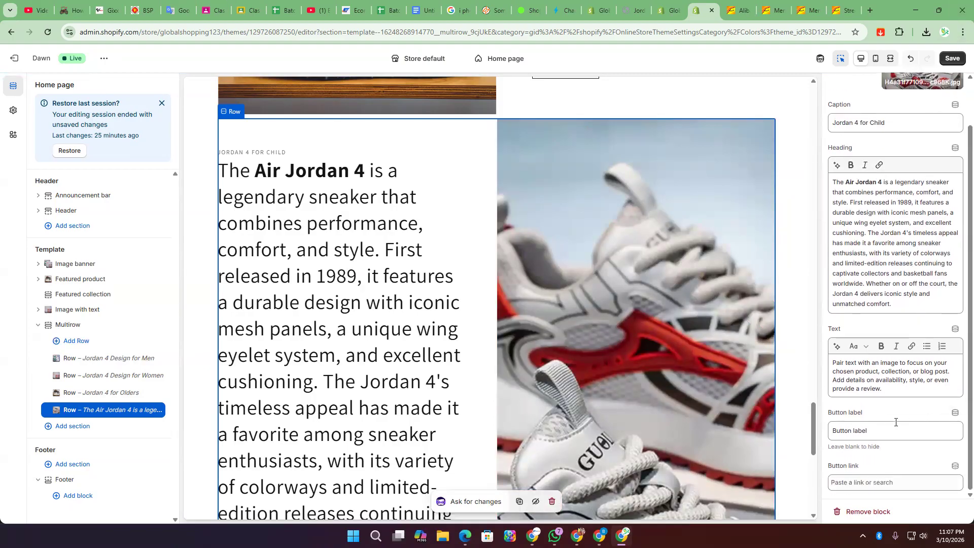
pyautogui.click(882, 430)
pyautogui.hotkey('ctrl', 'a')
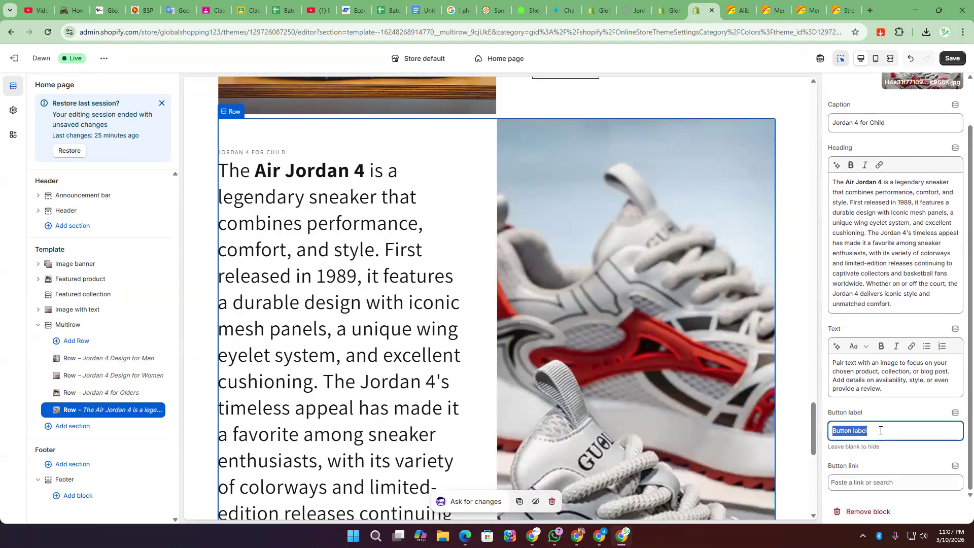
pyautogui.write('Shop Now')
# - Move the Air Jordan 4 description from the new row's heading into its text, replacing the placeholder paragraph
pyautogui.click(897, 269)
pyautogui.hotkey('ctrl', 'a')
pyautogui.hotkey('ctrl', 'c')
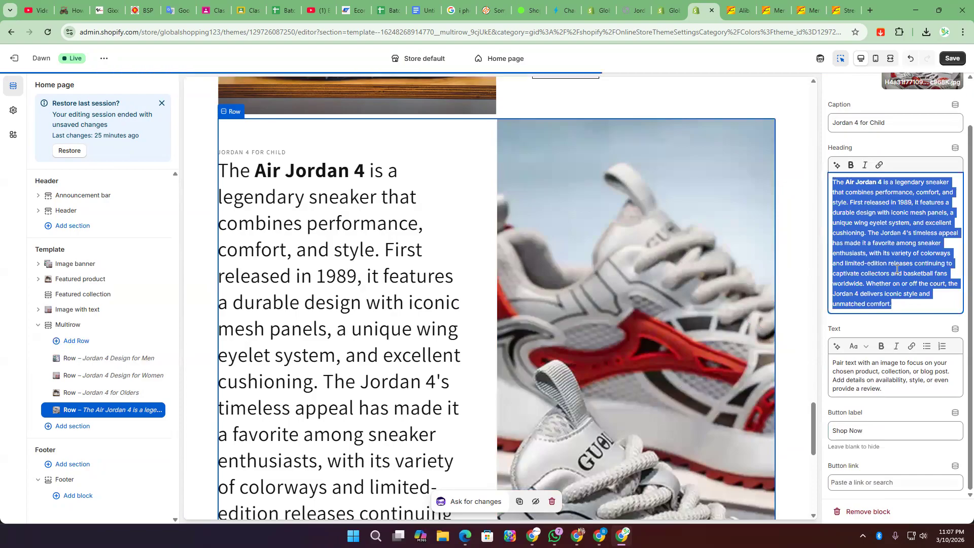
pyautogui.press('BackSpace')
pyautogui.click(869, 300)
pyautogui.hotkey('ctrl', 'a')
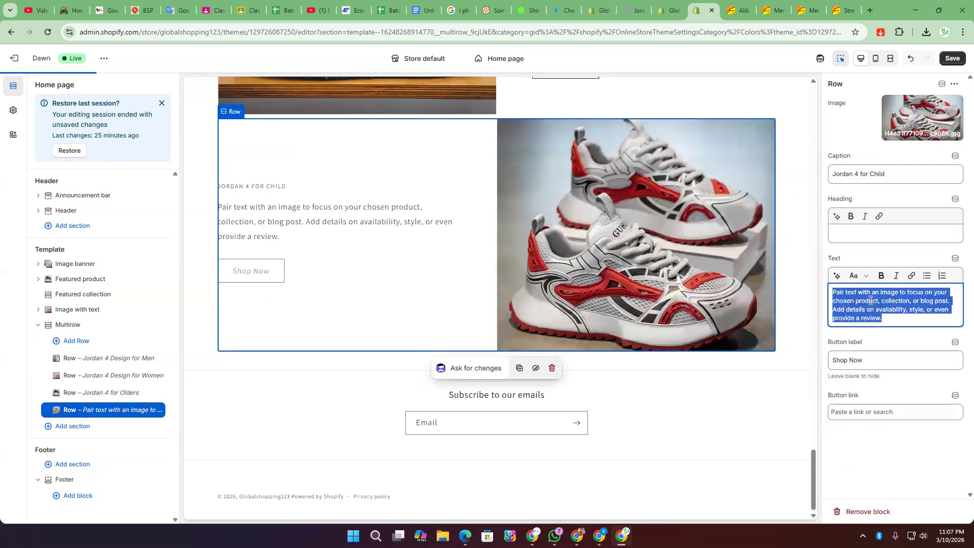
pyautogui.hotkey('ctrl', 'v')
# - Move "Jordan 4 for Child" from the new row's caption into its heading
pyautogui.click(862, 168)
pyautogui.hotkey('ctrl', 'a')
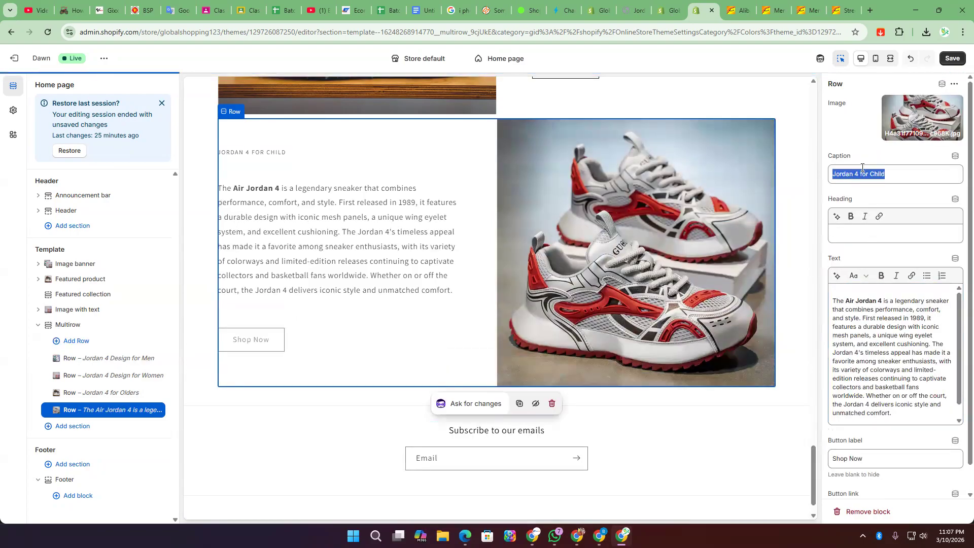
pyautogui.hotkey('ctrl', 'x')
pyautogui.click(869, 234)
pyautogui.hotkey('ctrl', 'v')
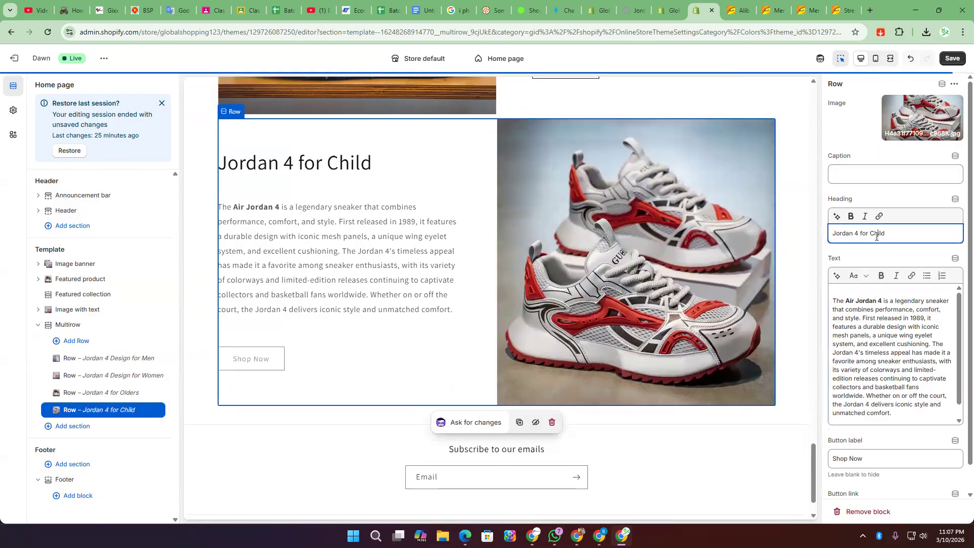
# - Make the entire "Jordan 4 for Child" heading of the new row bold
pyautogui.hotkey('ctrl', 'a')
pyautogui.hotkey('ctrl', 'b')
pyautogui.click(876, 232)
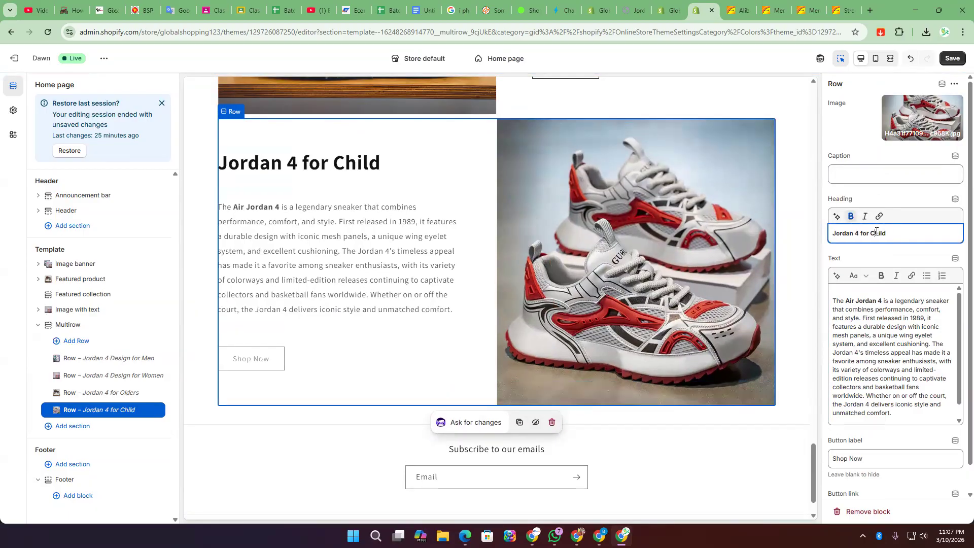
# - Link the row's "Shop Now" button to the product "Jordan 4 shoes for Child"
pyautogui.scroll(-1, 874, 408)
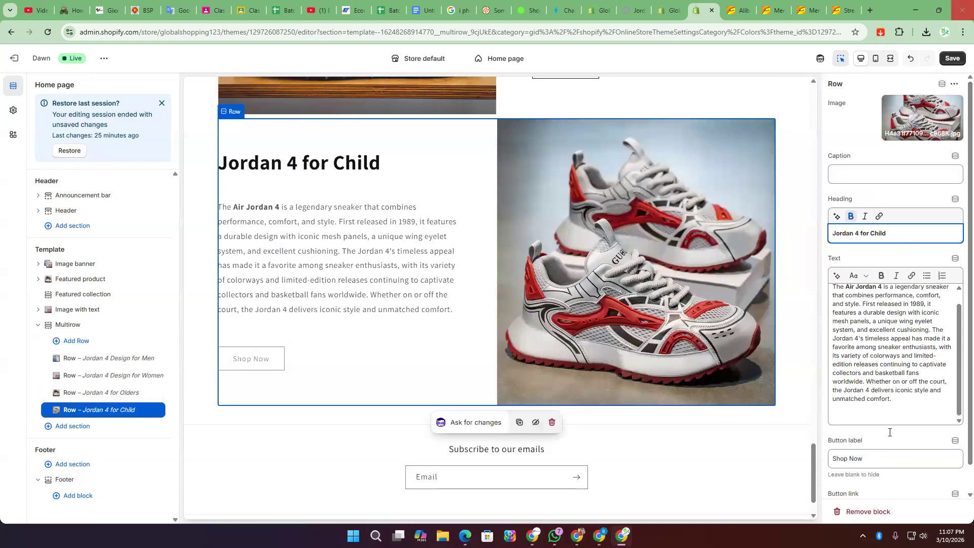
pyautogui.click(868, 457)
pyautogui.scroll(-1, 887, 476)
pyautogui.click(880, 481)
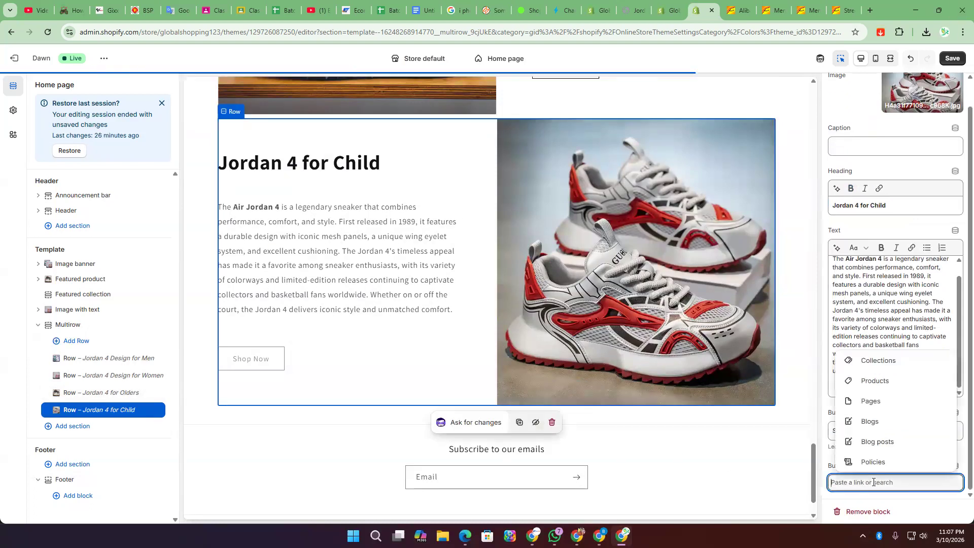
pyautogui.click(875, 384)
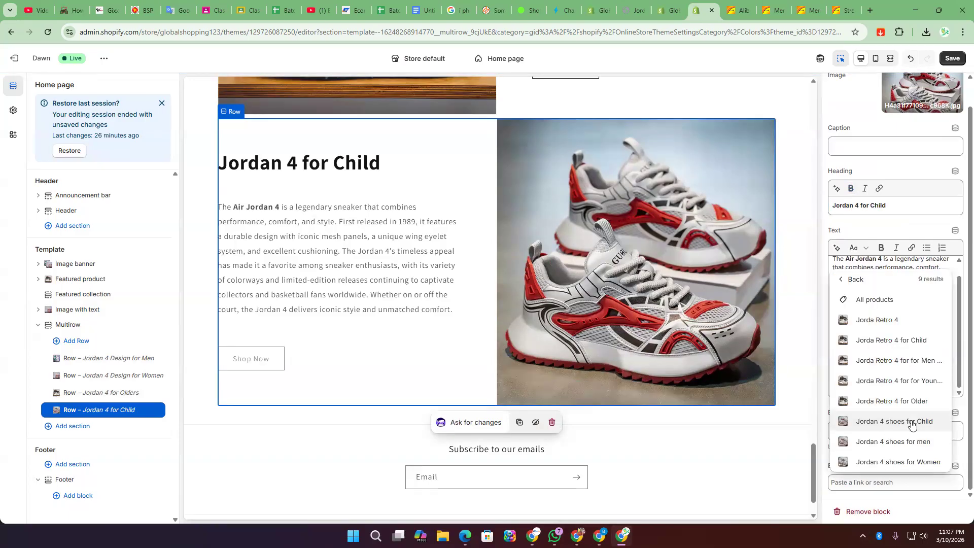
pyautogui.click(911, 425)
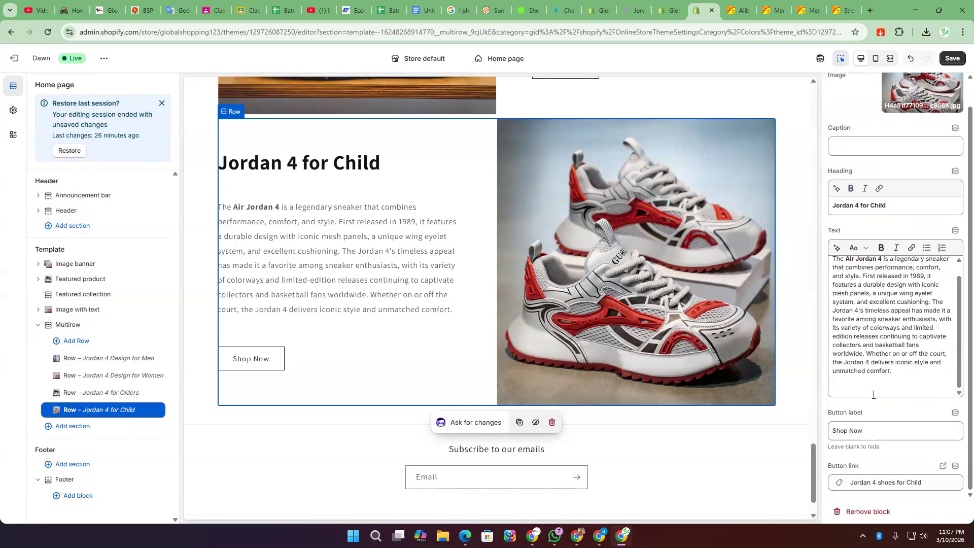
pyautogui.scroll(1, 886, 337)
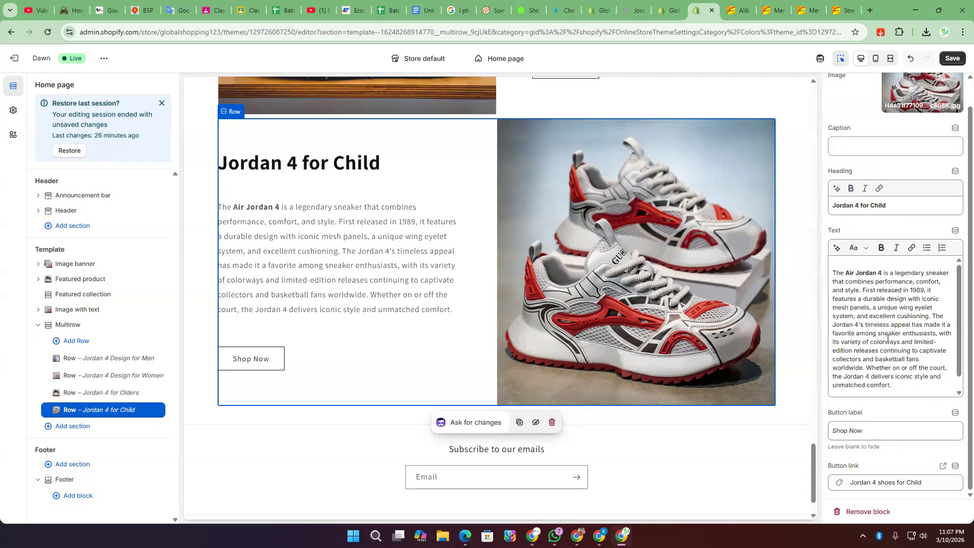
# - Follow the row's "Shop Now" button to its product page in the preview, save the theme changes and reload the editor
pyautogui.click(249, 358)
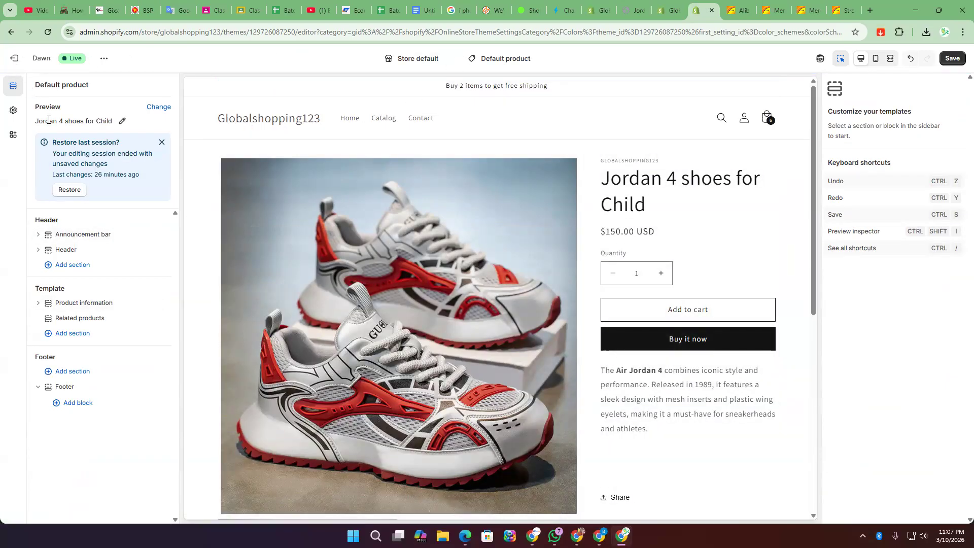
pyautogui.click(951, 59)
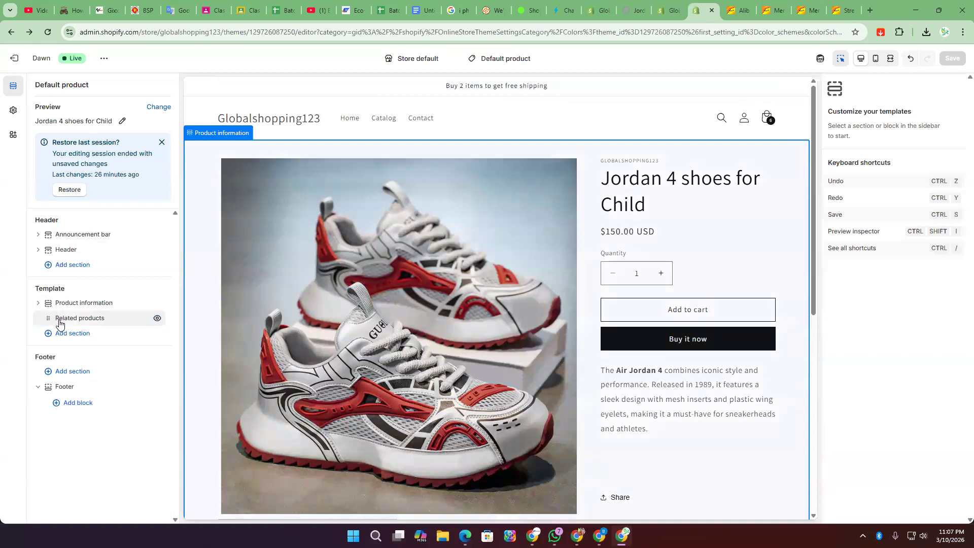
pyautogui.click(48, 32)
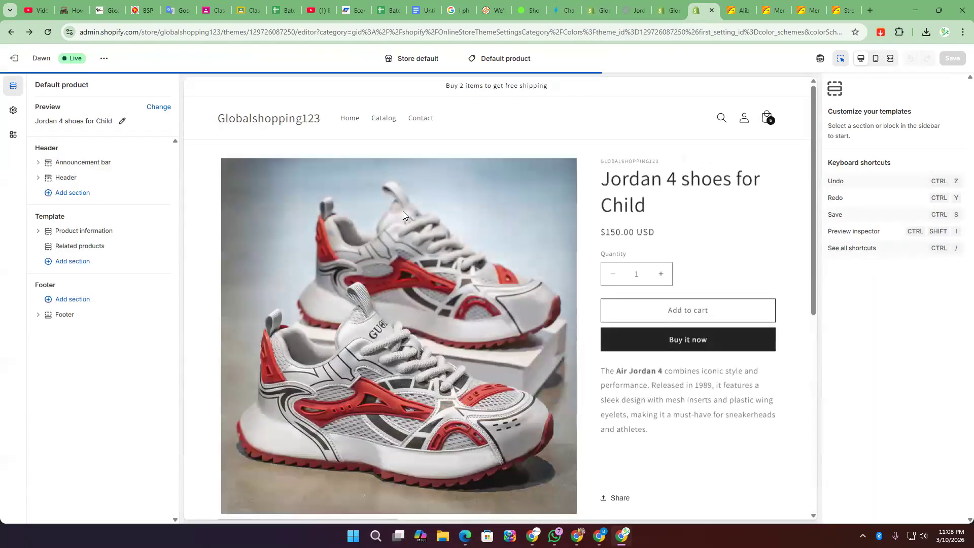
# - Exit the theme editor, open the online store and examine its image banner, featured product and "Jordan 4" collection
pyautogui.click(12, 59)
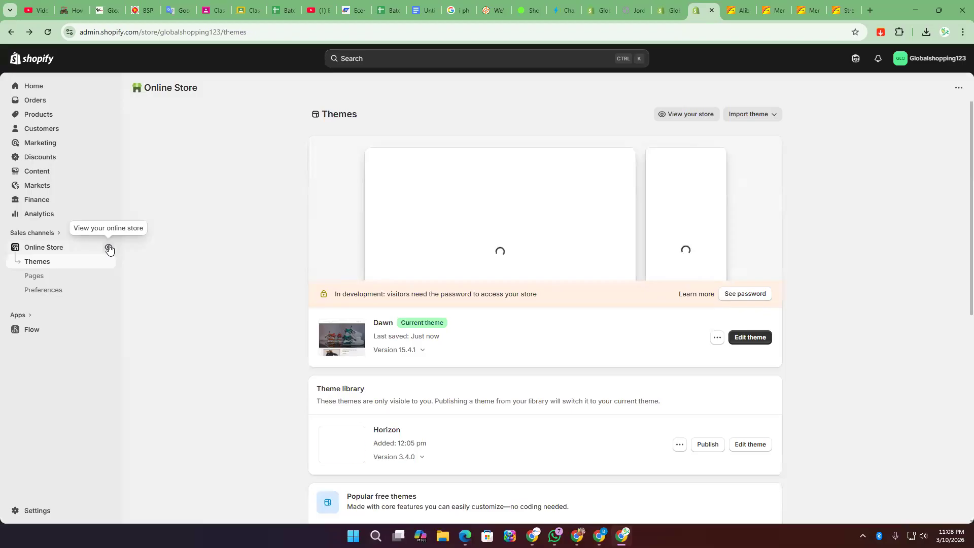
pyautogui.click(108, 248)
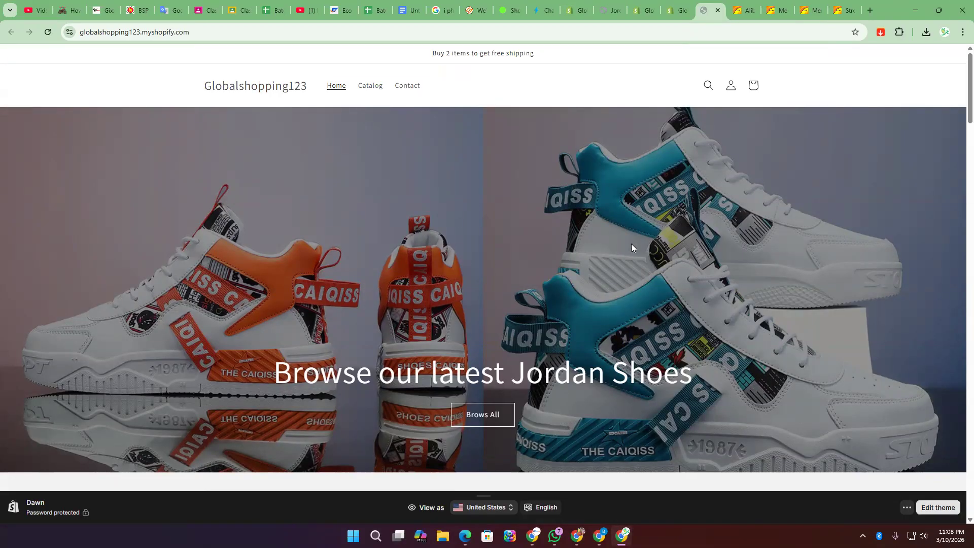
pyautogui.scroll(-8, 632, 248)
pyautogui.scroll(4, 540, 296)
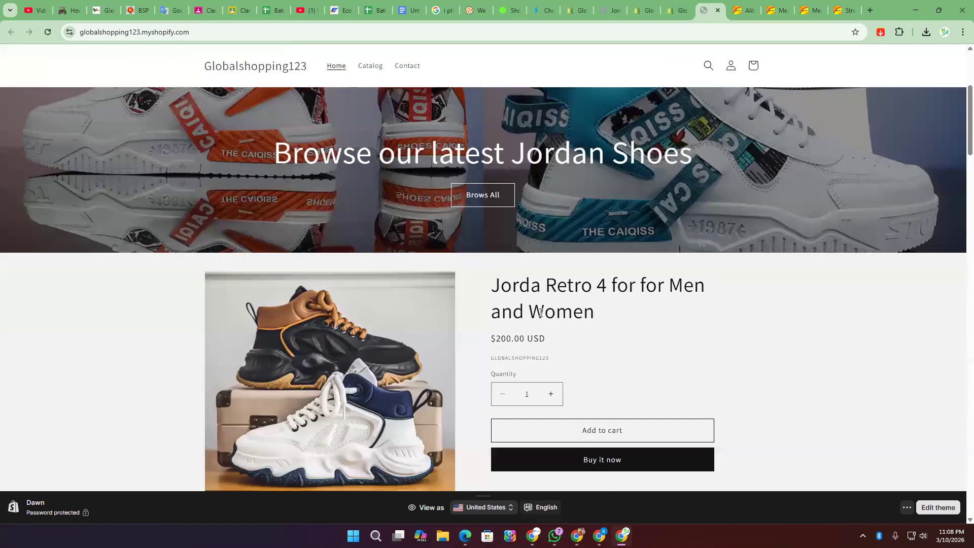
pyautogui.moveTo(498, 285); pyautogui.dragTo(645, 322)
pyautogui.click(731, 276)
pyautogui.scroll(-5, 732, 280)
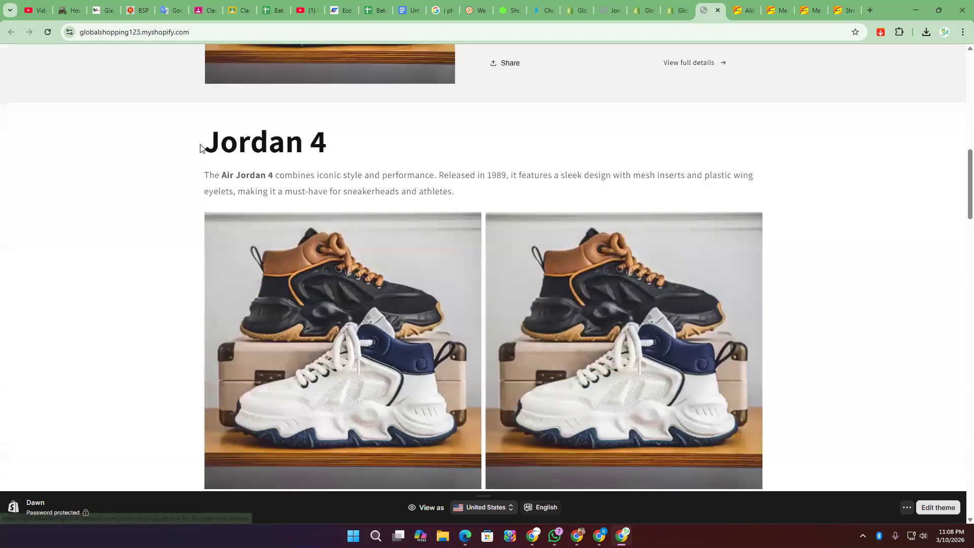
pyautogui.moveTo(203, 147); pyautogui.dragTo(771, 344)
pyautogui.scroll(-15, 815, 285)
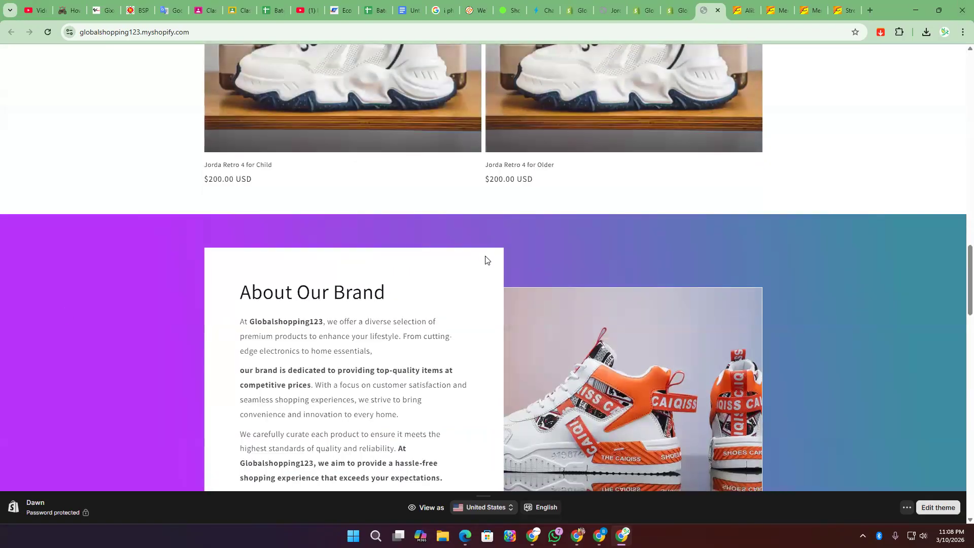
# - Examine the storefront's "About Our Brand" section and the four Jordan 4 rows for men, women, olders and child
pyautogui.scroll(-4, 887, 286)
pyautogui.scroll(4, 862, 304)
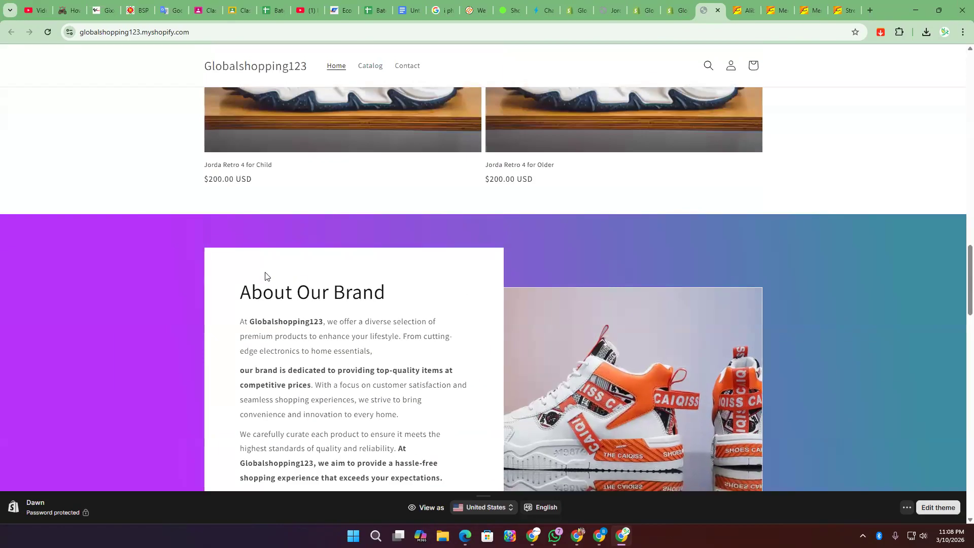
pyautogui.moveTo(209, 252); pyautogui.dragTo(401, 398)
pyautogui.scroll(-8, 811, 172)
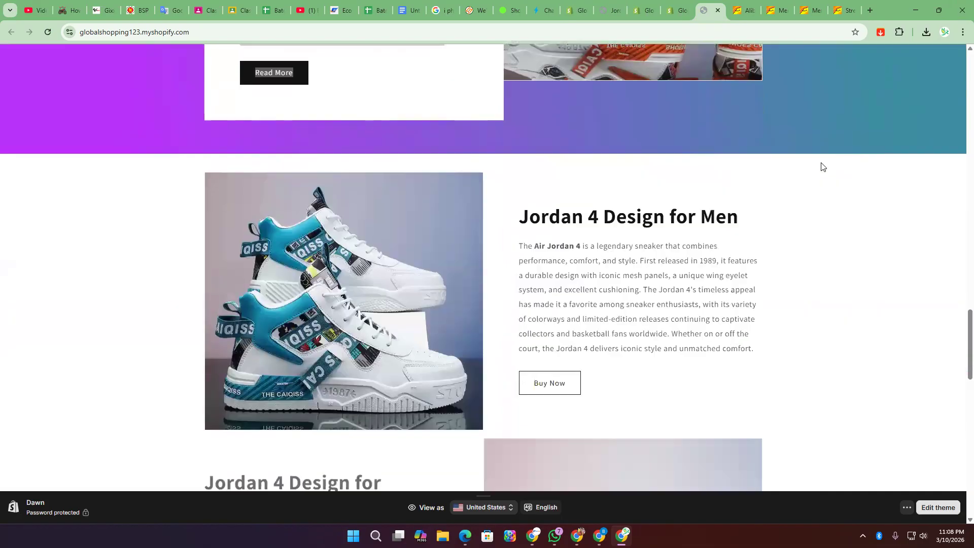
pyautogui.scroll(4, 721, 163)
pyautogui.moveTo(288, 180); pyautogui.dragTo(783, 244)
pyautogui.scroll(-8, 783, 244)
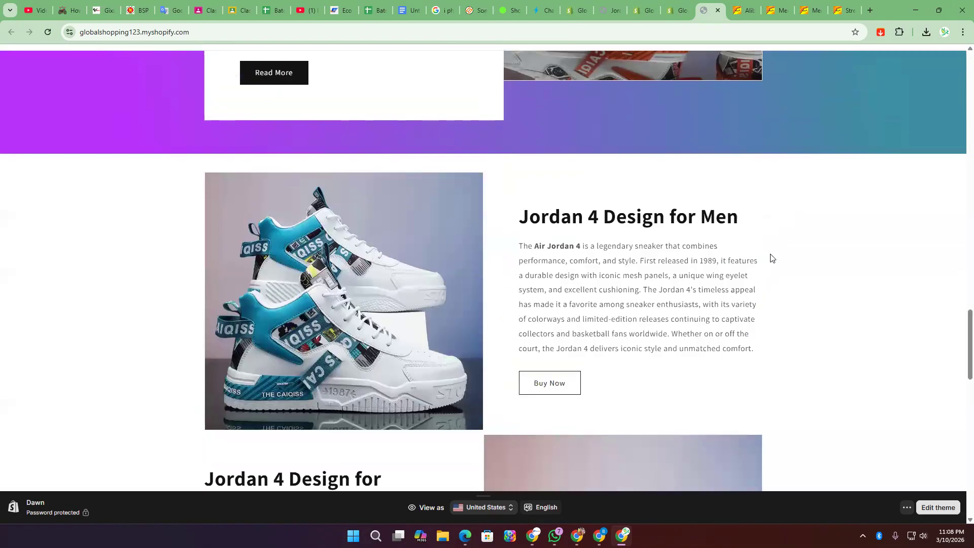
pyautogui.scroll(4, 748, 226)
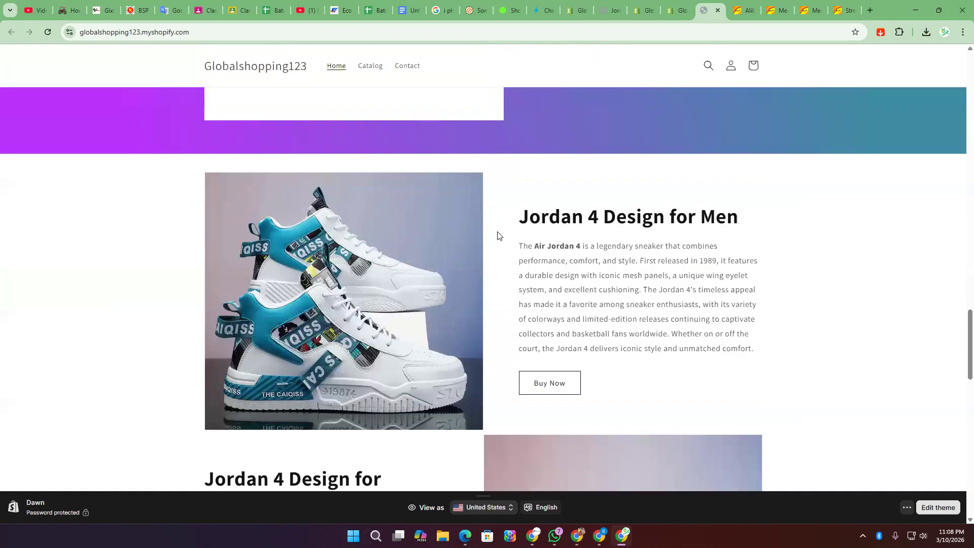
pyautogui.scroll(-15, 496, 235)
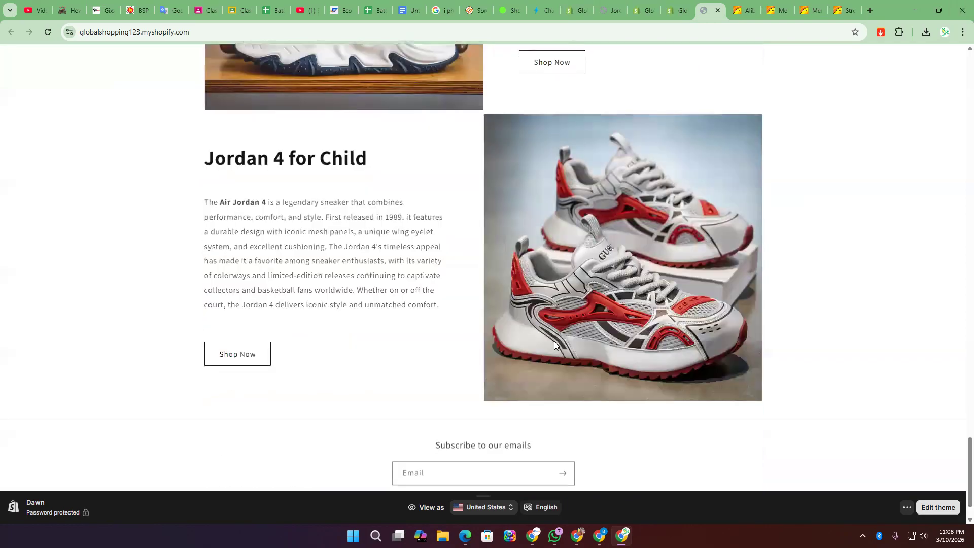
pyautogui.scroll(4, 421, 335)
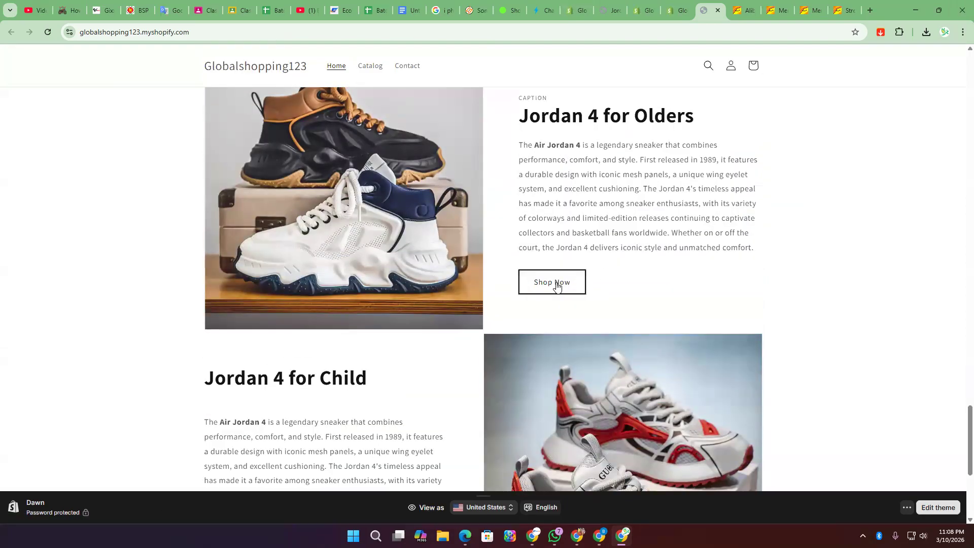
pyautogui.scroll(4, 557, 285)
pyautogui.scroll(8, 246, 231)
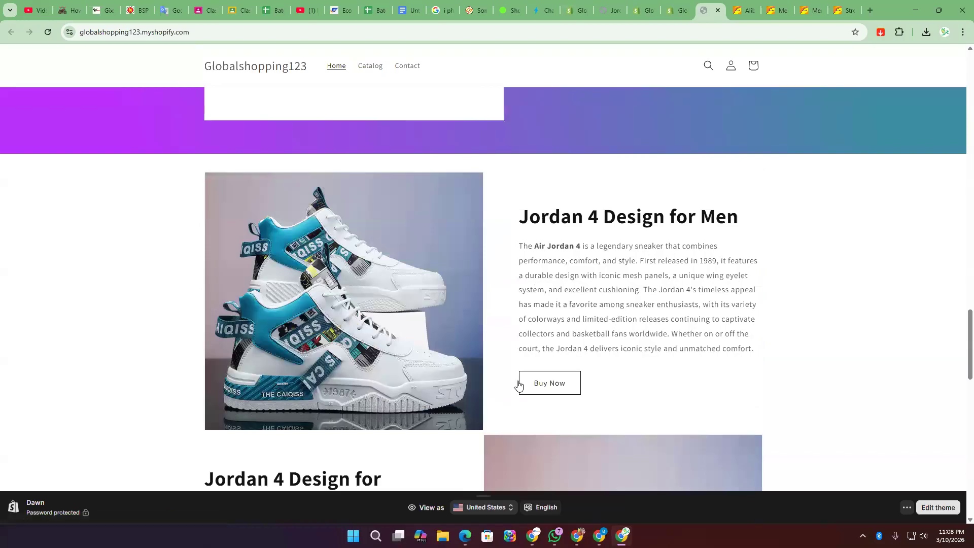
pyautogui.scroll(-8, 534, 384)
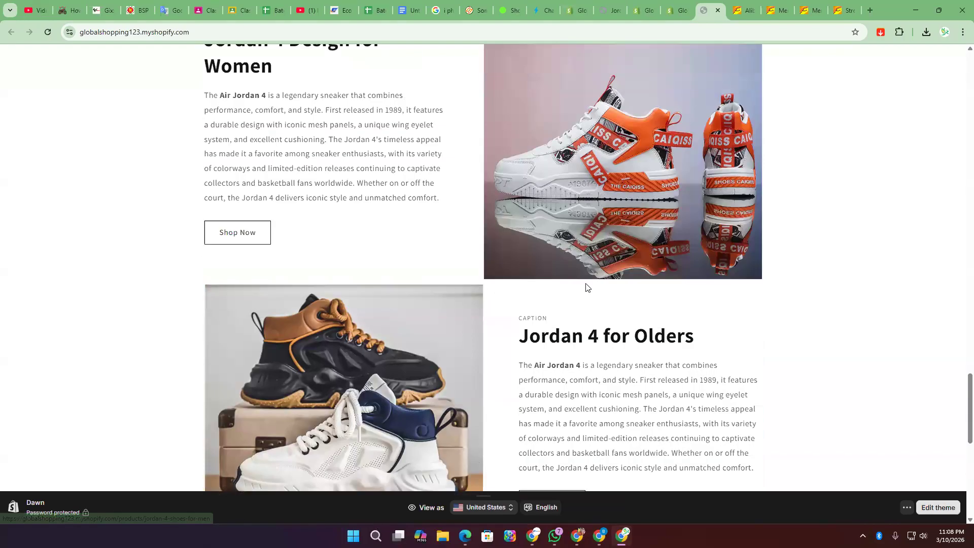
pyautogui.scroll(-8, 587, 290)
pyautogui.scroll(20, 588, 293)
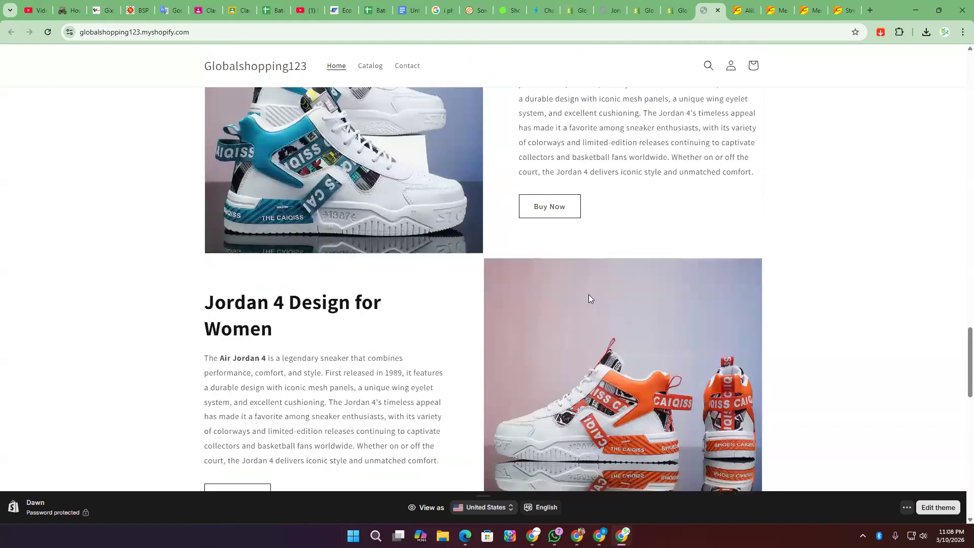
pyautogui.scroll(15, 588, 298)
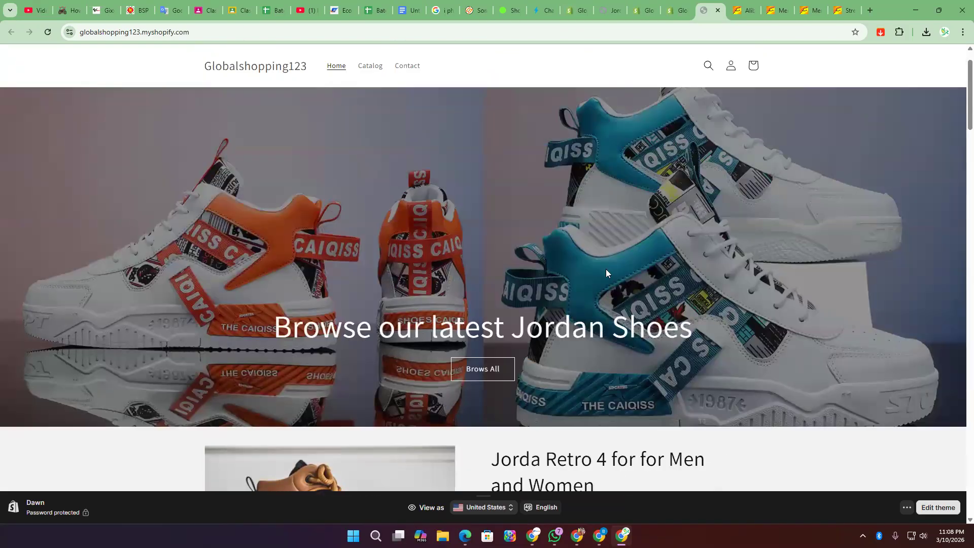
pyautogui.scroll(-6, 960, 203)
pyautogui.scroll(-8, 759, 304)
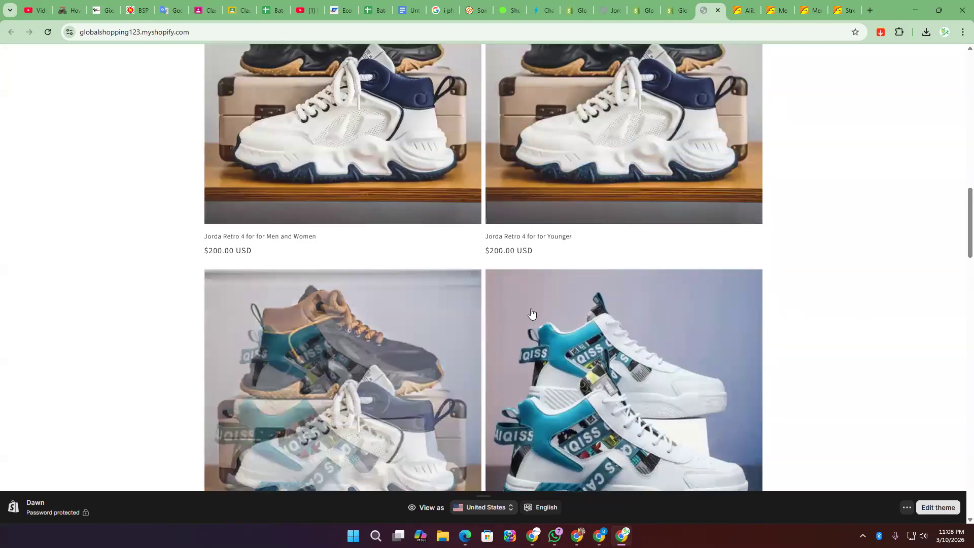
# - Return to the store admin, reopen the Dawn theme for editing and add an Image banner section below Multirow
pyautogui.click(678, 10)
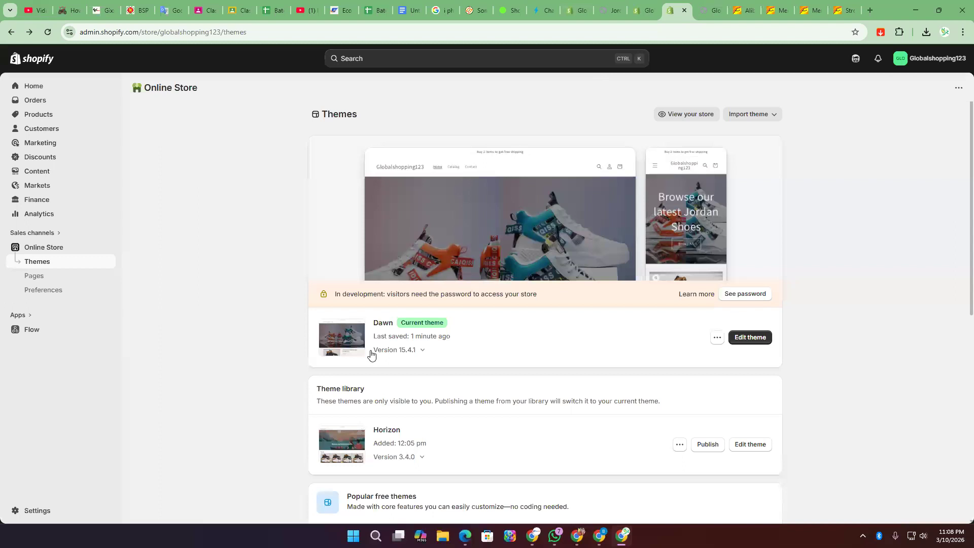
pyautogui.click(753, 337)
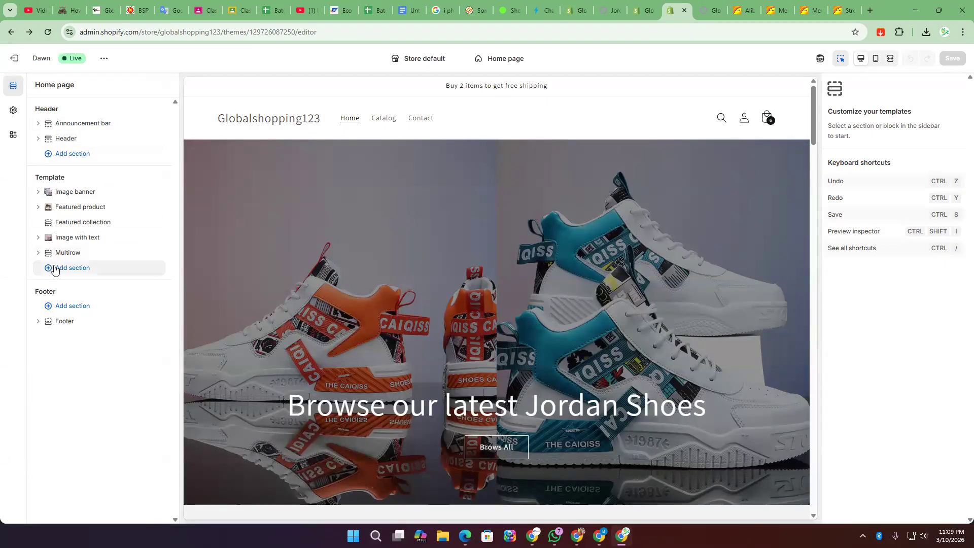
pyautogui.click(38, 254)
pyautogui.click(38, 256)
pyautogui.click(65, 268)
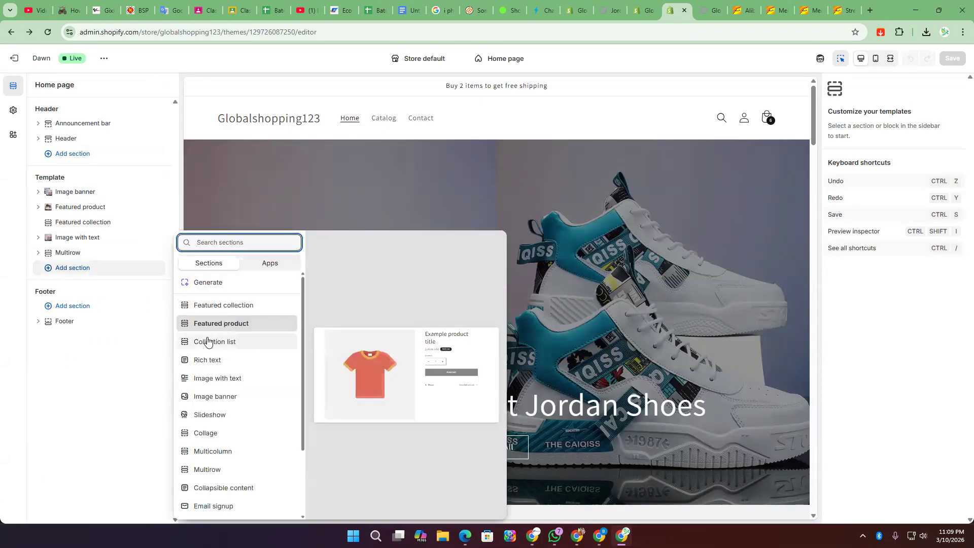
pyautogui.click(220, 400)
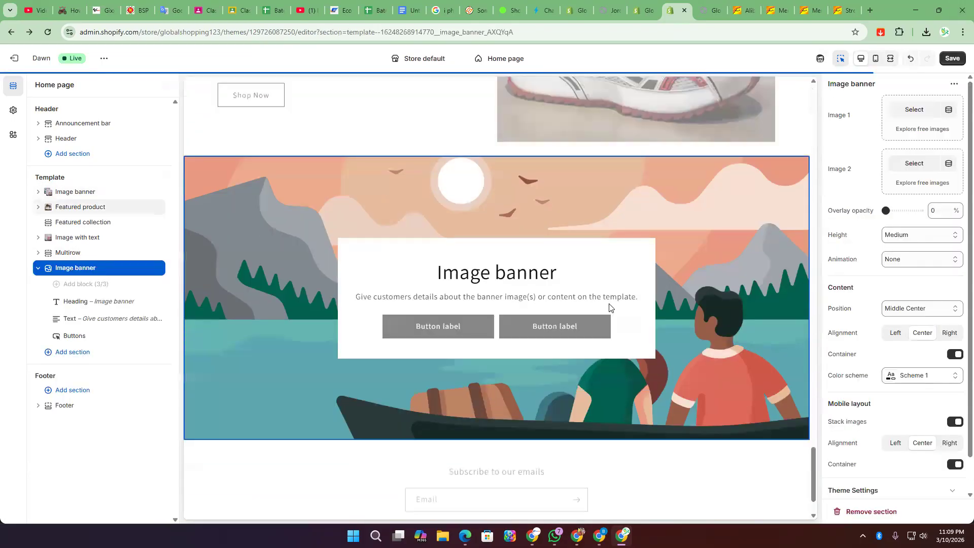
# - Set the new banner's Image 1 to the teal-and-white sneaker photo (Ha13b65b87eab471...) and Image 2 to the orange-and-white one (Hd6b3248f5b174e3...)
pyautogui.click(914, 109)
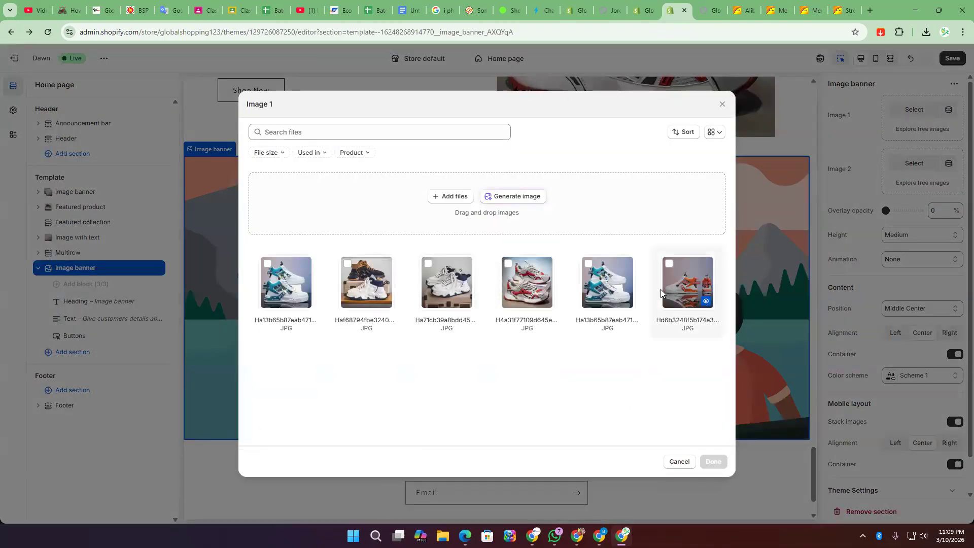
pyautogui.click(597, 290)
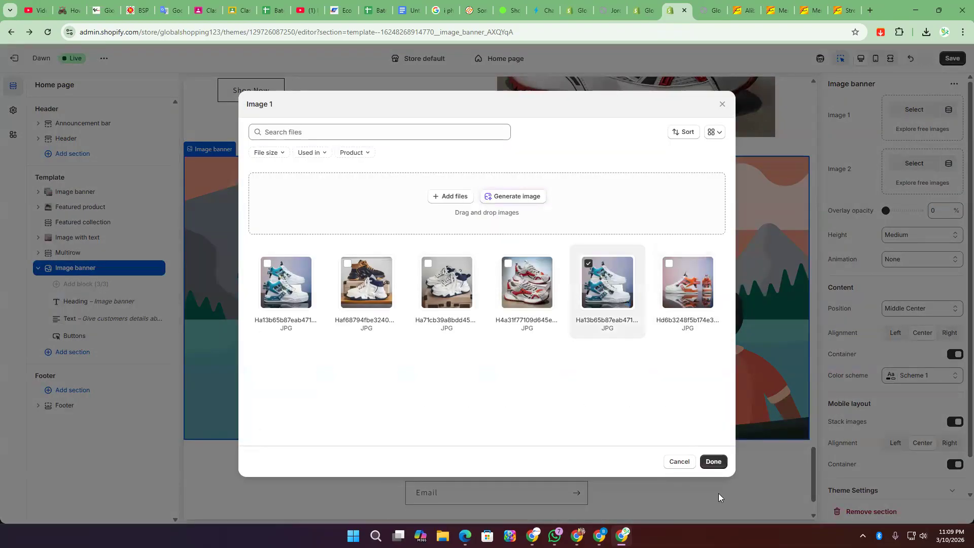
pyautogui.click(713, 462)
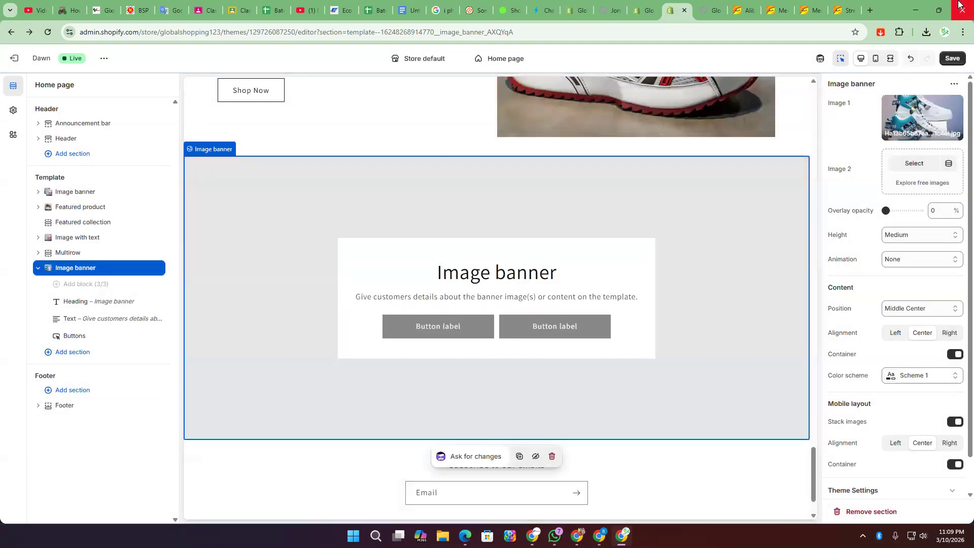
pyautogui.click(914, 163)
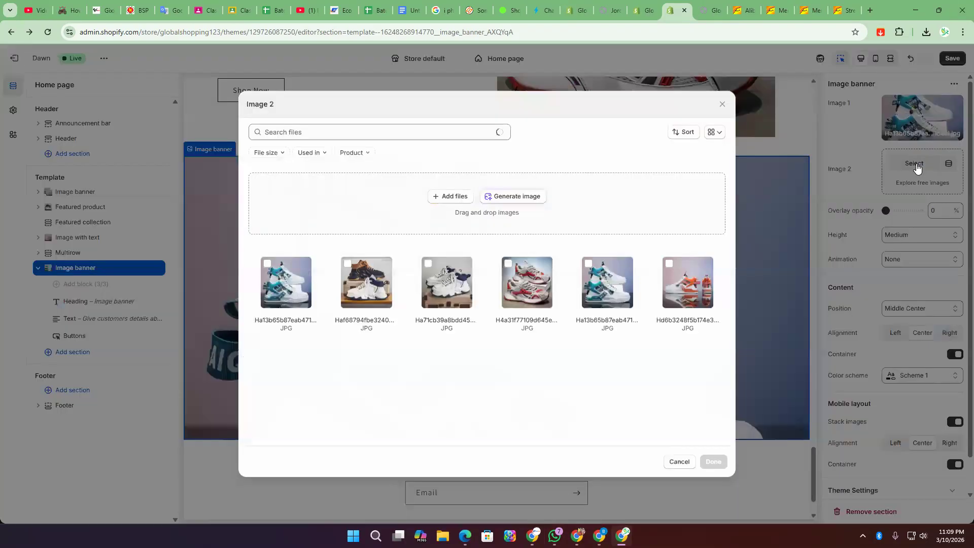
pyautogui.click(687, 283)
pyautogui.click(712, 462)
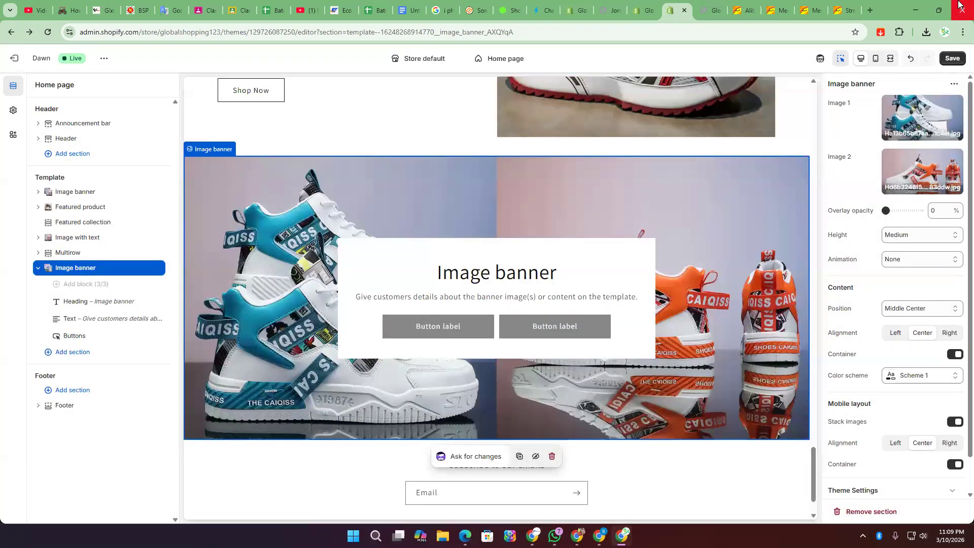
pyautogui.scroll(10, 584, 292)
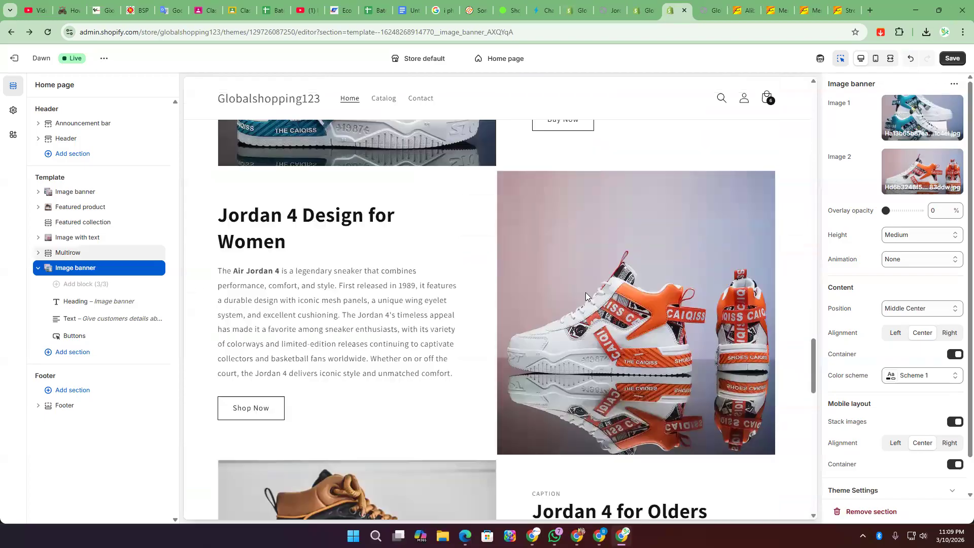
# - Remove the orange-and-white sneaker photo from the second banner's Image 2 setting
pyautogui.click(953, 159)
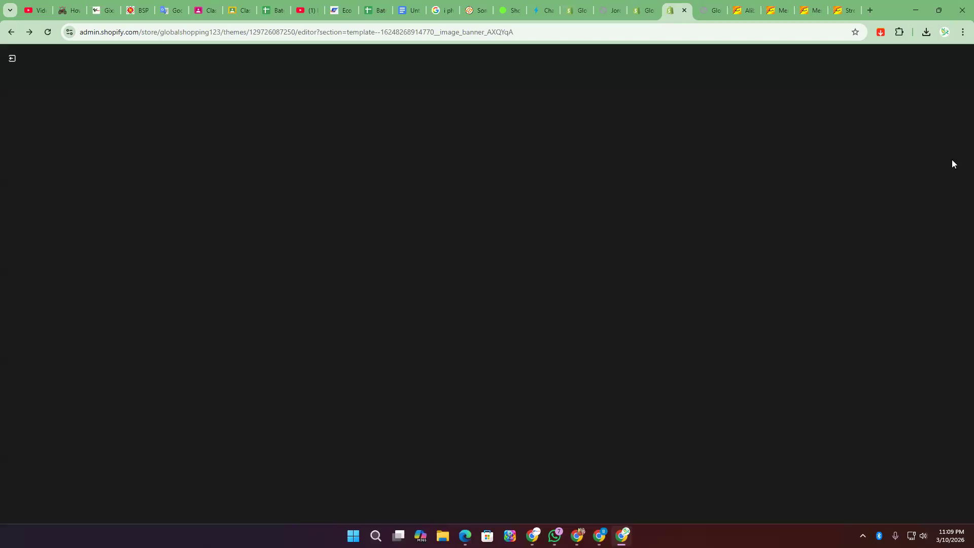
pyautogui.click(12, 57)
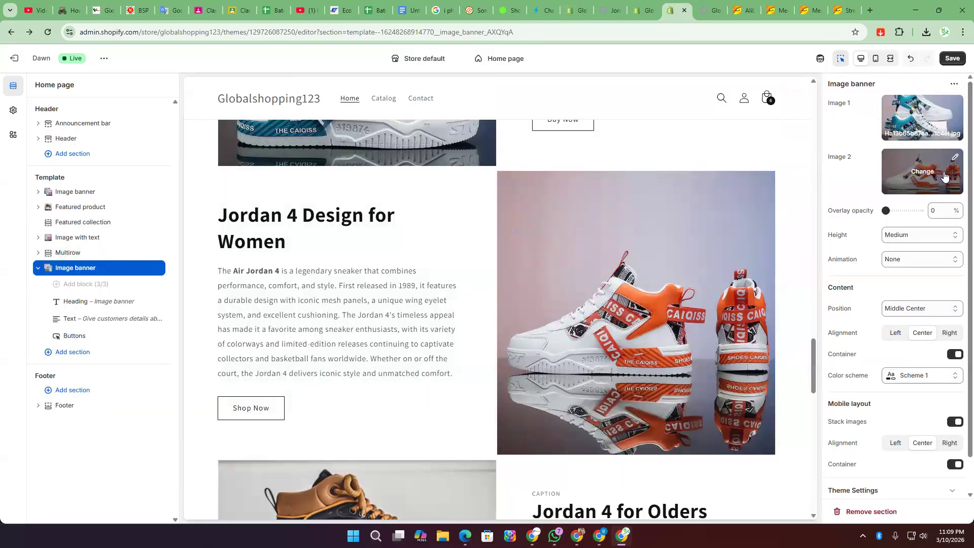
pyautogui.click(912, 181)
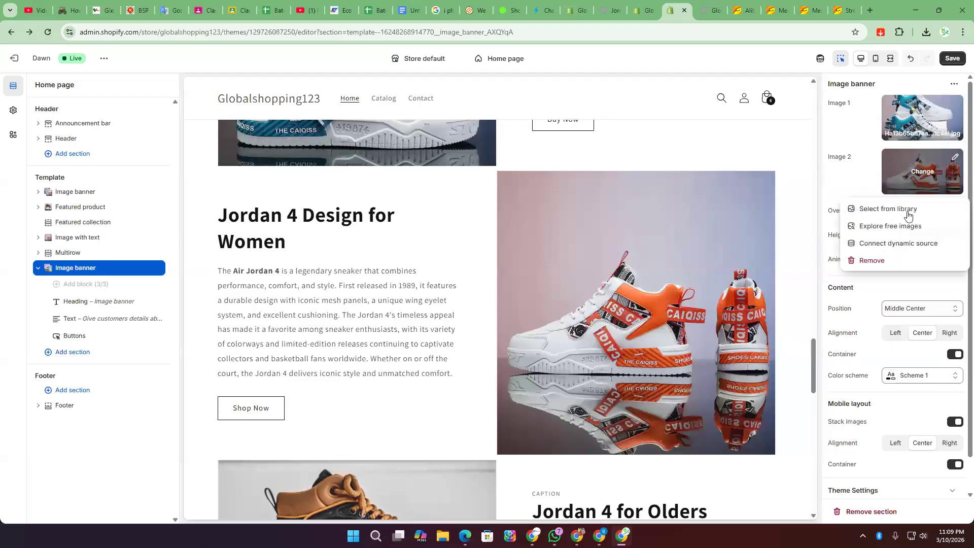
pyautogui.click(873, 258)
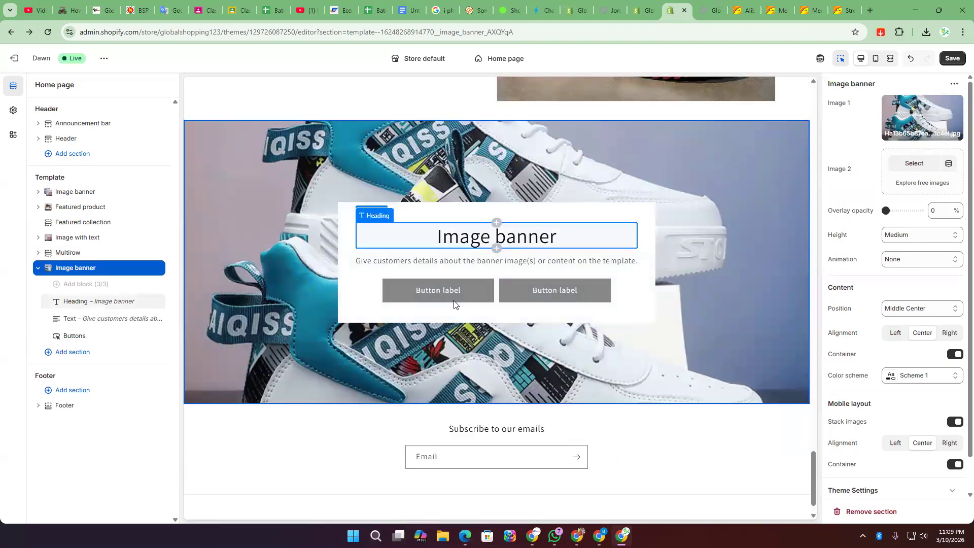
# - Set the second image banner's heading to "GlobalShoping is Ideal for best Deal"
pyautogui.click(507, 239)
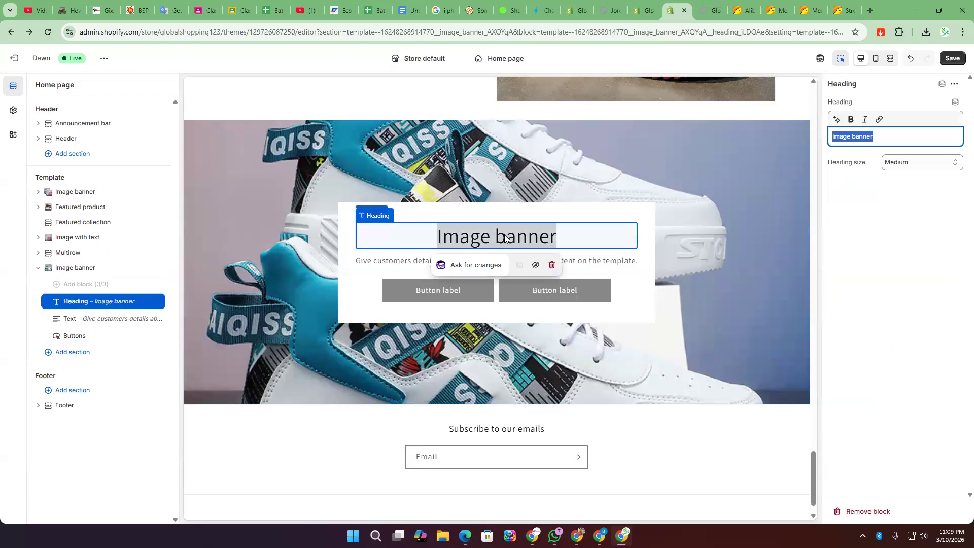
pyautogui.write('Global')
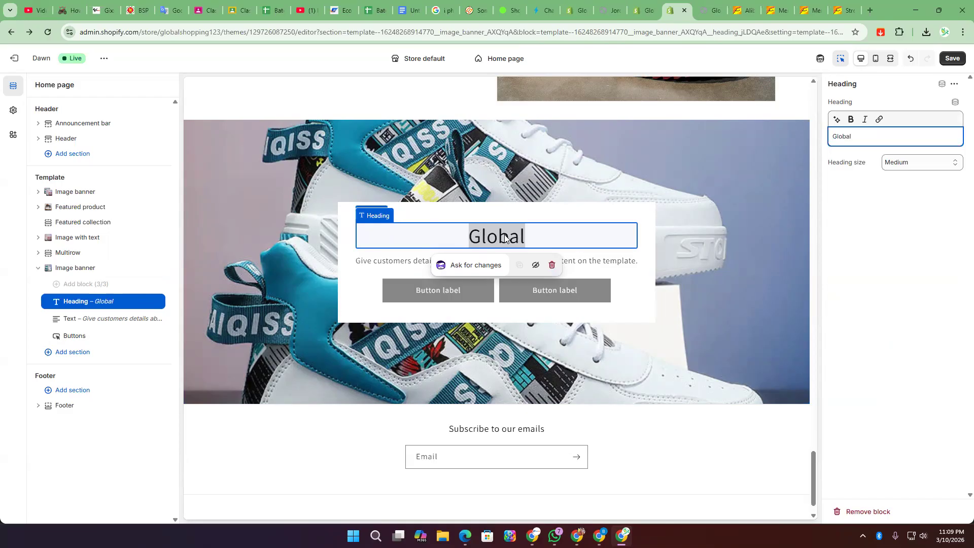
pyautogui.write('Shopi')
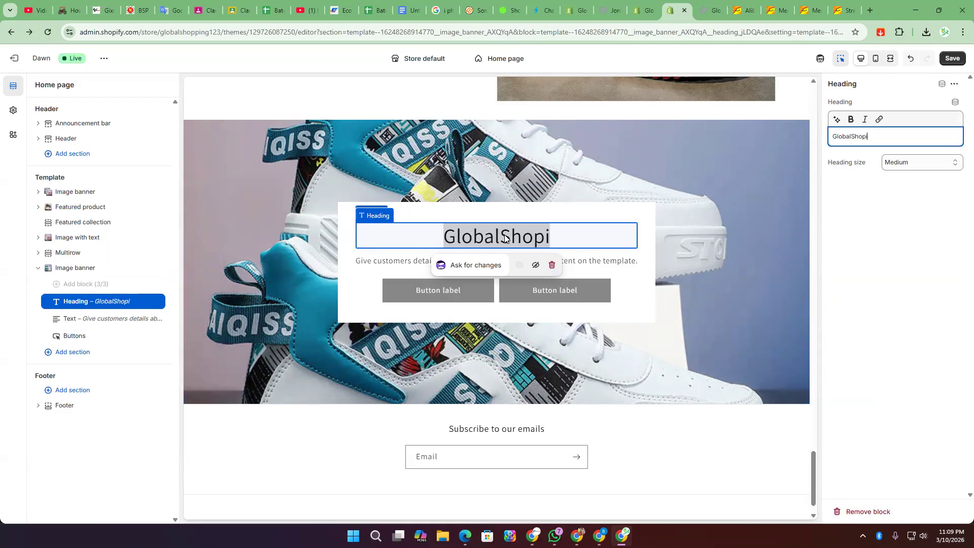
pyautogui.write('ng is')
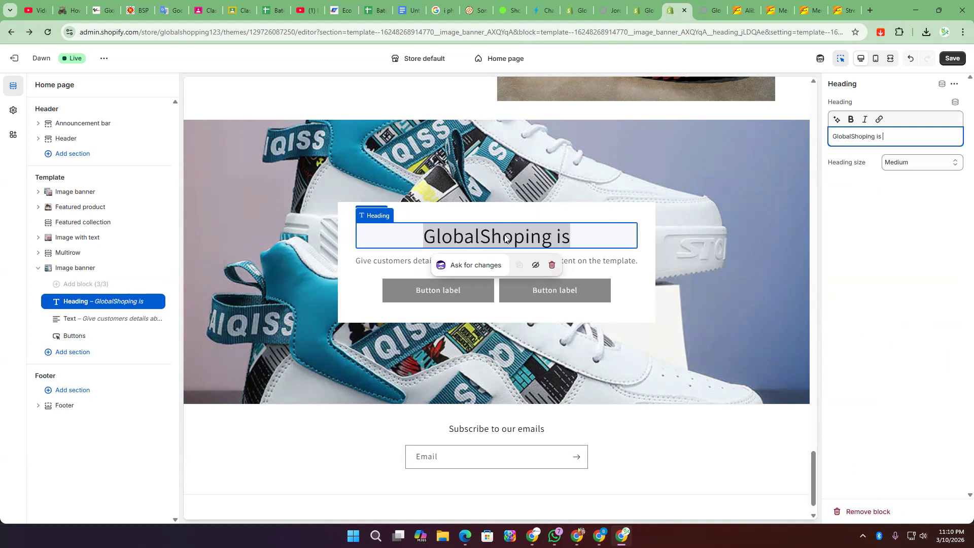
pyautogui.write(' Idea')
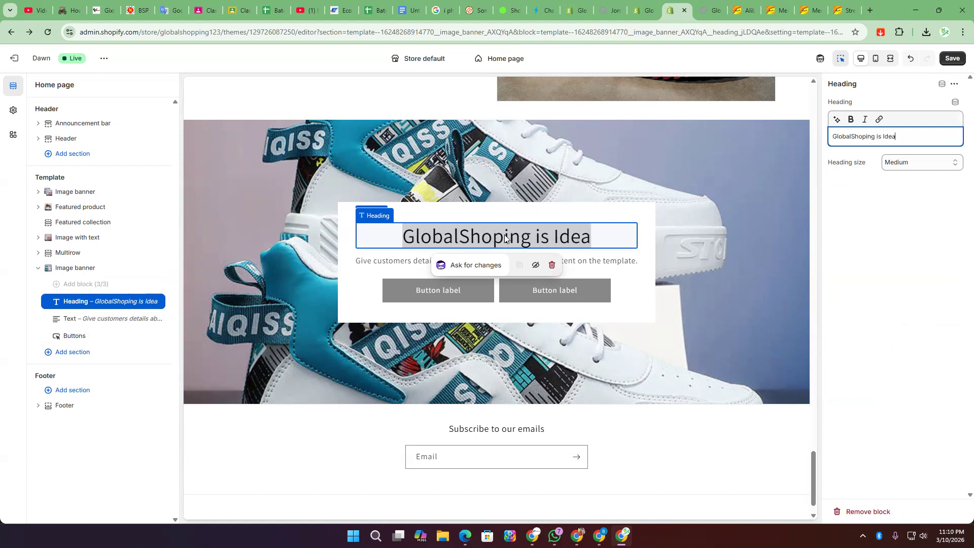
pyautogui.write('l for be')
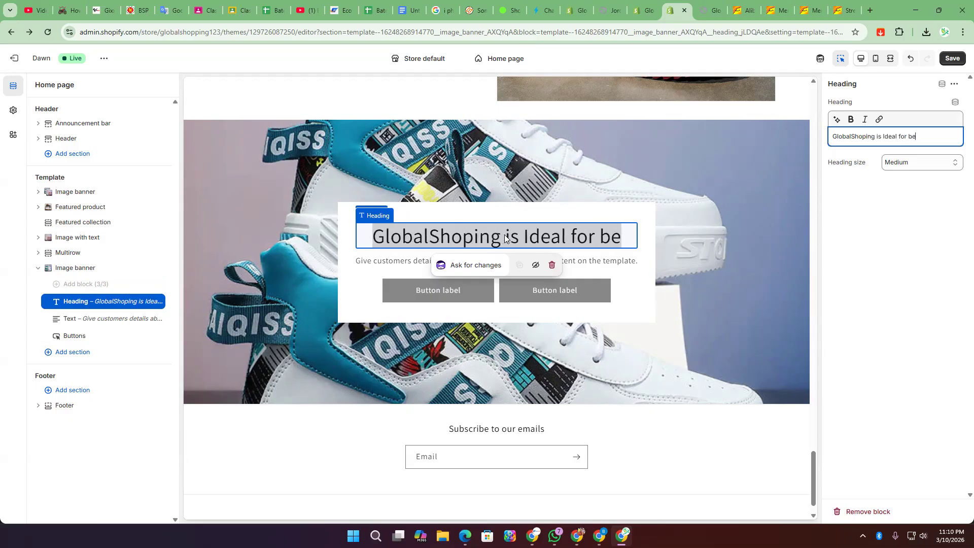
pyautogui.write('st Deal')
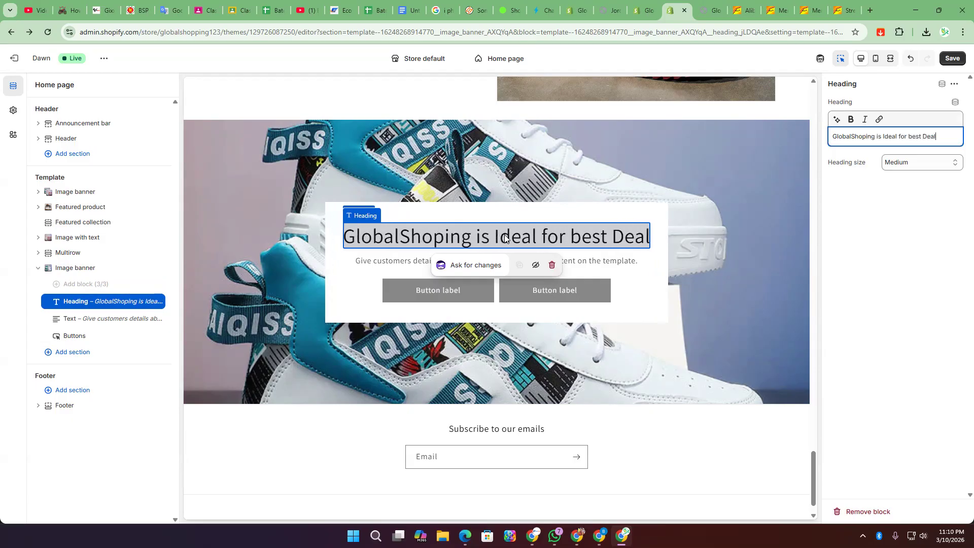
pyautogui.click(886, 284)
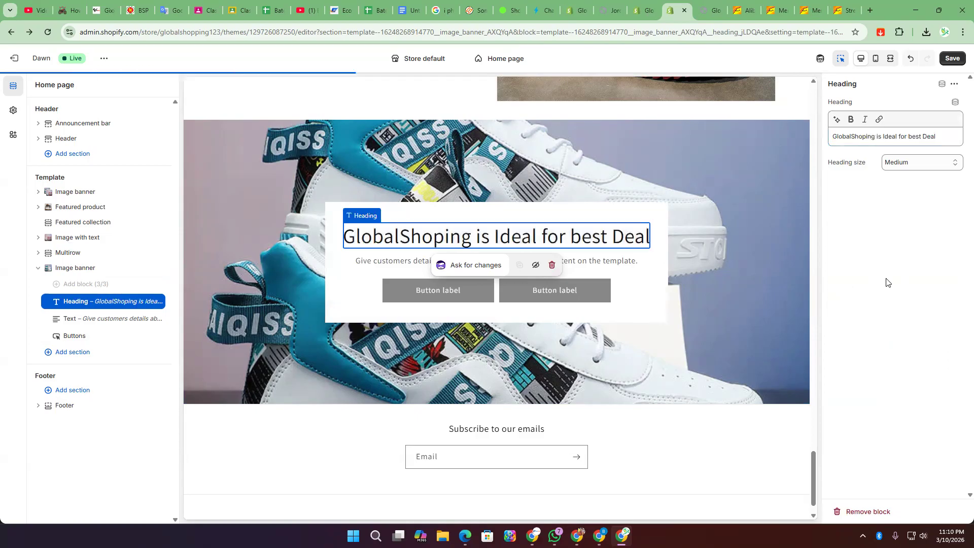
# - Capture a screenshot of the teal sneaker banner including its heading, description and two buttons
pyautogui.click(436, 265)
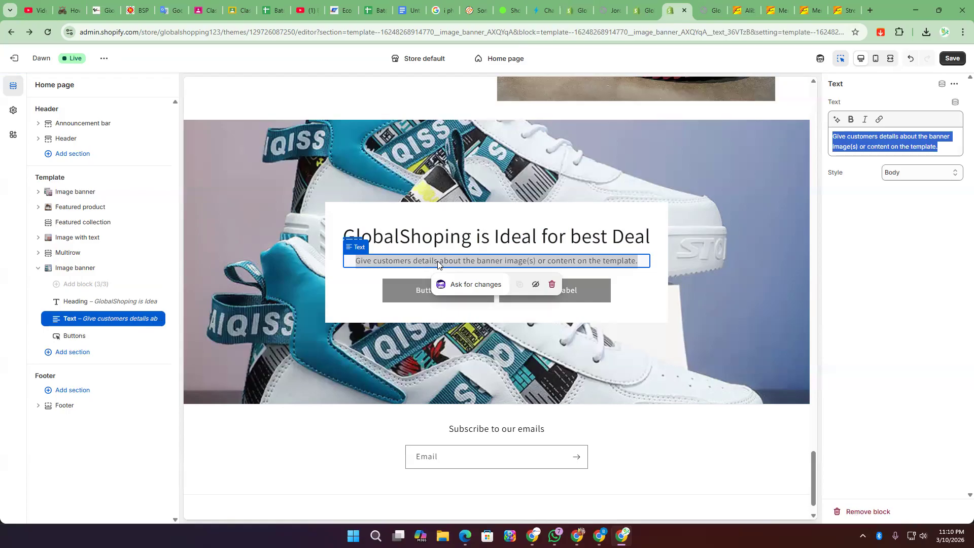
pyautogui.click(490, 238)
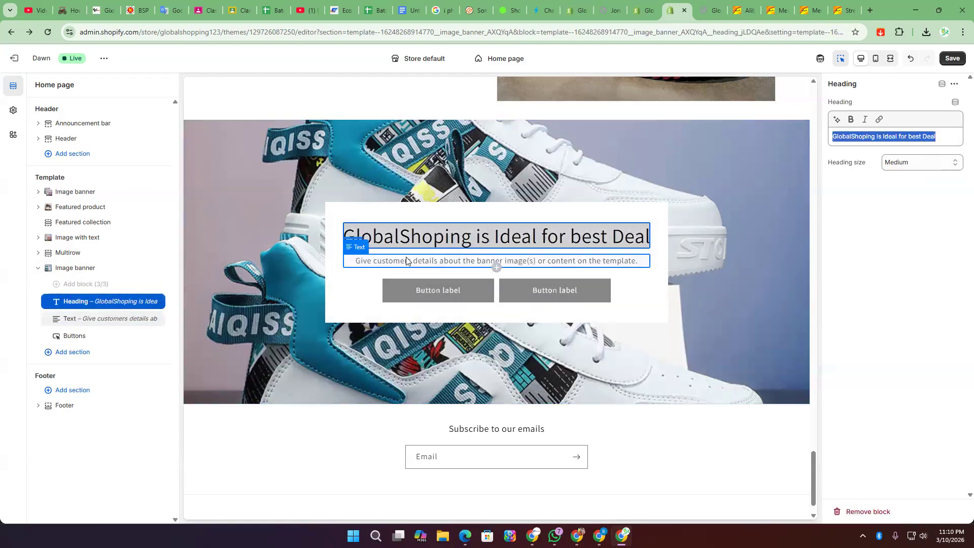
pyautogui.click(884, 251)
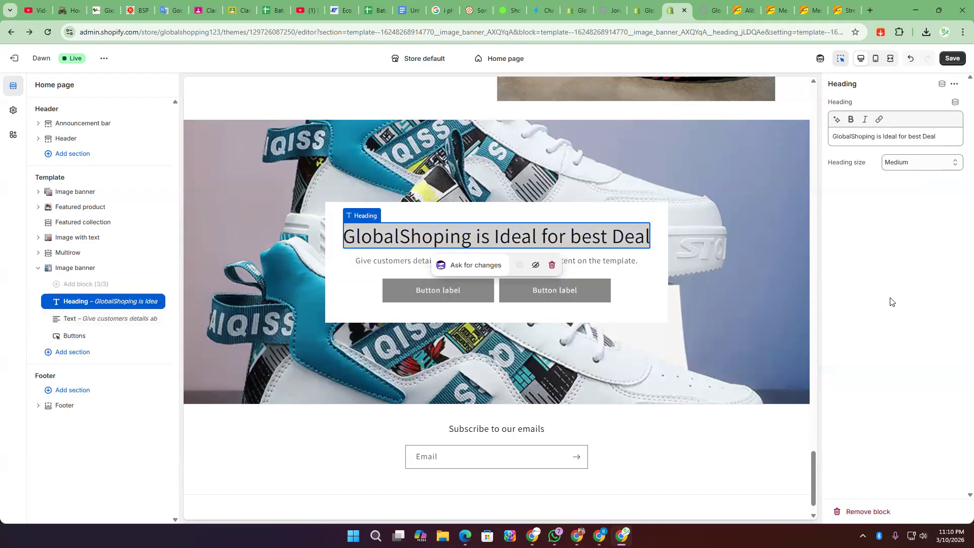
pyautogui.press('super+shift+s')
pyautogui.moveTo(214, 136); pyautogui.dragTo(768, 391)
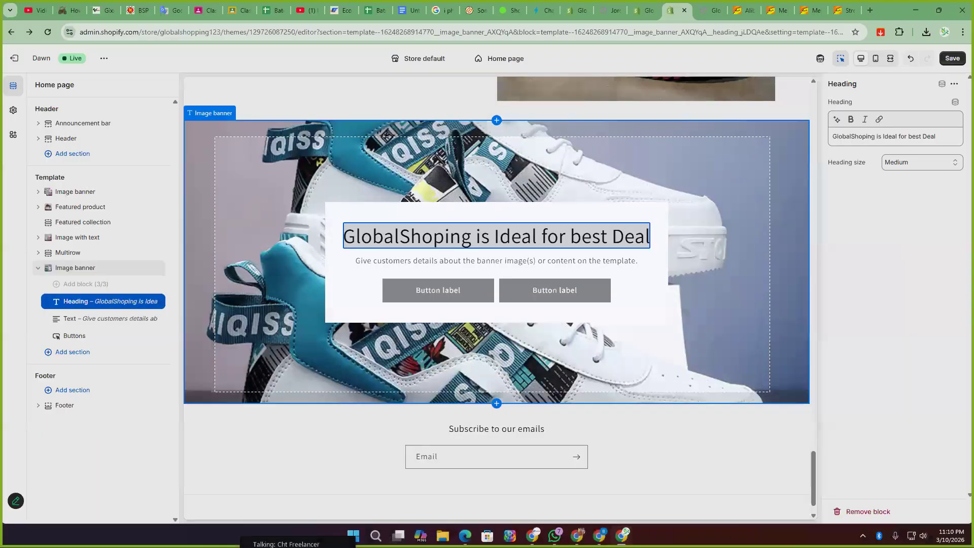
# - Switch to the ChatGPT Jordan 4 conversation and attach the captured banner screenshot to a new message
pyautogui.click(622, 535)
pyautogui.click(599, 536)
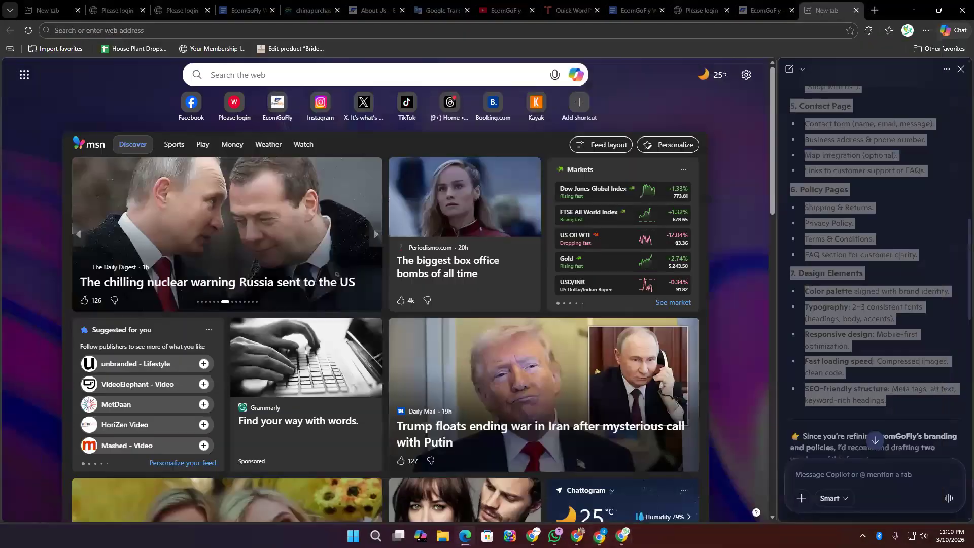
pyautogui.click(600, 535)
pyautogui.click(373, 490)
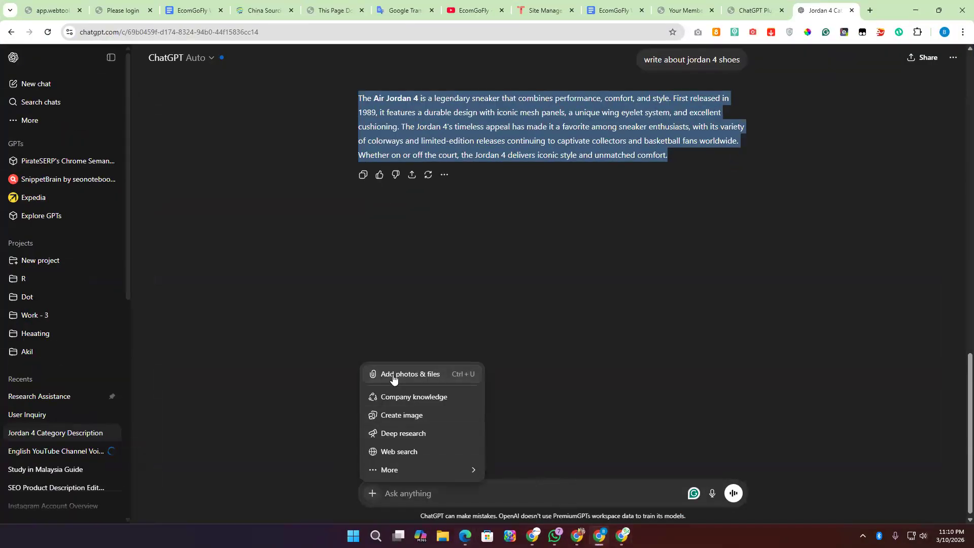
pyautogui.press('Escape')
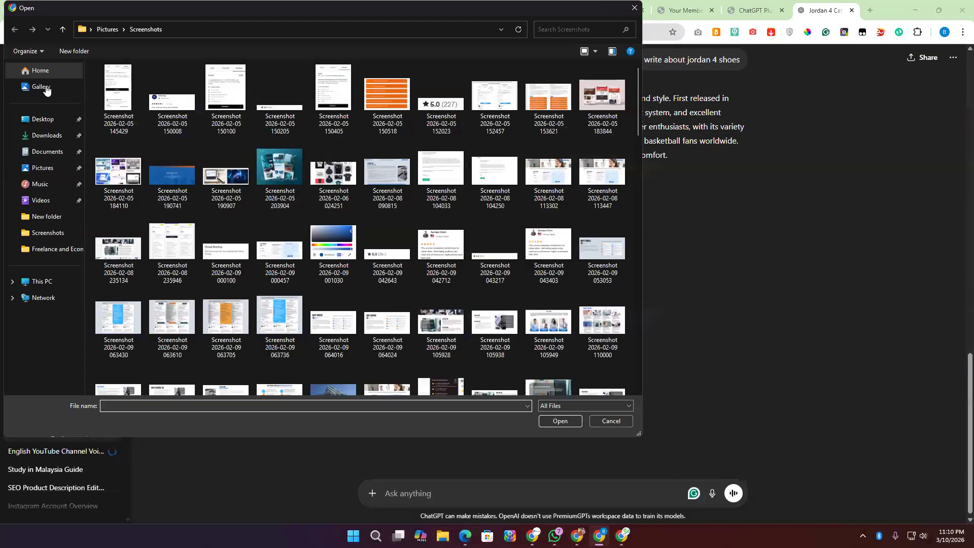
pyautogui.click(45, 89)
pyautogui.doubleClick(120, 98)
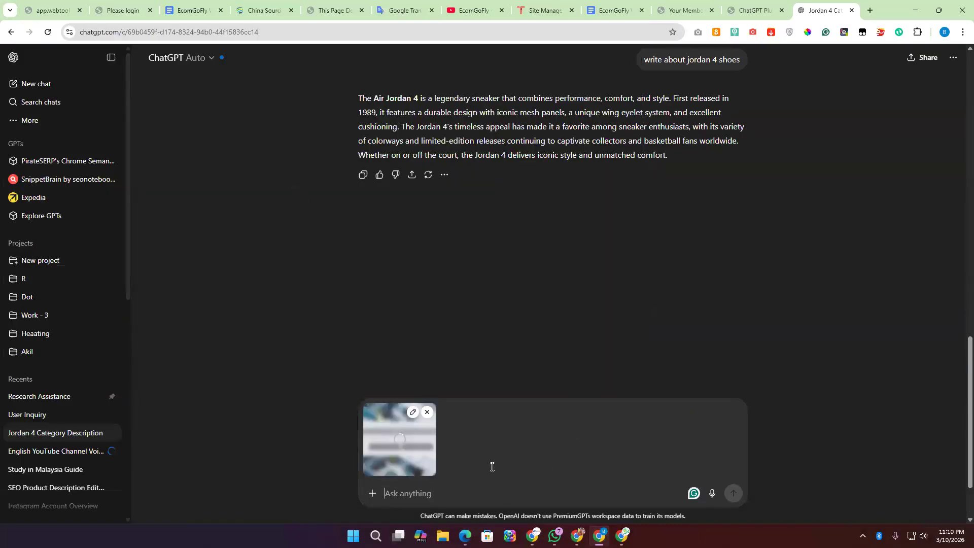
# - Ask ChatGPT to "write something to fit on this home page banner" and copy the bold slogan it suggests
pyautogui.write('write something to fit on this')
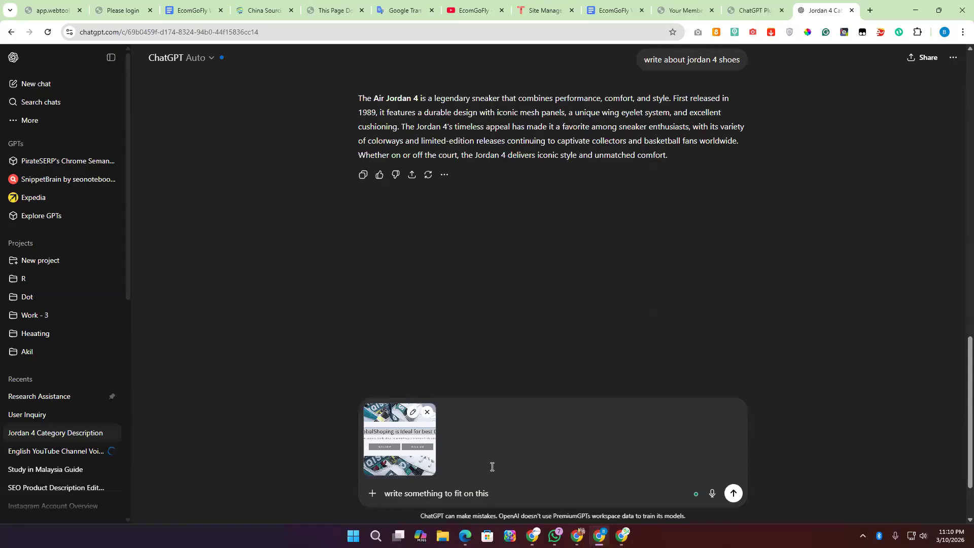
pyautogui.write('home page banner')
pyautogui.press('Return')
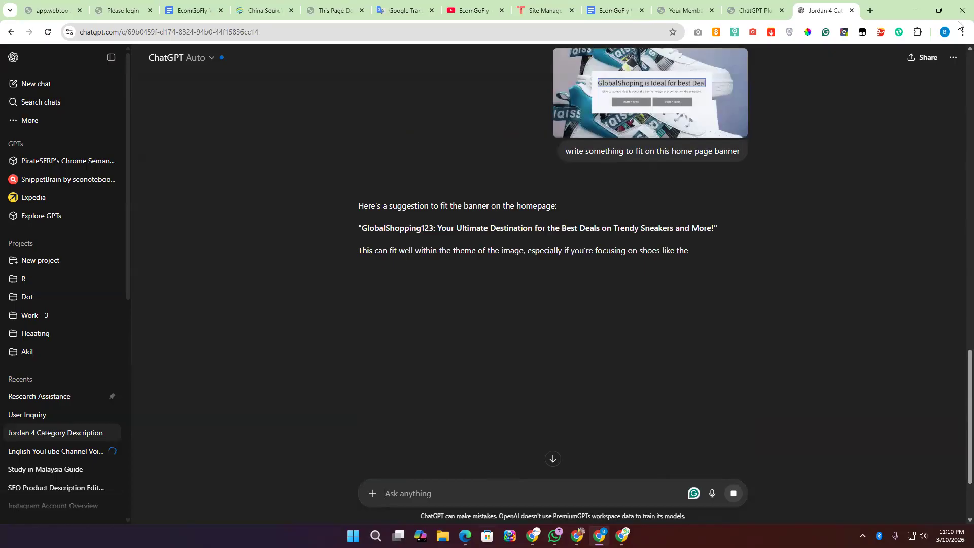
pyautogui.tripleClick(421, 229)
pyautogui.hotkey('ctrl', 'c')
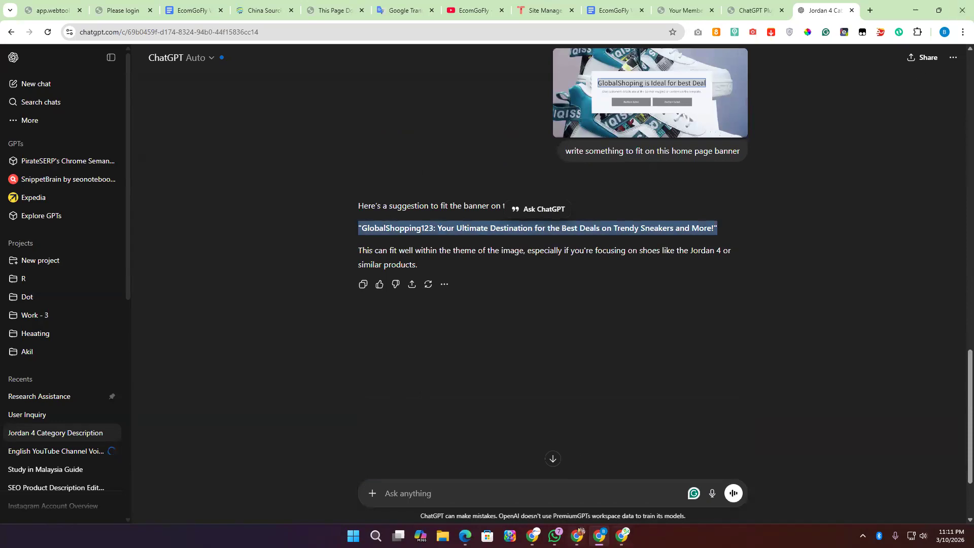
# - Return to the Shopify theme editor and replace the banner's description with "GlobalShopping123: Your Ultimate Destination for the Best Deals on Trendy Sneakers and More!"
pyautogui.click(622, 536)
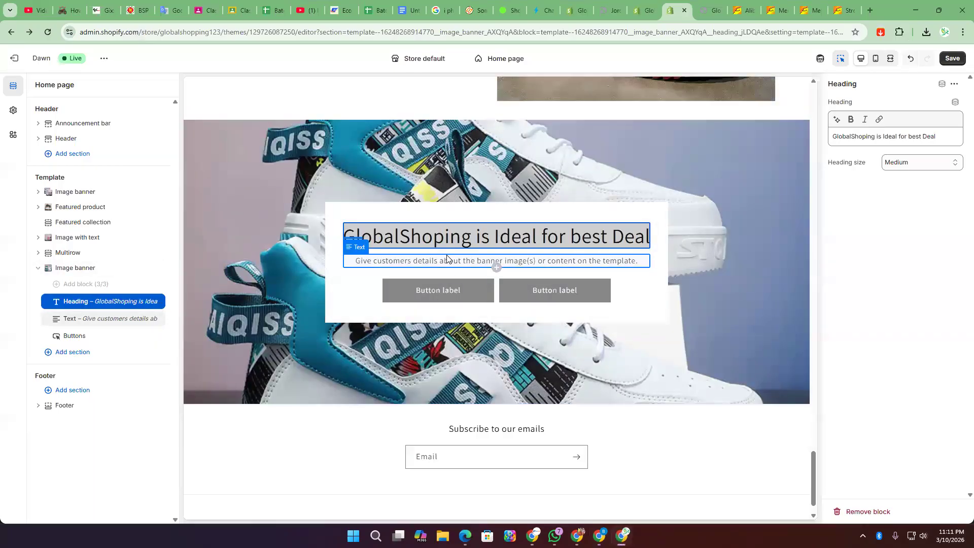
pyautogui.click(446, 258)
pyautogui.hotkey('ctrl', 'a')
pyautogui.hotkey('ctrl', 'v')
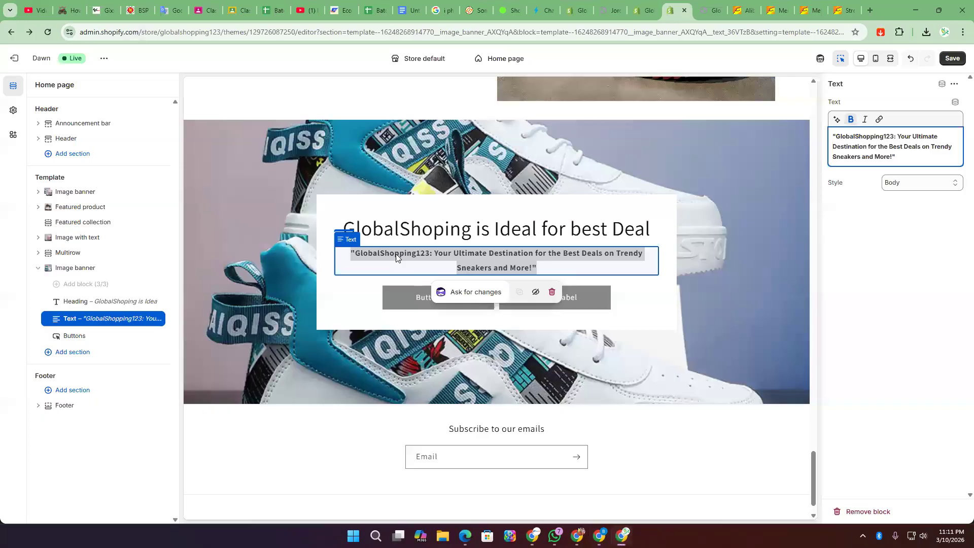
# - Copy the leading "GlobalShopping123:" with its opening quotation mark from the banner's description and delete it there
pyautogui.click(431, 255)
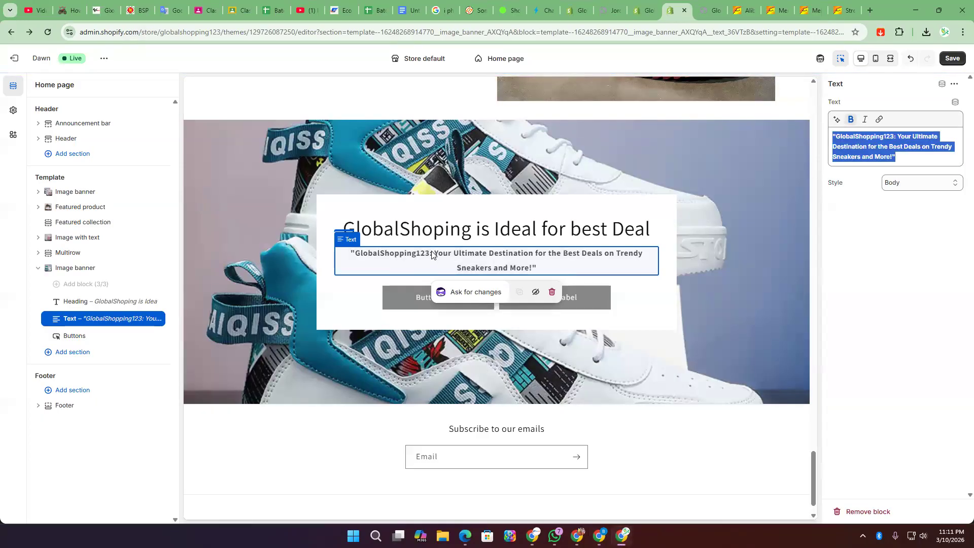
pyautogui.tripleClick(432, 255)
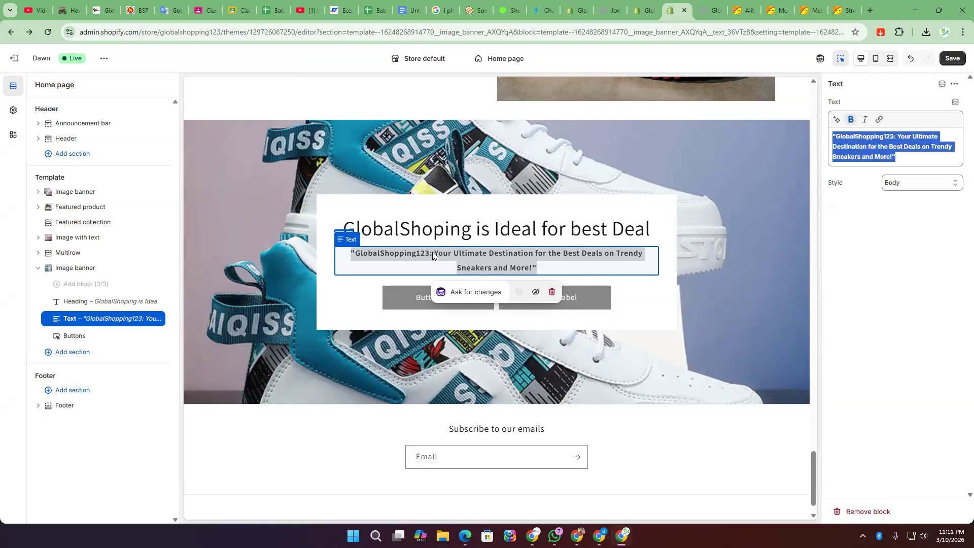
pyautogui.click(849, 144)
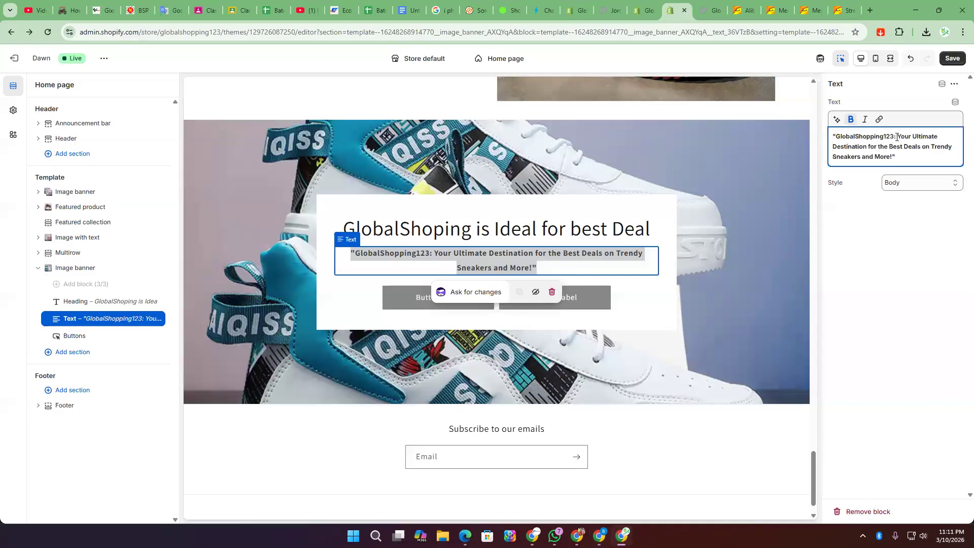
pyautogui.moveTo(897, 137); pyautogui.dragTo(830, 137)
pyautogui.hotkey('ctrl', 'c')
pyautogui.press('BackSpace')
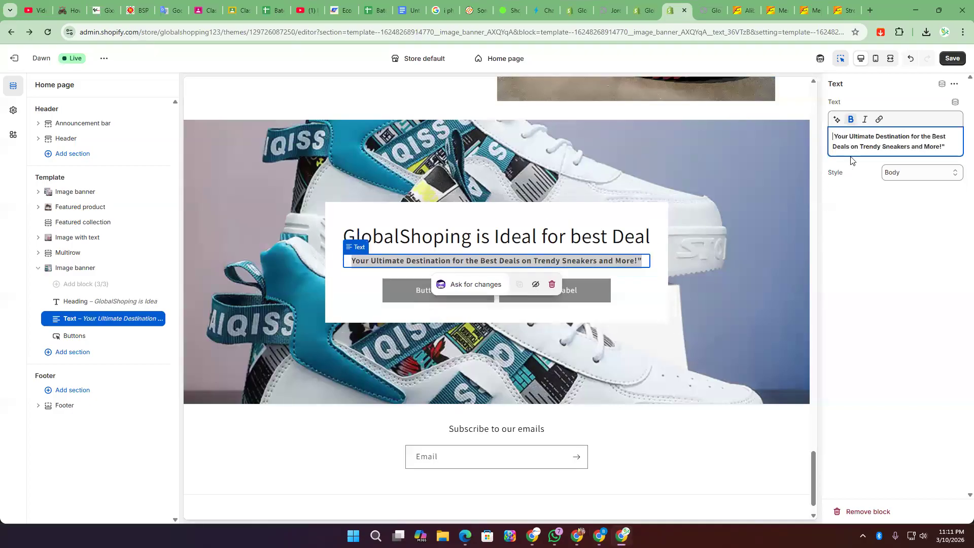
# - Replace the banner's heading with the copied store name, trimmed to a bold "GlobalShopping123" without the quotation mark and colon
pyautogui.click(467, 234)
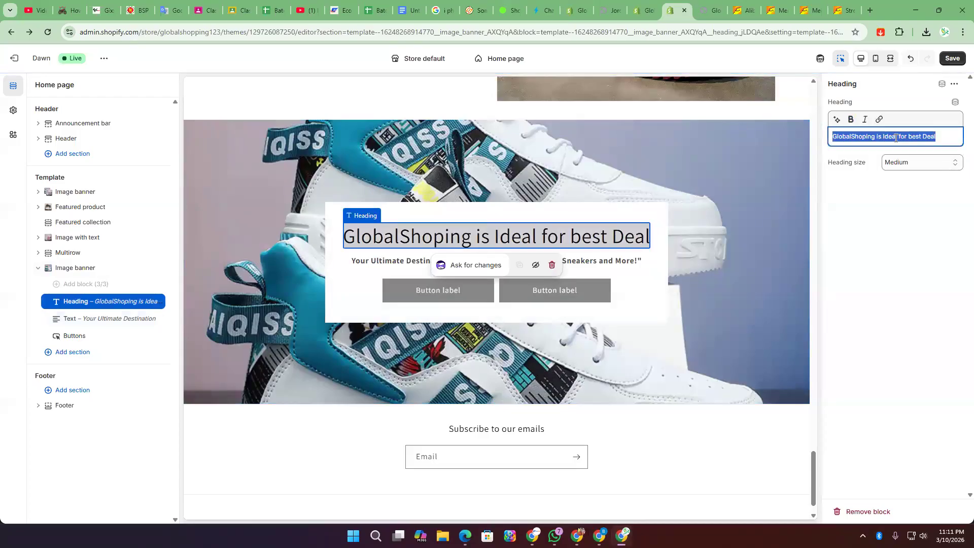
pyautogui.hotkey('ctrl', 'v')
pyautogui.press('BackSpace')
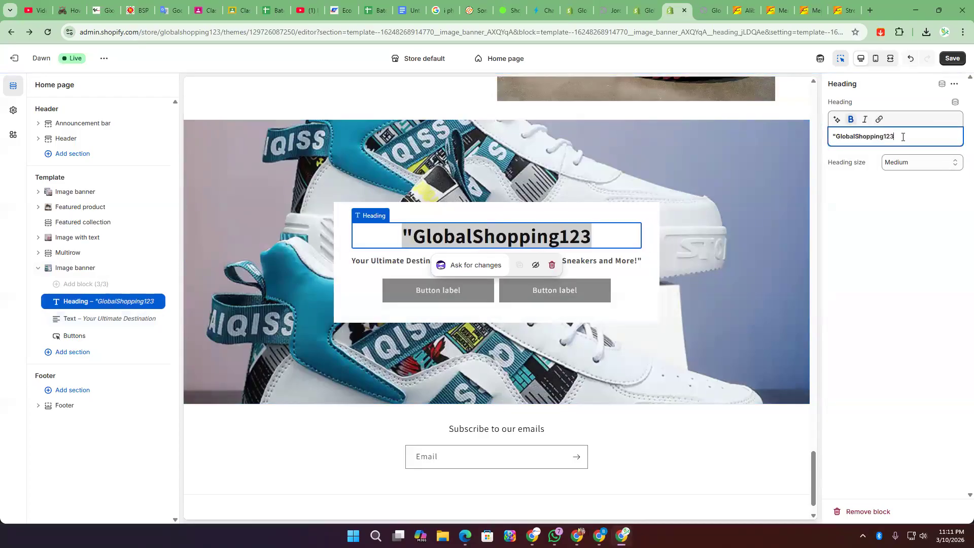
pyautogui.click(836, 136)
pyautogui.press('BackSpace')
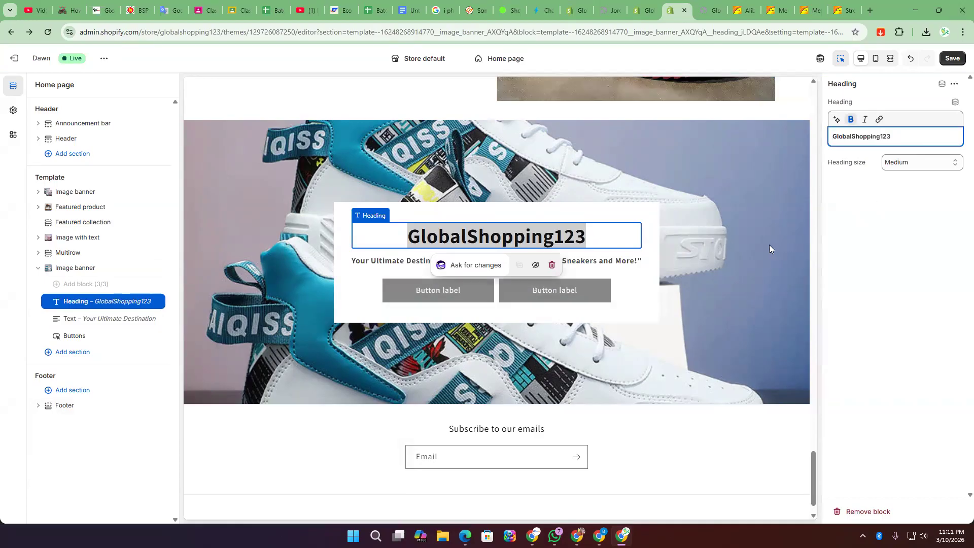
# - Open the sneaker banner's Buttons block and label its second button "Women Shoes"
pyautogui.click(558, 260)
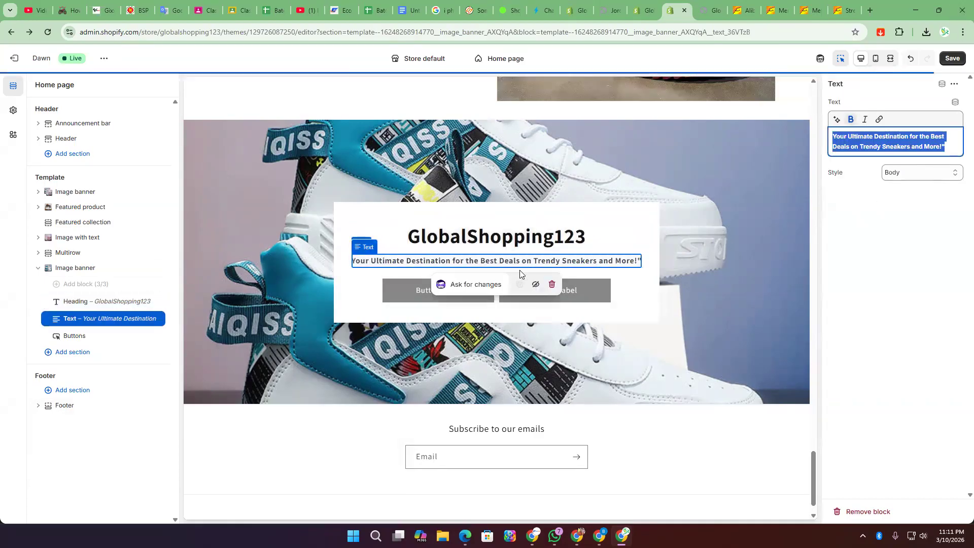
pyautogui.click(635, 287)
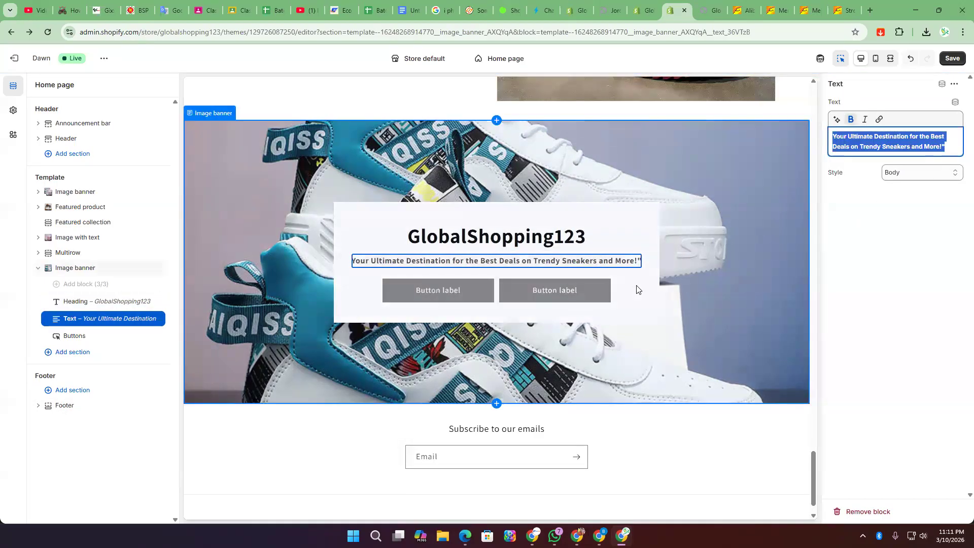
pyautogui.click(433, 292)
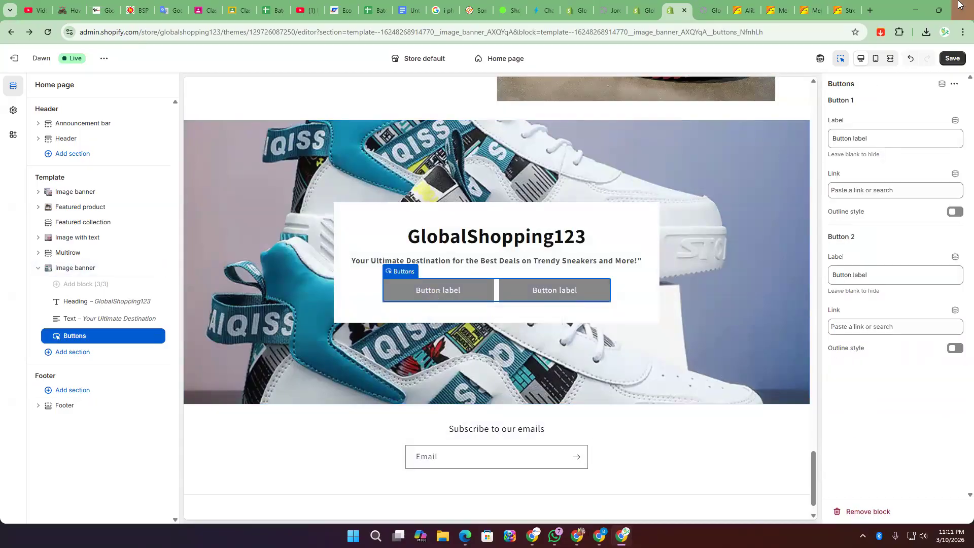
pyautogui.click(890, 277)
pyautogui.hotkey('ctrl', 'a')
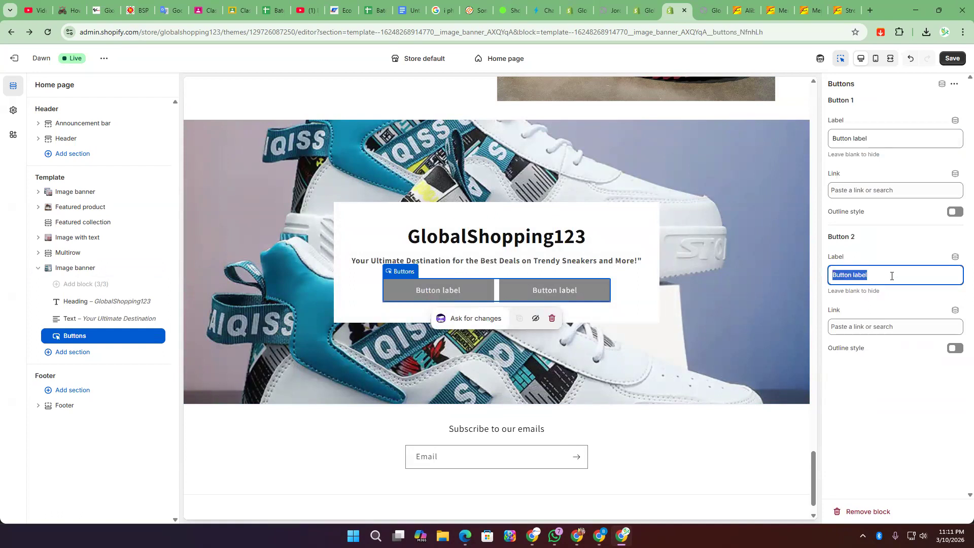
pyautogui.write('Shop Now')
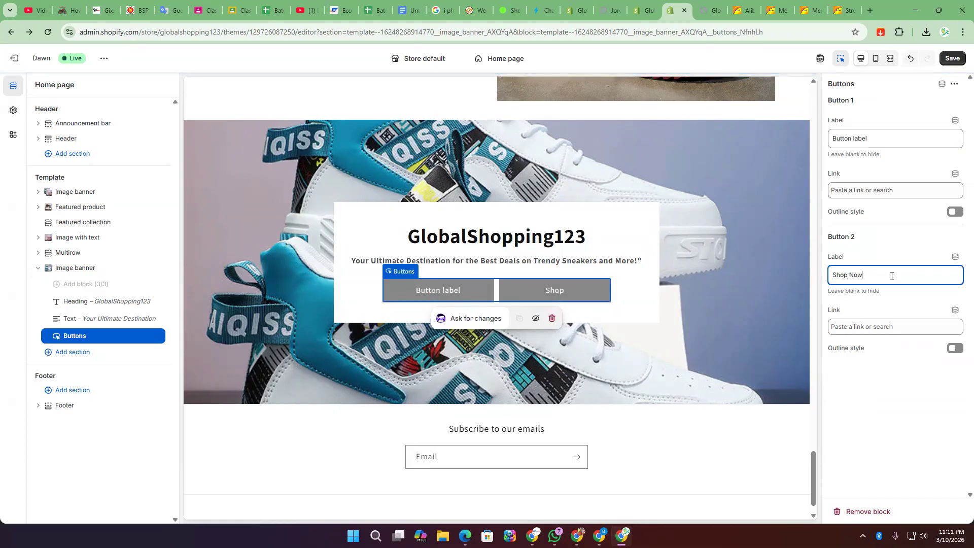
pyautogui.press('BackSpace')
pyautogui.press('BackSpace')
pyautogui.press('BackSpace')
pyautogui.press('BackSpace')
pyautogui.press('BackSpace')
pyautogui.press('BackSpace')
pyautogui.press('BackSpace')
pyautogui.press('BackSpace')
pyautogui.write('Women')
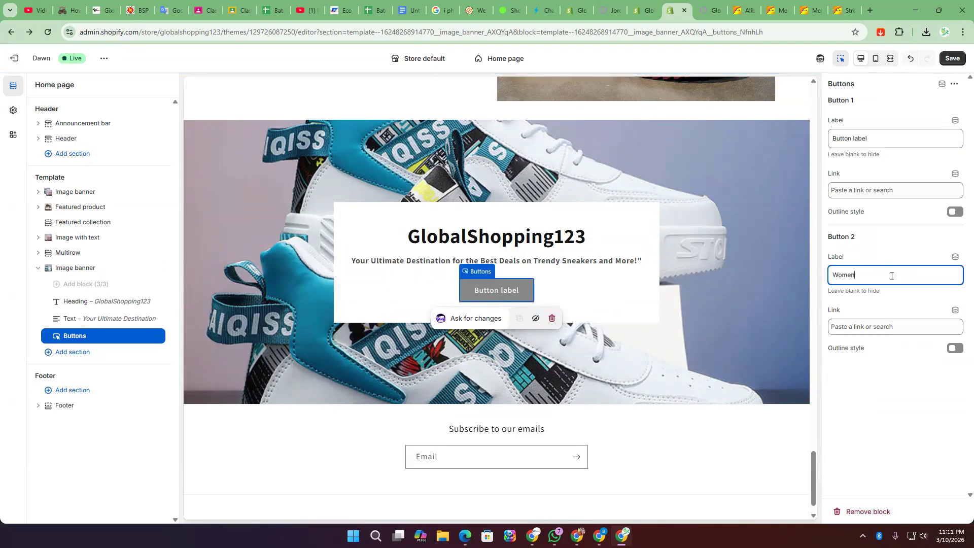
pyautogui.write(' Shoes')
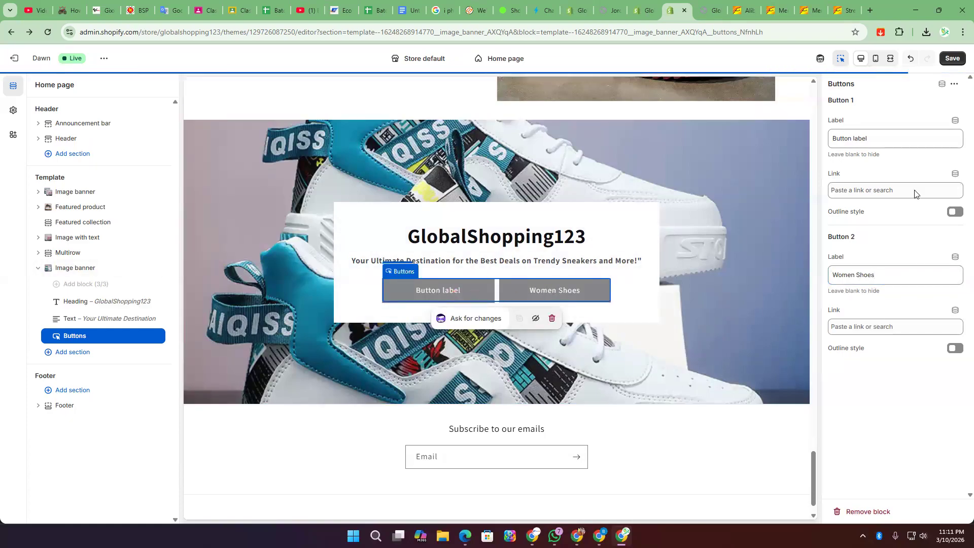
pyautogui.click(871, 275)
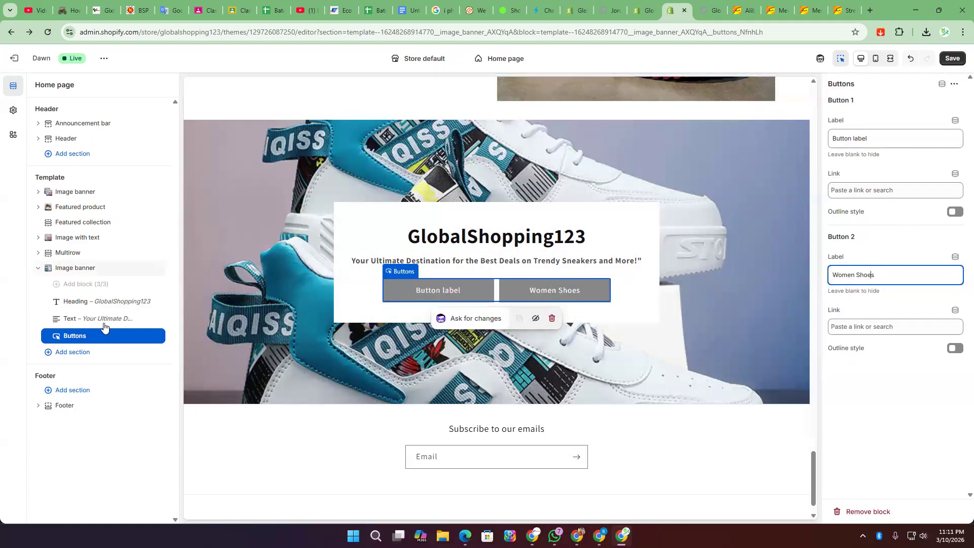
# - Label the first button of the sneaker banner "Men Shoes"
pyautogui.click(62, 337)
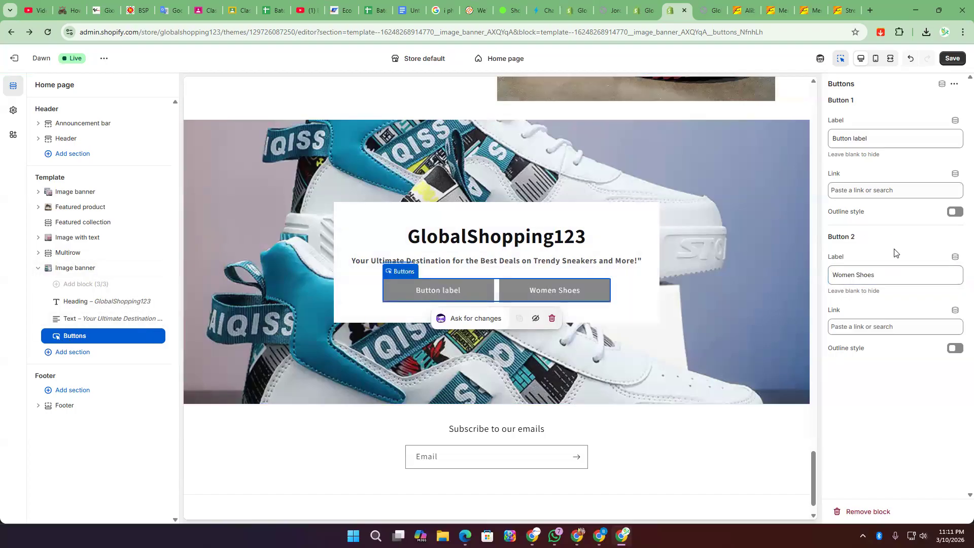
pyautogui.click(878, 134)
pyautogui.hotkey('ctrl', 'a')
pyautogui.write('Me')
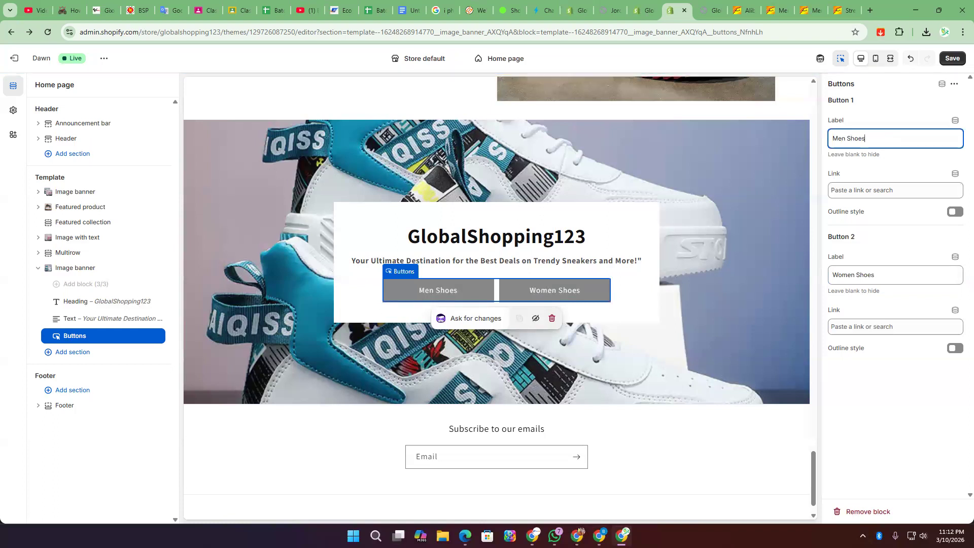
# - Link the "Men Shoes" button to the Jorda Retro 4 collection
pyautogui.click(872, 190)
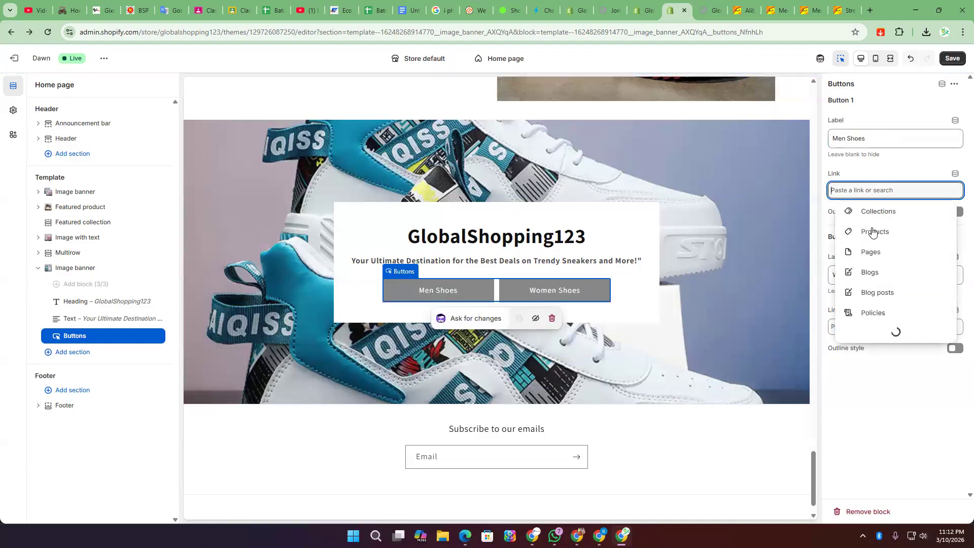
pyautogui.click(881, 81)
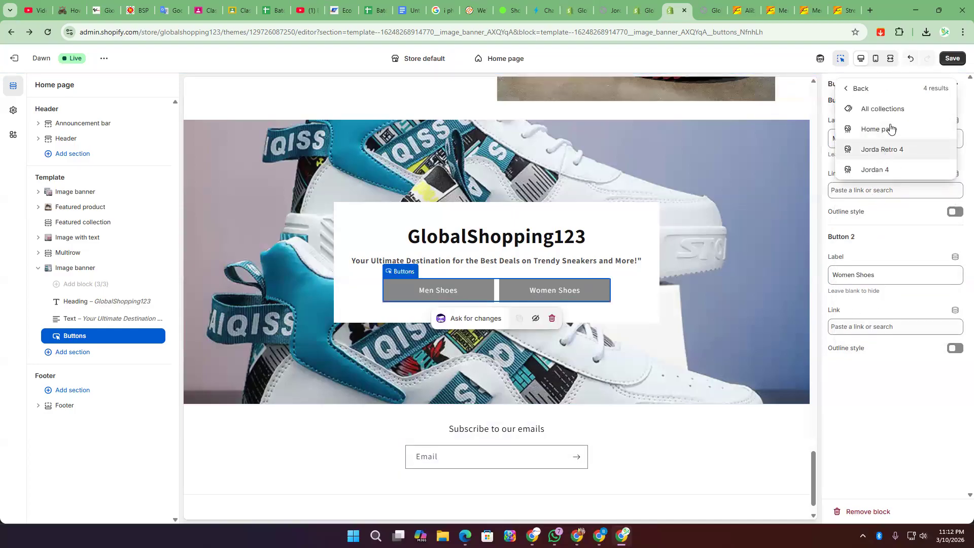
pyautogui.click(874, 150)
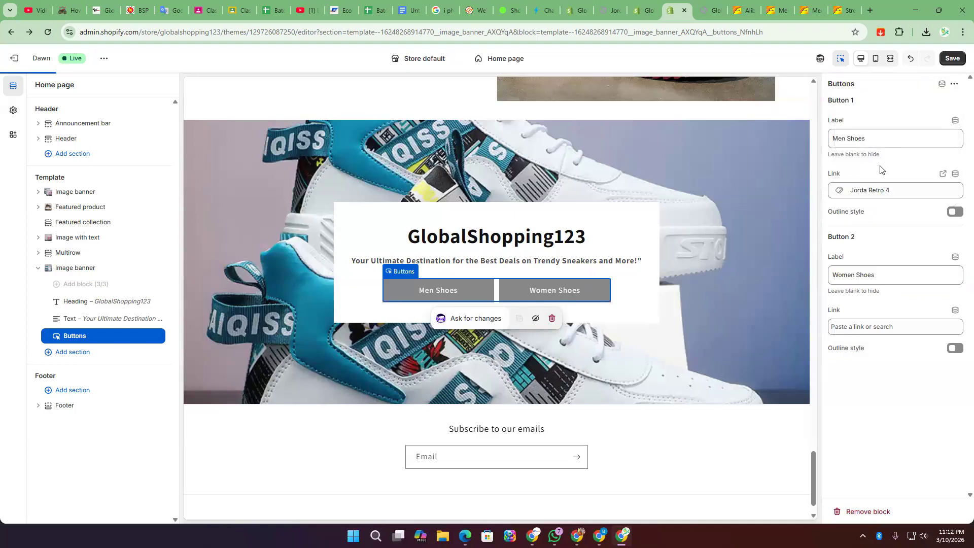
# - Link the "Women Shoes" button to the Jordan 4 collection and save the theme
pyautogui.click(858, 329)
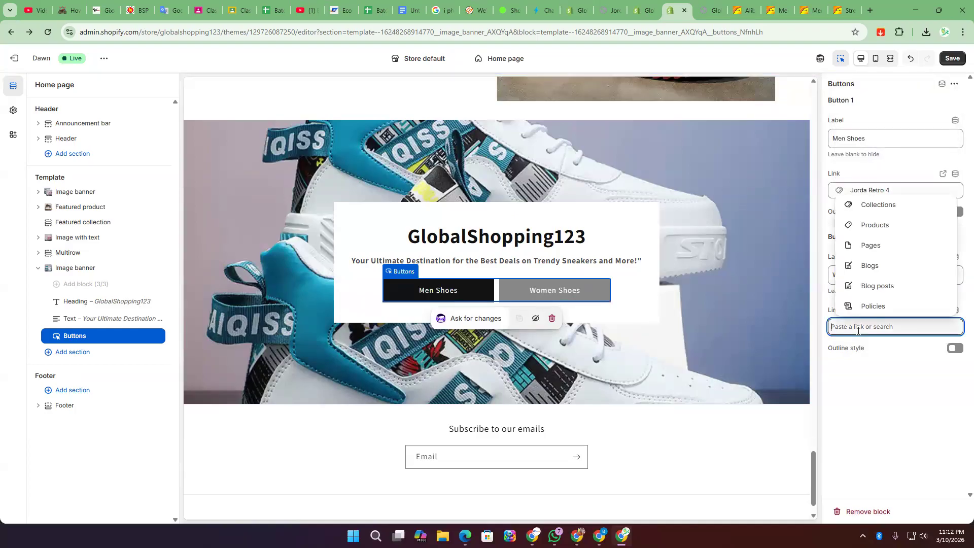
pyautogui.click(882, 226)
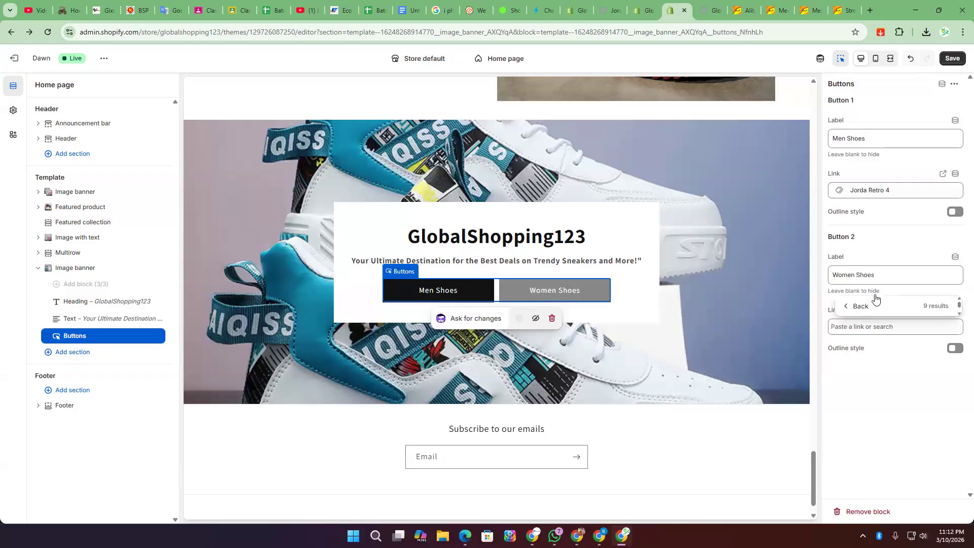
pyautogui.click(849, 131)
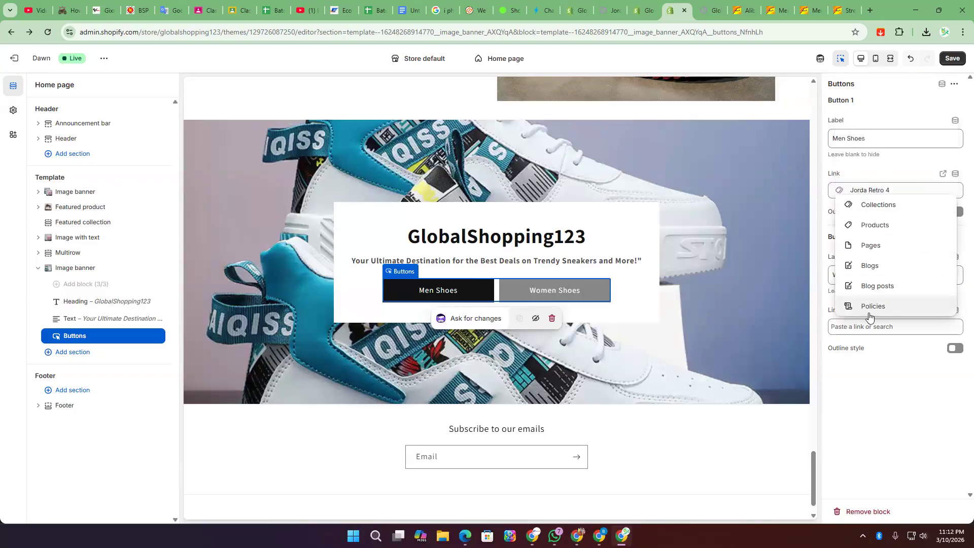
pyautogui.click(865, 205)
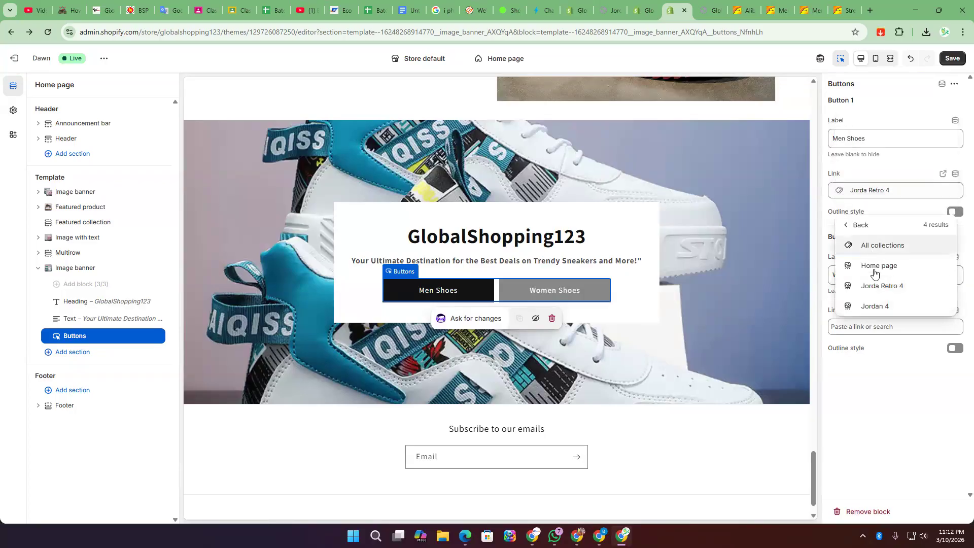
pyautogui.click(875, 305)
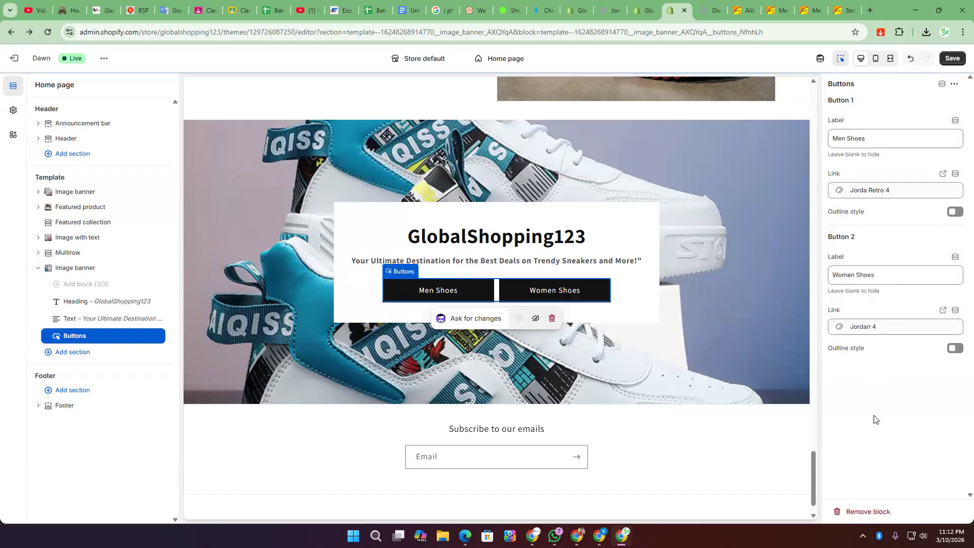
pyautogui.click(952, 59)
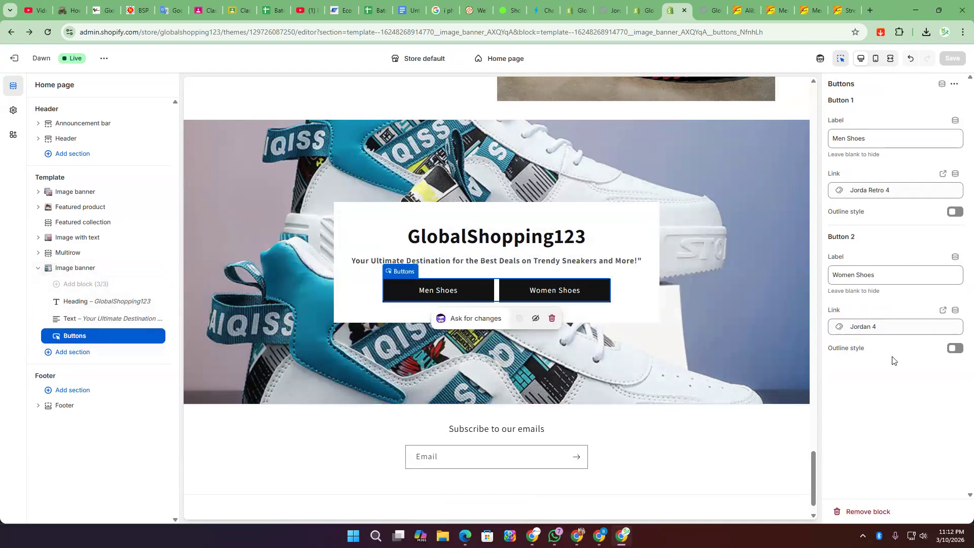
# - Enable the outline style for both banner buttons and save the theme
pyautogui.click(955, 348)
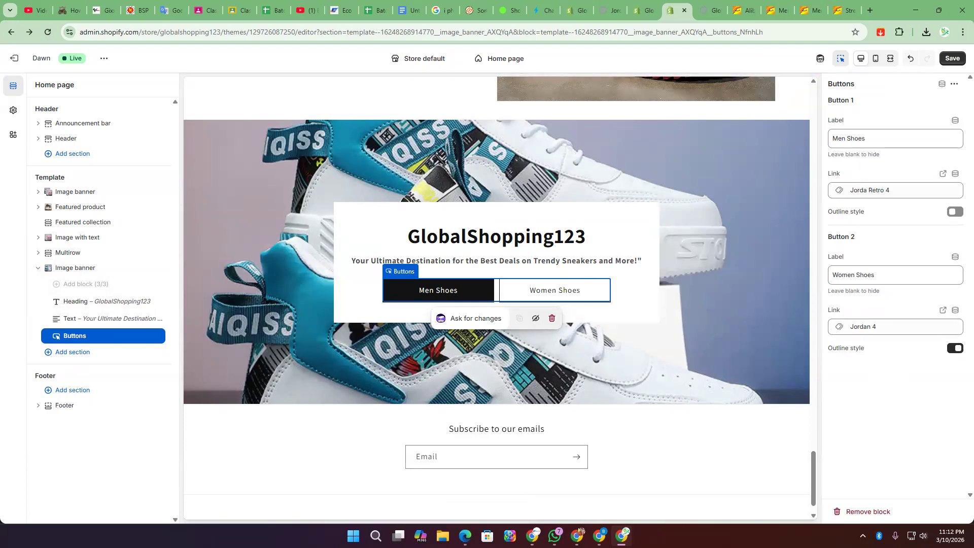
pyautogui.click(956, 212)
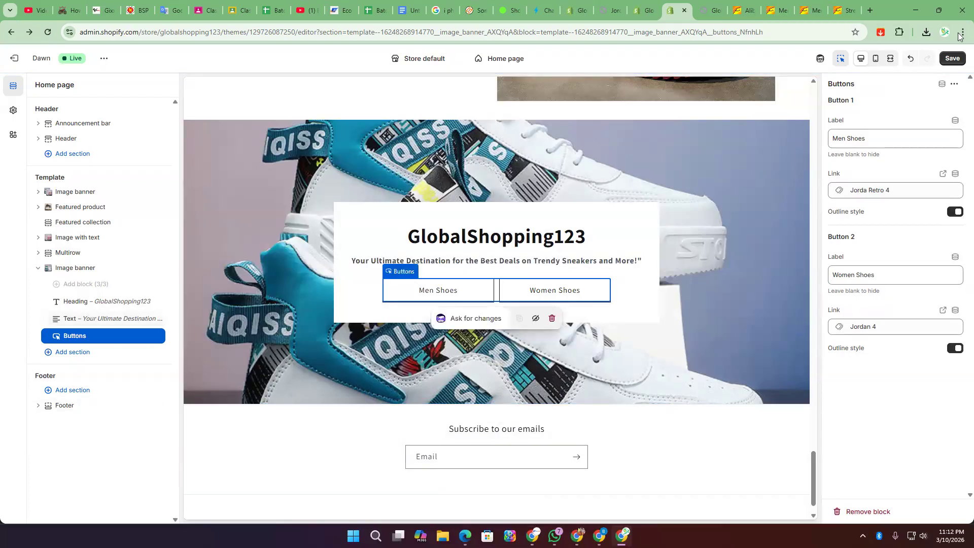
pyautogui.click(952, 58)
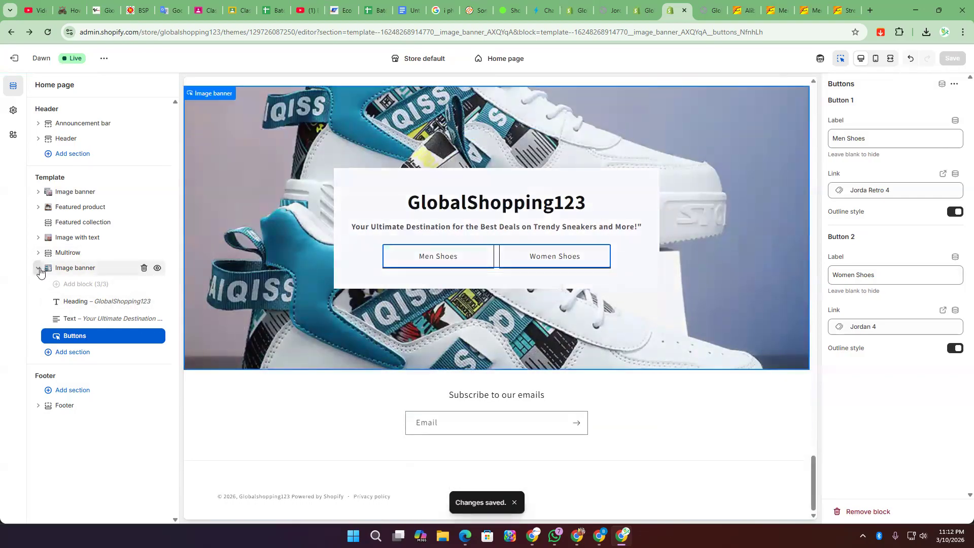
# - Move the GlobalShopping123 image banner to the first position in the template, save it, and check it on the reloaded live storefront
pyautogui.moveTo(40, 271); pyautogui.dragTo(44, 189)
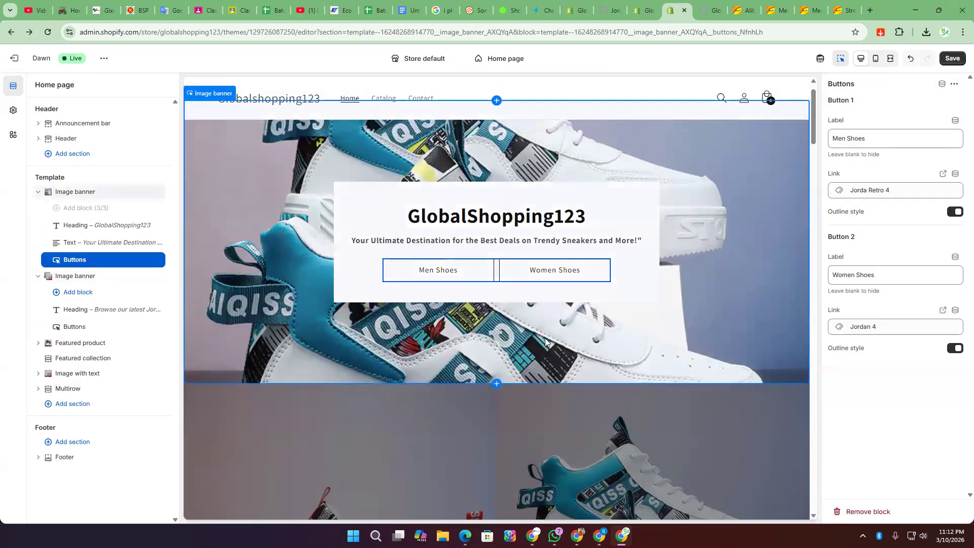
pyautogui.click(952, 58)
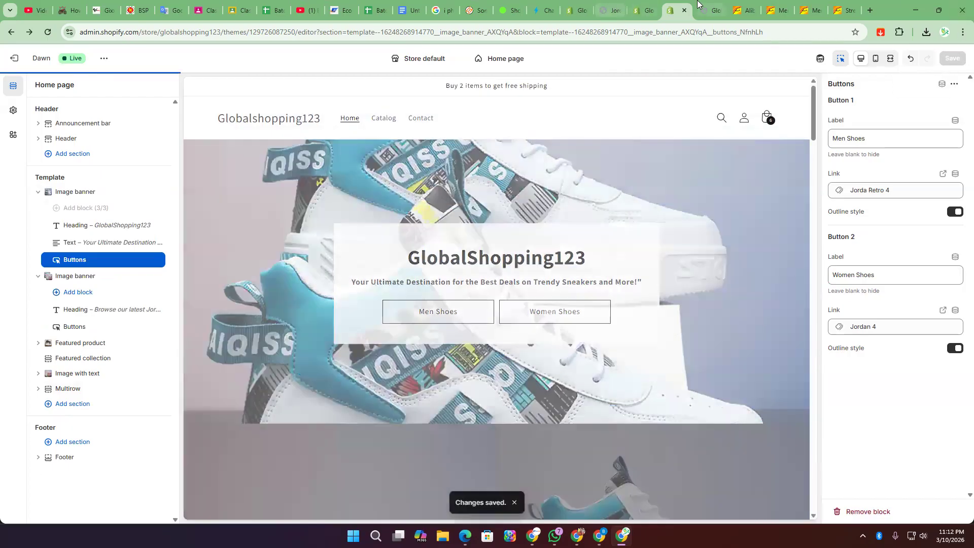
pyautogui.click(708, 5)
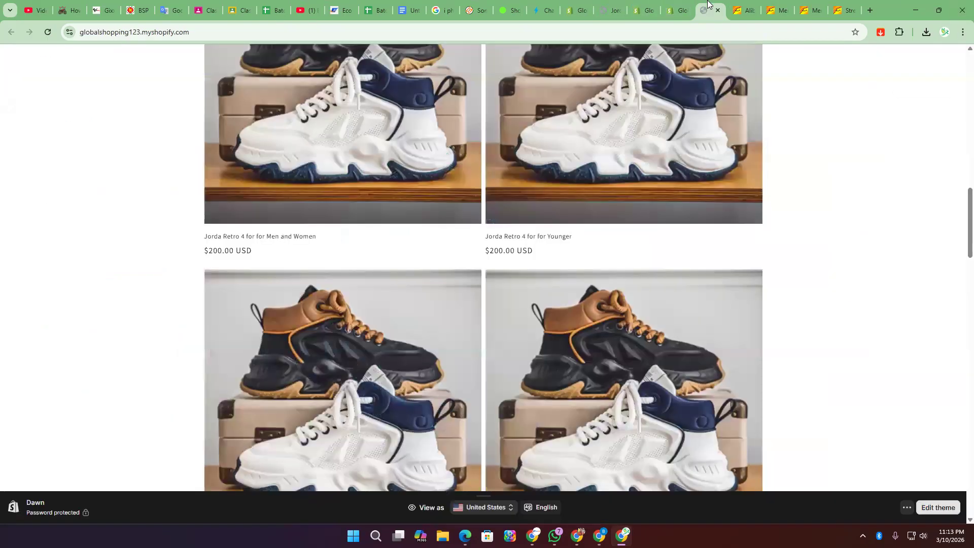
pyautogui.click(47, 33)
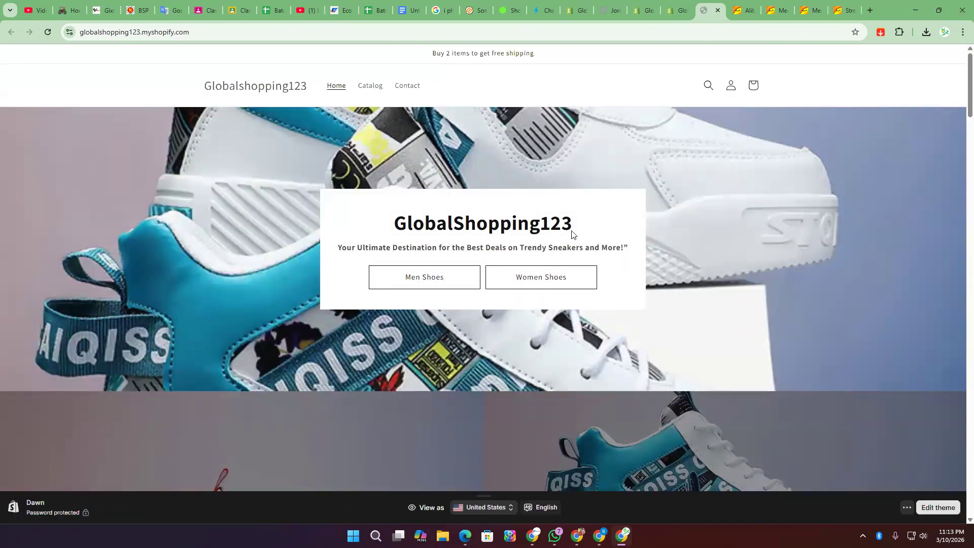
# - Back in the theme editor, set the top banner to 20% overlay opacity, Large height and Fixed background position, save, and view the live storefront
pyautogui.click(686, 4)
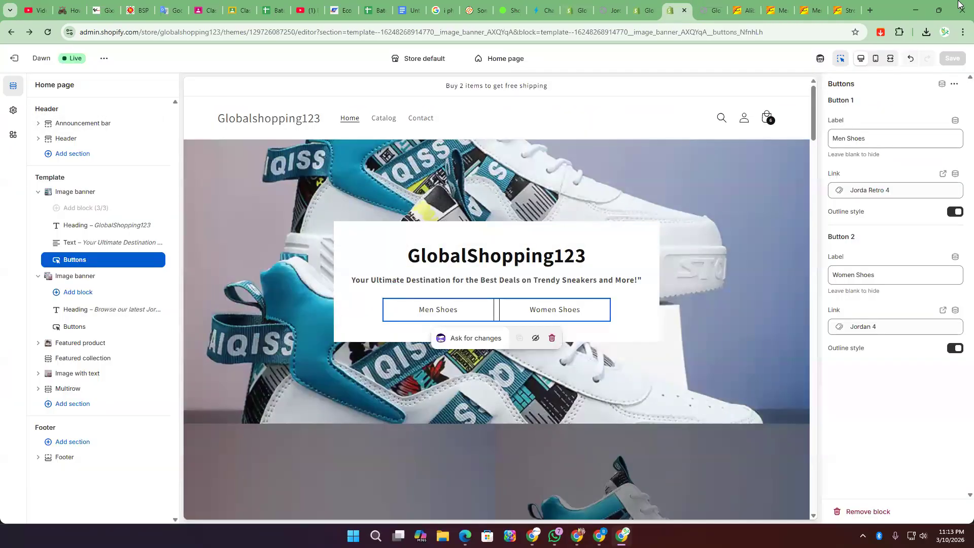
pyautogui.click(720, 279)
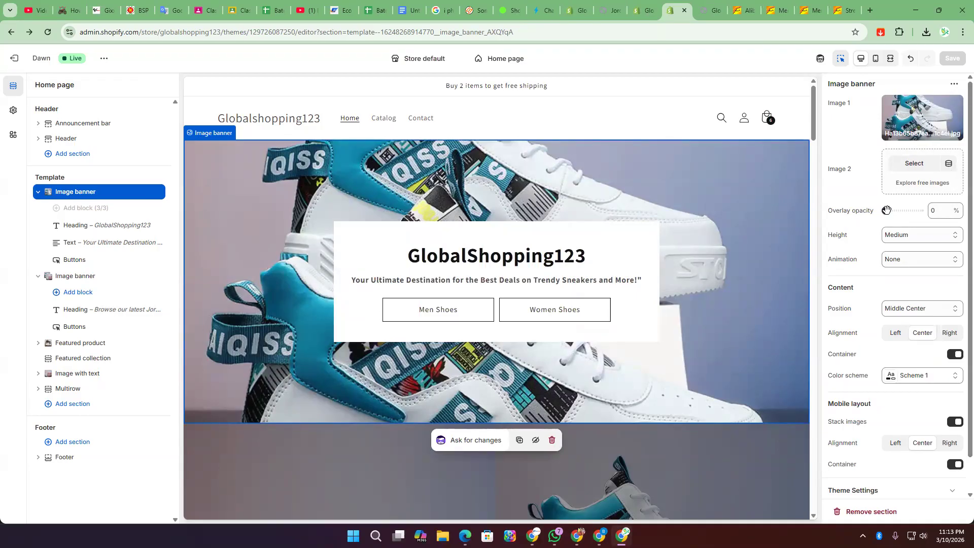
pyautogui.moveTo(886, 211); pyautogui.dragTo(893, 220)
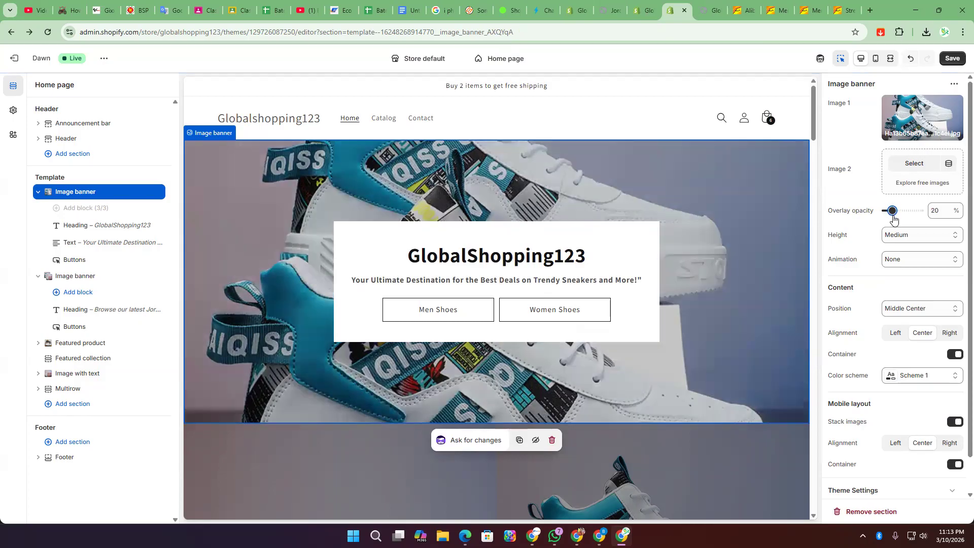
pyautogui.click(911, 238)
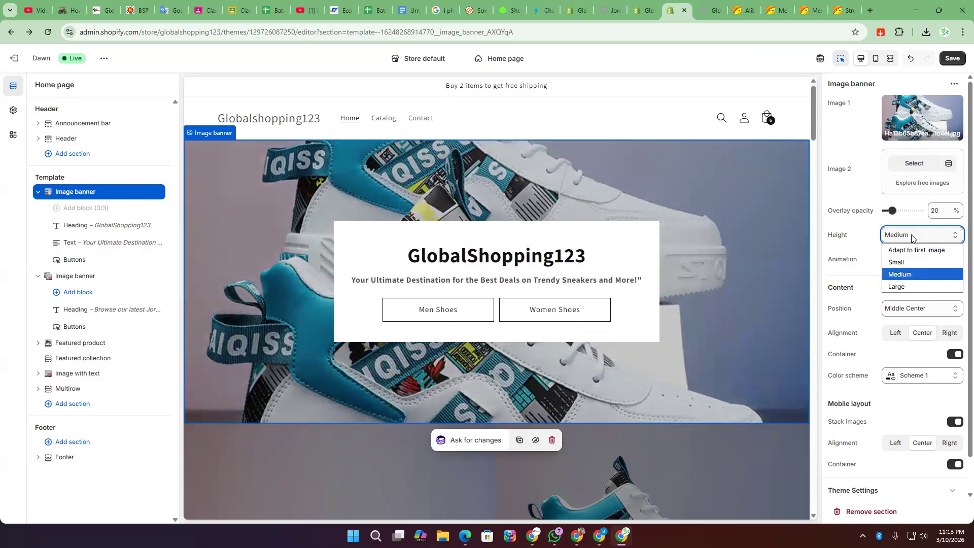
pyautogui.click(900, 292)
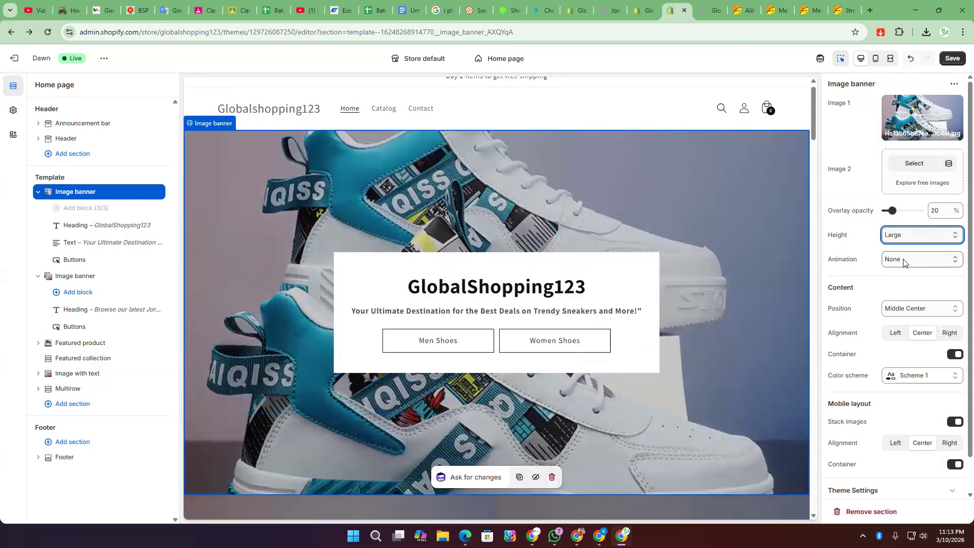
pyautogui.click(904, 262)
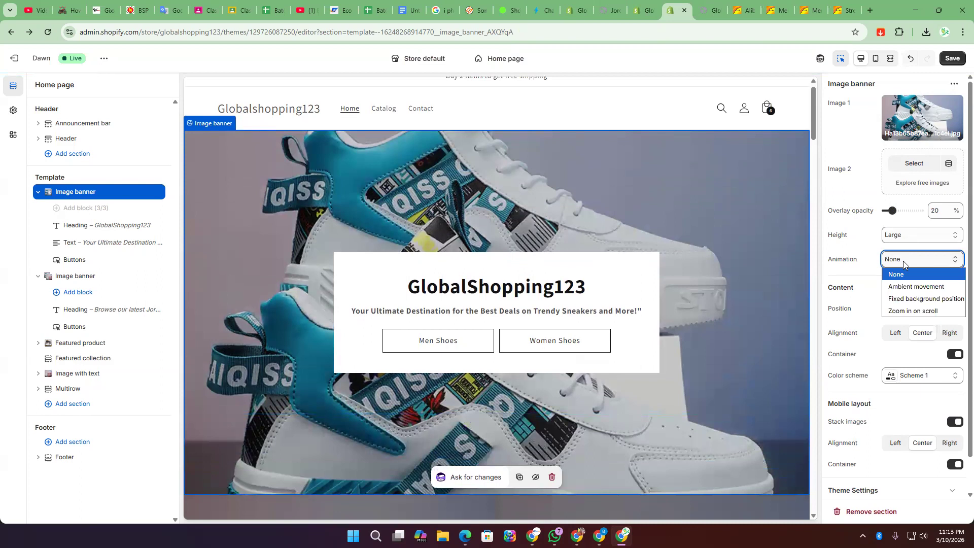
pyautogui.click(913, 300)
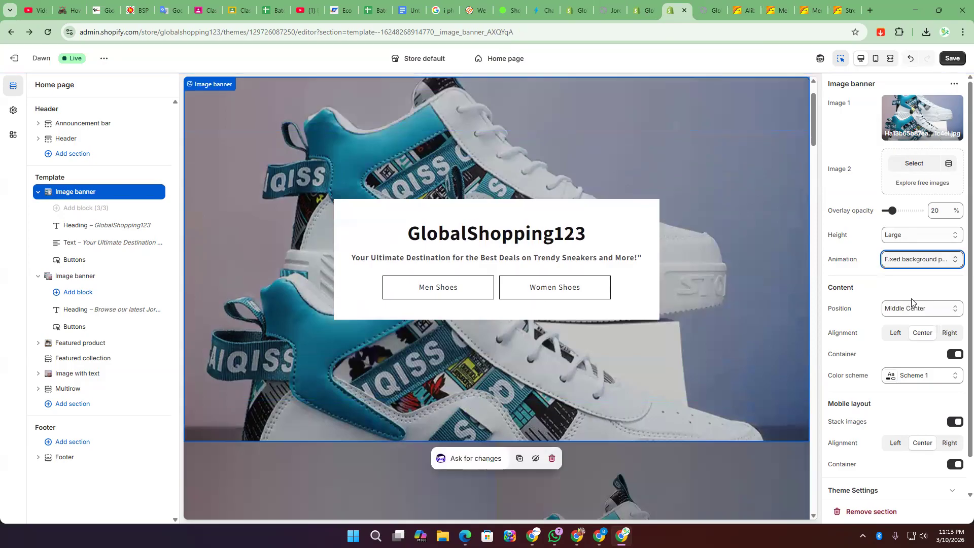
pyautogui.click(955, 58)
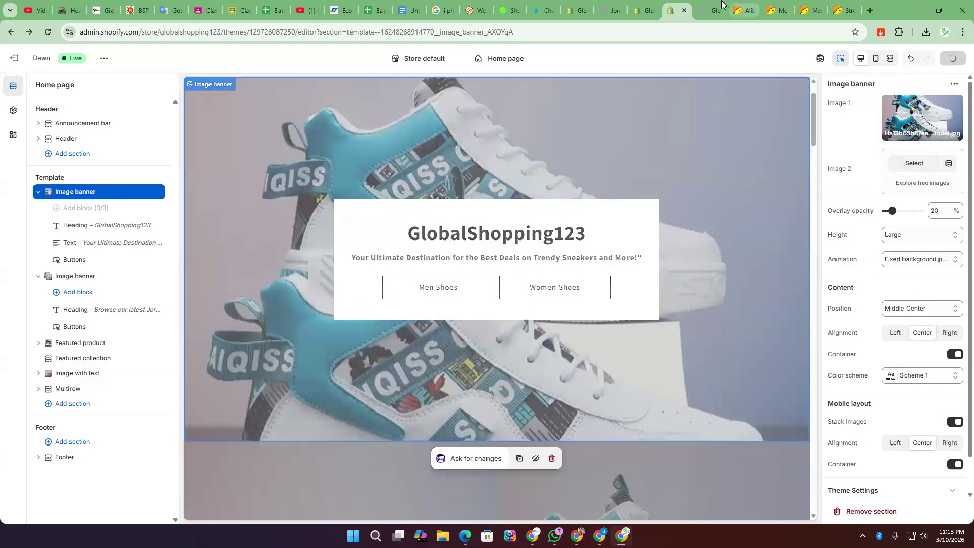
pyautogui.click(710, 6)
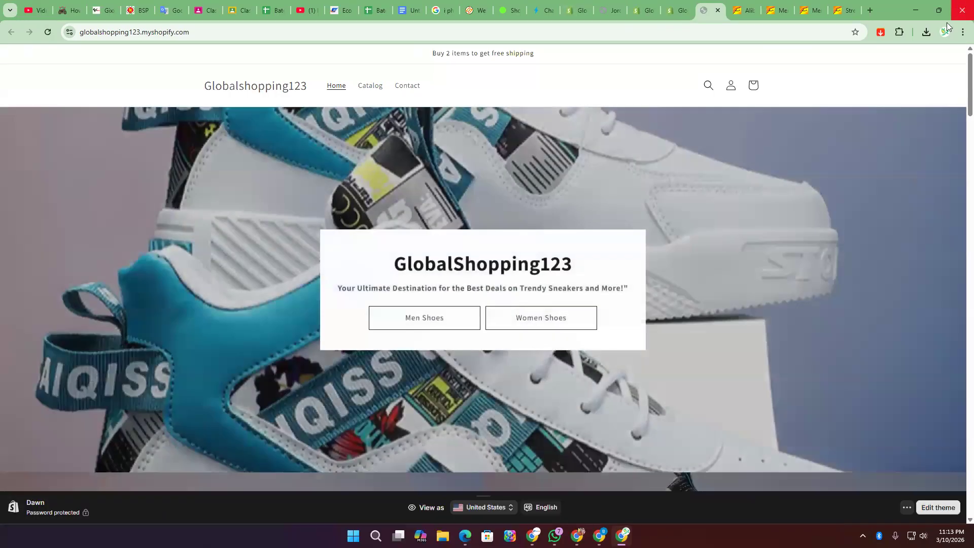
# - Examine the live storefront's home page, from the fixed-background sneaker banner down to the featured Jordan product
pyautogui.scroll(-4, 570, 244)
pyautogui.scroll(-5, 578, 248)
pyautogui.scroll(10, 585, 255)
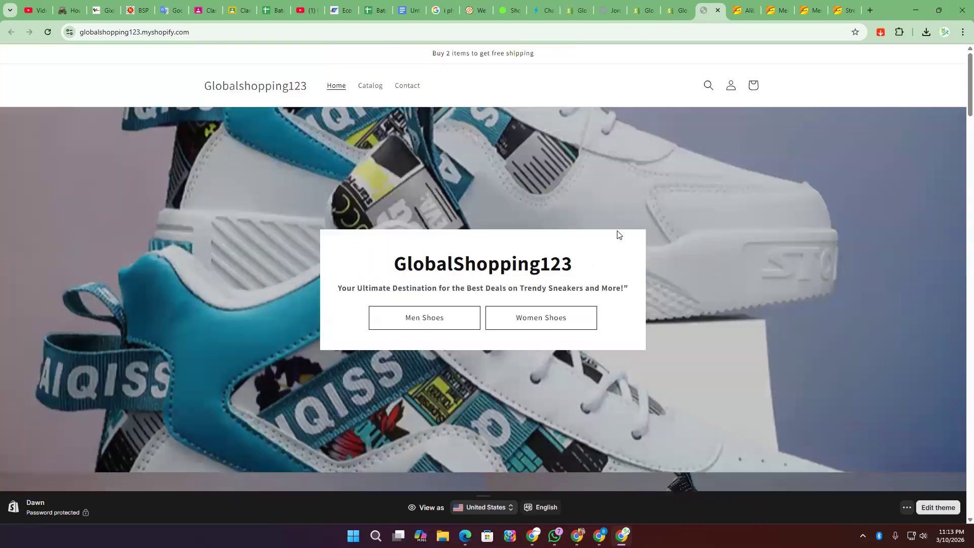
pyautogui.scroll(-4, 736, 243)
pyautogui.scroll(-15, 641, 296)
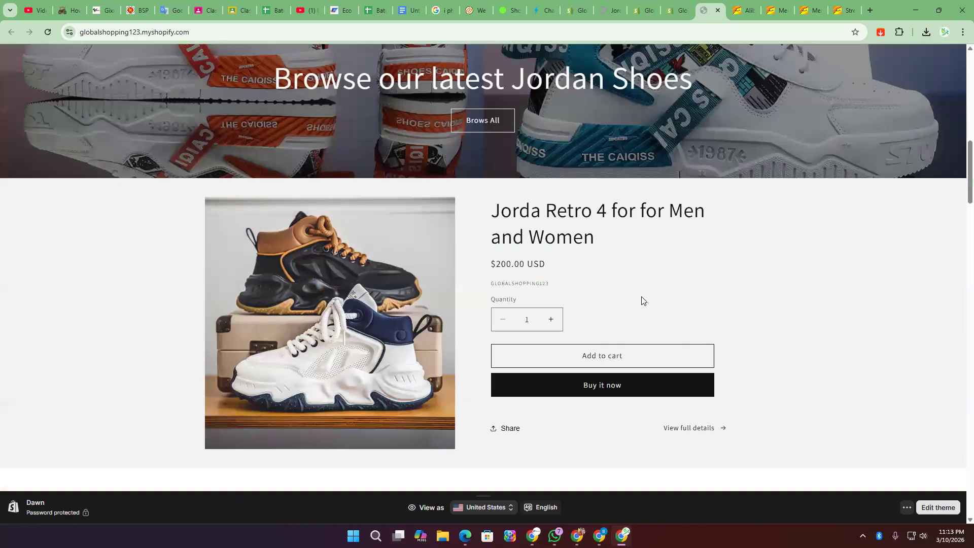
pyautogui.scroll(13, 641, 296)
pyautogui.scroll(8, 643, 294)
pyautogui.scroll(-4, 647, 294)
pyautogui.scroll(4, 647, 293)
# - Back in the theme editor, set the top image banner's overlay opacity to 0%, save, and reload the live storefront
pyautogui.click(676, 10)
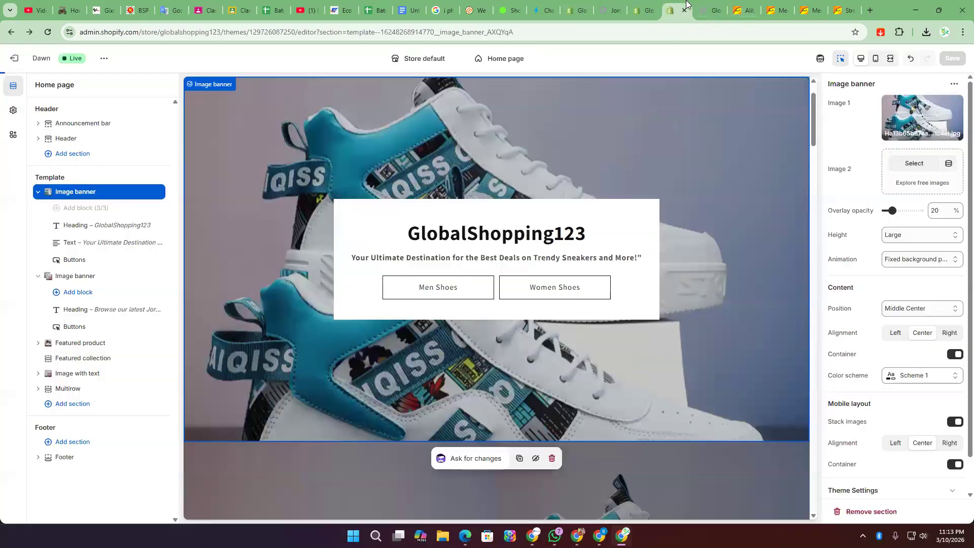
pyautogui.moveTo(891, 209); pyautogui.dragTo(862, 211)
pyautogui.click(957, 59)
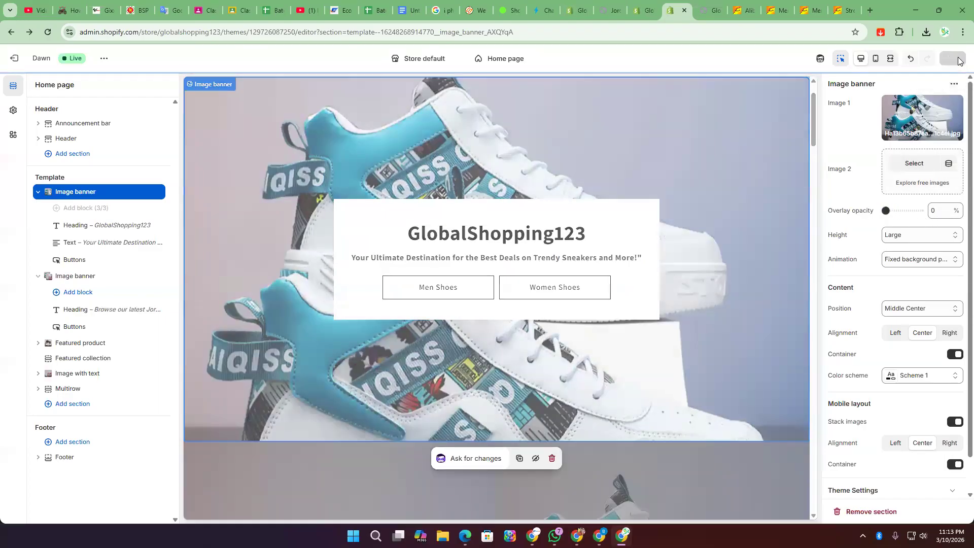
pyautogui.click(707, 11)
pyautogui.click(47, 32)
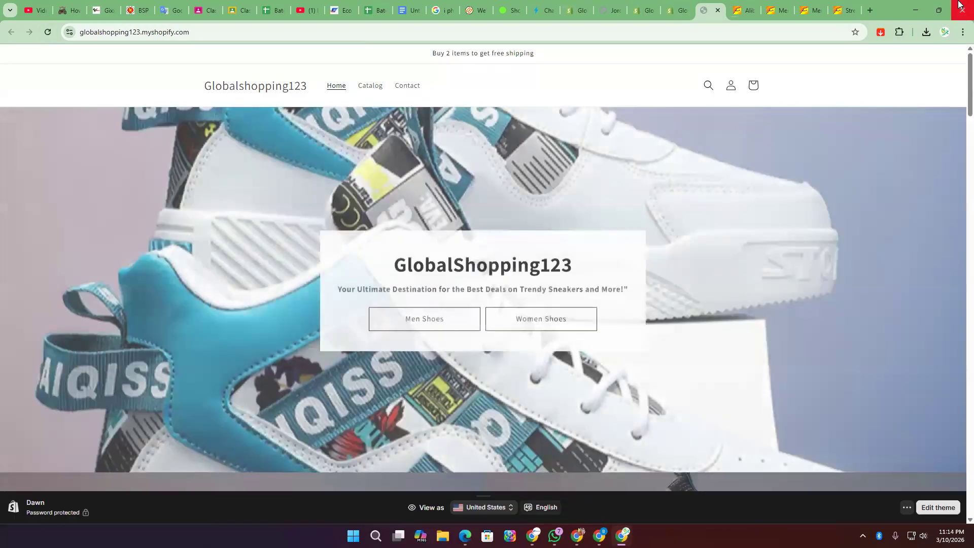
# - Examine how the top banner looks and scrolls on the live storefront without the overlay, down to the second banner and featured product
pyautogui.scroll(-4, 543, 244)
pyautogui.scroll(4, 544, 243)
pyautogui.scroll(-6, 688, 235)
pyautogui.scroll(-7, 688, 236)
pyautogui.scroll(13, 674, 228)
pyautogui.scroll(-9, 674, 229)
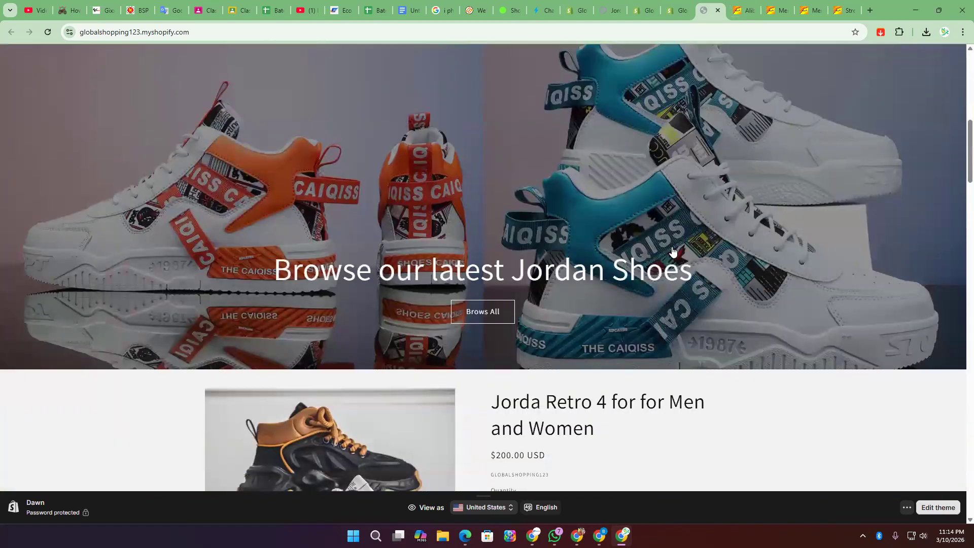
pyautogui.scroll(10, 672, 251)
pyautogui.scroll(-4, 607, 235)
pyautogui.scroll(-3, 606, 233)
pyautogui.scroll(8, 610, 245)
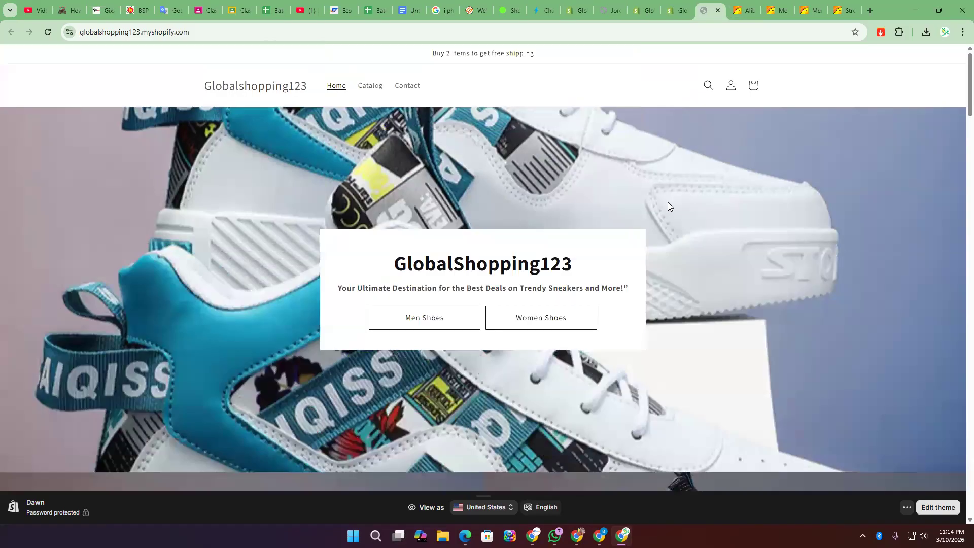
pyautogui.scroll(-8, 667, 202)
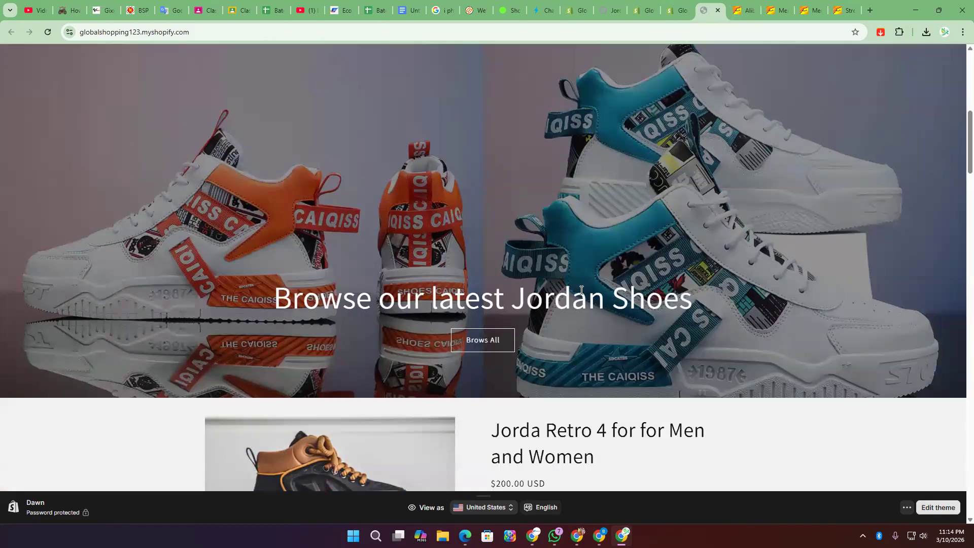
pyautogui.scroll(8, 580, 289)
# - Add a Slideshow section to the home page template in the theme editor, viewing the EcomGoFly site's hero slider as an example
pyautogui.click(676, 10)
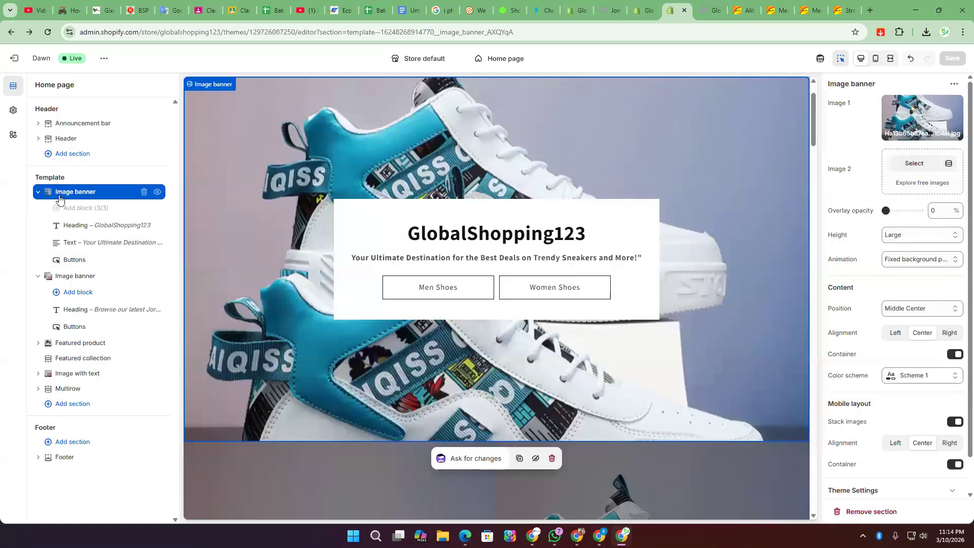
pyautogui.click(60, 403)
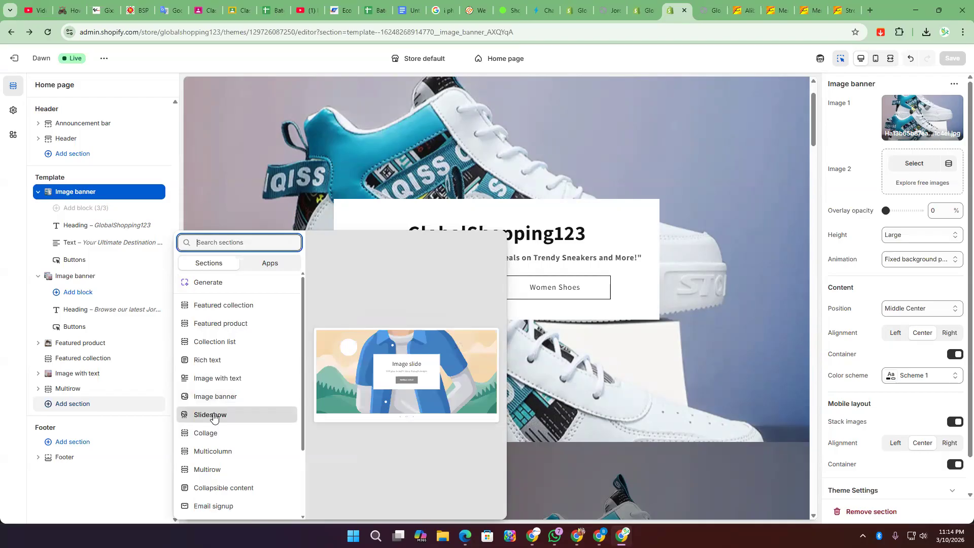
pyautogui.click(718, 5)
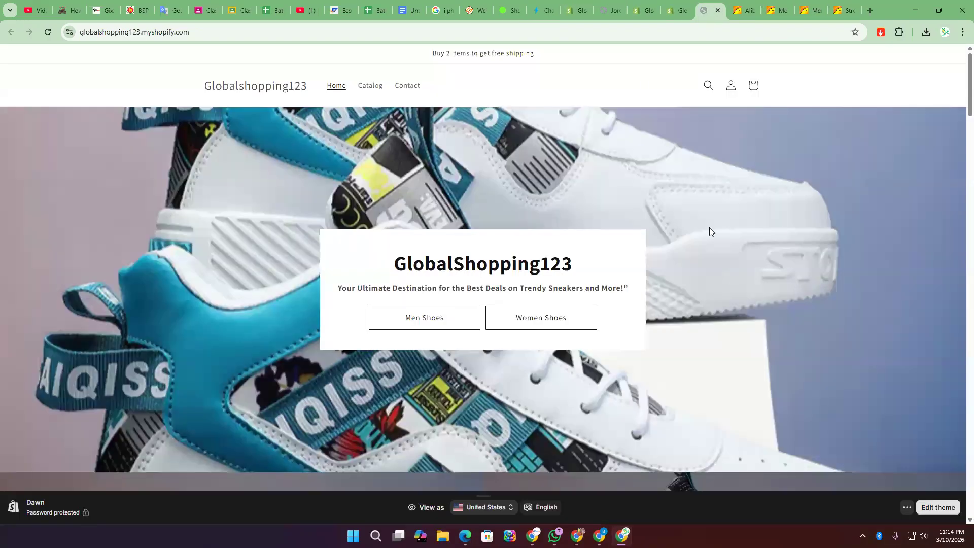
pyautogui.click(341, 10)
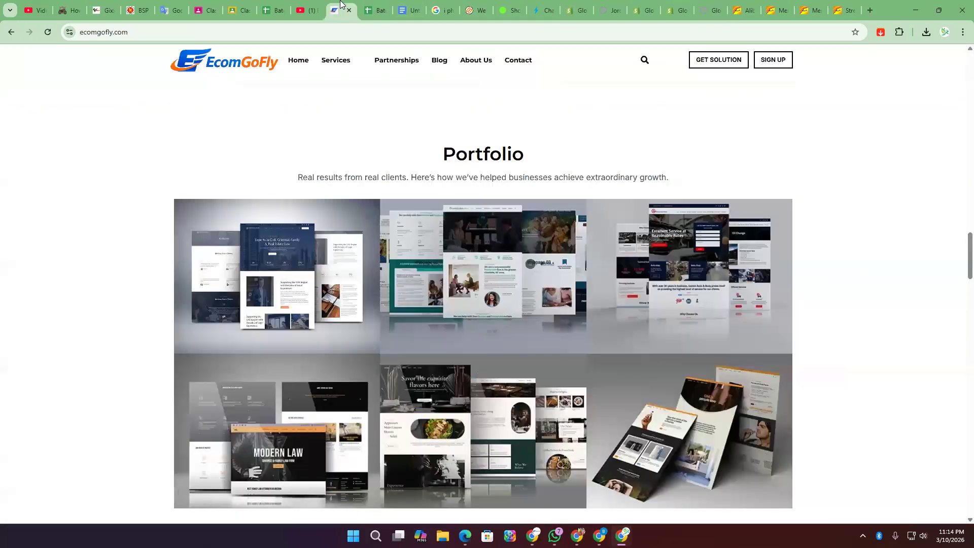
pyautogui.scroll(15, 562, 233)
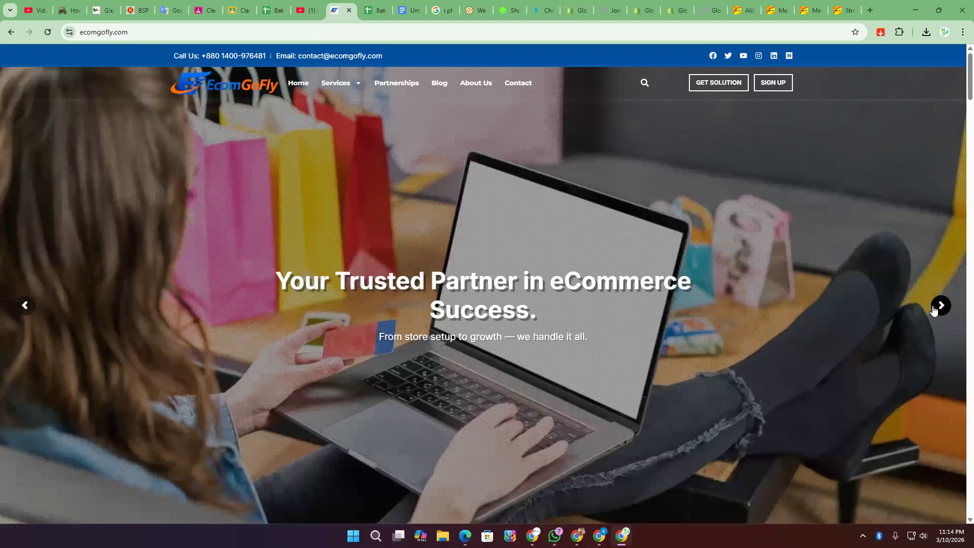
pyautogui.click(939, 306)
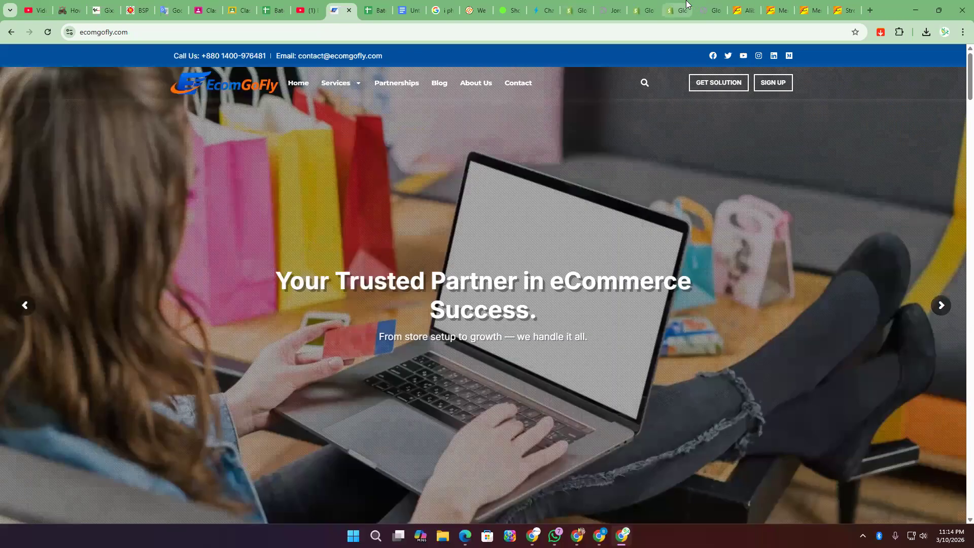
pyautogui.click(684, 6)
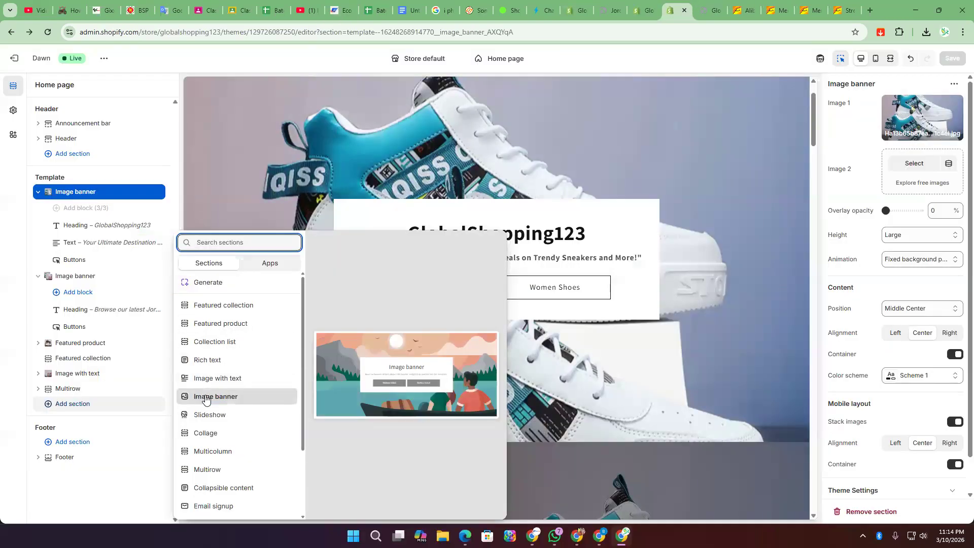
pyautogui.press('Escape')
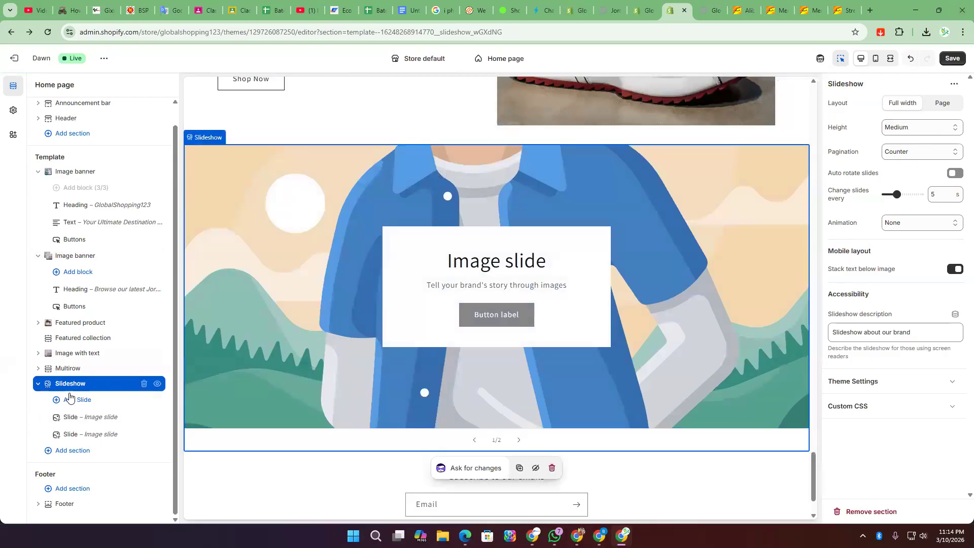
# - Set the first slide's image to the teal and white sneaker file Ha13b65b87eab471 from the store's existing images
pyautogui.click(87, 419)
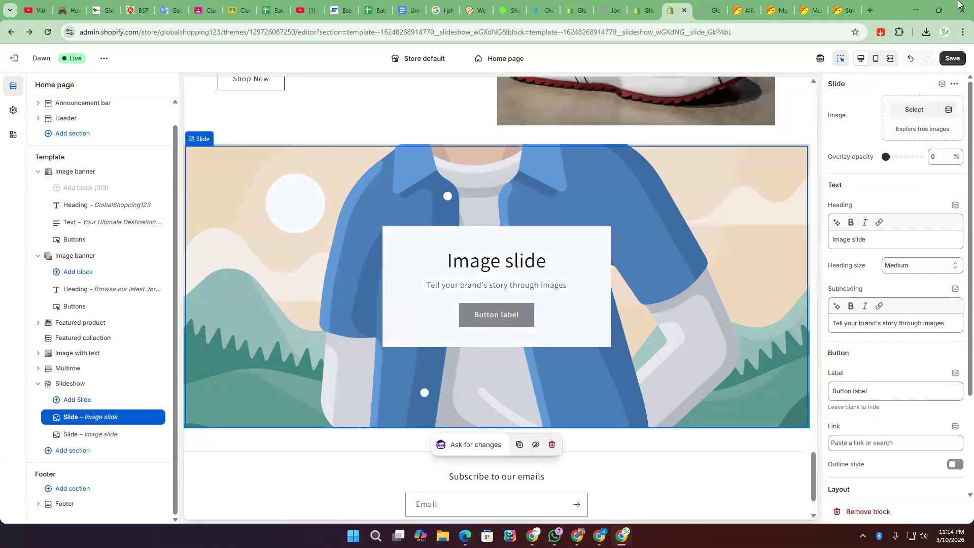
pyautogui.click(908, 109)
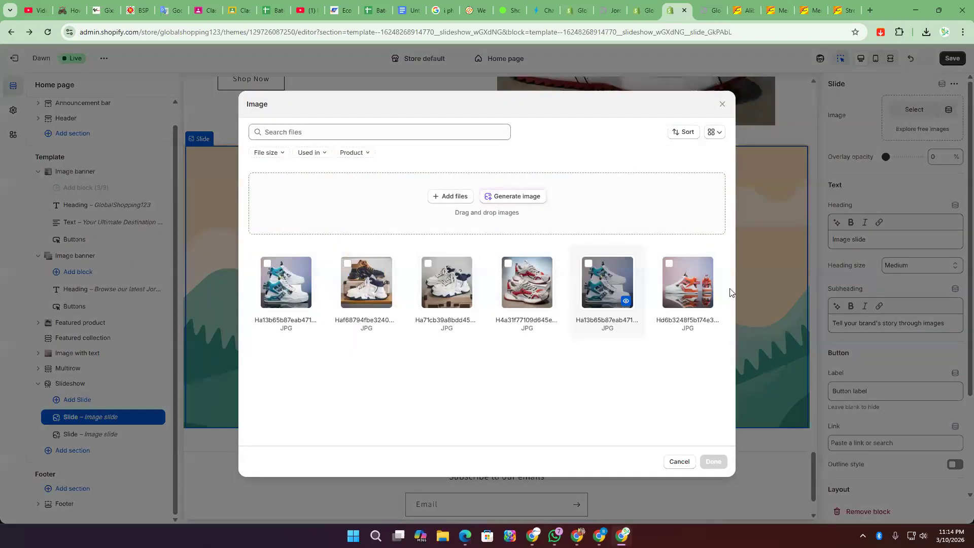
pyautogui.click(621, 314)
pyautogui.click(713, 461)
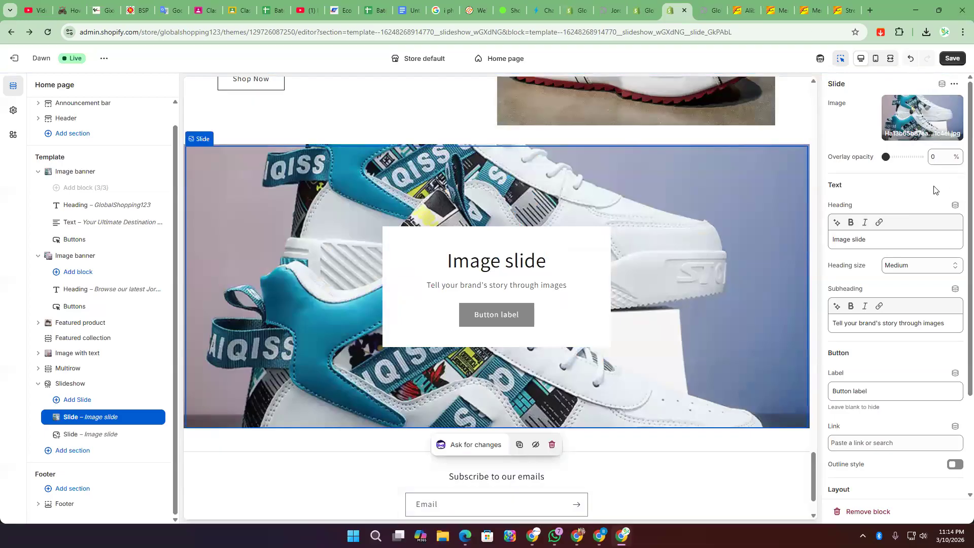
pyautogui.tripleClick(881, 237)
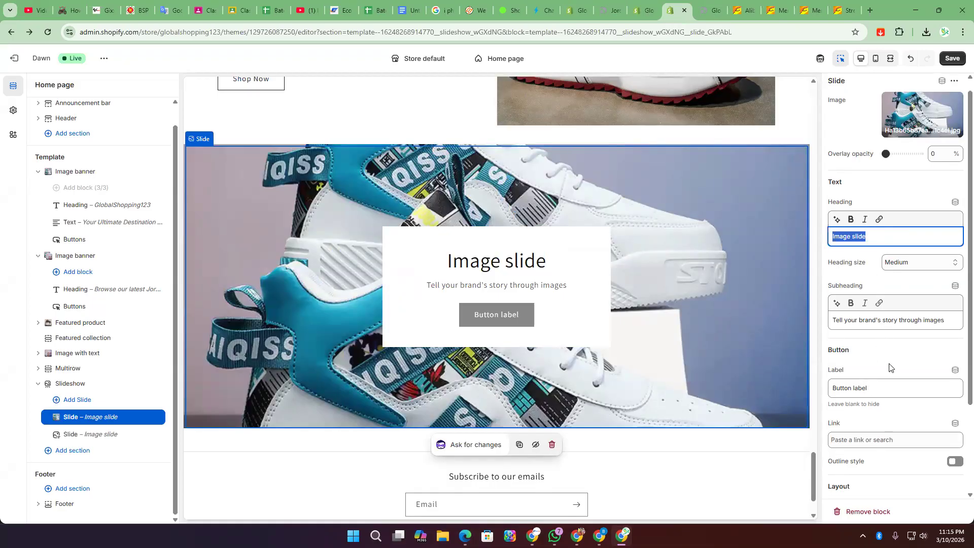
pyautogui.scroll(-3, 871, 375)
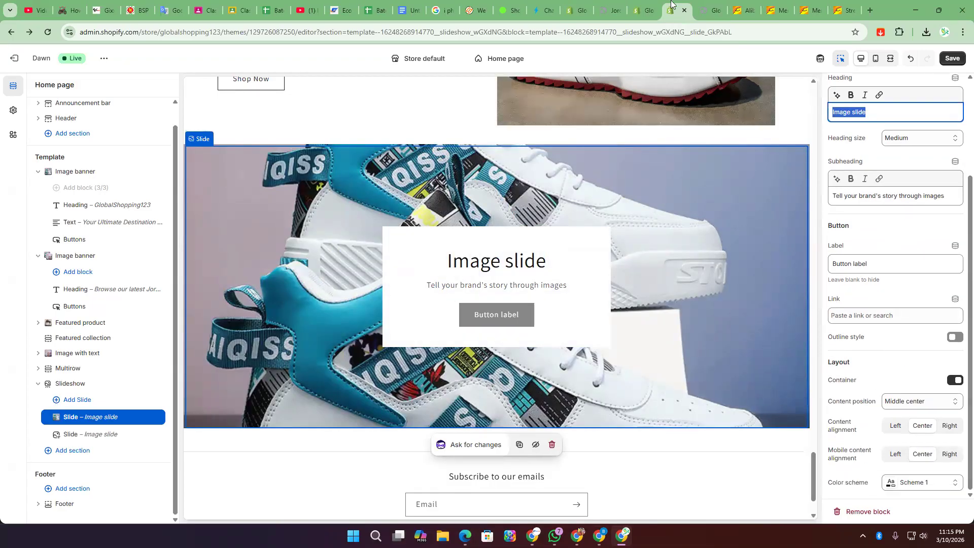
pyautogui.scroll(3, 937, 273)
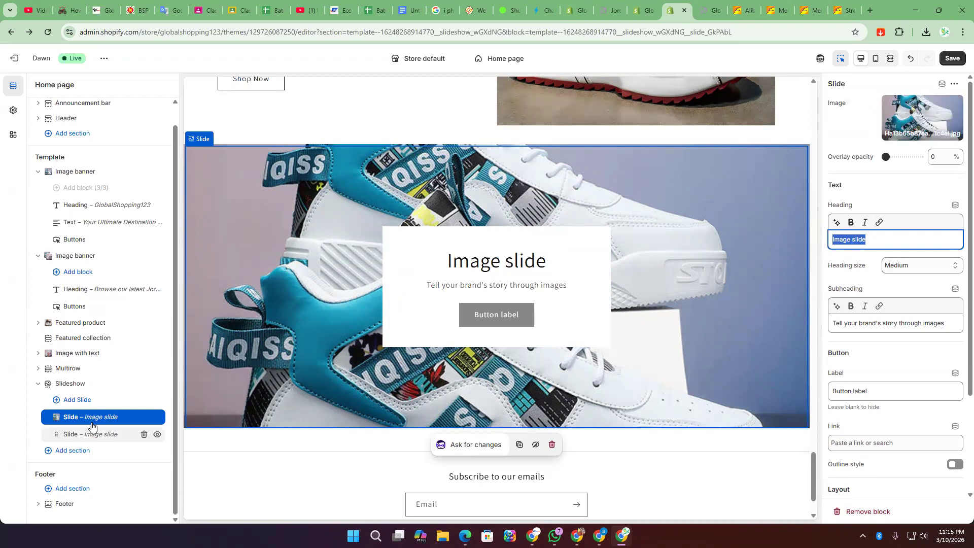
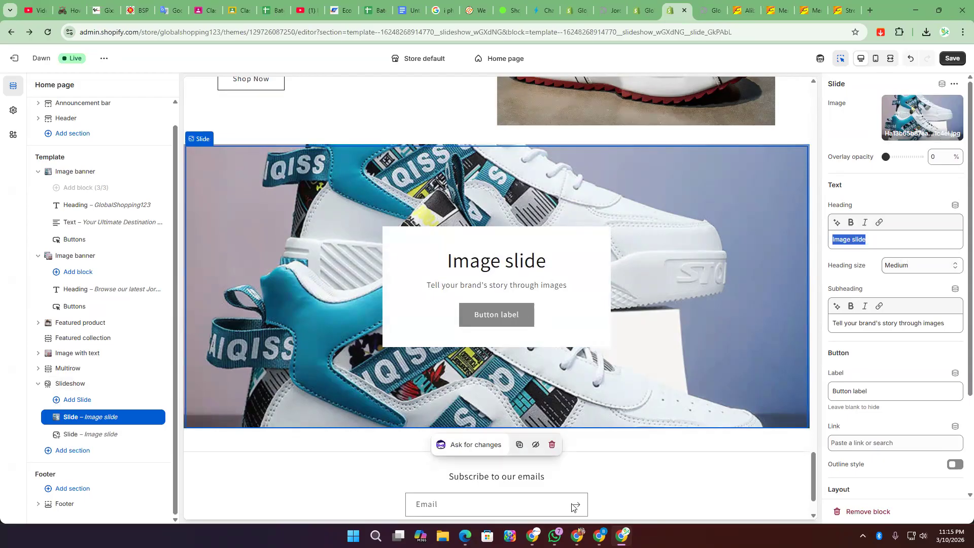
# - Set the second slide's image to the orange and white sneaker file Hd6b3248f5b174e3 from the store's existing images
pyautogui.click(80, 432)
pyautogui.click(911, 116)
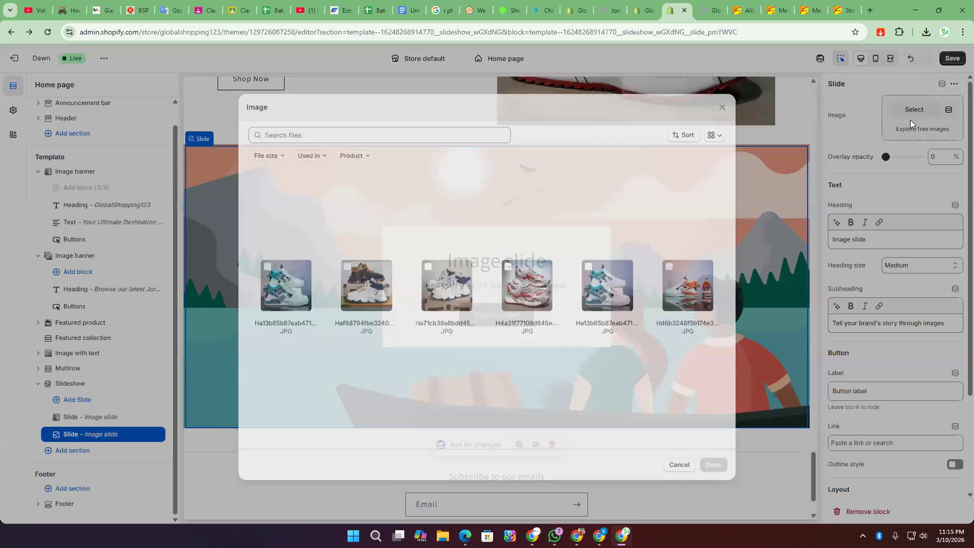
pyautogui.click(693, 292)
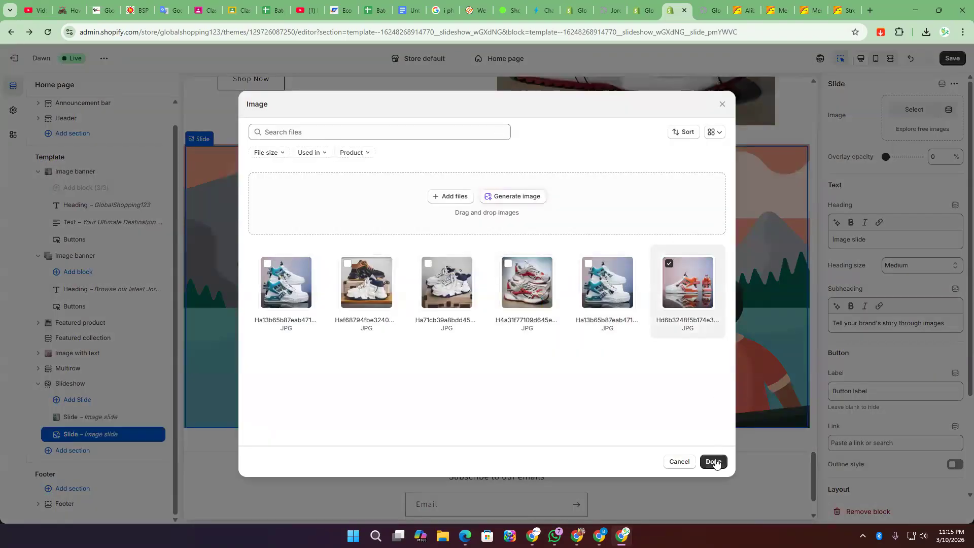
pyautogui.click(713, 461)
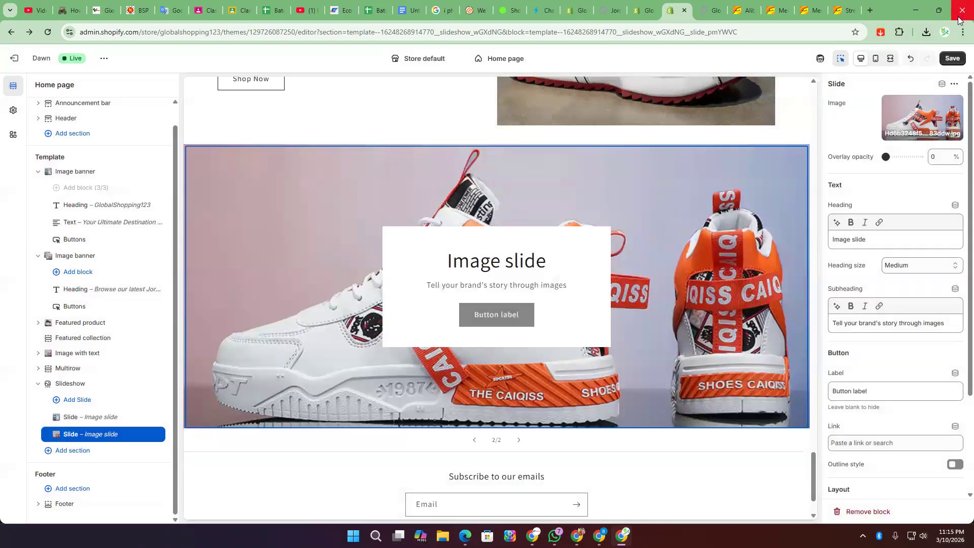
# - Clear the second slide's subheading, button label and heading so that all its text fields are empty
pyautogui.click(921, 330)
pyautogui.hotkey('ctrl', 'a')
pyautogui.press('BackSpace')
pyautogui.click(889, 394)
pyautogui.hotkey('ctrl', 'a')
pyautogui.press('BackSpace')
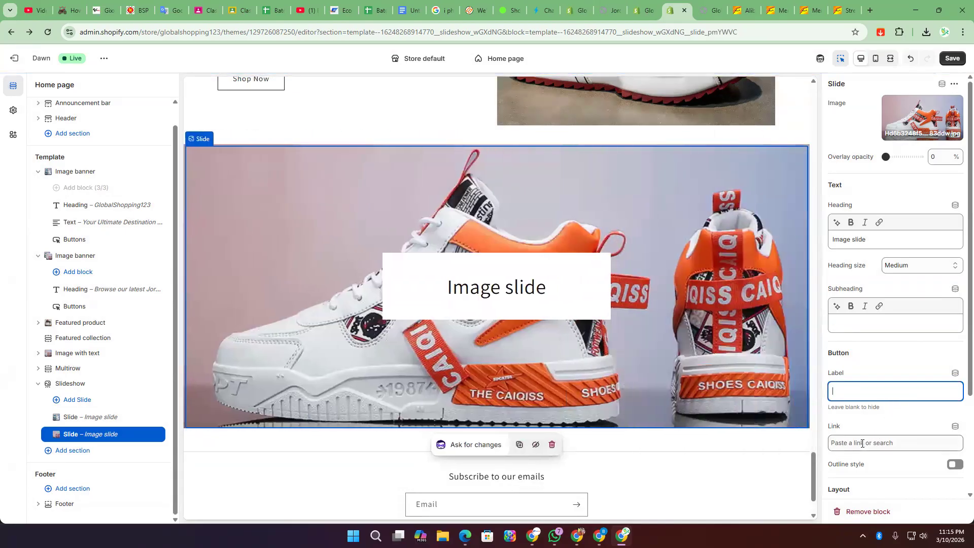
pyautogui.click(862, 443)
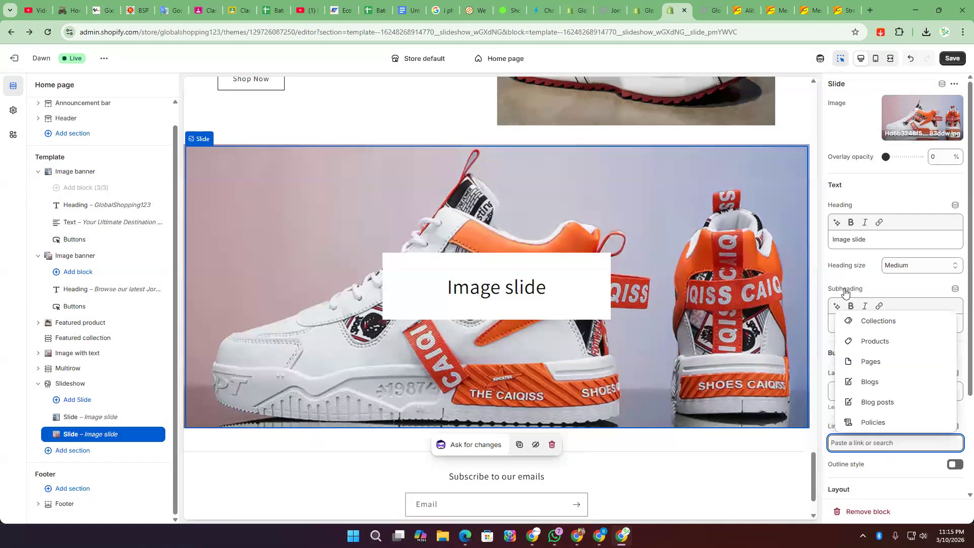
pyautogui.click(857, 242)
pyautogui.hotkey('ctrl', 'a')
pyautogui.press('BackSpace')
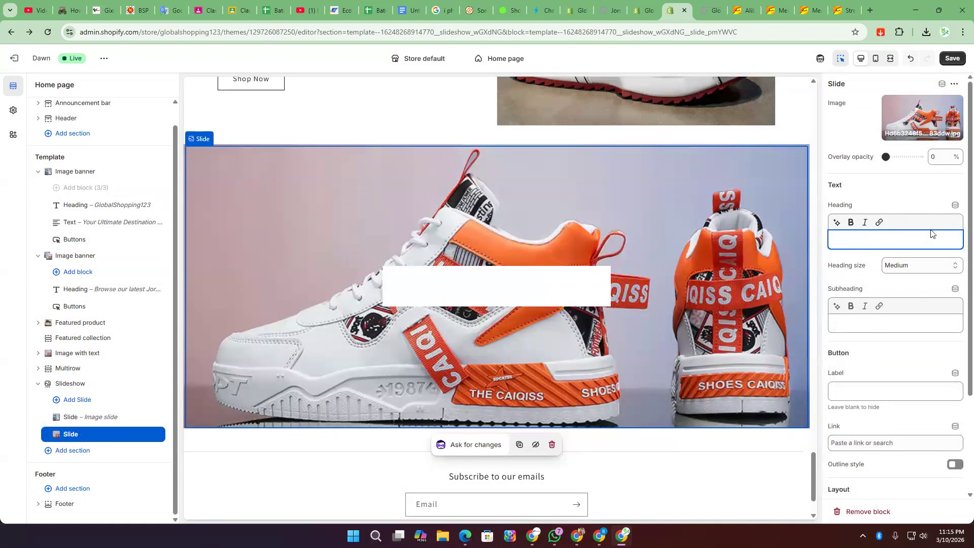
# - Switch the second slide's outline style on and back off, and disable its container to remove the white box
pyautogui.click(504, 284)
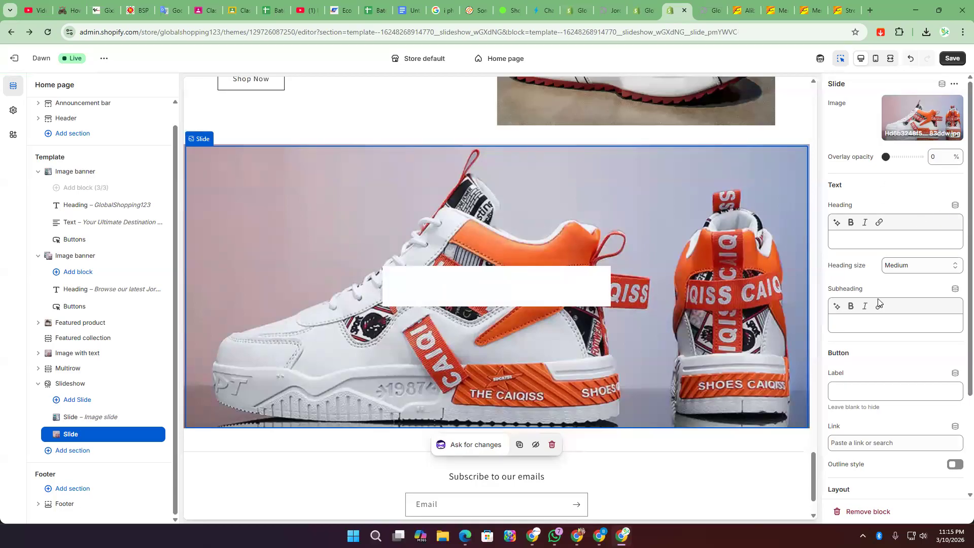
pyautogui.scroll(-3, 858, 388)
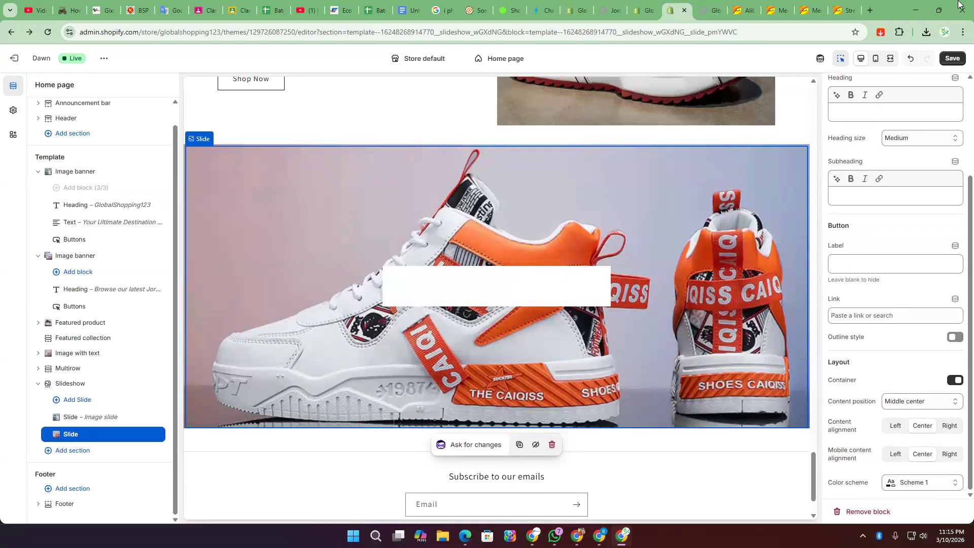
pyautogui.click(891, 315)
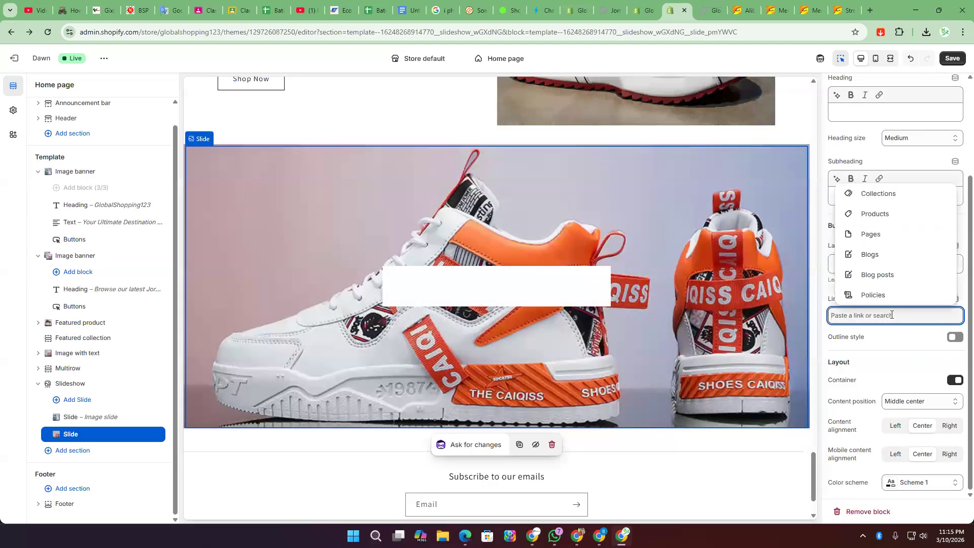
pyautogui.click(953, 339)
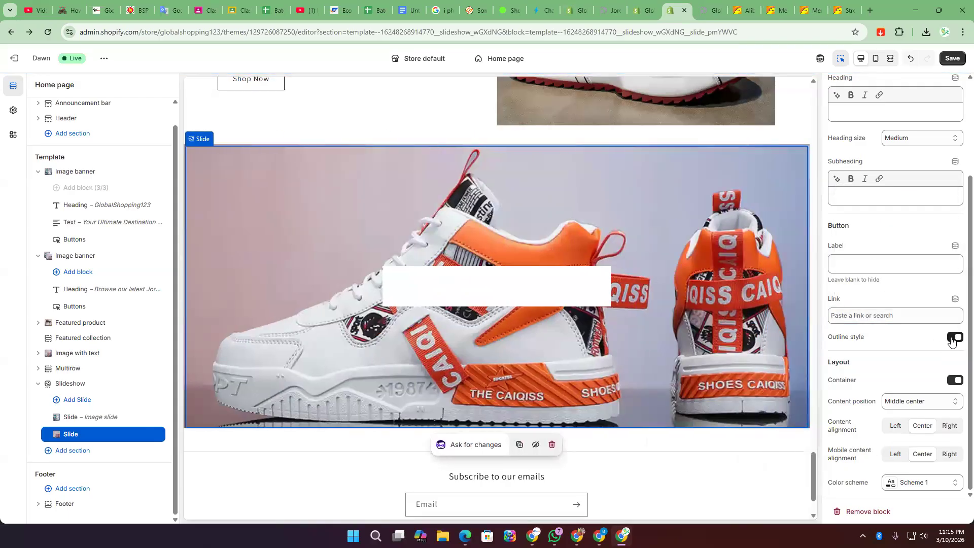
pyautogui.click(953, 338)
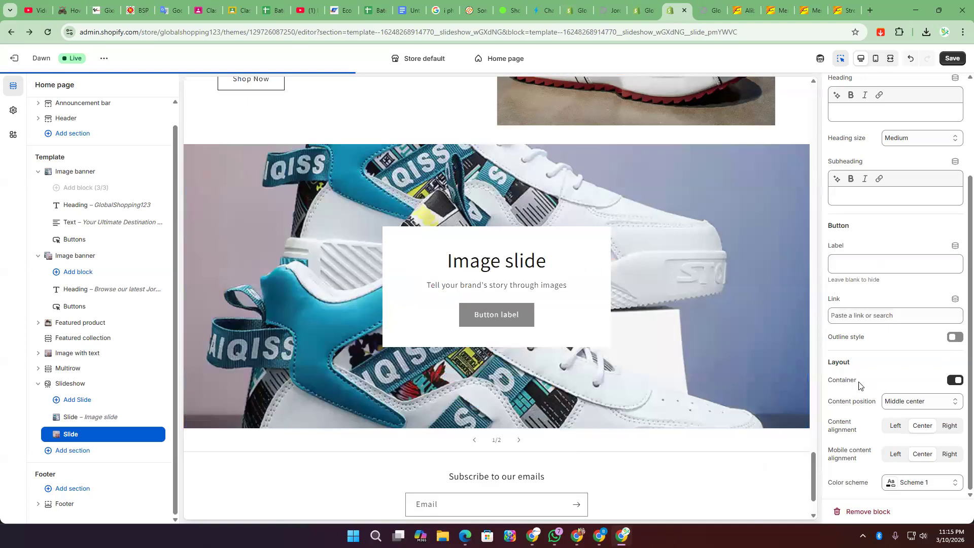
pyautogui.click(956, 380)
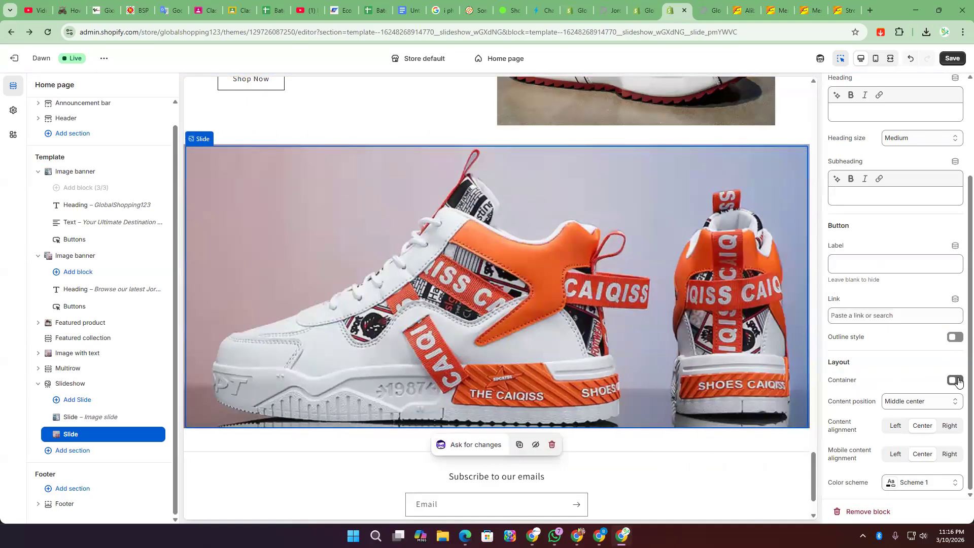
# - Enable the second slide's container so the box behind its text is shown
pyautogui.click(955, 381)
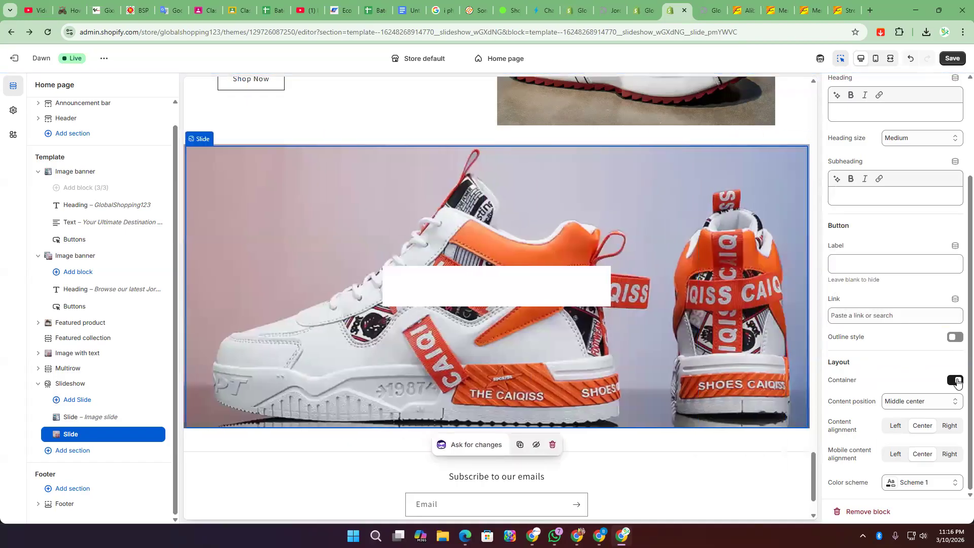
pyautogui.click(953, 382)
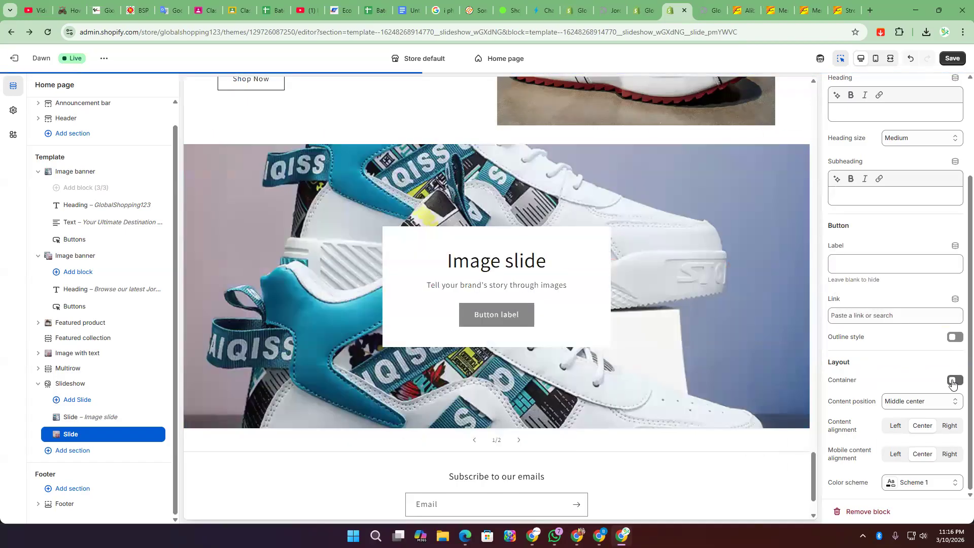
pyautogui.click(952, 381)
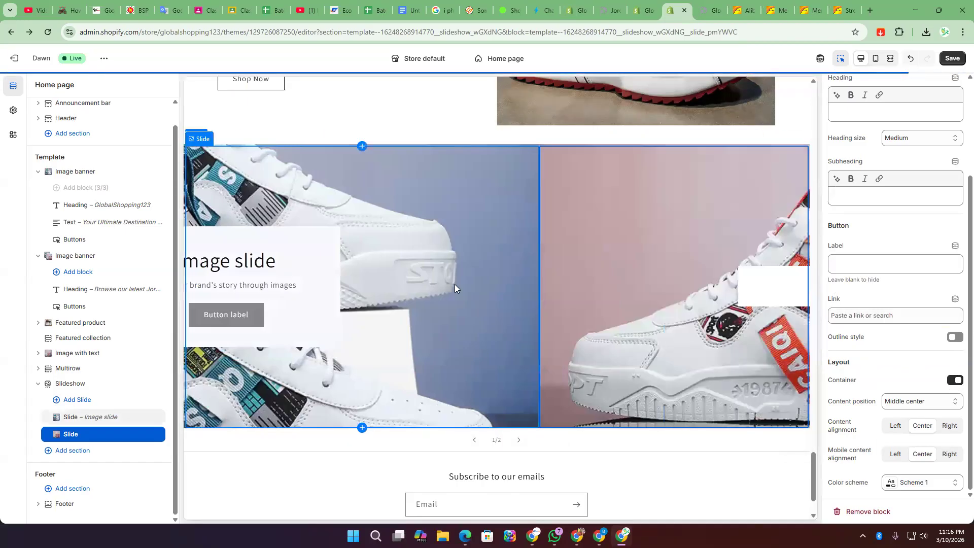
# - Enter "GlobalShopping123: as the second slide's button label and as its bold subheading
pyautogui.click(840, 266)
pyautogui.write('"GlobalShopping123:')
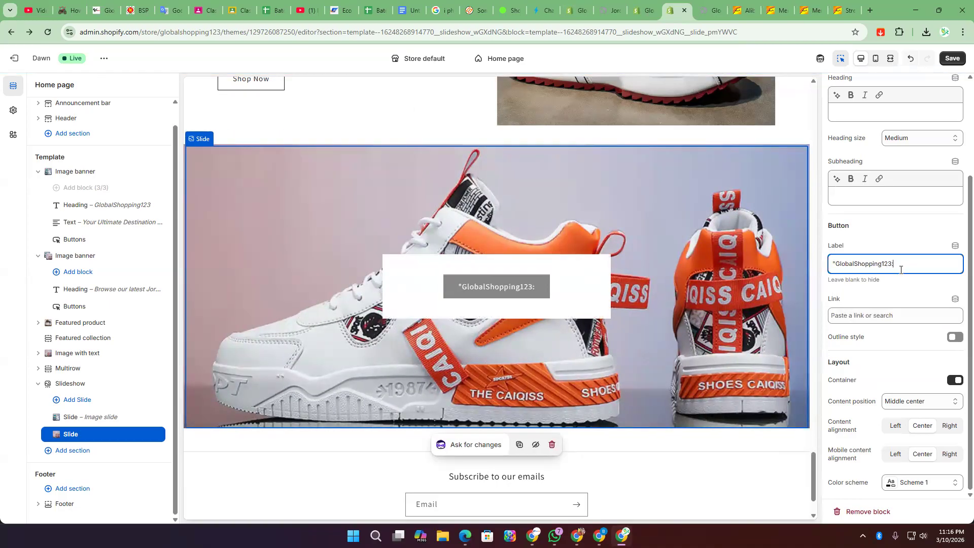
pyautogui.click(846, 203)
pyautogui.write('"GlobalShopping123:')
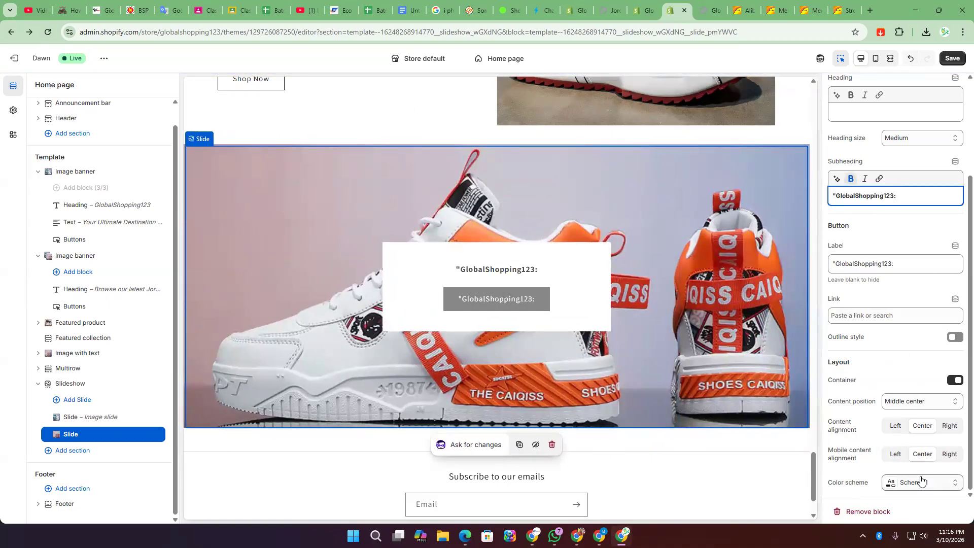
# - Try Scheme 2 and Scheme 3 as the second slide's color scheme, then return it to Scheme 1
pyautogui.click(918, 489)
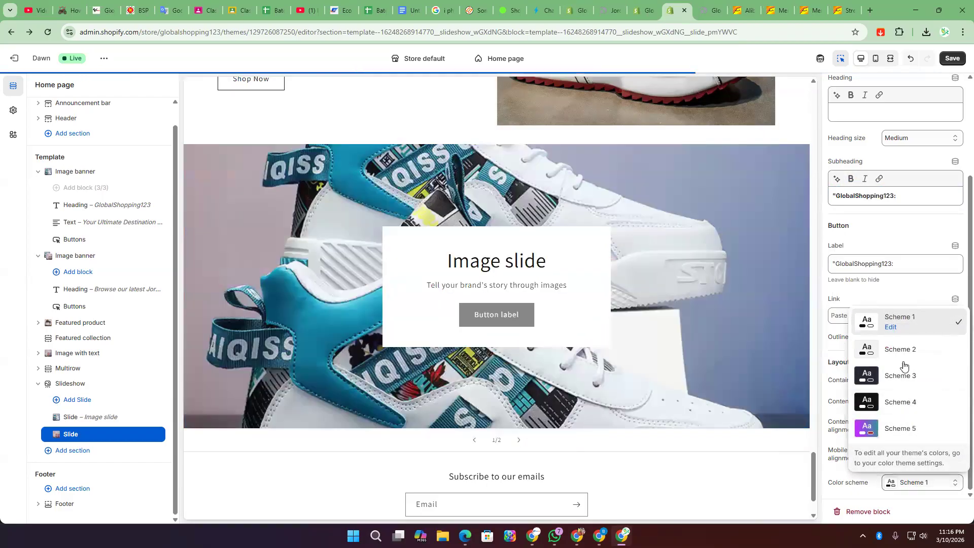
pyautogui.click(902, 352)
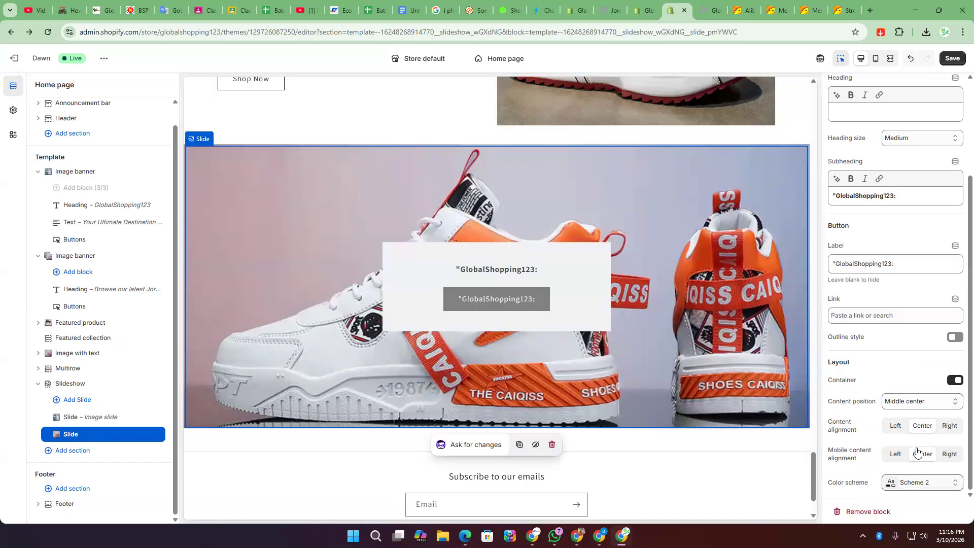
pyautogui.click(919, 483)
pyautogui.click(895, 379)
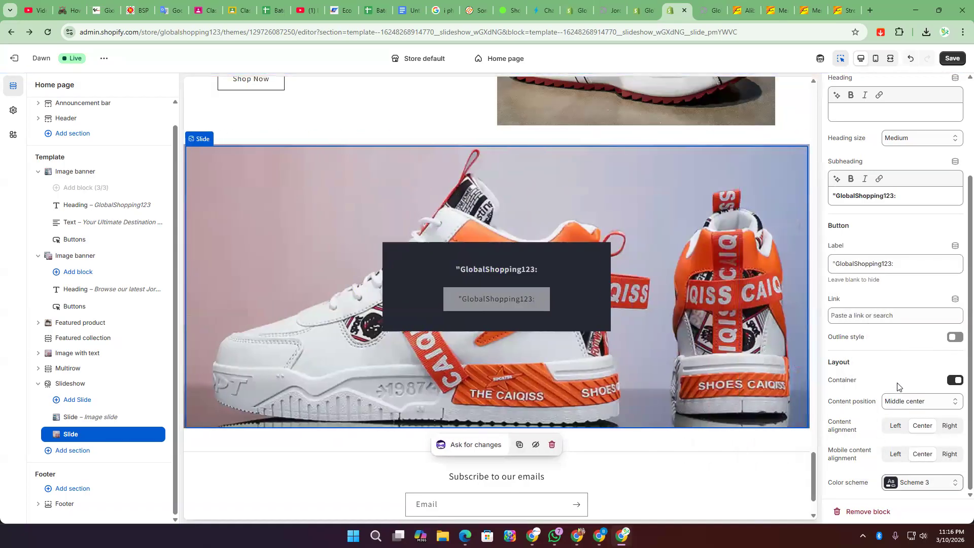
pyautogui.click(921, 482)
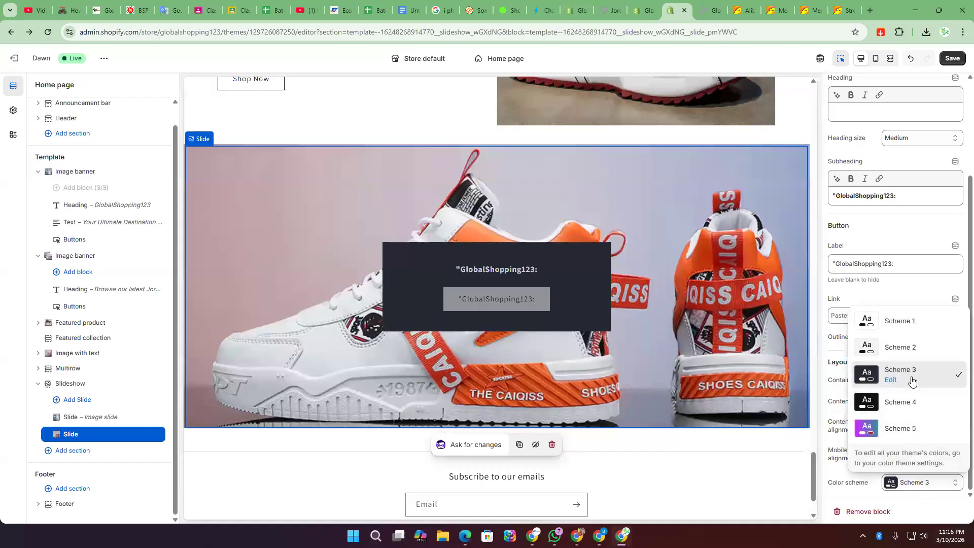
pyautogui.click(894, 319)
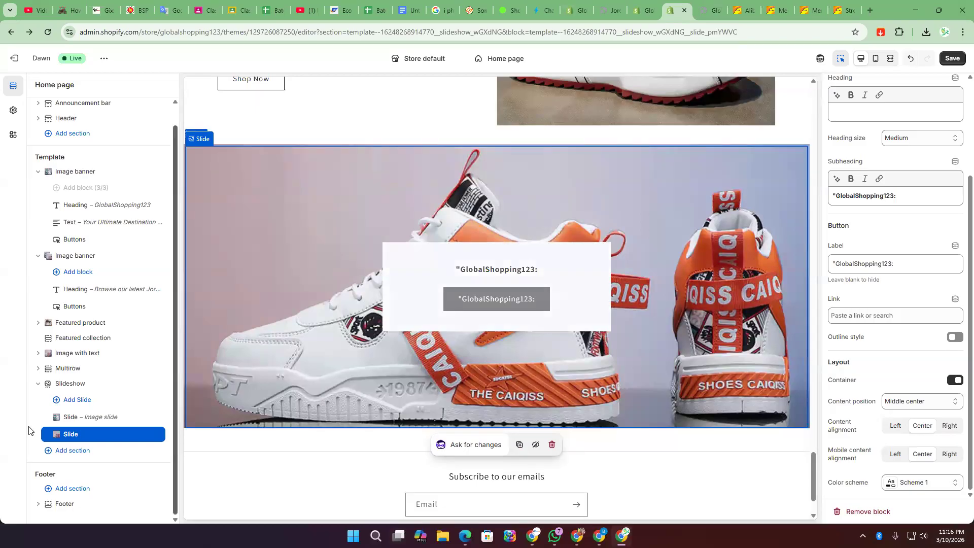
# - Move the Slideshow section to the start of the template, above the first image banner
pyautogui.moveTo(57, 432)
pyautogui.mouseDown()
pyautogui.moveTo(51, 167)
pyautogui.moveTo(39, 495)
pyautogui.moveTo(47, 436)
pyautogui.mouseUp()
pyautogui.moveTo(47, 384)
pyautogui.mouseDown()
pyautogui.moveTo(46, 401)
pyautogui.moveTo(49, 382)
pyautogui.mouseUp()
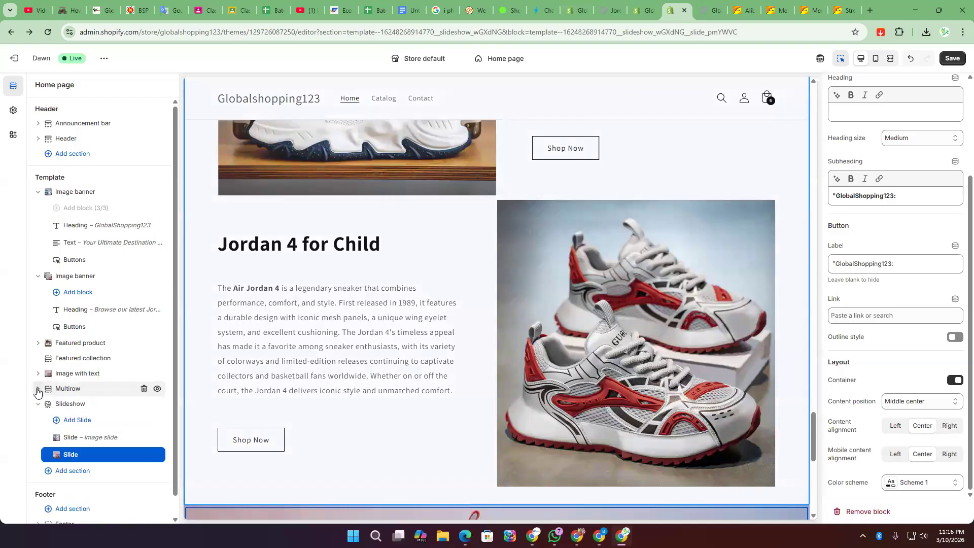
pyautogui.moveTo(48, 403); pyautogui.dragTo(49, 191)
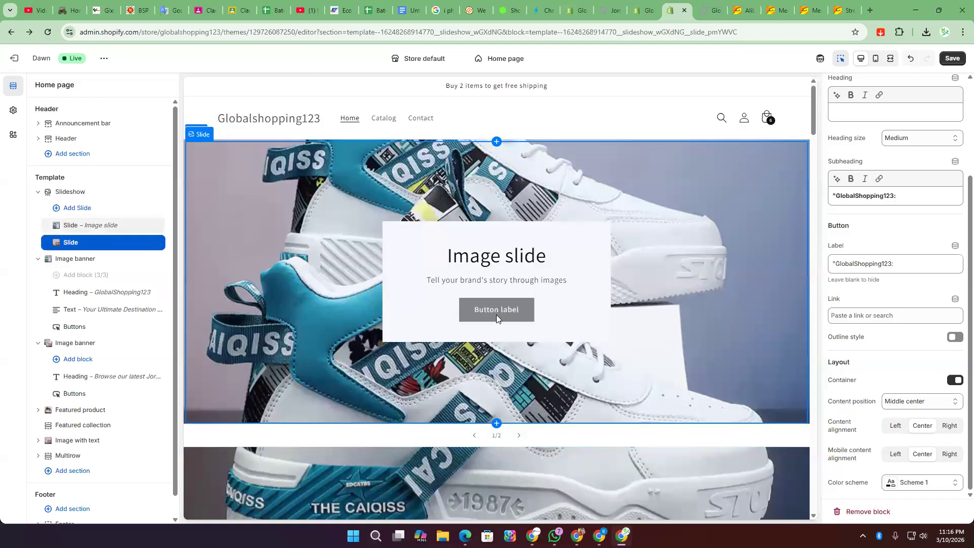
# - Link the second slide's button to All products and set its label to Shop Now
pyautogui.click(892, 315)
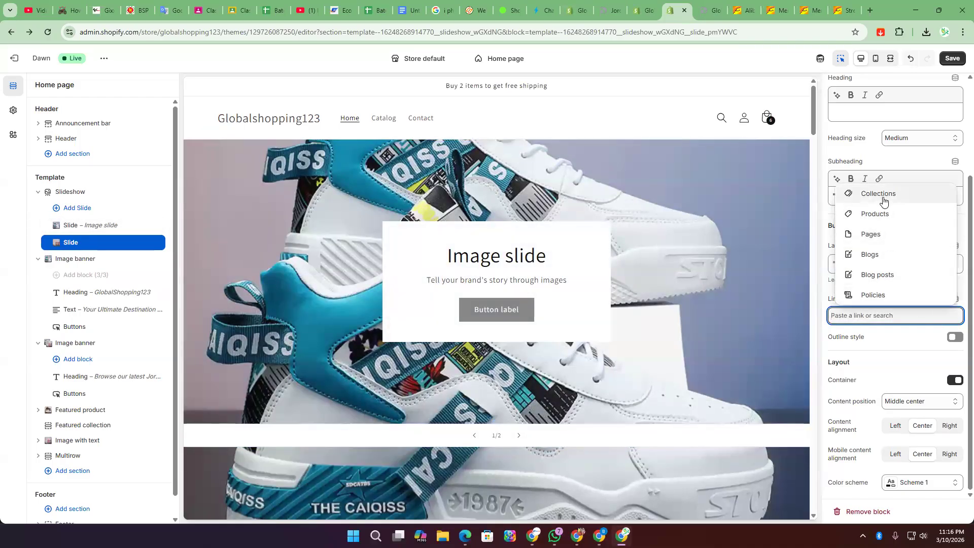
pyautogui.click(875, 214)
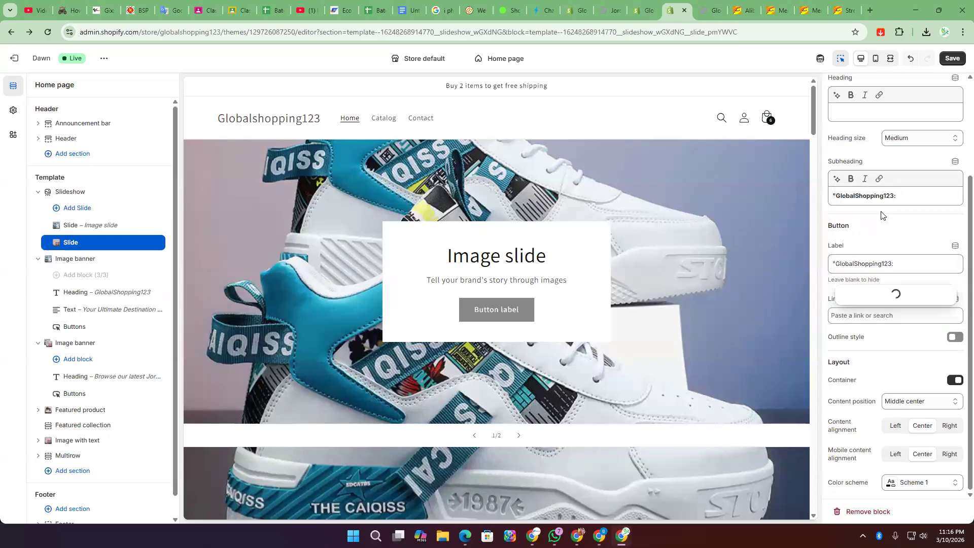
pyautogui.click(870, 132)
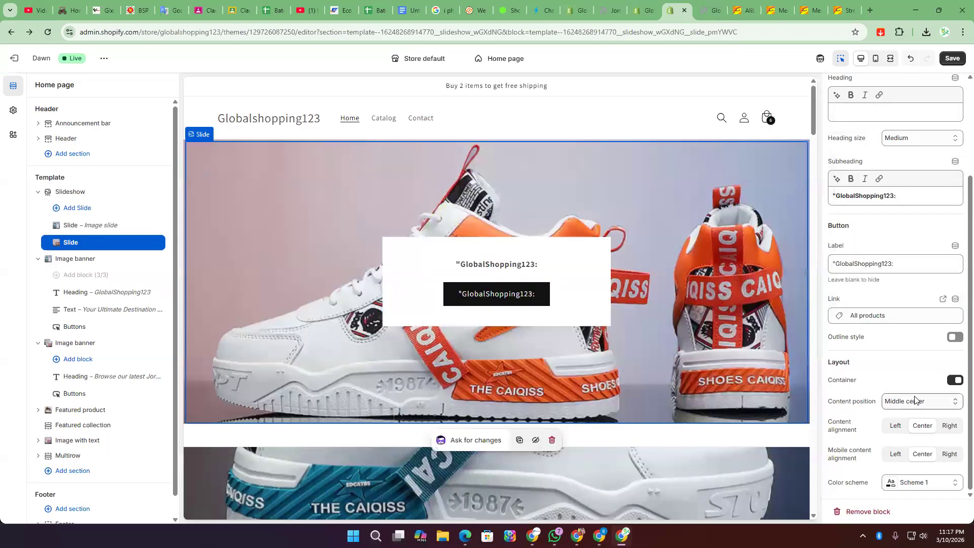
pyautogui.doubleClick(877, 267)
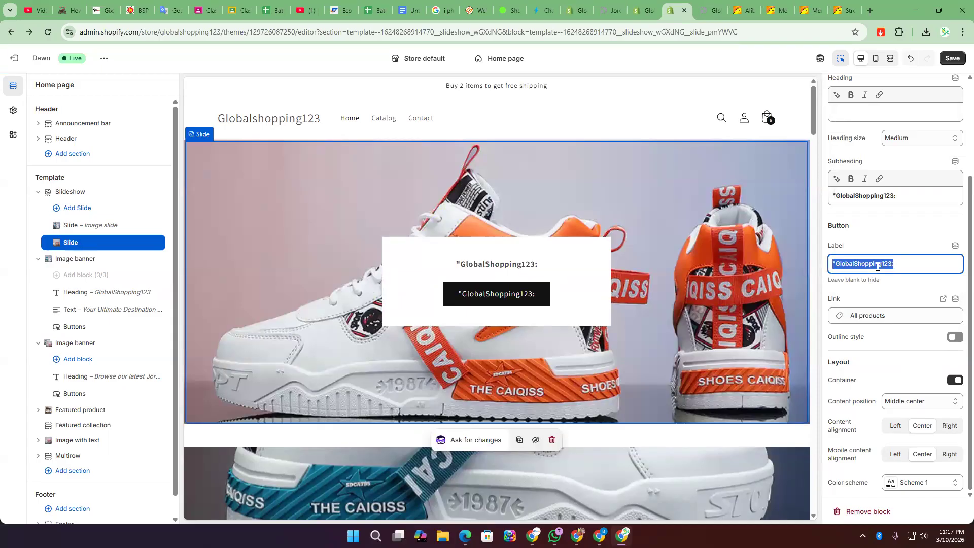
pyautogui.write('Shop Now')
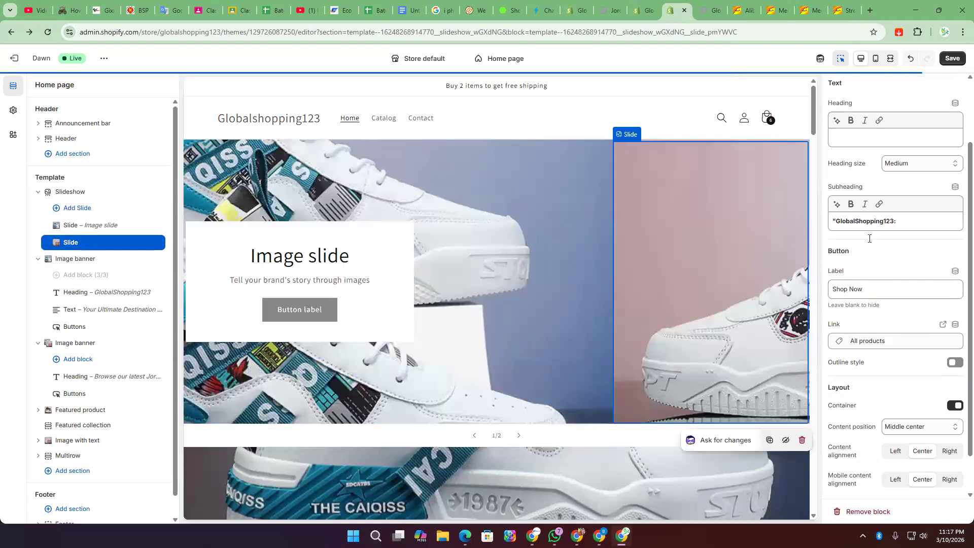
# - Replace the second slide's subheading with the bold text "Your Favourite Jordan 4 Shoes"
pyautogui.scroll(3, 893, 243)
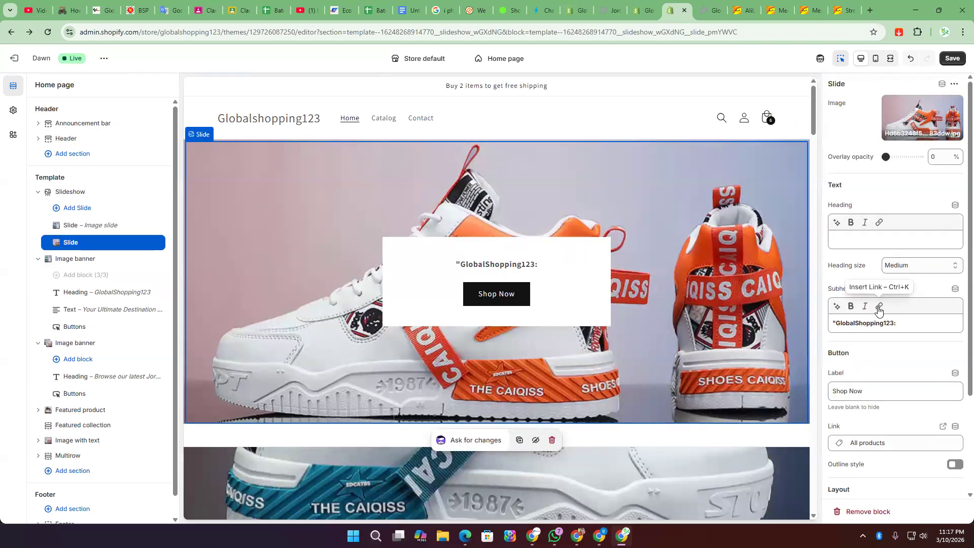
pyautogui.tripleClick(902, 324)
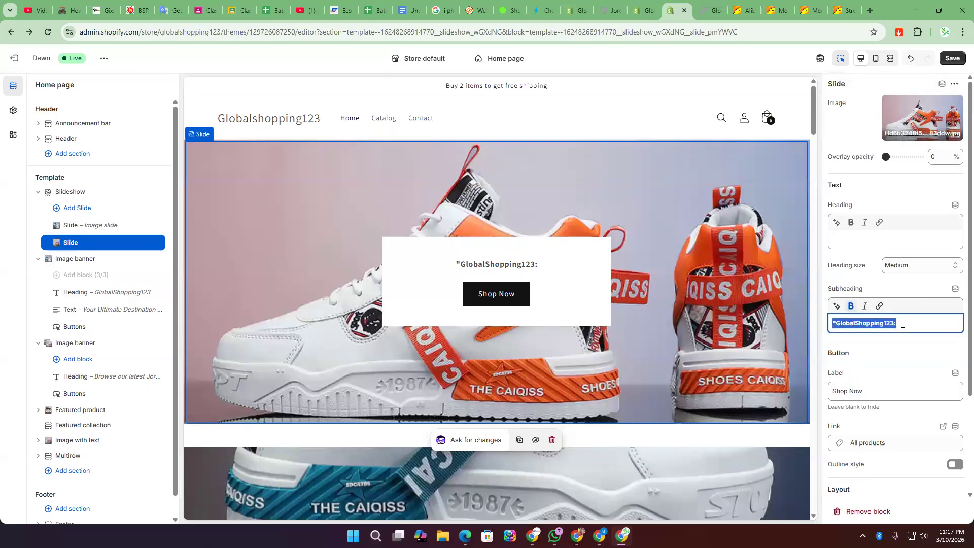
pyautogui.write('Your Best')
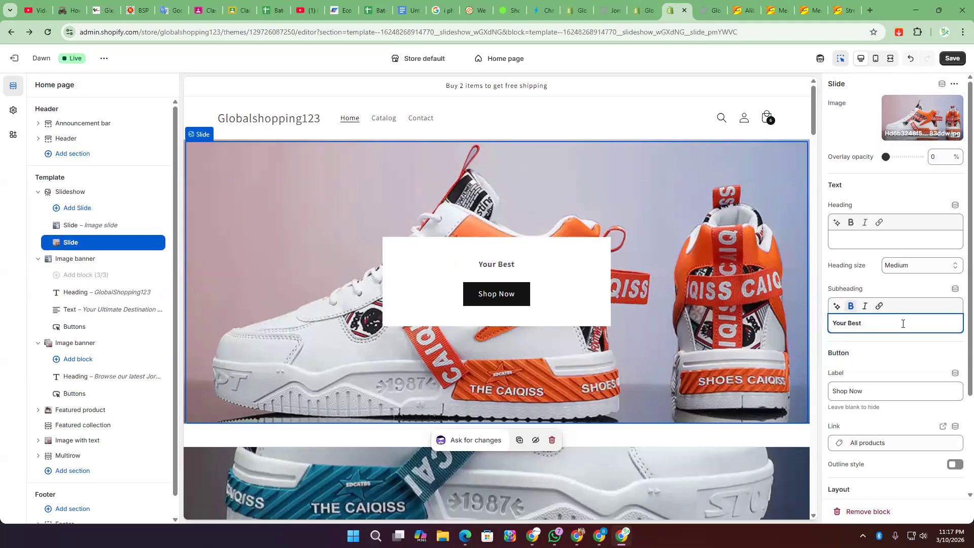
pyautogui.press('BackSpace')
pyautogui.press('BackSpace')
pyautogui.press('BackSpace')
pyautogui.press('BackSpace')
pyautogui.write('Favourite Jordan')
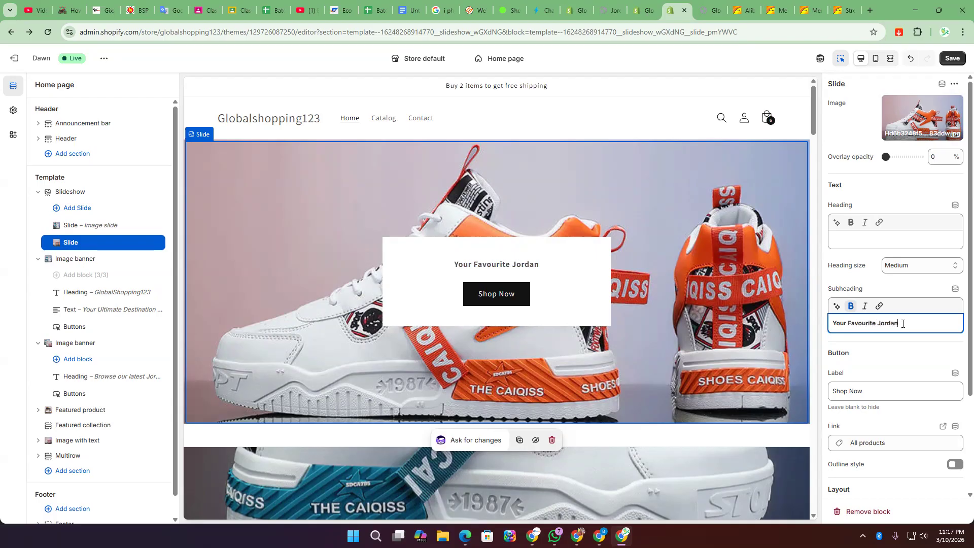
pyautogui.write(' 4 Shoes')
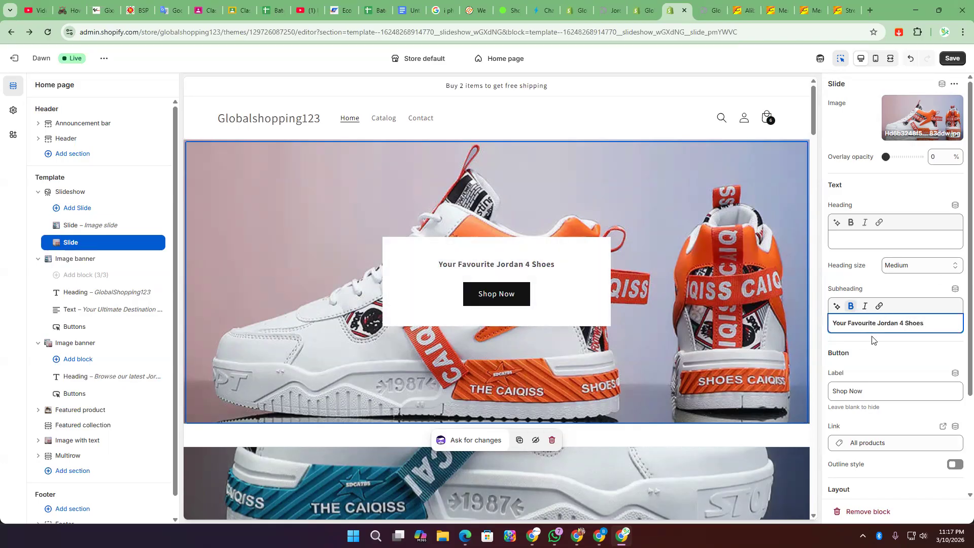
pyautogui.tripleClick(852, 315)
pyautogui.click(850, 308)
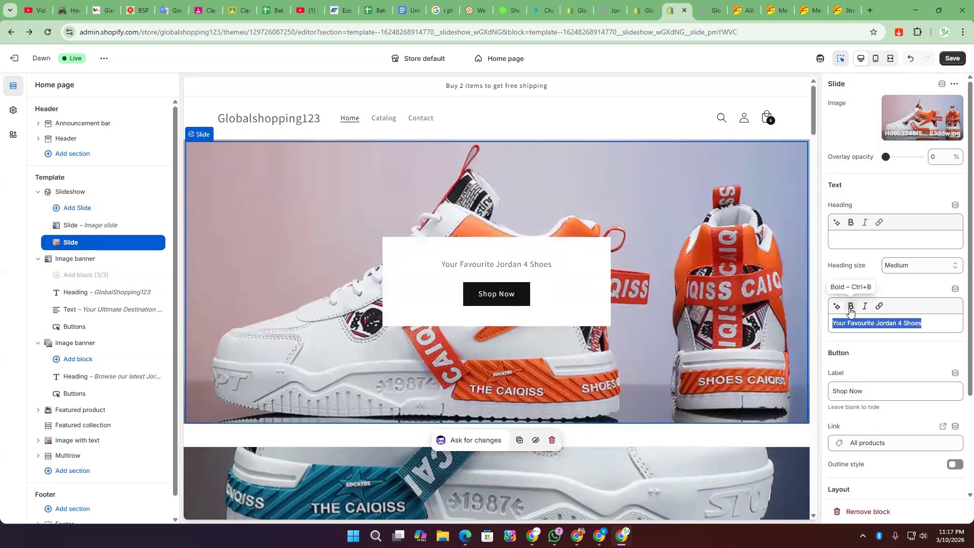
pyautogui.click(850, 307)
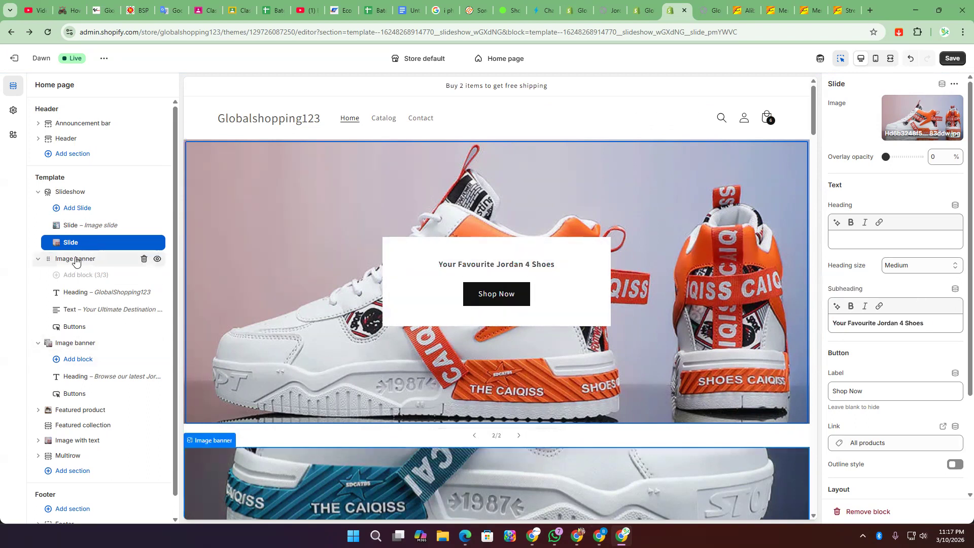
# - Replace the first slide's heading with "Your Favourite Jorda Retro 4" and make it bold
pyautogui.click(70, 230)
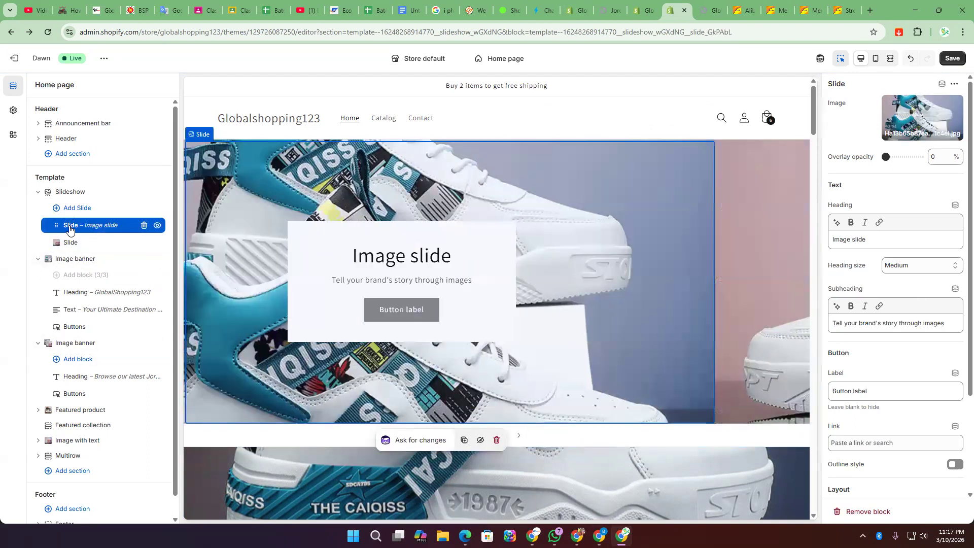
pyautogui.tripleClick(874, 234)
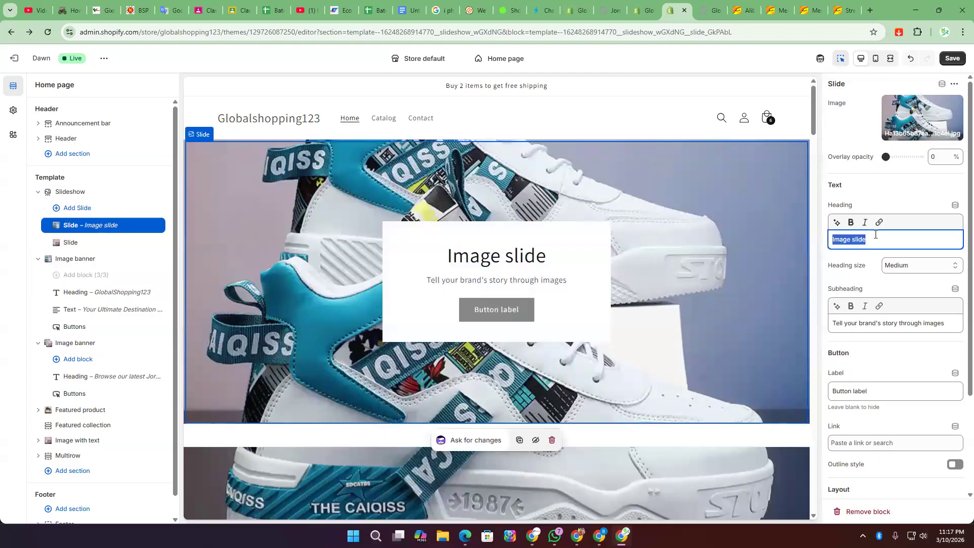
pyautogui.write('Your Fa')
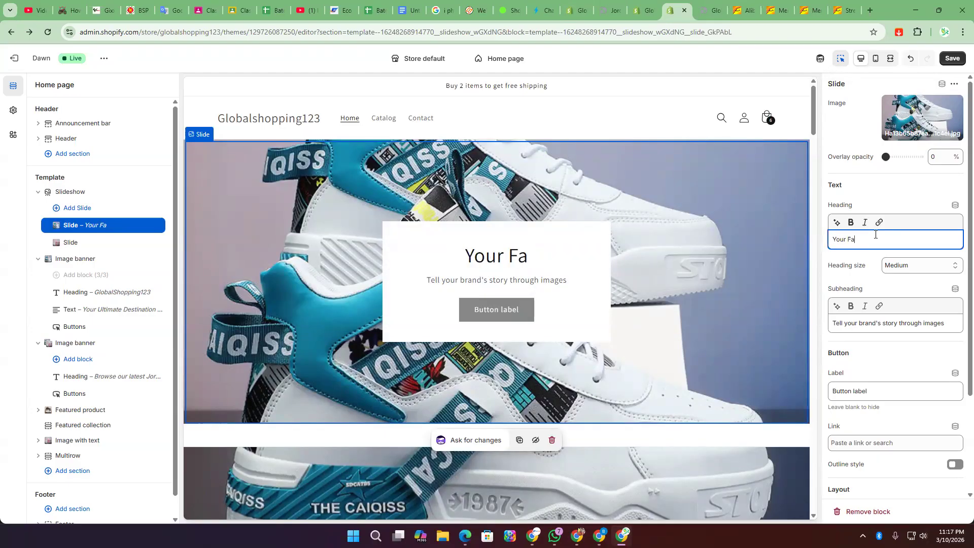
pyautogui.write('vourit')
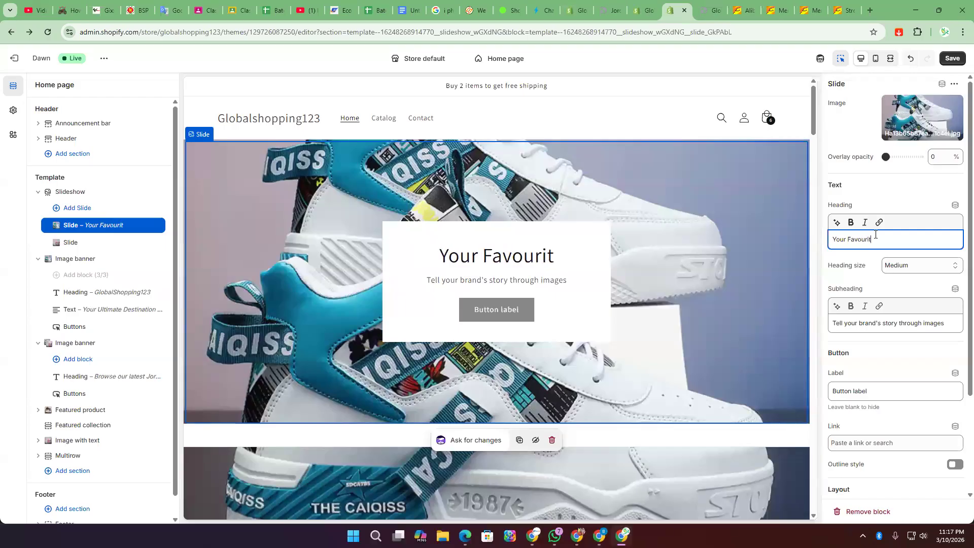
pyautogui.write('e Jor')
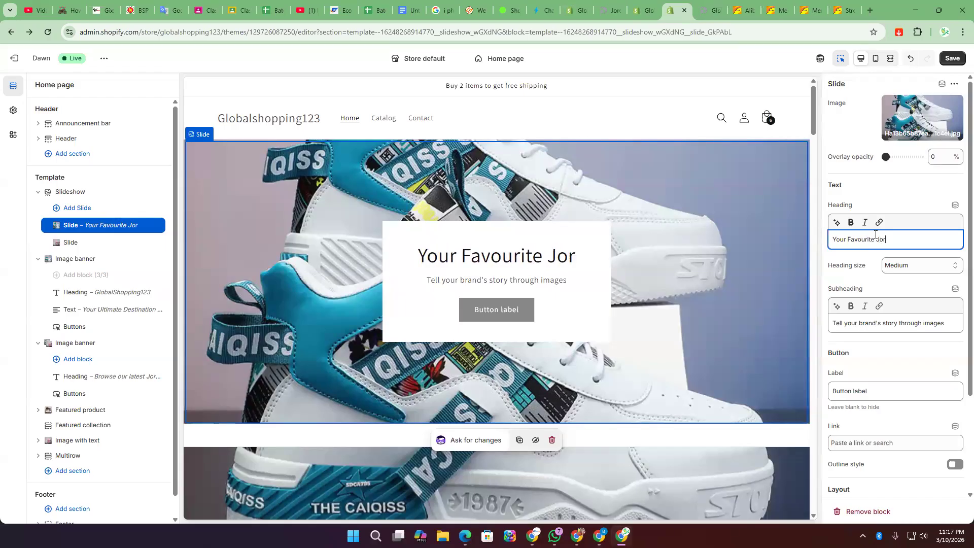
pyautogui.write('da Retro')
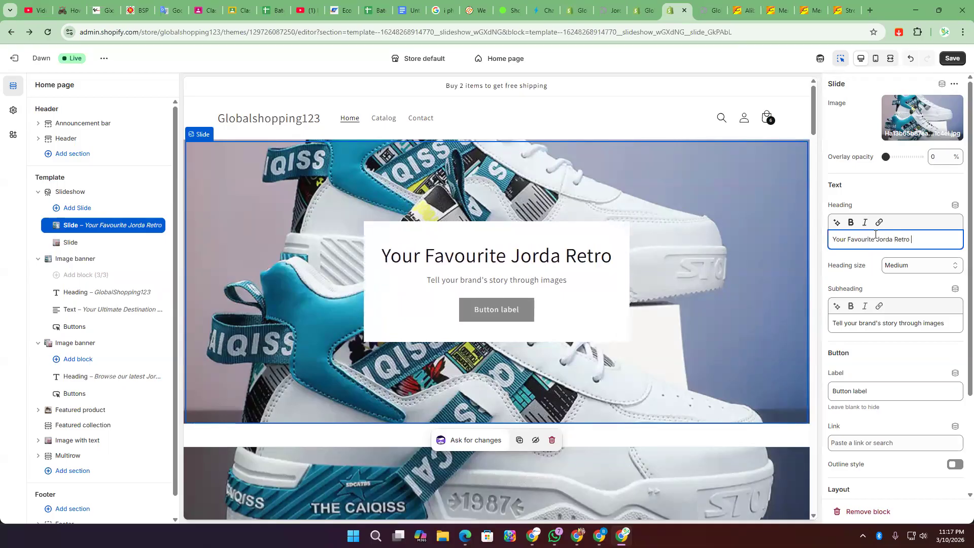
pyautogui.write(' 4')
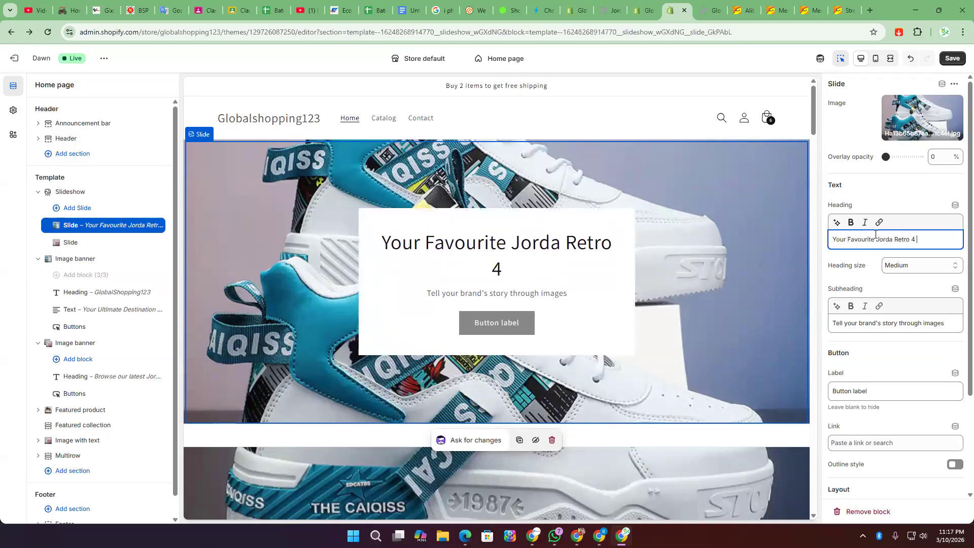
pyautogui.write(' S')
pyautogui.press('BackSpace')
pyautogui.tripleClick(853, 233)
pyautogui.click(851, 223)
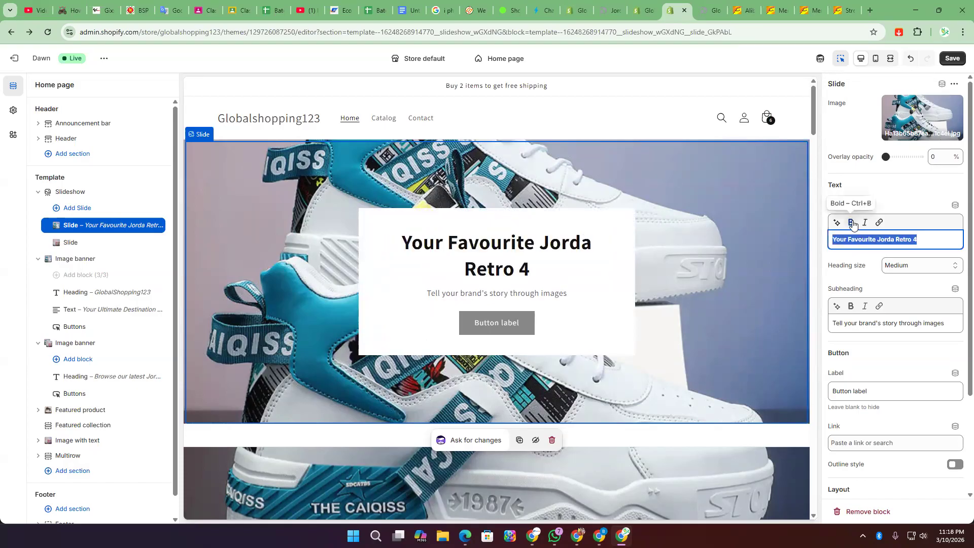
# - Leave the first slide's heading without a link and set its heading size to Small
pyautogui.click(880, 223)
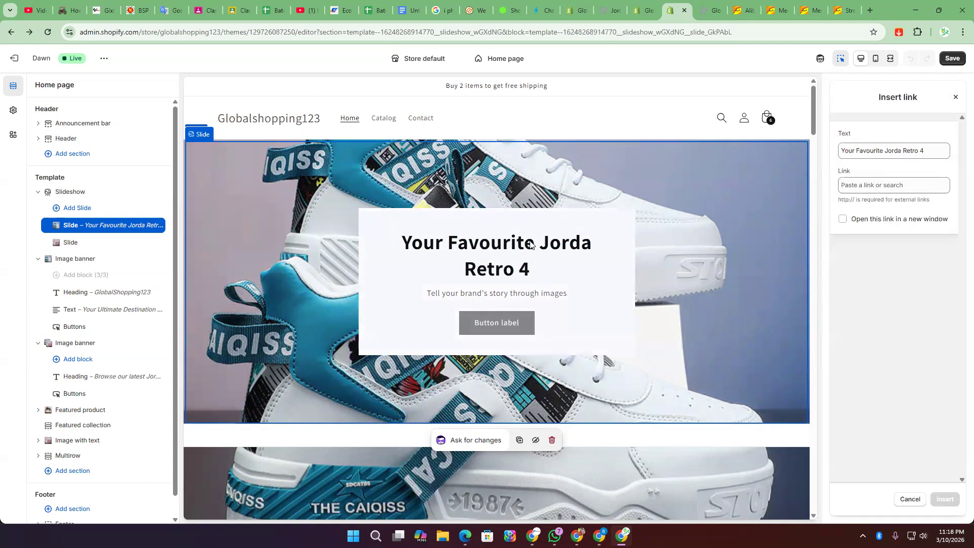
pyautogui.click(956, 98)
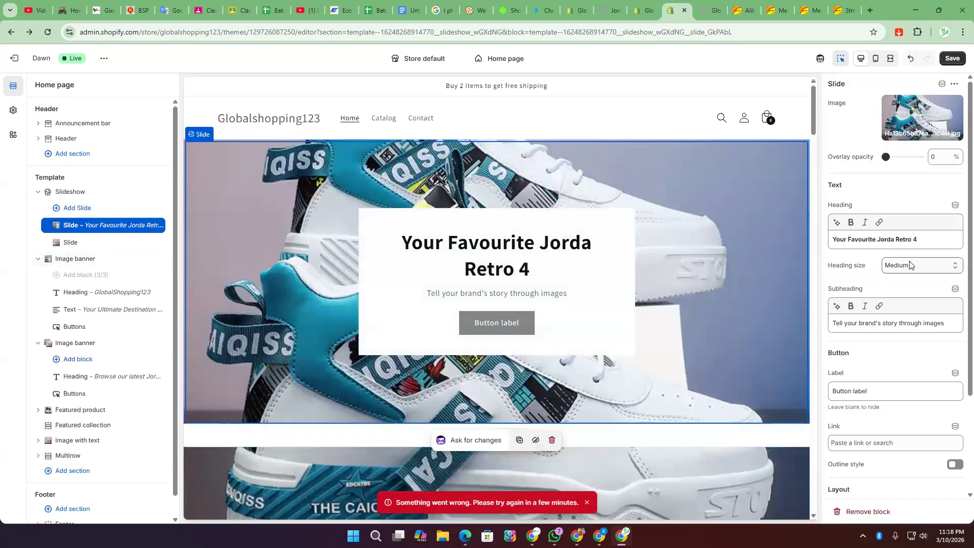
pyautogui.click(909, 266)
pyautogui.click(903, 281)
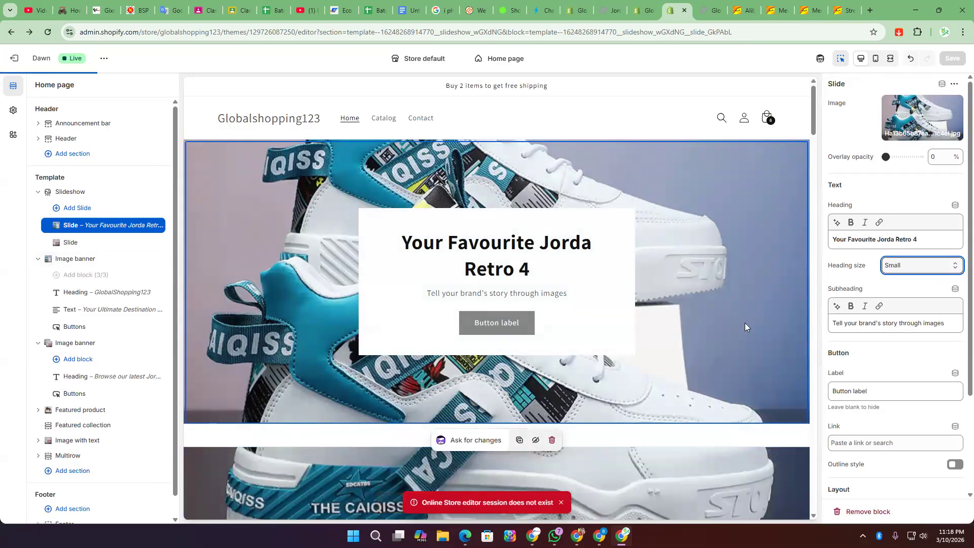
# - Set the first slide's heading size to Medium and retry loading the page preview
pyautogui.click(908, 265)
pyautogui.click(902, 291)
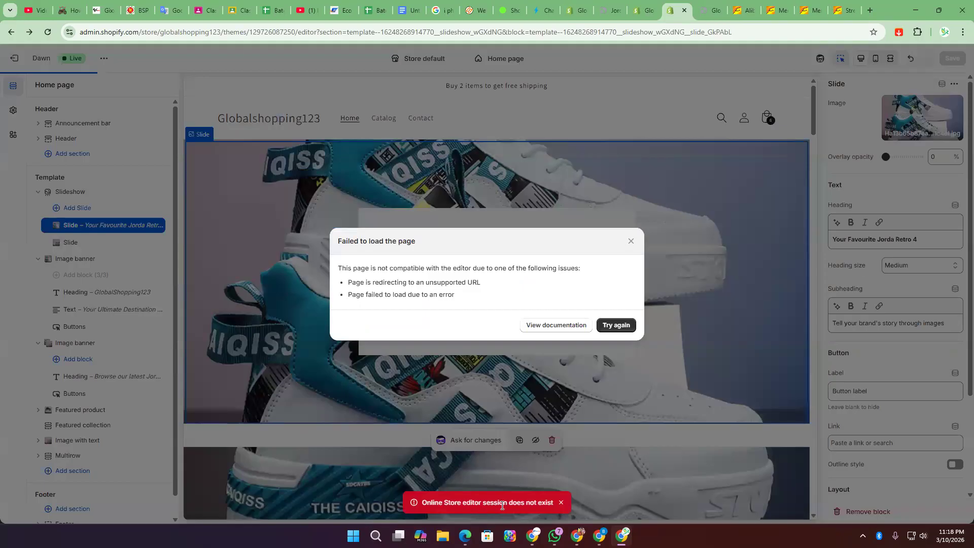
pyautogui.click(622, 327)
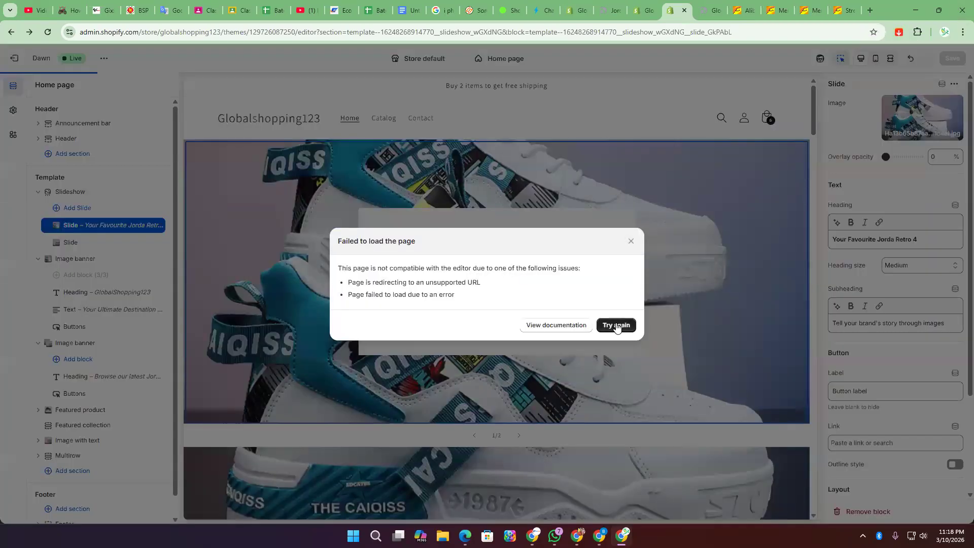
pyautogui.click(617, 325)
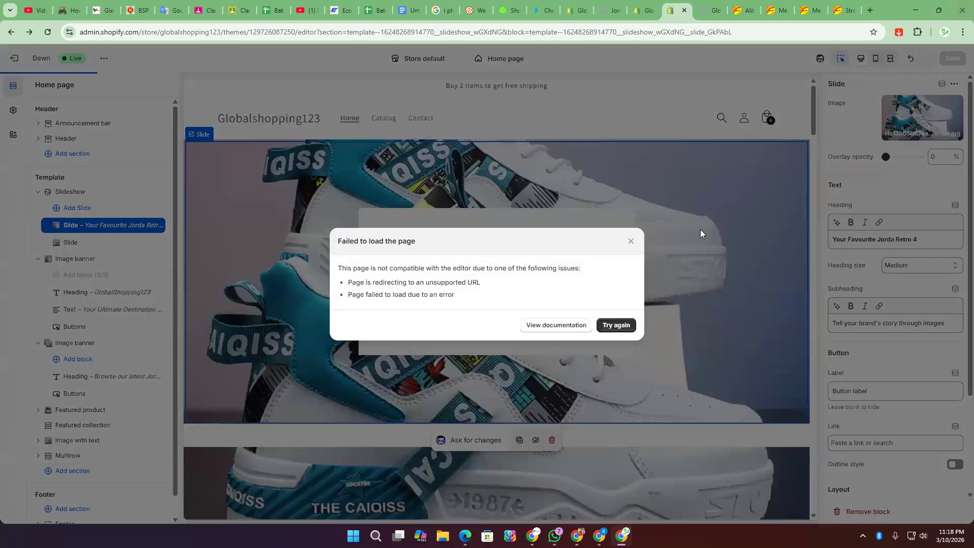
pyautogui.click(614, 325)
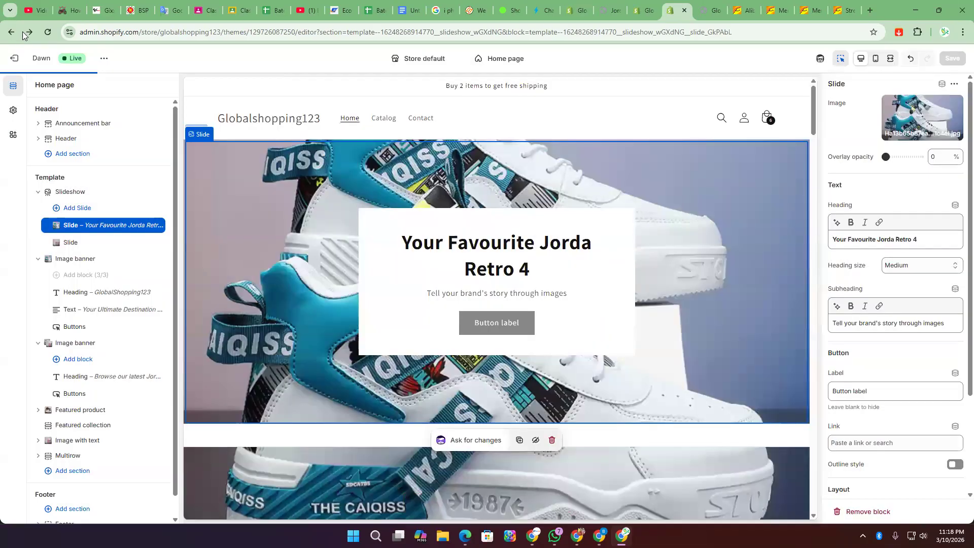
# - Reload the theme editor without restoring the last session and review the home page sections
pyautogui.click(48, 32)
pyautogui.click(530, 97)
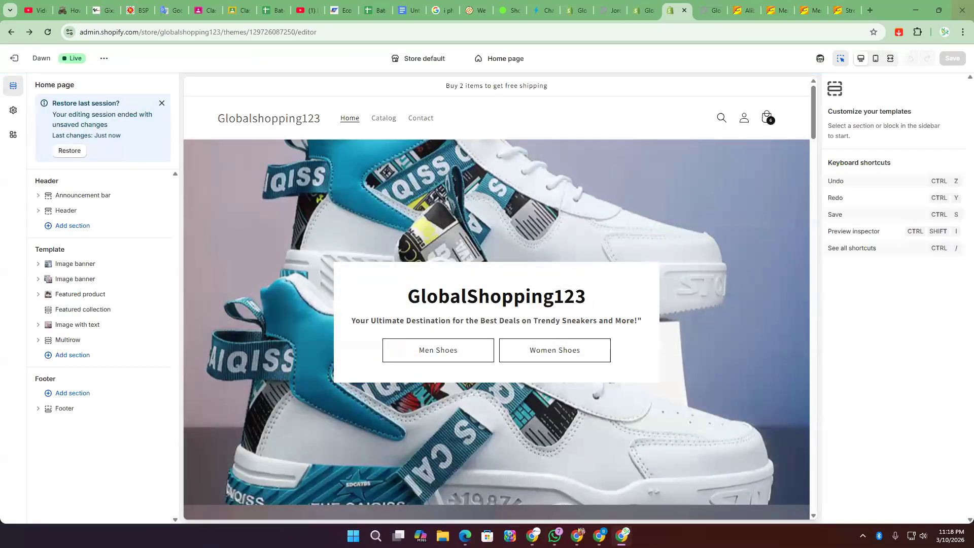
pyautogui.scroll(-17, 752, 282)
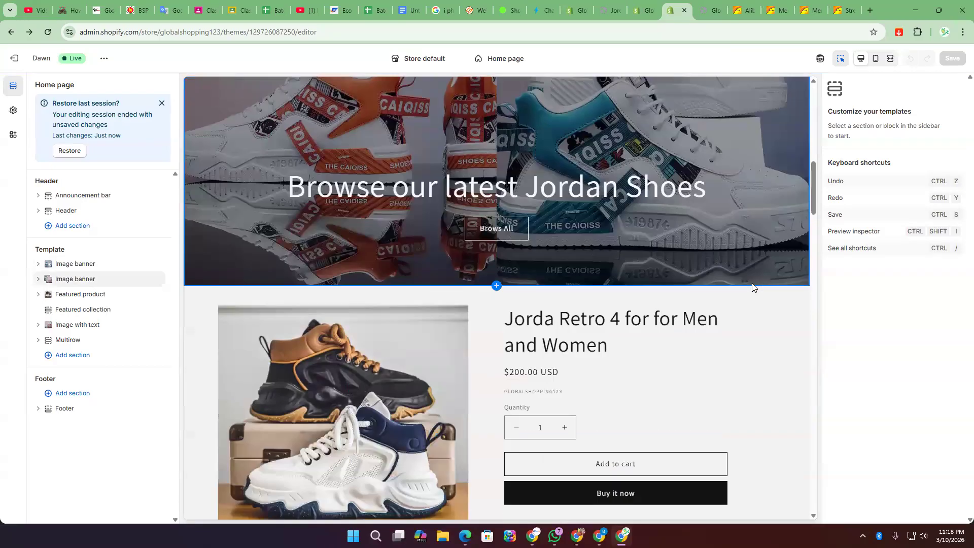
pyautogui.scroll(17, 446, 309)
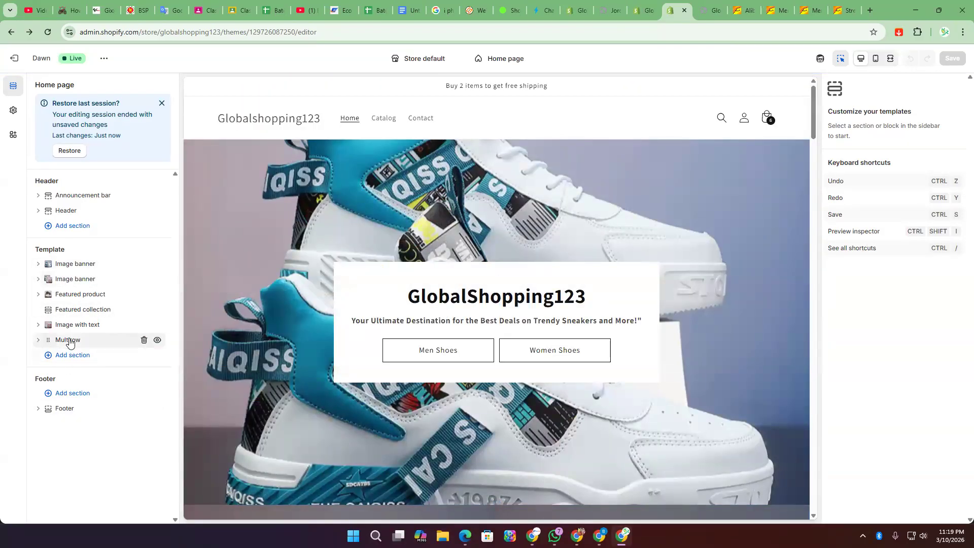
# - Add a new Slideshow section to the home page template and move it above the first image banner
pyautogui.click(71, 354)
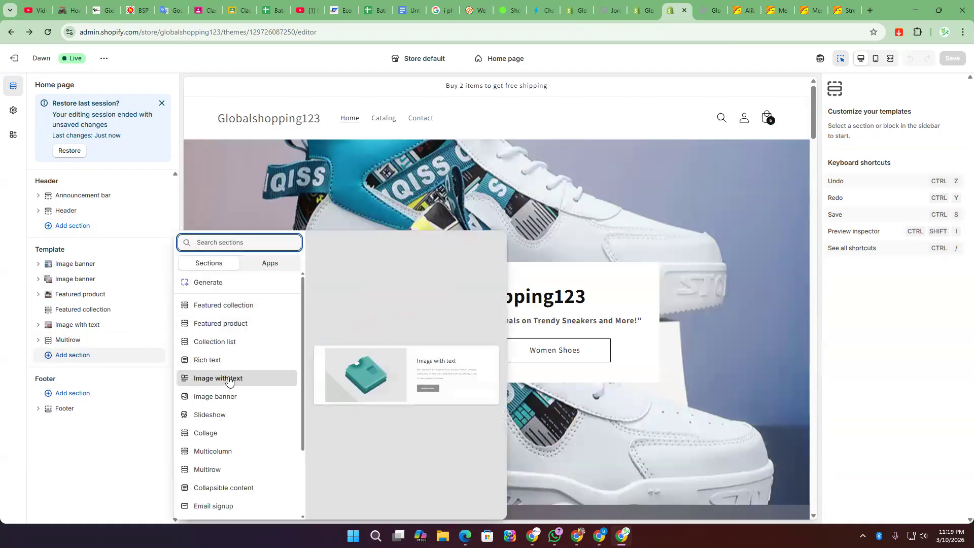
pyautogui.click(222, 414)
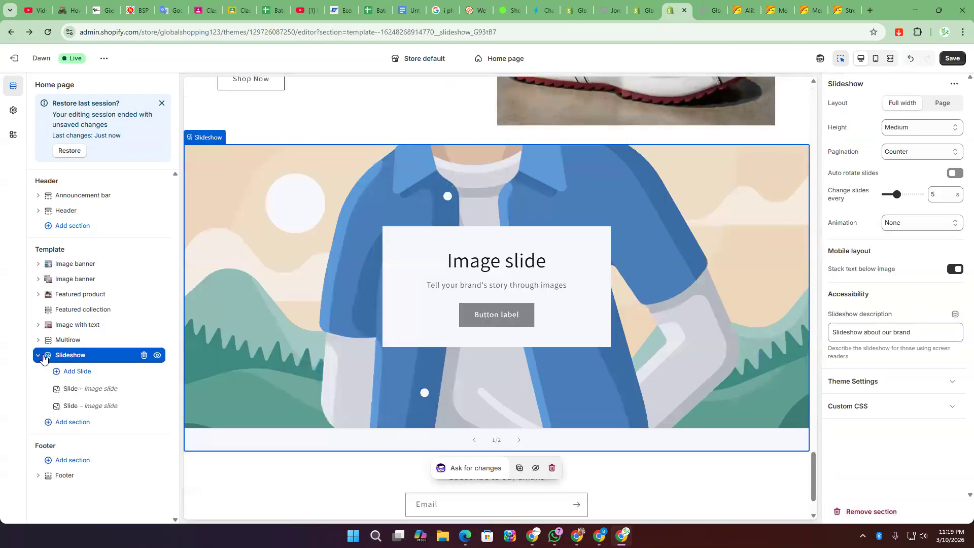
pyautogui.moveTo(48, 355); pyautogui.dragTo(35, 268)
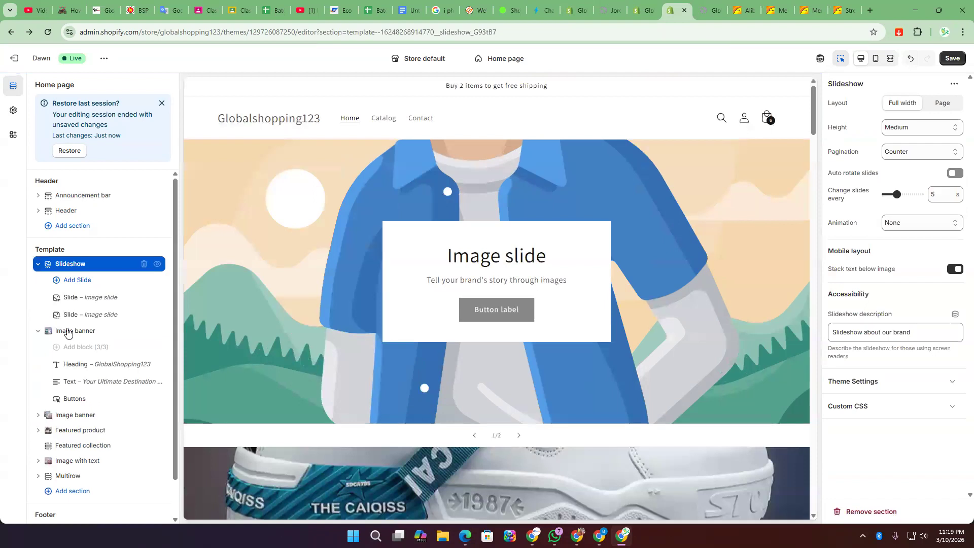
# - Assign the library's second teal-and-white sneaker image to the first slide
pyautogui.click(90, 298)
pyautogui.click(918, 113)
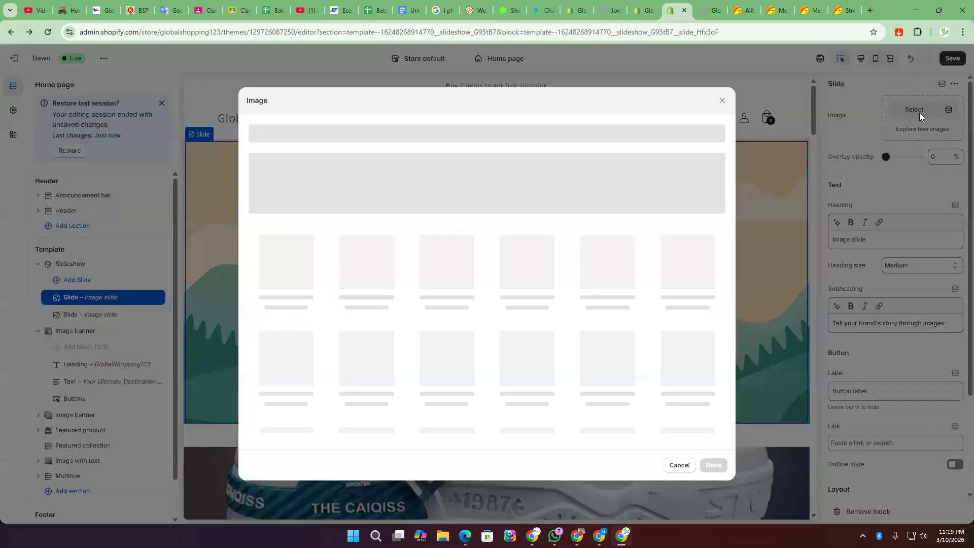
pyautogui.click(607, 283)
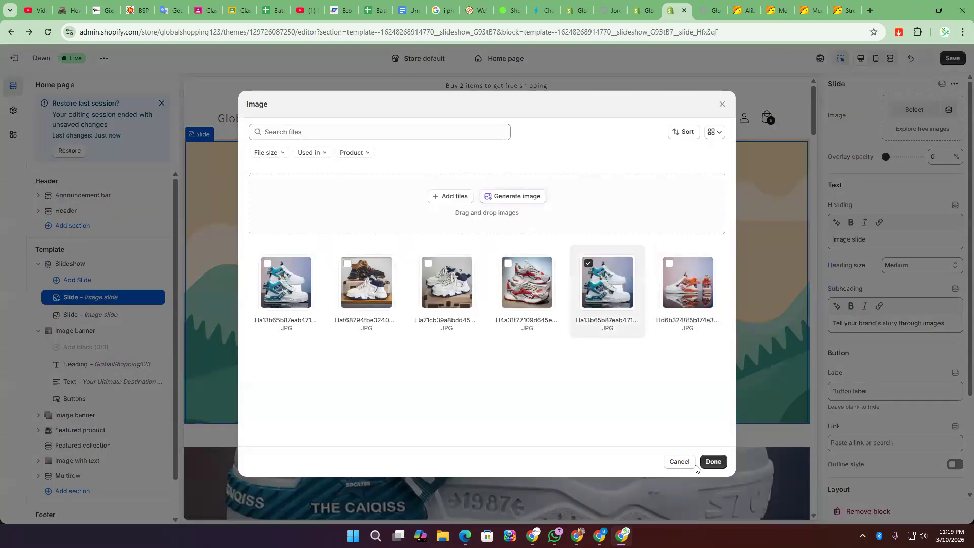
pyautogui.click(719, 466)
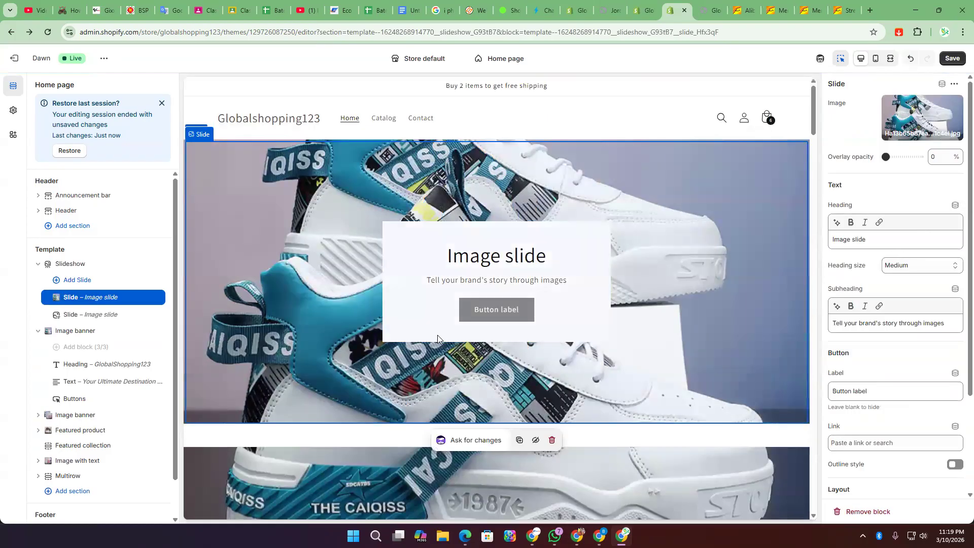
# - Insert a slide after the first one, give it the orange-and-white sneaker image, and save the home page
pyautogui.click(102, 313)
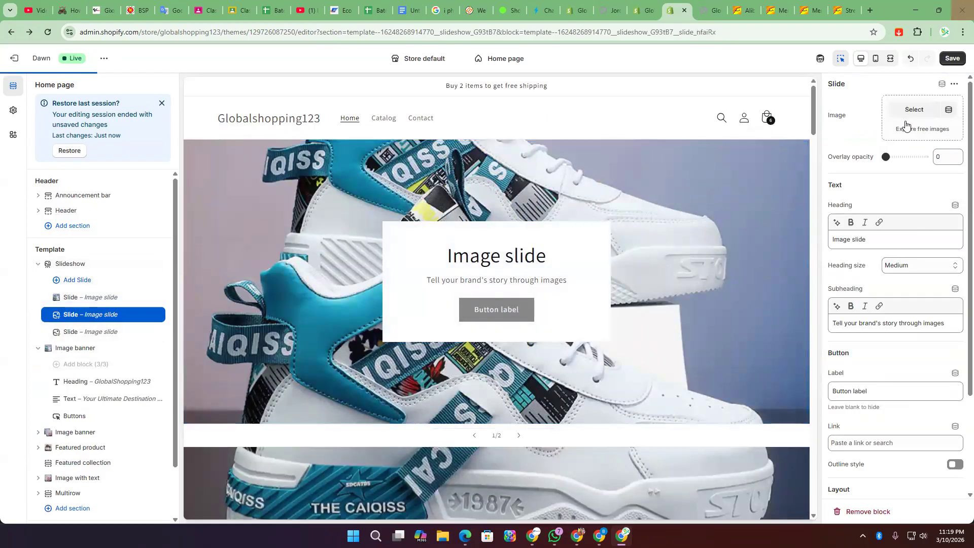
pyautogui.click(914, 109)
pyautogui.click(695, 286)
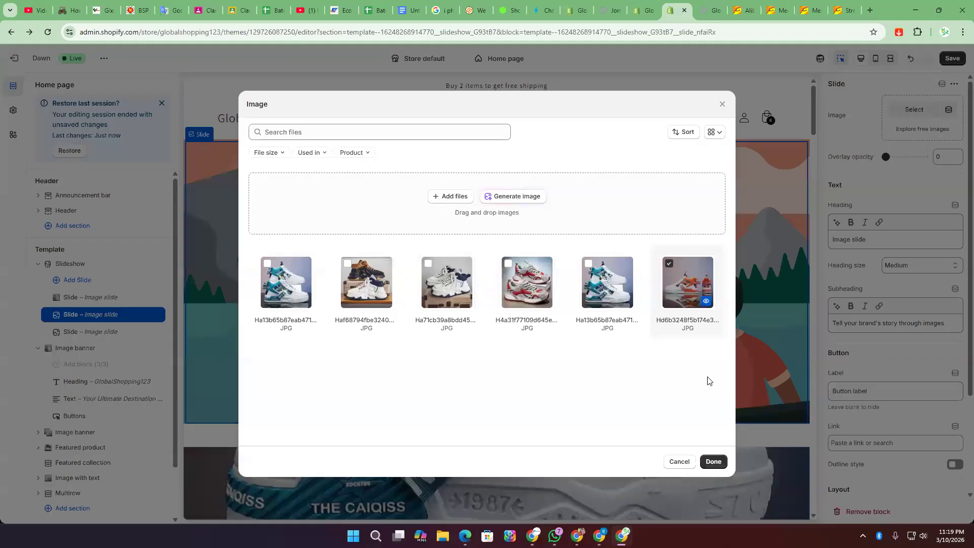
pyautogui.click(713, 461)
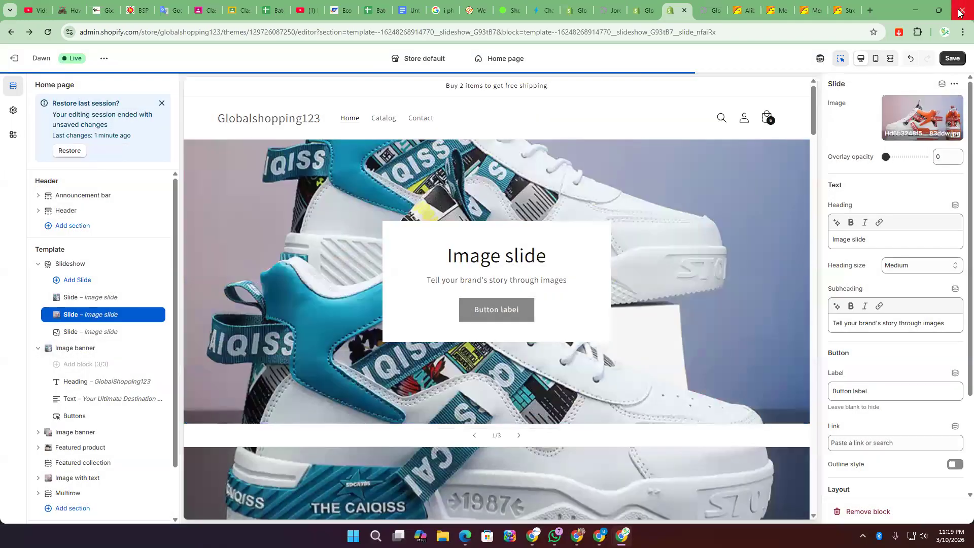
pyautogui.click(952, 57)
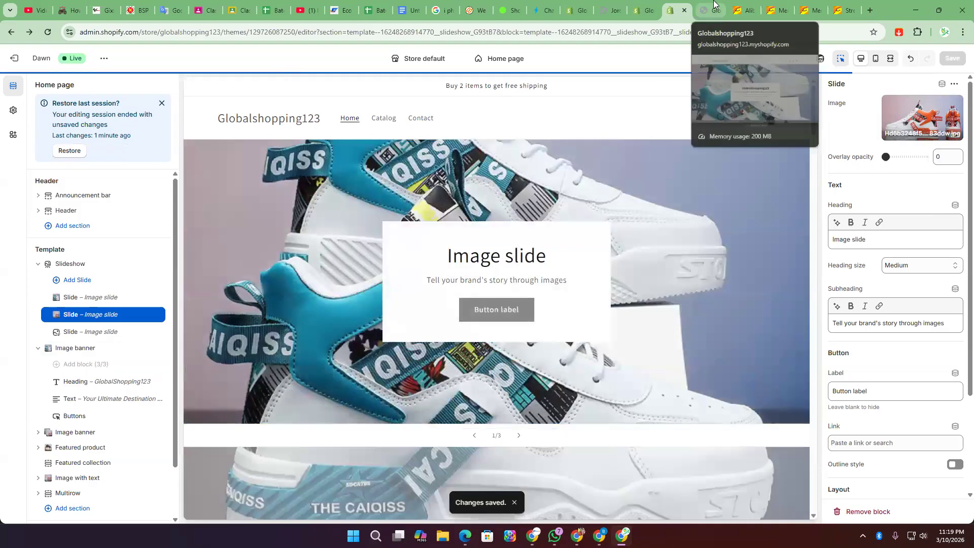
# - Refresh the live storefront and advance the slideshow to check its slides
pyautogui.click(713, 6)
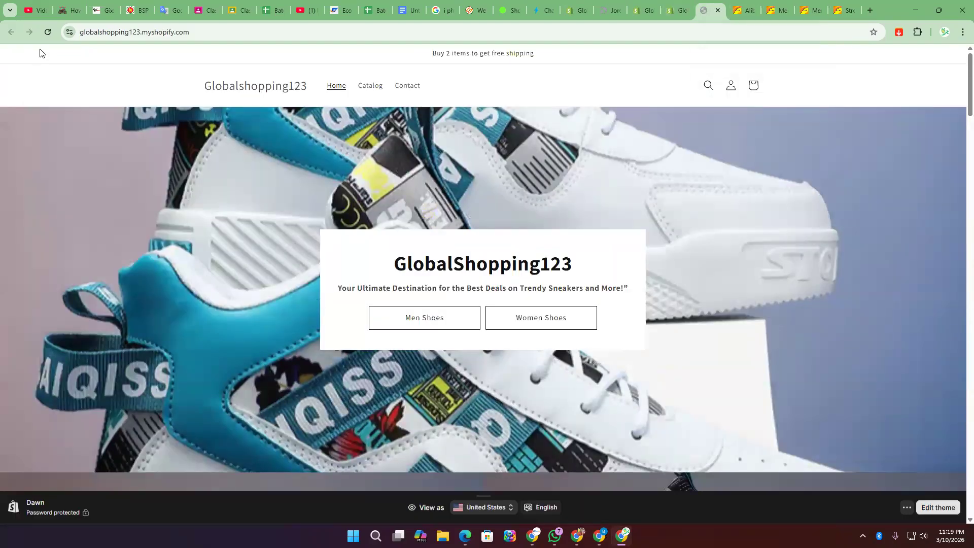
pyautogui.click(48, 32)
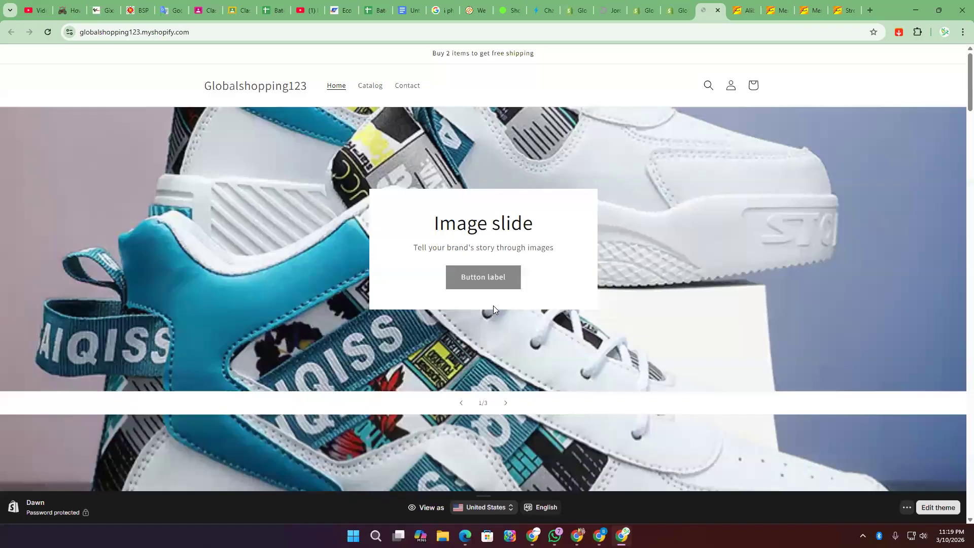
pyautogui.click(505, 403)
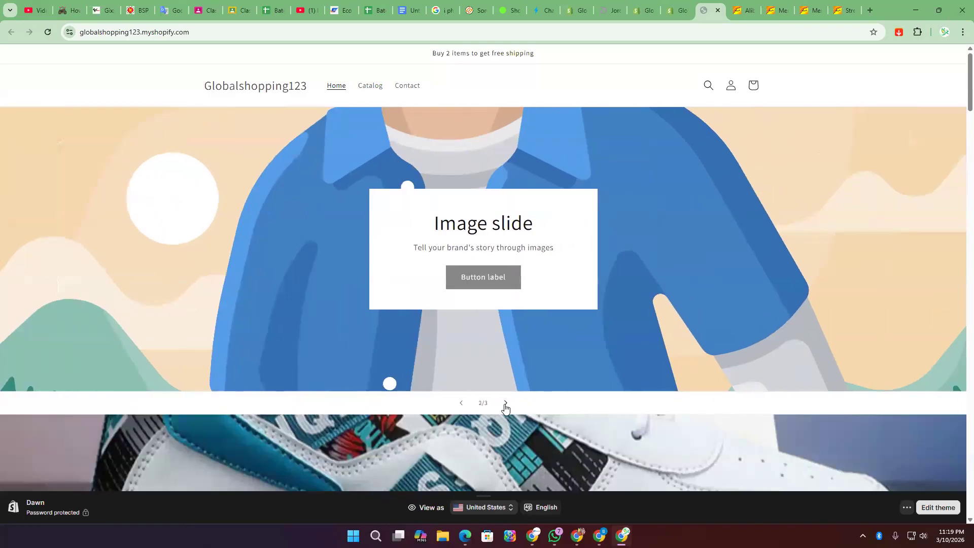
# - Return to the theme editor, delete the last slide, which has no image, and save the home page
pyautogui.click(681, 5)
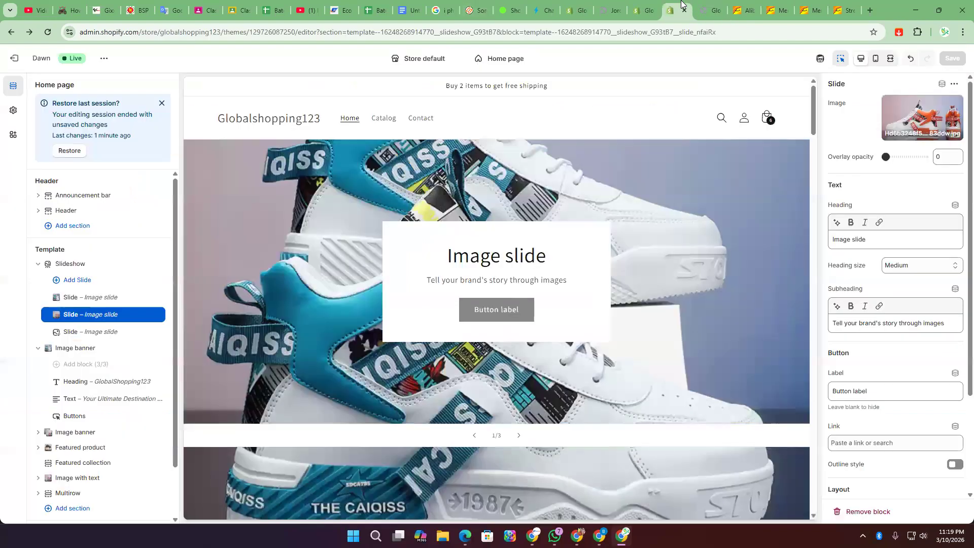
pyautogui.moveTo(63, 334)
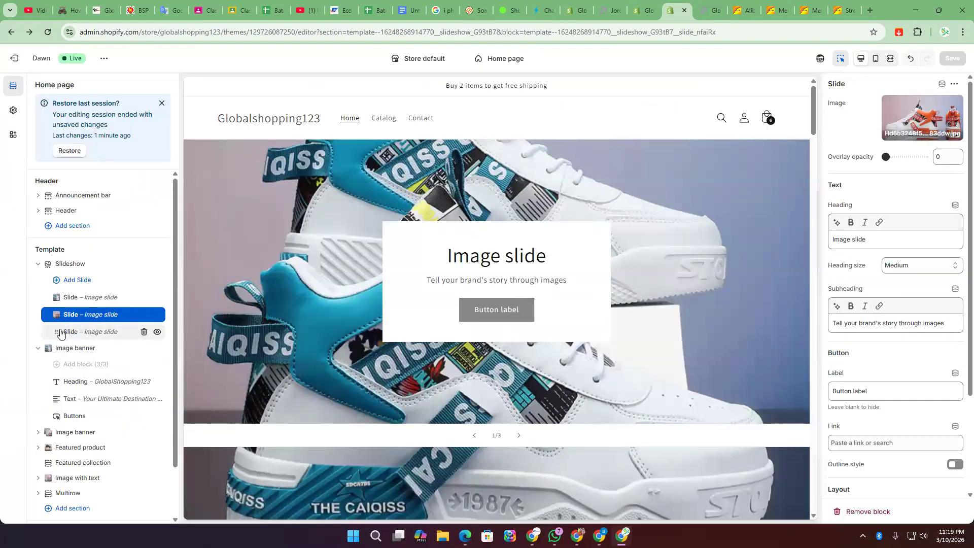
pyautogui.click(144, 333)
pyautogui.click(951, 57)
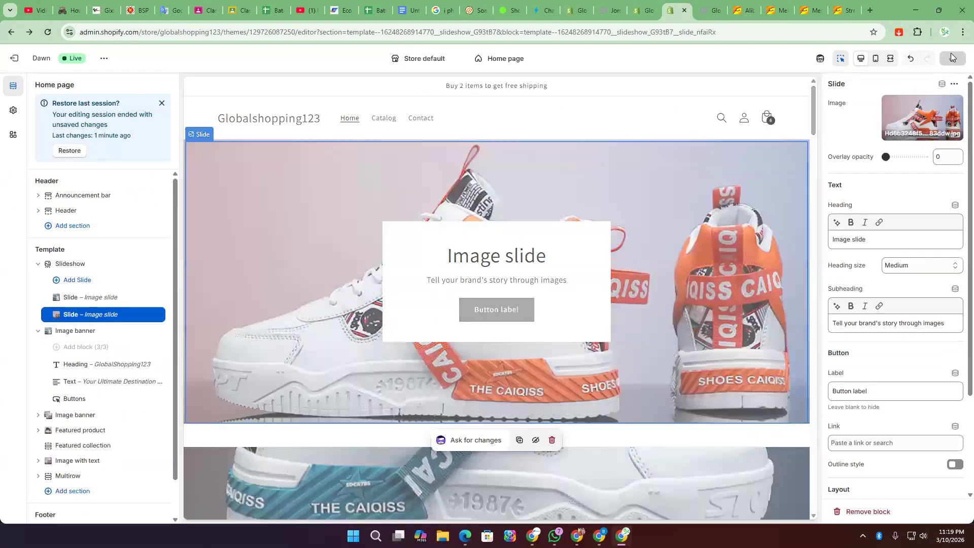
# - Examine the live storefront's slideshow, switching between its slides, and the banners and featured product beneath it
pyautogui.click(706, 4)
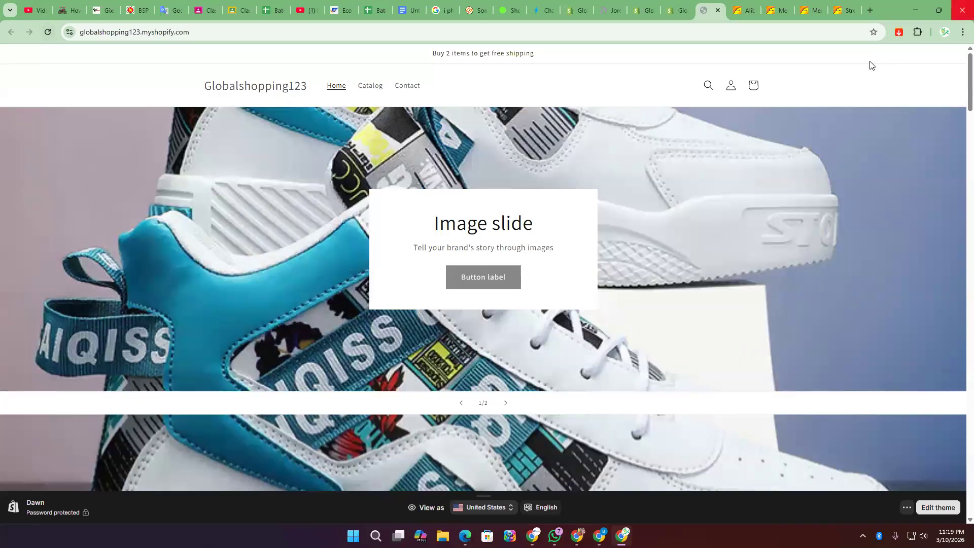
pyautogui.scroll(-4, 526, 296)
pyautogui.scroll(4, 538, 254)
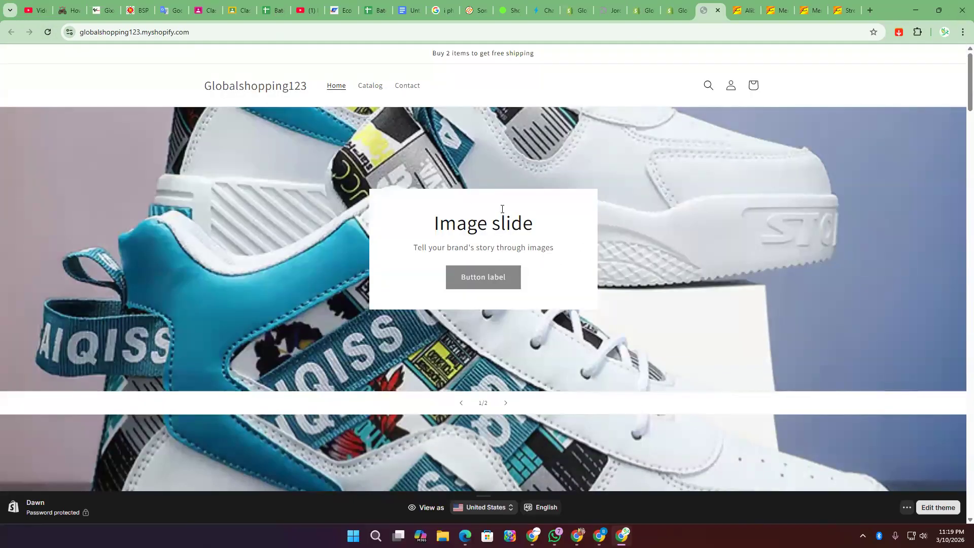
pyautogui.scroll(-4, 616, 250)
pyautogui.scroll(-4, 545, 228)
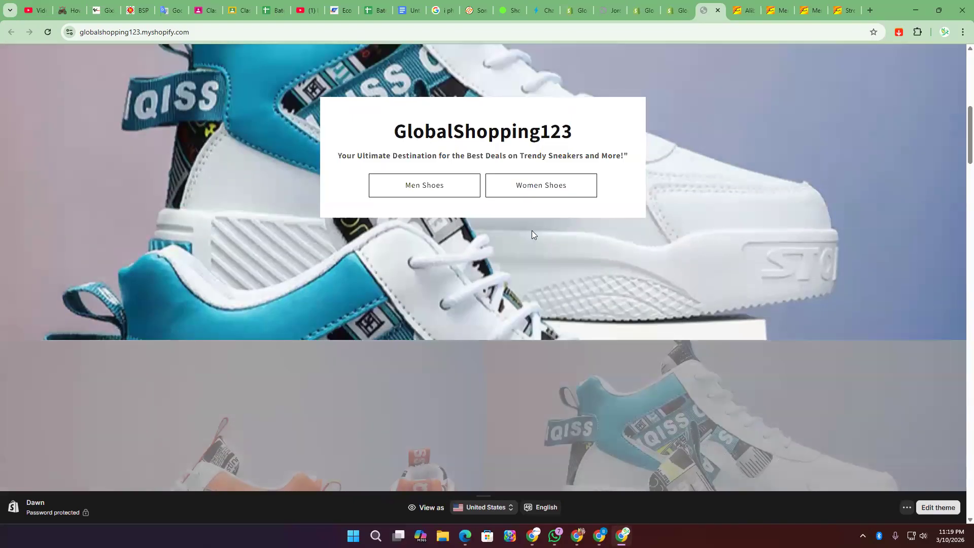
pyautogui.scroll(-8, 500, 266)
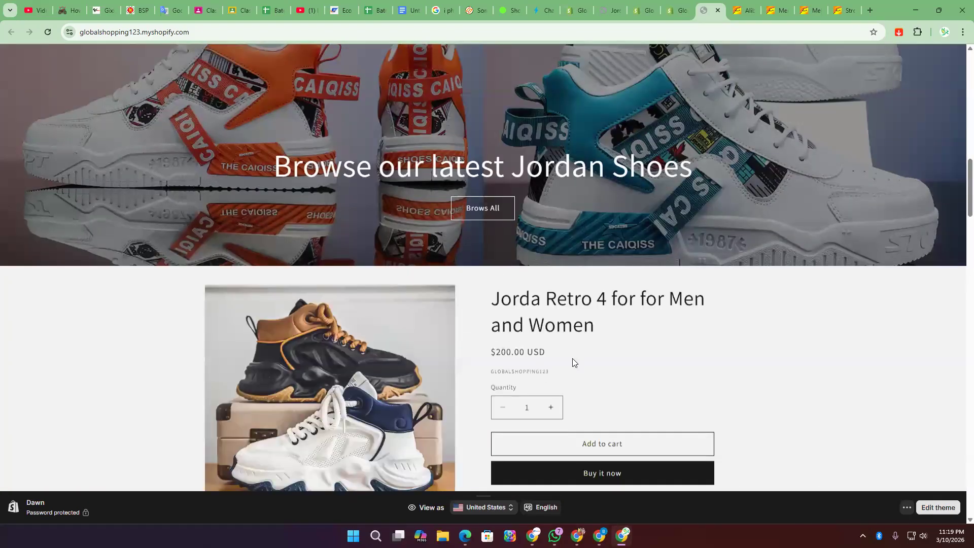
pyautogui.scroll(8, 568, 363)
pyautogui.scroll(6, 564, 364)
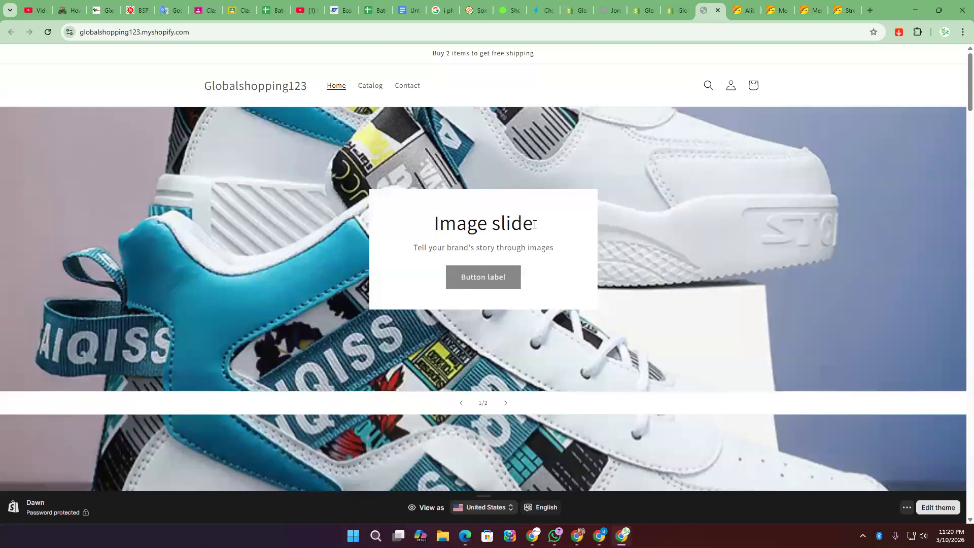
pyautogui.click(507, 405)
pyautogui.click(507, 405)
pyautogui.click(506, 405)
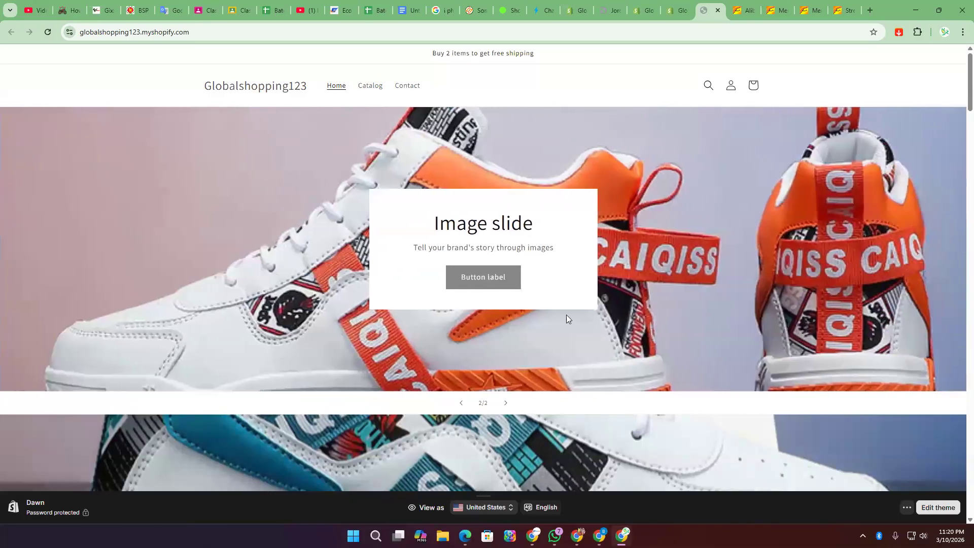
pyautogui.scroll(-7, 567, 319)
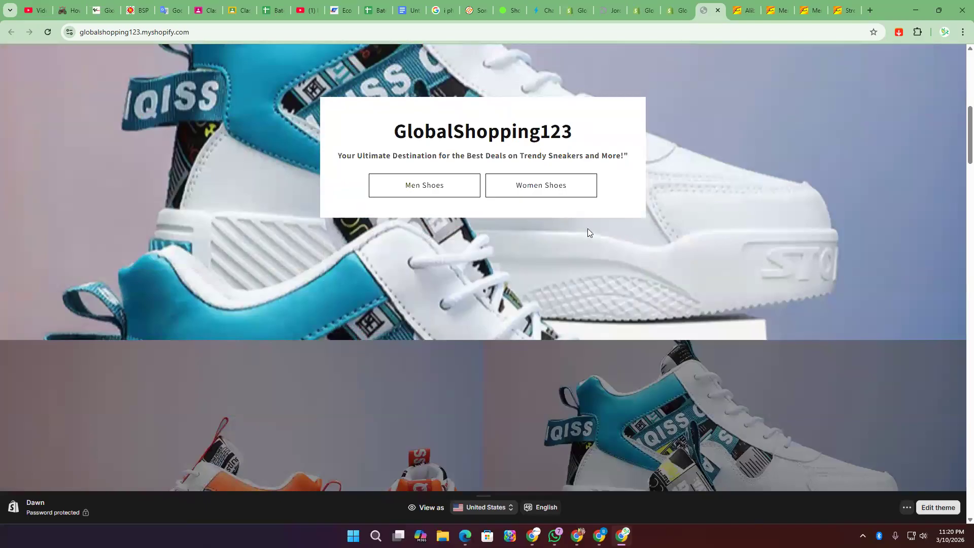
# - Hide the GlobalShopping123 image banner and the Slideshow section in the theme editor, saving the home page after each
pyautogui.click(678, 10)
pyautogui.moveTo(144, 335)
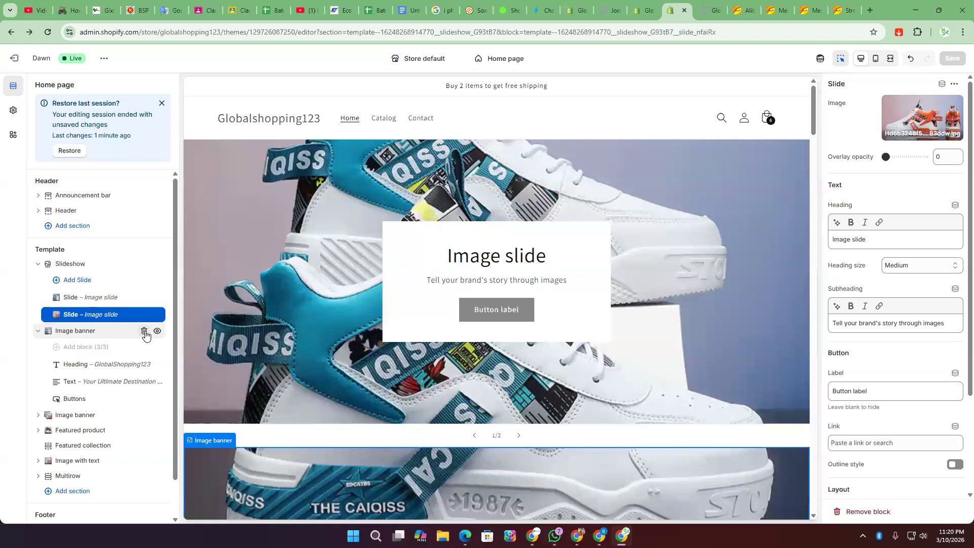
pyautogui.click(157, 333)
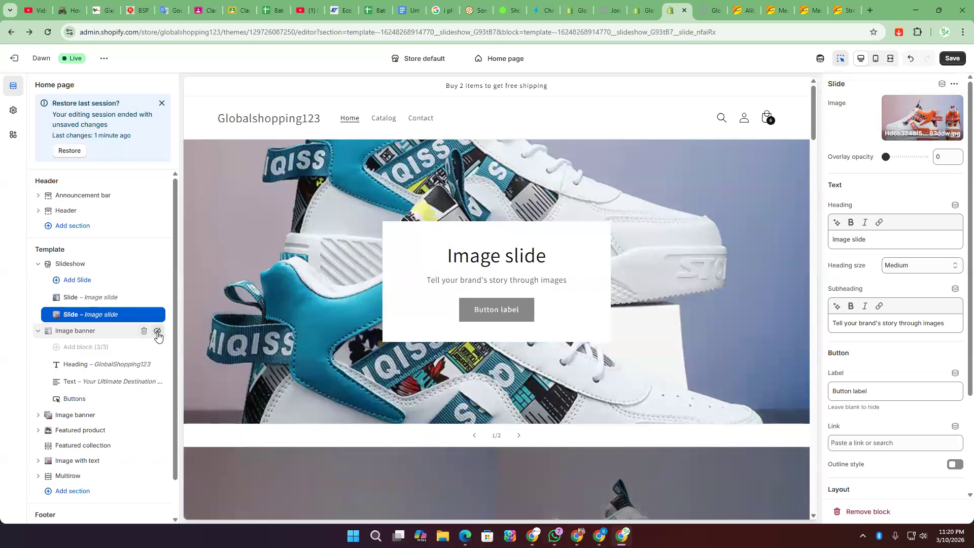
pyautogui.click(951, 58)
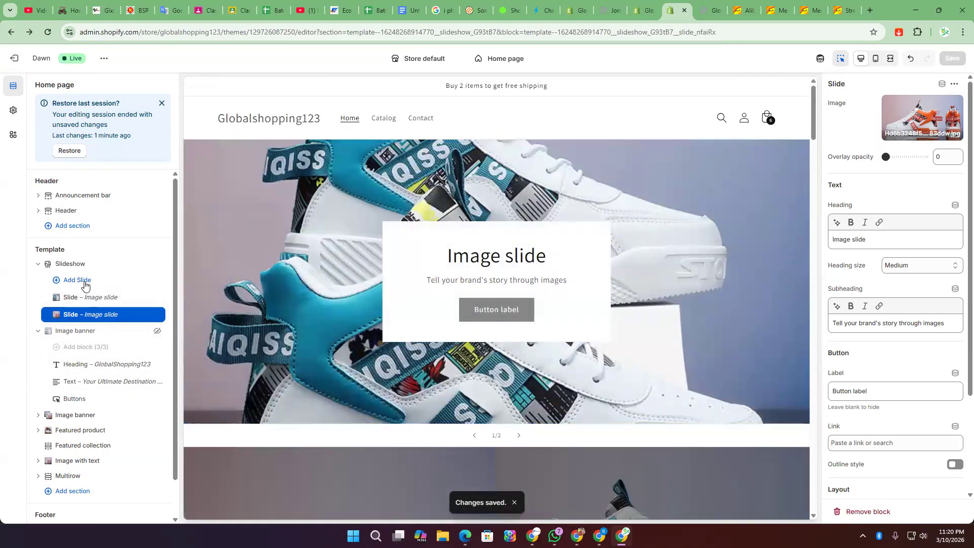
pyautogui.click(157, 264)
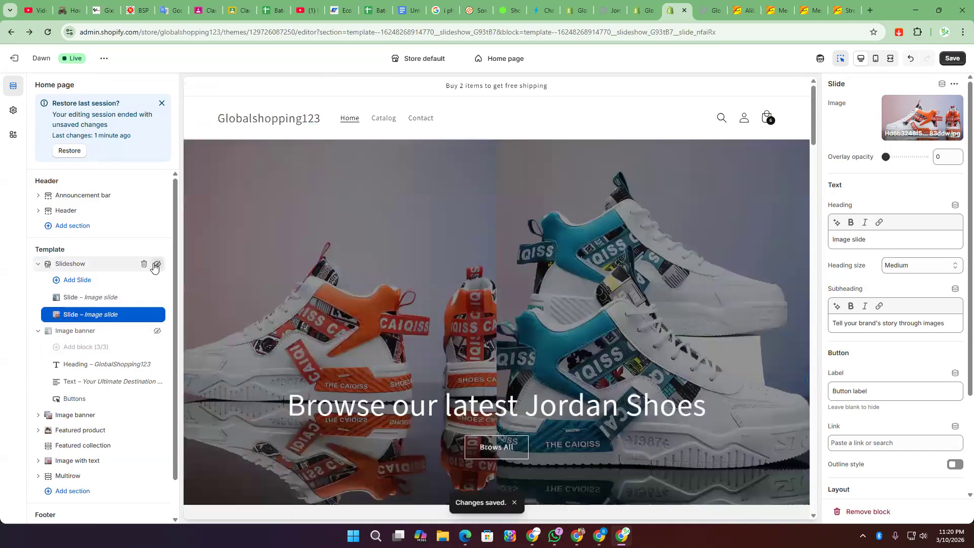
pyautogui.click(952, 58)
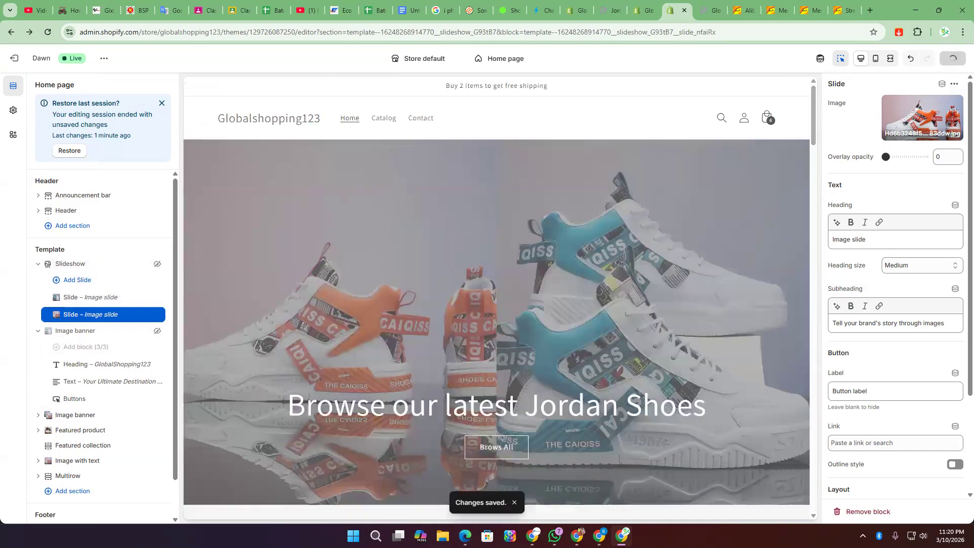
# - Refresh the live storefront, follow the Jordan Shoes banner's Brows All button and examine the products page it opens
pyautogui.click(712, 10)
pyautogui.click(47, 32)
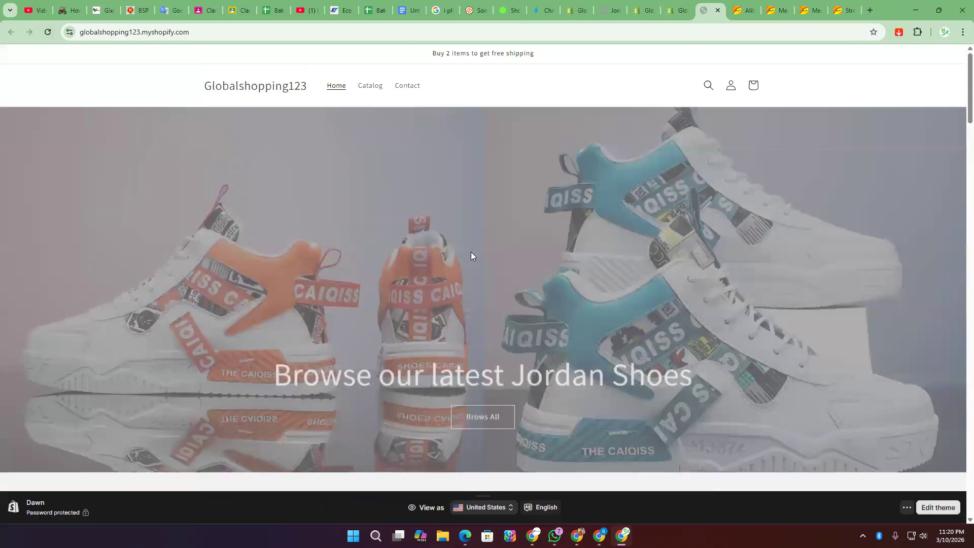
pyautogui.scroll(-4, 462, 260)
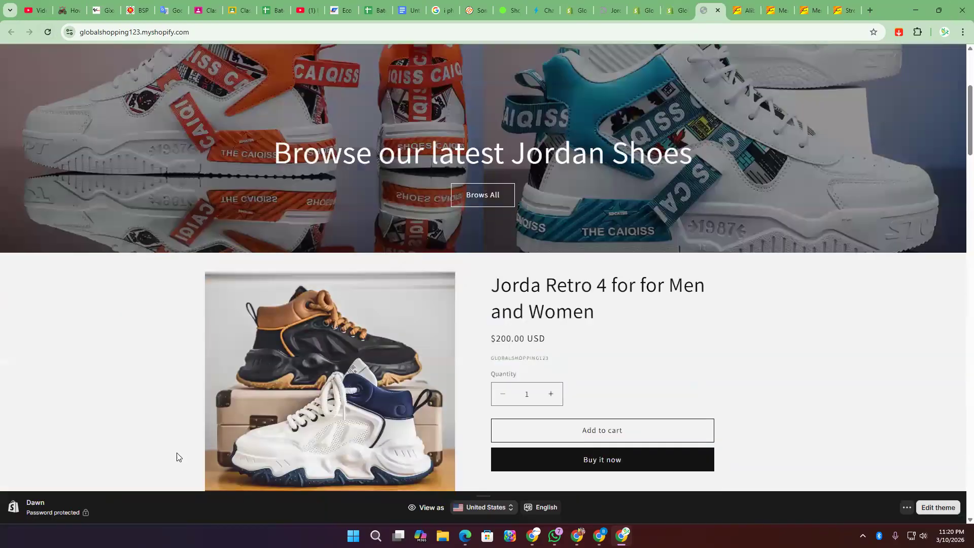
pyautogui.click(486, 197)
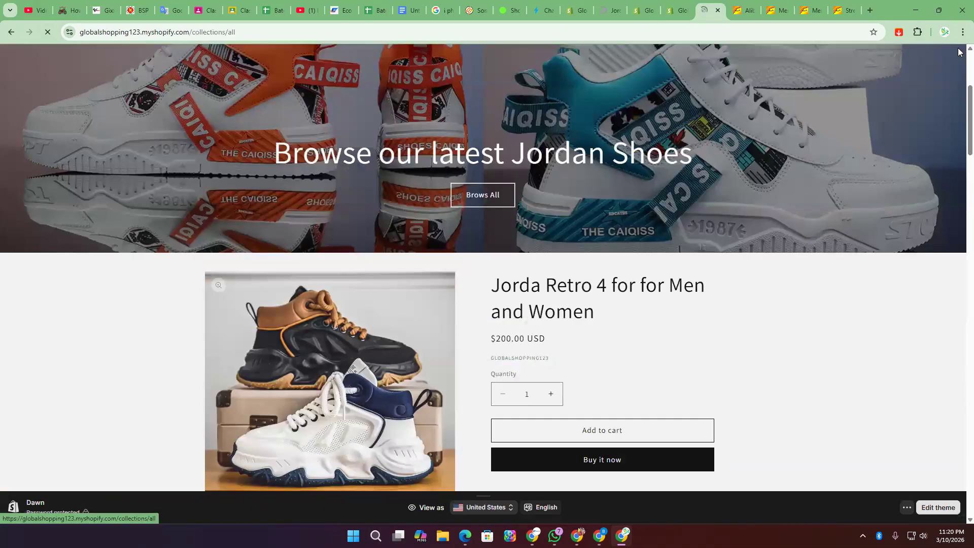
pyautogui.scroll(-5, 717, 250)
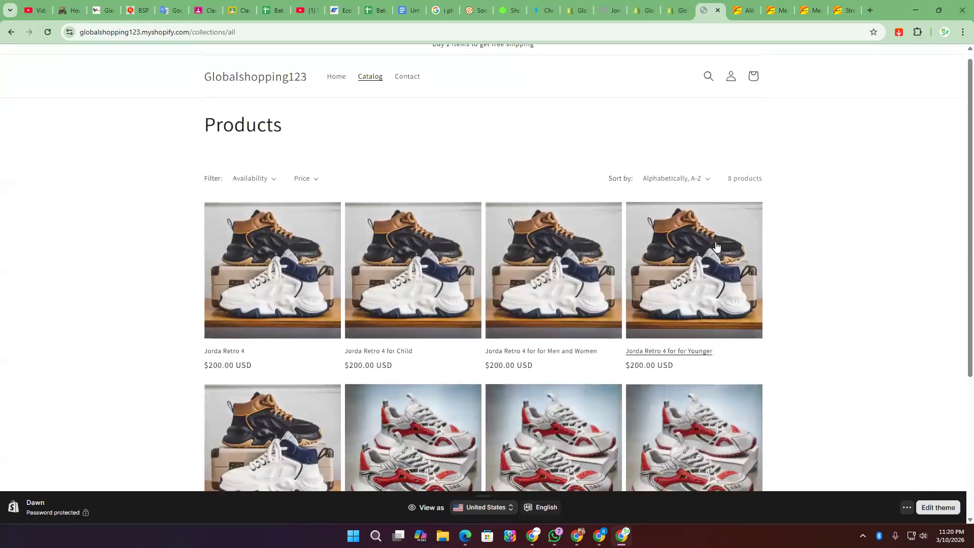
pyautogui.scroll(5, 587, 340)
pyautogui.scroll(-5, 512, 289)
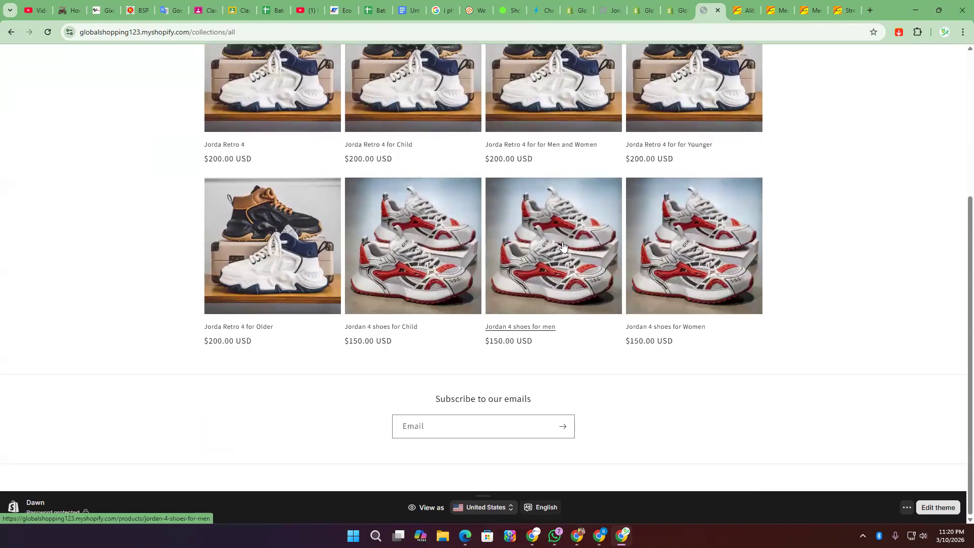
pyautogui.scroll(5, 511, 287)
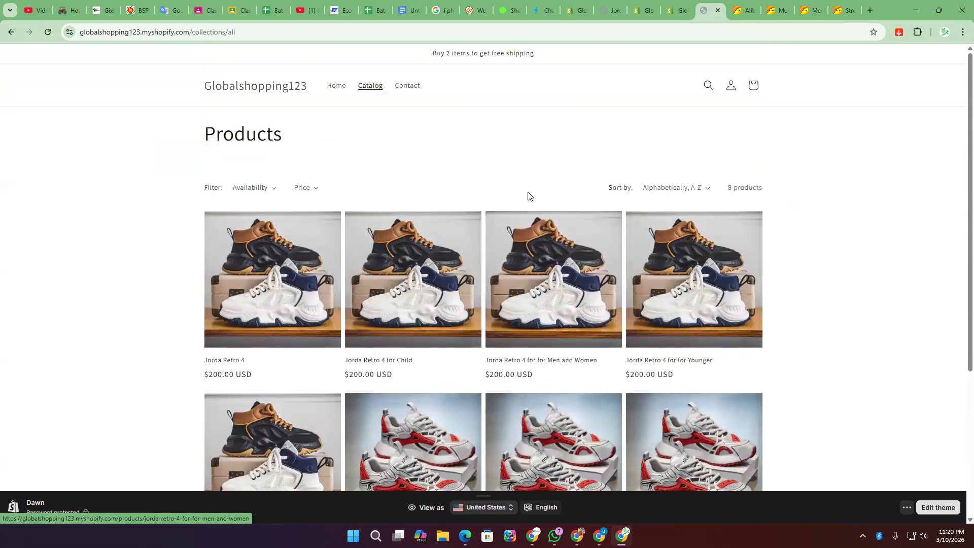
pyautogui.scroll(-5, 526, 193)
# - Return to the theme editor and collapse the Slideshow and first Image banner sections in the template's section list
pyautogui.click(676, 9)
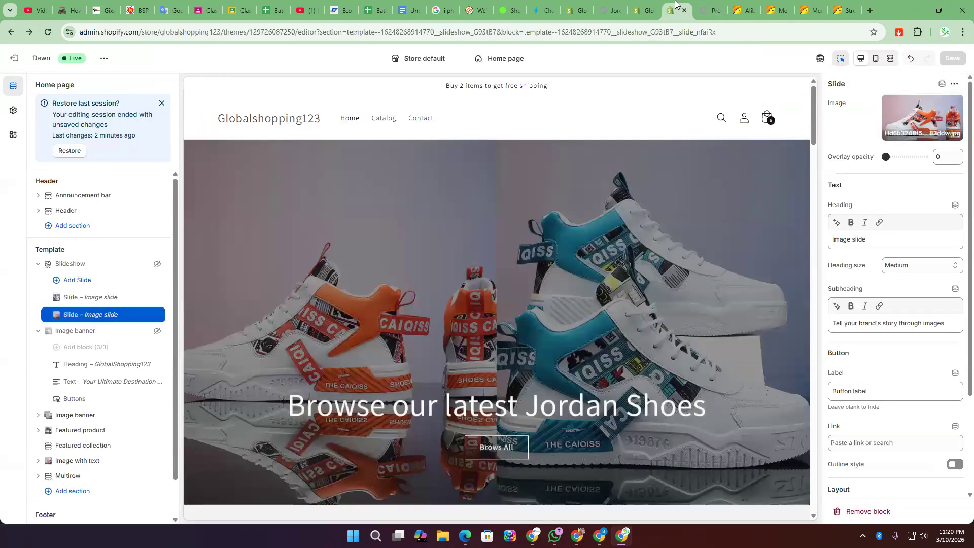
pyautogui.click(39, 264)
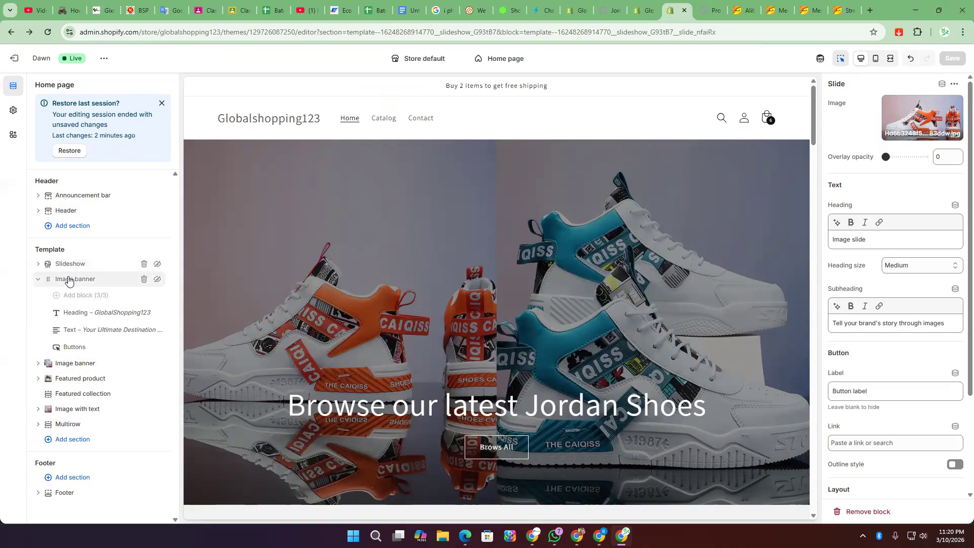
pyautogui.click(39, 282)
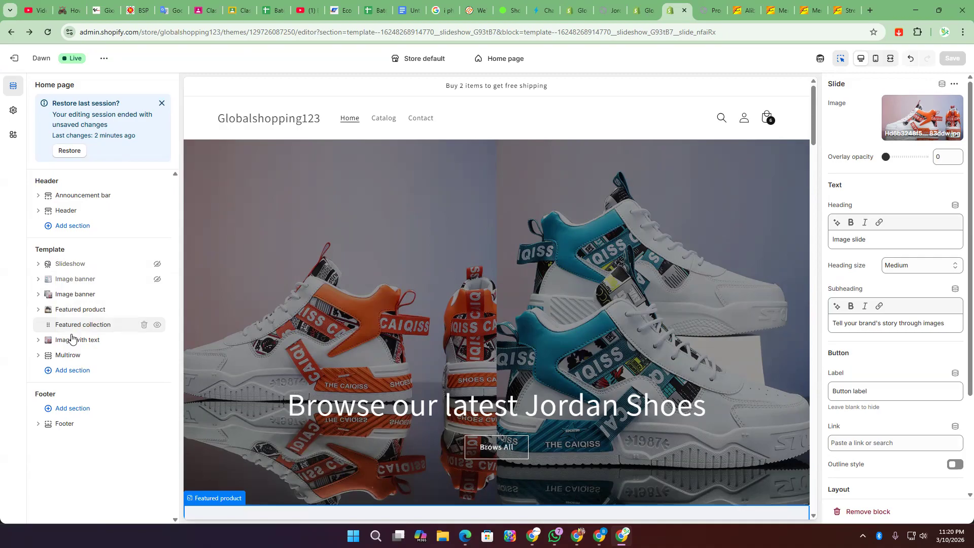
pyautogui.click(38, 309)
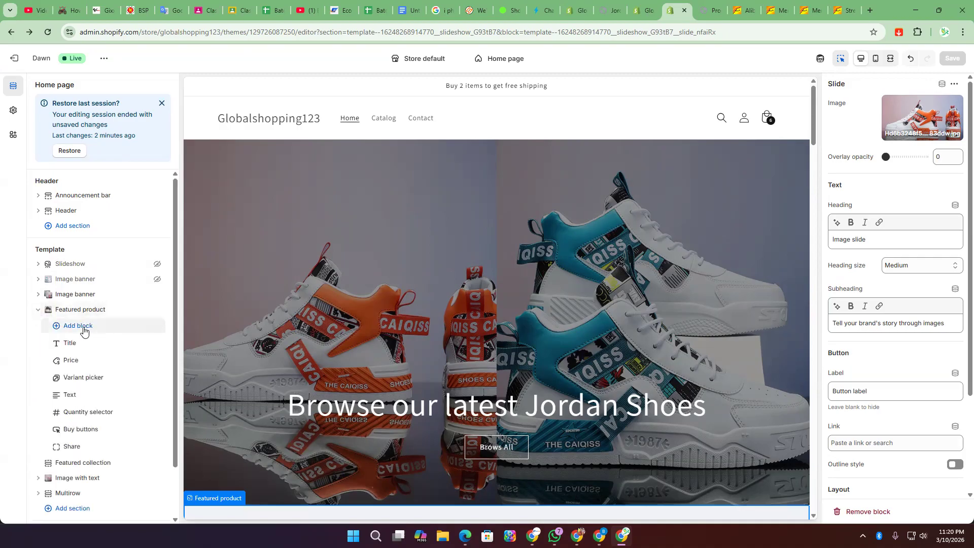
pyautogui.click(38, 309)
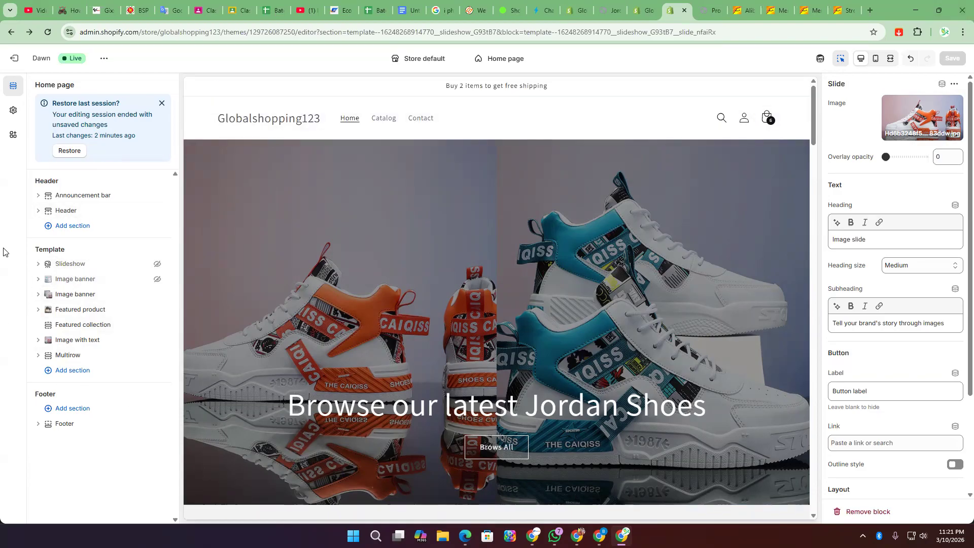
# - Capture a screenshot of the home page's Template section list, from Slideshow down to Multirow
pyautogui.moveTo(60, 273); pyautogui.dragTo(89, 290)
pyautogui.click(12, 268)
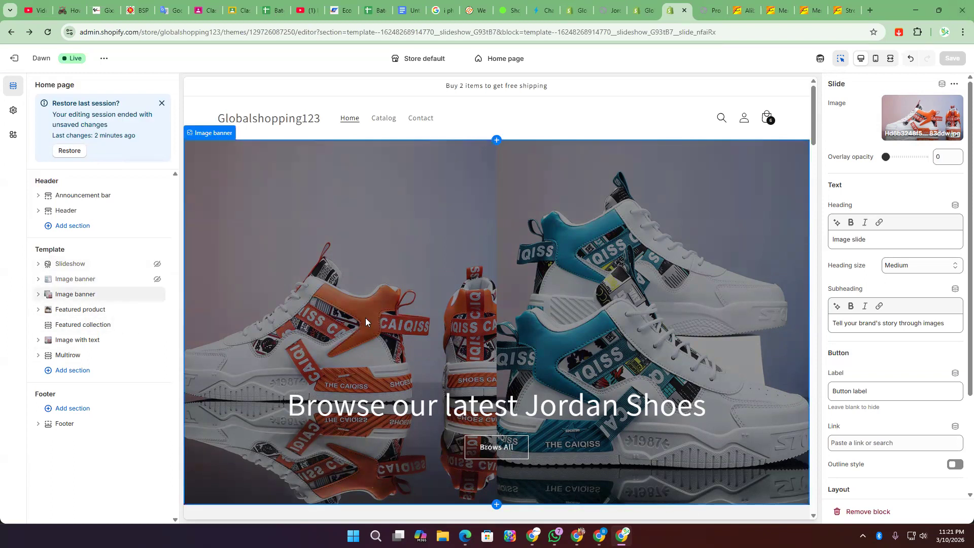
pyautogui.press('super+shift+s')
pyautogui.moveTo(15, 244); pyautogui.dragTo(173, 380)
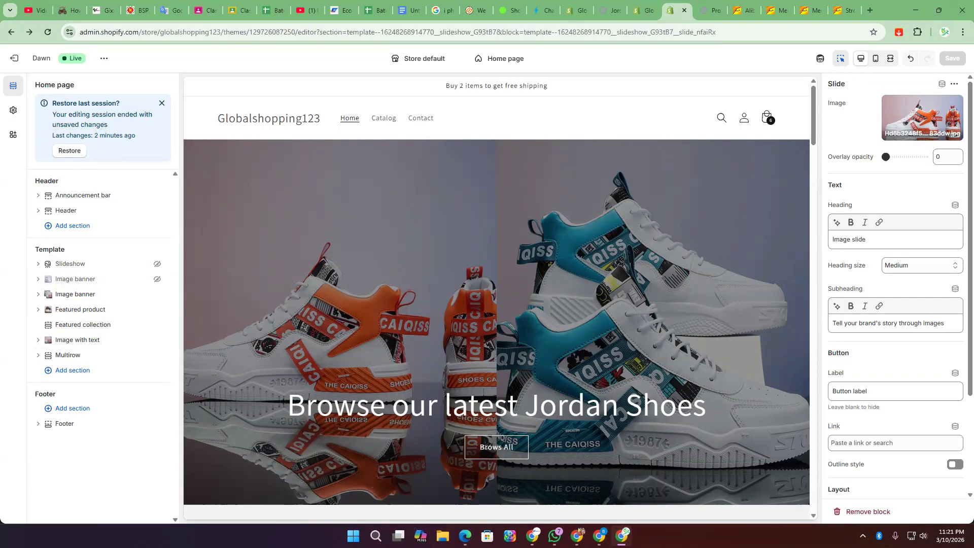
# - Switch to ChatGPT, send the screenshot with the prompt "write these here" and copy the section names from its reply
pyautogui.hotkey('alt', 'Tab')
pyautogui.click(449, 494)
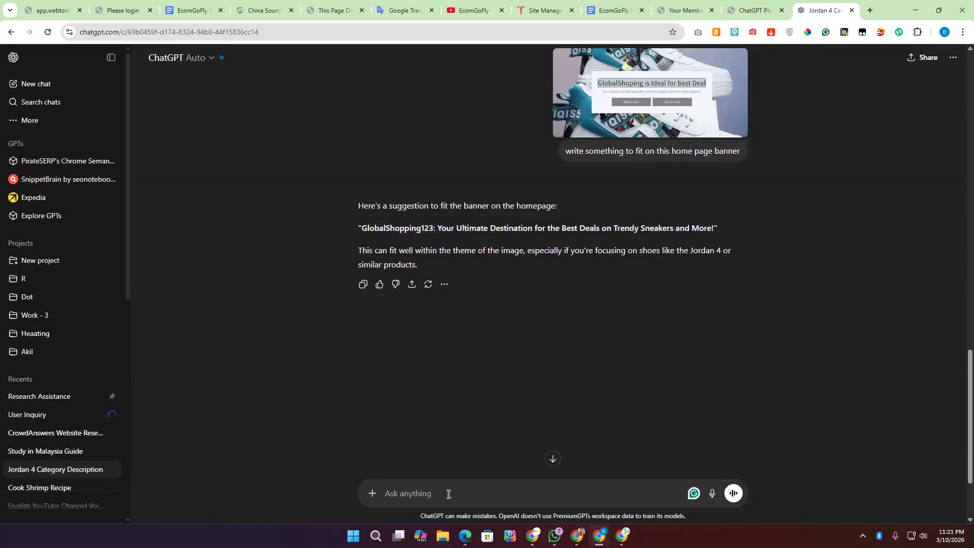
pyautogui.write('write these here')
pyautogui.click(372, 493)
pyautogui.press('Escape')
pyautogui.click(48, 88)
pyautogui.doubleClick(123, 94)
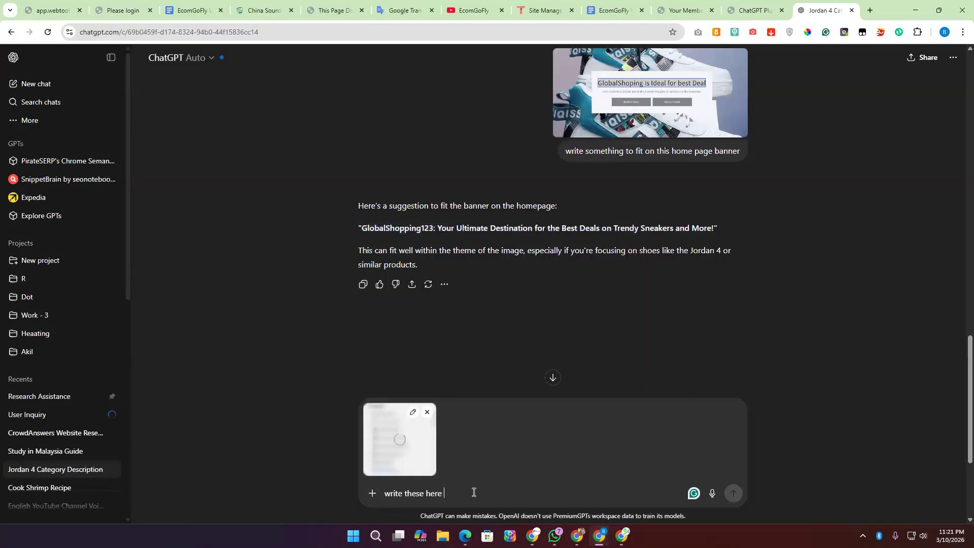
pyautogui.press('Return')
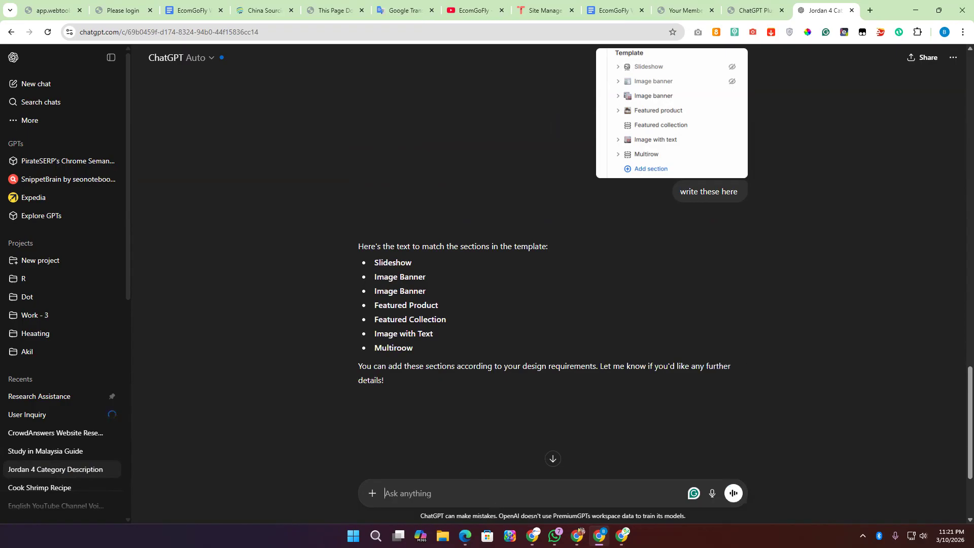
pyautogui.moveTo(414, 349); pyautogui.dragTo(373, 260)
pyautogui.hotkey('ctrl', 'c')
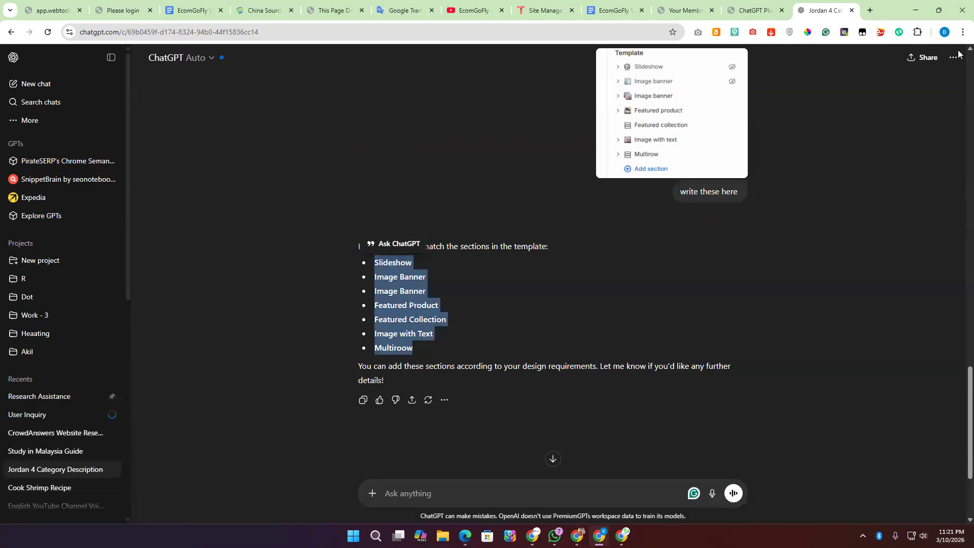
pyautogui.click(404, 11)
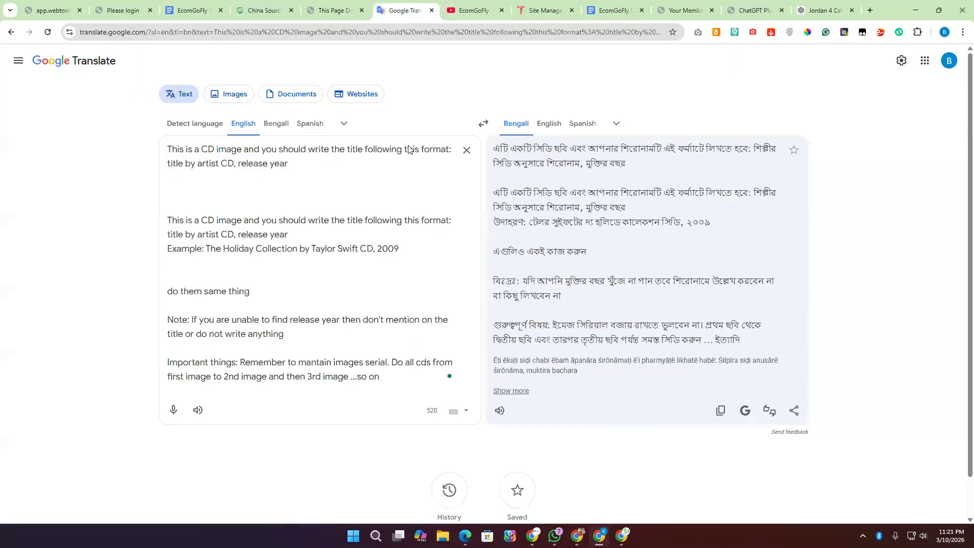
pyautogui.click(616, 9)
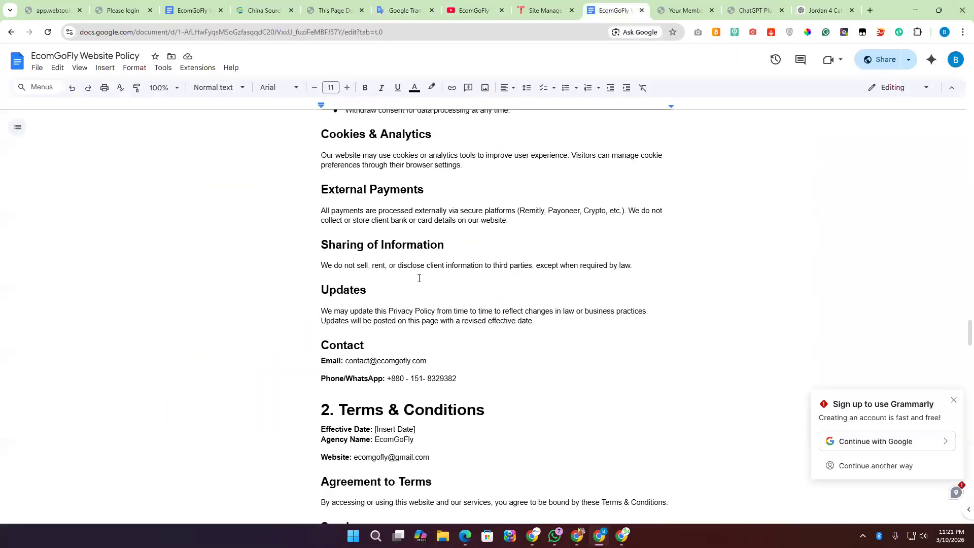
pyautogui.scroll(5, 514, 299)
pyautogui.scroll(-13, 514, 298)
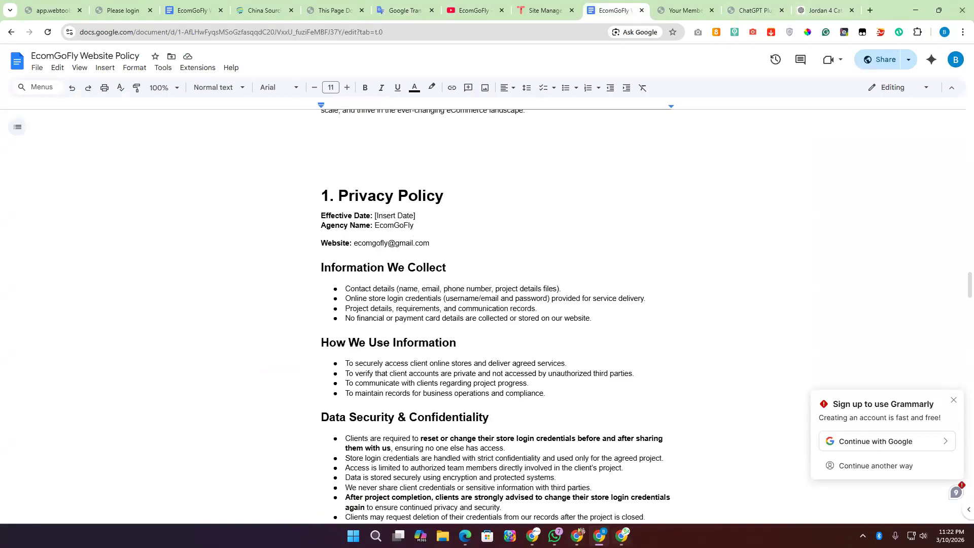
# - Switch to the Untitled document in Google Docs and add blank lines after the Design Elements list to reach a new page
pyautogui.hotkey('alt', 'Tab')
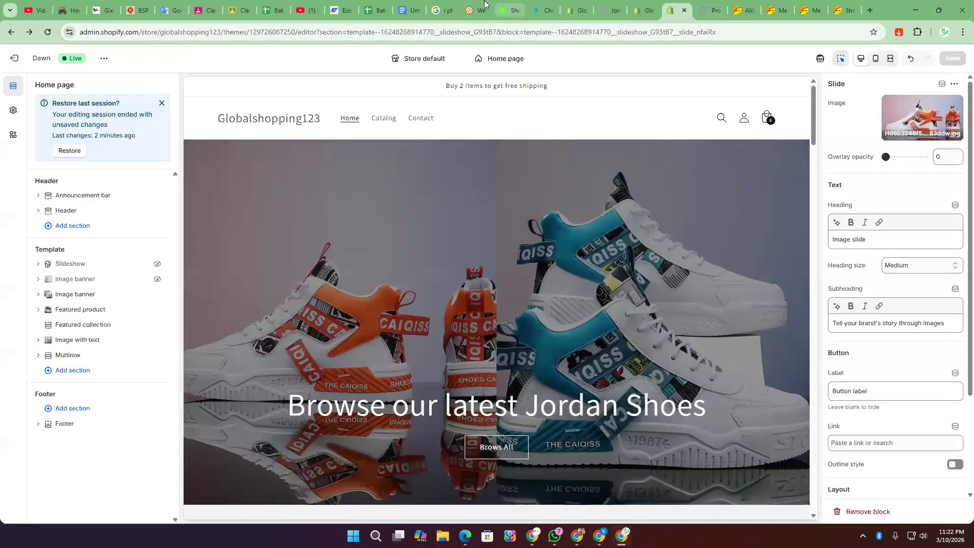
pyautogui.click(413, 10)
pyautogui.scroll(-10, 509, 302)
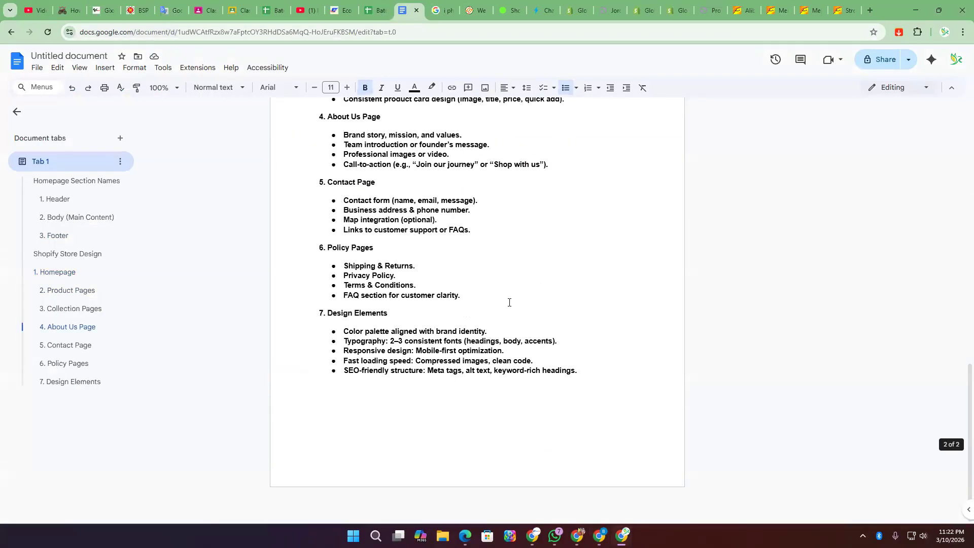
pyautogui.press('Return')
pyautogui.press('Return')
pyautogui.press('Return')
pyautogui.press('Return')
pyautogui.press('Return')
pyautogui.press('Return')
pyautogui.press('Return')
pyautogui.press('Return')
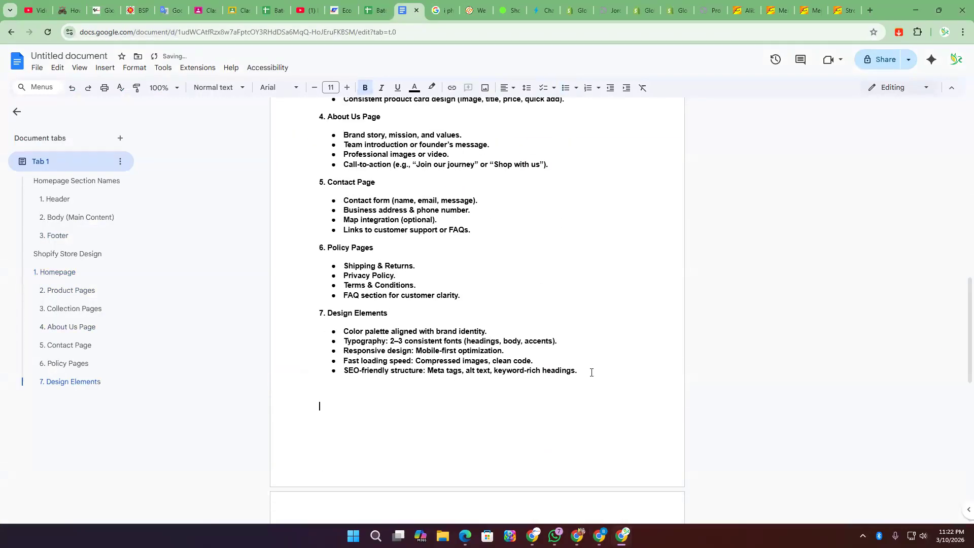
# - Write "What We Learn Today" on the new page and paste the copied section names beneath it
pyautogui.write('What ')
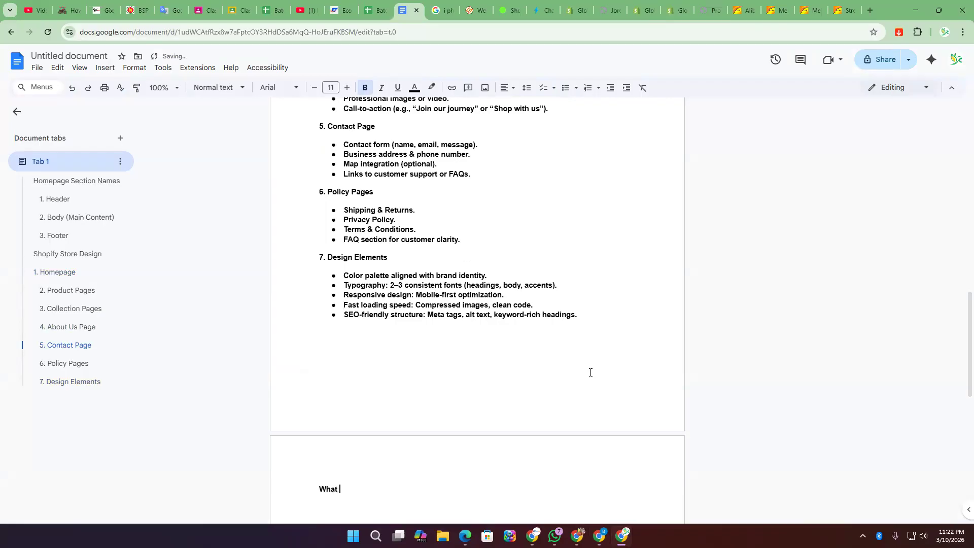
pyautogui.write('We Learn Today')
pyautogui.press('Return')
pyautogui.hotkey('ctrl', 'v')
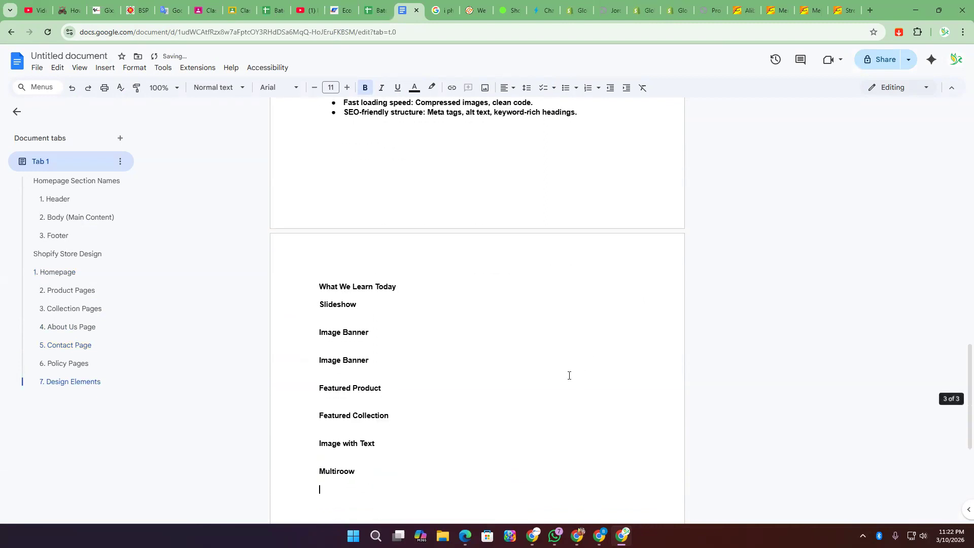
# - Remove the blank lines between the pasted section names, from Slideshow down to Multiroow
pyautogui.click(337, 342)
pyautogui.press('BackSpace')
pyautogui.doubleClick(335, 366)
pyautogui.press('BackSpace')
pyautogui.click(341, 373)
pyautogui.press('BackSpace')
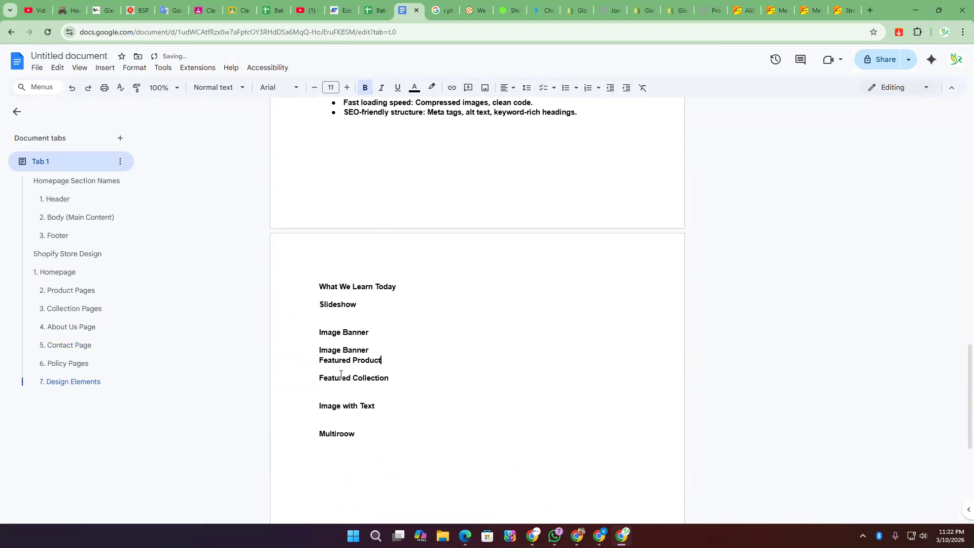
pyautogui.click(341, 388)
pyautogui.press('BackSpace')
pyautogui.click(338, 409)
pyautogui.press('BackSpace')
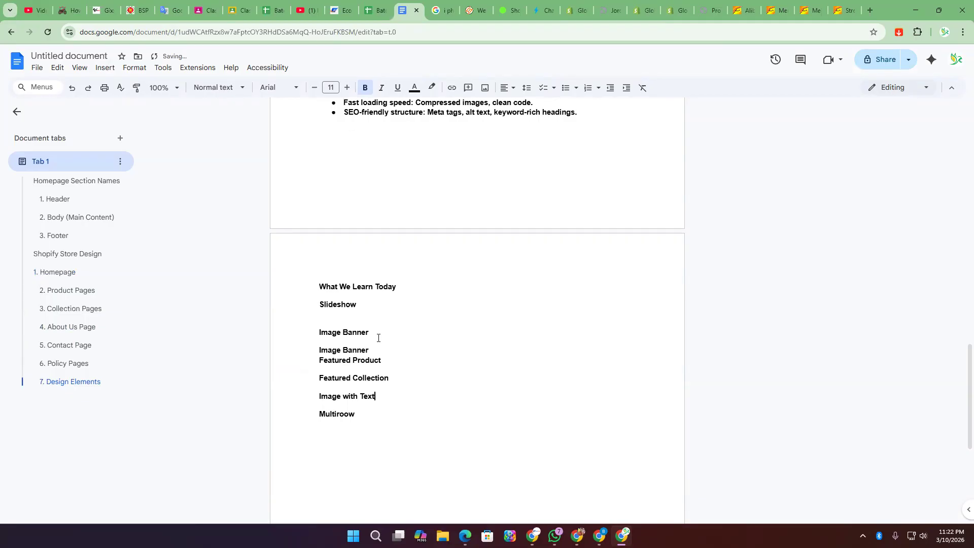
pyautogui.click(346, 318)
pyautogui.press('BackSpace')
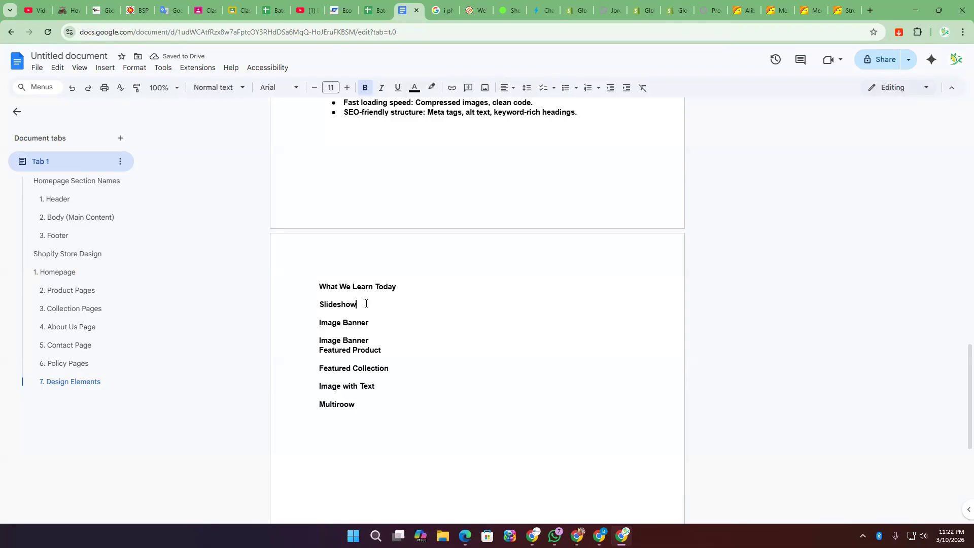
pyautogui.tripleClick(367, 340)
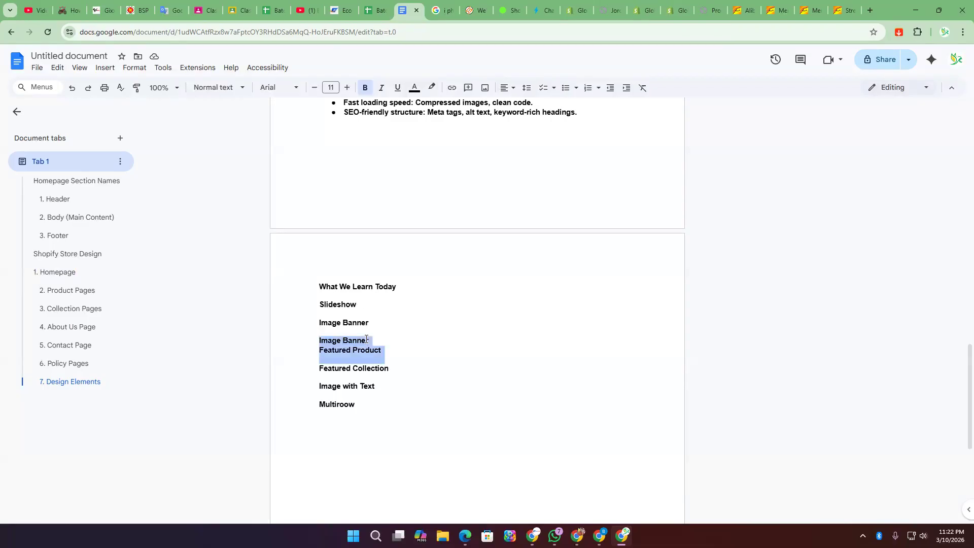
pyautogui.press('BackSpace')
pyautogui.hotkey('ctrl', 'z')
pyautogui.click(381, 338)
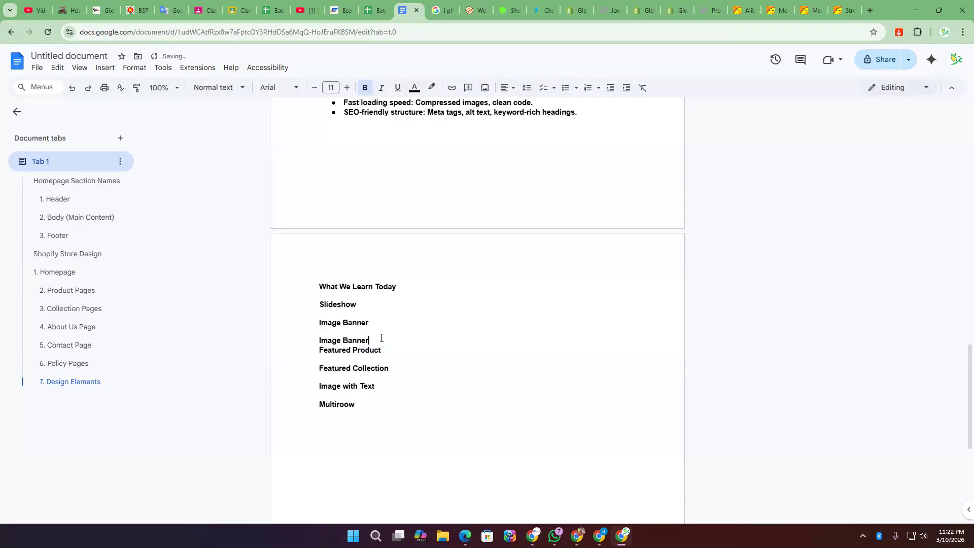
# - Delete the first of the two Image Banner lines and select everything from What We Learn Today to Multiroow
pyautogui.tripleClick(368, 322)
pyautogui.press('BackSpace')
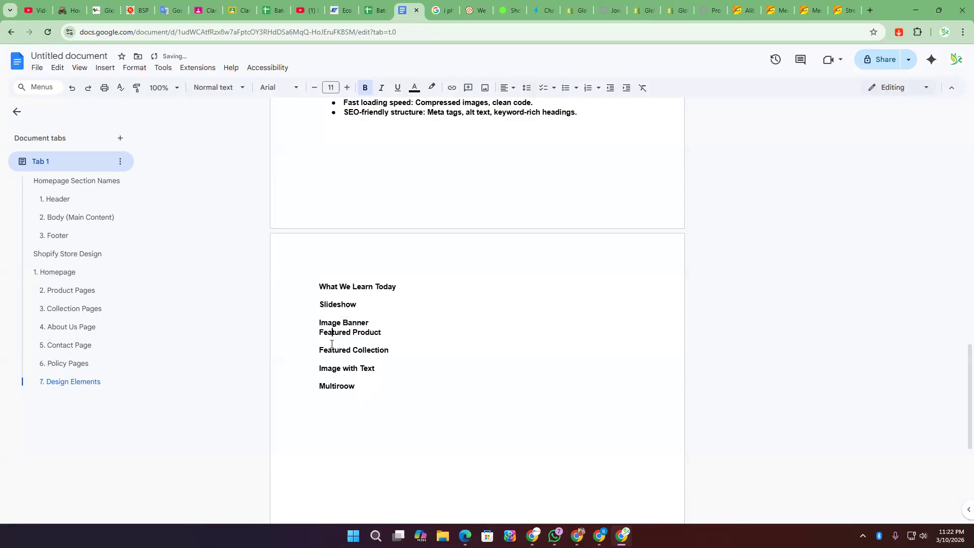
pyautogui.moveTo(355, 387); pyautogui.dragTo(307, 310)
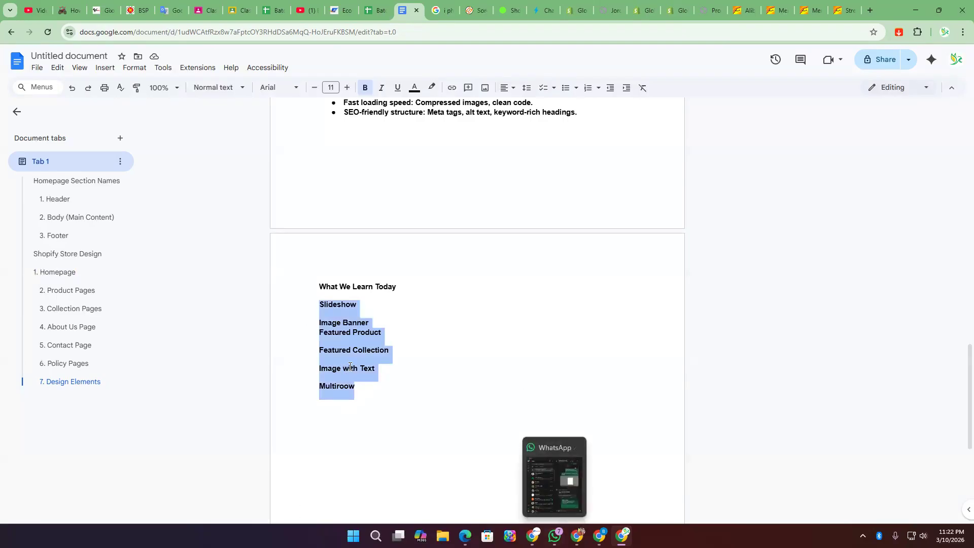
pyautogui.click(401, 374)
pyautogui.moveTo(355, 386); pyautogui.dragTo(308, 285)
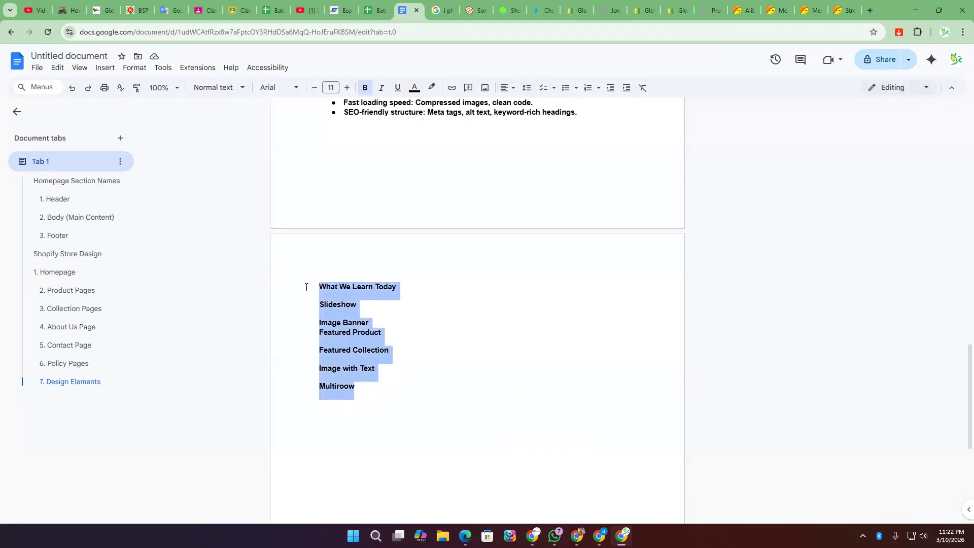
pyautogui.click(599, 535)
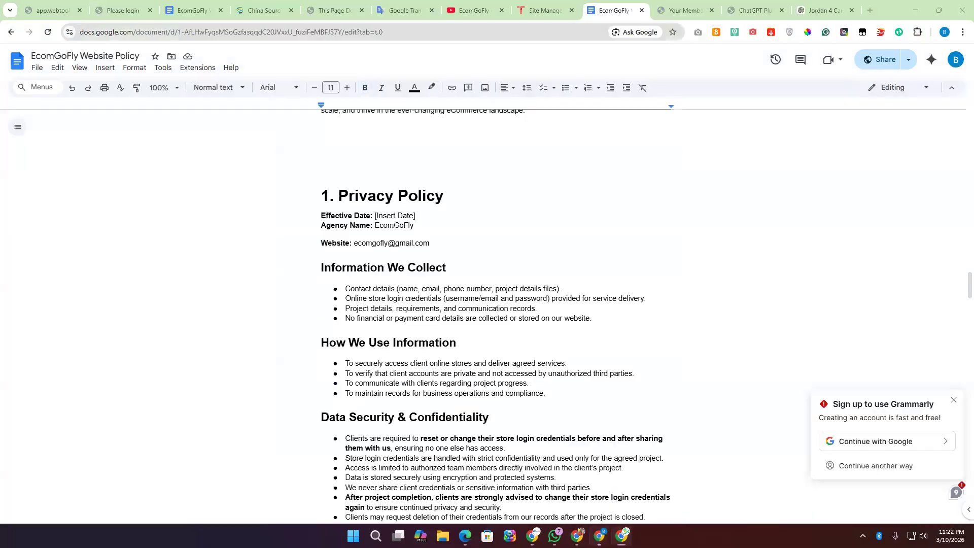
pyautogui.click(622, 535)
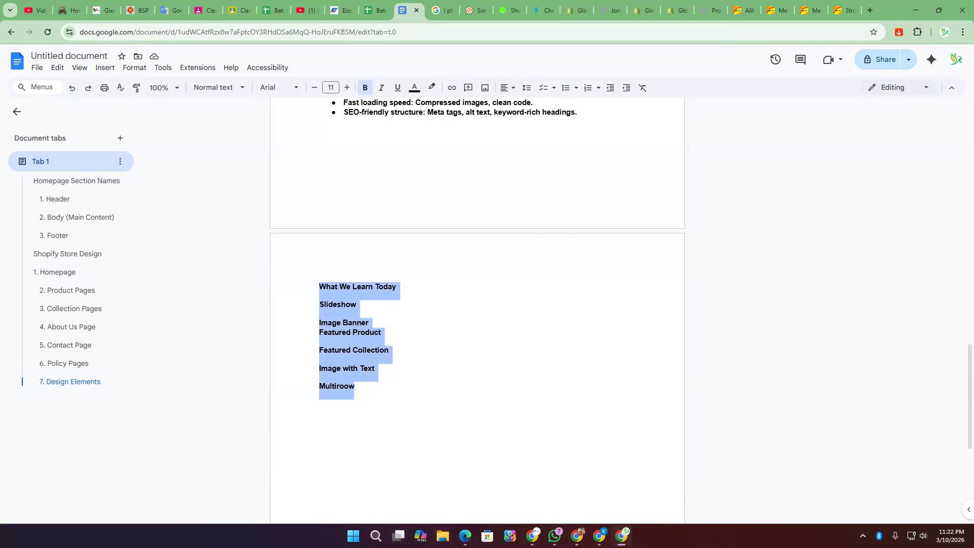
pyautogui.click(745, 142)
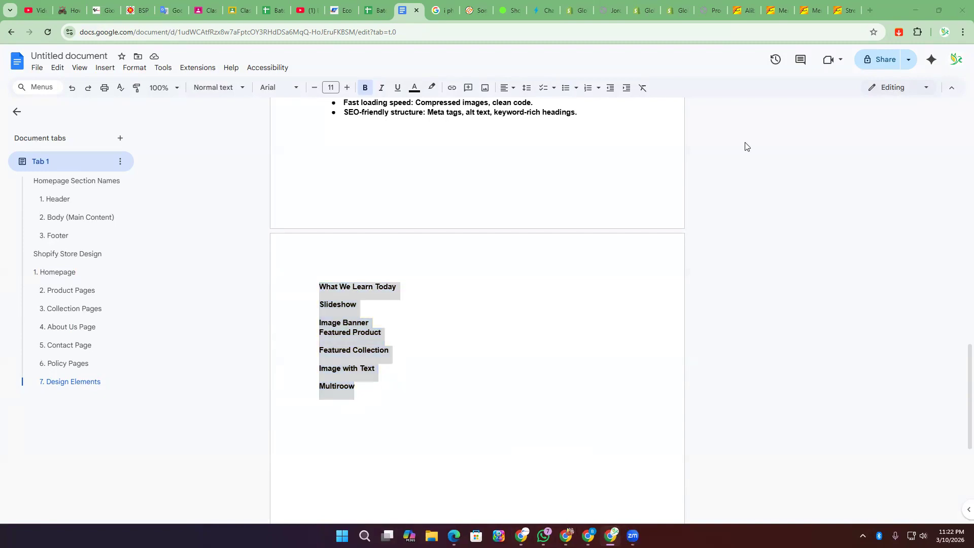
pyautogui.moveTo(744, 142)
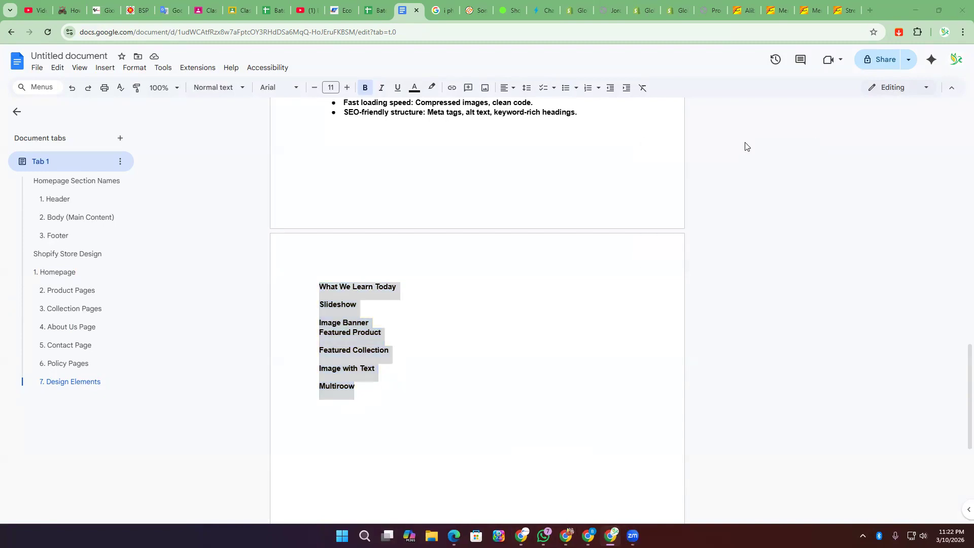